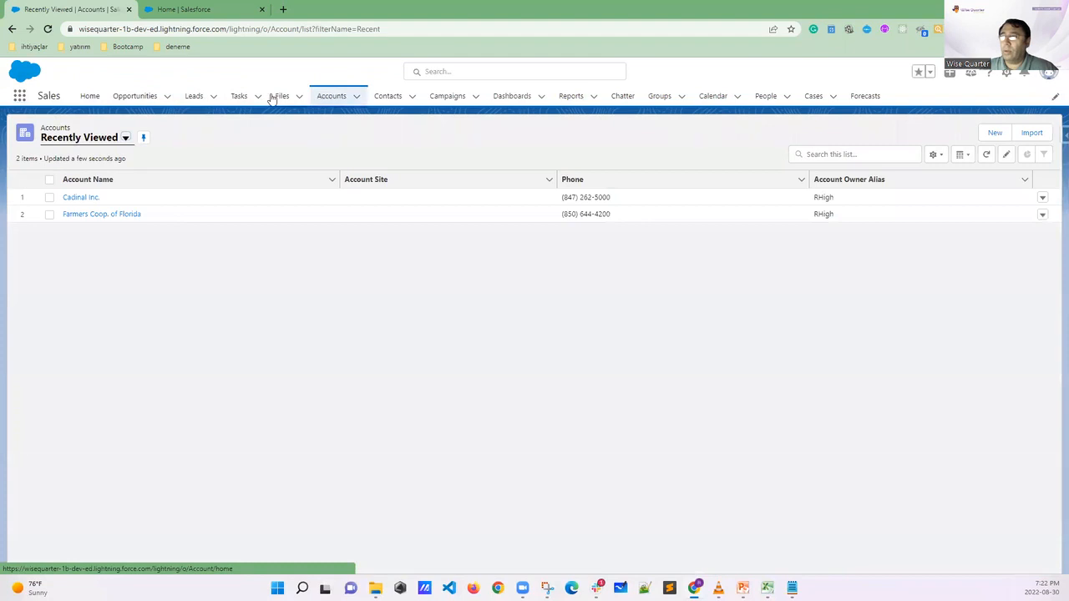
Open the Burlington Textiles Weaving Plant Generator opportunity and show its detail fields
{"action": "left_click", "coordinate": [132, 97]}
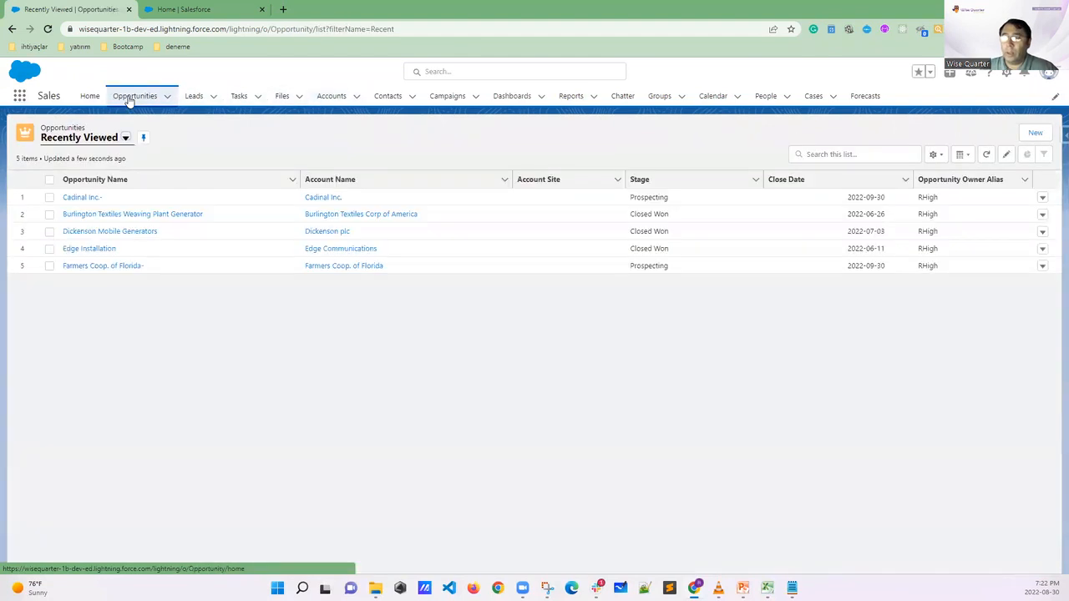
{"action": "left_click", "coordinate": [98, 215]}
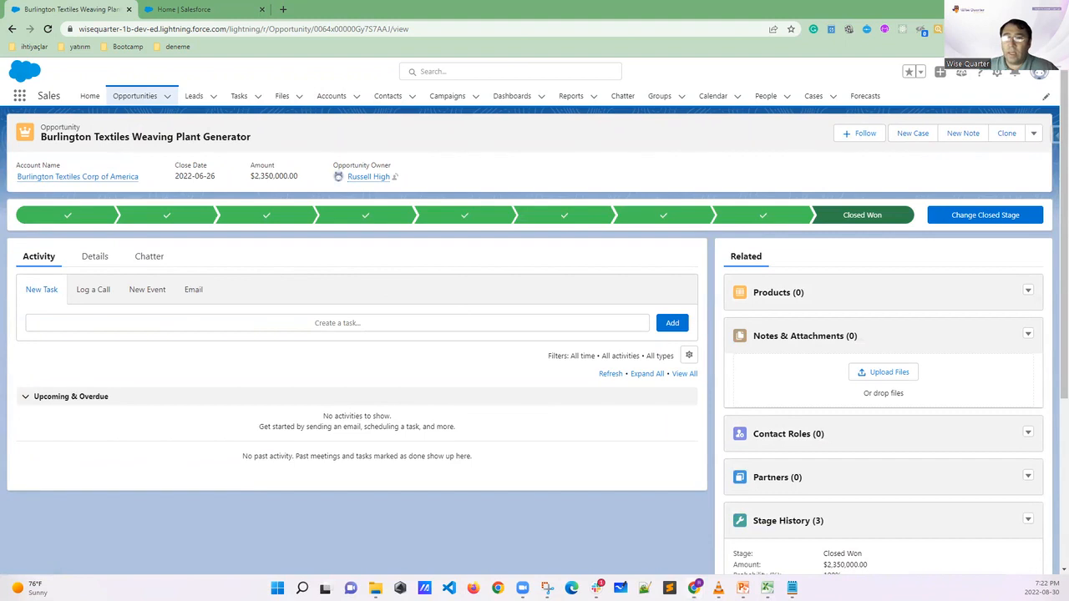
{"action": "mouse_move", "coordinate": [124, 239]}
{"action": "left_mouse_down"}
{"action": "mouse_move", "coordinate": [91, 239]}
{"action": "mouse_move", "coordinate": [76, 269]}
{"action": "mouse_move", "coordinate": [124, 268]}
{"action": "mouse_move", "coordinate": [127, 236]}
{"action": "left_mouse_up"}
{"action": "key", "text": "Escape"}
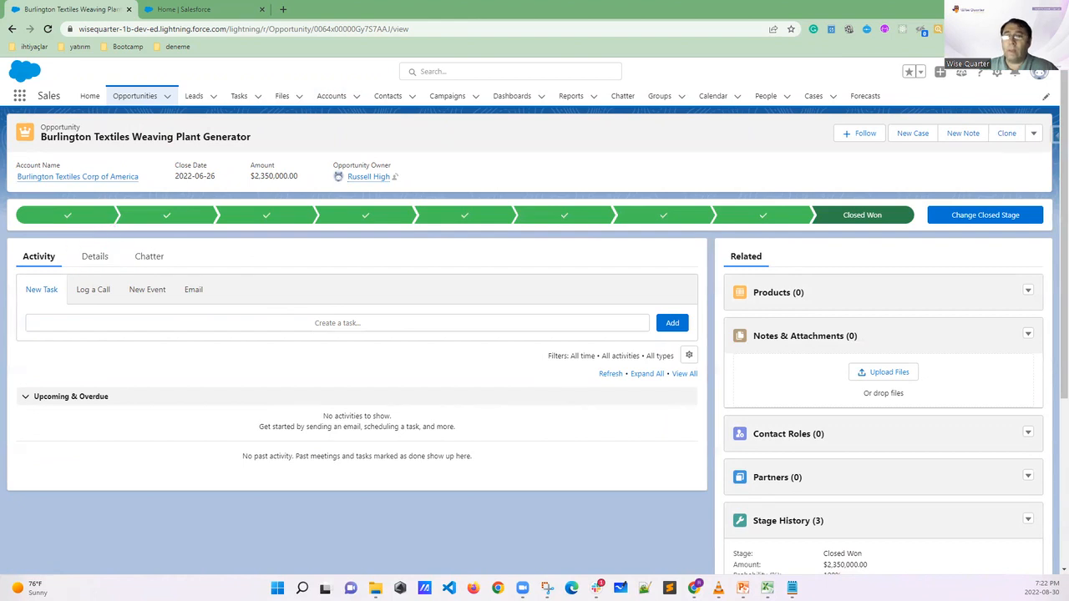
{"action": "left_click", "coordinate": [93, 258]}
{"action": "scroll", "coordinate": [334, 338], "scroll_direction": "down", "scroll_amount": 2}
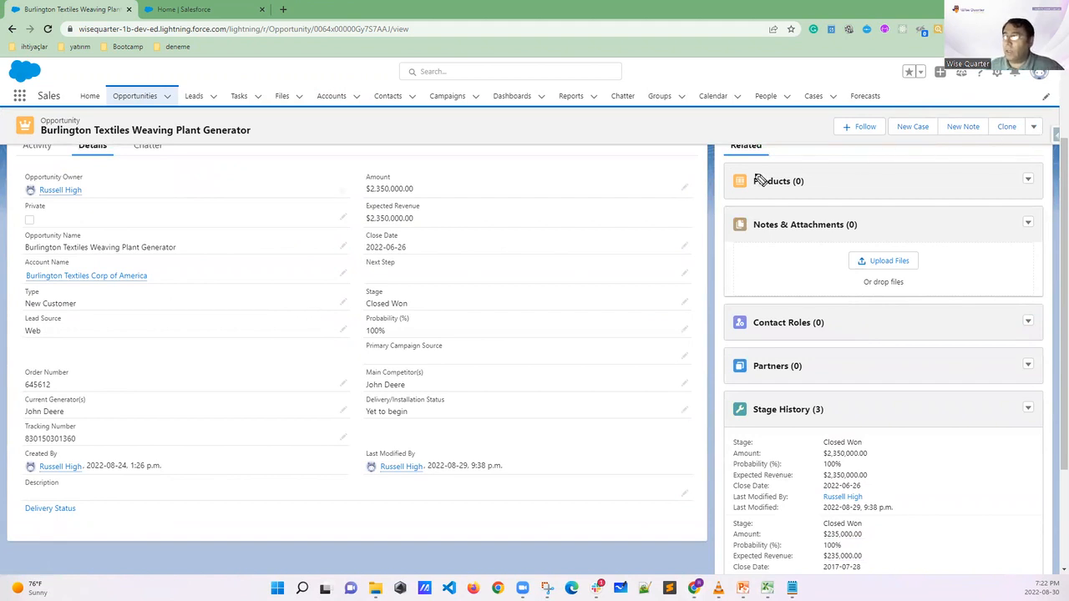
Draw a table outline over the related lists, circle Opportunities in the navigation, and head the table "OPP" with the annotation pen
{"action": "left_click_drag", "start_coordinate": [698, 161], "coordinate": [702, 299]}
{"action": "left_click_drag", "start_coordinate": [698, 156], "coordinate": [918, 140]}
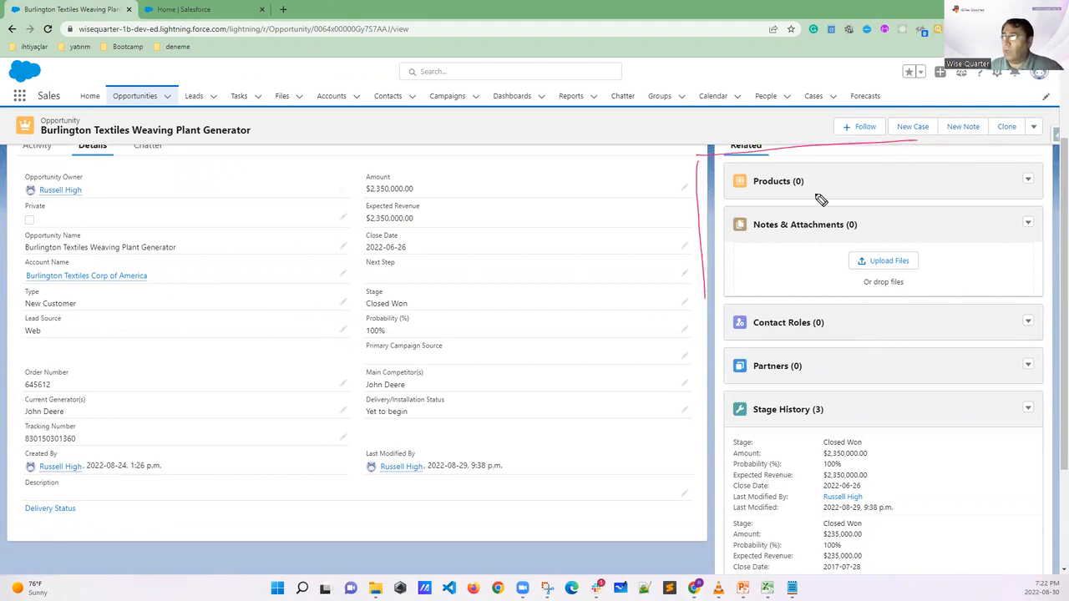
{"action": "left_click_drag", "start_coordinate": [713, 301], "coordinate": [923, 279]}
{"action": "mouse_move", "coordinate": [141, 83]}
{"action": "left_mouse_down"}
{"action": "mouse_move", "coordinate": [111, 99]}
{"action": "mouse_move", "coordinate": [161, 104]}
{"action": "mouse_move", "coordinate": [119, 89]}
{"action": "left_mouse_up"}
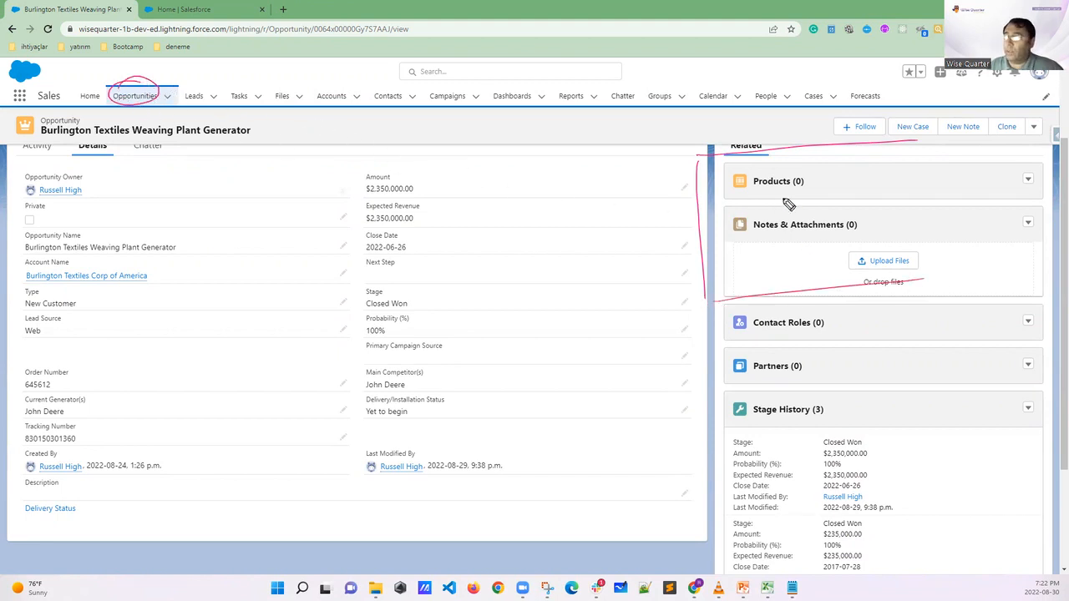
{"action": "left_click_drag", "start_coordinate": [753, 137], "coordinate": [773, 130]}
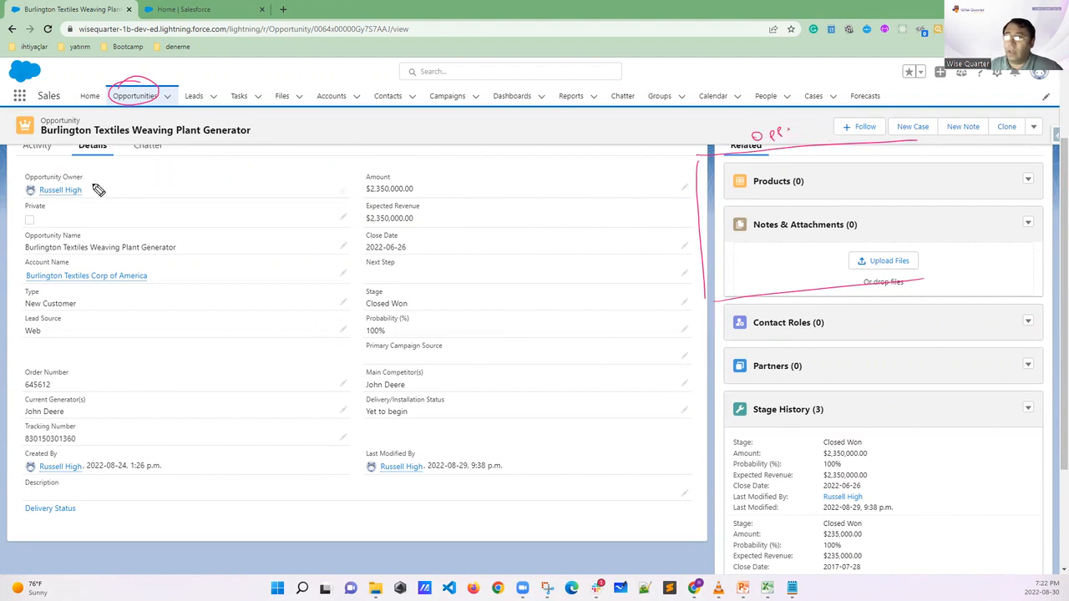
Tick Opportunity Owner and Opportunity Name with the pen and add matching "OW" and "ON" columns to the drawn table
{"action": "left_click_drag", "start_coordinate": [91, 174], "coordinate": [99, 171]}
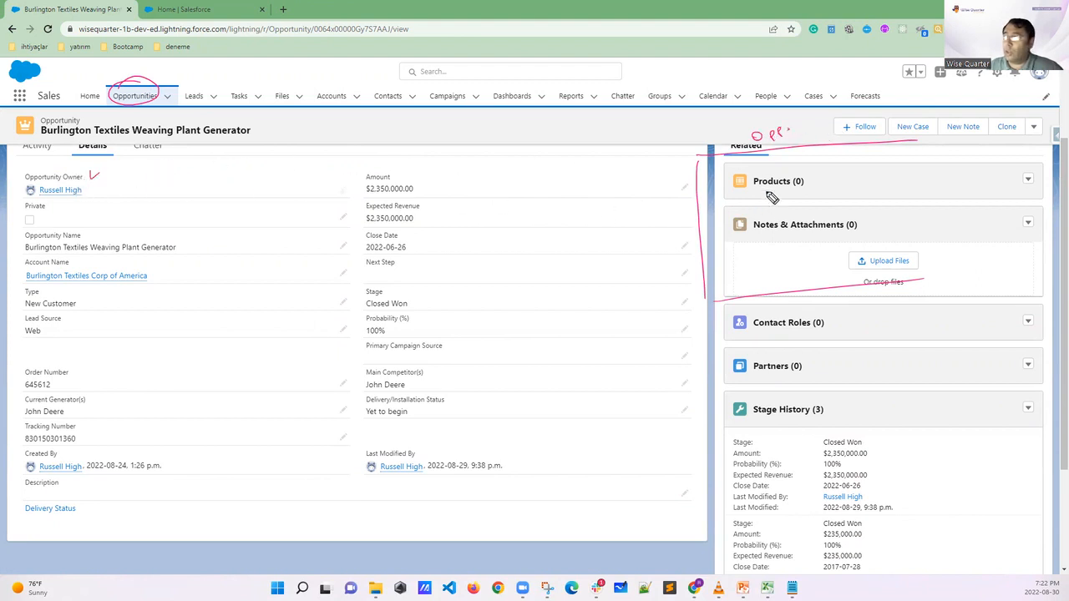
{"action": "left_click_drag", "start_coordinate": [727, 156], "coordinate": [755, 299]}
{"action": "mouse_move", "coordinate": [706, 177]}
{"action": "left_mouse_down"}
{"action": "mouse_move", "coordinate": [722, 165]}
{"action": "mouse_move", "coordinate": [736, 181]}
{"action": "left_mouse_up"}
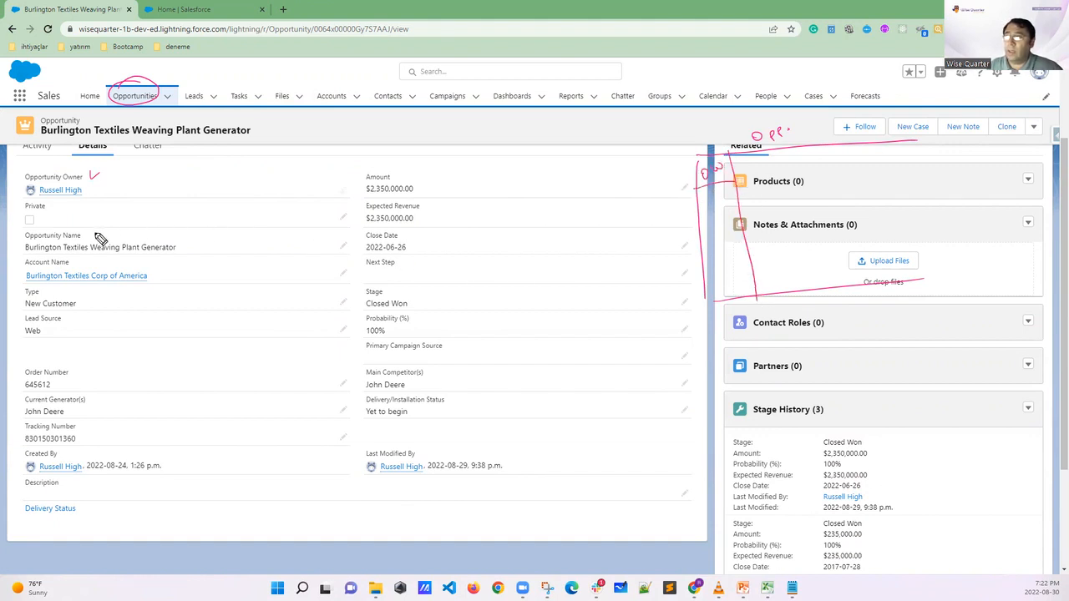
{"action": "left_click_drag", "start_coordinate": [90, 233], "coordinate": [100, 226]}
{"action": "left_click_drag", "start_coordinate": [797, 152], "coordinate": [799, 275]}
{"action": "left_click_drag", "start_coordinate": [742, 171], "coordinate": [758, 154]}
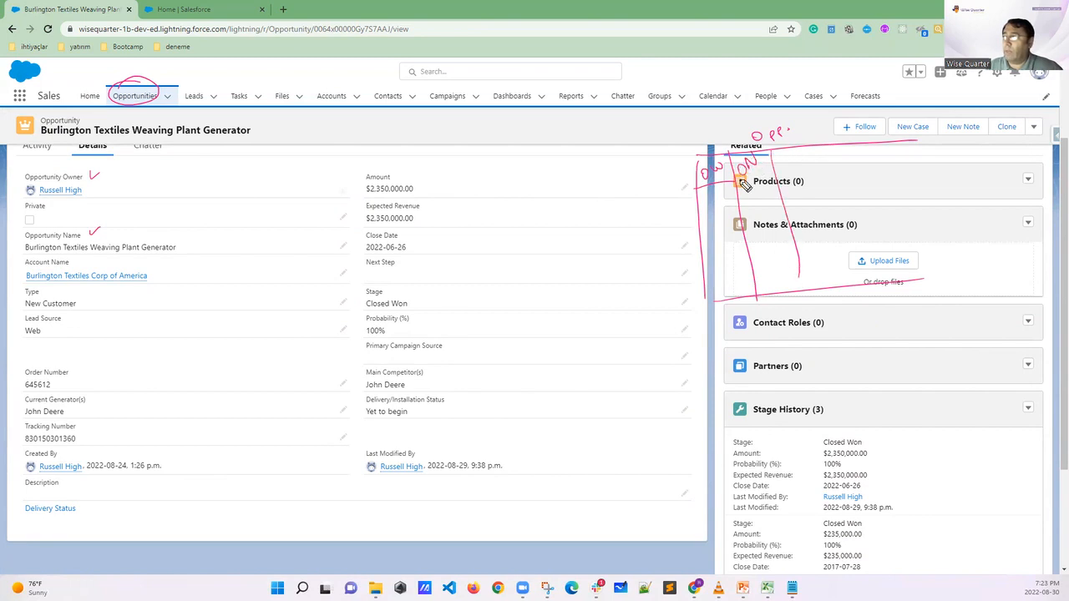
Circle Account Name and Amount with the pen, adding matching account and amount columns to the drawn table
{"action": "mouse_move", "coordinate": [52, 258]}
{"action": "left_mouse_down"}
{"action": "mouse_move", "coordinate": [25, 261]}
{"action": "mouse_move", "coordinate": [68, 258]}
{"action": "left_mouse_up"}
{"action": "mouse_move", "coordinate": [789, 171]}
{"action": "left_mouse_down"}
{"action": "mouse_move", "coordinate": [797, 157]}
{"action": "mouse_move", "coordinate": [807, 164]}
{"action": "mouse_move", "coordinate": [845, 269]}
{"action": "left_mouse_up"}
{"action": "mouse_move", "coordinate": [389, 168]}
{"action": "left_mouse_down"}
{"action": "mouse_move", "coordinate": [369, 183]}
{"action": "mouse_move", "coordinate": [399, 167]}
{"action": "left_mouse_up"}
{"action": "mouse_move", "coordinate": [850, 164]}
{"action": "left_mouse_down"}
{"action": "mouse_move", "coordinate": [898, 144]}
{"action": "mouse_move", "coordinate": [910, 284]}
{"action": "left_mouse_up"}
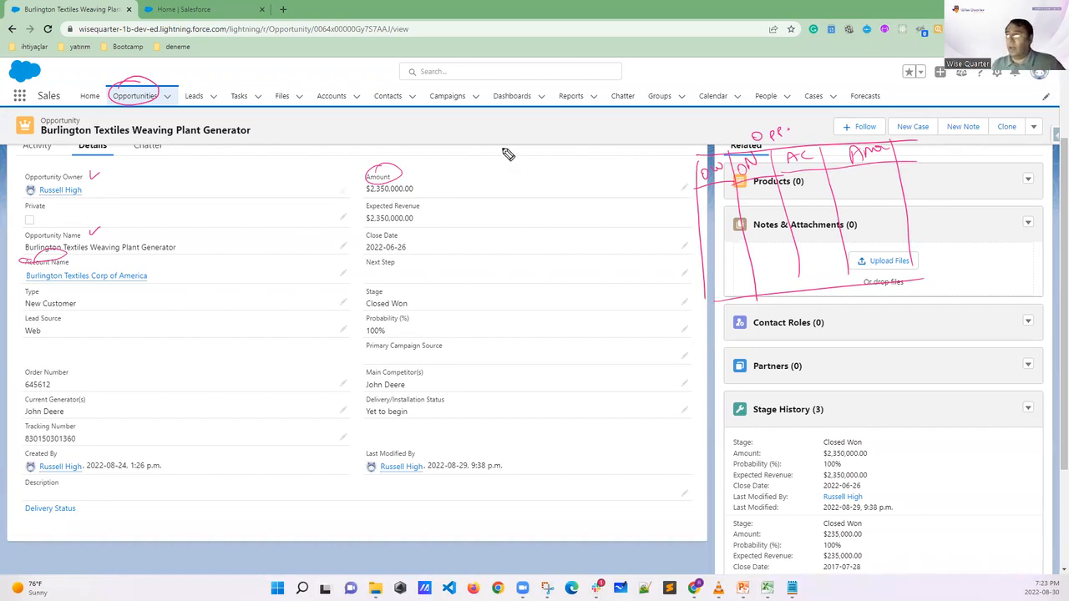
{"action": "left_click_drag", "start_coordinate": [423, 189], "coordinate": [432, 187]}
Draw a record row across the sketched table and handwrite sample values in it, with 25 under the amount column
{"action": "left_click_drag", "start_coordinate": [698, 228], "coordinate": [908, 188]}
{"action": "left_click_drag", "start_coordinate": [702, 249], "coordinate": [921, 209]}
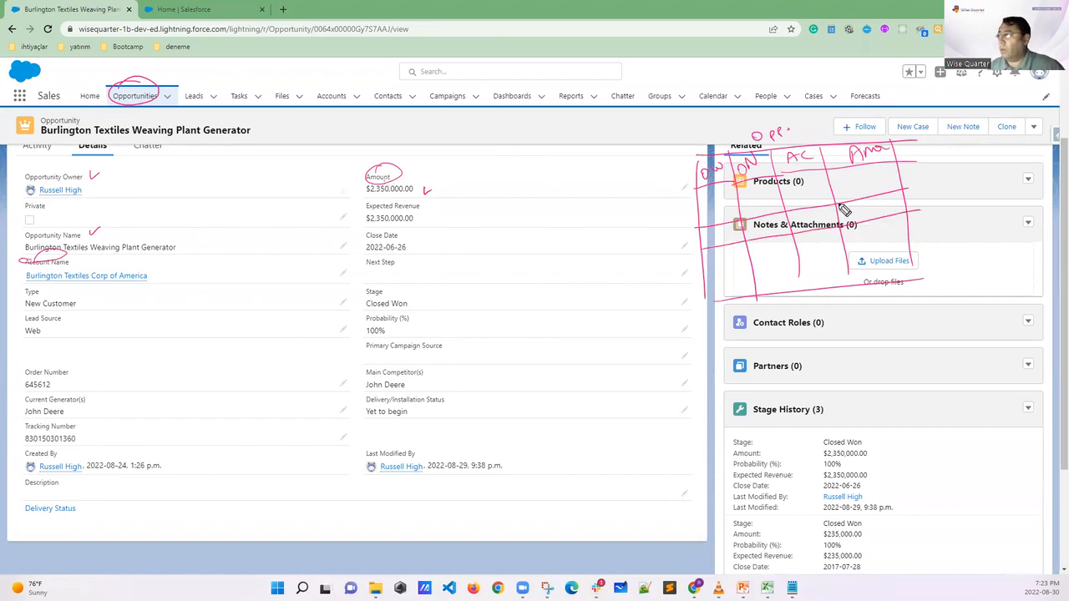
{"action": "left_click_drag", "start_coordinate": [843, 214], "coordinate": [892, 206]}
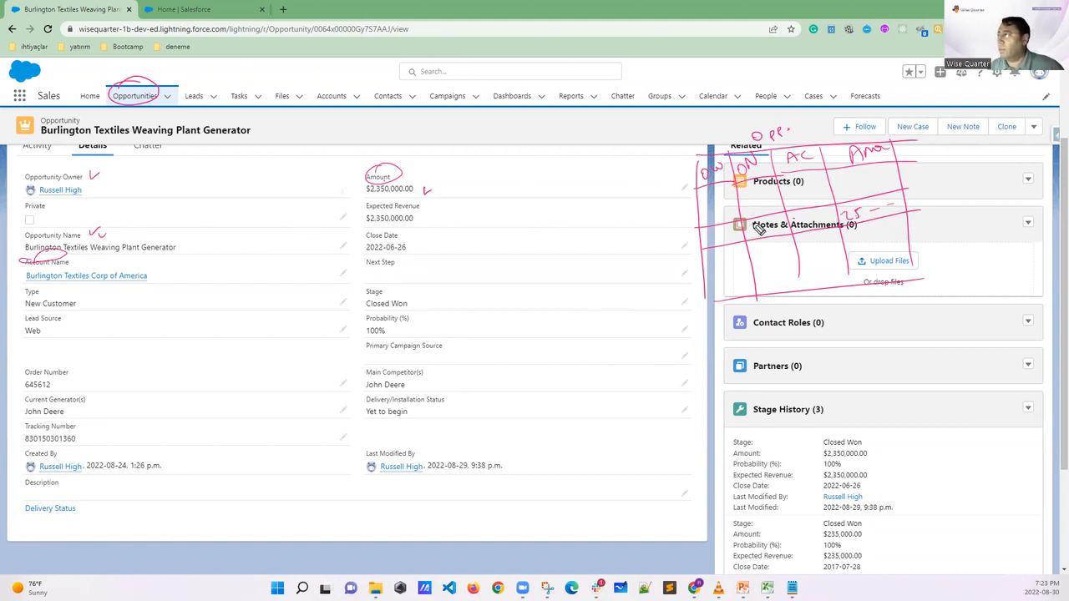
{"action": "left_click", "coordinate": [75, 260]}
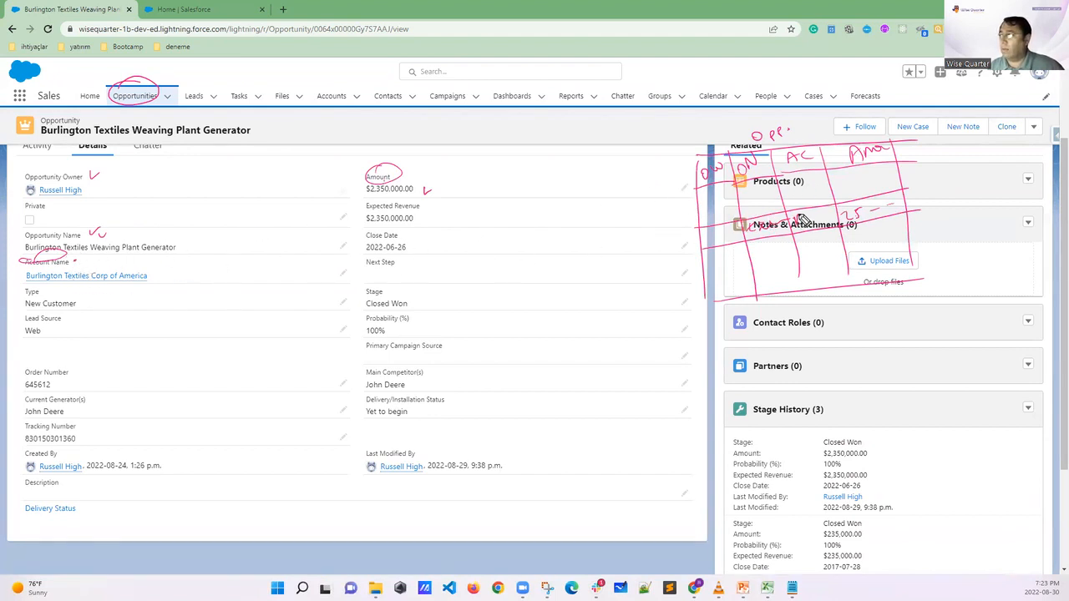
{"action": "left_click_drag", "start_coordinate": [712, 236], "coordinate": [683, 239]}
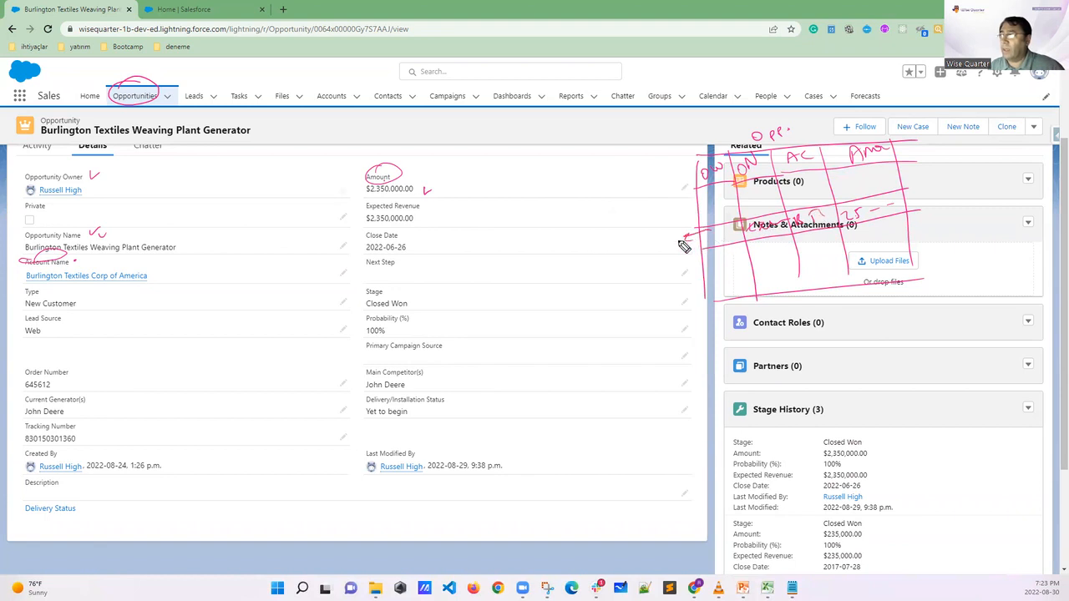
Circle the record's detail fields, link them to the sketched table row with an arrow, and clear all annotations
{"action": "mouse_move", "coordinate": [104, 223]}
{"action": "left_mouse_down"}
{"action": "mouse_move", "coordinate": [175, 398]}
{"action": "mouse_move", "coordinate": [294, 198]}
{"action": "mouse_move", "coordinate": [175, 267]}
{"action": "left_mouse_up"}
{"action": "left_click_drag", "start_coordinate": [450, 284], "coordinate": [698, 228]}
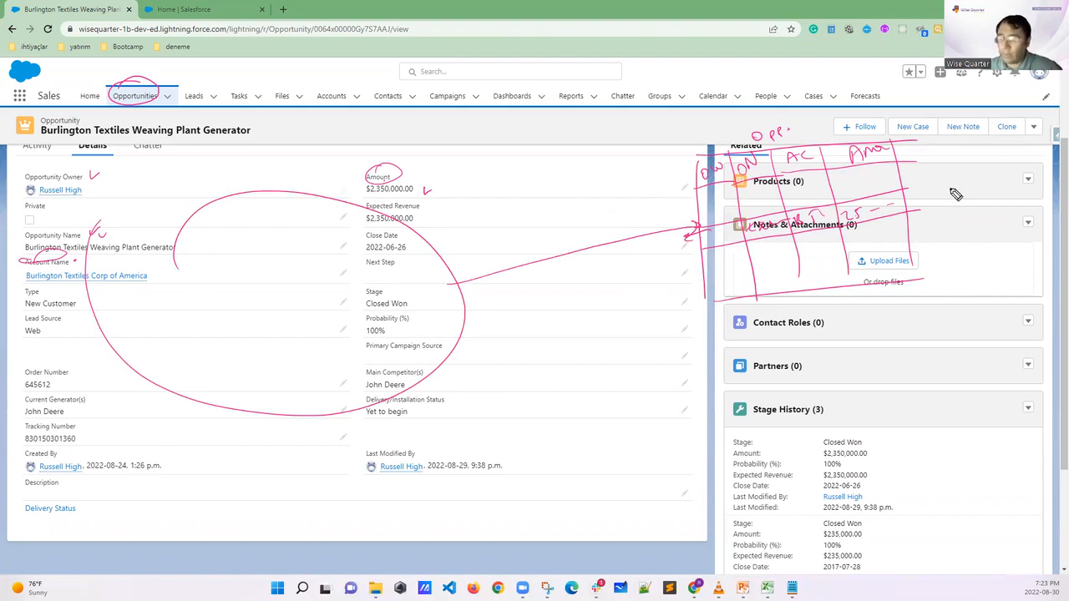
{"action": "left_click_drag", "start_coordinate": [287, 201], "coordinate": [307, 198]}
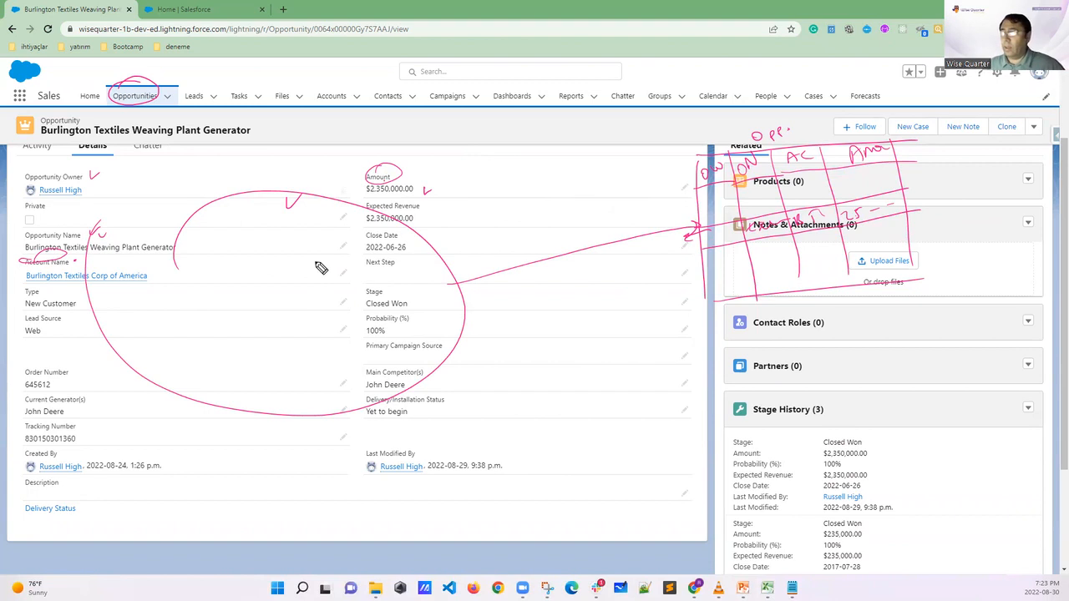
{"action": "key", "text": "Escape"}
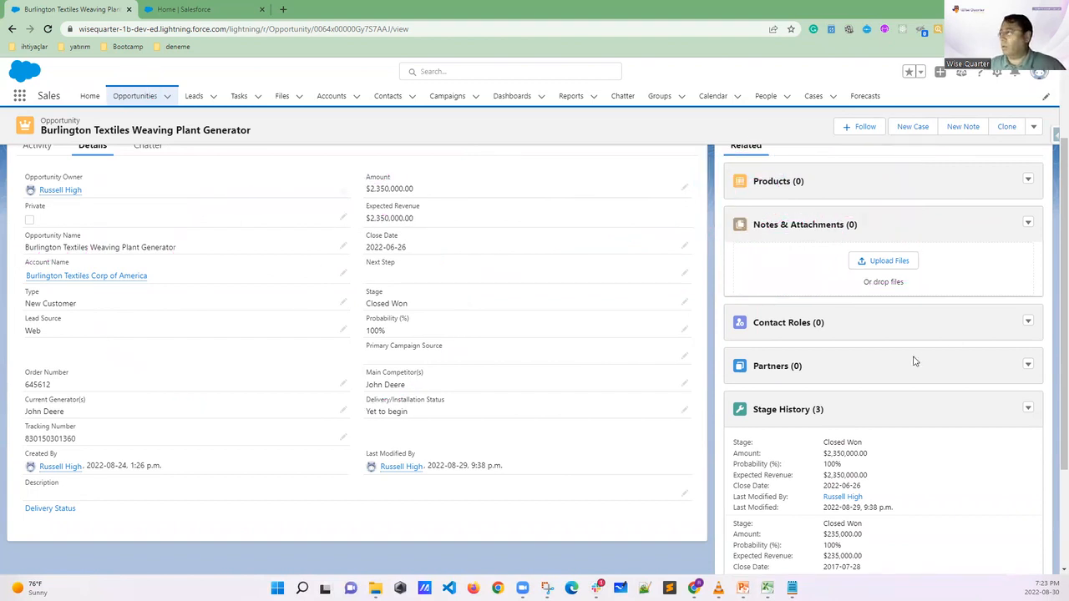
Switch to the 01 DATA MODELS (V.1) presentation in PowerPoint and view slide 11, followed by slide 13 on field data types
{"action": "mouse_move", "coordinate": [742, 588]}
{"action": "left_click", "coordinate": [694, 535]}
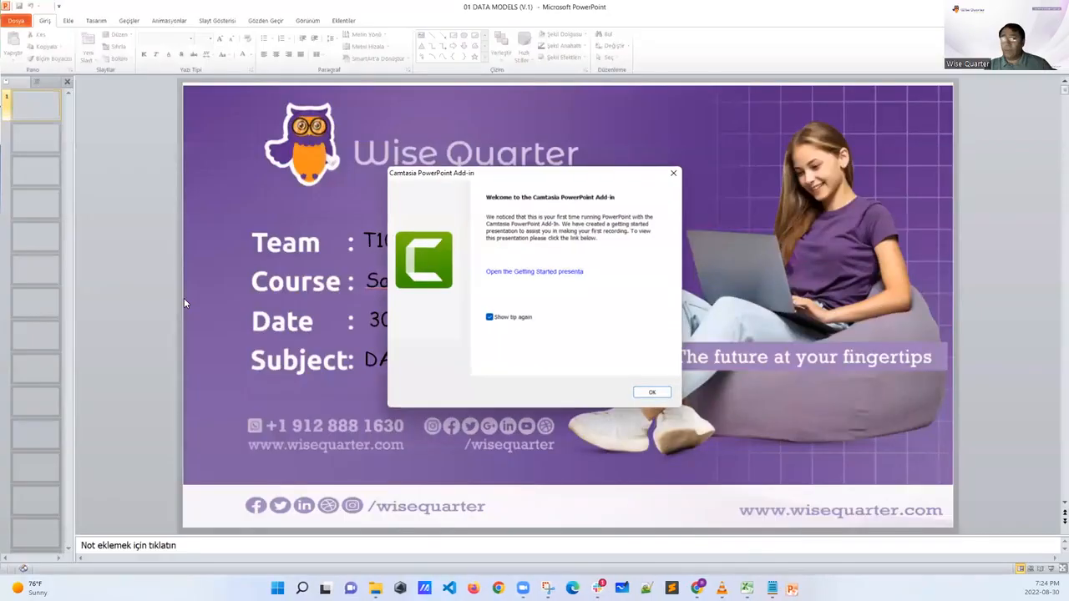
{"action": "left_click", "coordinate": [653, 392]}
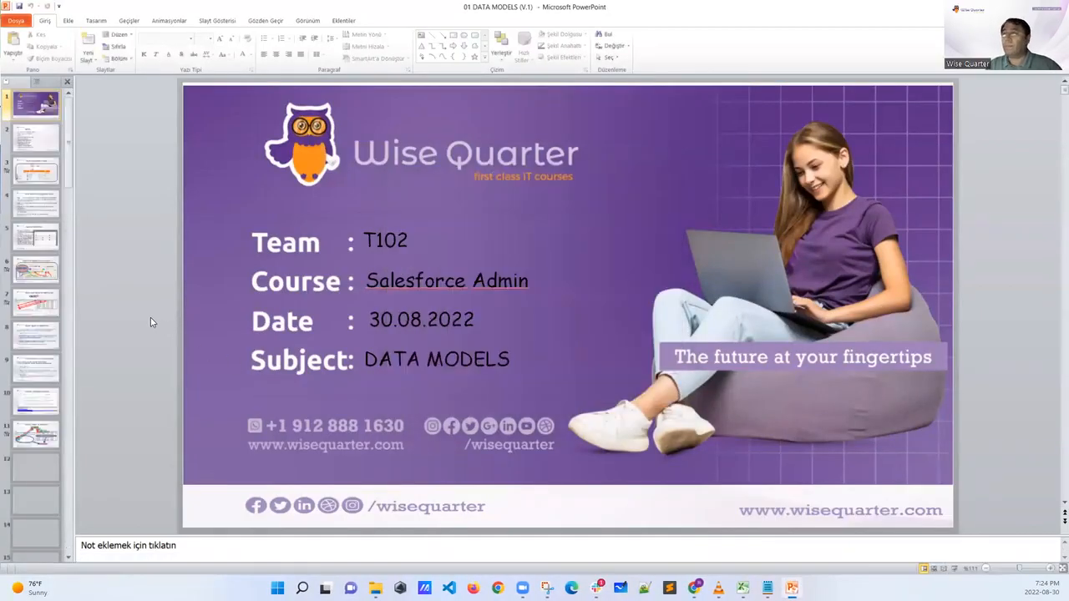
{"action": "left_click", "coordinate": [31, 433]}
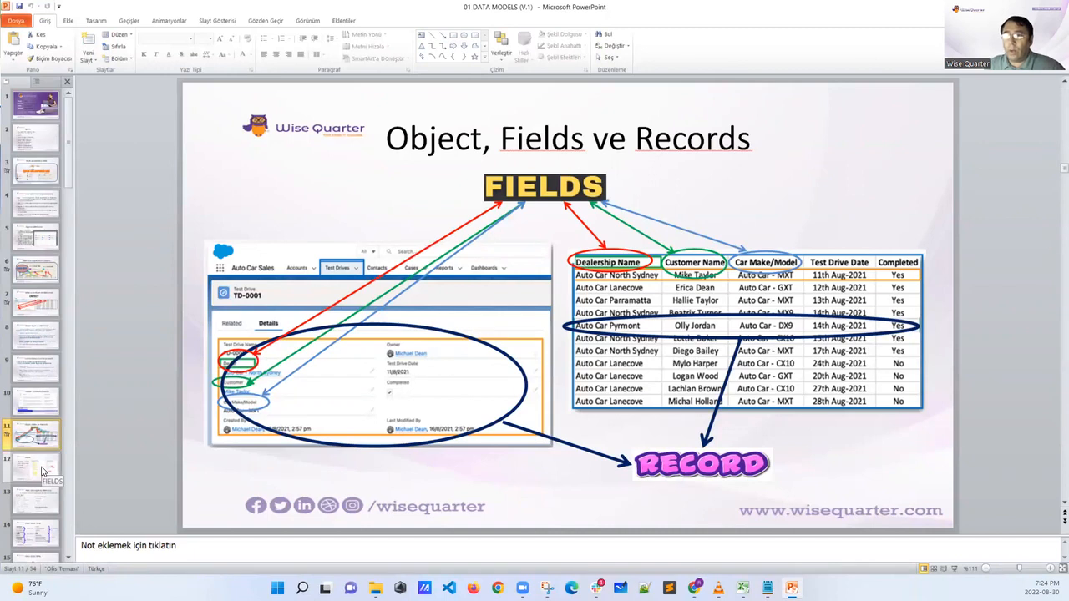
{"action": "left_click", "coordinate": [39, 507]}
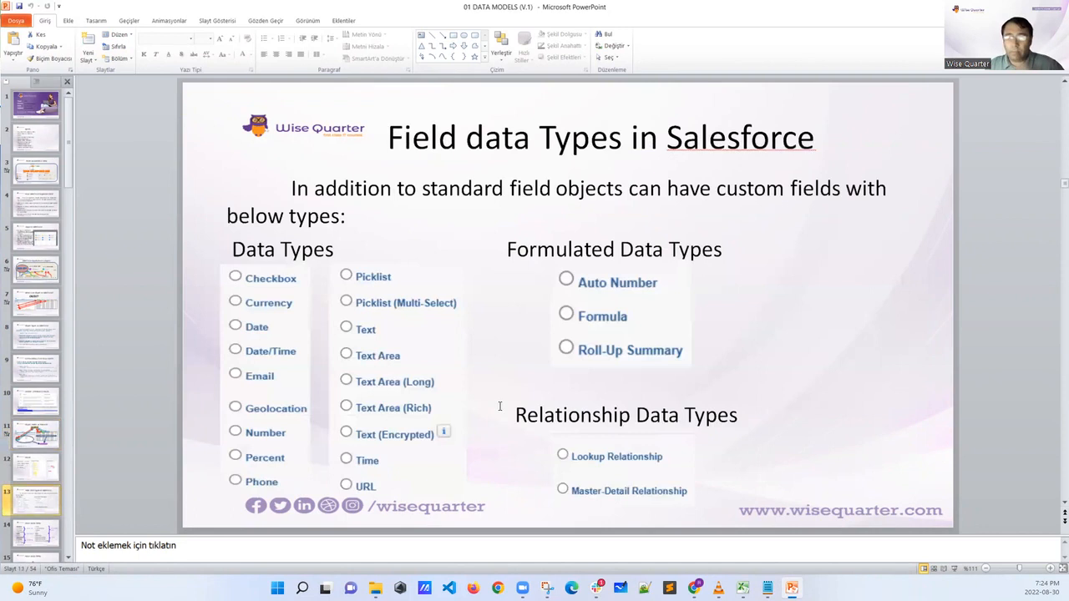
Switch to the School app workbook in Excel and mark the First Name, Date Of Birth and Phone fields and their data types
{"action": "left_click", "coordinate": [742, 588]}
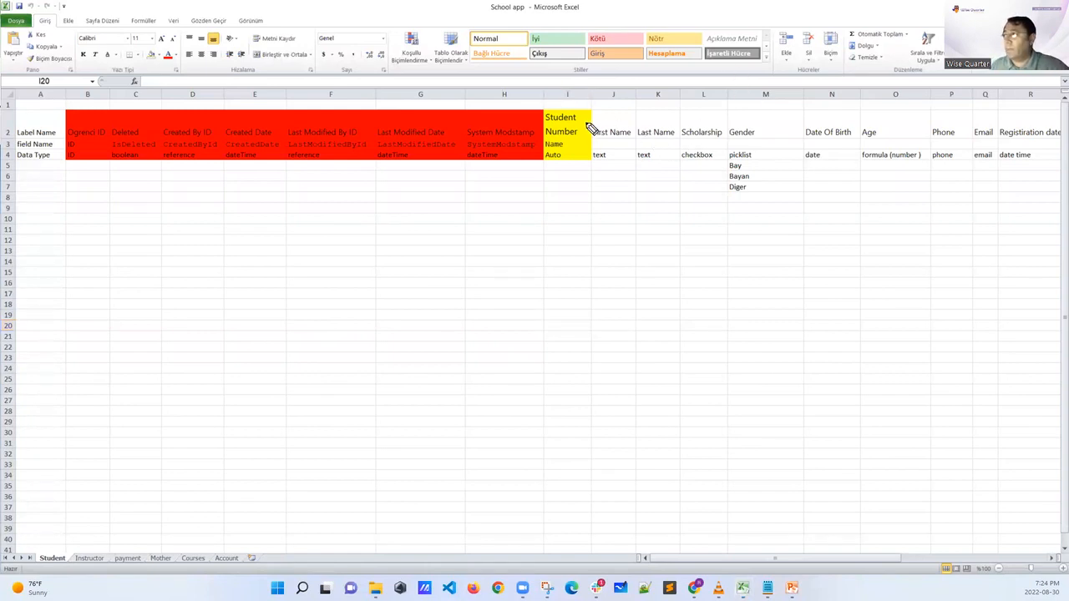
{"action": "mouse_move", "coordinate": [618, 118]}
{"action": "left_mouse_down"}
{"action": "mouse_move", "coordinate": [590, 128]}
{"action": "mouse_move", "coordinate": [630, 145]}
{"action": "mouse_move", "coordinate": [616, 117]}
{"action": "left_mouse_up"}
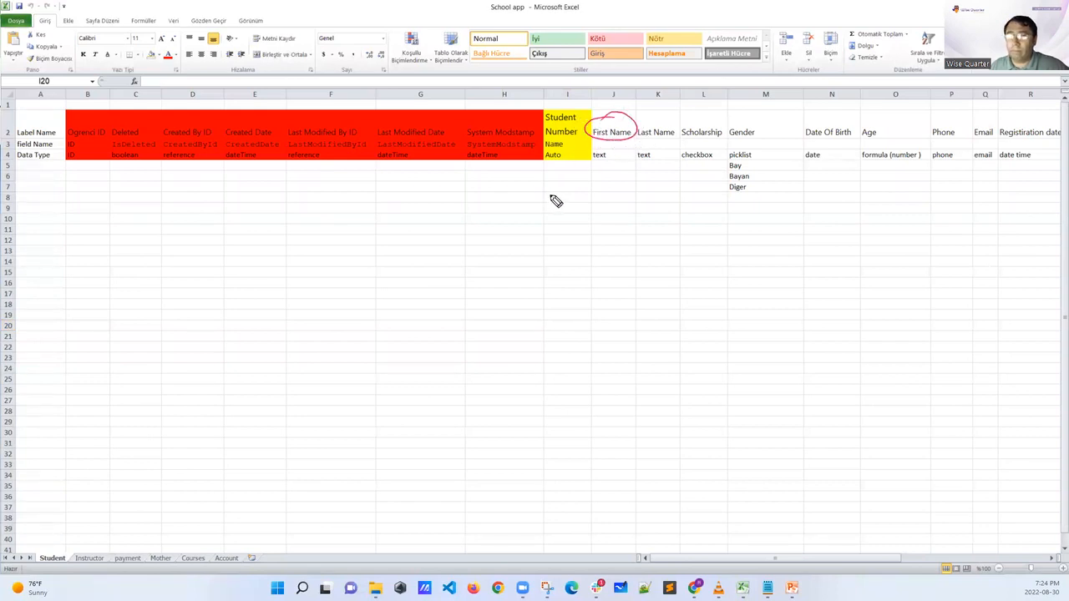
{"action": "left_click_drag", "start_coordinate": [610, 156], "coordinate": [607, 182]}
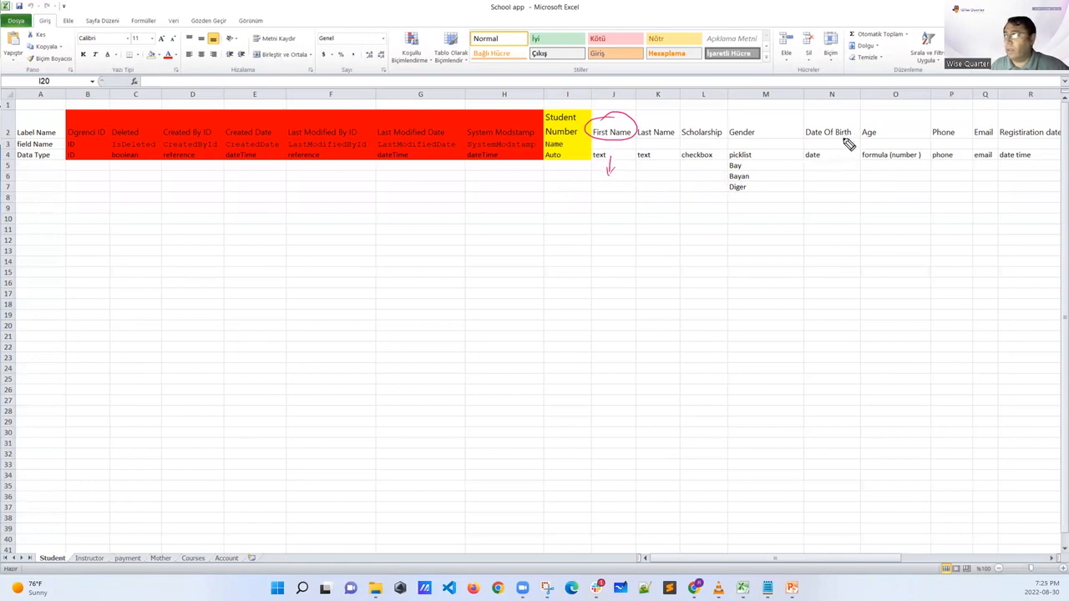
{"action": "mouse_move", "coordinate": [809, 141]}
{"action": "left_mouse_down"}
{"action": "mouse_move", "coordinate": [840, 147]}
{"action": "mouse_move", "coordinate": [851, 126]}
{"action": "mouse_move", "coordinate": [808, 125]}
{"action": "mouse_move", "coordinate": [811, 146]}
{"action": "left_mouse_up"}
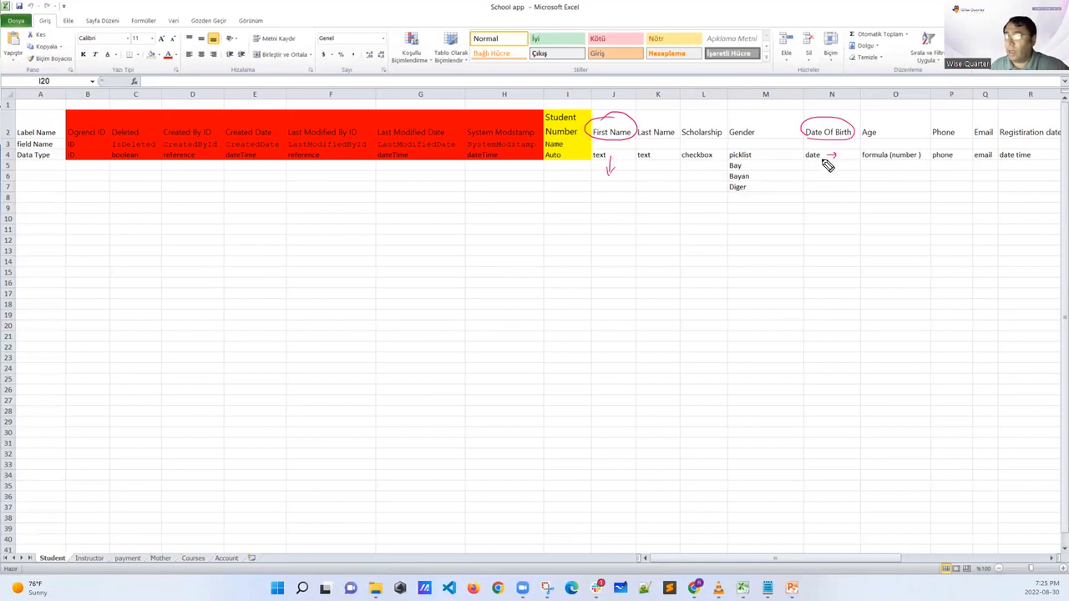
{"action": "left_click_drag", "start_coordinate": [826, 157], "coordinate": [824, 174]}
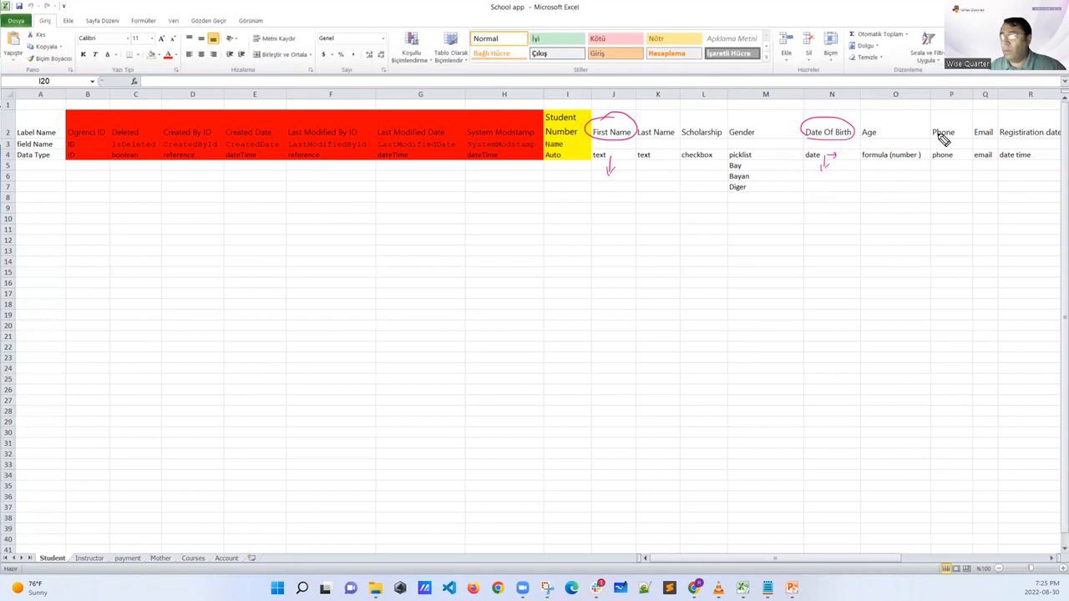
{"action": "mouse_move", "coordinate": [938, 140]}
{"action": "left_mouse_down"}
{"action": "mouse_move", "coordinate": [951, 116]}
{"action": "mouse_move", "coordinate": [930, 160]}
{"action": "mouse_move", "coordinate": [957, 163]}
{"action": "mouse_move", "coordinate": [945, 178]}
{"action": "mouse_move", "coordinate": [949, 170]}
{"action": "left_mouse_up"}
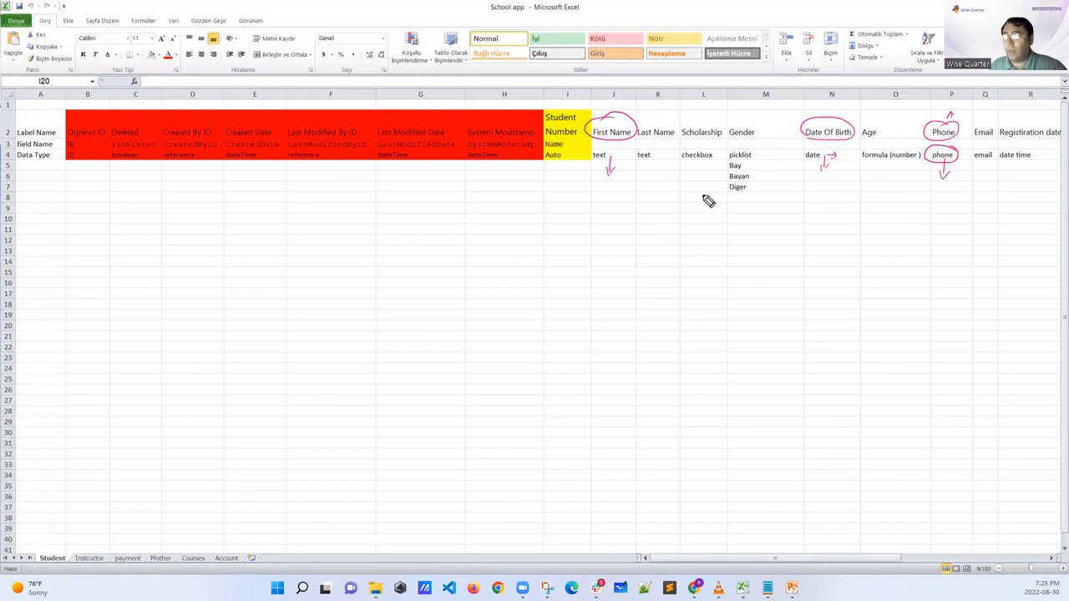
Mark the neighbouring Student field headers, circle First Name's text data type, and clear the pen annotations
{"action": "left_click_drag", "start_coordinate": [690, 112], "coordinate": [749, 116]}
{"action": "left_click_drag", "start_coordinate": [606, 168], "coordinate": [625, 172]}
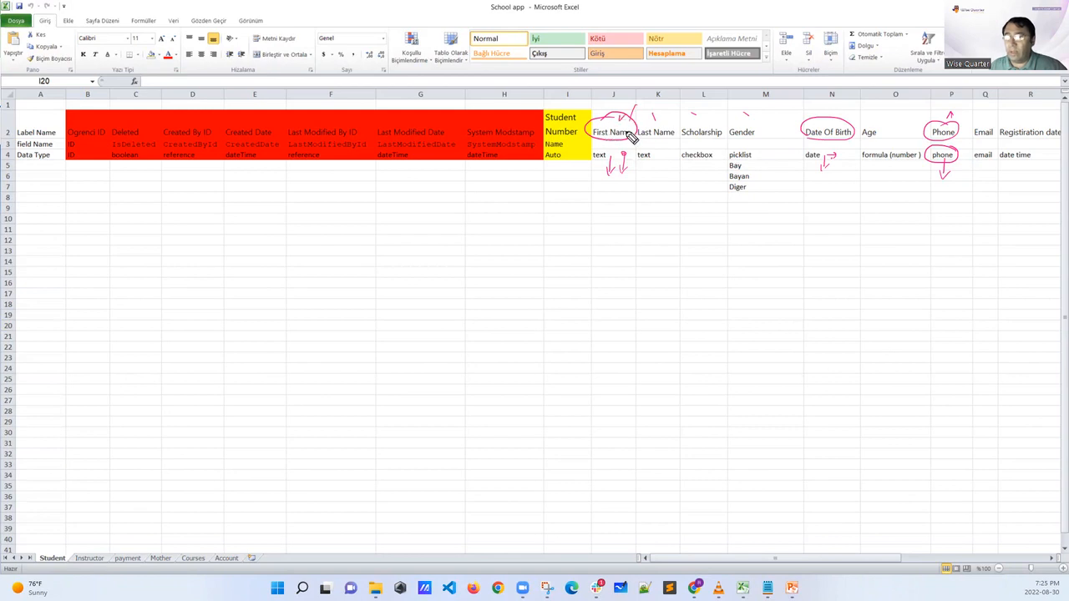
{"action": "left_click_drag", "start_coordinate": [602, 148], "coordinate": [602, 159]}
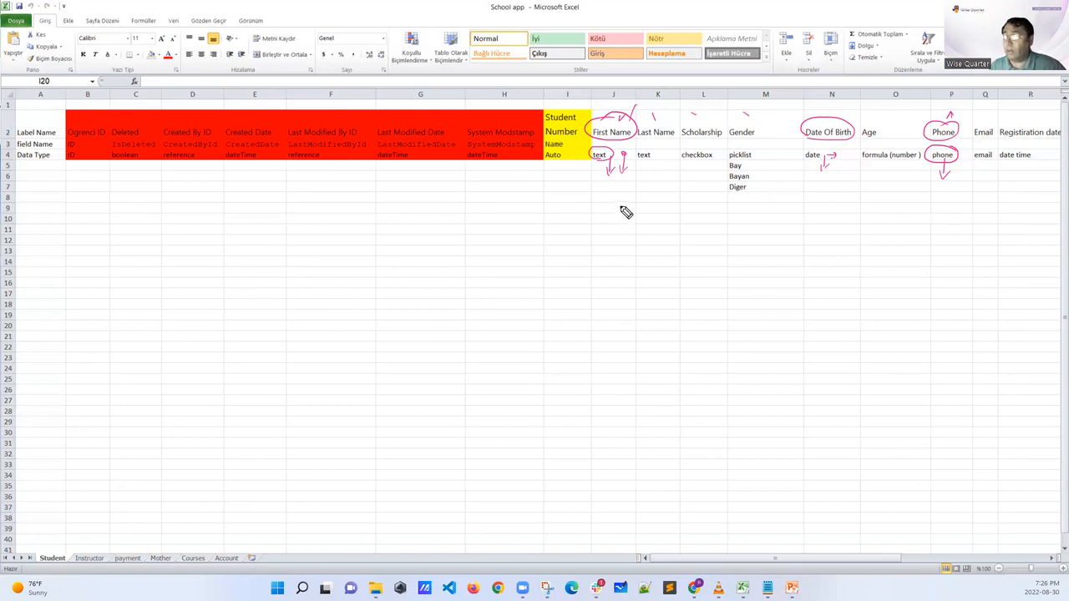
{"action": "left_click_drag", "start_coordinate": [961, 112], "coordinate": [954, 126]}
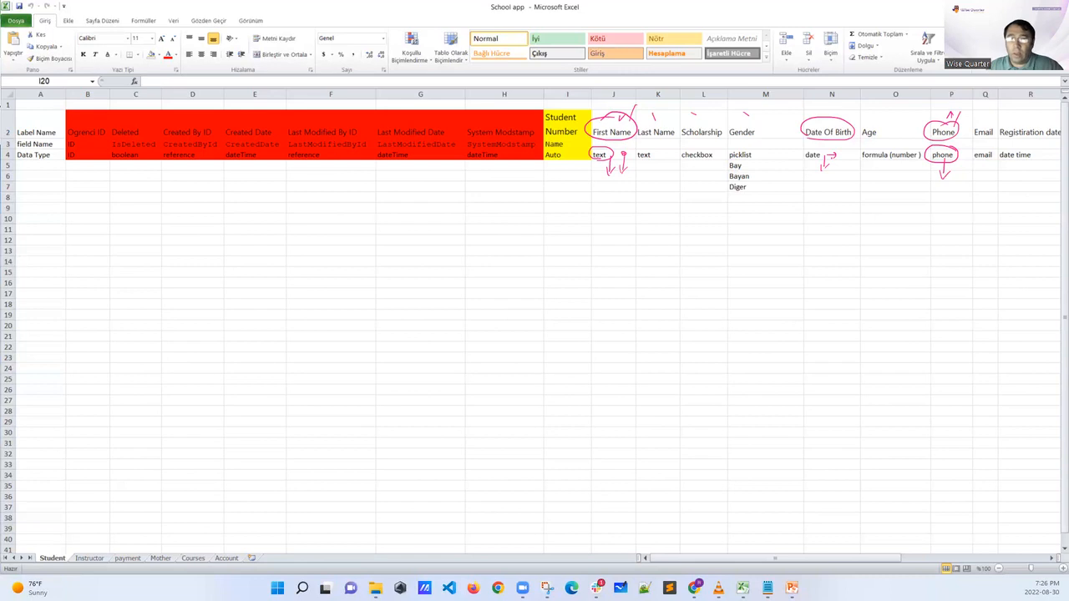
{"action": "key", "text": "Escape"}
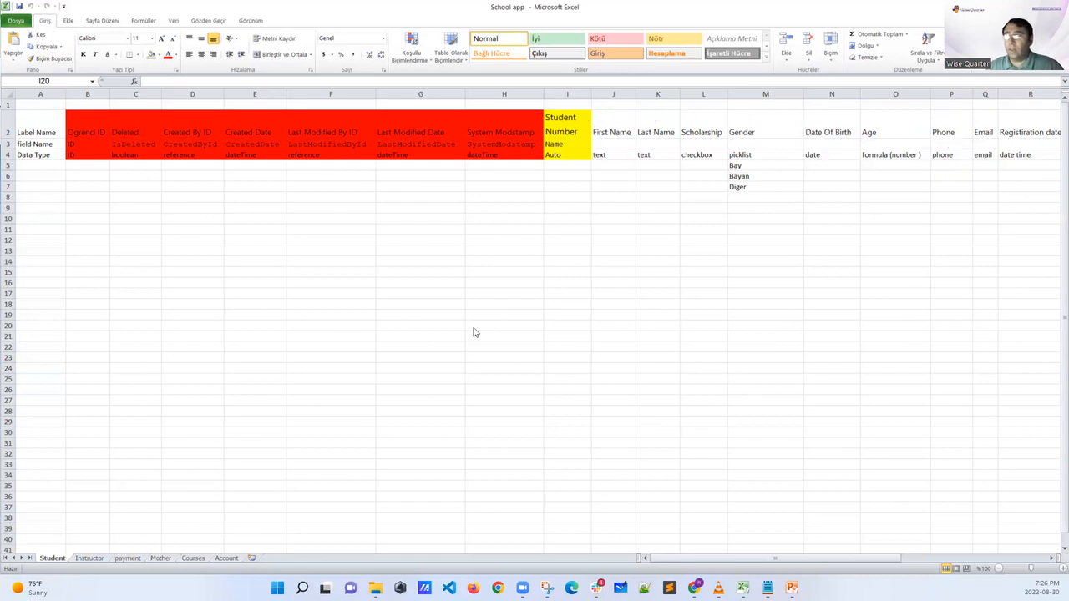
Return to the data models presentation in PowerPoint and go to slide 15, which groups auto-calculated and relational field data types
{"action": "left_click", "coordinate": [1004, 6]}
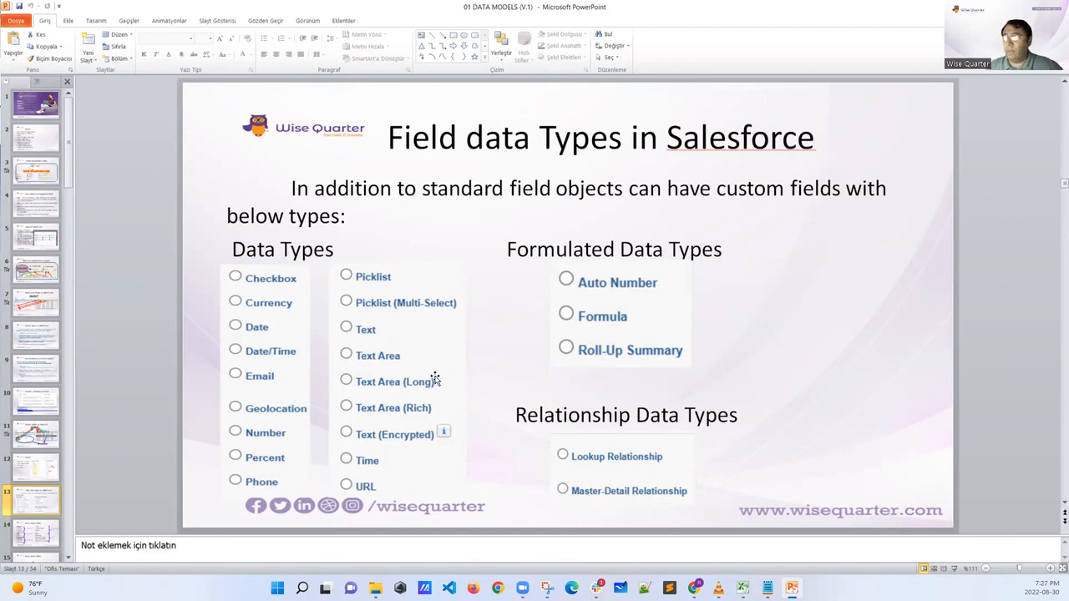
{"action": "key", "text": "Page_Up"}
{"action": "key", "text": "Page_Down"}
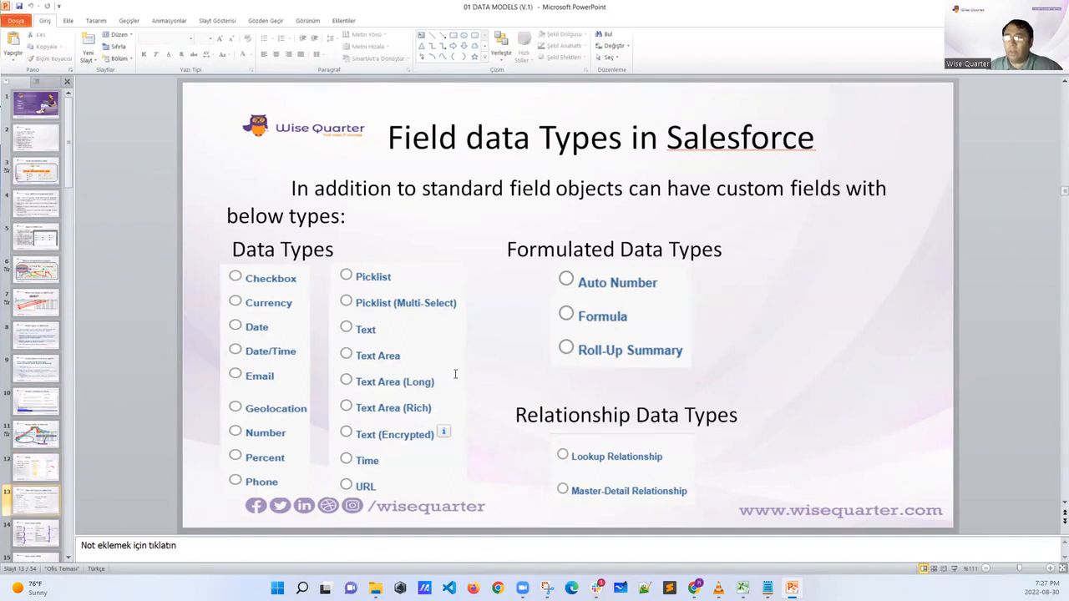
{"action": "key", "text": "Page_Down"}
{"action": "key", "text": "Page_Down"}
{"action": "key", "text": "Page_Down"}
{"action": "key", "text": "Page_Up"}
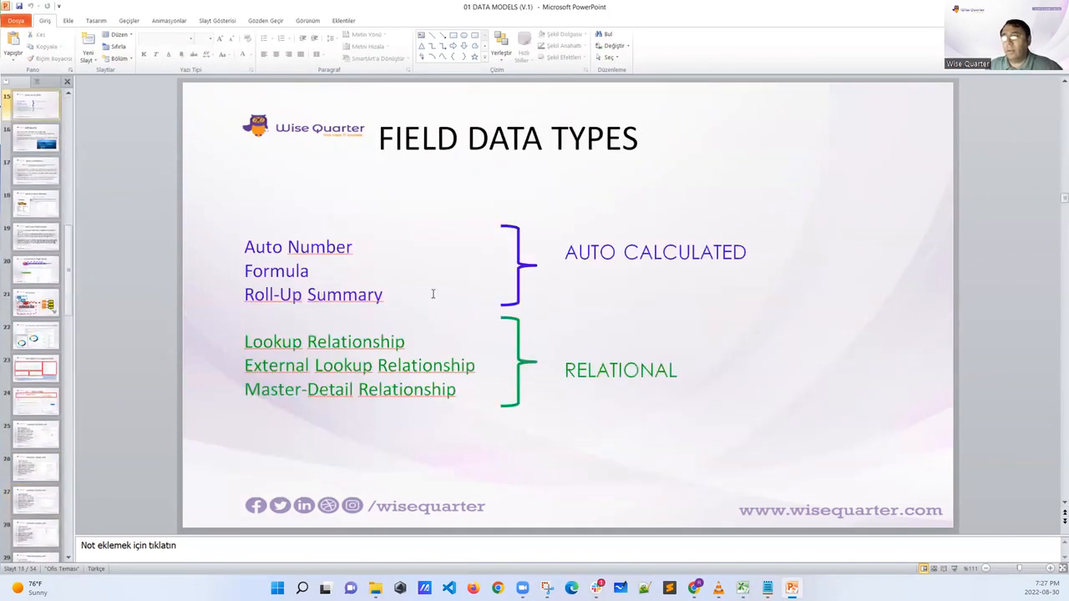
View the UI Record Page slide and the CREATE CUSTOM APP slide, and minimise the presentation to reveal the Salesforce opportunity
{"action": "left_click", "coordinate": [39, 397]}
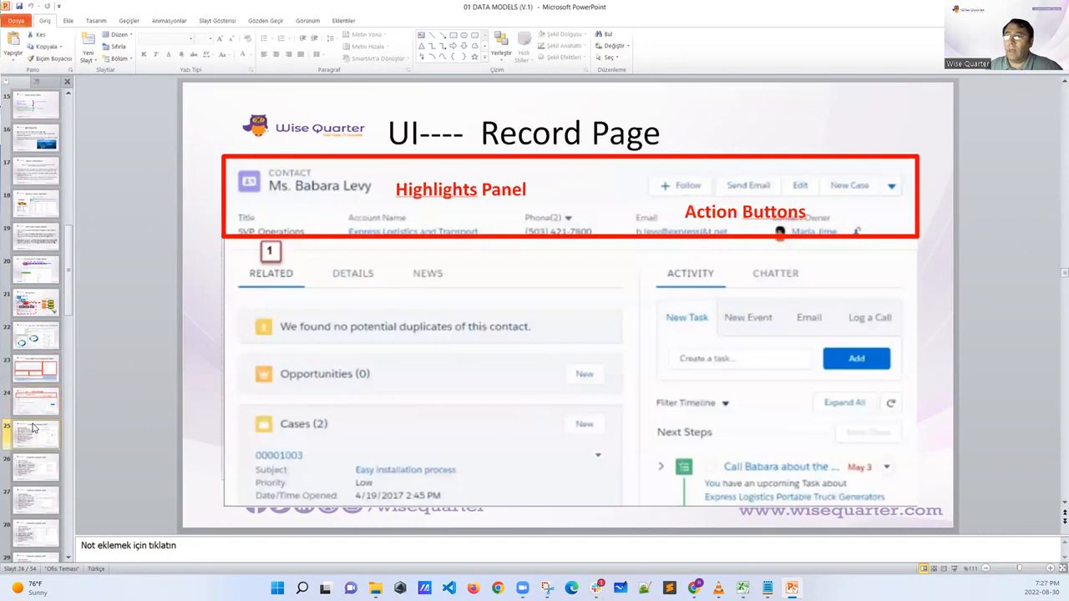
{"action": "left_click", "coordinate": [34, 427]}
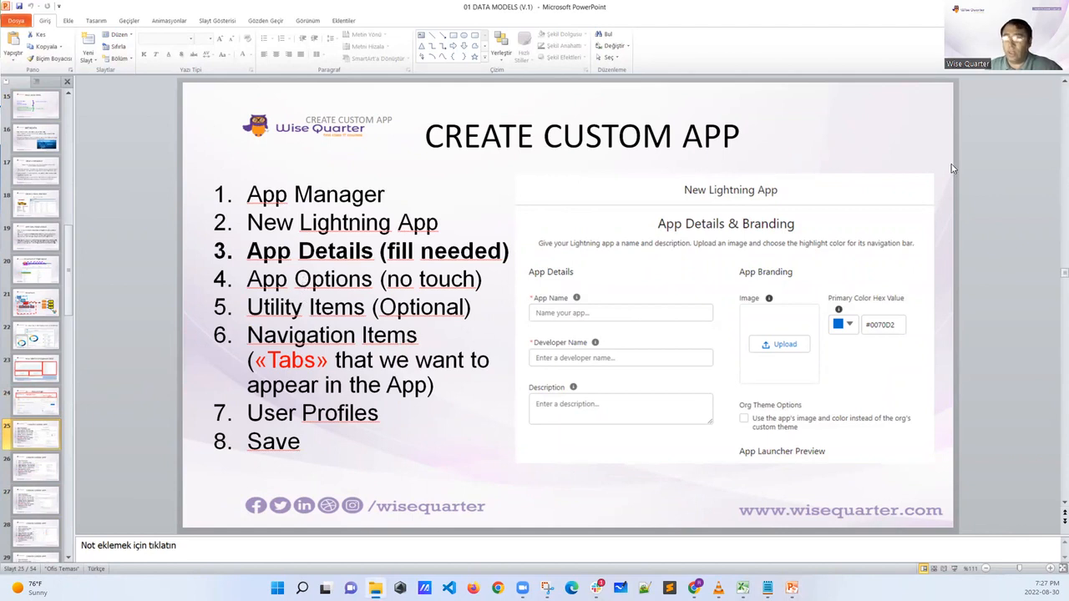
{"action": "left_click", "coordinate": [1005, 7]}
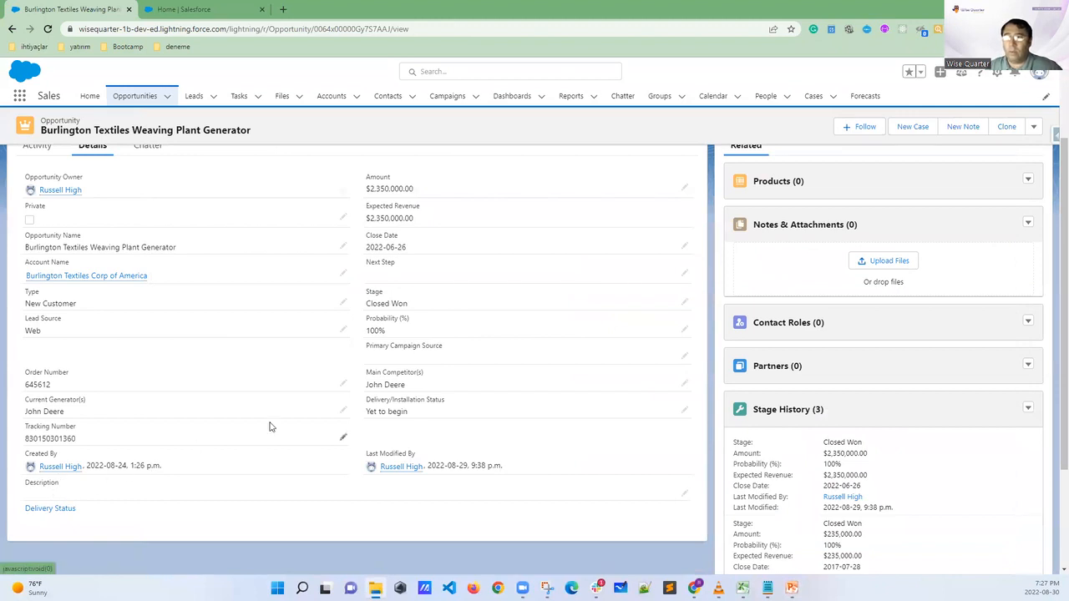
Open Salesforce Setup in its own browser tab and close the other Salesforce Home tab
{"action": "left_click", "coordinate": [995, 76]}
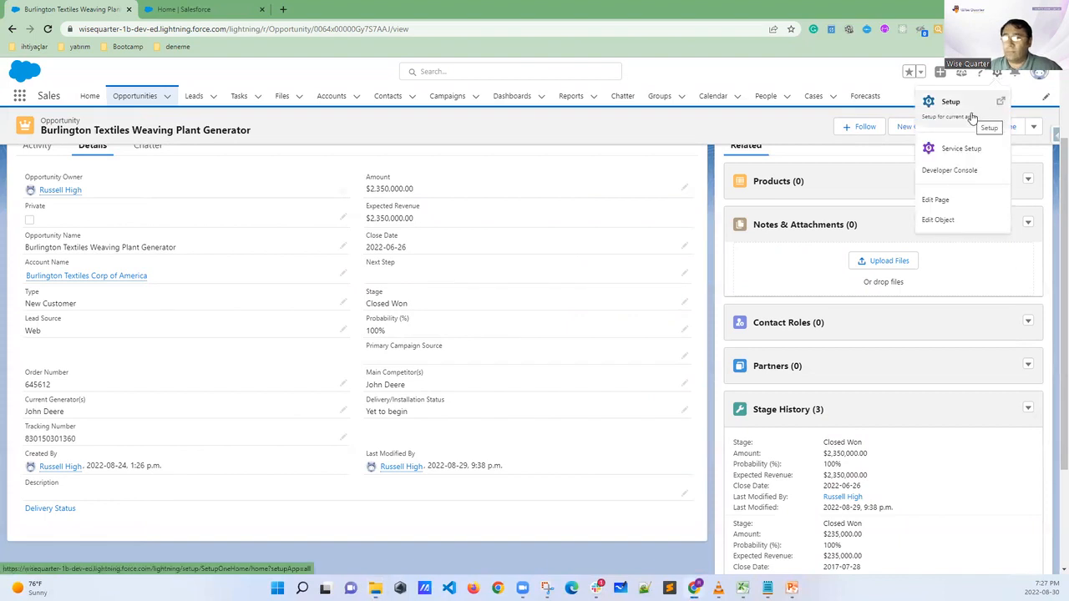
{"action": "left_click", "coordinate": [968, 117]}
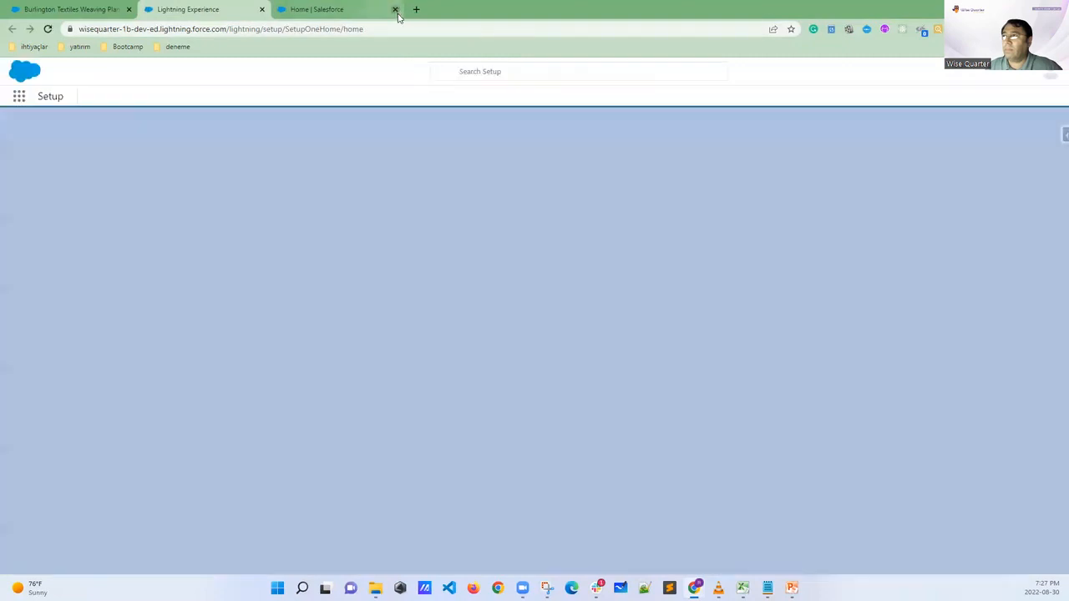
{"action": "left_click", "coordinate": [395, 9]}
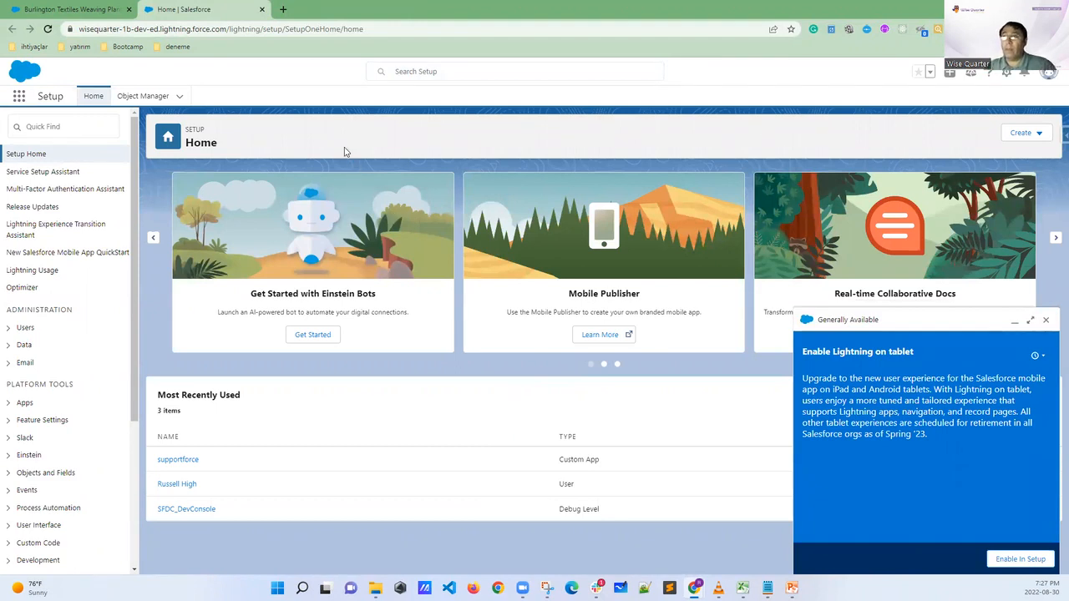
Find App Manager in Setup with the search term "app", open it and dismiss the Enable Lightning on tablet notice
{"action": "left_click", "coordinate": [39, 125]}
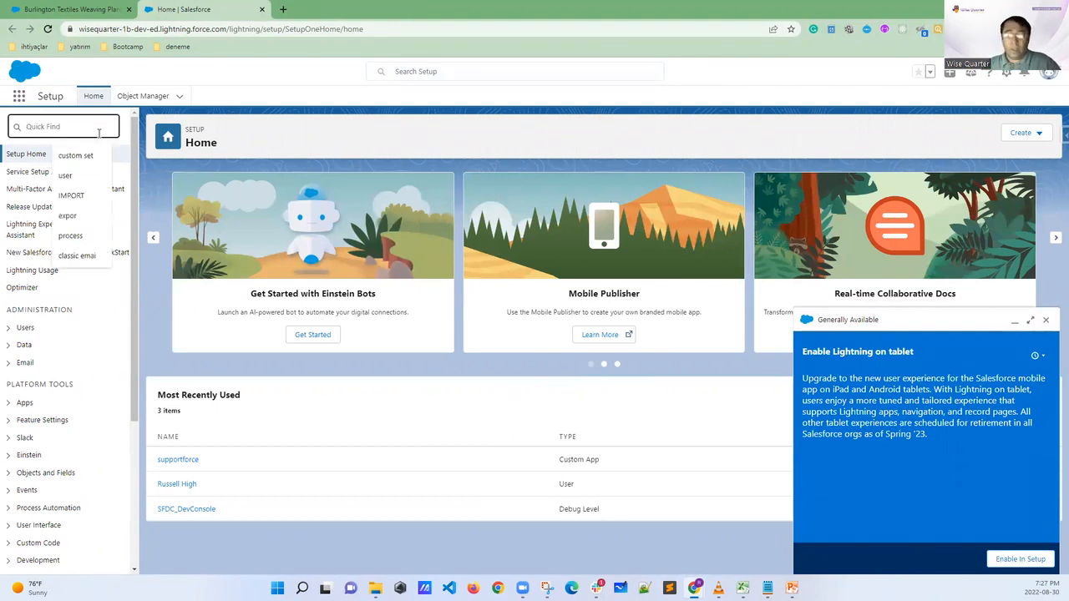
{"action": "type", "text": "app"}
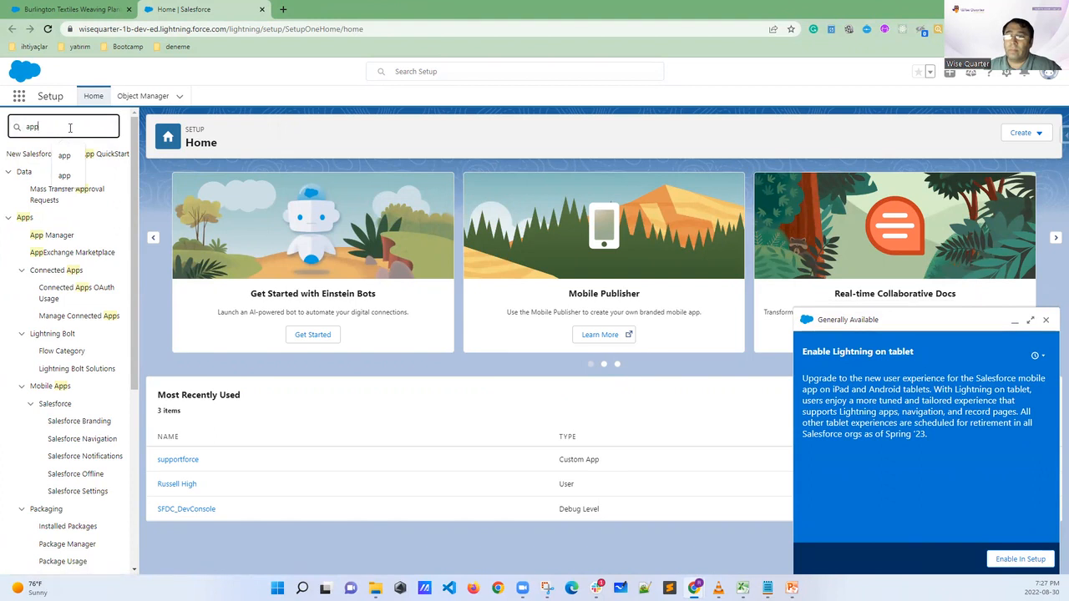
{"action": "left_click", "coordinate": [51, 236]}
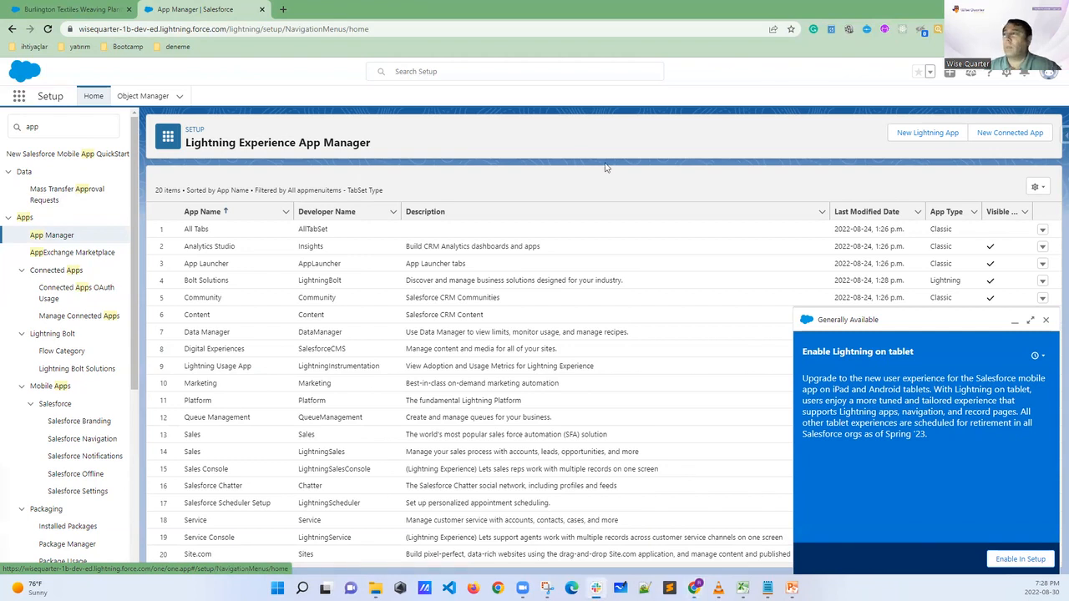
{"action": "left_click", "coordinate": [1047, 322]}
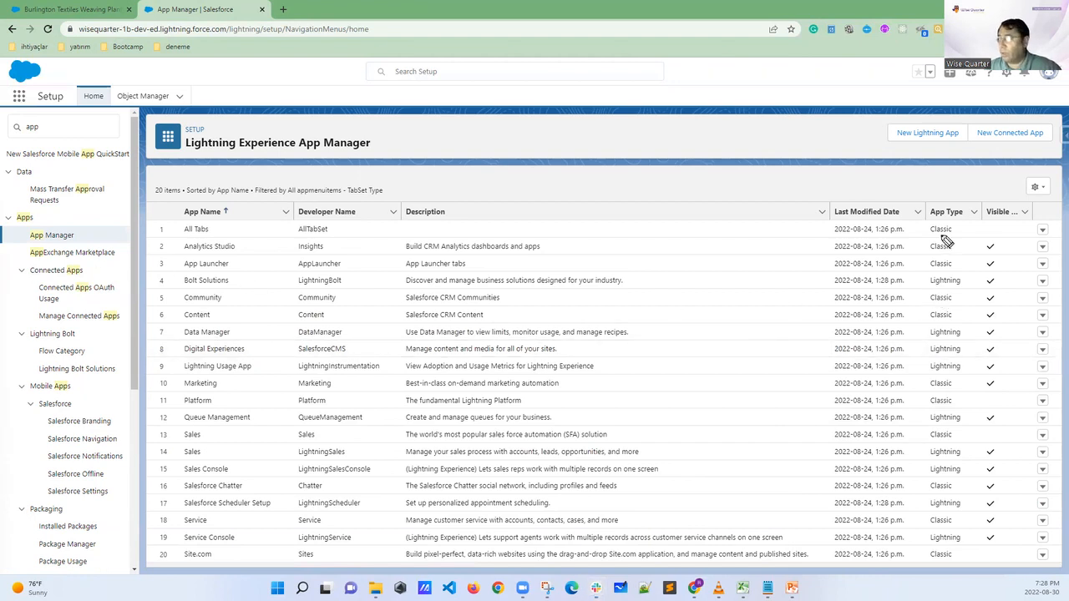
Mark the App Type header with one Classic and one Lightning value in the app list, and clear the pen annotations
{"action": "mouse_move", "coordinate": [961, 208]}
{"action": "left_mouse_down"}
{"action": "mouse_move", "coordinate": [925, 200]}
{"action": "mouse_move", "coordinate": [925, 224]}
{"action": "mouse_move", "coordinate": [977, 225]}
{"action": "mouse_move", "coordinate": [950, 201]}
{"action": "left_mouse_up"}
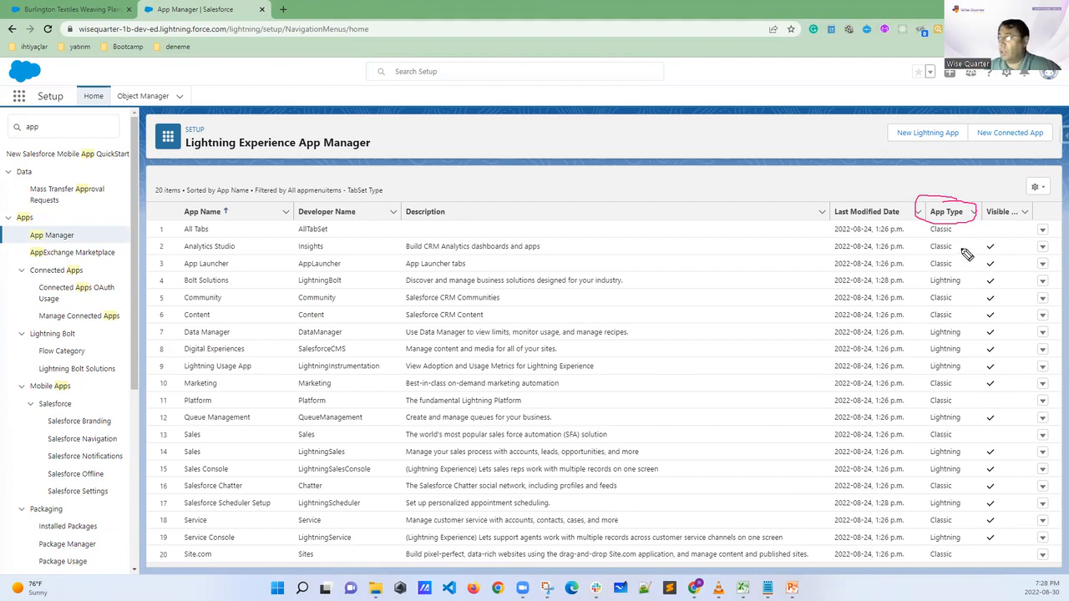
{"action": "mouse_move", "coordinate": [951, 242]}
{"action": "left_mouse_down"}
{"action": "mouse_move", "coordinate": [923, 247]}
{"action": "mouse_move", "coordinate": [952, 254]}
{"action": "mouse_move", "coordinate": [956, 242]}
{"action": "mouse_move", "coordinate": [941, 268]}
{"action": "left_mouse_up"}
{"action": "left_click_drag", "start_coordinate": [926, 294], "coordinate": [968, 276]}
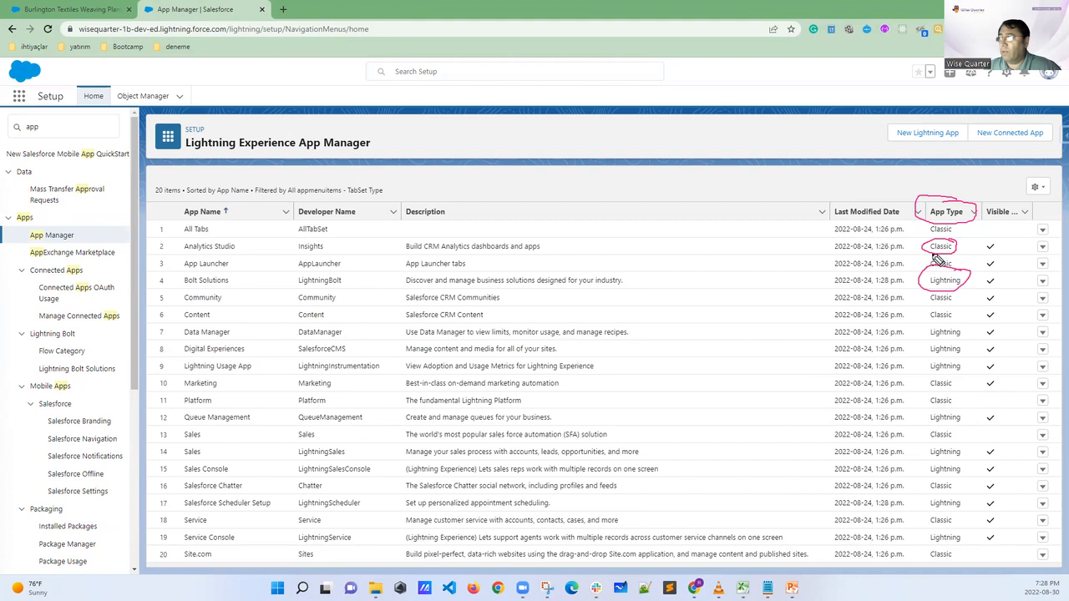
{"action": "mouse_move", "coordinate": [939, 242]}
{"action": "left_mouse_down"}
{"action": "mouse_move", "coordinate": [927, 256]}
{"action": "mouse_move", "coordinate": [942, 253]}
{"action": "left_mouse_up"}
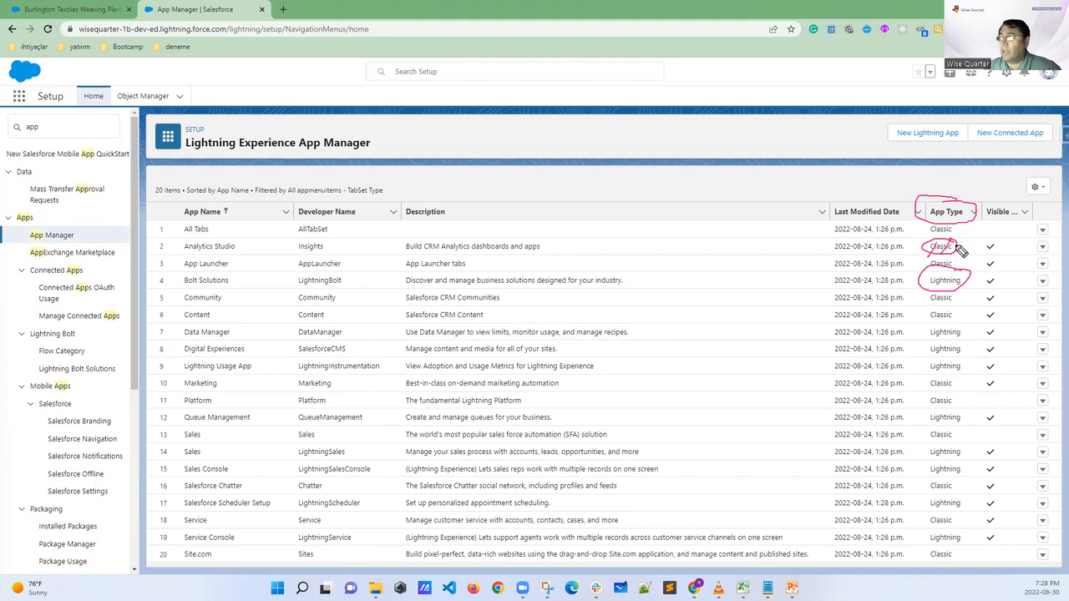
{"action": "mouse_move", "coordinate": [940, 284]}
{"action": "left_mouse_down"}
{"action": "mouse_move", "coordinate": [883, 294]}
{"action": "mouse_move", "coordinate": [908, 291]}
{"action": "left_mouse_up"}
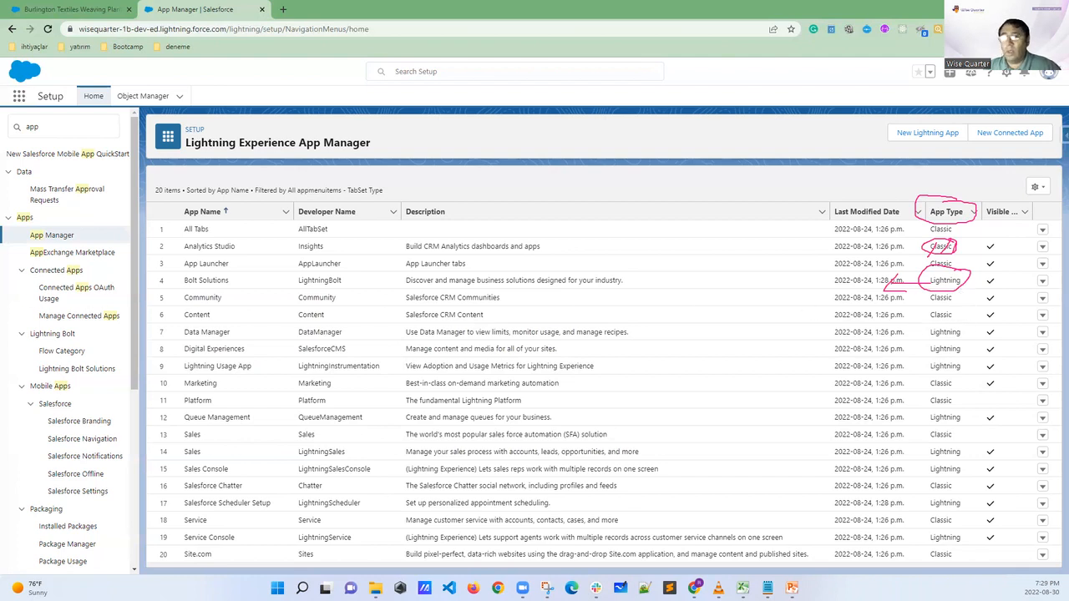
{"action": "key", "text": "Escape"}
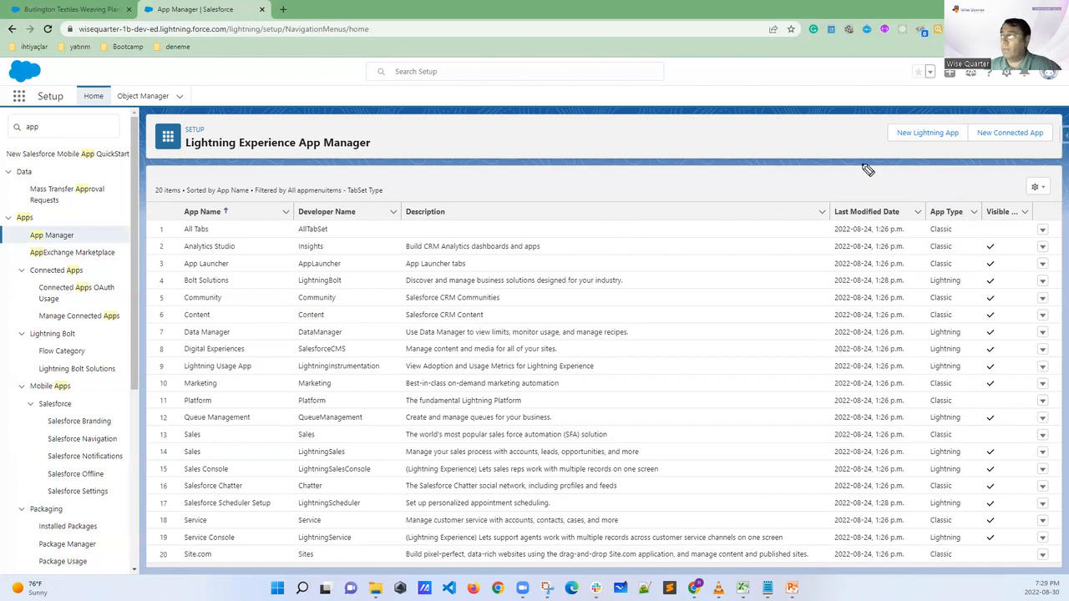
Start a new Lightning app with University as both its App Name and Developer Name
{"action": "mouse_move", "coordinate": [959, 127]}
{"action": "left_mouse_down"}
{"action": "mouse_move", "coordinate": [894, 122]}
{"action": "mouse_move", "coordinate": [885, 152]}
{"action": "mouse_move", "coordinate": [961, 159]}
{"action": "mouse_move", "coordinate": [971, 134]}
{"action": "mouse_move", "coordinate": [953, 122]}
{"action": "left_mouse_up"}
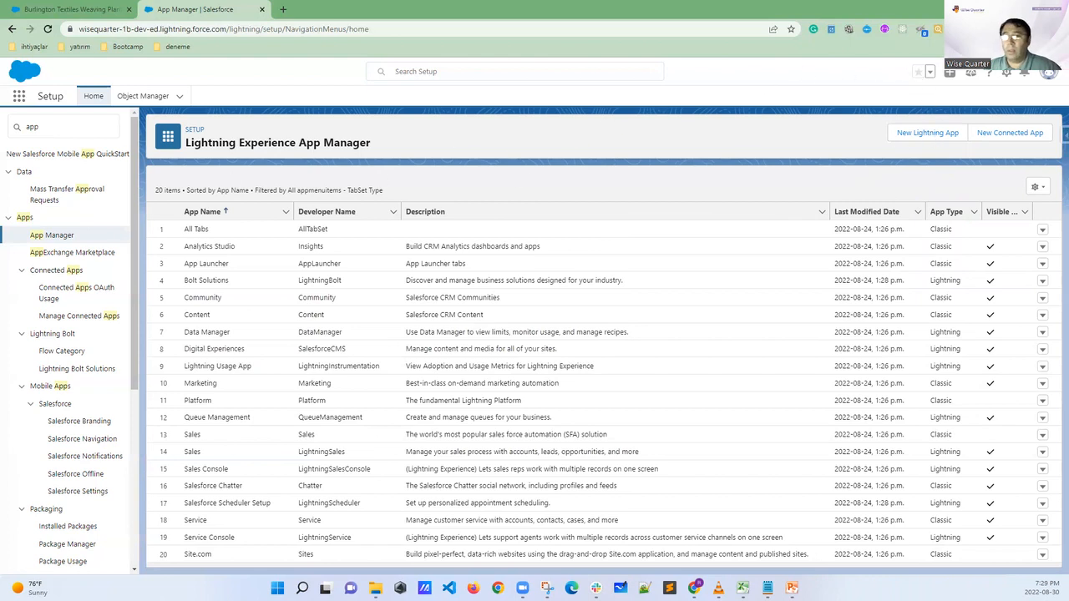
{"action": "left_click", "coordinate": [918, 133]}
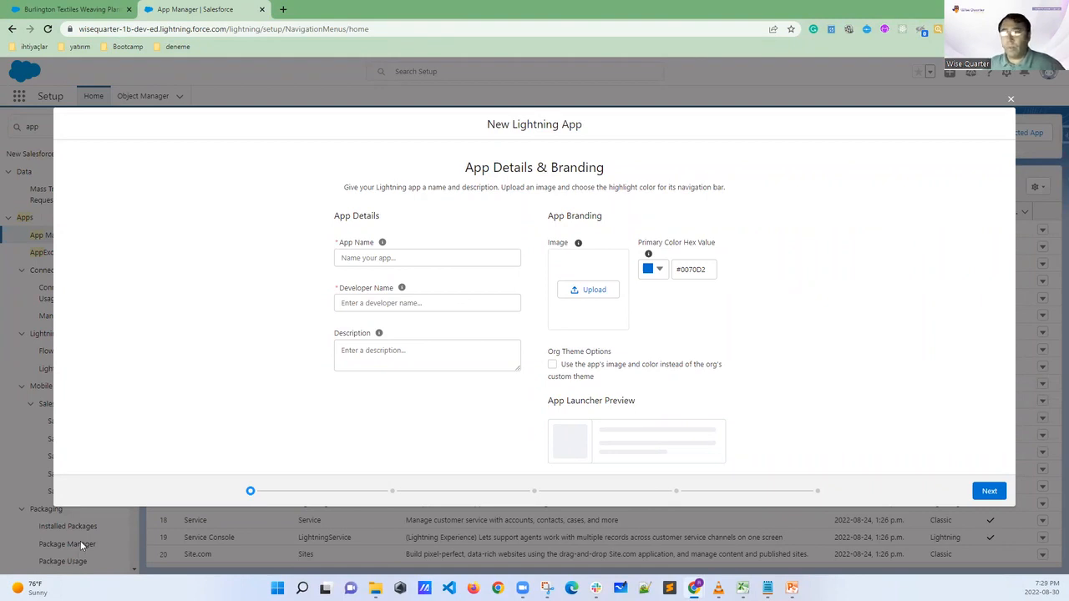
{"action": "left_click", "coordinate": [364, 257]}
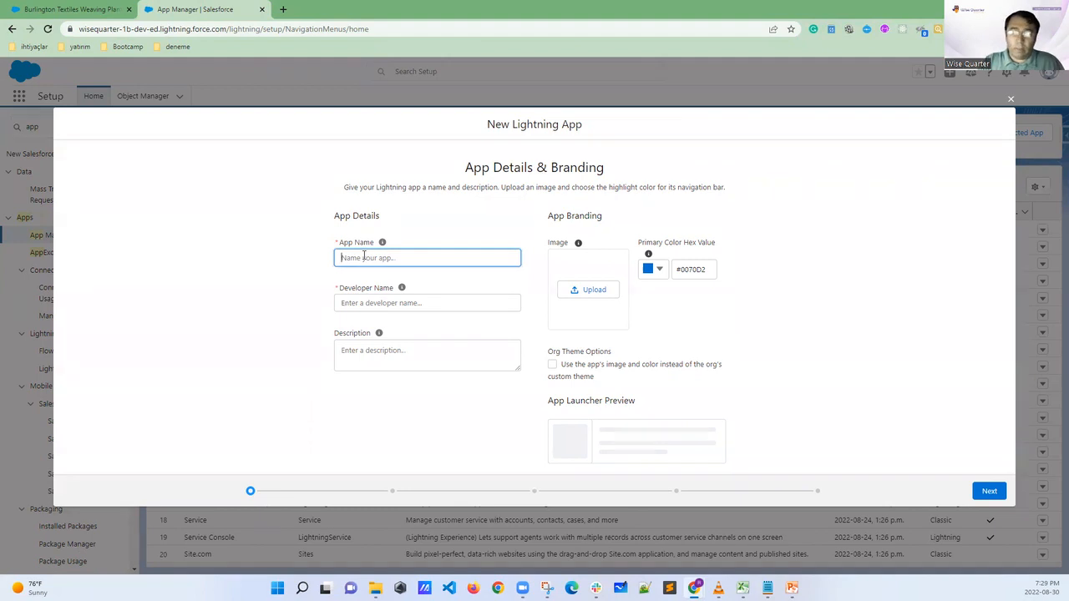
{"action": "type", "text": "University"}
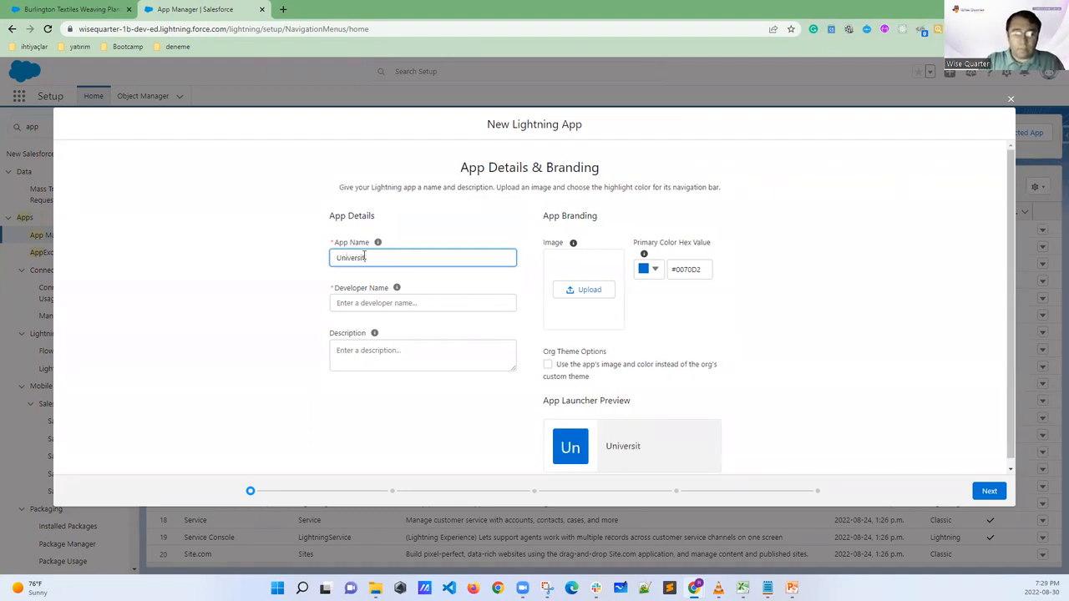
{"action": "left_click", "coordinate": [458, 285]}
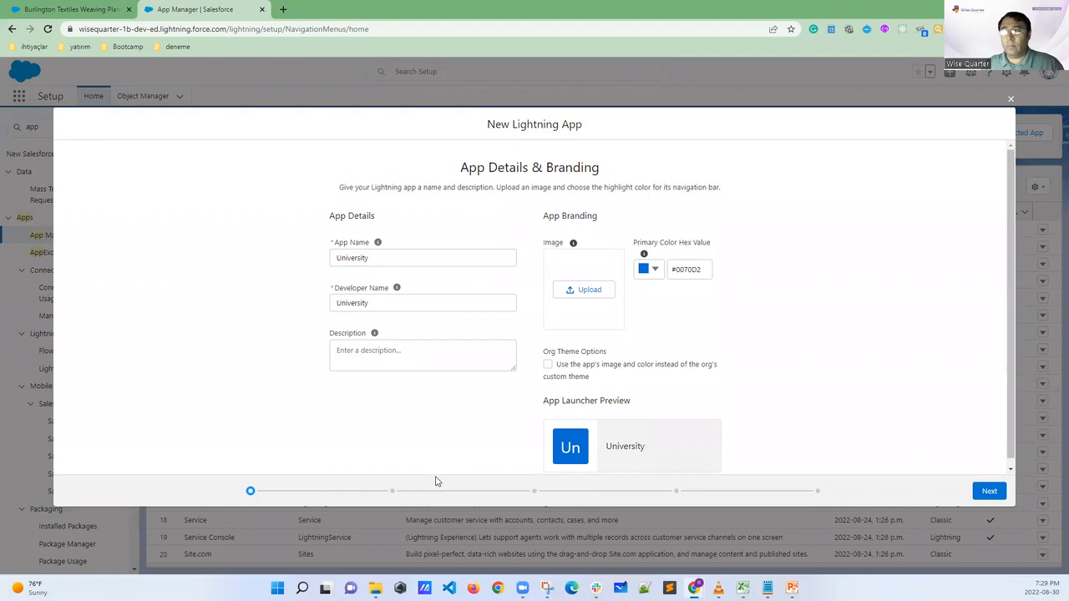
{"action": "double_click", "coordinate": [381, 303]}
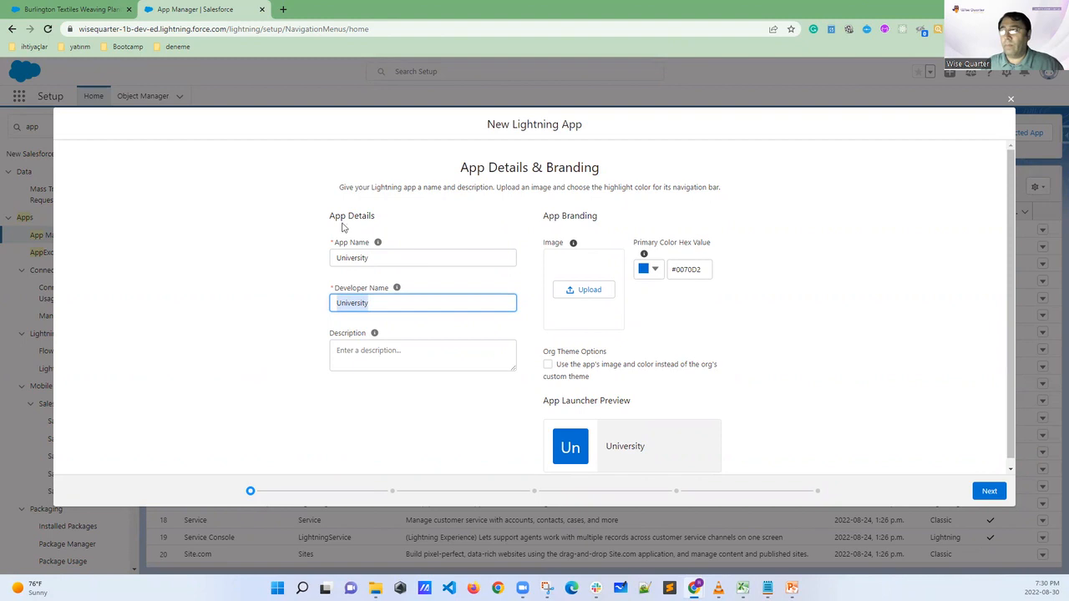
View all apps in the App Launcher from the opportunity tab and mark the Service, Marketing and Content app icons
{"action": "left_click", "coordinate": [85, 9]}
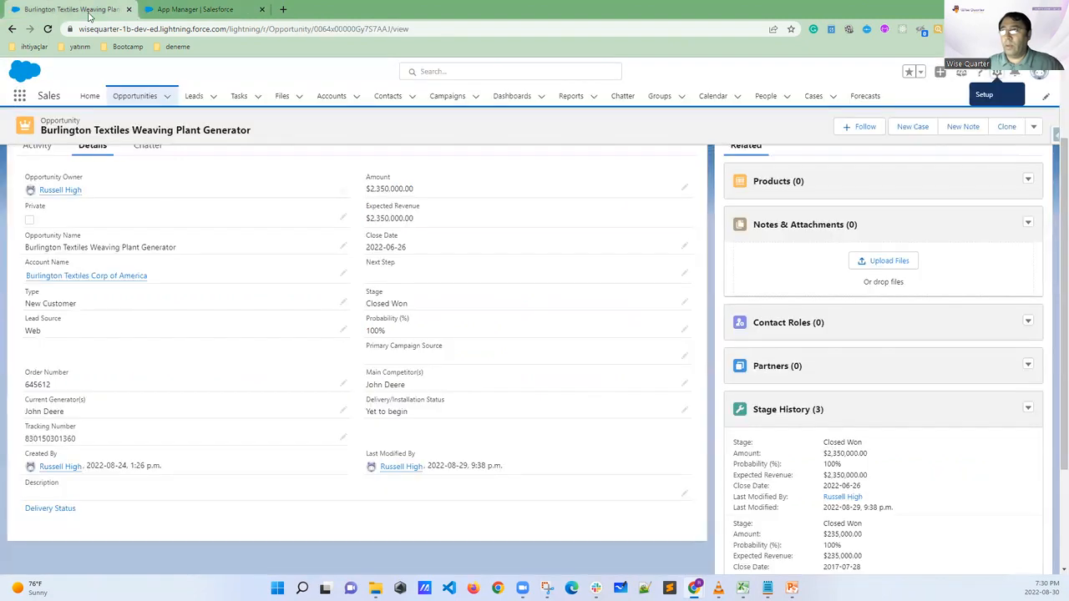
{"action": "left_click", "coordinate": [25, 96]}
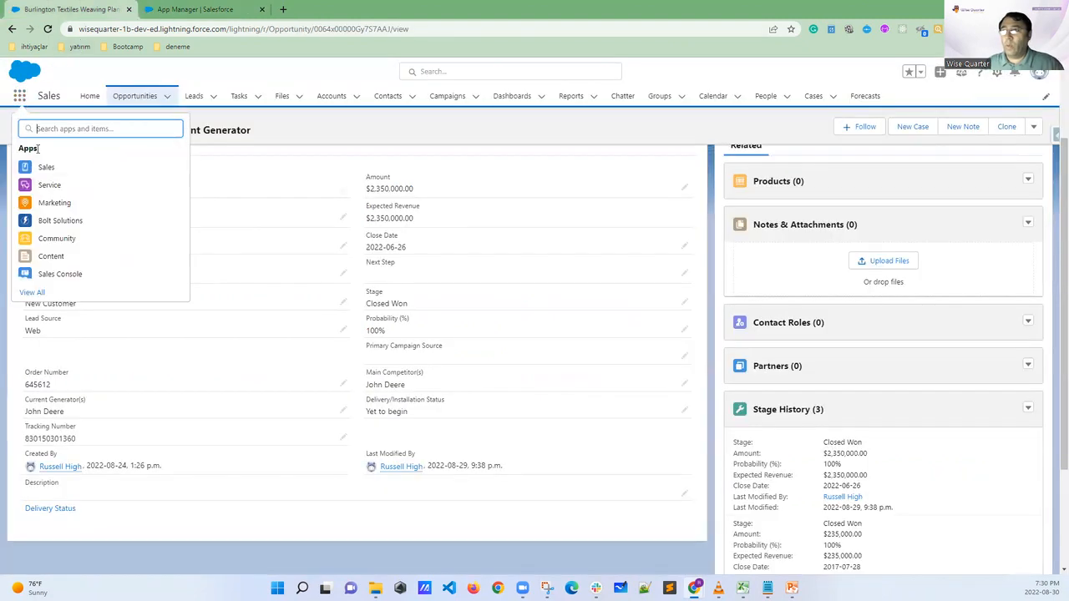
{"action": "left_click", "coordinate": [41, 294]}
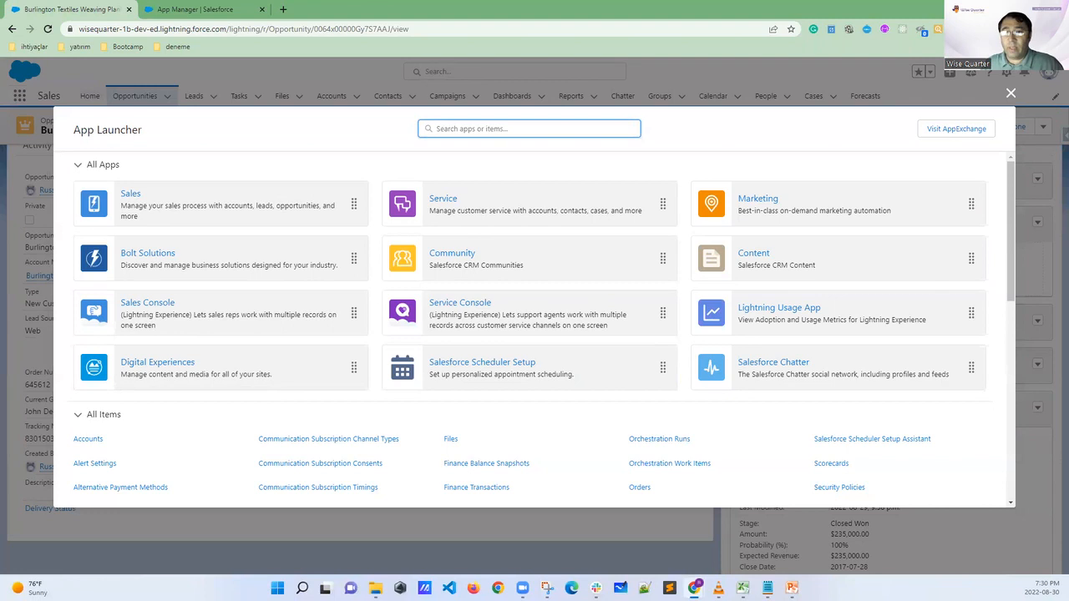
{"action": "mouse_move", "coordinate": [426, 215]}
{"action": "left_mouse_down"}
{"action": "mouse_move", "coordinate": [394, 179]}
{"action": "mouse_move", "coordinate": [386, 209]}
{"action": "mouse_move", "coordinate": [426, 227]}
{"action": "mouse_move", "coordinate": [421, 182]}
{"action": "left_mouse_up"}
{"action": "mouse_move", "coordinate": [728, 181]}
{"action": "left_mouse_down"}
{"action": "mouse_move", "coordinate": [693, 212]}
{"action": "mouse_move", "coordinate": [740, 213]}
{"action": "mouse_move", "coordinate": [725, 178]}
{"action": "left_mouse_up"}
{"action": "mouse_move", "coordinate": [714, 248]}
{"action": "left_mouse_down"}
{"action": "mouse_move", "coordinate": [701, 271]}
{"action": "mouse_move", "coordinate": [712, 253]}
{"action": "left_mouse_up"}
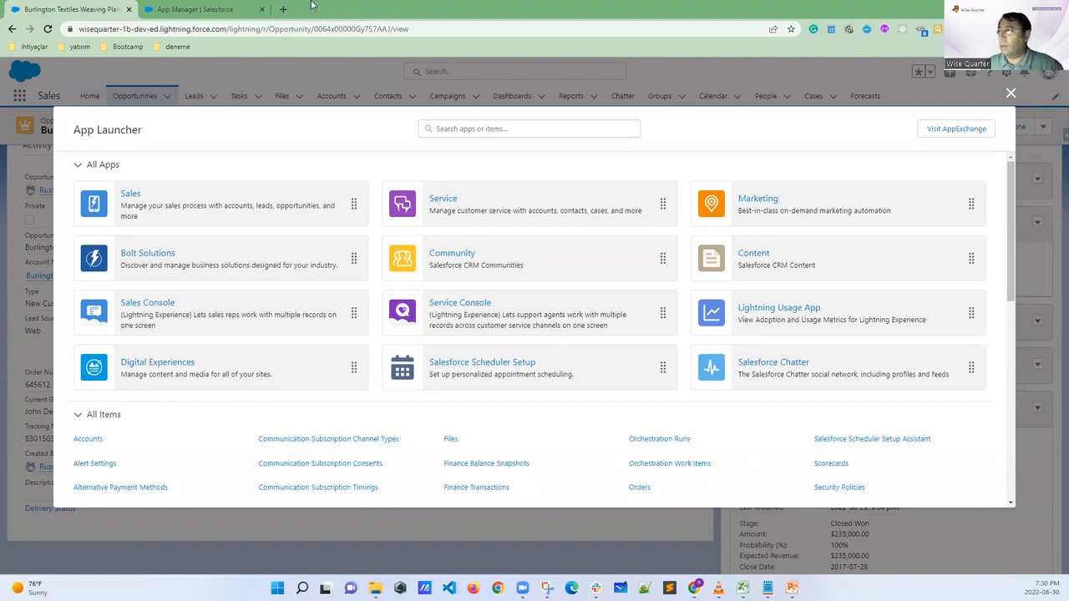
Return to the New Lightning App form, circle the image upload area under App Branding, and clear the annotation
{"action": "left_click", "coordinate": [207, 9]}
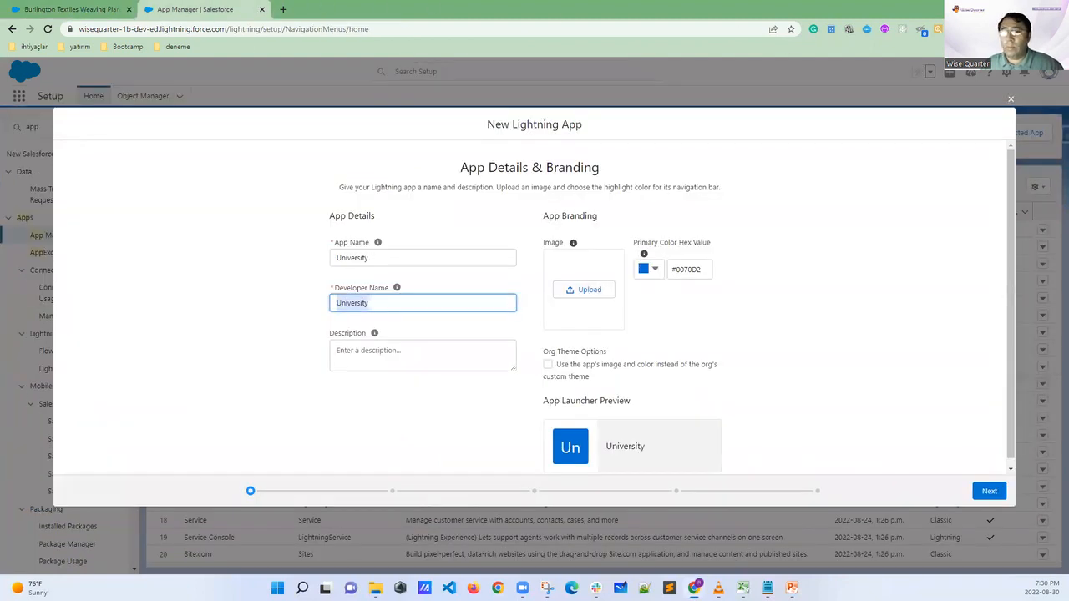
{"action": "mouse_move", "coordinate": [610, 256]}
{"action": "left_mouse_down"}
{"action": "mouse_move", "coordinate": [521, 269]}
{"action": "mouse_move", "coordinate": [613, 331]}
{"action": "mouse_move", "coordinate": [625, 265]}
{"action": "mouse_move", "coordinate": [590, 253]}
{"action": "left_mouse_up"}
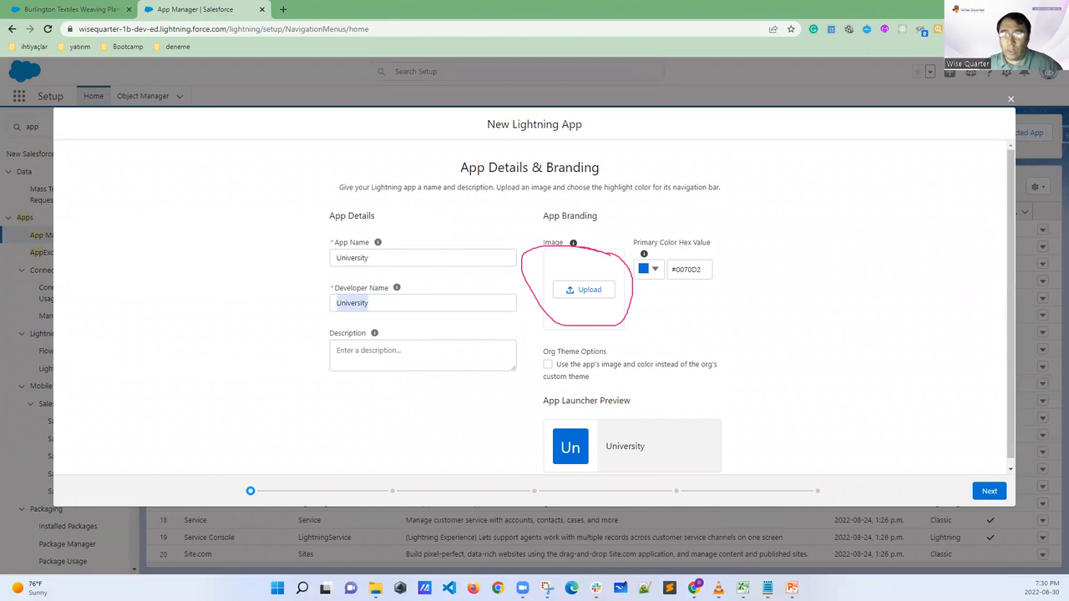
{"action": "key", "text": "Escape"}
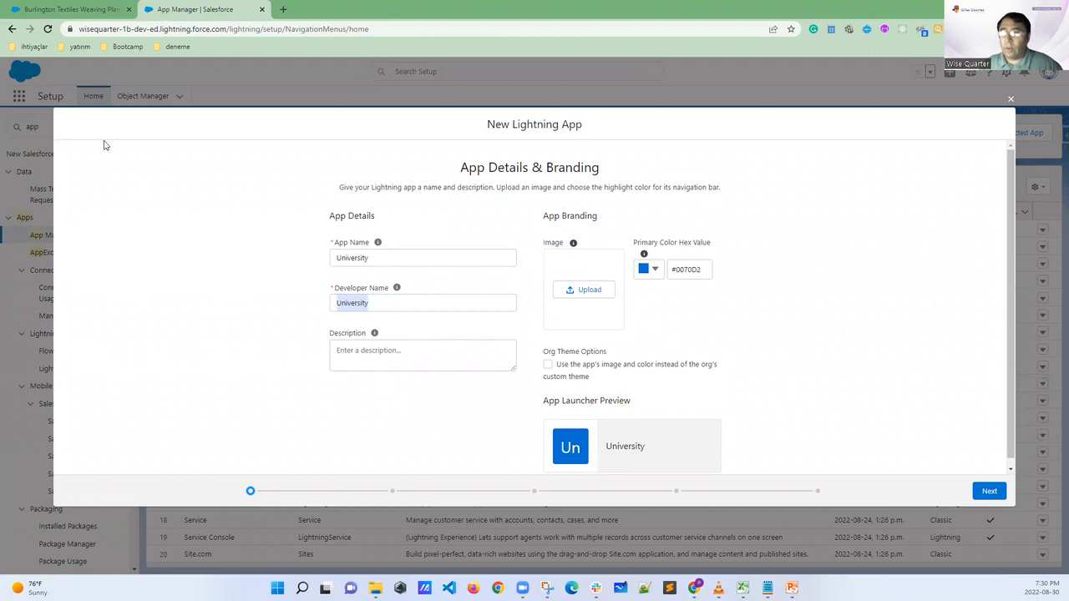
Search Google in a new browser tab for "flower" and show the image results
{"action": "left_click", "coordinate": [283, 9]}
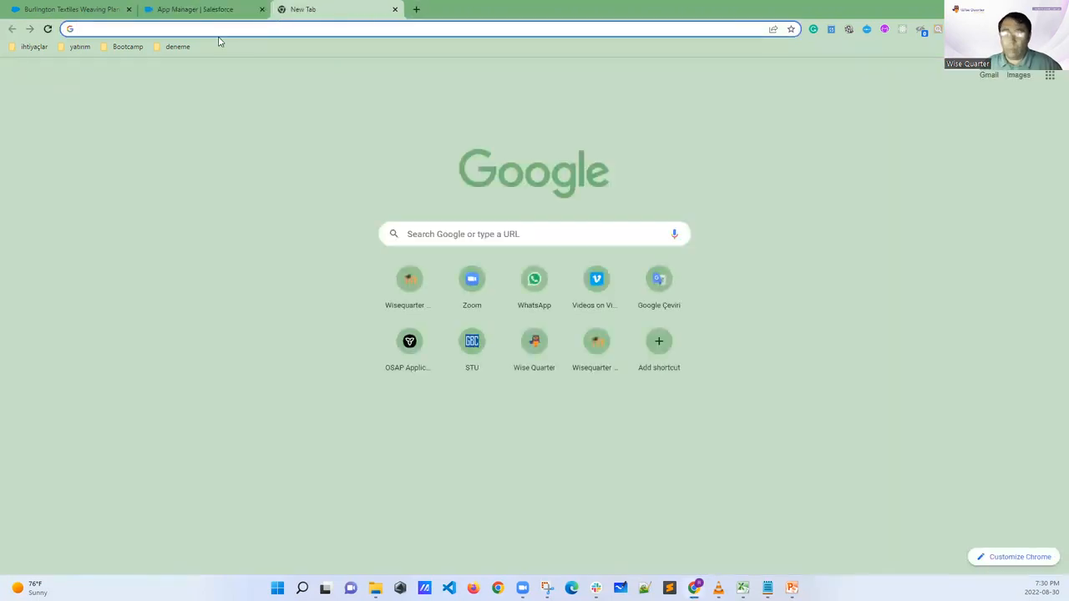
{"action": "type", "text": "flower"}
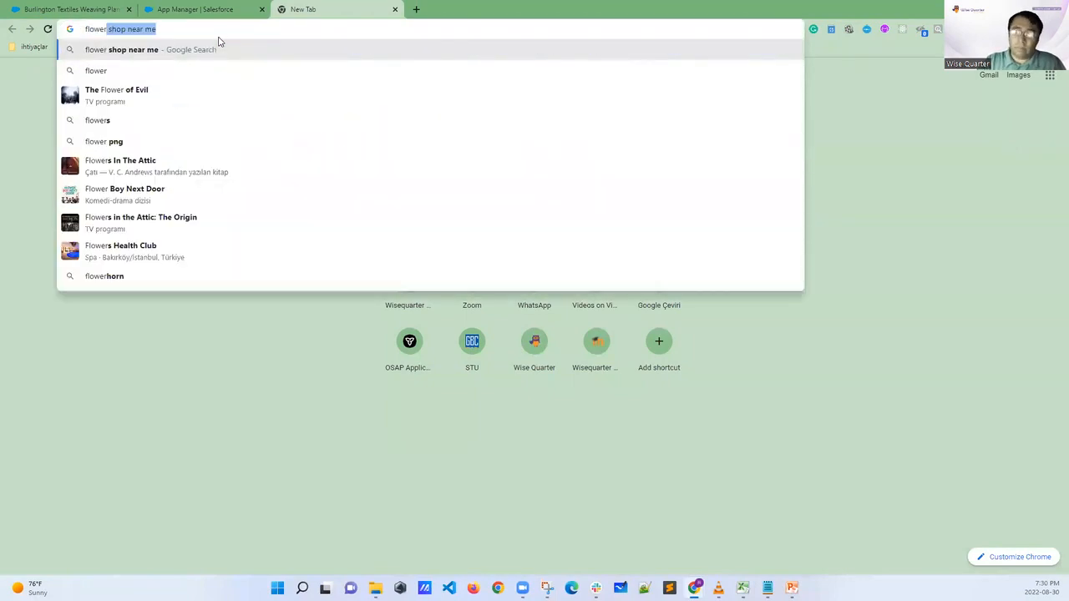
{"action": "key", "text": "Delete"}
{"action": "key", "text": "Return"}
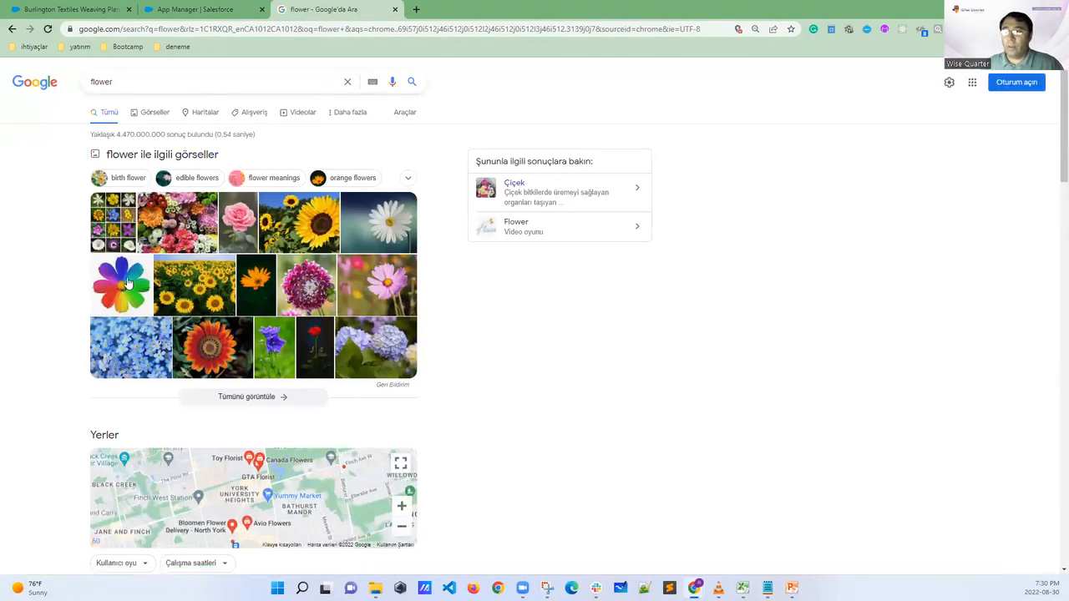
{"action": "left_click", "coordinate": [150, 115]}
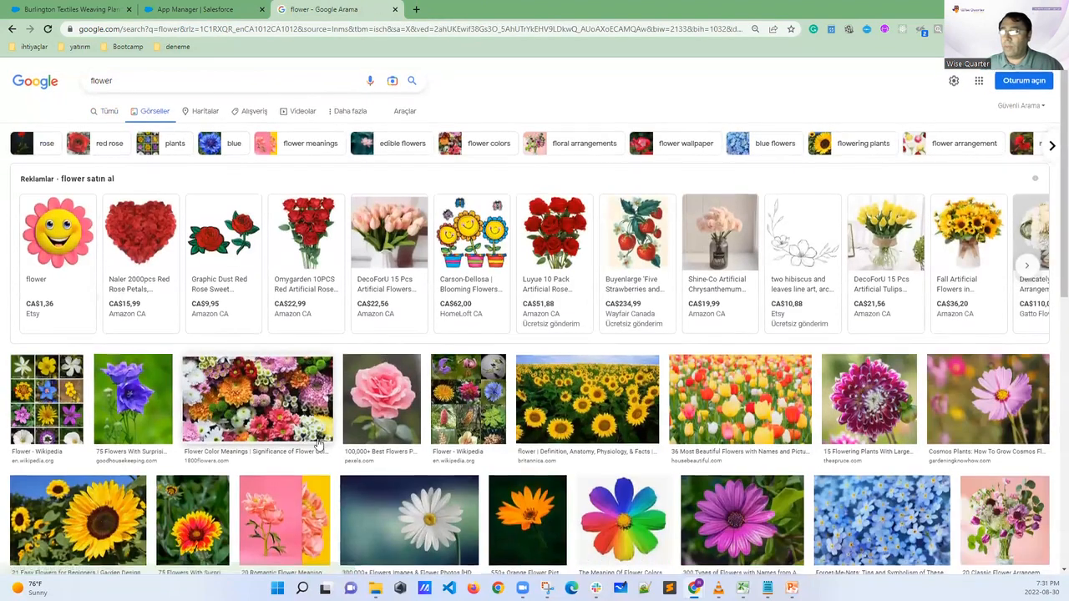
Save the pink rose image from the Pexels search result to the Downloads folder as a JPEG named "nice flower"
{"action": "scroll", "coordinate": [318, 445], "scroll_direction": "down", "scroll_amount": 3}
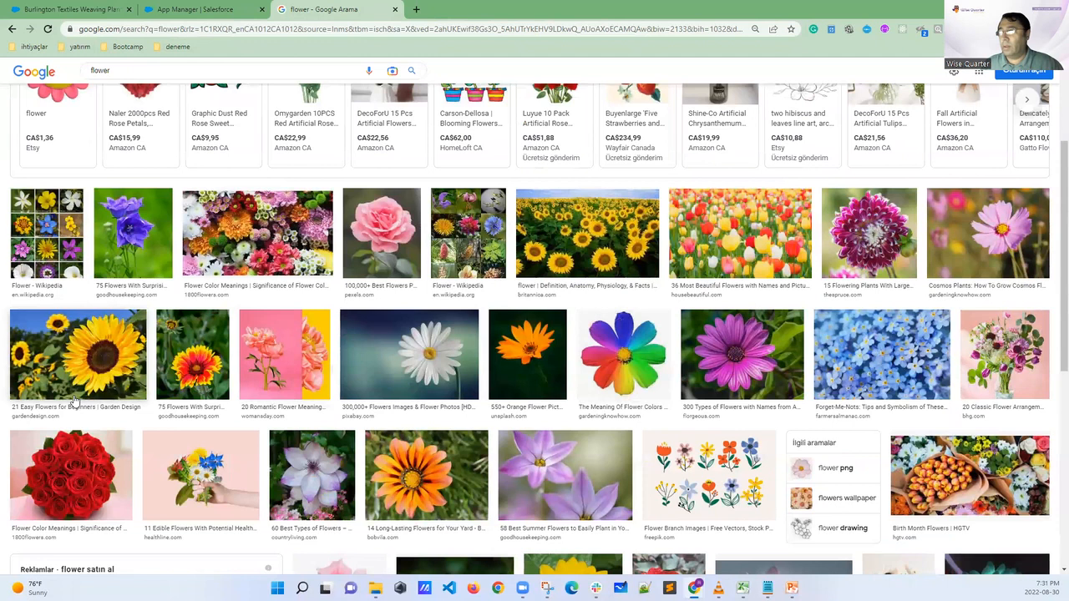
{"action": "left_click", "coordinate": [391, 236]}
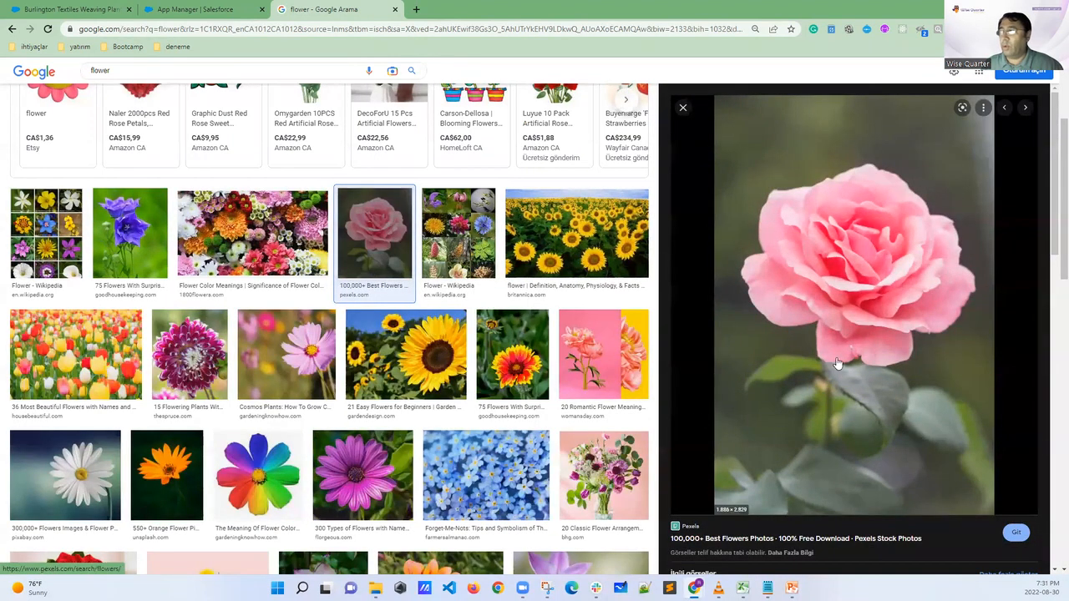
{"action": "right_click", "coordinate": [892, 296]}
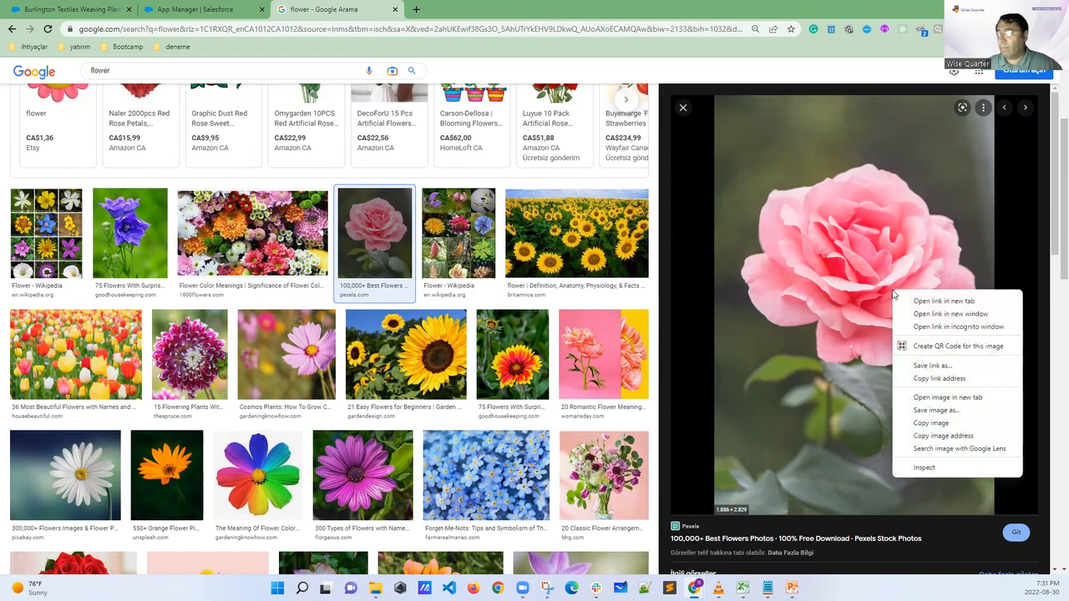
{"action": "left_click", "coordinate": [935, 410]}
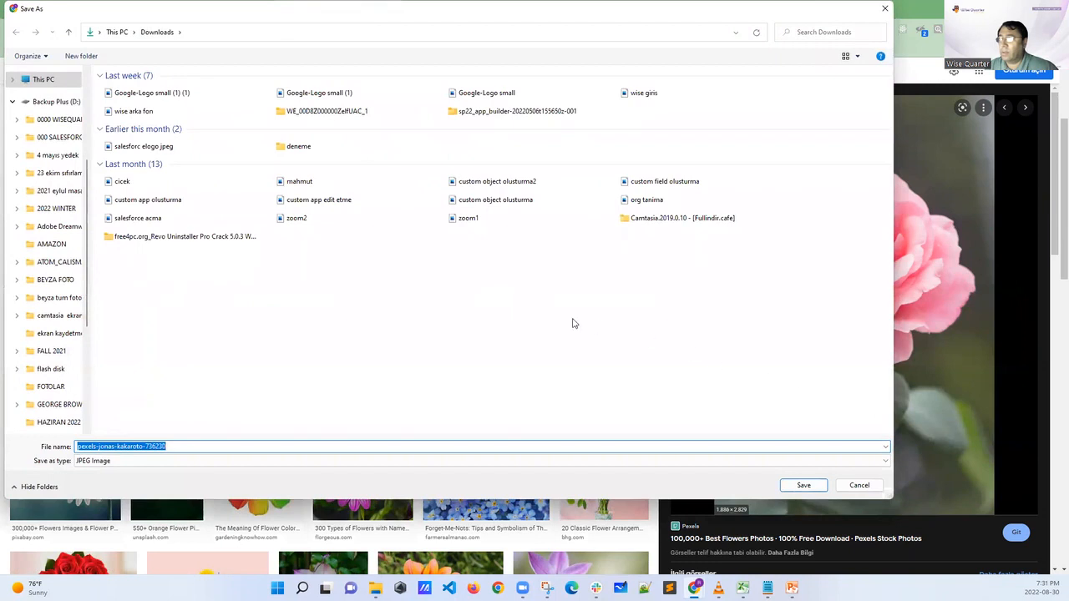
{"action": "left_click_drag", "start_coordinate": [181, 445], "coordinate": [77, 446]}
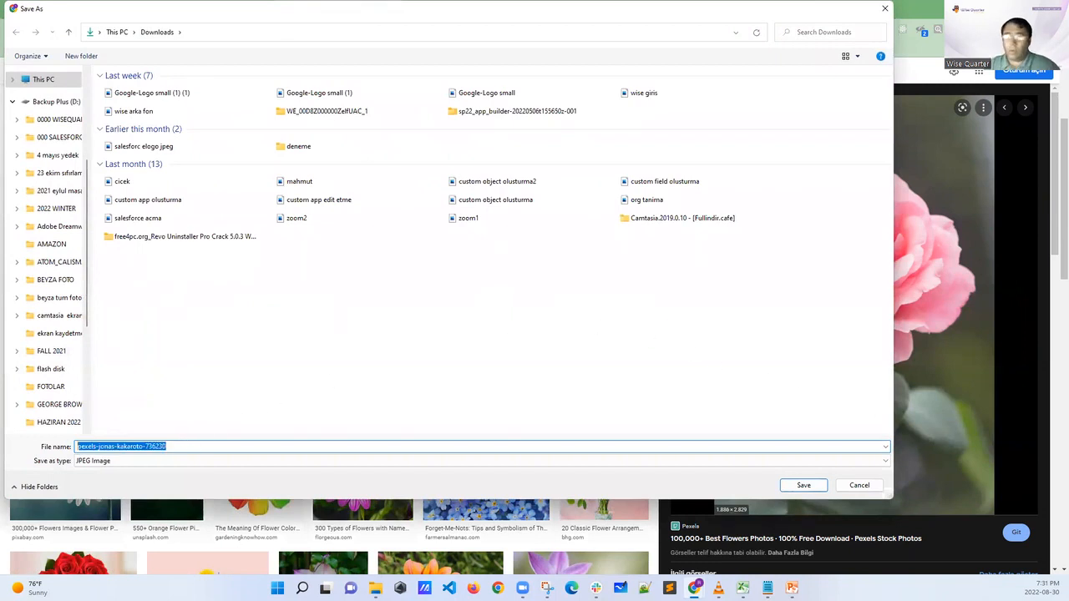
{"action": "type", "text": "nice"}
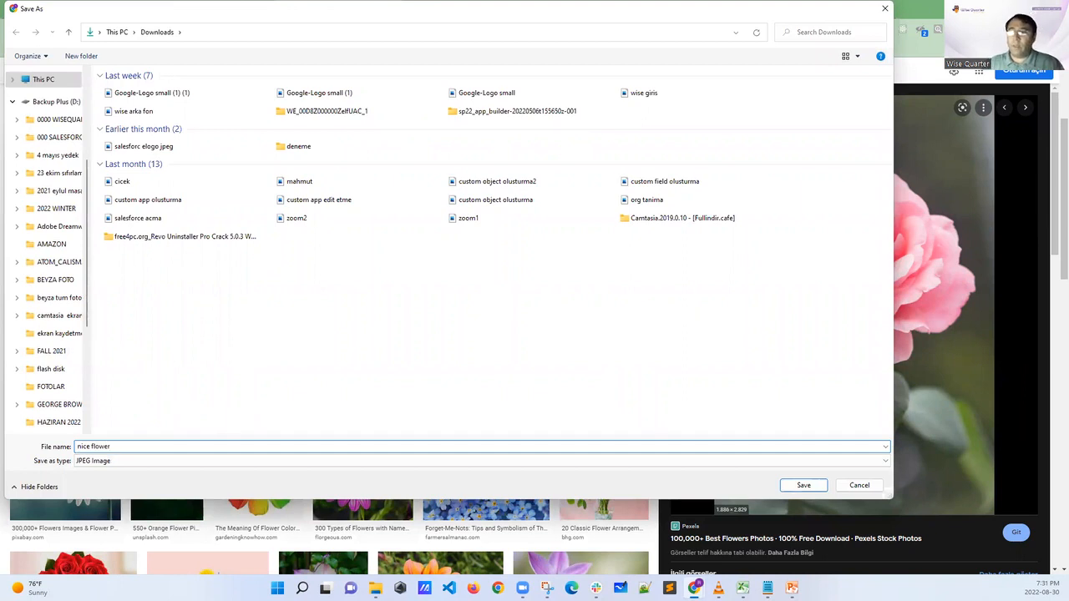
{"action": "type", "text": " flower"}
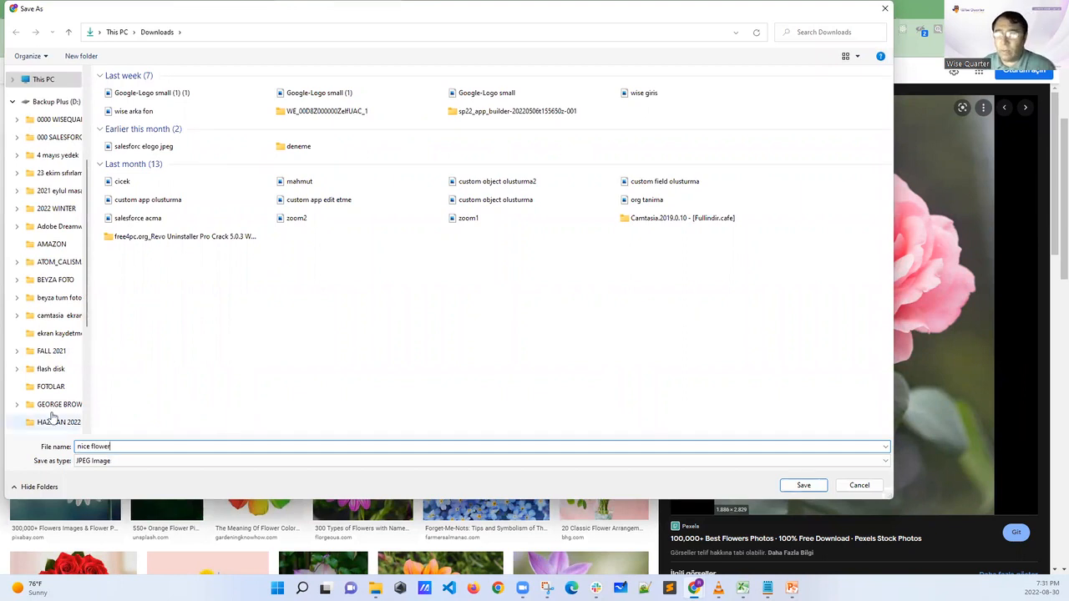
{"action": "left_click", "coordinate": [803, 486]}
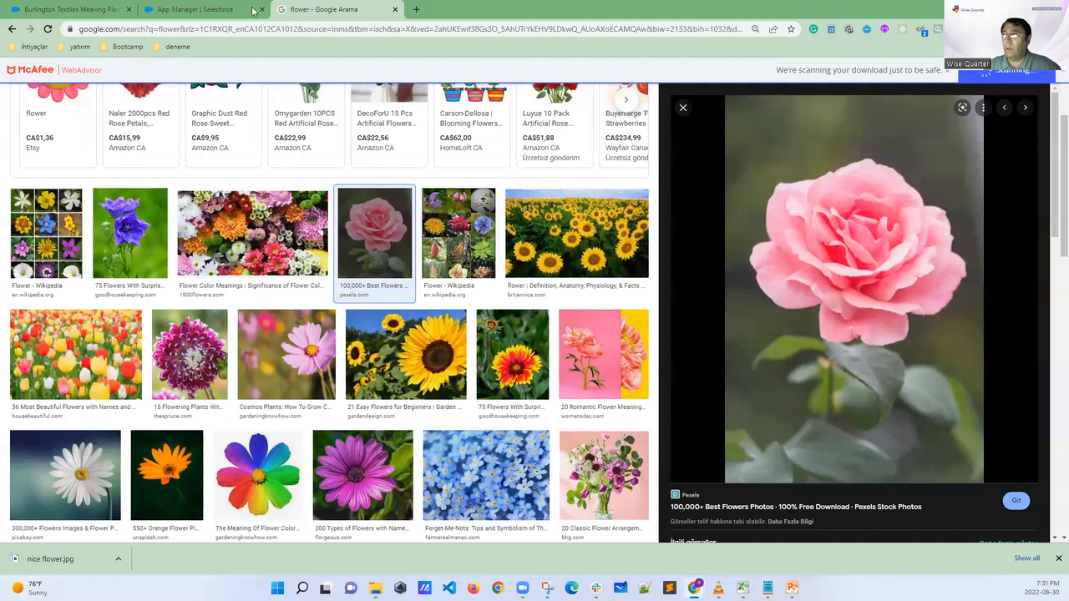
Return to the New Lightning App form and upload the "nice flower" picture from Downloads as the app image
{"action": "left_click", "coordinate": [208, 10]}
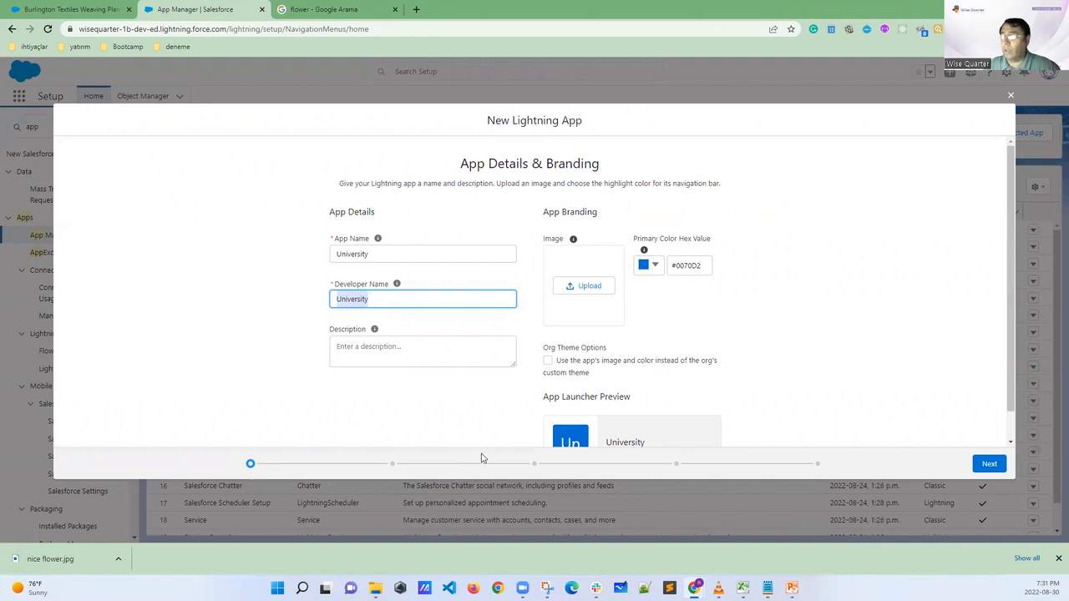
{"action": "key", "text": "shift+Tab"}
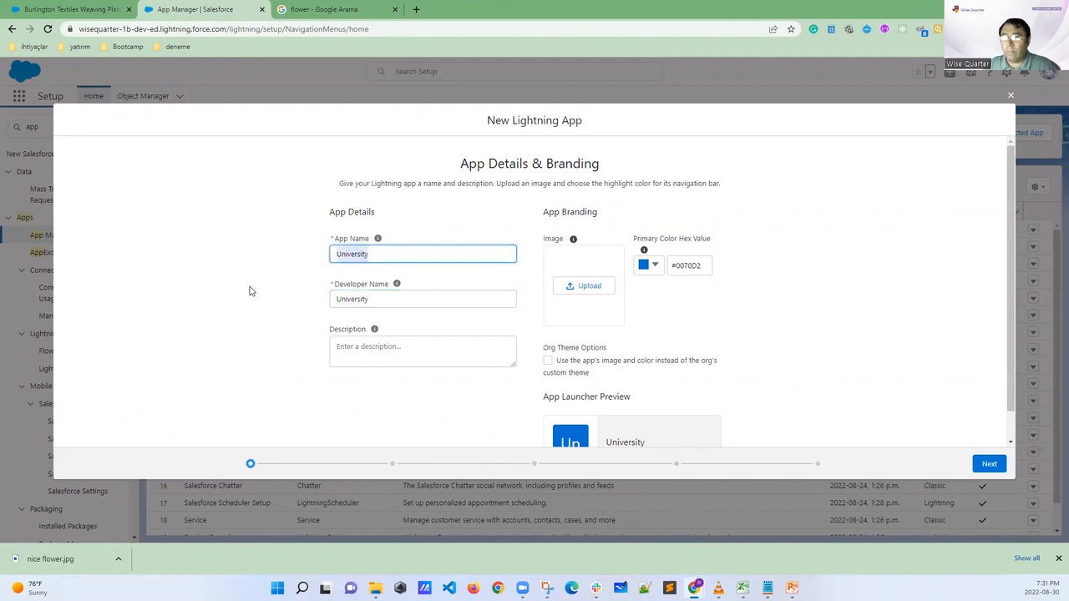
{"action": "left_click", "coordinate": [584, 288]}
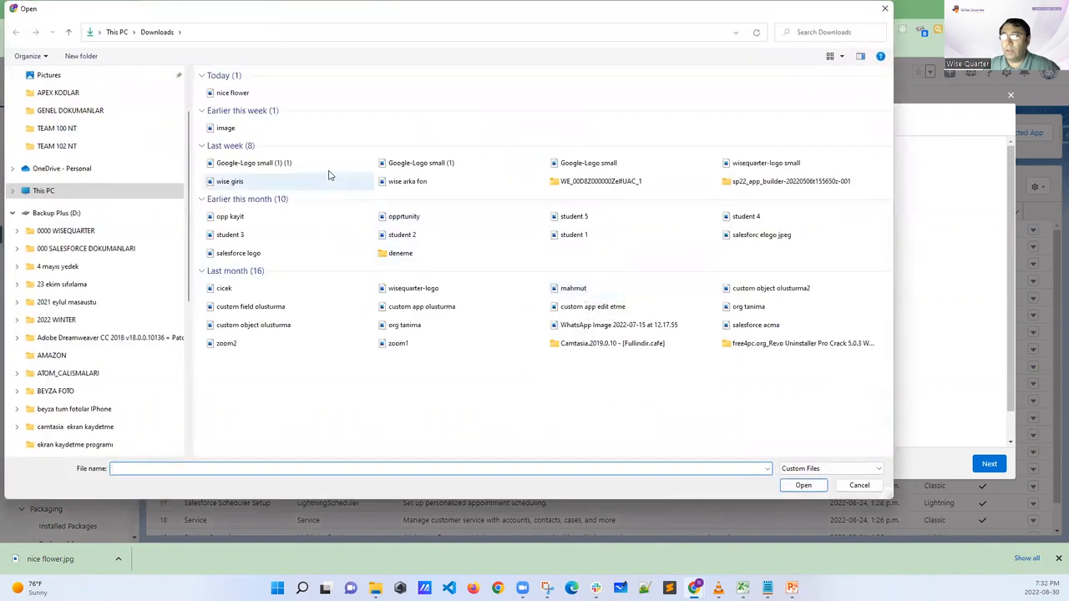
{"action": "left_click", "coordinate": [232, 95]}
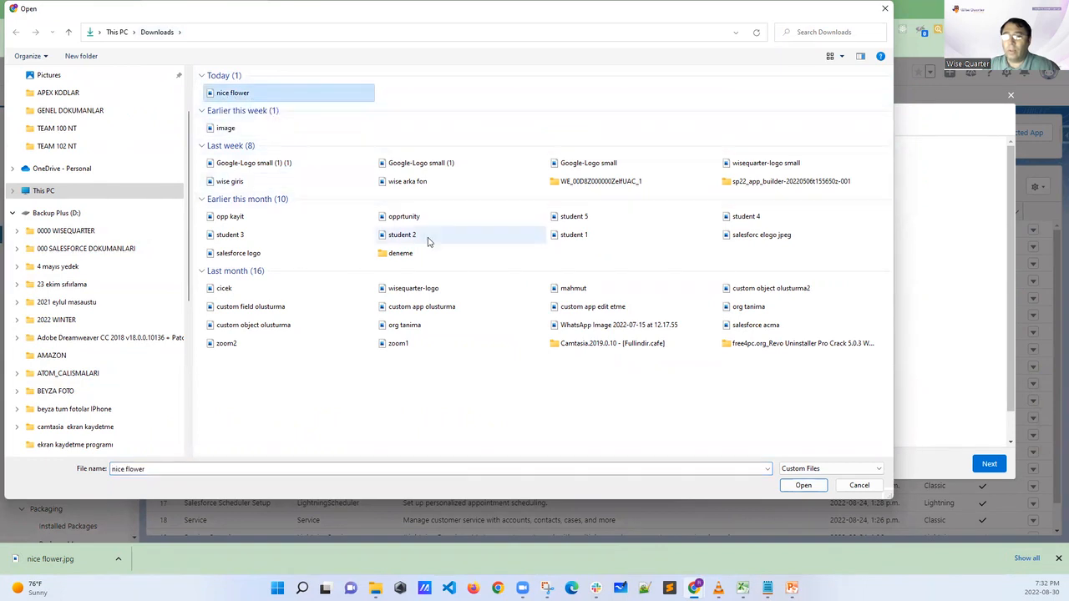
{"action": "left_click", "coordinate": [803, 485]}
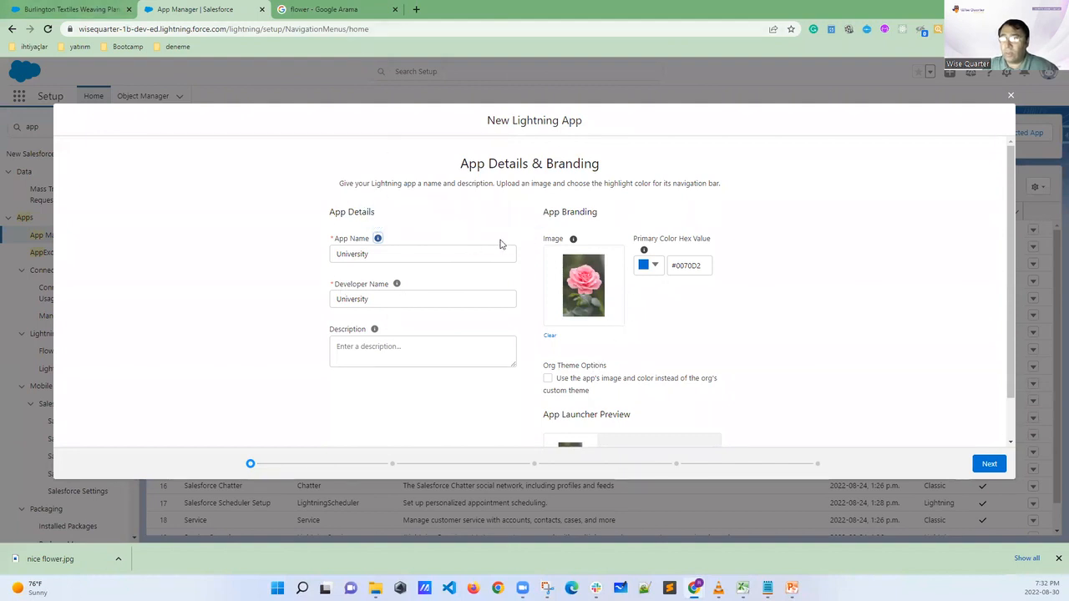
Close the App Launcher on the opportunity record tab and mark the Opportunities and Campaigns items in the Sales navigation bar
{"action": "left_click", "coordinate": [59, 11]}
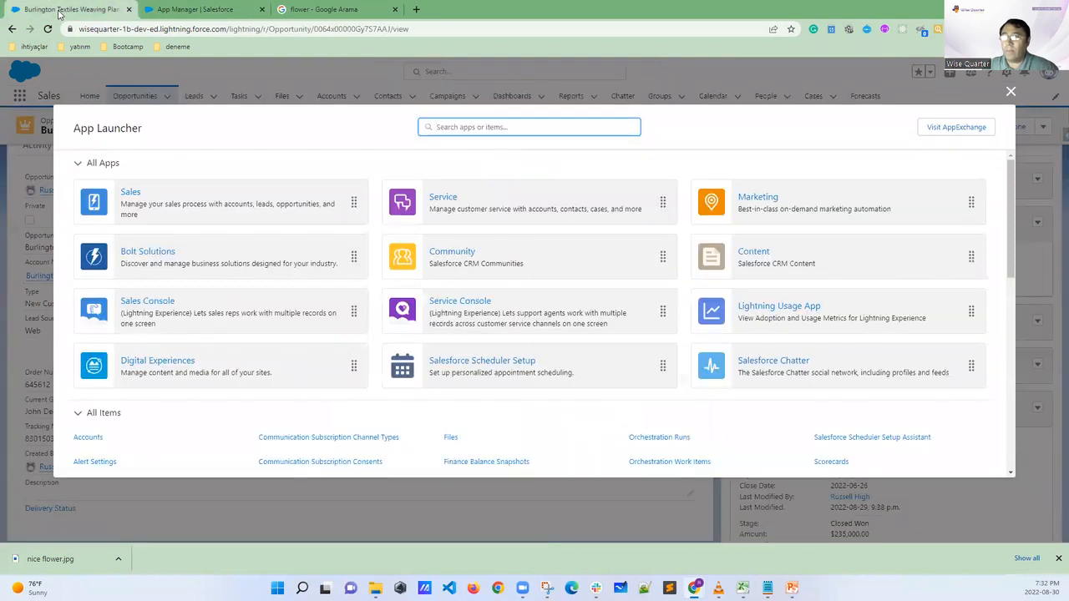
{"action": "left_click", "coordinate": [1010, 93]}
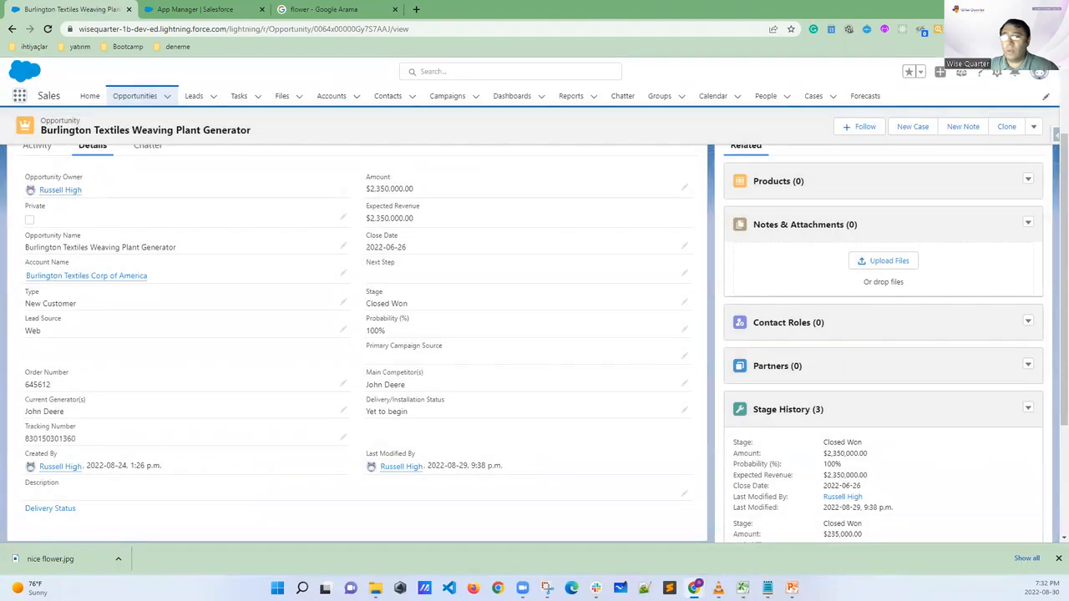
{"action": "mouse_move", "coordinate": [99, 107]}
{"action": "left_mouse_down"}
{"action": "mouse_move", "coordinate": [125, 106]}
{"action": "mouse_move", "coordinate": [92, 106]}
{"action": "left_mouse_up"}
{"action": "mouse_move", "coordinate": [190, 88]}
{"action": "left_mouse_down"}
{"action": "mouse_move", "coordinate": [138, 94]}
{"action": "mouse_move", "coordinate": [147, 85]}
{"action": "left_mouse_up"}
{"action": "left_click_drag", "start_coordinate": [442, 99], "coordinate": [443, 115]}
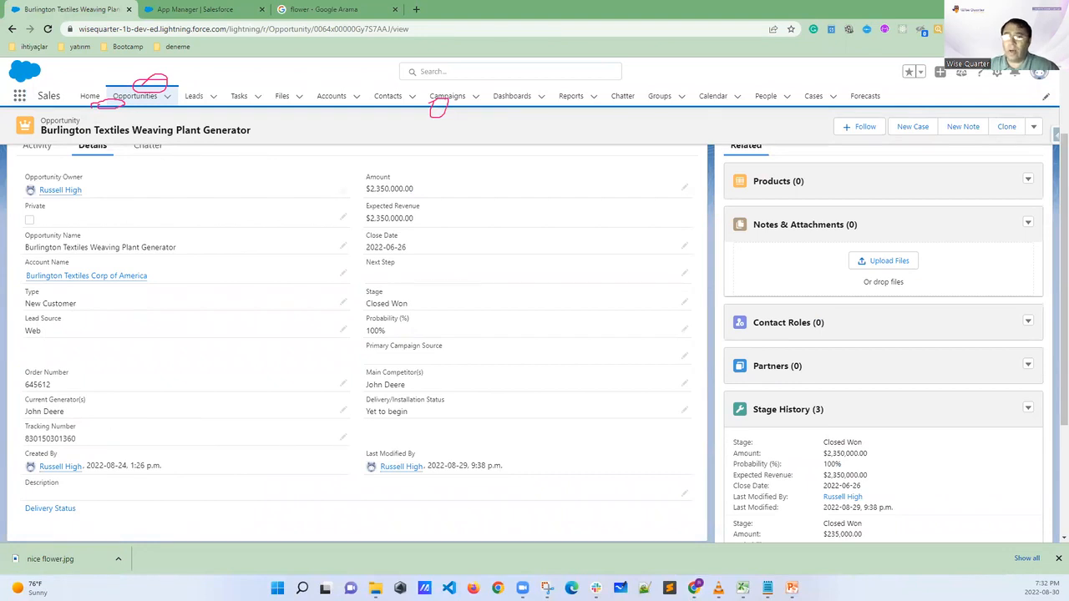
Return to the New Lightning App form and set the primary color to green with hex value #19DA17
{"action": "left_click", "coordinate": [219, 10]}
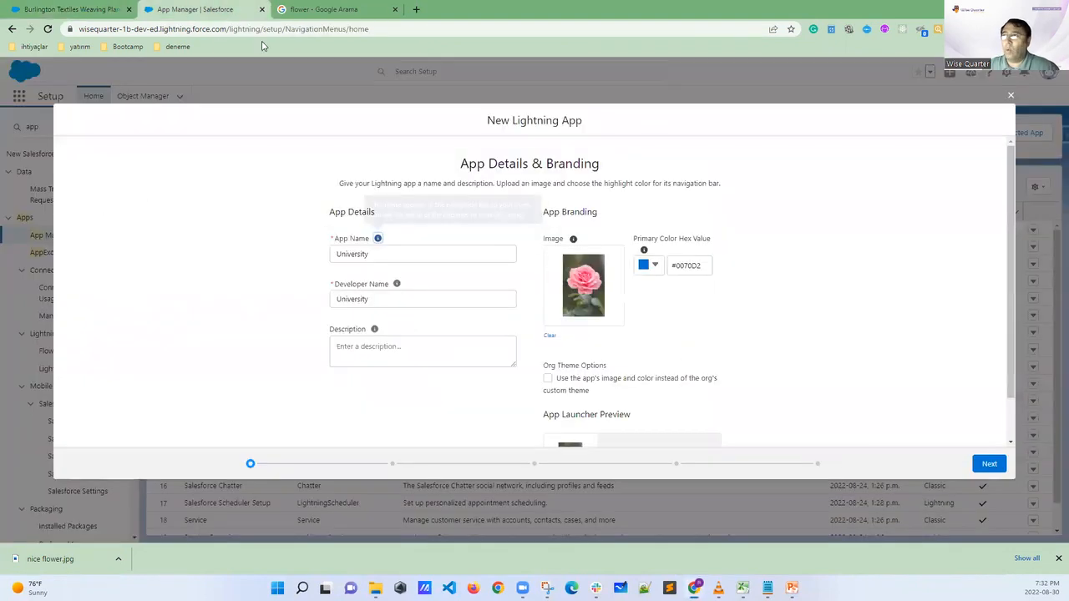
{"action": "left_click", "coordinate": [653, 265]}
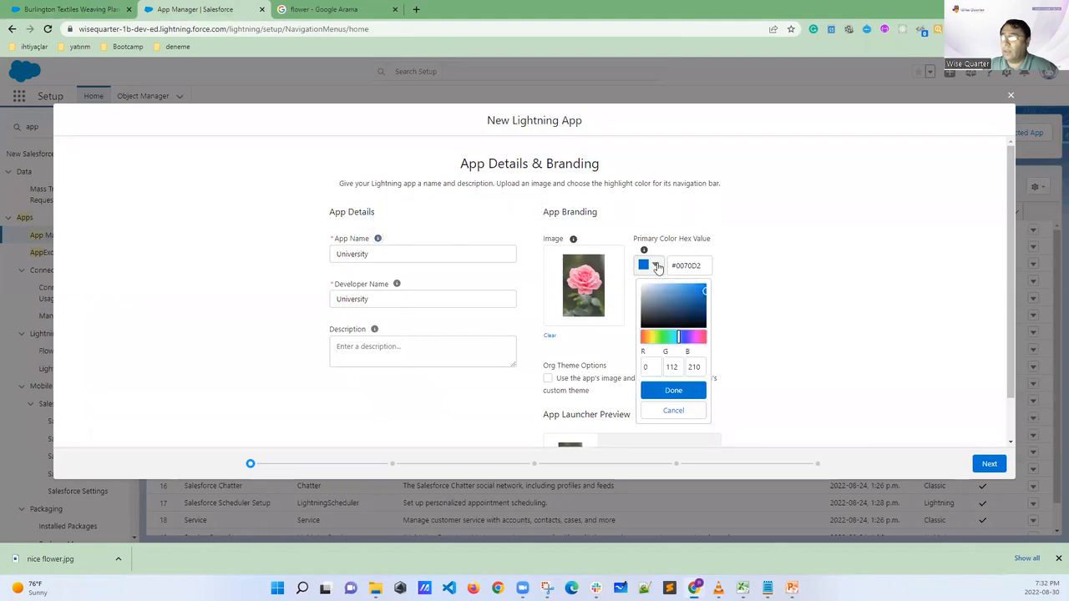
{"action": "left_click_drag", "start_coordinate": [677, 338], "coordinate": [663, 344]}
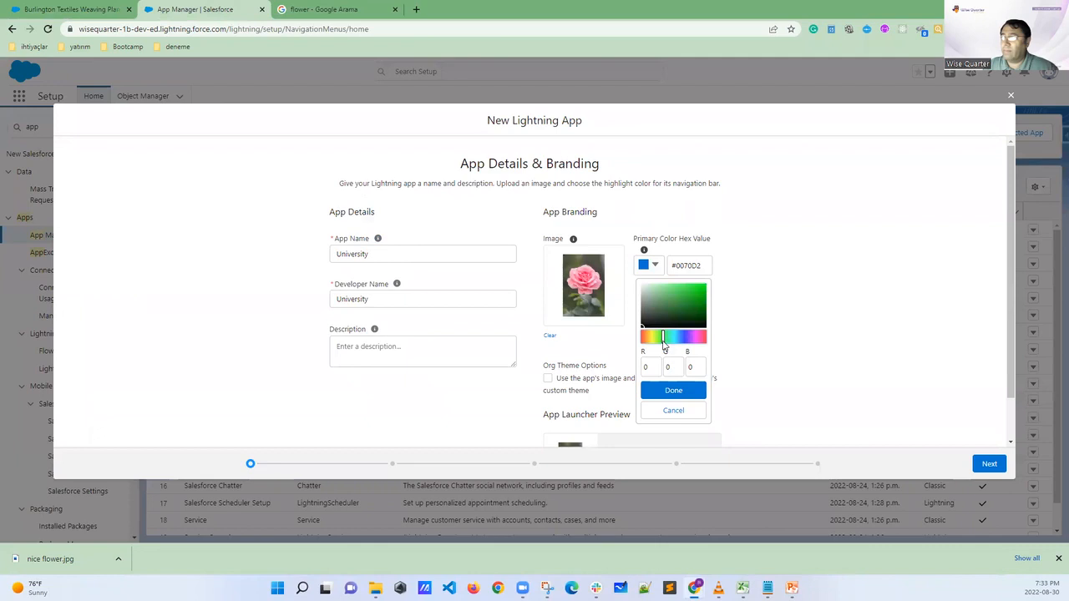
{"action": "left_click_drag", "start_coordinate": [643, 328], "coordinate": [700, 291]}
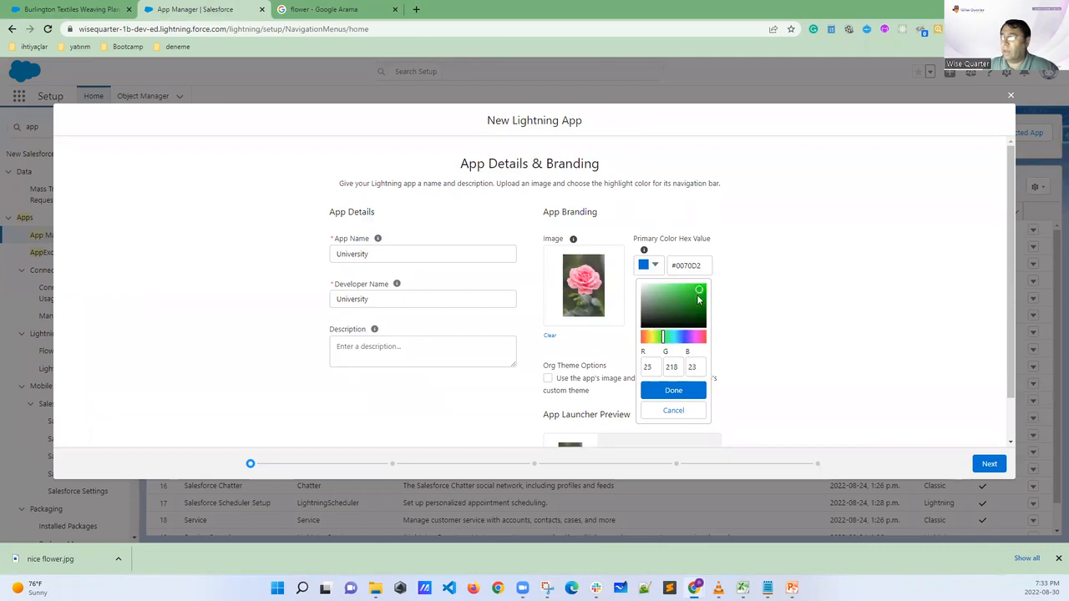
{"action": "left_click", "coordinate": [675, 391]}
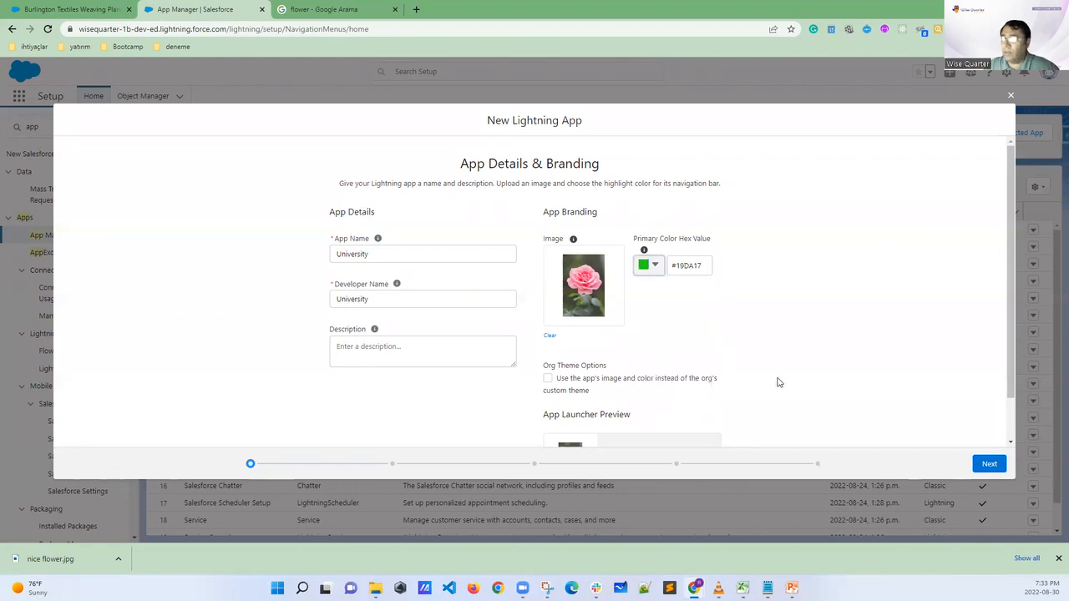
Check the University App Launcher preview and compare it with all apps in the App Launcher on the opportunity record tab
{"action": "scroll", "coordinate": [821, 359], "scroll_direction": "down", "scroll_amount": 1}
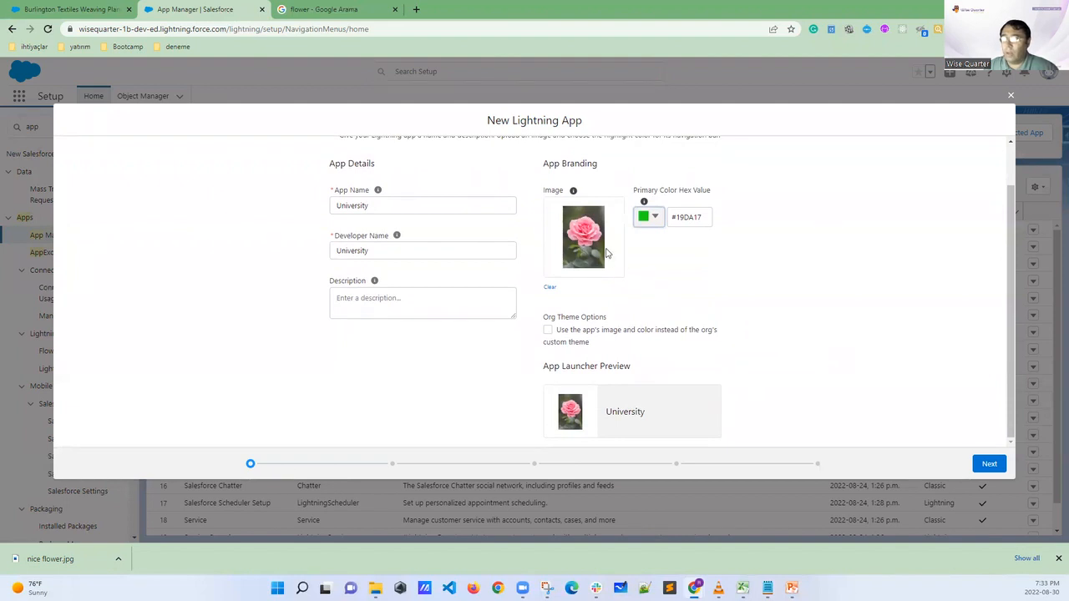
{"action": "left_click", "coordinate": [48, 11]}
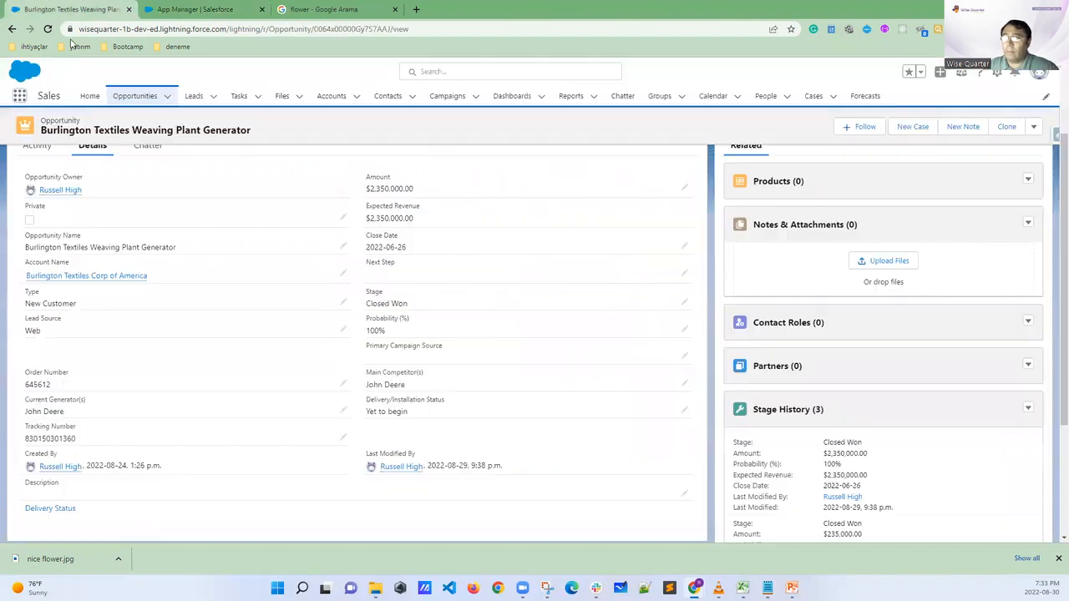
{"action": "left_click", "coordinate": [18, 97]}
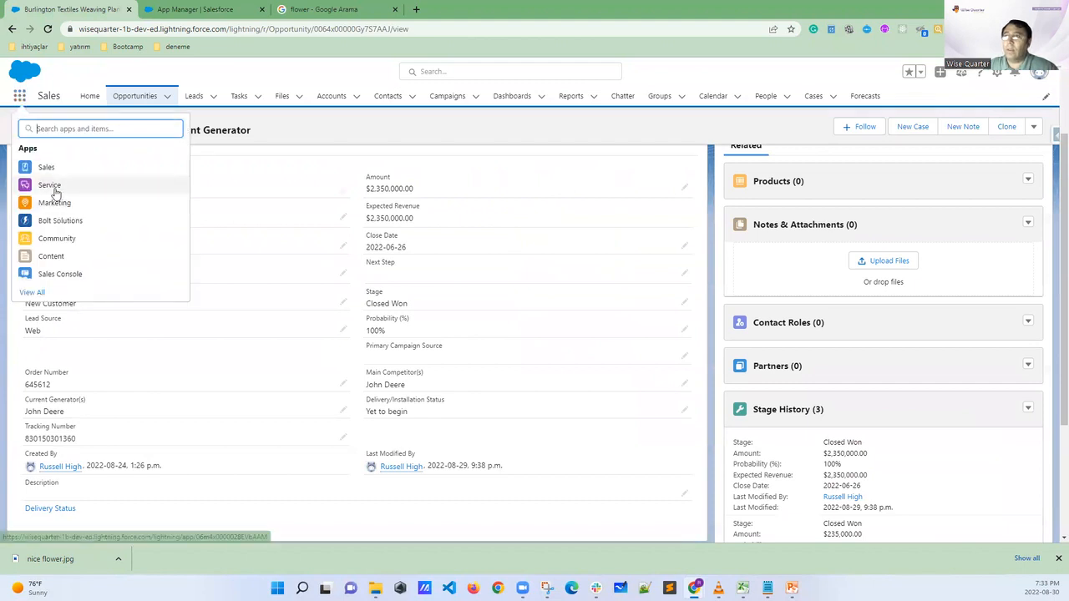
{"action": "left_click", "coordinate": [38, 294]}
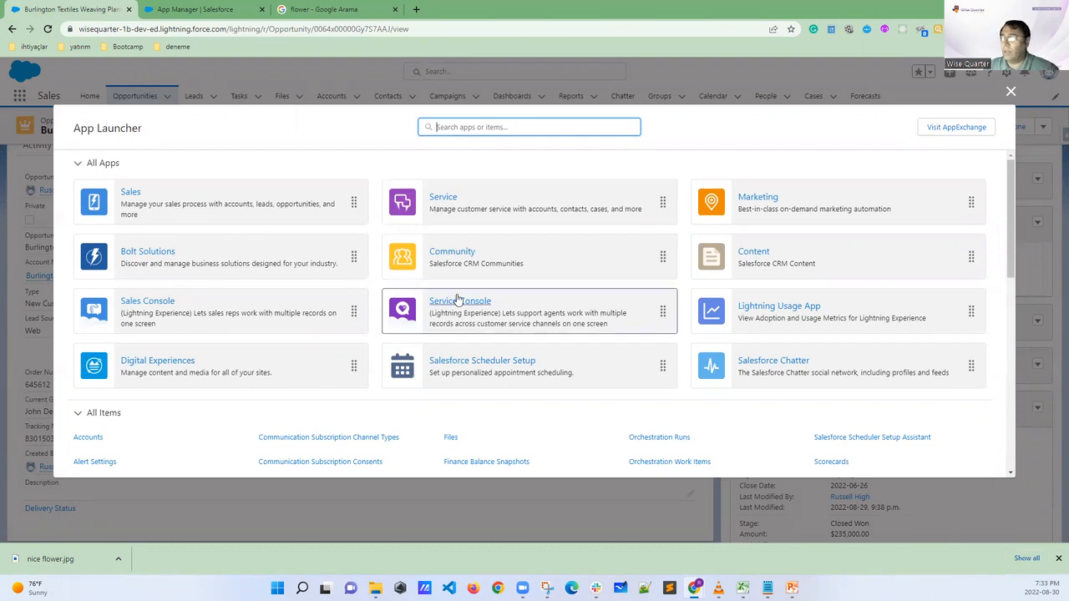
{"action": "left_click", "coordinate": [1009, 92]}
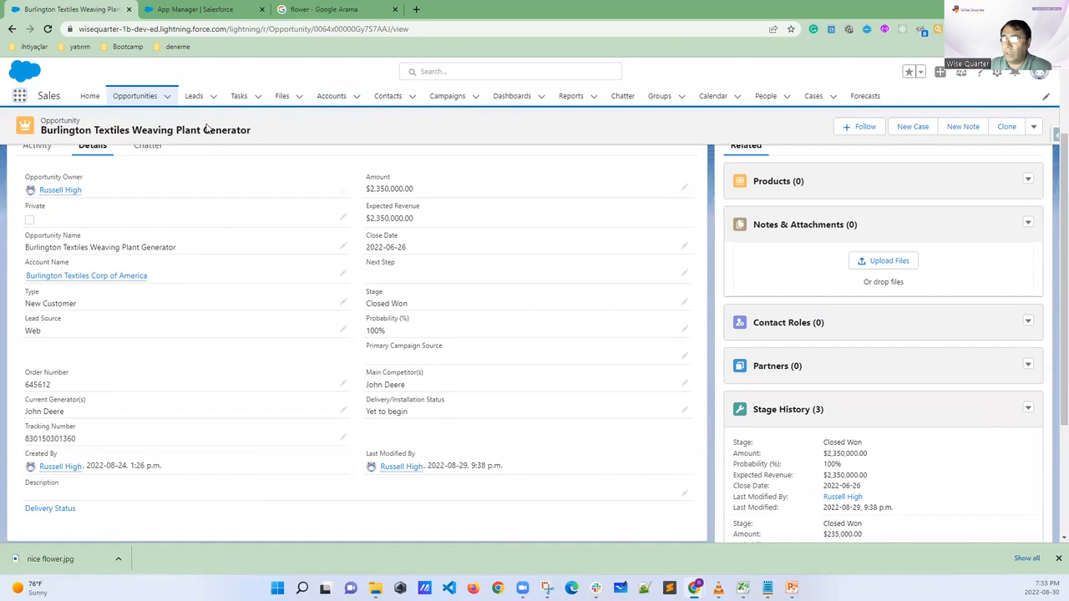
Return to the New Lightning App form, leave the description empty, and proceed to the App Options page
{"action": "left_click", "coordinate": [194, 9]}
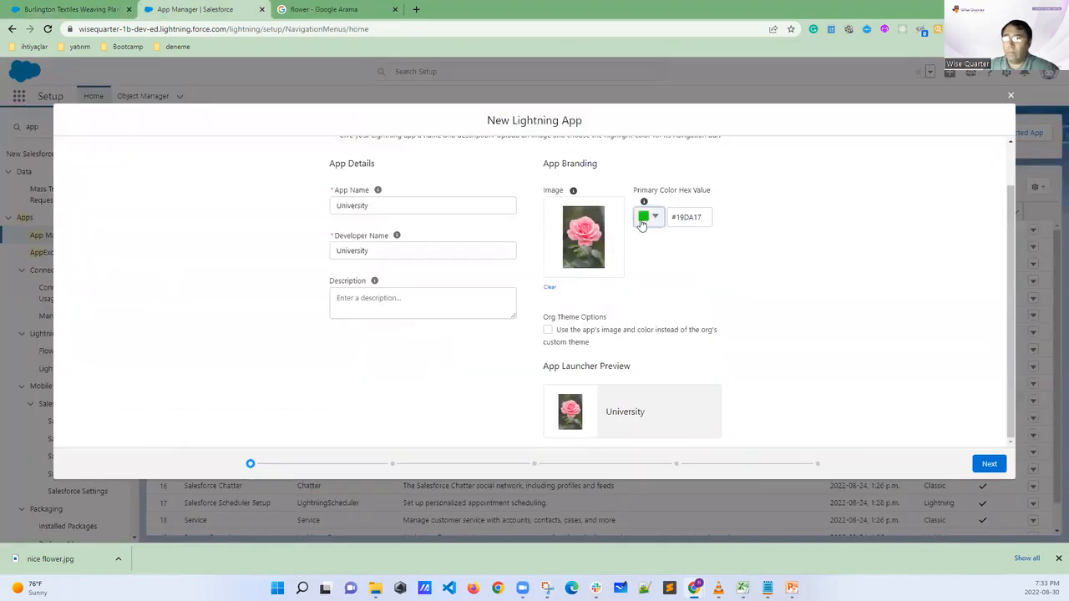
{"action": "left_click", "coordinate": [396, 306]}
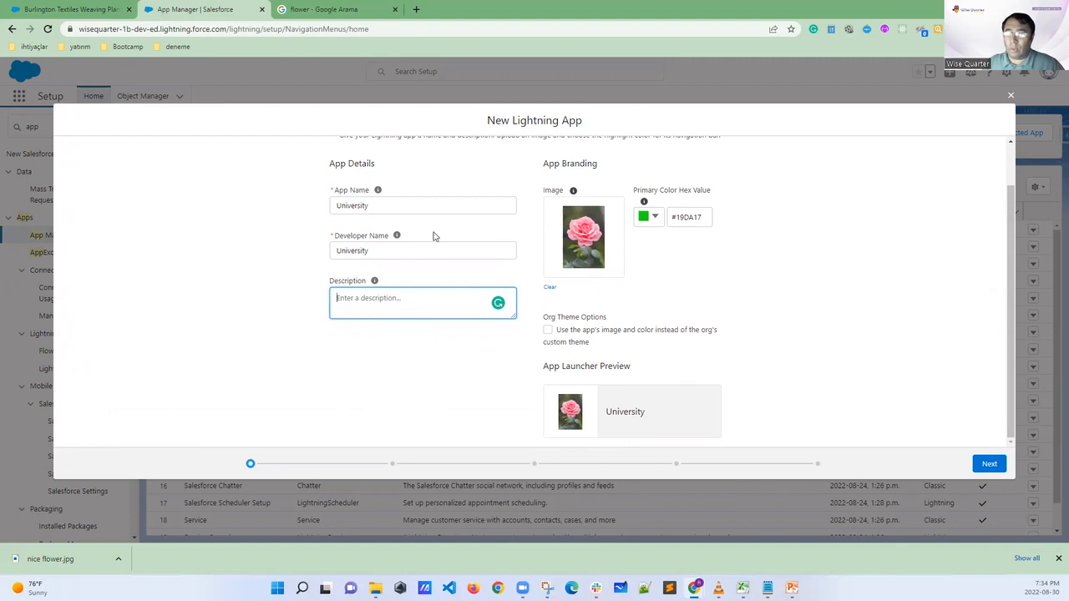
{"action": "left_click", "coordinate": [989, 465]}
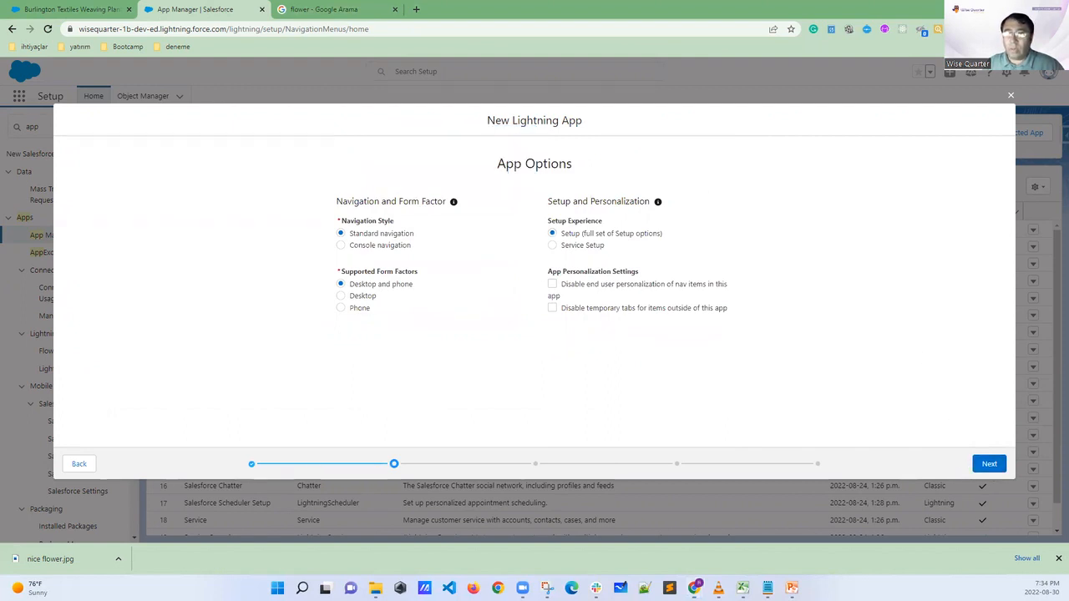
Mark the Navigation Style and Supported Form Factors choices under App Options and go back to the App Details & Branding page
{"action": "mouse_move", "coordinate": [413, 219]}
{"action": "left_mouse_down"}
{"action": "mouse_move", "coordinate": [331, 212]}
{"action": "mouse_move", "coordinate": [323, 242]}
{"action": "mouse_move", "coordinate": [358, 262]}
{"action": "mouse_move", "coordinate": [425, 262]}
{"action": "mouse_move", "coordinate": [441, 234]}
{"action": "mouse_move", "coordinate": [420, 210]}
{"action": "mouse_move", "coordinate": [403, 210]}
{"action": "mouse_move", "coordinate": [440, 233]}
{"action": "mouse_move", "coordinate": [454, 222]}
{"action": "left_mouse_up"}
{"action": "left_click_drag", "start_coordinate": [326, 234], "coordinate": [314, 227]}
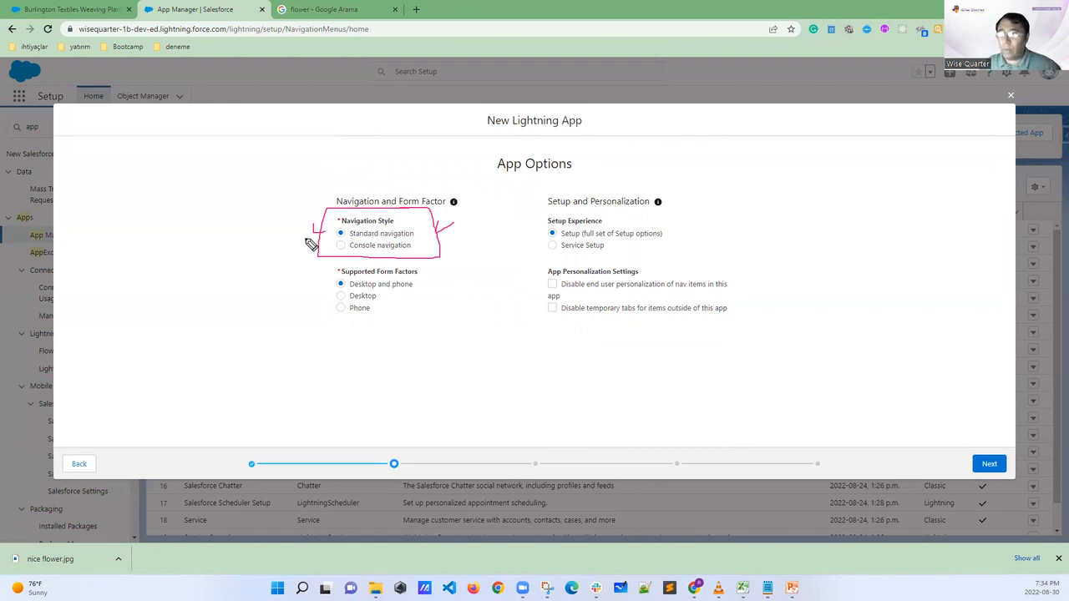
{"action": "left_click_drag", "start_coordinate": [350, 240], "coordinate": [413, 239]}
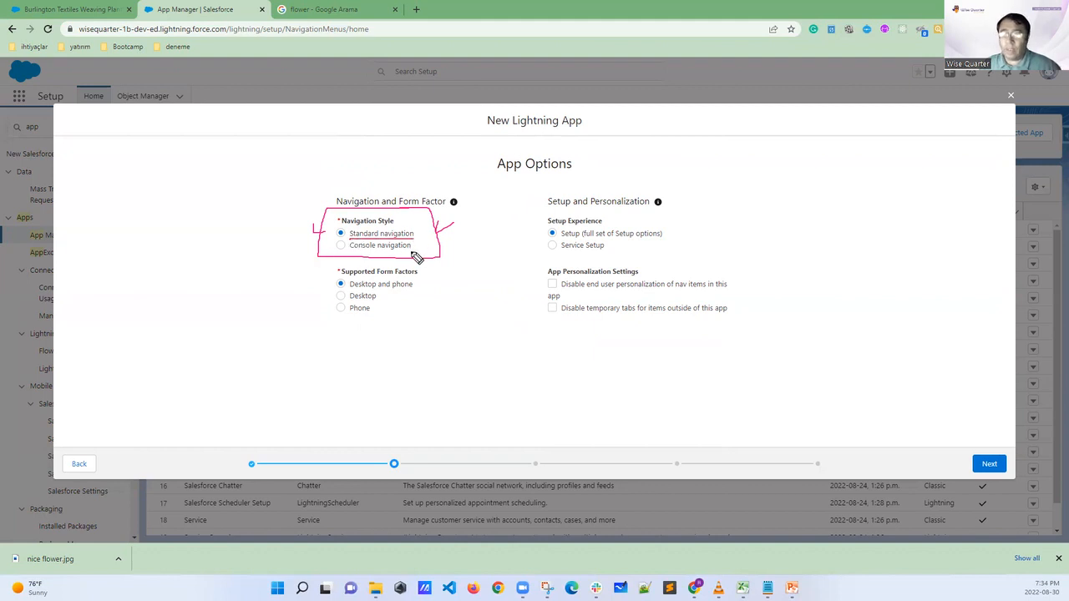
{"action": "left_click_drag", "start_coordinate": [355, 250], "coordinate": [387, 252]}
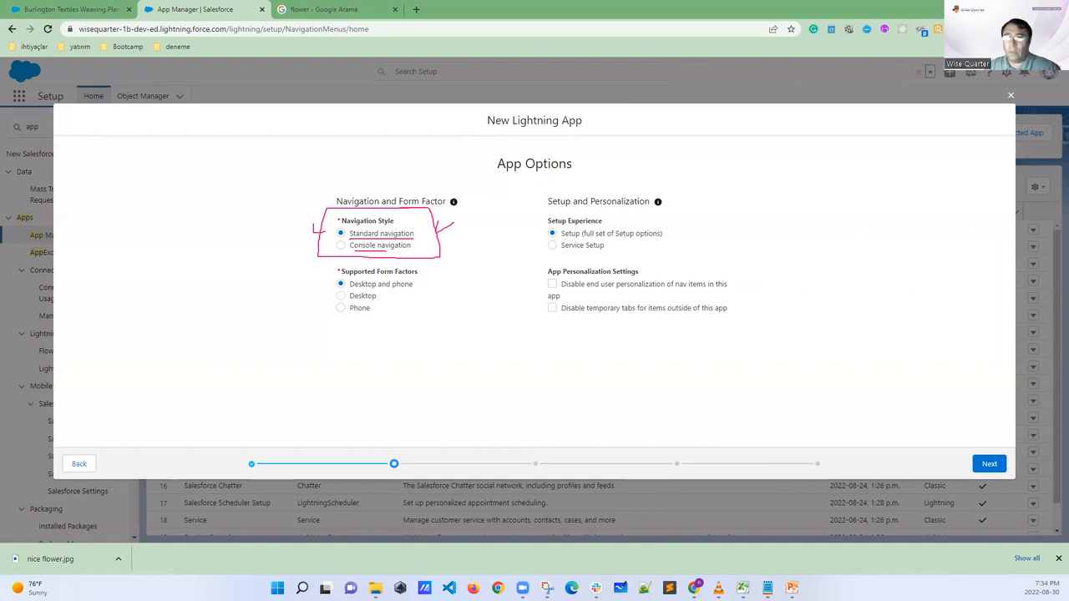
{"action": "left_click_drag", "start_coordinate": [334, 269], "coordinate": [338, 335]}
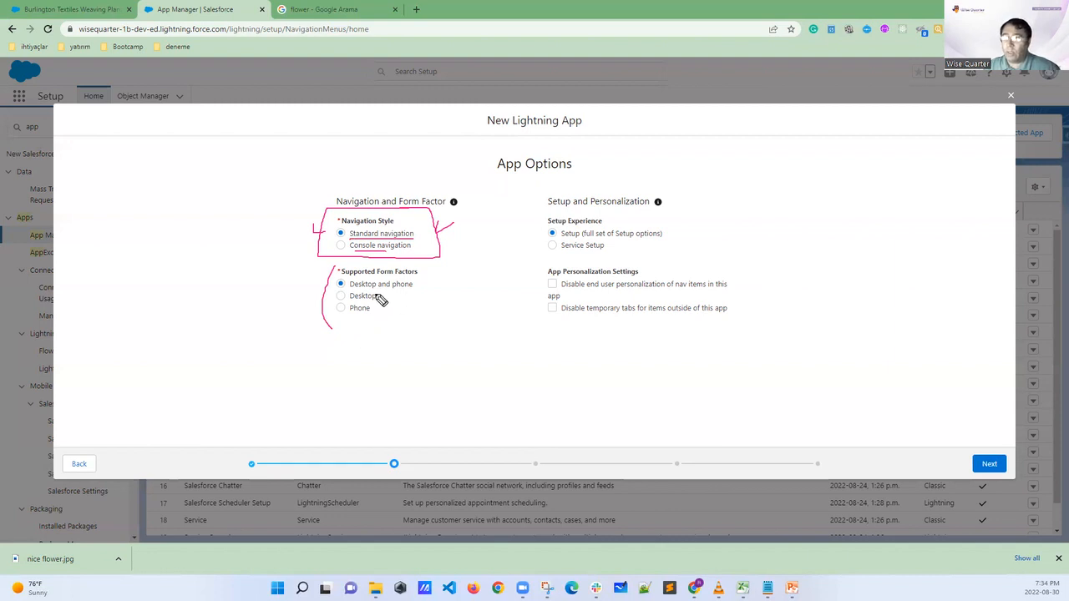
{"action": "mouse_move", "coordinate": [375, 297]}
{"action": "left_mouse_down"}
{"action": "mouse_move", "coordinate": [388, 298]}
{"action": "mouse_move", "coordinate": [378, 306]}
{"action": "mouse_move", "coordinate": [404, 291]}
{"action": "left_mouse_up"}
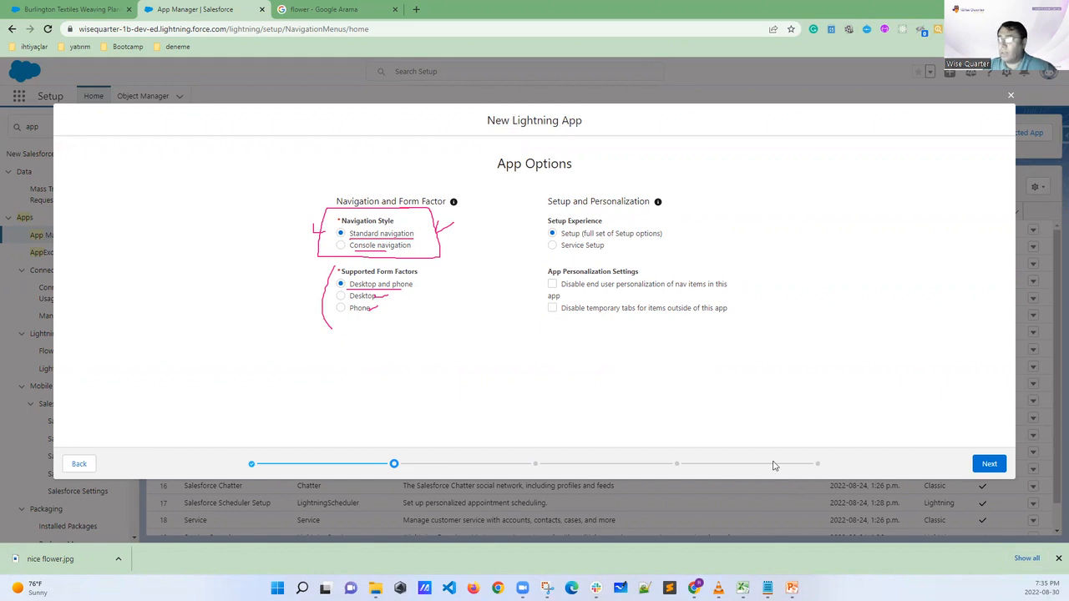
{"action": "left_click", "coordinate": [83, 464]}
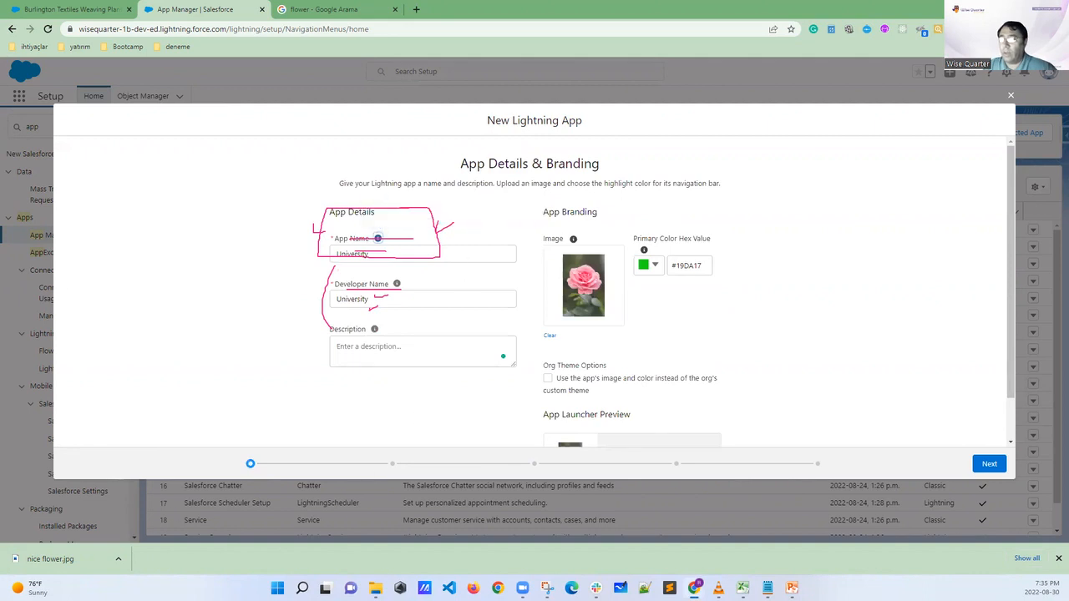
Clear the annotations, proceed to the App Options page, and mark the Navigation Style, Supported Form Factors and Setup Experience choices
{"action": "key", "text": "Escape"}
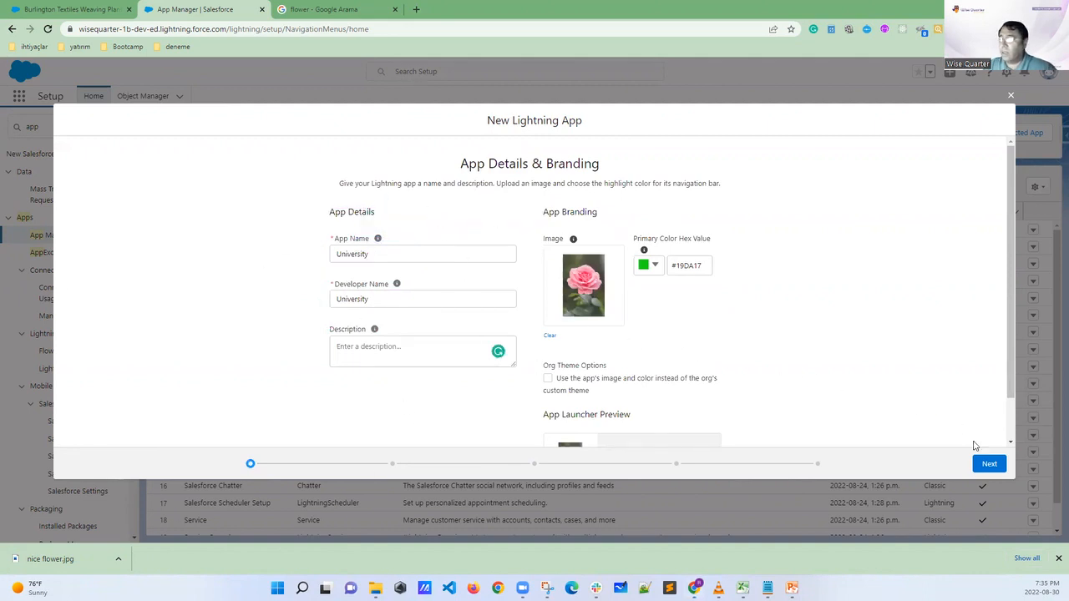
{"action": "left_click", "coordinate": [989, 465]}
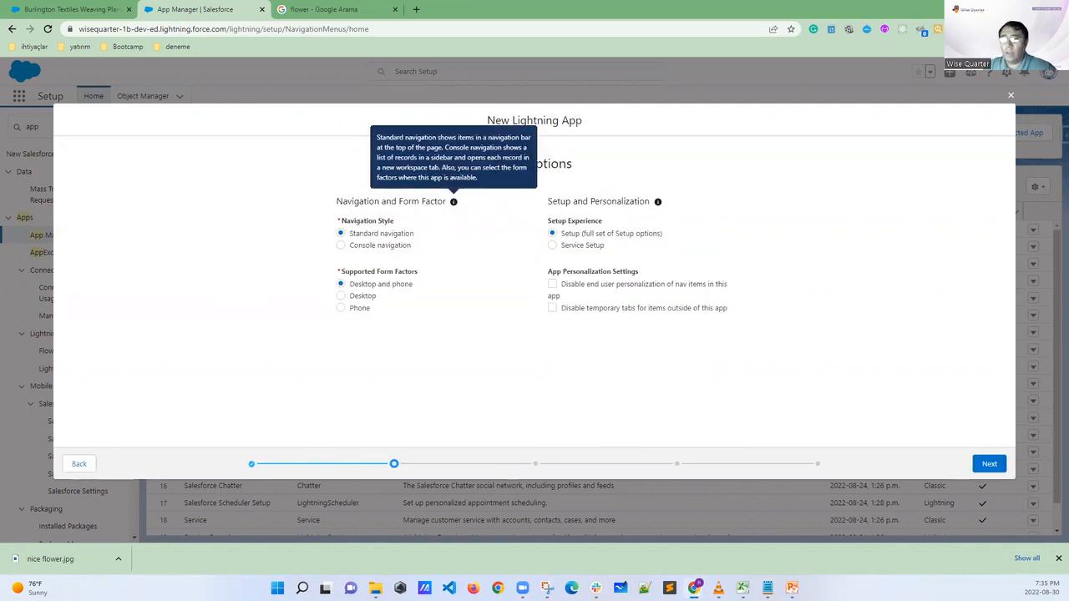
{"action": "mouse_move", "coordinate": [365, 209]}
{"action": "left_mouse_down"}
{"action": "mouse_move", "coordinate": [326, 219]}
{"action": "mouse_move", "coordinate": [357, 260]}
{"action": "mouse_move", "coordinate": [425, 242]}
{"action": "mouse_move", "coordinate": [372, 209]}
{"action": "mouse_move", "coordinate": [413, 240]}
{"action": "left_mouse_up"}
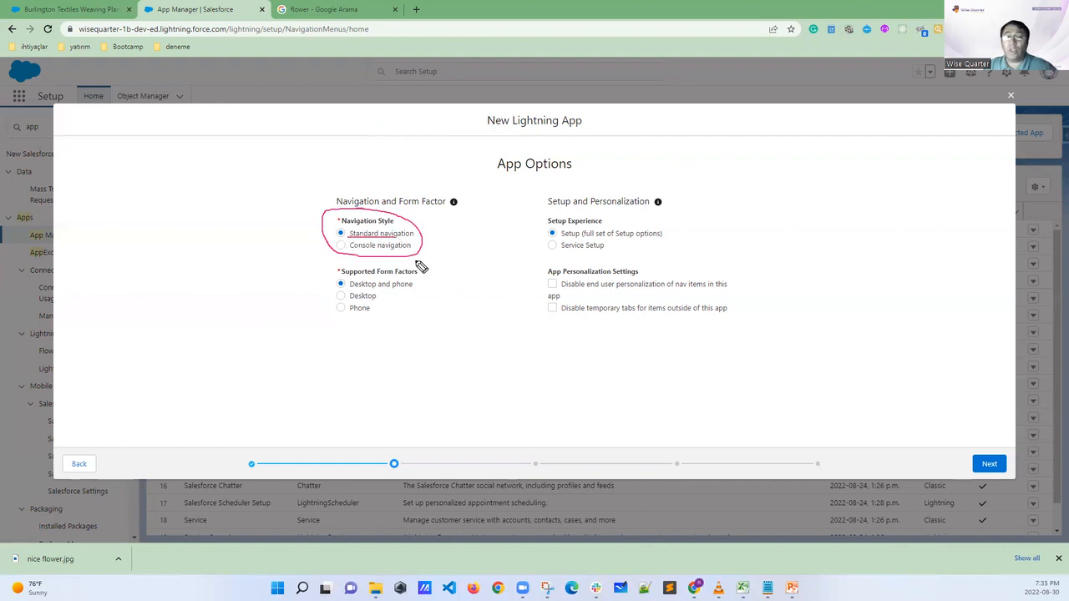
{"action": "key", "text": "Escape"}
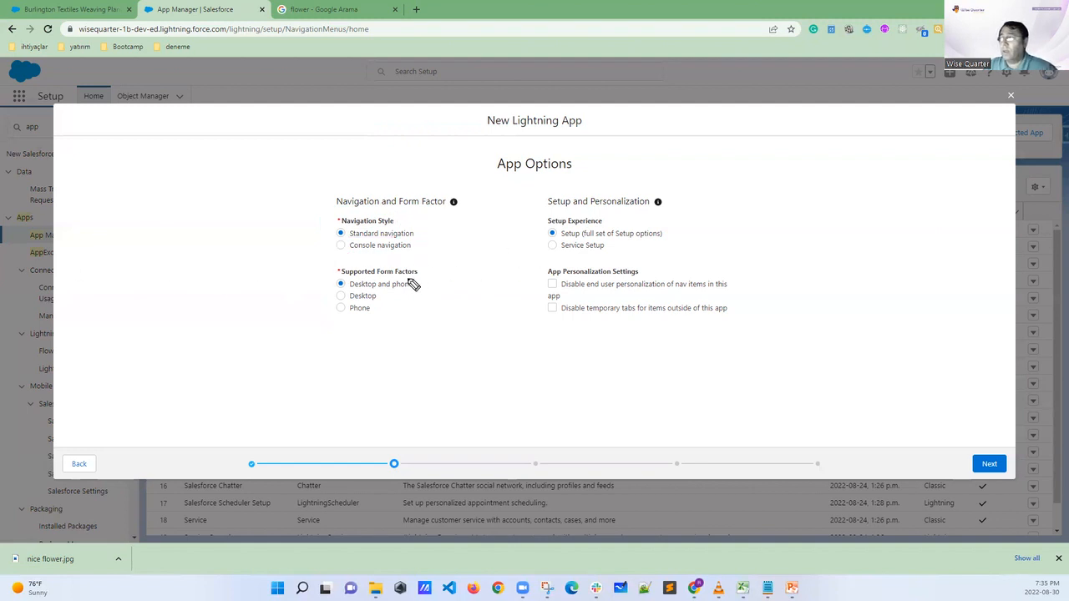
{"action": "left_click_drag", "start_coordinate": [342, 280], "coordinate": [335, 318]}
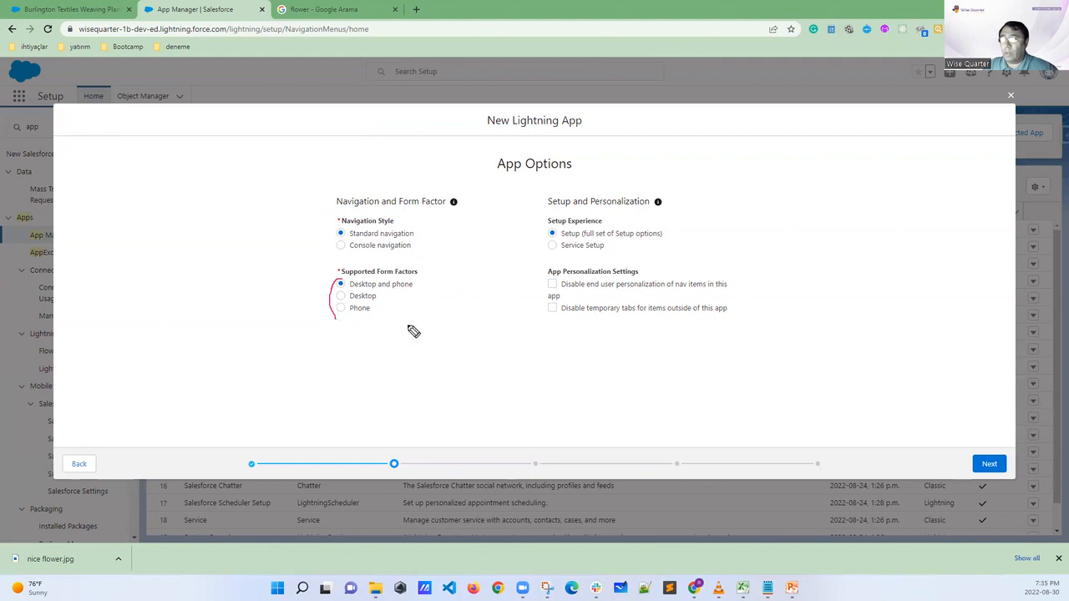
{"action": "left_click_drag", "start_coordinate": [540, 216], "coordinate": [541, 257]}
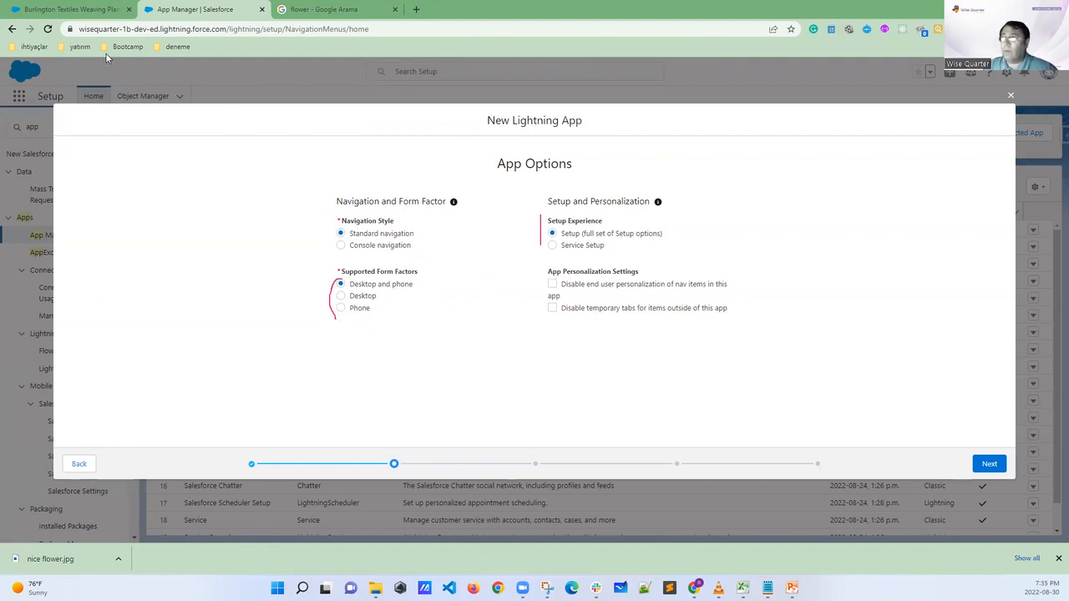
View the Setup and Service Setup entries on the opportunity record tab and return to the New Lightning App form
{"action": "left_click", "coordinate": [67, 10]}
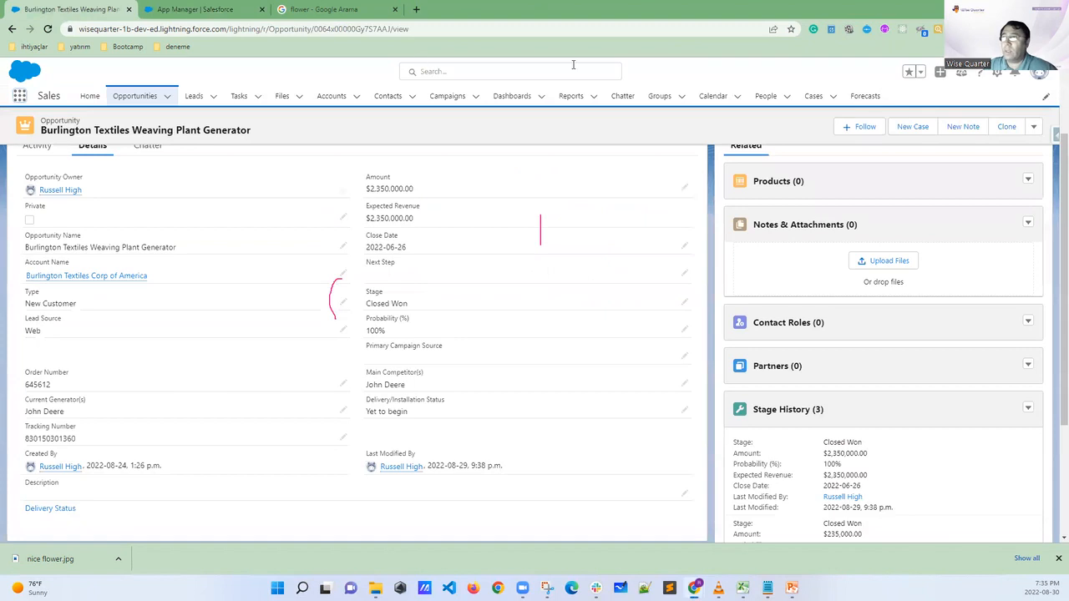
{"action": "left_click", "coordinate": [998, 73]}
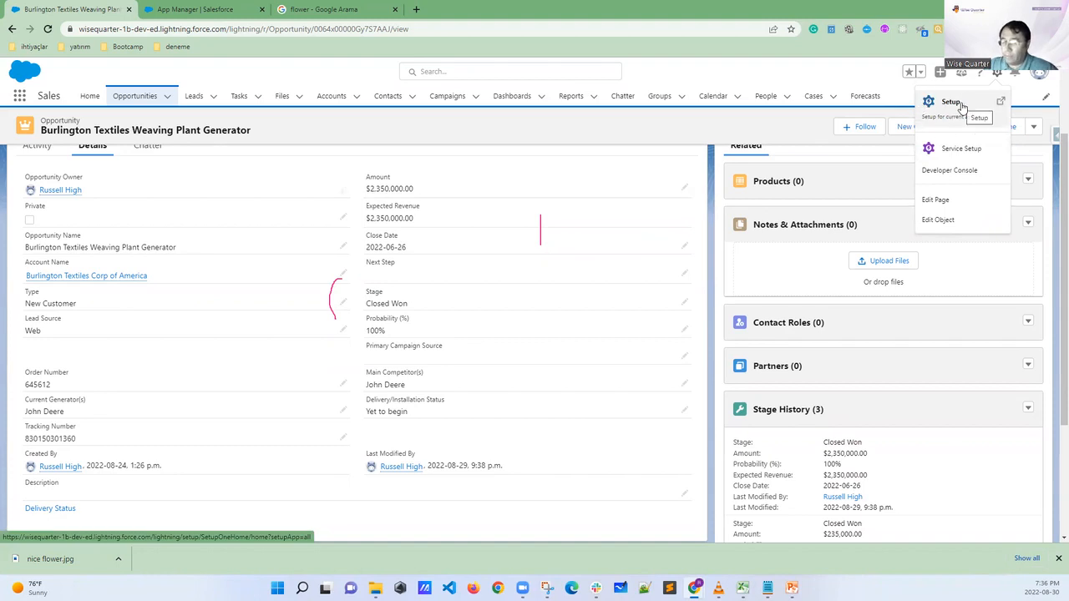
{"action": "left_click", "coordinate": [219, 9]}
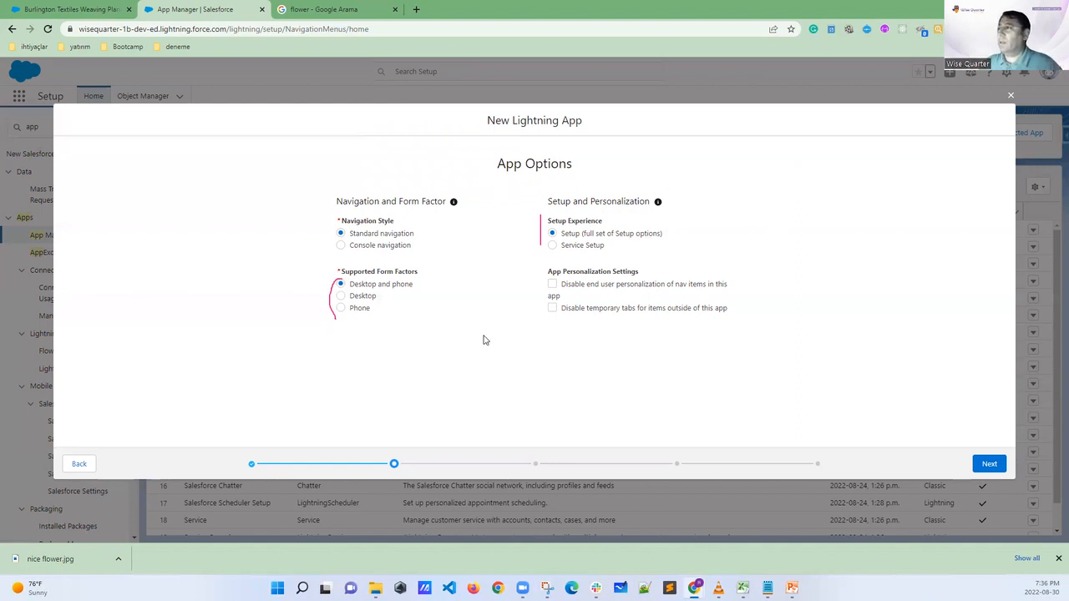
Try a darker green with RGB 34, 177, 31 as the app's primary color and return to the App Options page
{"action": "left_click", "coordinate": [90, 463]}
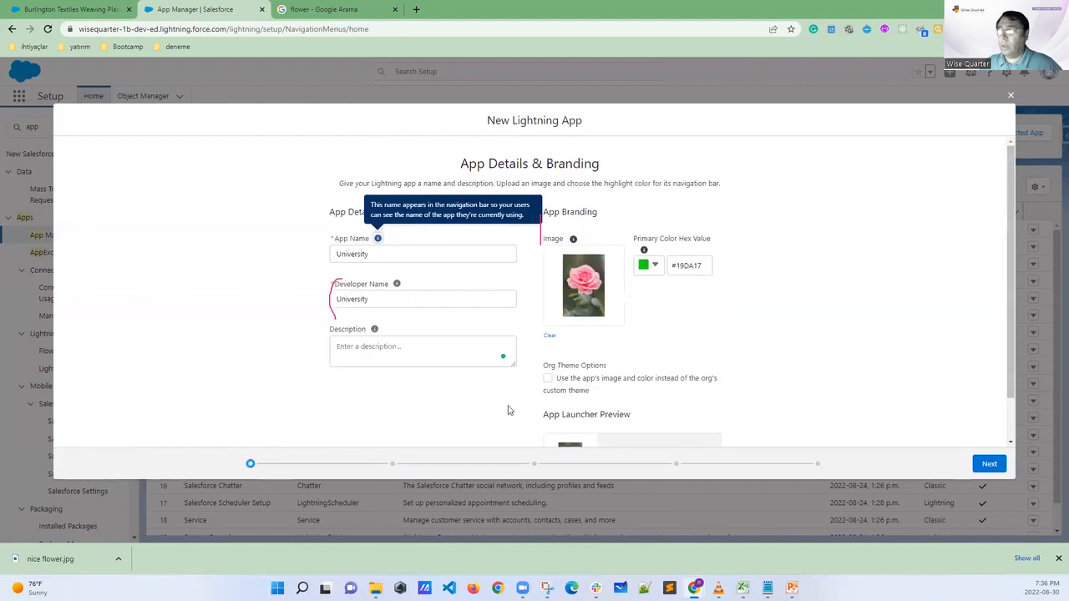
{"action": "left_click", "coordinate": [655, 266]}
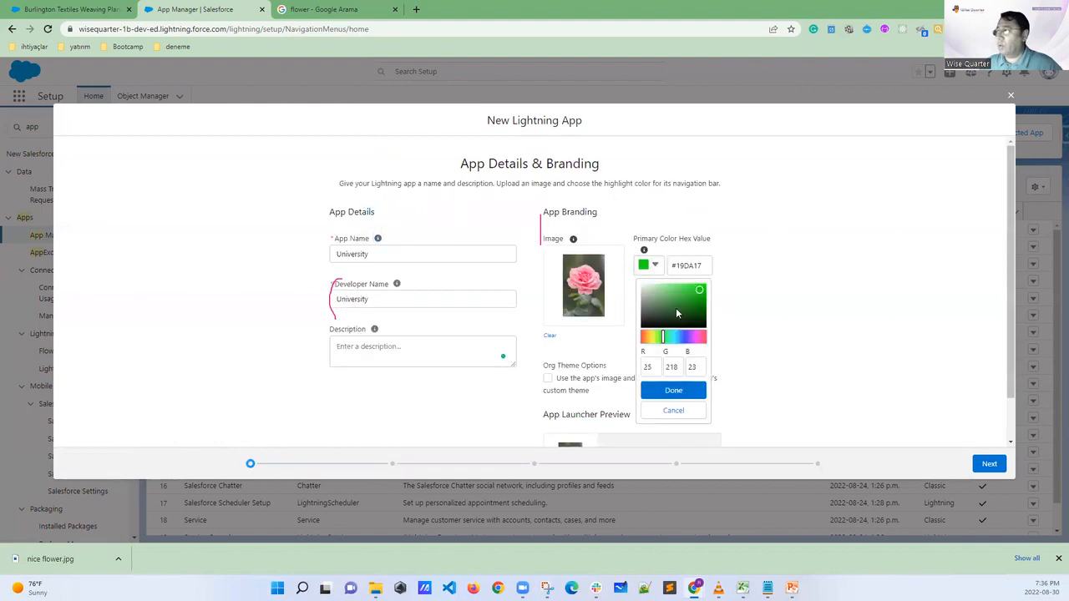
{"action": "mouse_move", "coordinate": [698, 293]}
{"action": "left_mouse_down"}
{"action": "mouse_move", "coordinate": [665, 312]}
{"action": "mouse_move", "coordinate": [699, 286]}
{"action": "mouse_move", "coordinate": [694, 301]}
{"action": "left_mouse_up"}
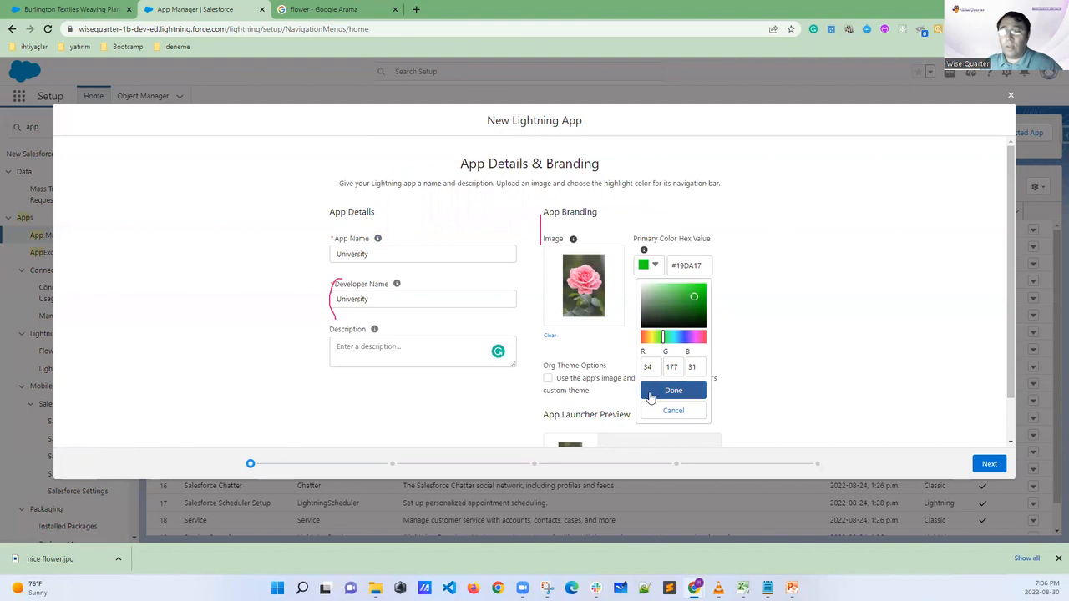
{"action": "left_click", "coordinate": [989, 464]}
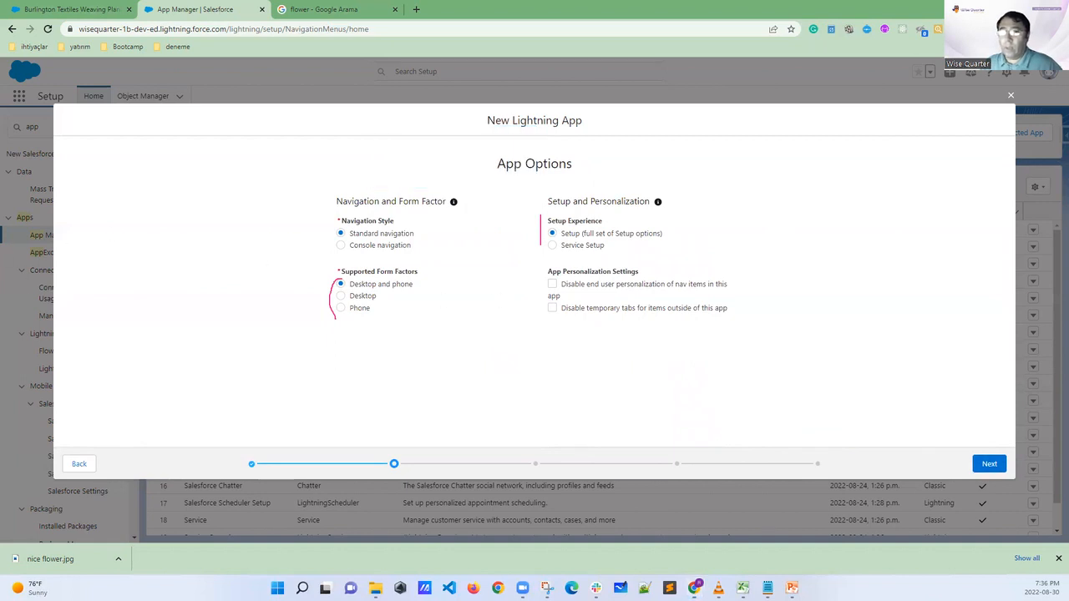
Mark the App Personalization Settings section and enable "Disable end user personalization of nav items in this app"
{"action": "mouse_move", "coordinate": [544, 256]}
{"action": "left_mouse_down"}
{"action": "mouse_move", "coordinate": [533, 267]}
{"action": "mouse_move", "coordinate": [551, 325]}
{"action": "left_mouse_up"}
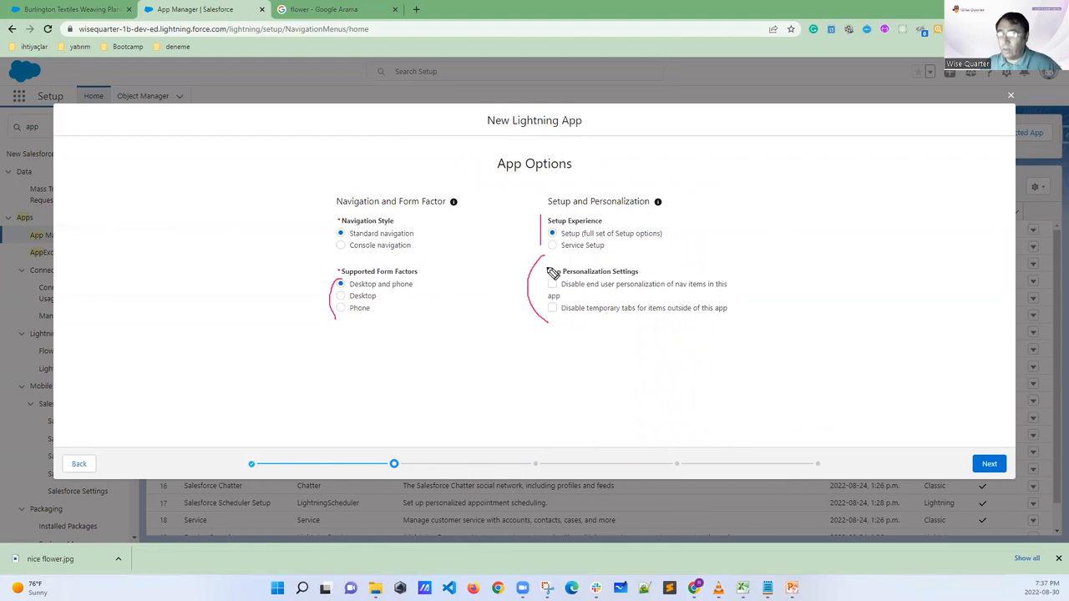
{"action": "mouse_move", "coordinate": [543, 257]}
{"action": "left_mouse_down"}
{"action": "mouse_move", "coordinate": [743, 254]}
{"action": "mouse_move", "coordinate": [721, 334]}
{"action": "mouse_move", "coordinate": [527, 334]}
{"action": "left_mouse_up"}
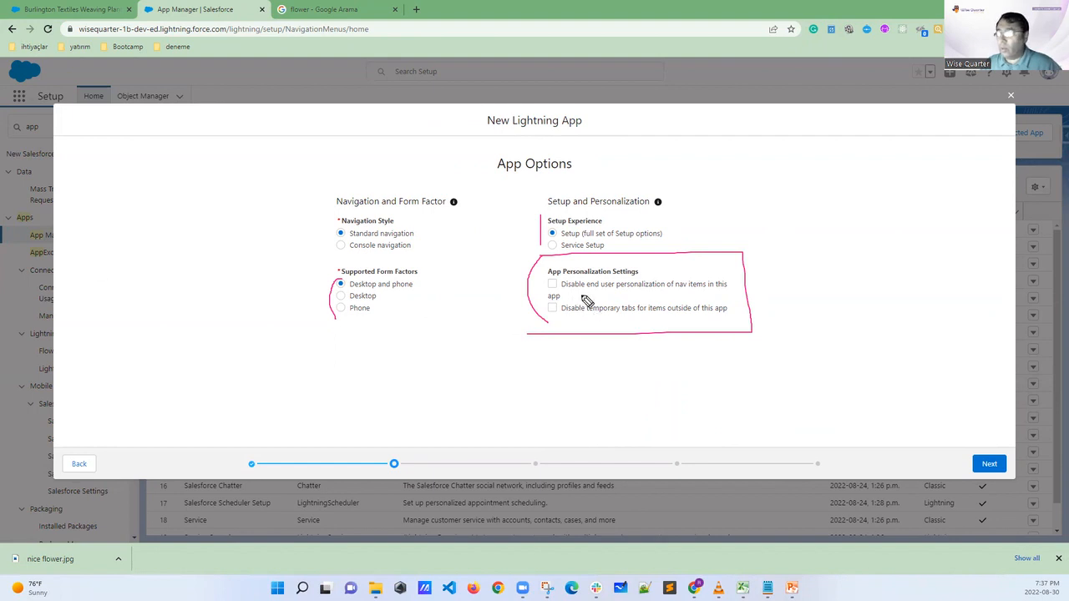
{"action": "left_click_drag", "start_coordinate": [614, 291], "coordinate": [668, 291]}
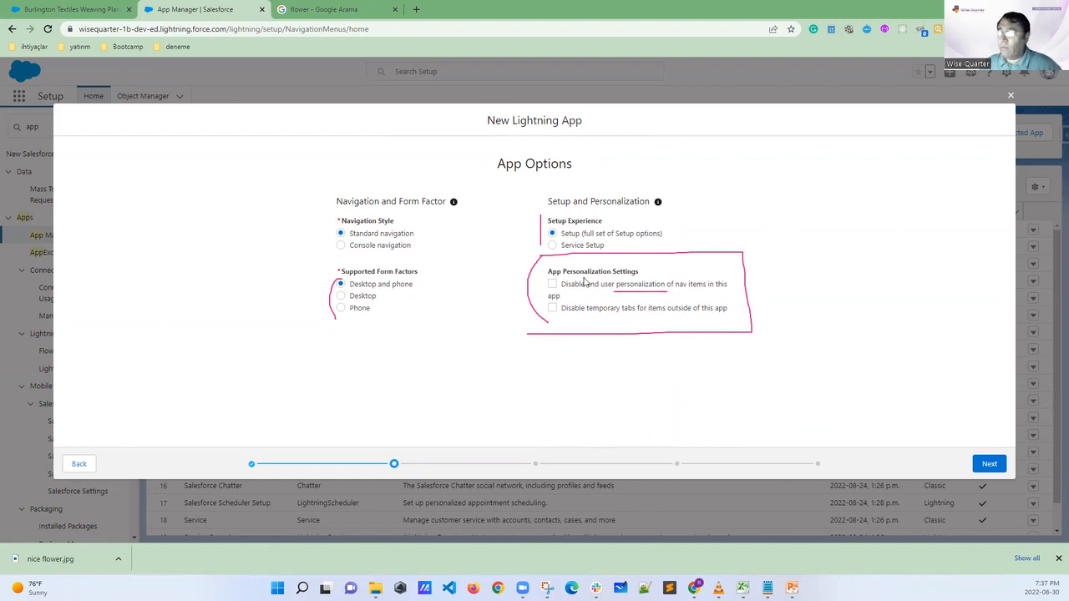
{"action": "left_click", "coordinate": [552, 284]}
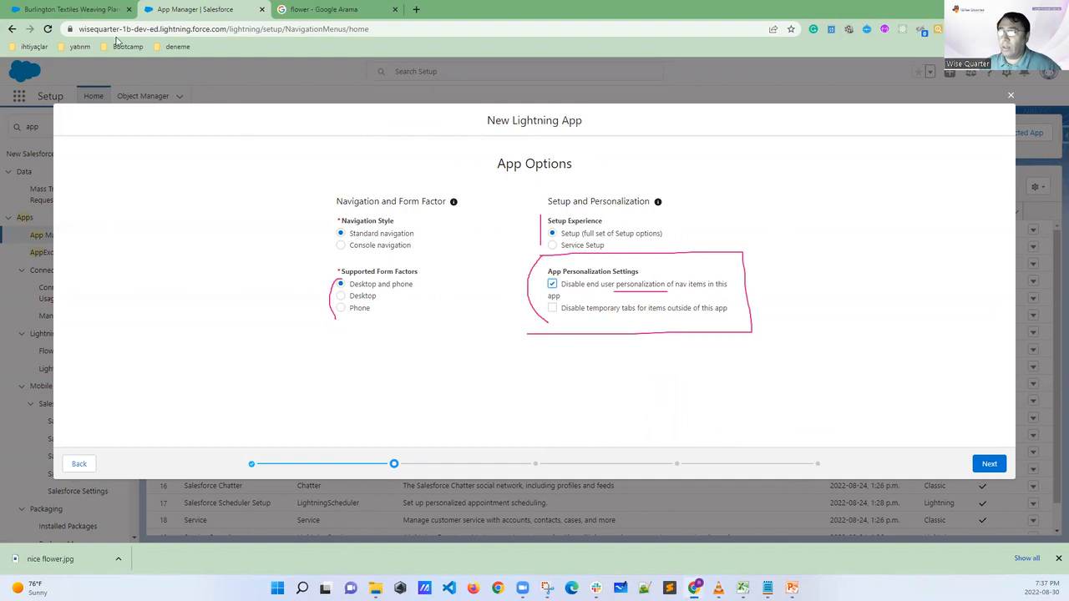
Mark the navigation edit control on the opportunity record tab and view the Sales app's navigation items
{"action": "left_click", "coordinate": [96, 15]}
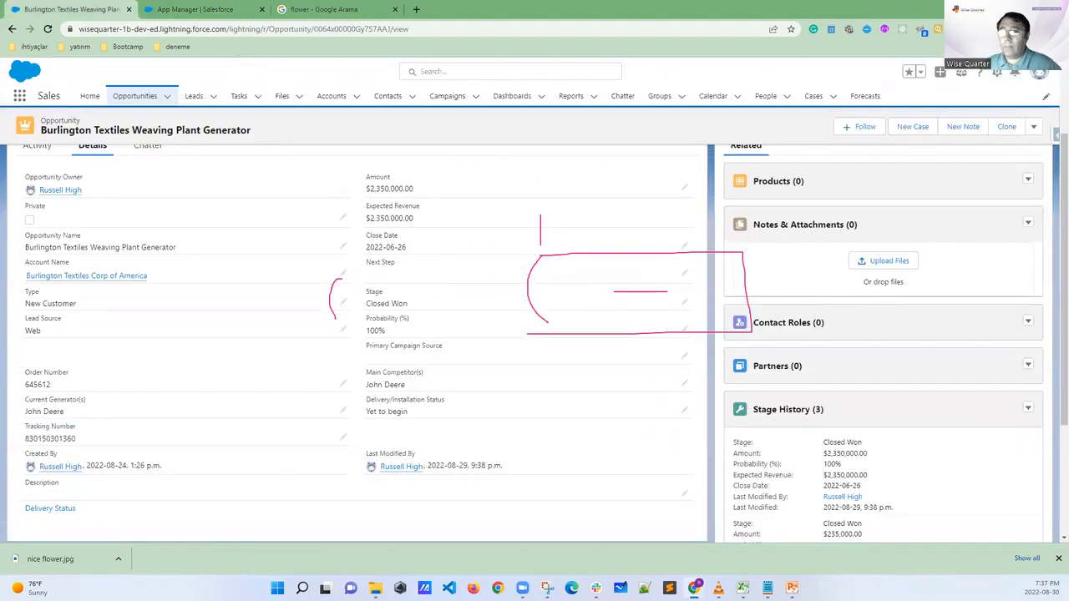
{"action": "mouse_move", "coordinate": [1052, 98]}
{"action": "left_mouse_down"}
{"action": "mouse_move", "coordinate": [1043, 89]}
{"action": "mouse_move", "coordinate": [1059, 104]}
{"action": "mouse_move", "coordinate": [1044, 93]}
{"action": "left_mouse_up"}
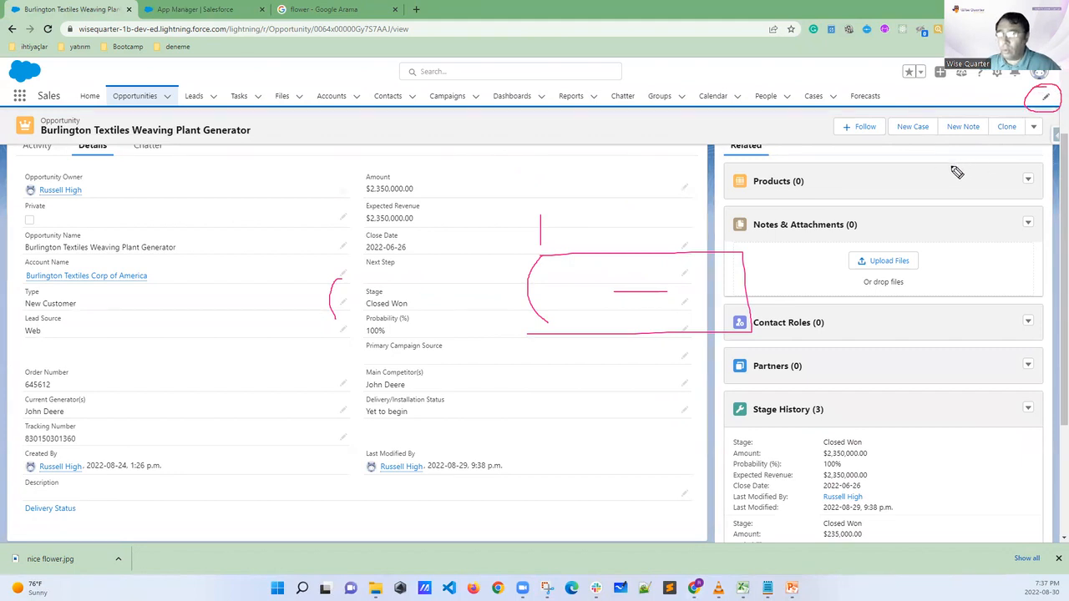
{"action": "key", "text": "Escape"}
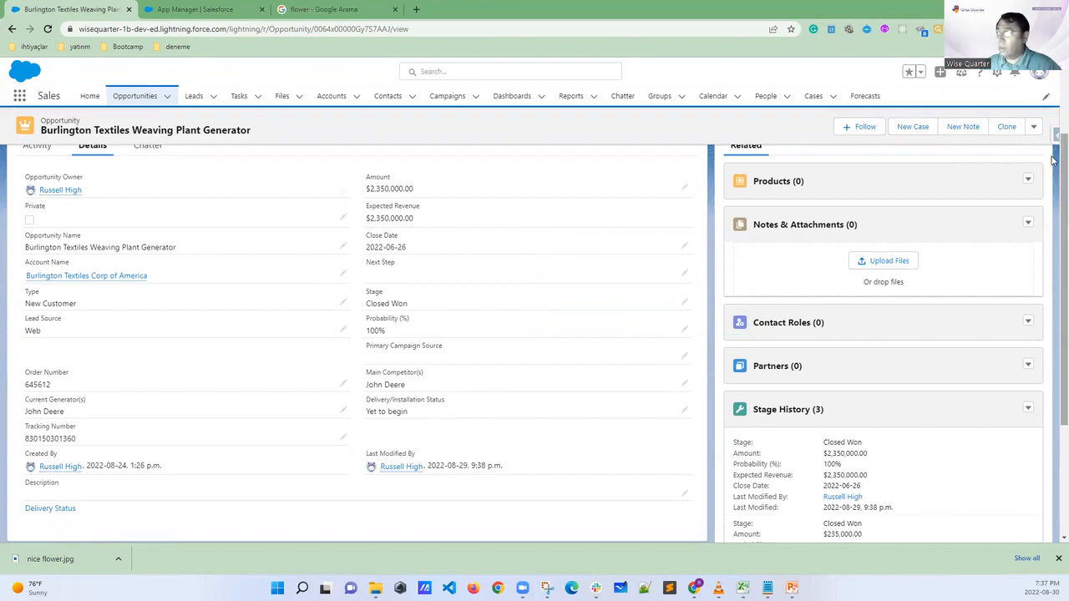
{"action": "left_click", "coordinate": [1044, 98]}
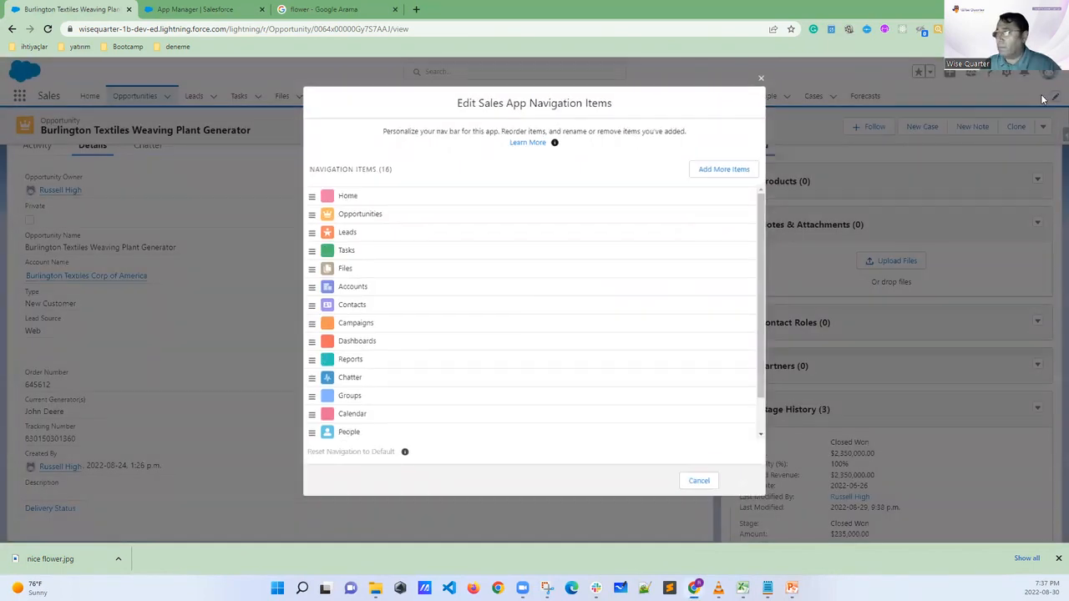
{"action": "left_click", "coordinate": [763, 77]}
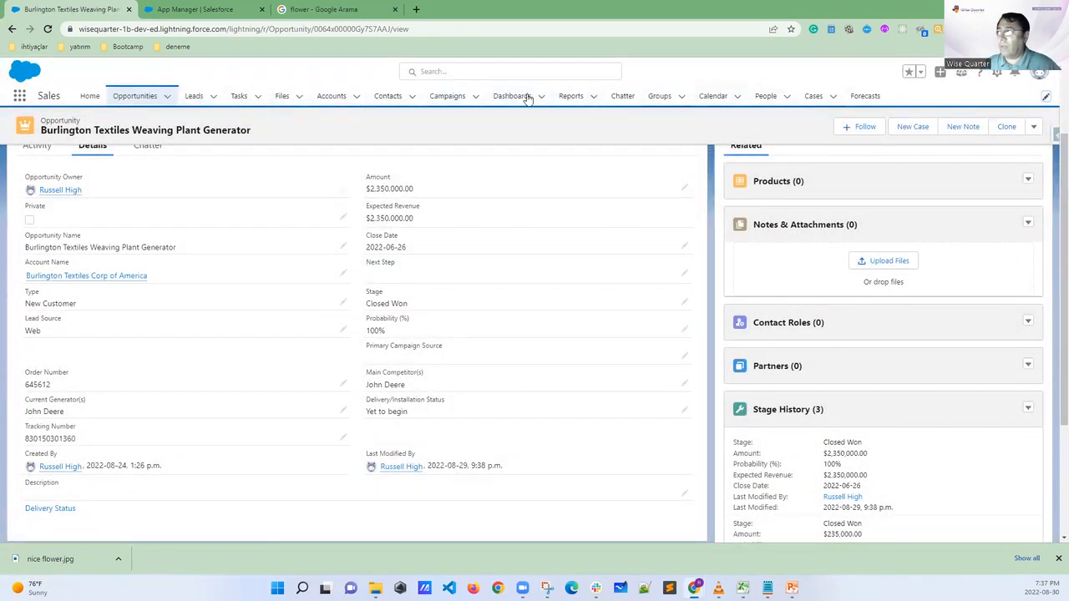
Add Assets from all available items to the Sales app's navigation bar and save the update
{"action": "left_click", "coordinate": [1045, 97]}
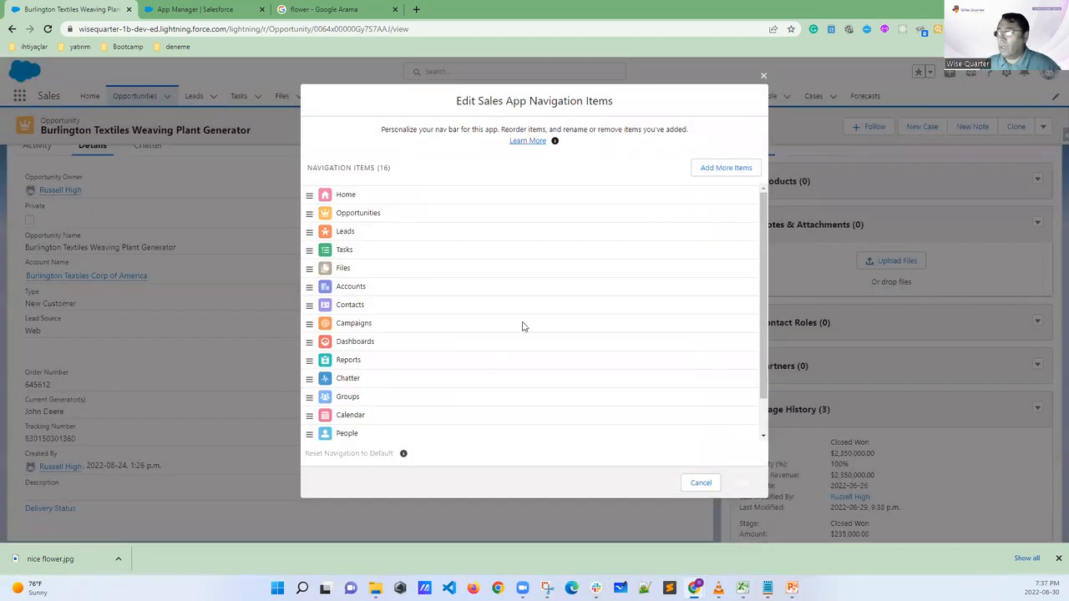
{"action": "left_click", "coordinate": [703, 168]}
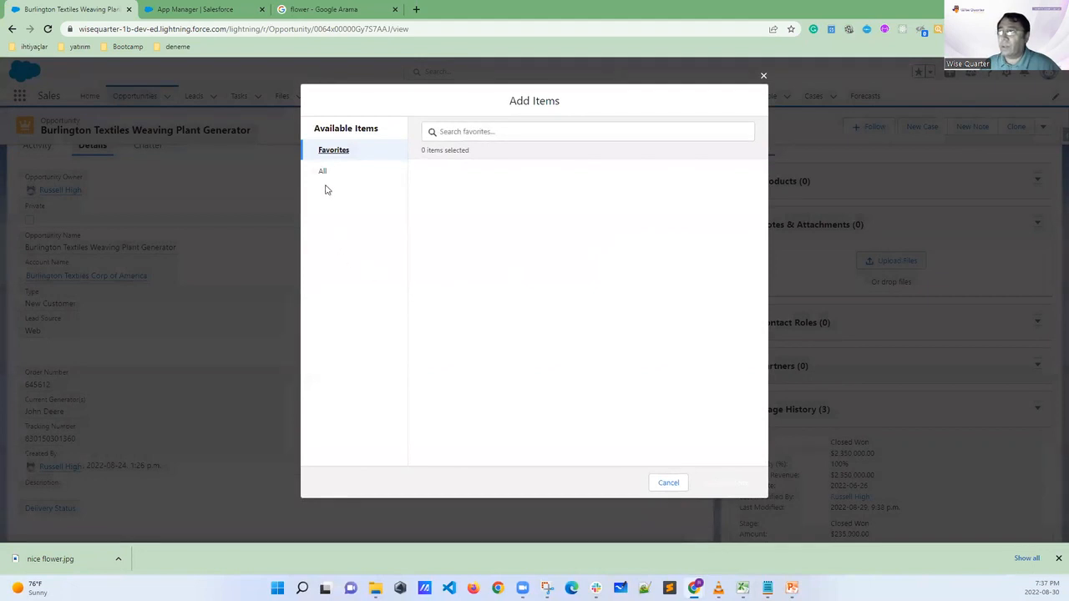
{"action": "left_click", "coordinate": [325, 173]}
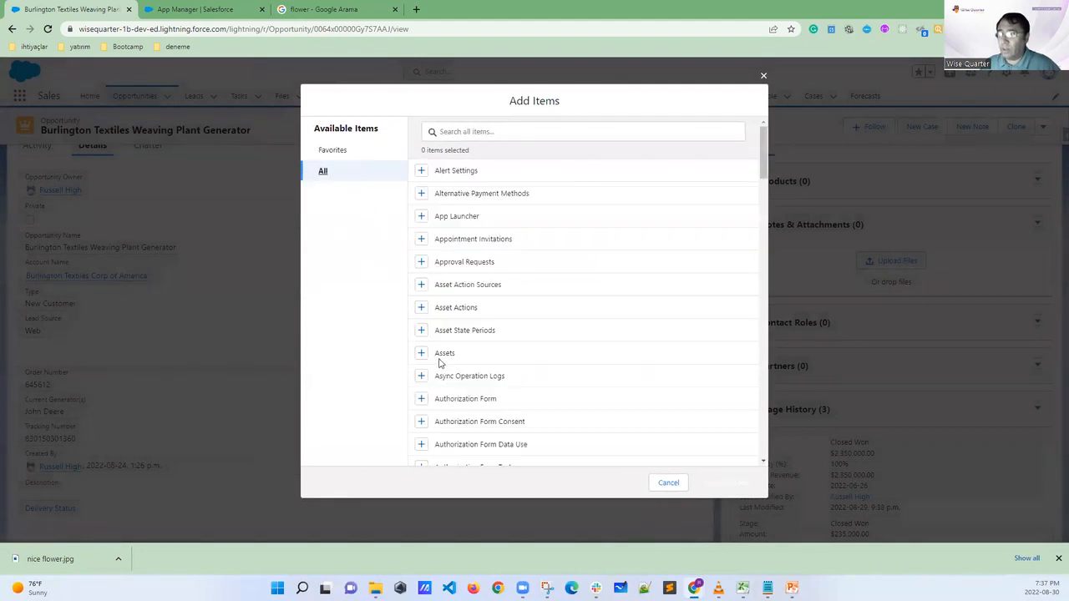
{"action": "left_click", "coordinate": [418, 354]}
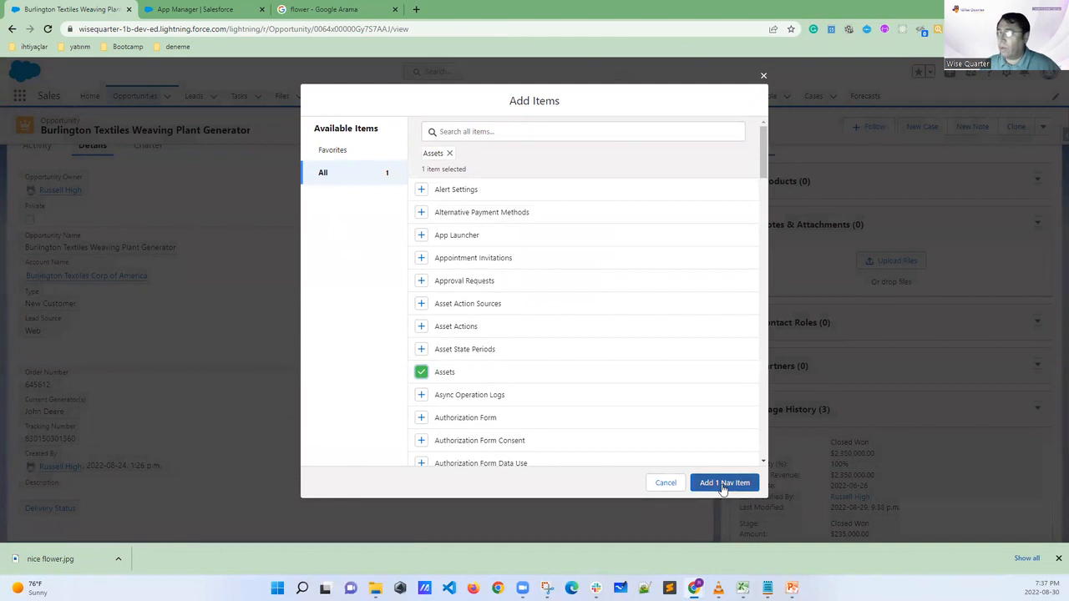
{"action": "left_click", "coordinate": [723, 486]}
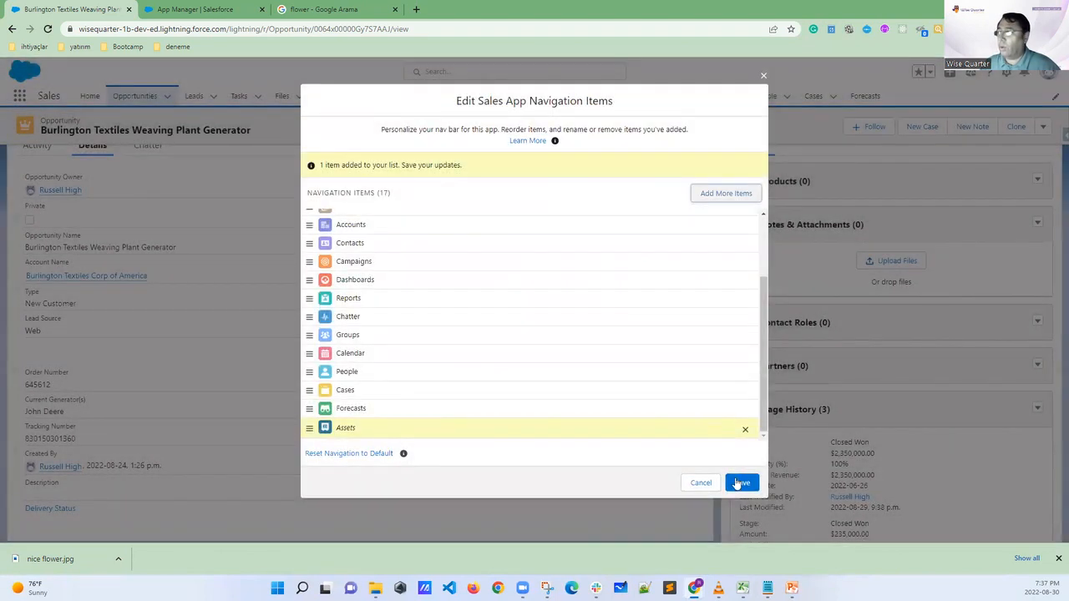
{"action": "left_click", "coordinate": [741, 483]}
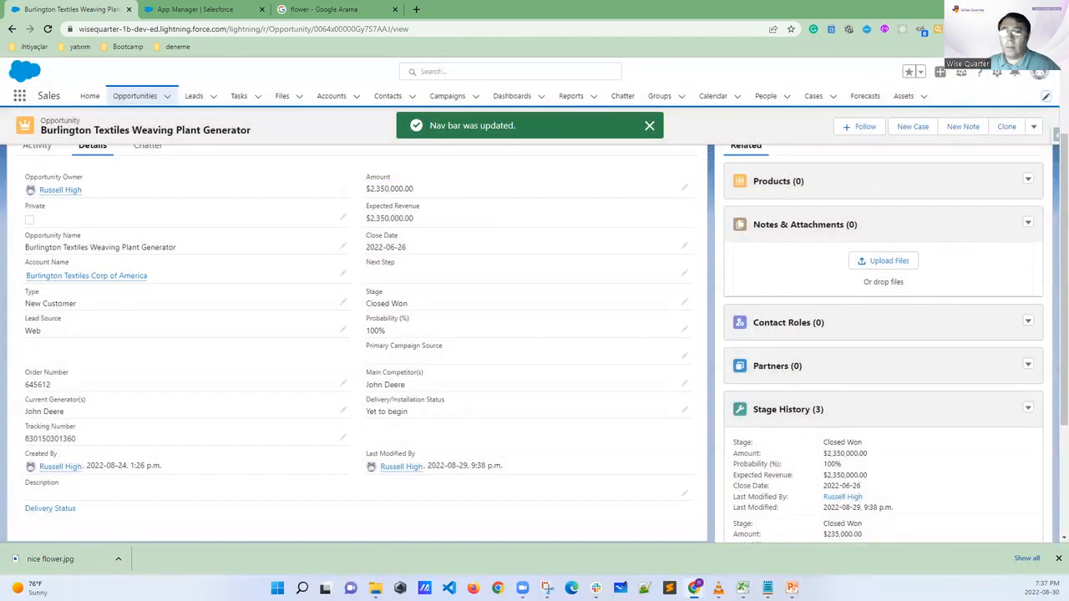
Mark the Assets navigation item and the navigation edit control on the Sales app bar, and clear the annotations
{"action": "mouse_move", "coordinate": [935, 93]}
{"action": "left_mouse_down"}
{"action": "mouse_move", "coordinate": [886, 97]}
{"action": "mouse_move", "coordinate": [939, 105]}
{"action": "mouse_move", "coordinate": [924, 83]}
{"action": "left_mouse_up"}
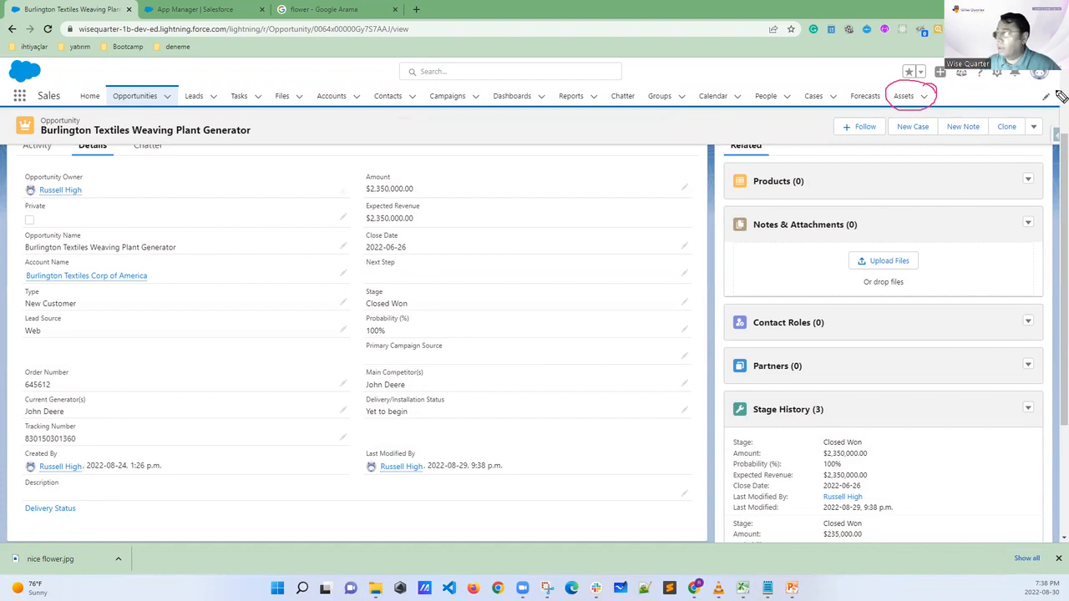
{"action": "mouse_move", "coordinate": [1060, 93]}
{"action": "left_mouse_down"}
{"action": "mouse_move", "coordinate": [1038, 90]}
{"action": "mouse_move", "coordinate": [1035, 112]}
{"action": "mouse_move", "coordinate": [1060, 97]}
{"action": "mouse_move", "coordinate": [1037, 162]}
{"action": "mouse_move", "coordinate": [1027, 150]}
{"action": "mouse_move", "coordinate": [1045, 145]}
{"action": "left_mouse_up"}
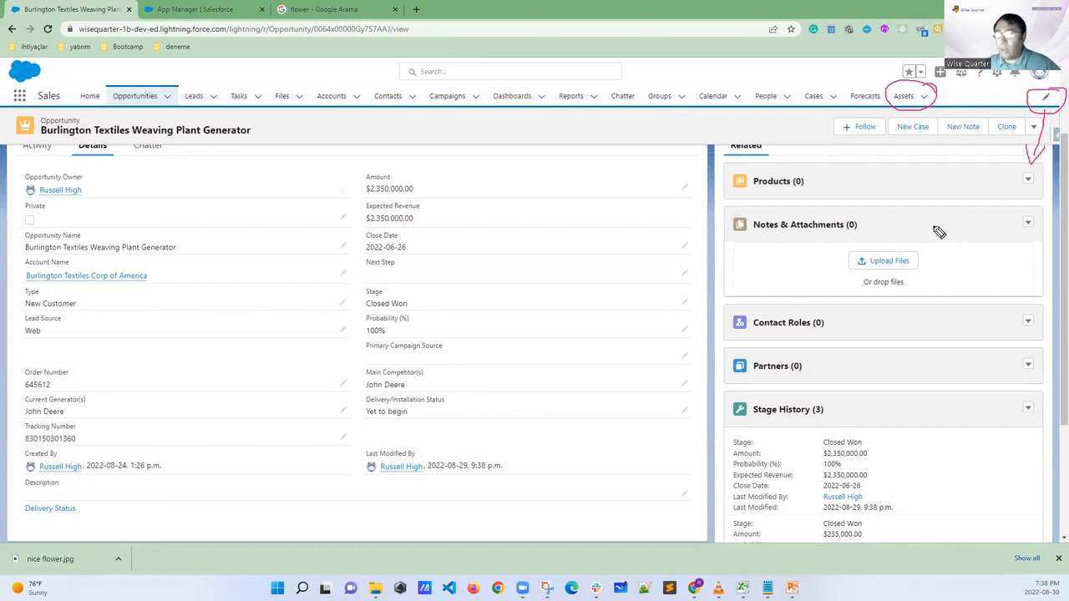
{"action": "left_click_drag", "start_coordinate": [914, 106], "coordinate": [911, 147]}
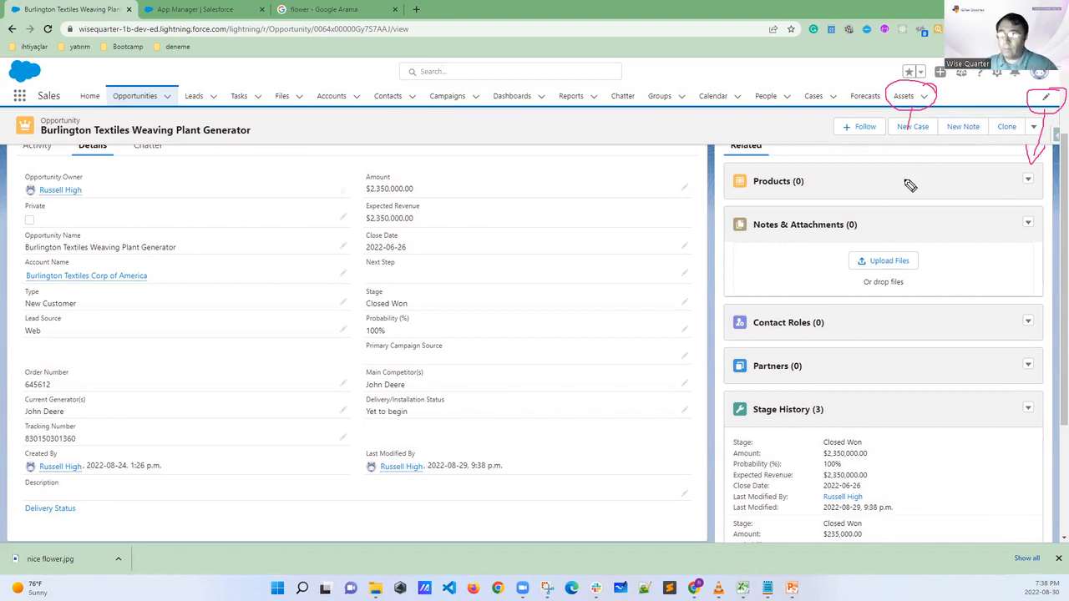
{"action": "key", "text": "Escape"}
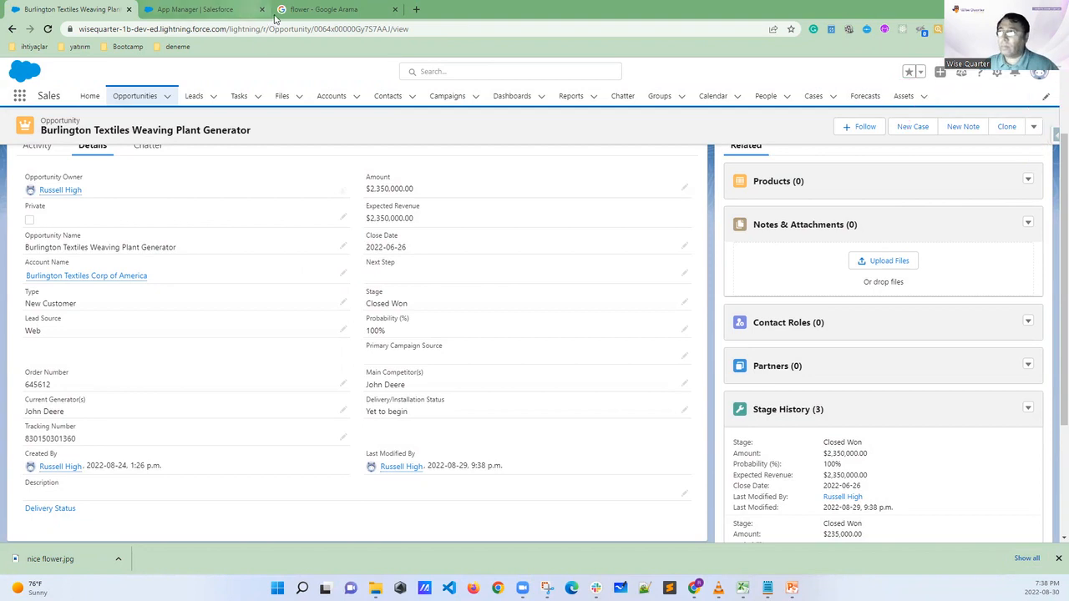
Return to the App Options page and switch "Disable end user personalization of nav items in this app" off and on again
{"action": "left_click", "coordinate": [230, 11]}
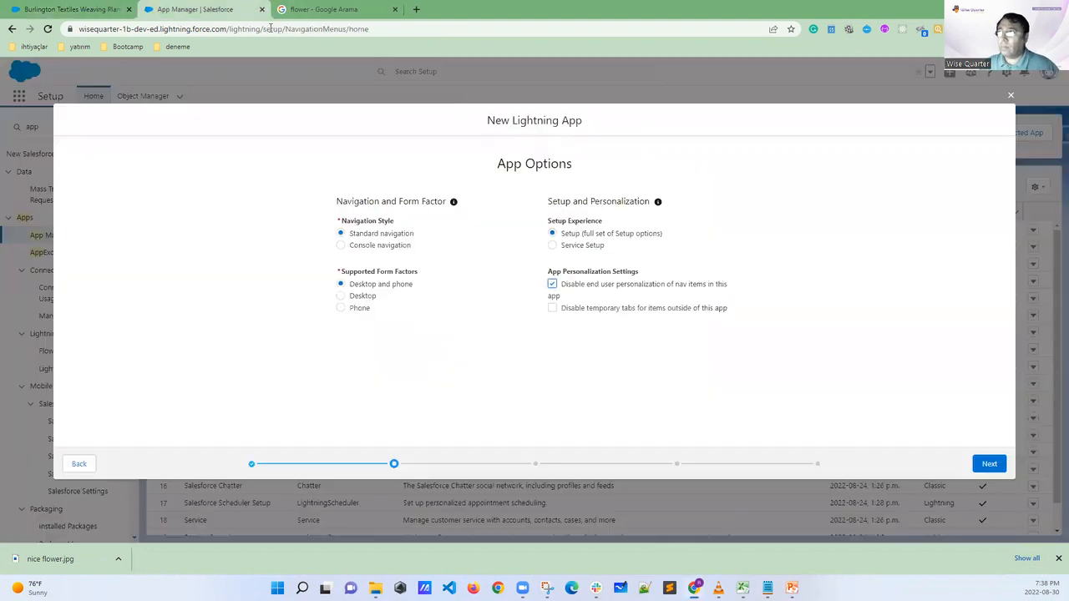
{"action": "left_click", "coordinate": [553, 285]}
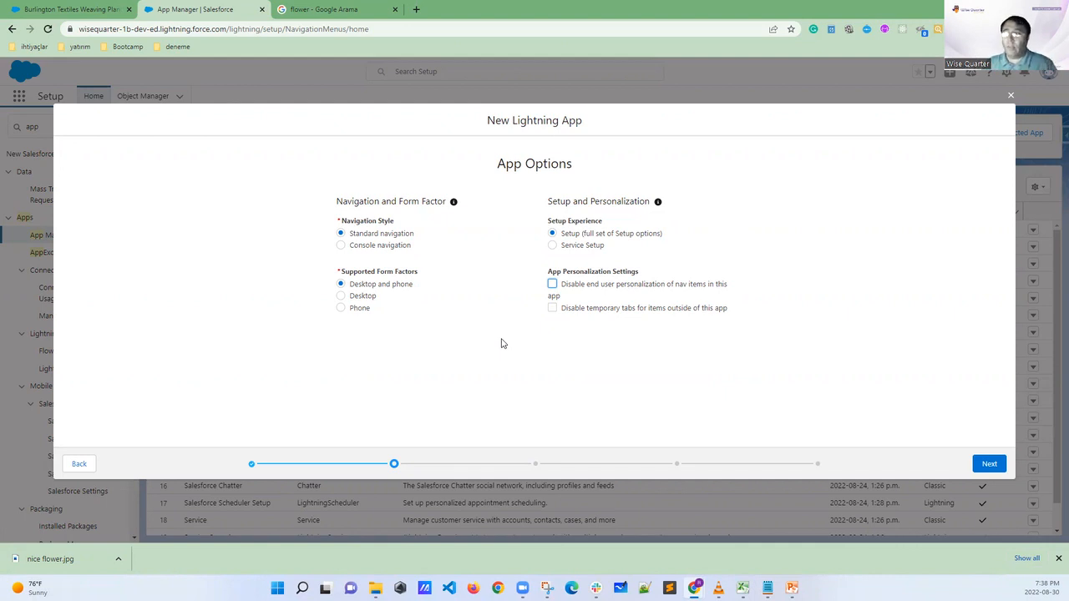
{"action": "left_click", "coordinate": [553, 285]}
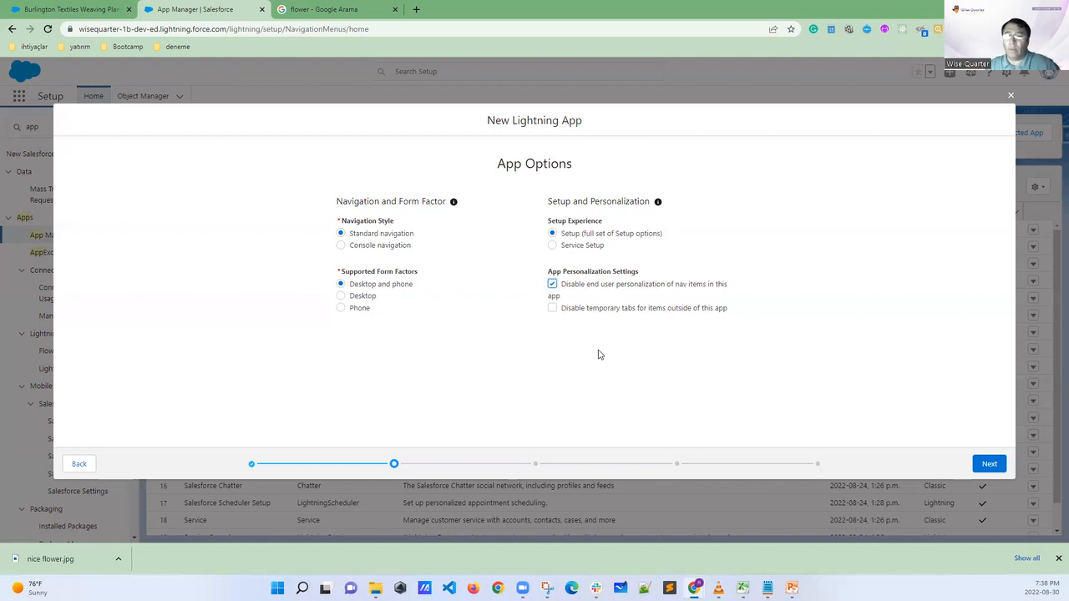
Turn off "Disable end user personalization of nav items in this app" and continue past the Utility Items page without additions to Navigation Items
{"action": "left_click", "coordinate": [552, 285]}
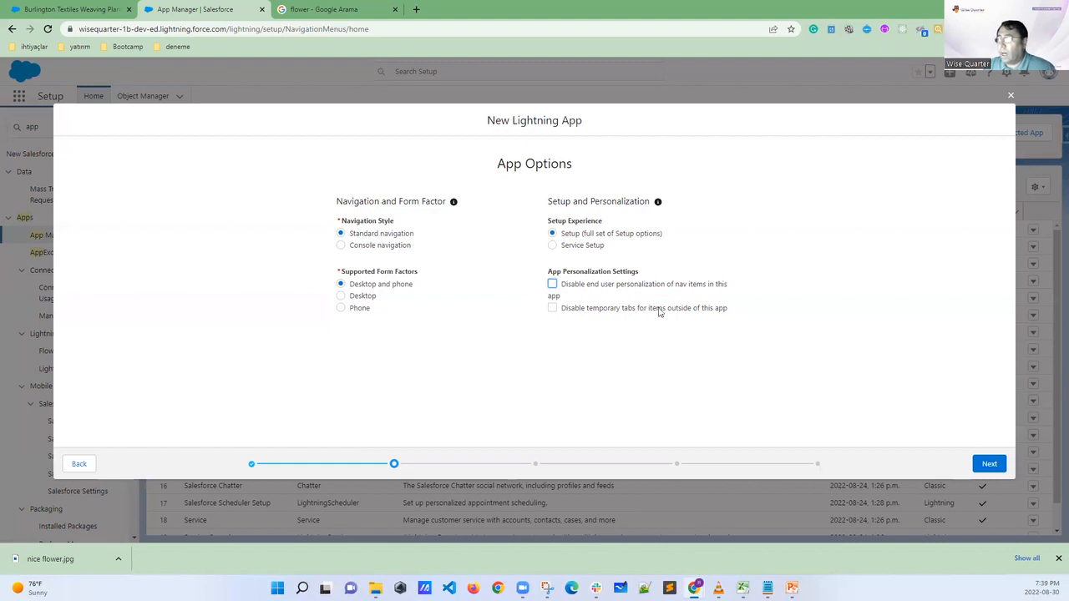
{"action": "left_click_drag", "start_coordinate": [665, 311], "coordinate": [698, 312]}
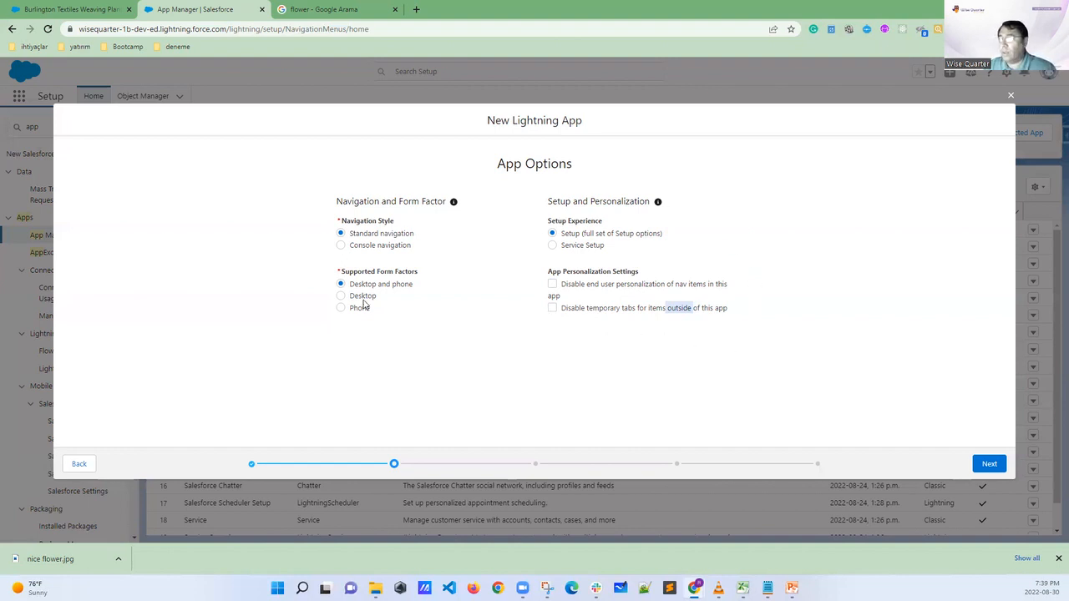
{"action": "left_click", "coordinate": [778, 410]}
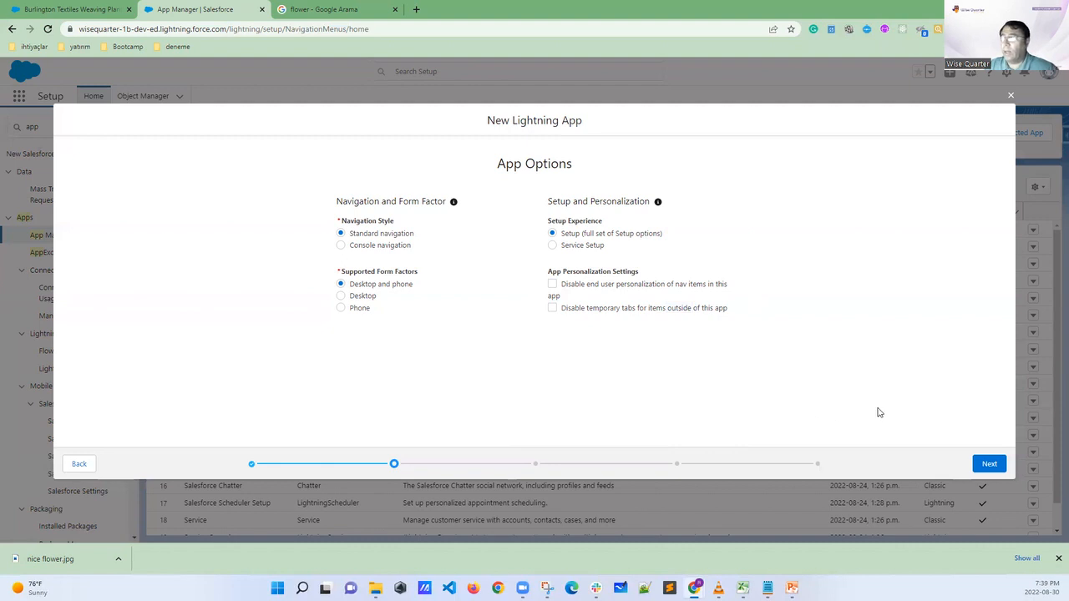
{"action": "left_click", "coordinate": [989, 465]}
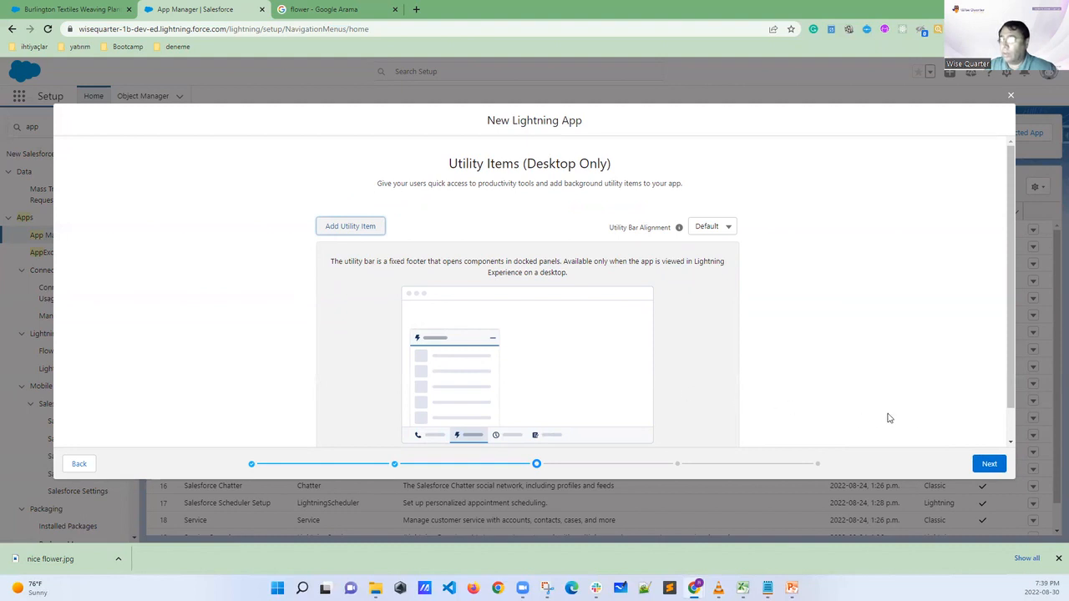
{"action": "left_click", "coordinate": [998, 466]}
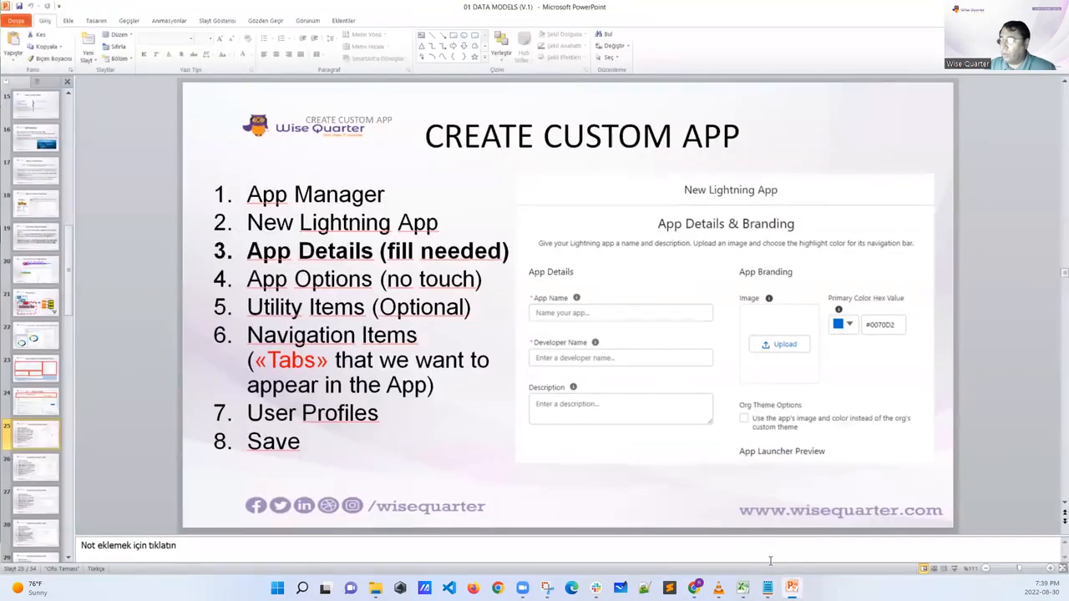
Switch to the 01 DATA MODELS presentation in PowerPoint and go back through the slides to "Object, Fields ve Records"
{"action": "left_click", "coordinate": [791, 588]}
{"action": "scroll", "coordinate": [519, 361], "scroll_direction": "up", "scroll_amount": 1}
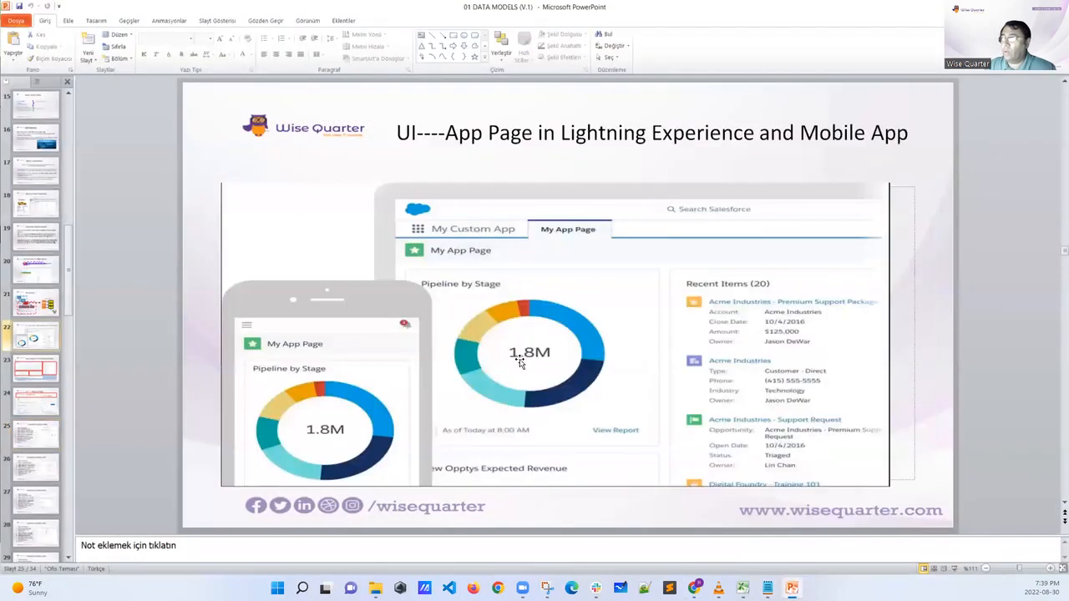
{"action": "scroll", "coordinate": [518, 361], "scroll_direction": "up", "scroll_amount": 4}
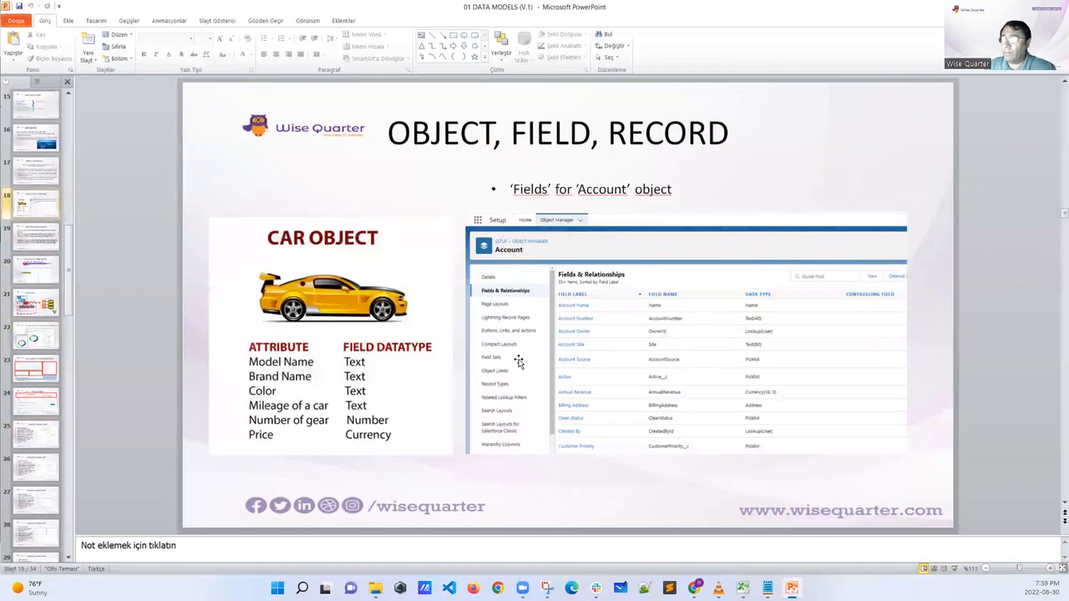
{"action": "scroll", "coordinate": [518, 361], "scroll_direction": "up", "scroll_amount": 4}
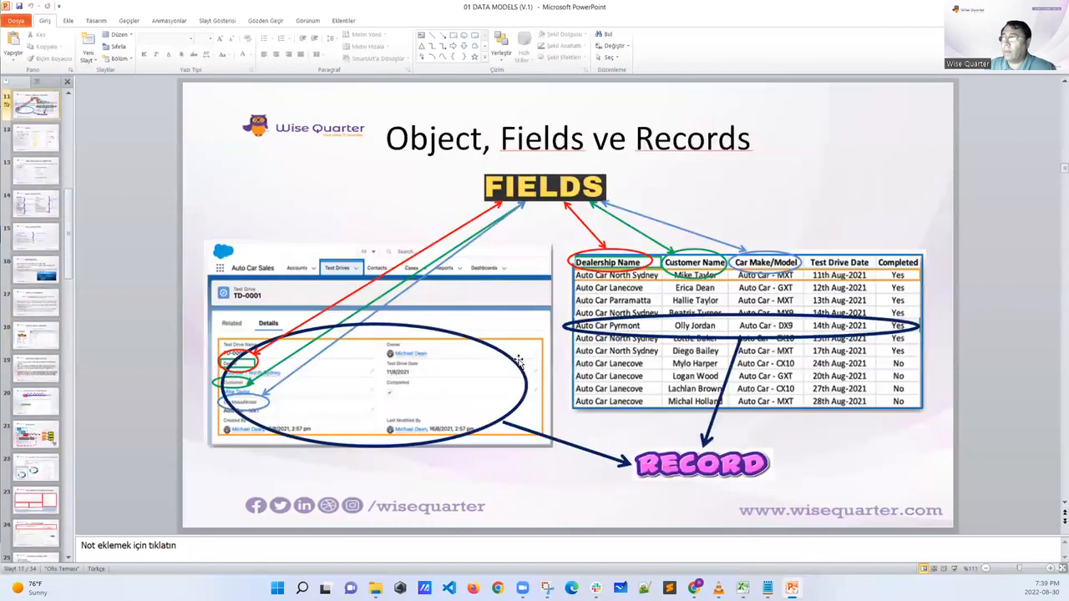
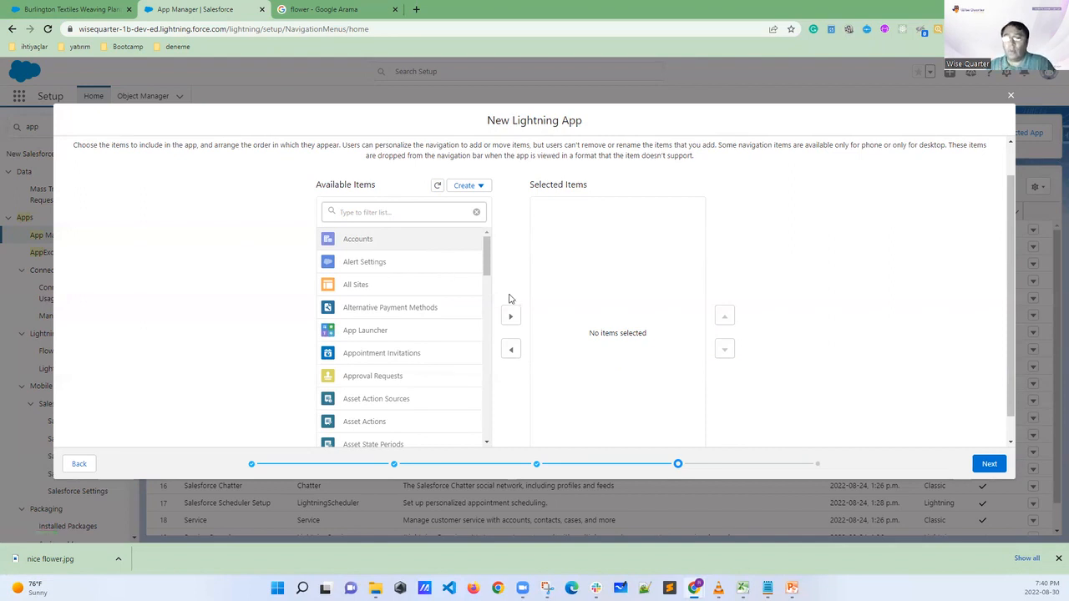
Filter the available navigation items by "stude", then clear the filter
{"action": "left_click", "coordinate": [344, 211]}
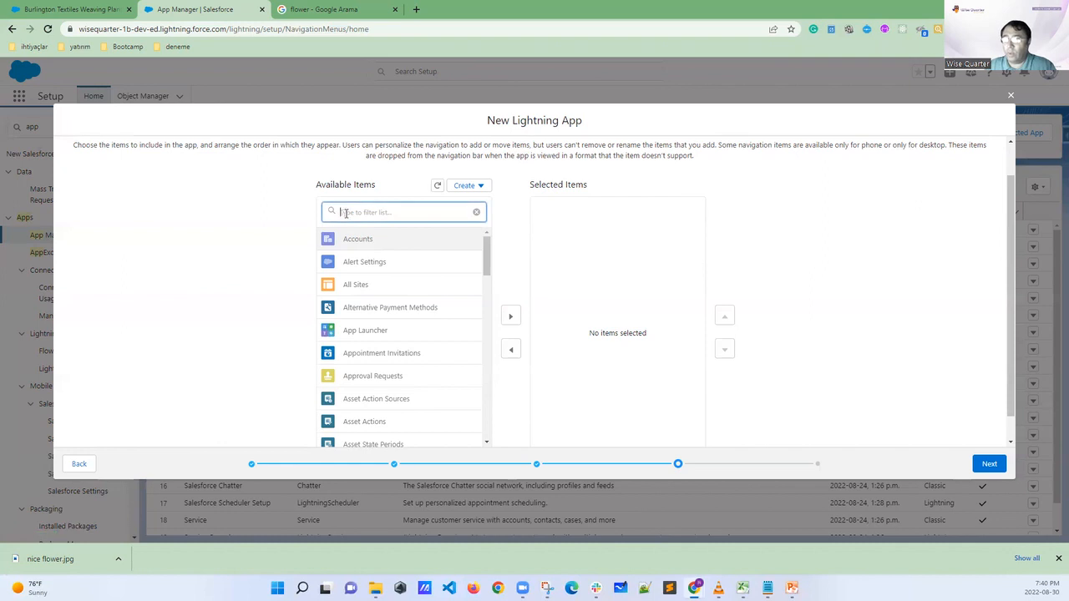
{"action": "type", "text": "atude"}
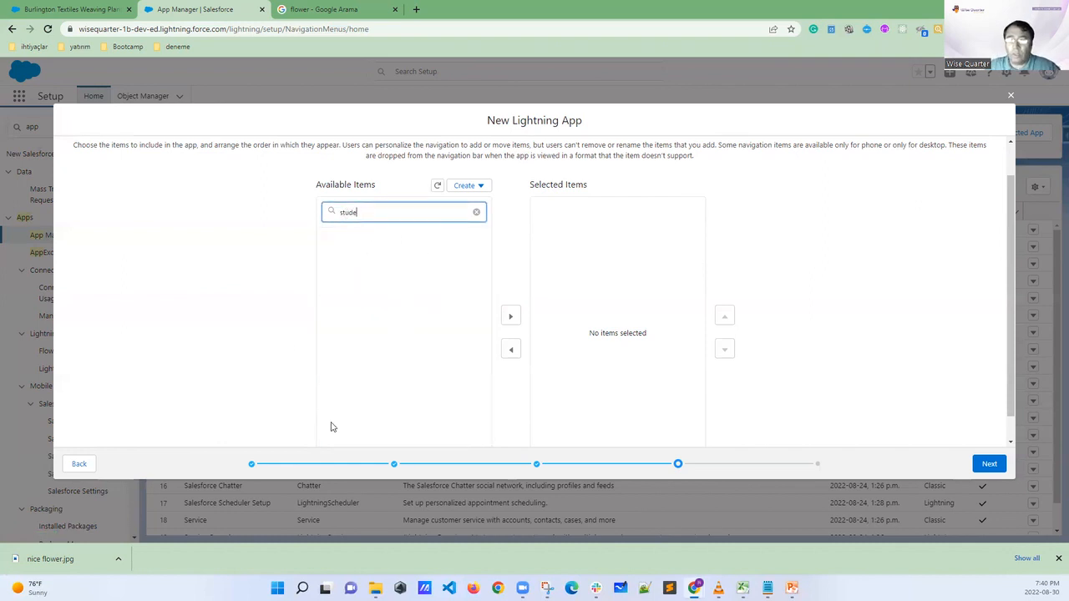
{"action": "left_click_drag", "start_coordinate": [378, 211], "coordinate": [304, 209]}
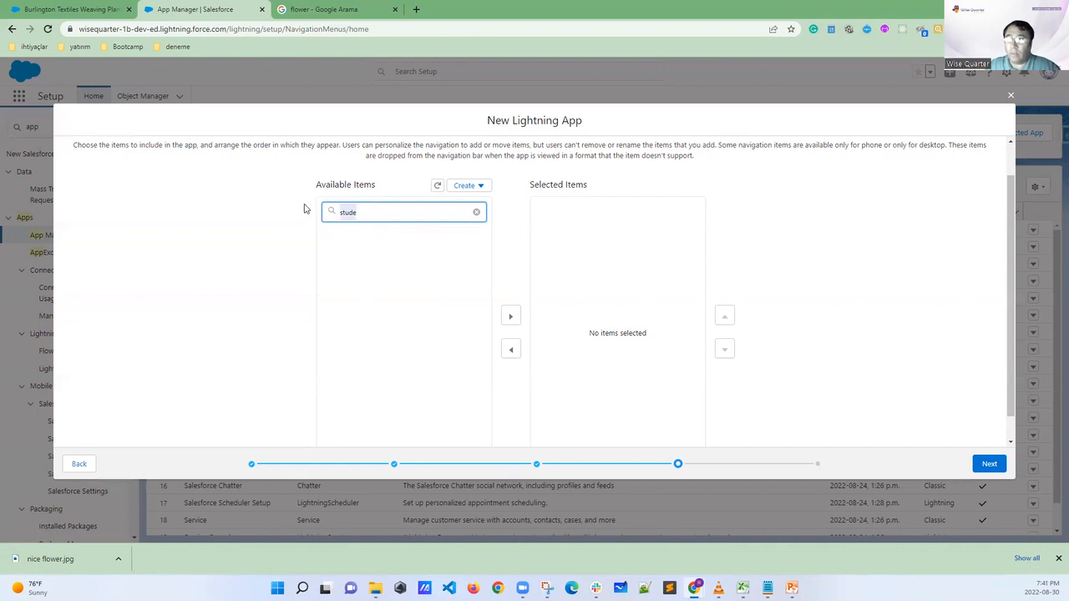
{"action": "key", "text": "BackSpace"}
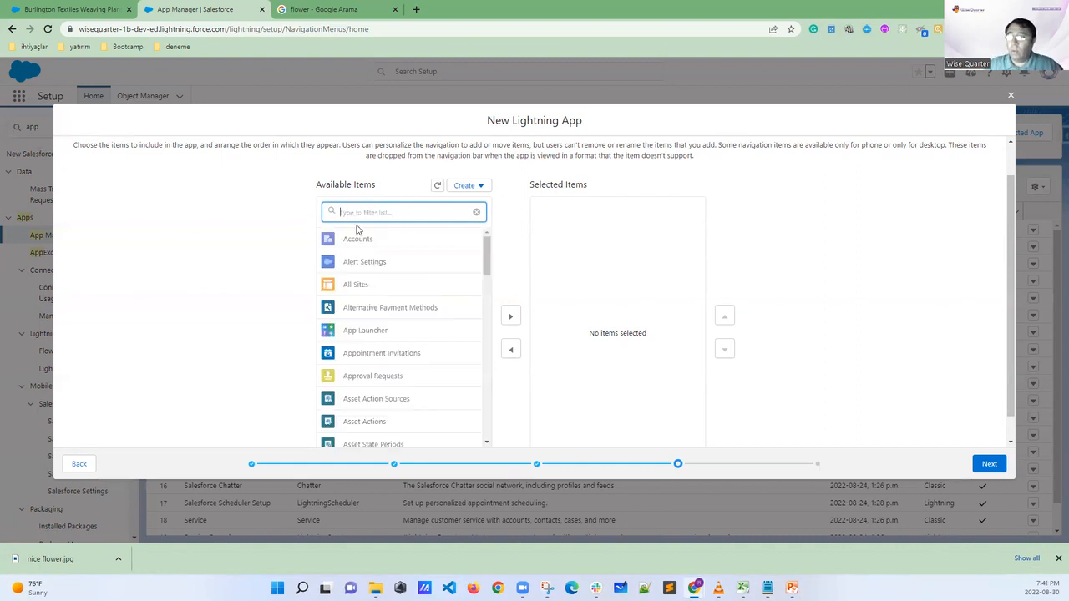
Add Accounts to the app's selected navigation items and continue to User Profiles
{"action": "left_click", "coordinate": [372, 249]}
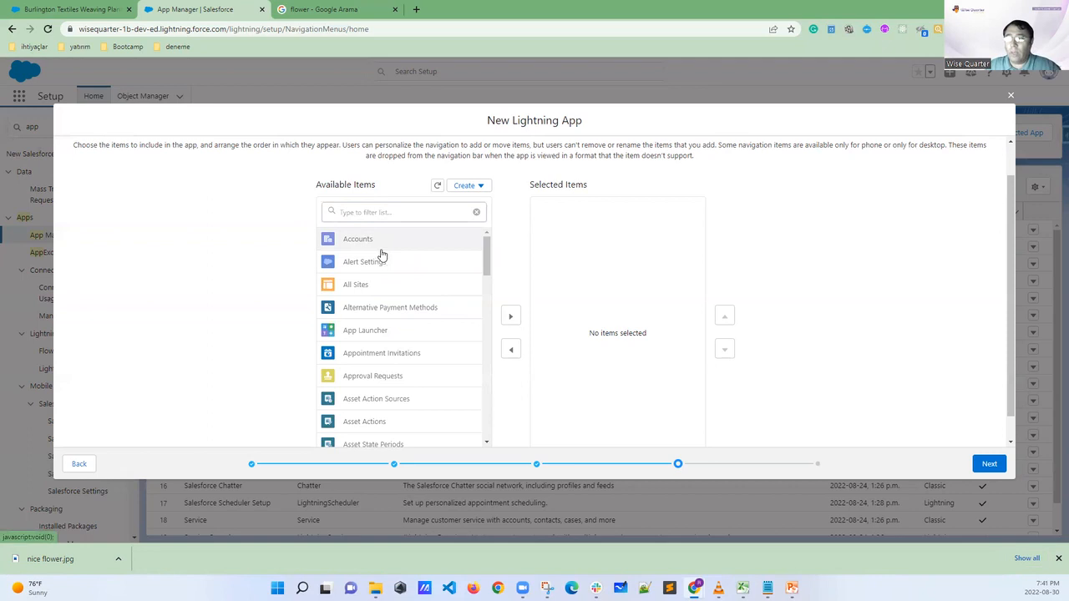
{"action": "left_click", "coordinate": [511, 316]}
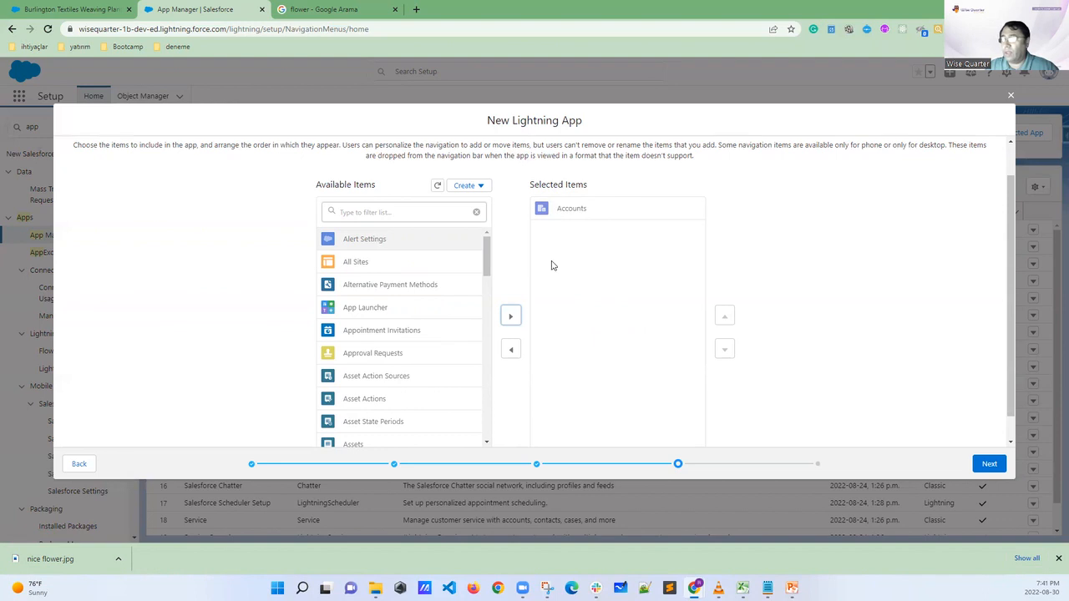
{"action": "left_click", "coordinate": [991, 464]}
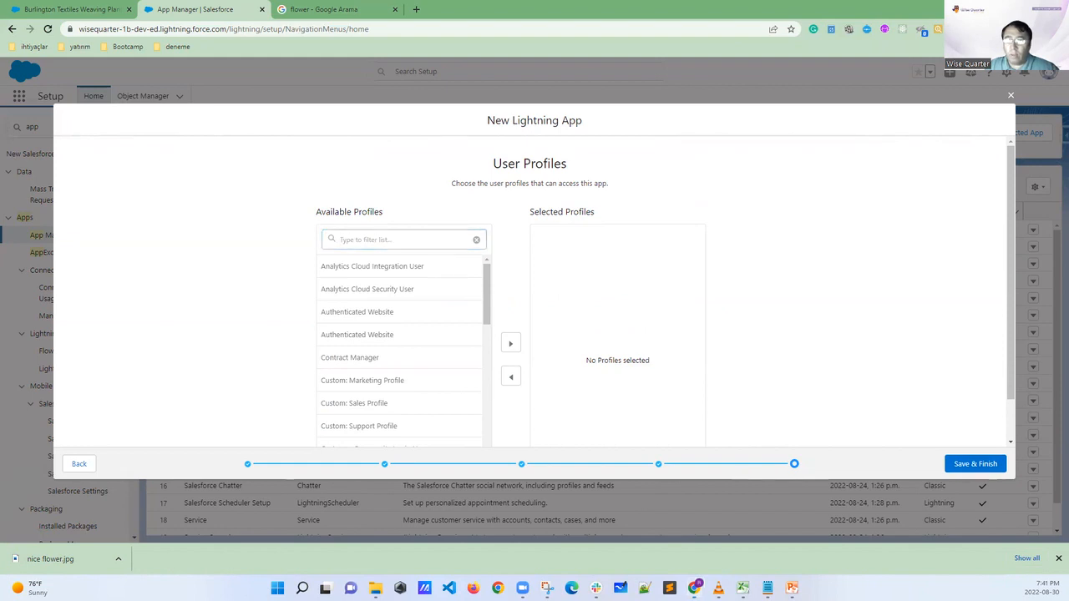
Filter the available profiles by "admin" and add System Administrator to the selected profiles
{"action": "mouse_move", "coordinate": [371, 200]}
{"action": "left_mouse_down"}
{"action": "mouse_move", "coordinate": [349, 199]}
{"action": "mouse_move", "coordinate": [311, 227]}
{"action": "mouse_move", "coordinate": [386, 232]}
{"action": "mouse_move", "coordinate": [352, 206]}
{"action": "left_mouse_up"}
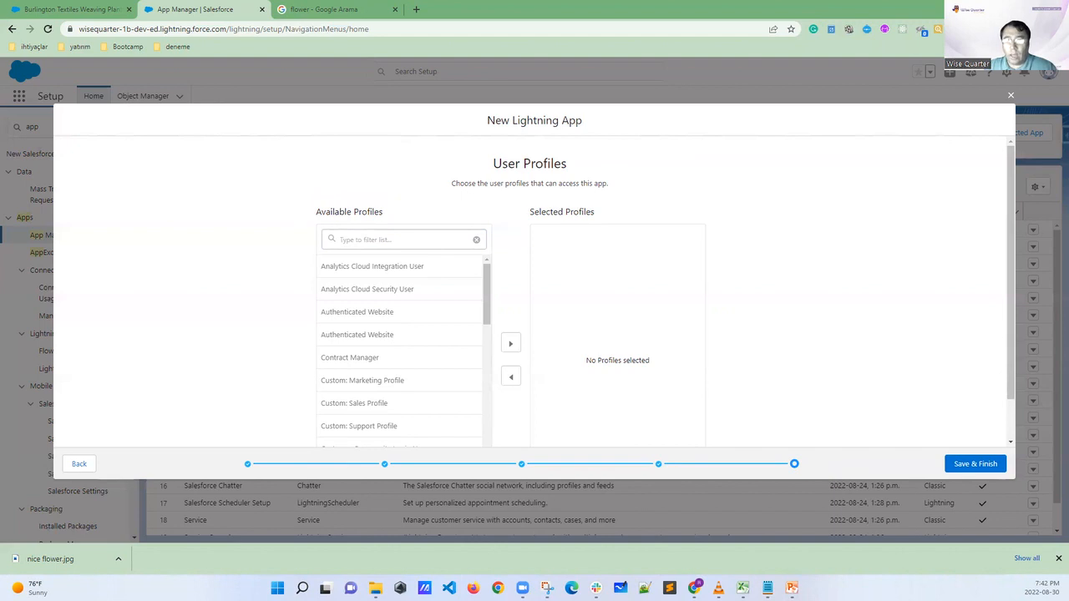
{"action": "left_click", "coordinate": [338, 240]}
{"action": "type", "text": "admin"}
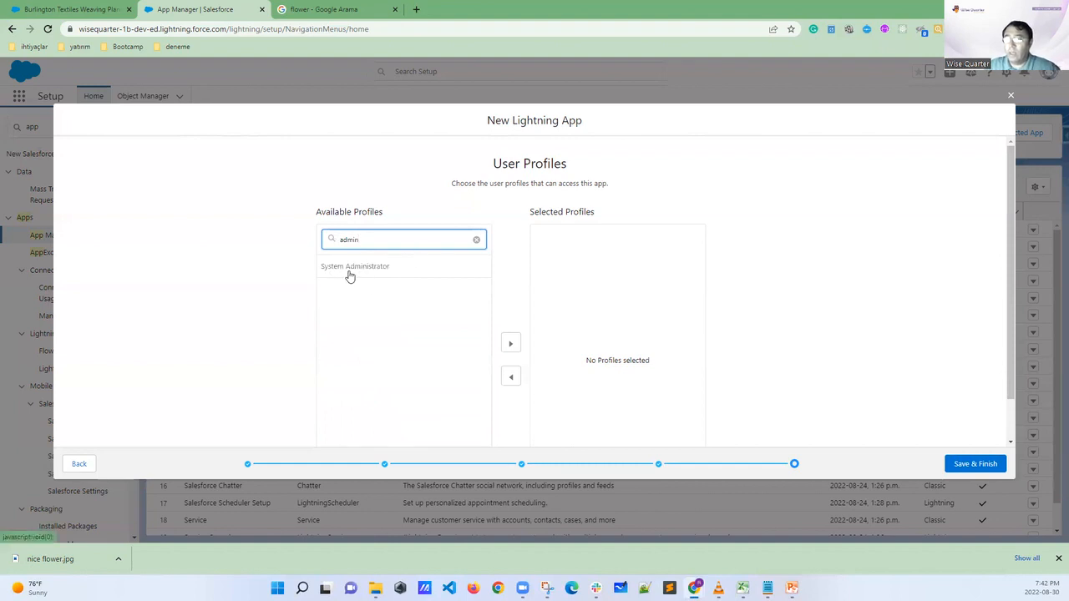
{"action": "scroll", "coordinate": [343, 274], "scroll_direction": "down", "scroll_amount": 1}
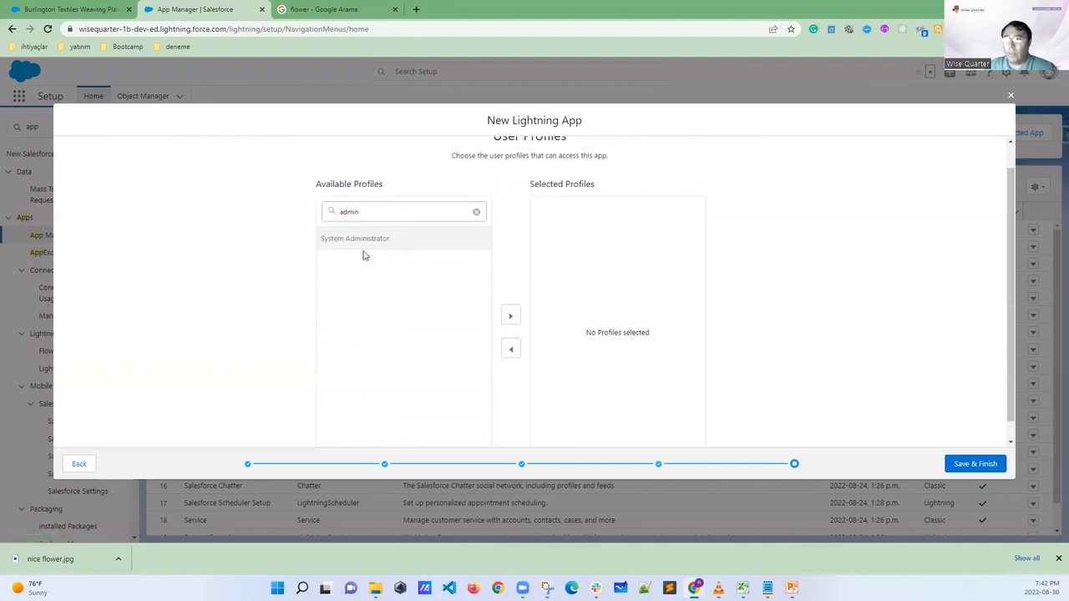
{"action": "left_click", "coordinate": [372, 241]}
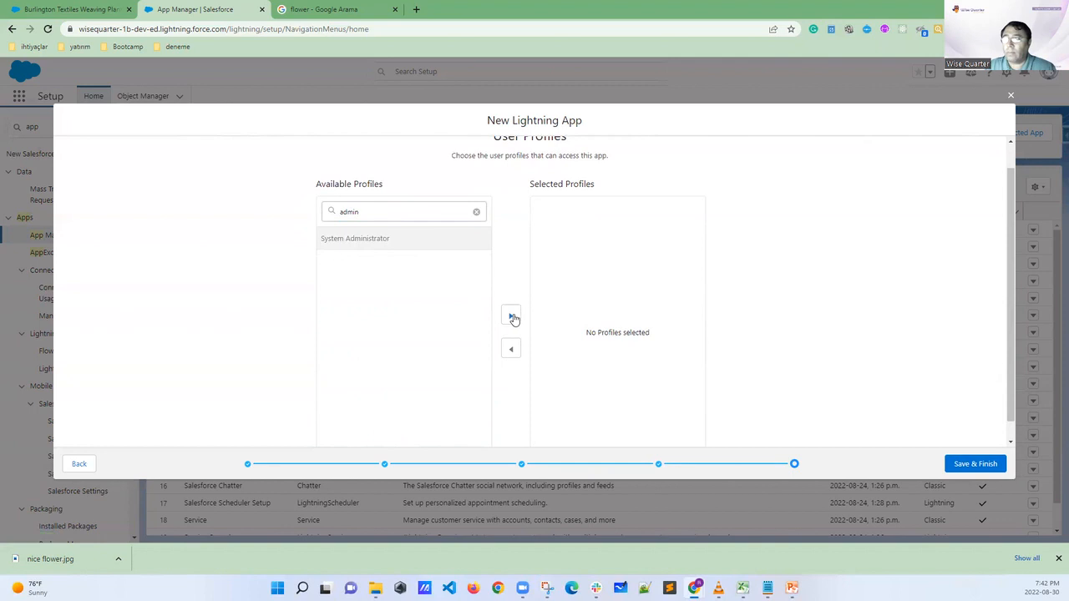
{"action": "left_click", "coordinate": [512, 317]}
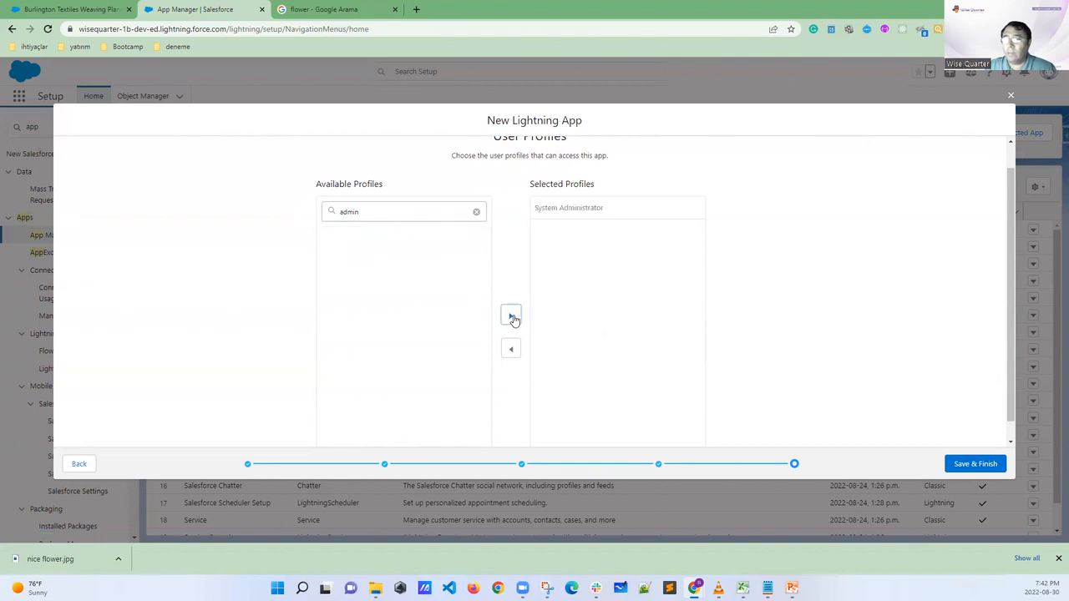
Filter the profiles by "stan", add Standard User to the selected profiles, and circle it briefly before clearing the annotation
{"action": "left_click_drag", "start_coordinate": [365, 211], "coordinate": [289, 215]}
{"action": "key", "text": "BackSpace"}
{"action": "type", "text": "atan"}
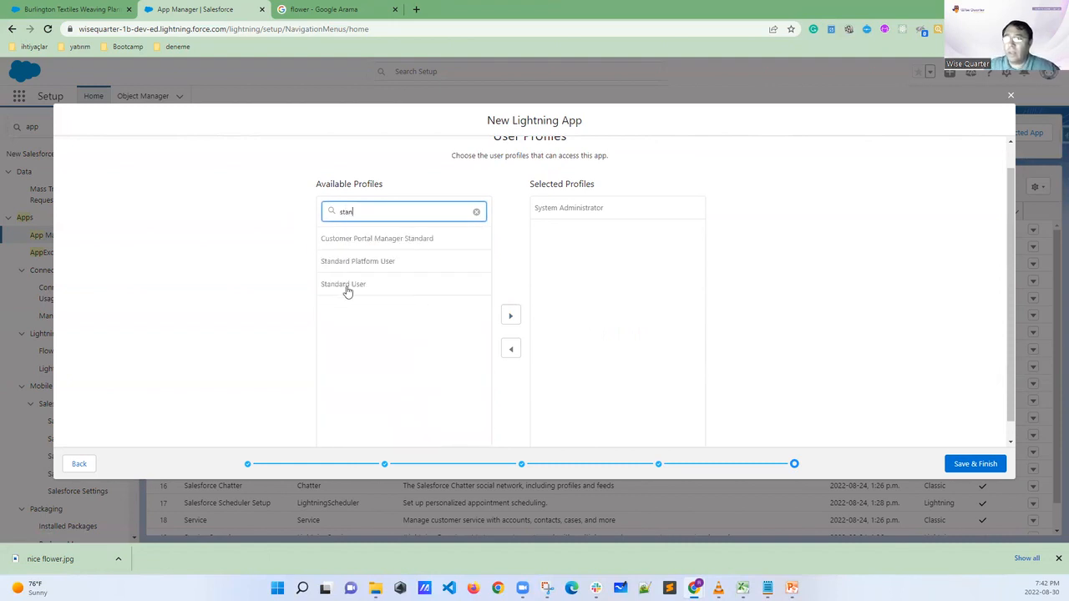
{"action": "left_click", "coordinate": [346, 290]}
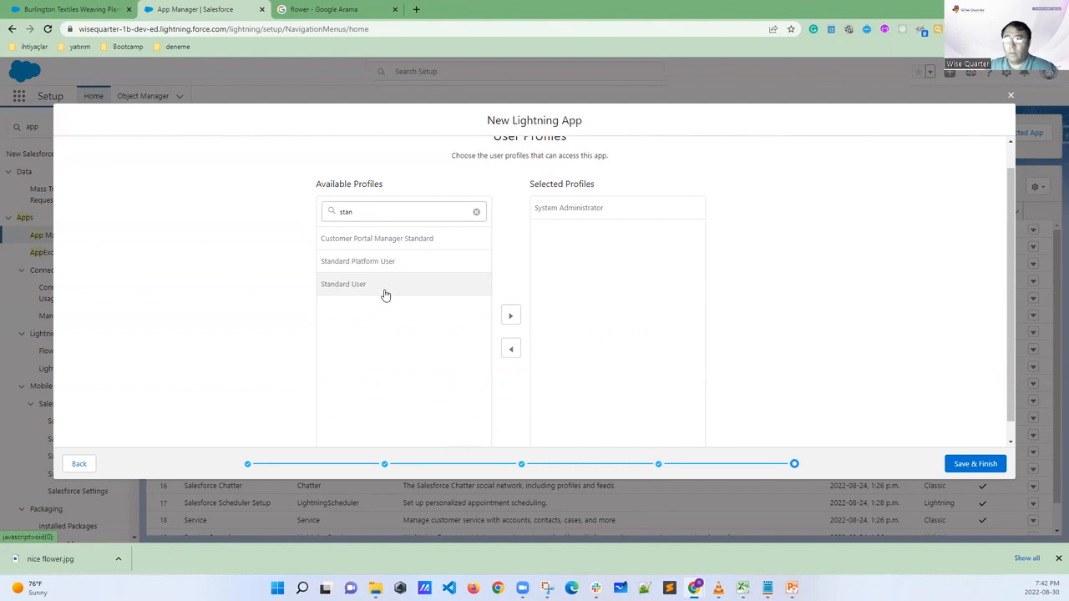
{"action": "left_click", "coordinate": [512, 317]}
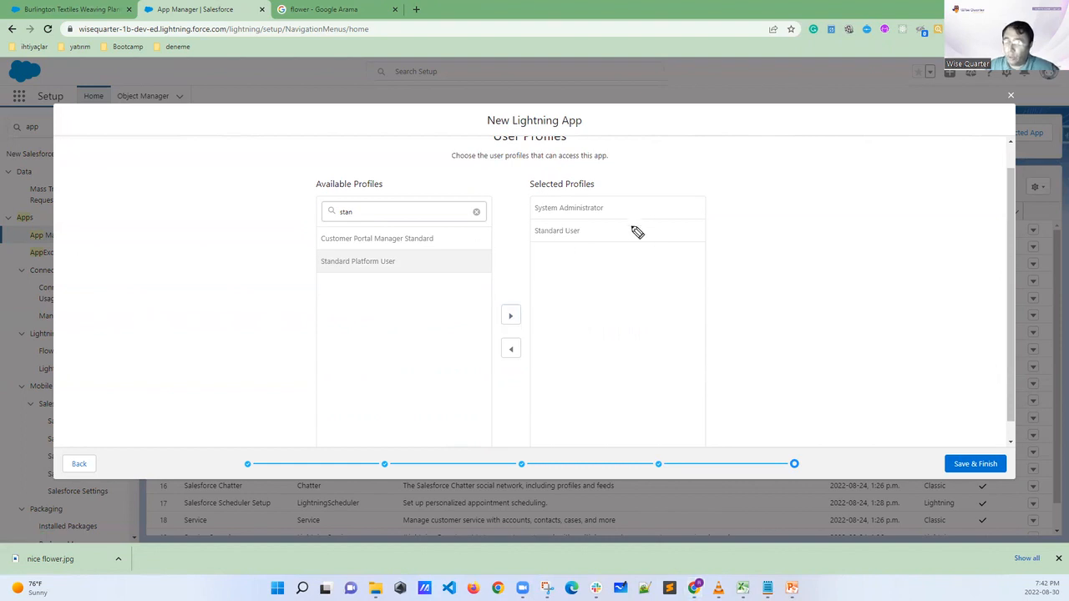
{"action": "mouse_move", "coordinate": [589, 229]}
{"action": "left_mouse_down"}
{"action": "mouse_move", "coordinate": [559, 218]}
{"action": "mouse_move", "coordinate": [526, 239]}
{"action": "mouse_move", "coordinate": [568, 259]}
{"action": "mouse_move", "coordinate": [589, 230]}
{"action": "left_mouse_up"}
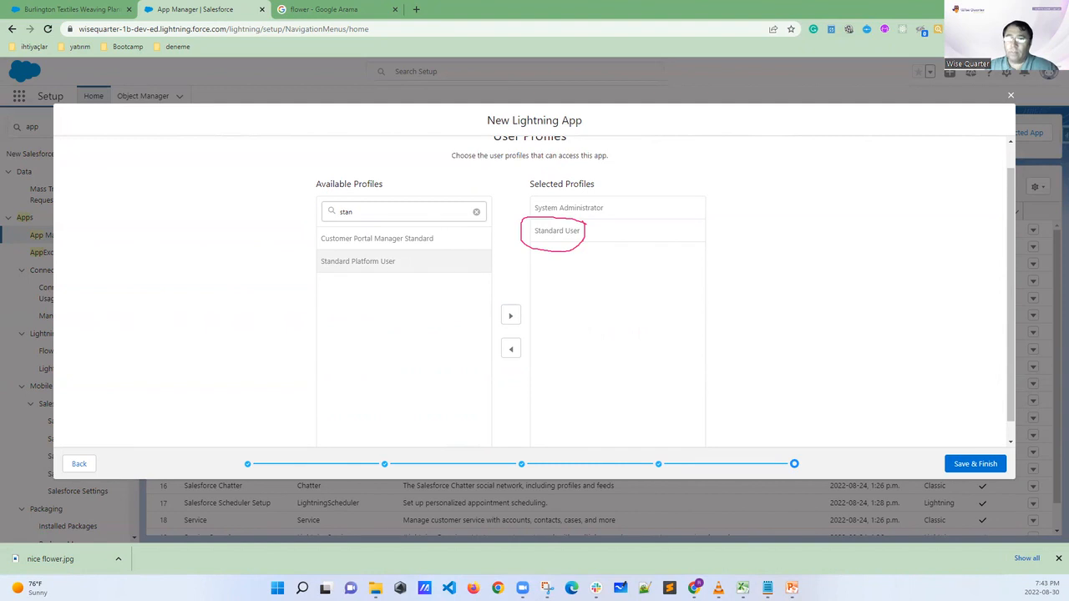
{"action": "key", "text": "Escape"}
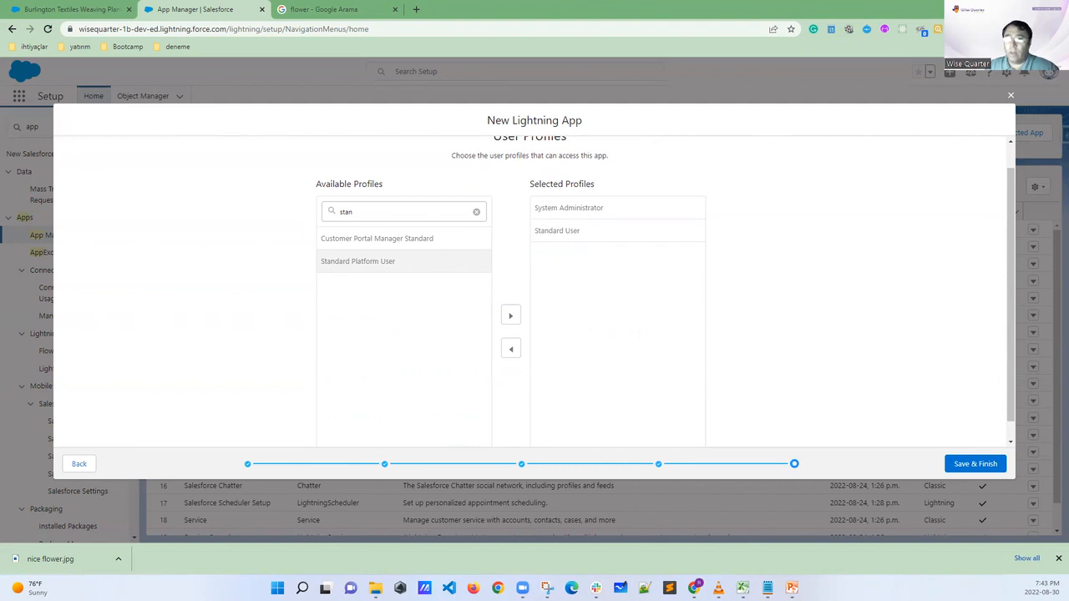
Switch to the PowerPoint slide "YOUR SALESFORCE ORG", mark the Service app, Silver Customer and USERS heading, and clear the annotations
{"action": "left_click", "coordinate": [789, 585]}
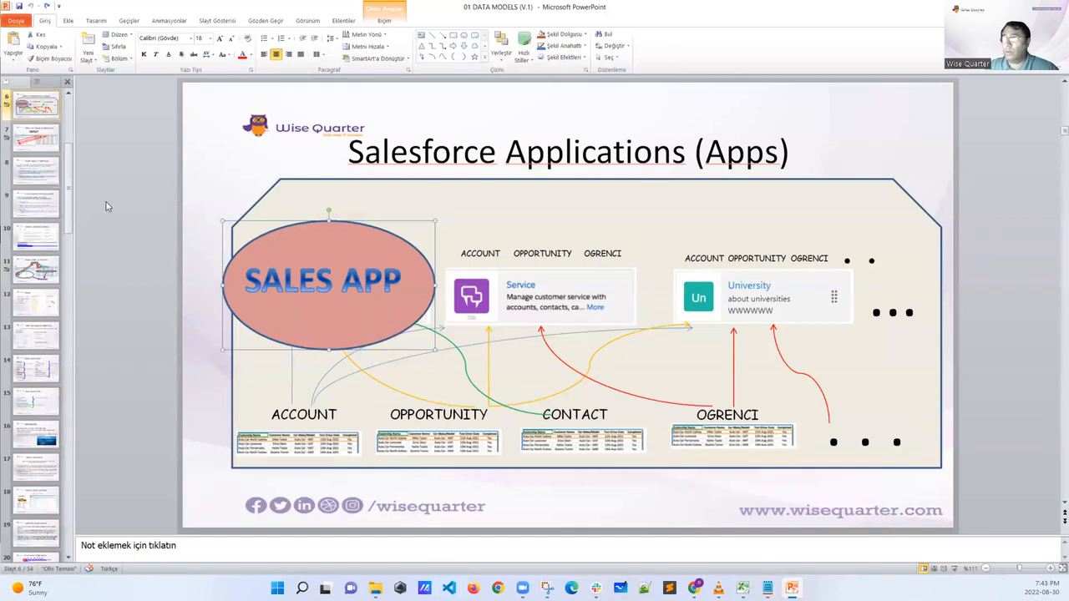
{"action": "left_click_drag", "start_coordinate": [70, 194], "coordinate": [70, 144]}
{"action": "left_click", "coordinate": [37, 177]}
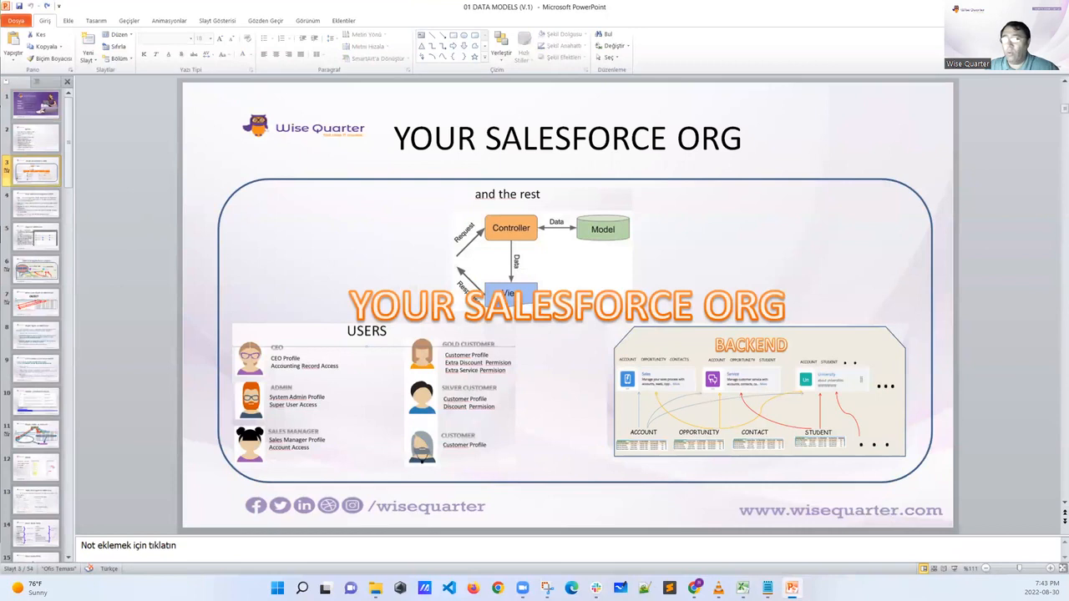
{"action": "left_click_drag", "start_coordinate": [710, 386], "coordinate": [743, 392]}
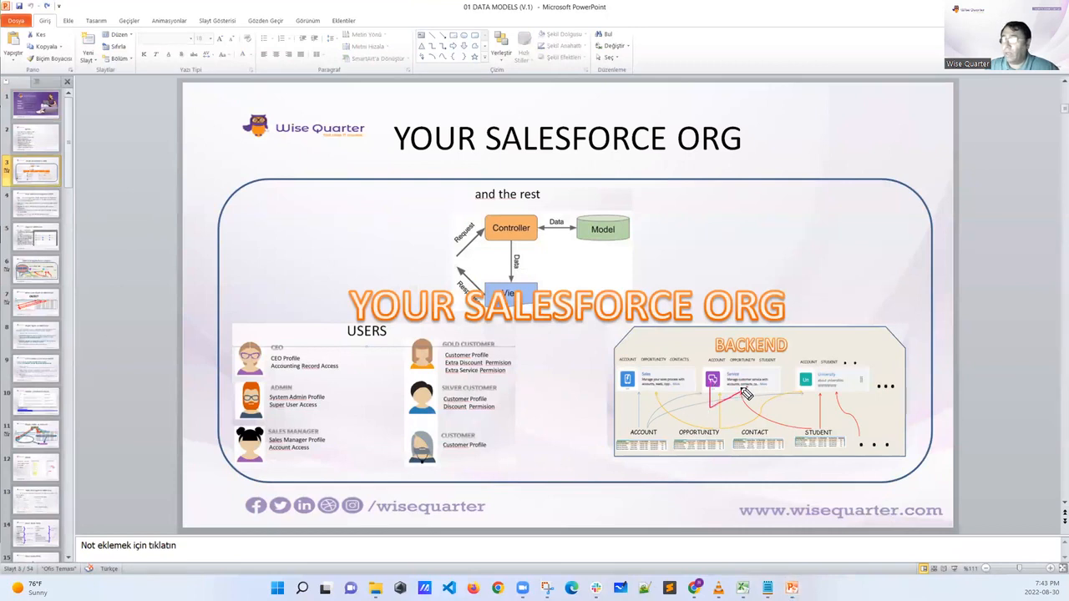
{"action": "left_click_drag", "start_coordinate": [411, 413], "coordinate": [458, 389]}
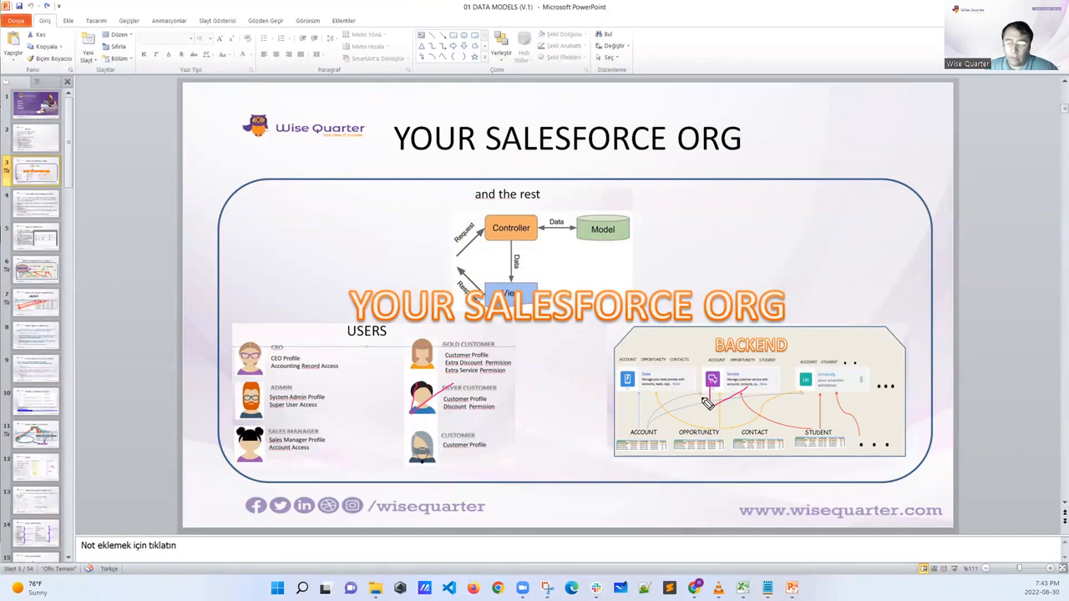
{"action": "mouse_move", "coordinate": [350, 357]}
{"action": "left_mouse_down"}
{"action": "mouse_move", "coordinate": [390, 358]}
{"action": "mouse_move", "coordinate": [351, 315]}
{"action": "mouse_move", "coordinate": [372, 357]}
{"action": "left_mouse_up"}
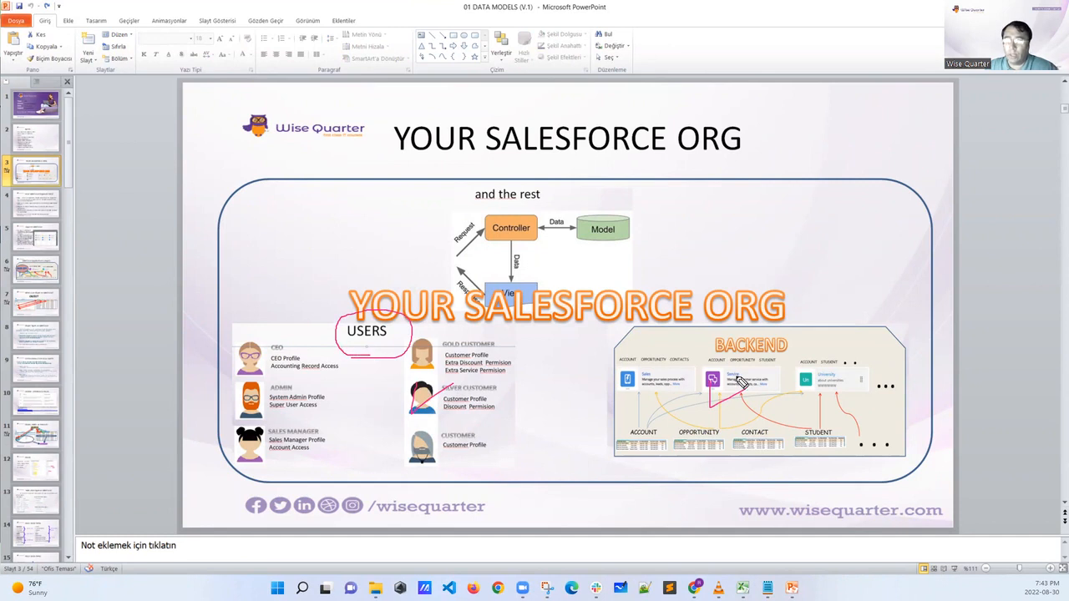
{"action": "key", "text": "e"}
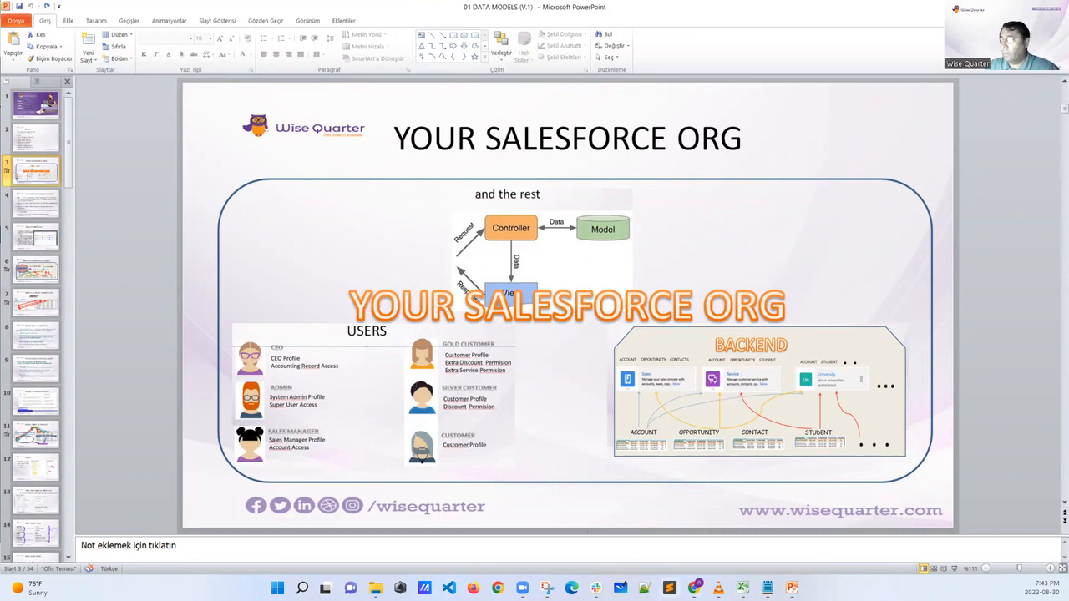
Switch back to the New Lightning App wizard in Chrome, then save and finish the app
{"action": "mouse_move", "coordinate": [688, 589]}
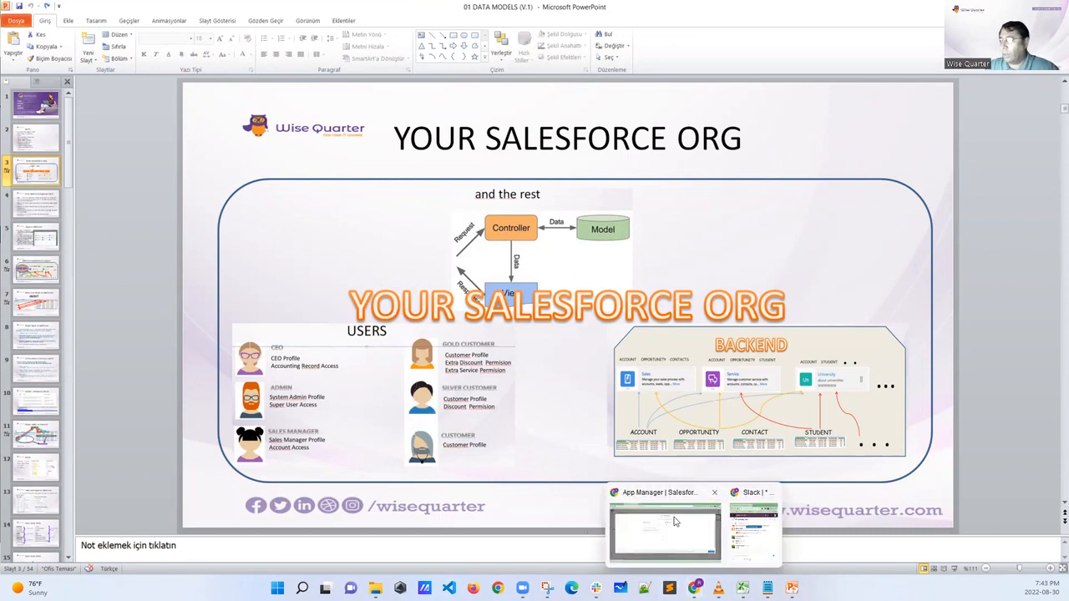
{"action": "left_click", "coordinate": [693, 561]}
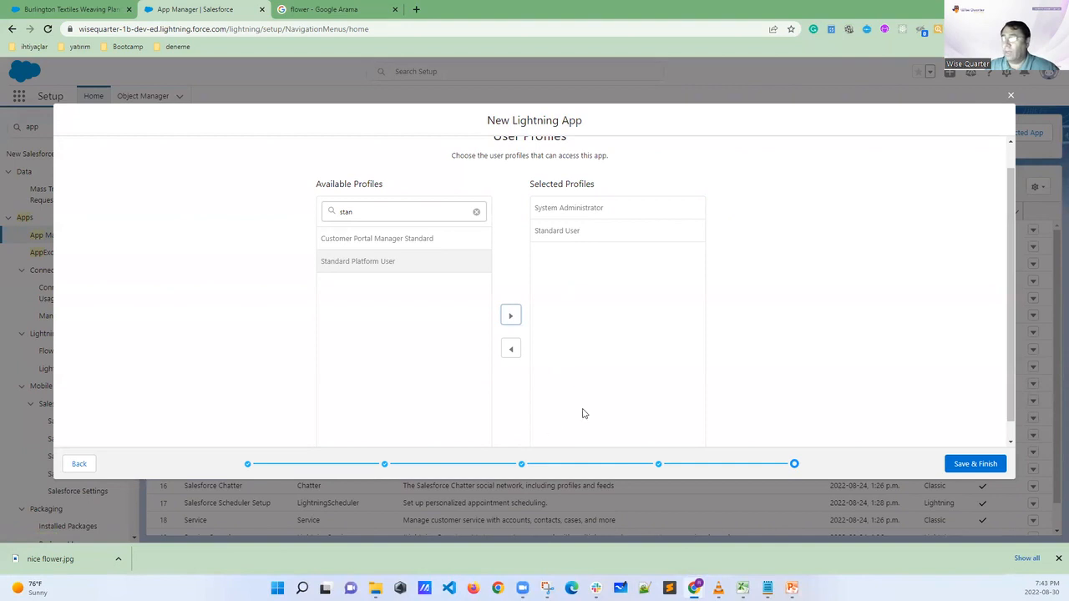
{"action": "left_click", "coordinate": [978, 468]}
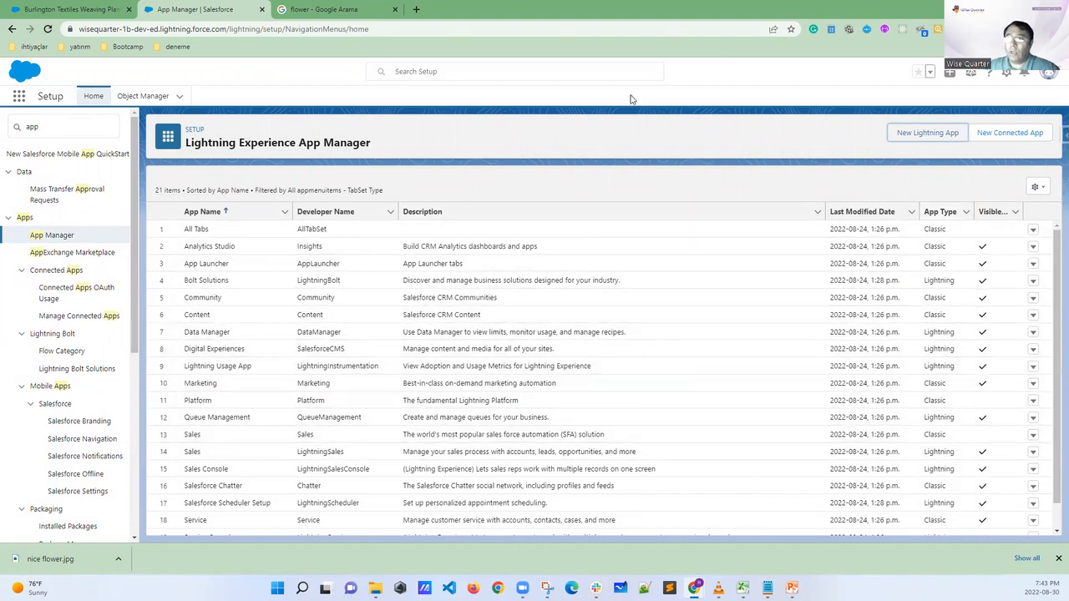
Glance at the Sales opportunity page, then look through the apps listed in the Lightning Experience App Manager
{"action": "left_click", "coordinate": [79, 10]}
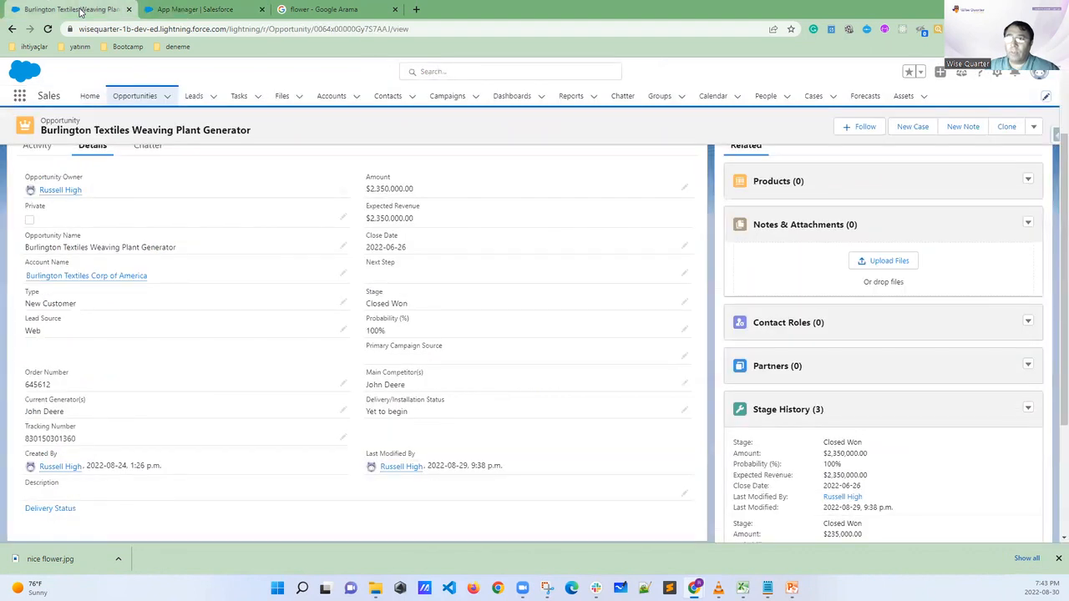
{"action": "left_click", "coordinate": [195, 9]}
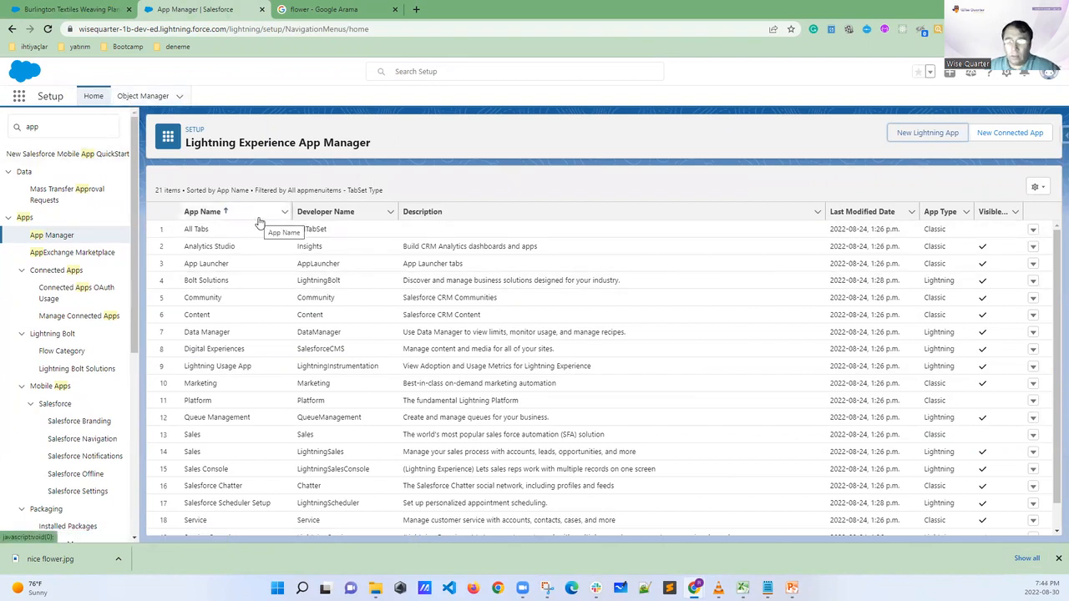
{"action": "scroll", "coordinate": [272, 307], "scroll_direction": "down", "scroll_amount": 1}
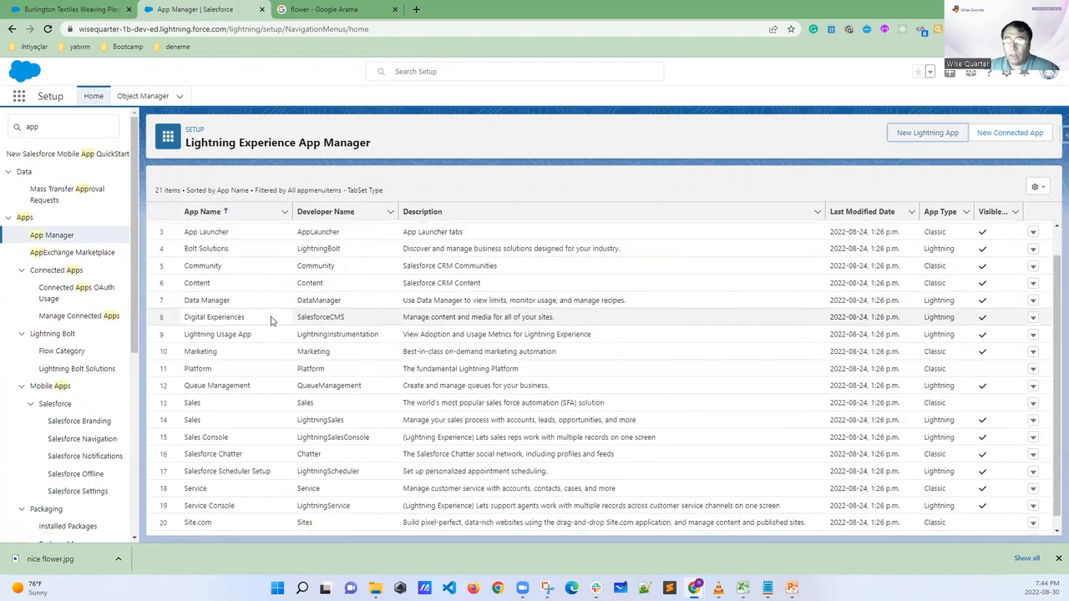
Return to the Burlington Textiles Weaving Plant Generator opportunity and reload the page to refresh the app list
{"action": "left_click", "coordinate": [67, 10]}
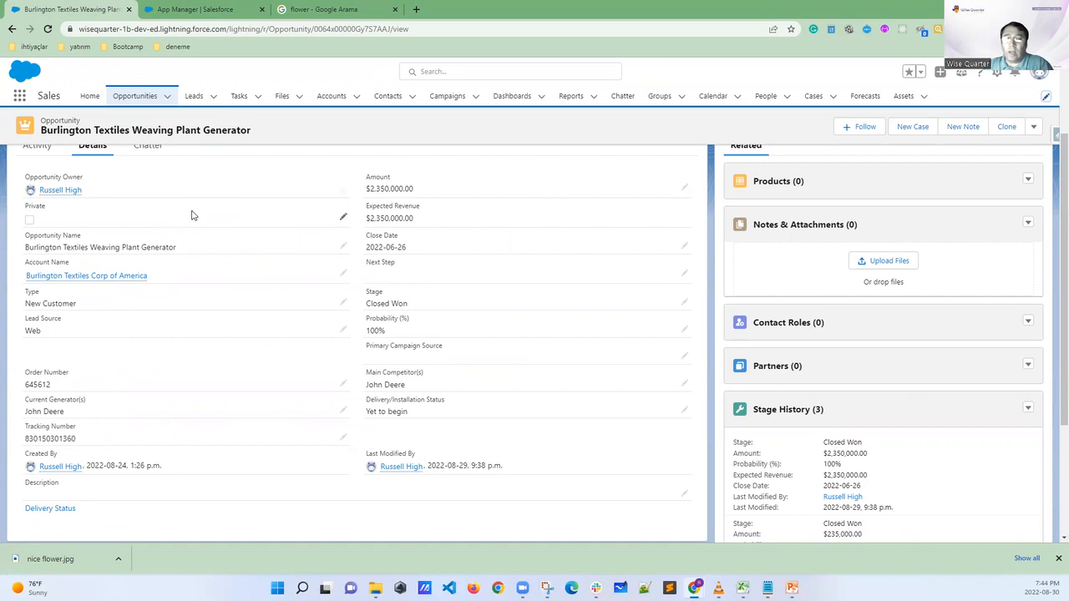
{"action": "left_click", "coordinate": [20, 96]}
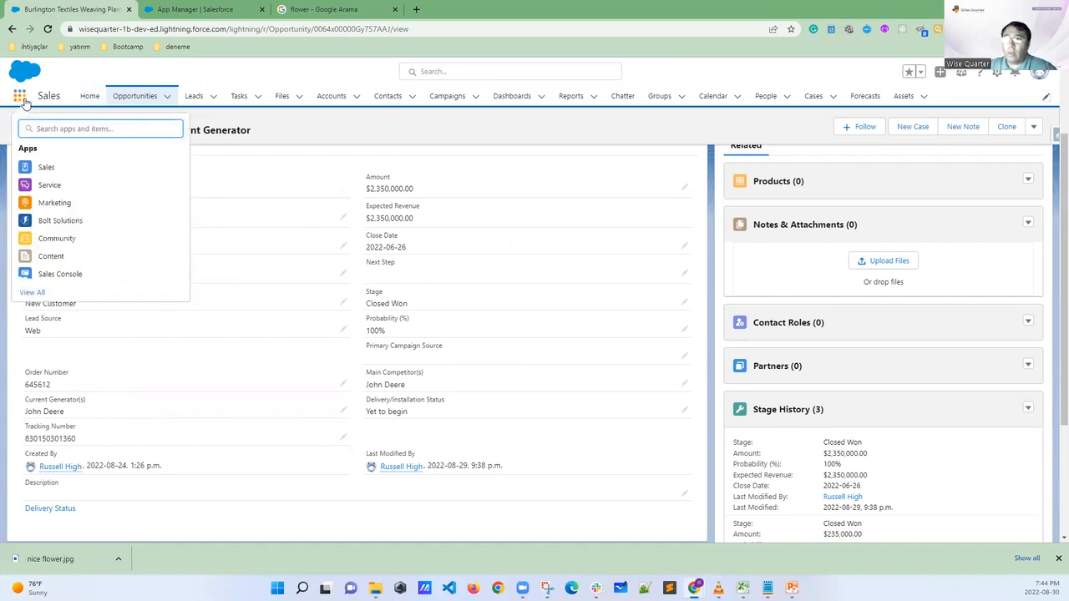
{"action": "left_click", "coordinate": [47, 29]}
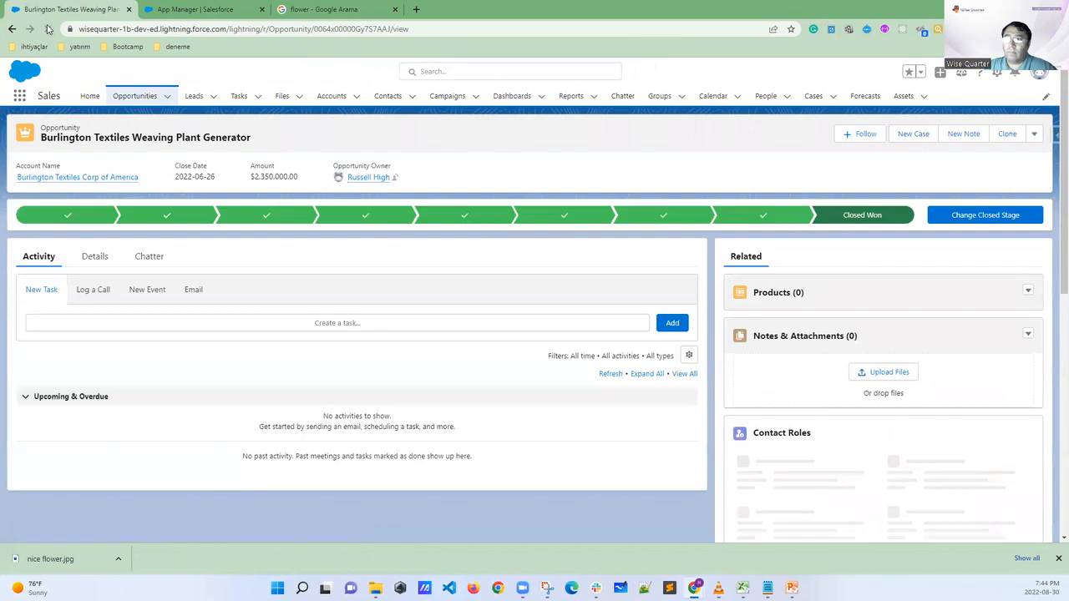
Open the full App Launcher list and circle the University app
{"action": "left_click", "coordinate": [19, 95]}
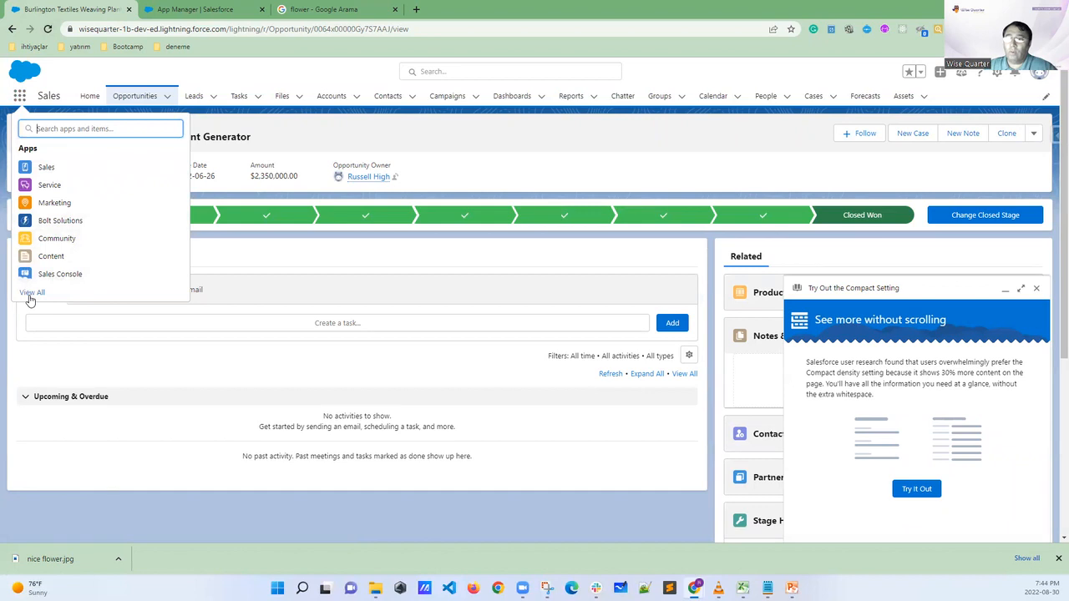
{"action": "left_click", "coordinate": [31, 293]}
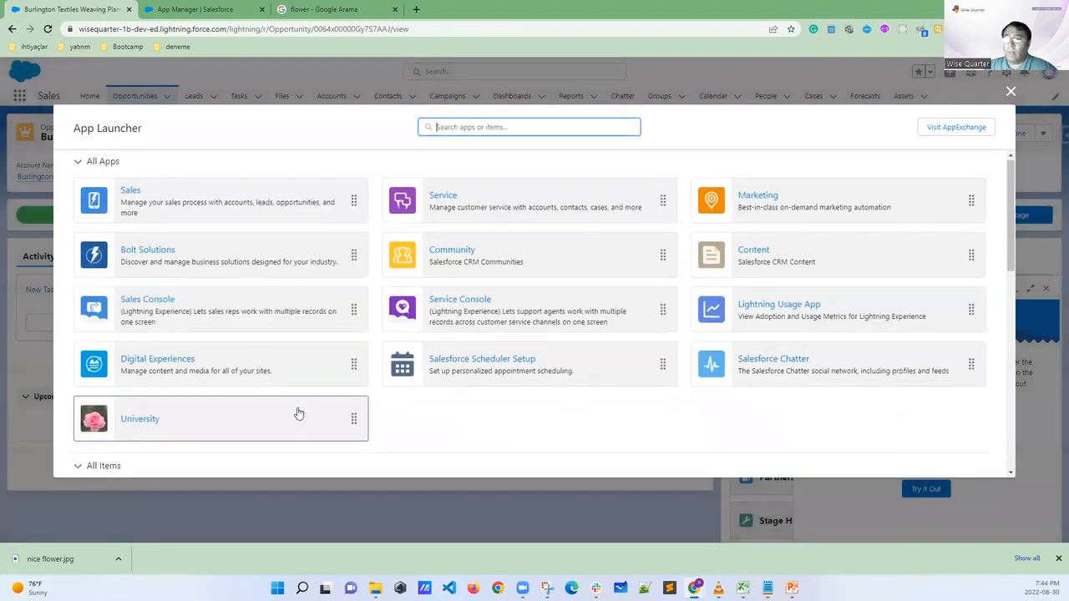
{"action": "scroll", "coordinate": [299, 414], "scroll_direction": "down", "scroll_amount": 1}
{"action": "mouse_move", "coordinate": [135, 343]}
{"action": "left_mouse_down"}
{"action": "mouse_move", "coordinate": [75, 370]}
{"action": "mouse_move", "coordinate": [133, 404]}
{"action": "mouse_move", "coordinate": [203, 363]}
{"action": "mouse_move", "coordinate": [95, 341]}
{"action": "left_mouse_up"}
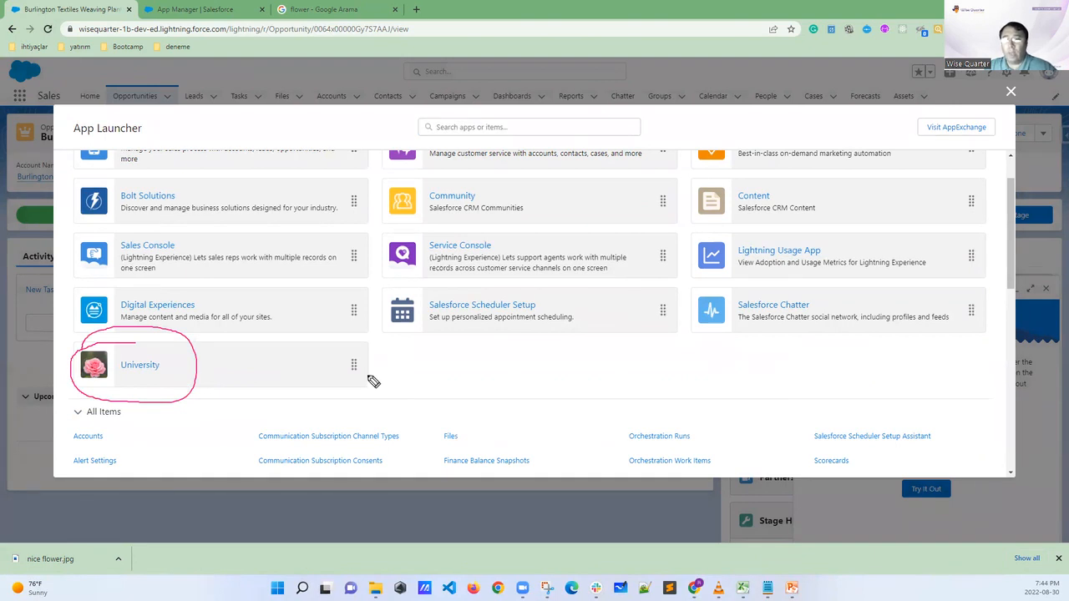
Clear the drawn circle and move the University app to the first position under All Apps in the App Launcher
{"action": "key", "text": "Escape"}
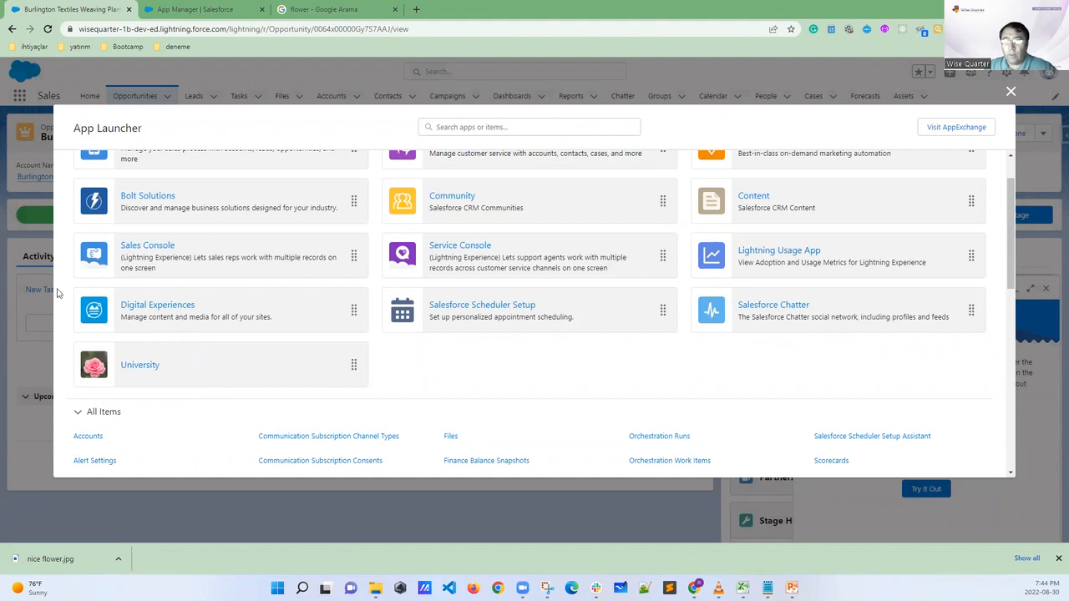
{"action": "scroll", "coordinate": [231, 358], "scroll_direction": "up", "scroll_amount": 1}
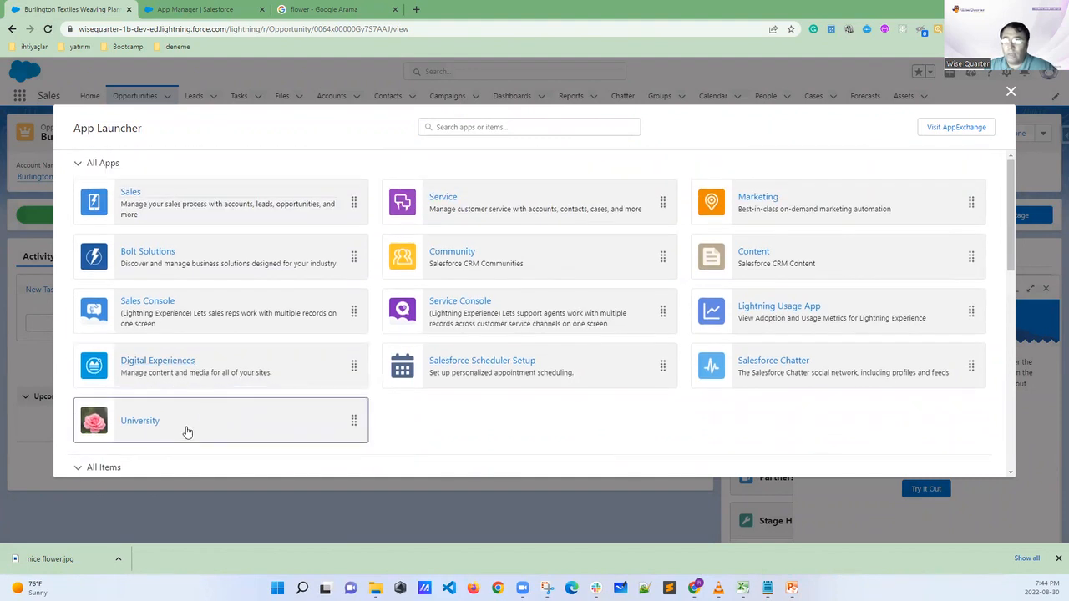
{"action": "left_click_drag", "start_coordinate": [175, 431], "coordinate": [171, 201]}
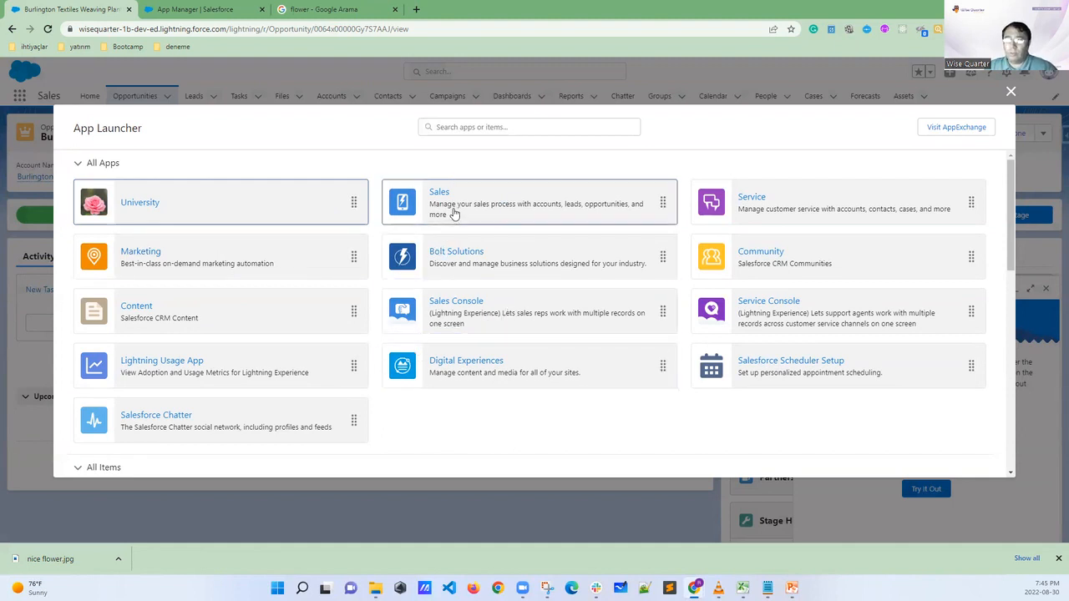
Open the University app and circle its logo and name, as well as the Accounts navigation item
{"action": "left_click", "coordinate": [146, 205]}
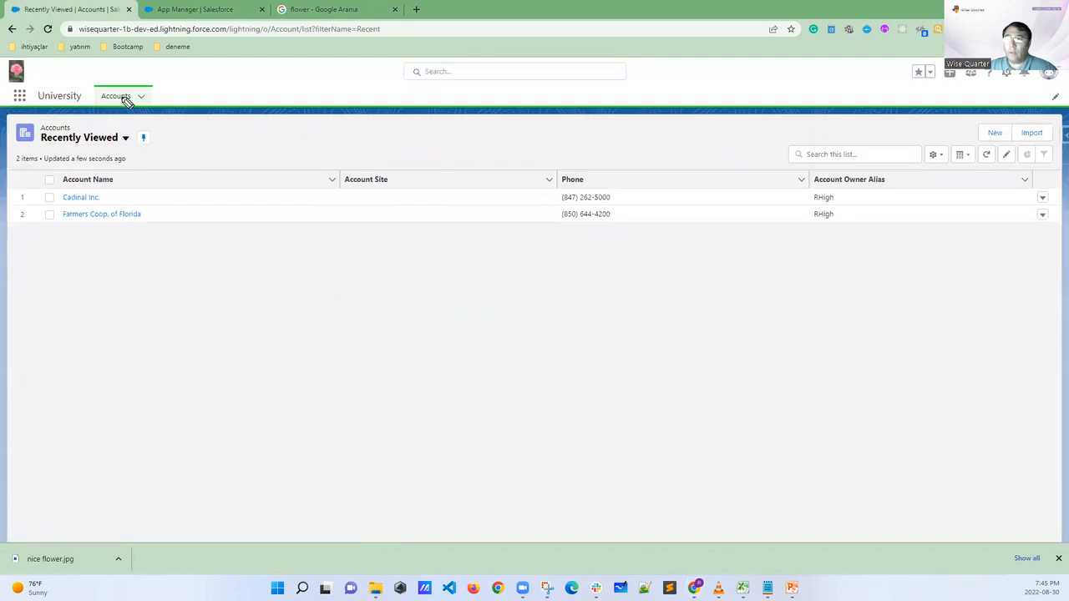
{"action": "mouse_move", "coordinate": [22, 72]}
{"action": "left_mouse_down"}
{"action": "mouse_move", "coordinate": [6, 85]}
{"action": "mouse_move", "coordinate": [51, 122]}
{"action": "mouse_move", "coordinate": [95, 85]}
{"action": "mouse_move", "coordinate": [83, 65]}
{"action": "mouse_move", "coordinate": [34, 59]}
{"action": "left_mouse_up"}
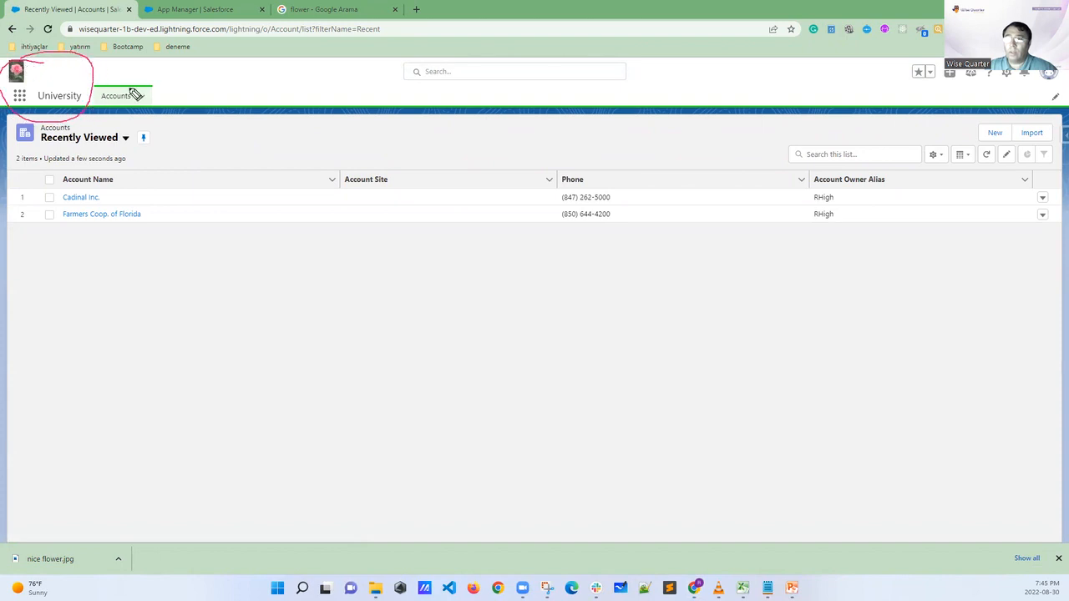
{"action": "mouse_move", "coordinate": [102, 100]}
{"action": "left_mouse_down"}
{"action": "mouse_move", "coordinate": [136, 102]}
{"action": "mouse_move", "coordinate": [122, 87]}
{"action": "left_mouse_up"}
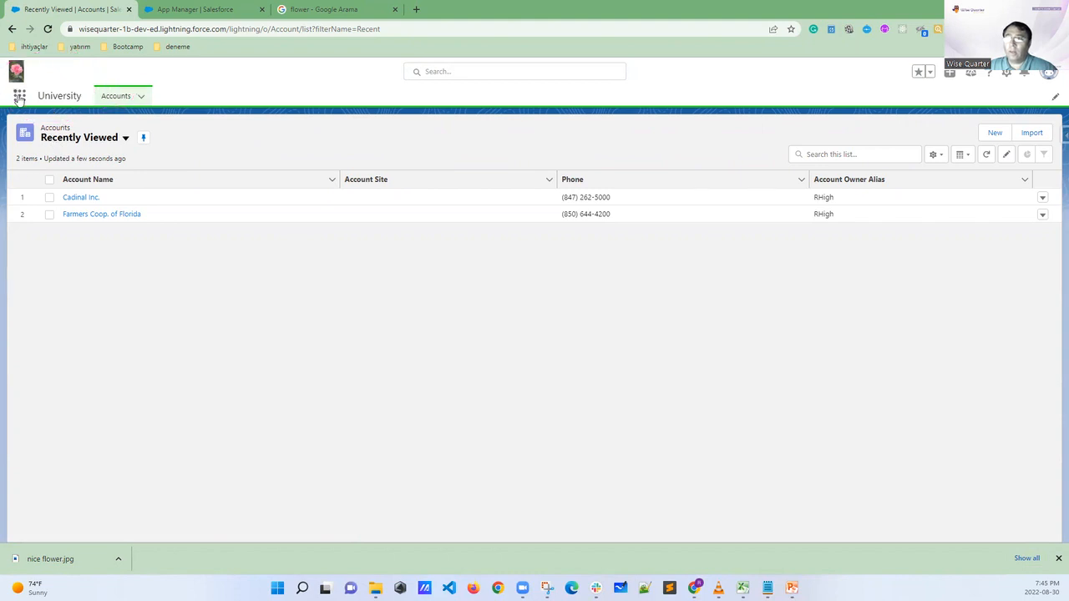
Reopen the full App Launcher list, tick the University app and mark the Marketing, Content and Lightning Usage apps, then erase the marks
{"action": "left_click", "coordinate": [19, 95]}
{"action": "left_click", "coordinate": [37, 291]}
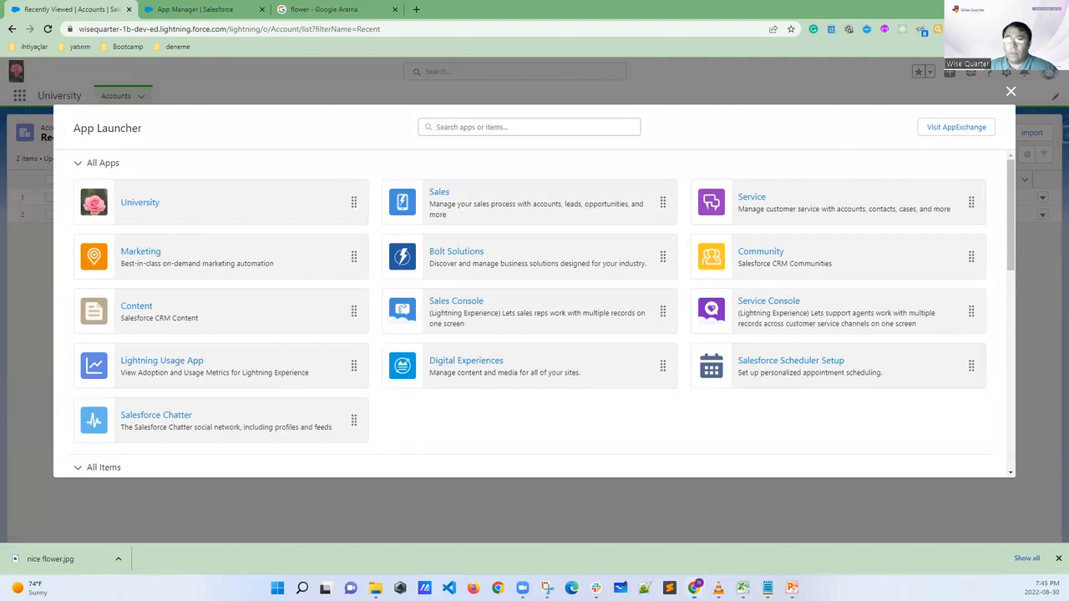
{"action": "mouse_move", "coordinate": [191, 186]}
{"action": "left_mouse_down"}
{"action": "mouse_move", "coordinate": [206, 209]}
{"action": "mouse_move", "coordinate": [235, 185]}
{"action": "left_mouse_up"}
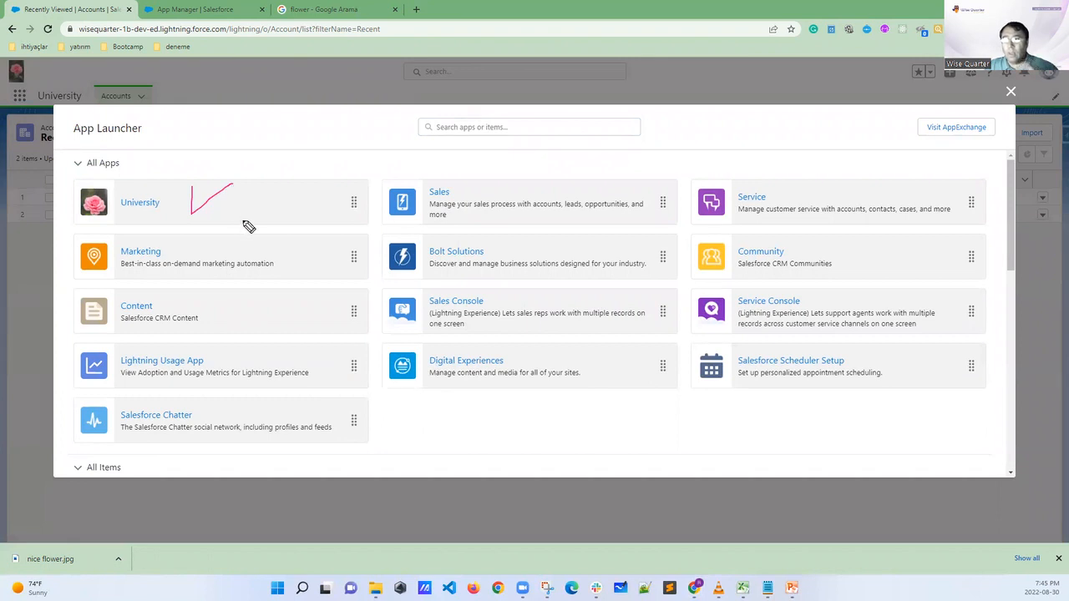
{"action": "left_click_drag", "start_coordinate": [289, 261], "coordinate": [317, 322]}
{"action": "left_click_drag", "start_coordinate": [338, 357], "coordinate": [339, 372]}
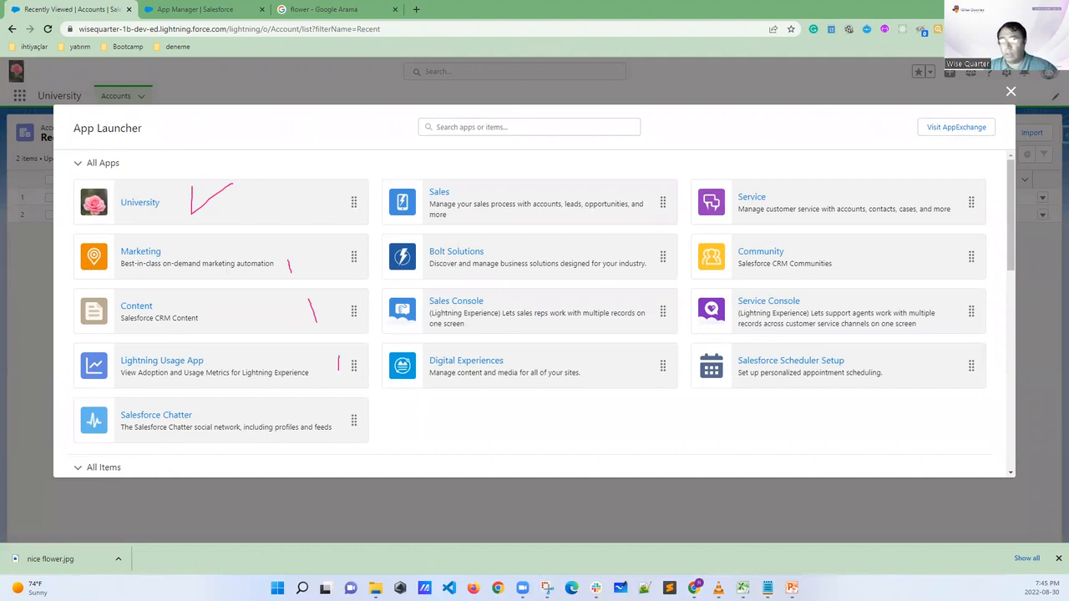
{"action": "key", "text": "Escape"}
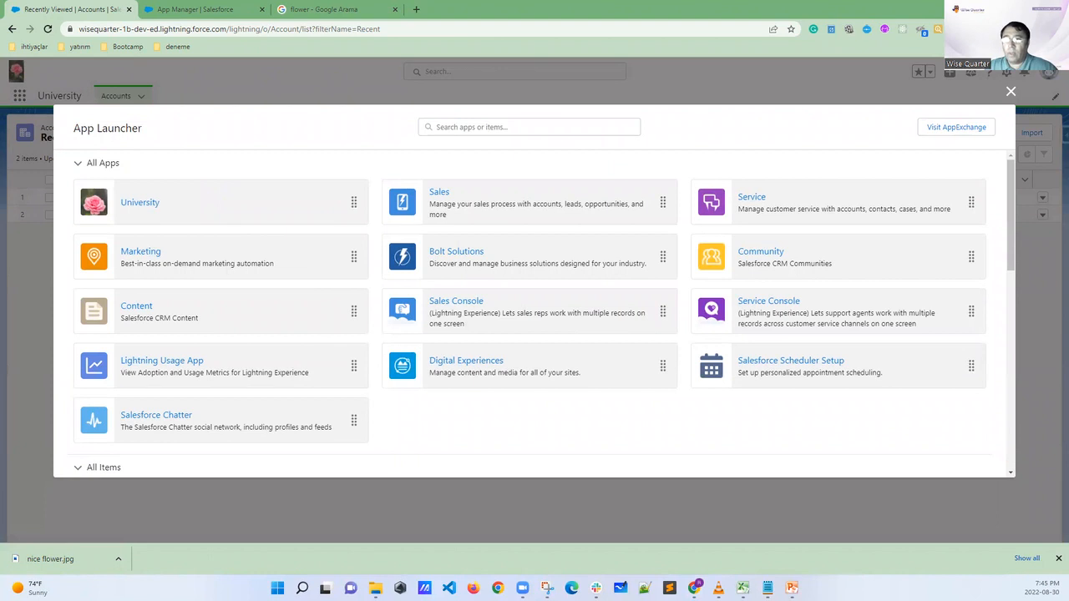
{"action": "mouse_move", "coordinate": [158, 190]}
{"action": "left_mouse_down"}
{"action": "mouse_move", "coordinate": [125, 195]}
{"action": "mouse_move", "coordinate": [157, 210]}
{"action": "mouse_move", "coordinate": [155, 192]}
{"action": "left_mouse_up"}
{"action": "key", "text": "Escape"}
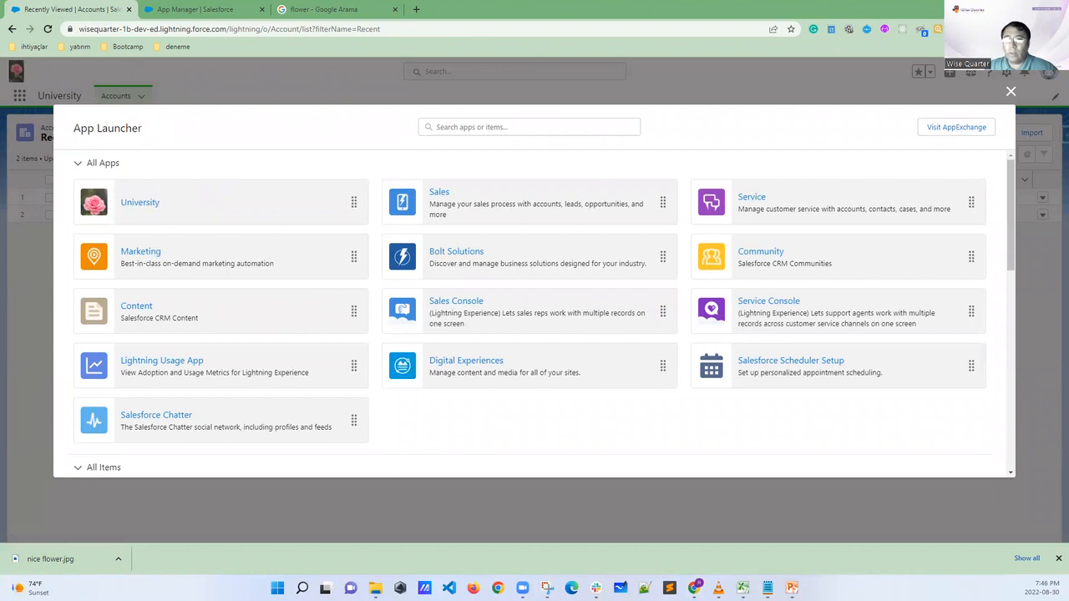
Open the University app, circle its name and annotate Accounts with the handwritten label TAB, then clear the drawings
{"action": "left_click", "coordinate": [140, 207]}
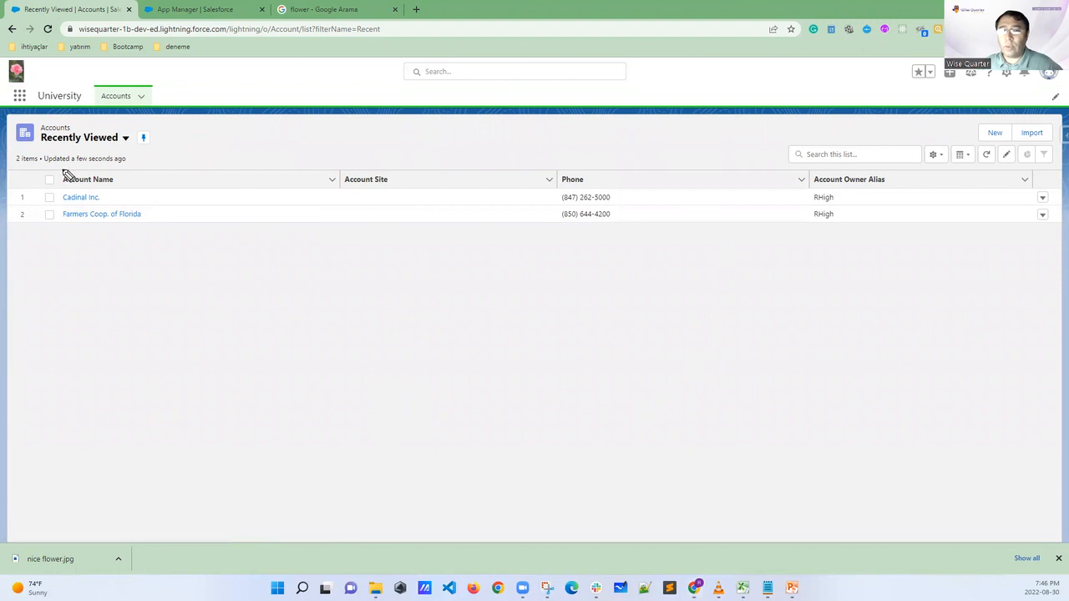
{"action": "mouse_move", "coordinate": [60, 87]}
{"action": "left_mouse_down"}
{"action": "mouse_move", "coordinate": [35, 94]}
{"action": "mouse_move", "coordinate": [56, 107]}
{"action": "mouse_move", "coordinate": [85, 99]}
{"action": "mouse_move", "coordinate": [42, 91]}
{"action": "left_mouse_up"}
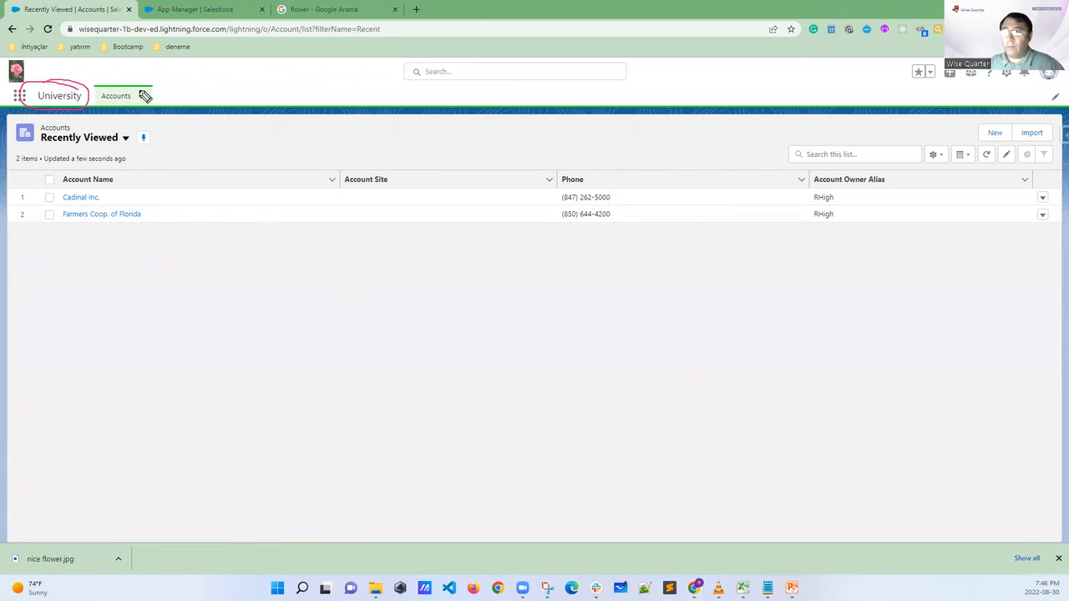
{"action": "mouse_move", "coordinate": [137, 99]}
{"action": "left_mouse_down"}
{"action": "mouse_move", "coordinate": [105, 84]}
{"action": "mouse_move", "coordinate": [99, 107]}
{"action": "mouse_move", "coordinate": [134, 106]}
{"action": "mouse_move", "coordinate": [142, 69]}
{"action": "mouse_move", "coordinate": [165, 76]}
{"action": "left_mouse_up"}
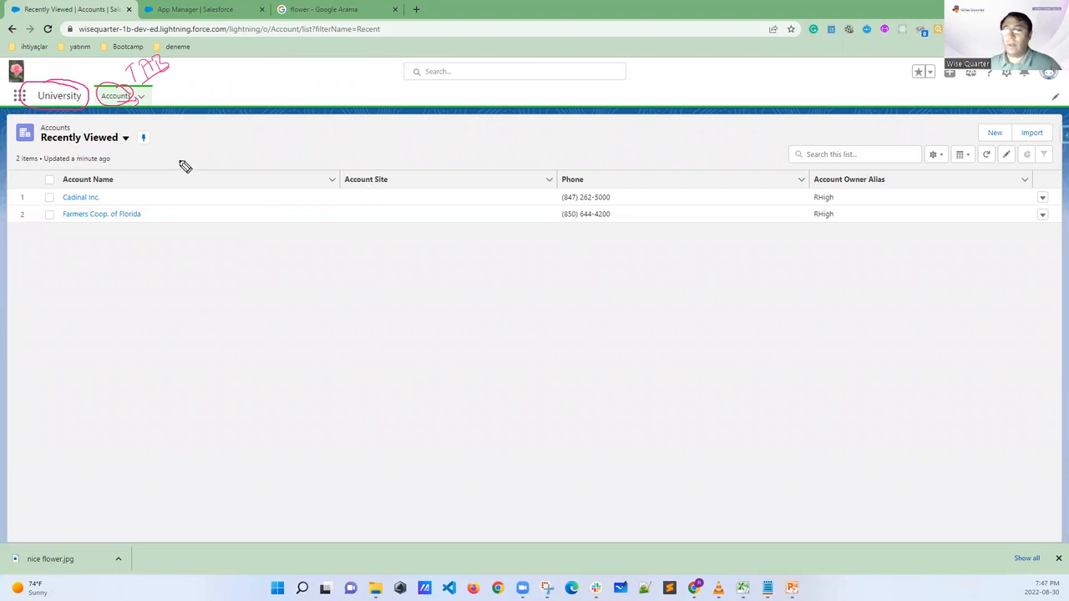
{"action": "key", "text": "Escape"}
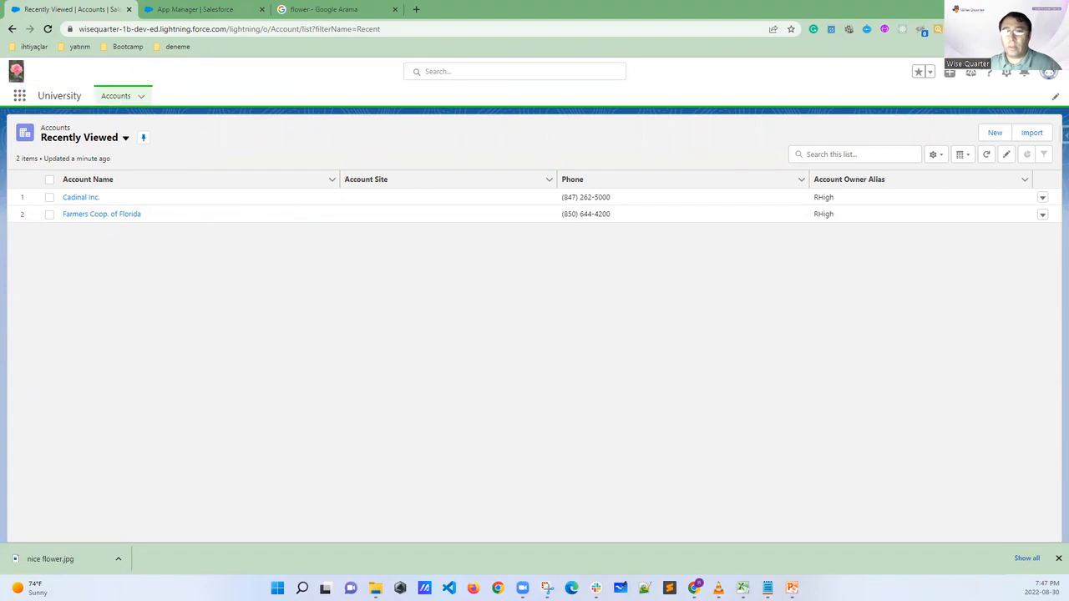
Switch the Accounts list view to All Accounts and pin it as the default list
{"action": "left_click", "coordinate": [84, 141]}
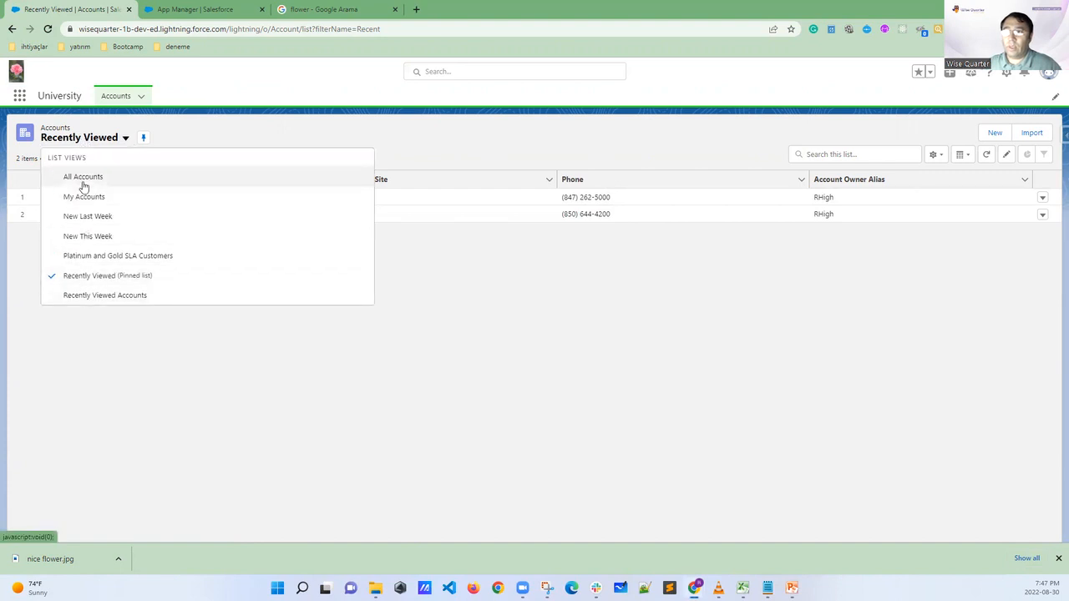
{"action": "left_click", "coordinate": [83, 178]}
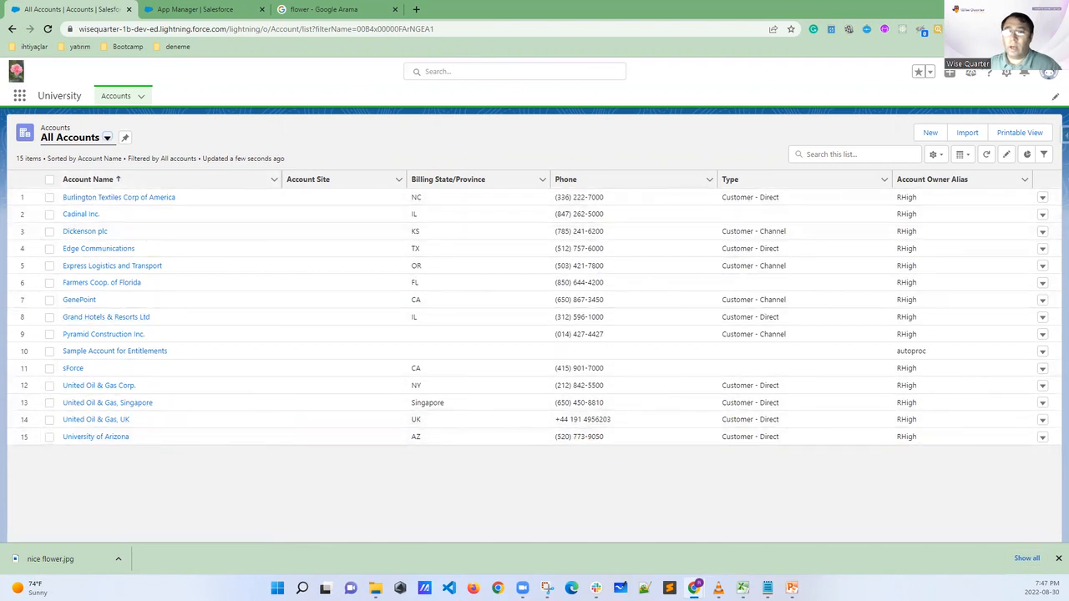
{"action": "mouse_move", "coordinate": [135, 133]}
{"action": "left_mouse_down"}
{"action": "mouse_move", "coordinate": [113, 130]}
{"action": "mouse_move", "coordinate": [131, 150]}
{"action": "mouse_move", "coordinate": [141, 132]}
{"action": "mouse_move", "coordinate": [132, 125]}
{"action": "left_mouse_up"}
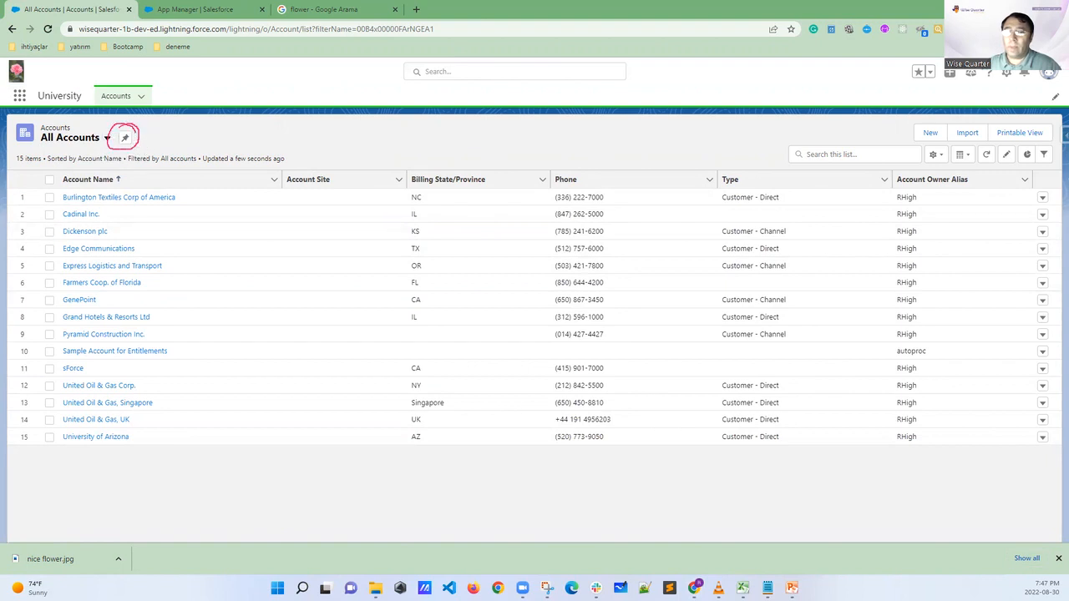
{"action": "key", "text": "ctrl+z"}
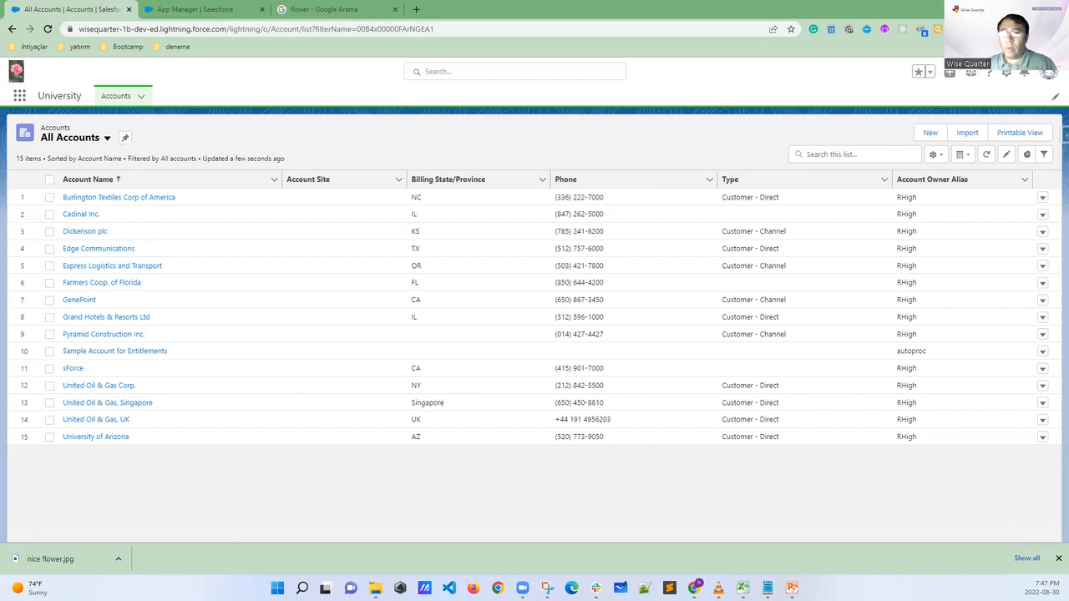
{"action": "left_click", "coordinate": [124, 138]}
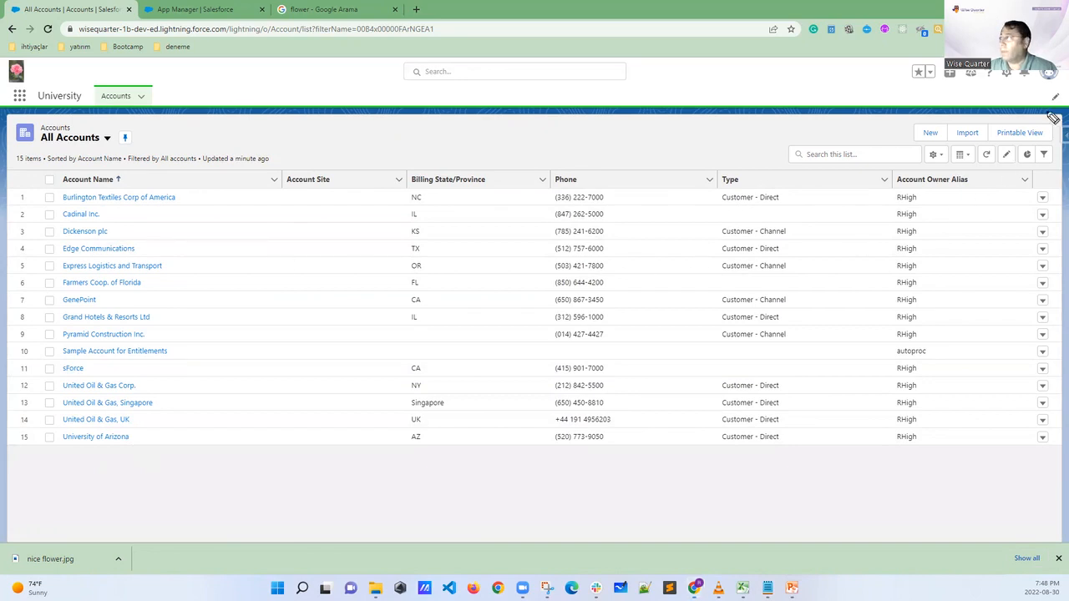
Circle the University navigation bar's edit pencil, draw an arrow from it, and clear the annotation
{"action": "mouse_move", "coordinate": [1059, 91]}
{"action": "left_mouse_down"}
{"action": "mouse_move", "coordinate": [1051, 127]}
{"action": "mouse_move", "coordinate": [1053, 85]}
{"action": "mouse_move", "coordinate": [1042, 123]}
{"action": "mouse_move", "coordinate": [968, 198]}
{"action": "mouse_move", "coordinate": [995, 207]}
{"action": "left_mouse_up"}
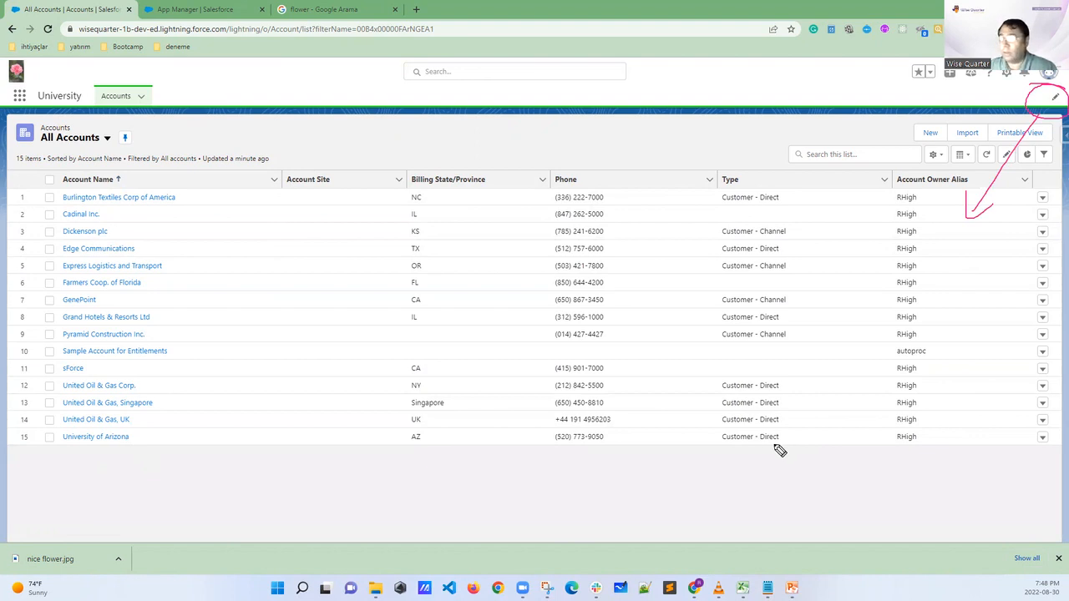
{"action": "key", "text": "Escape"}
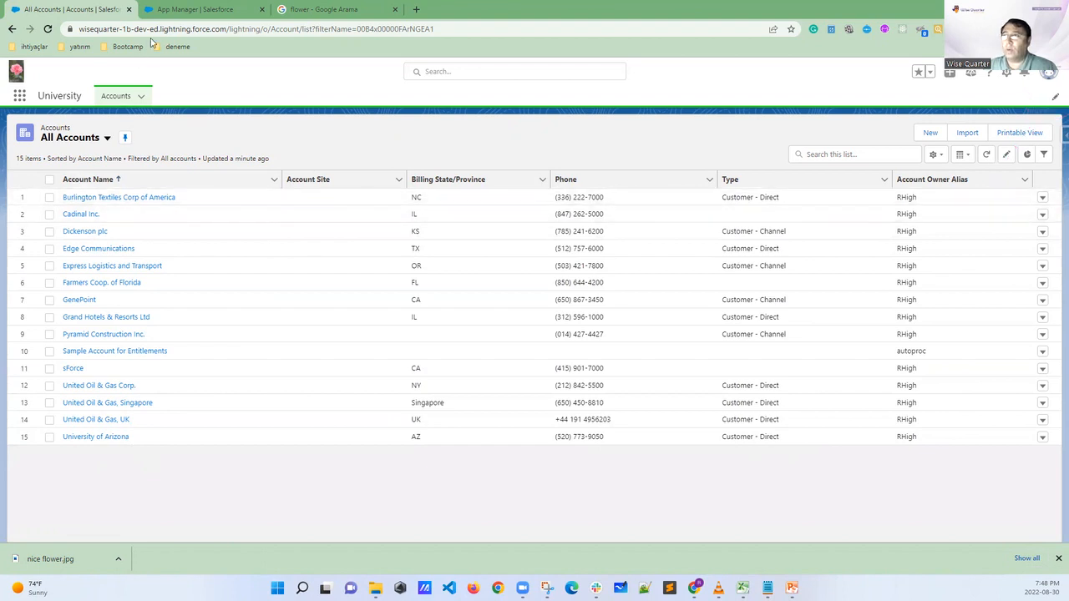
Return to the Lightning Experience App Manager, find the University app in the list and circle it
{"action": "left_click", "coordinate": [179, 20]}
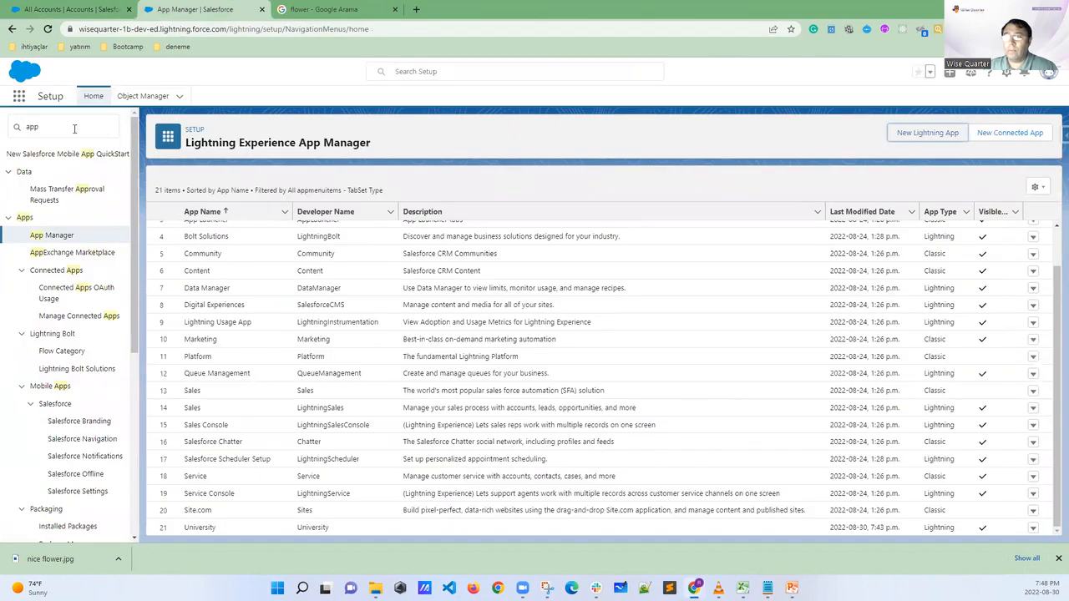
{"action": "left_click", "coordinate": [45, 127]}
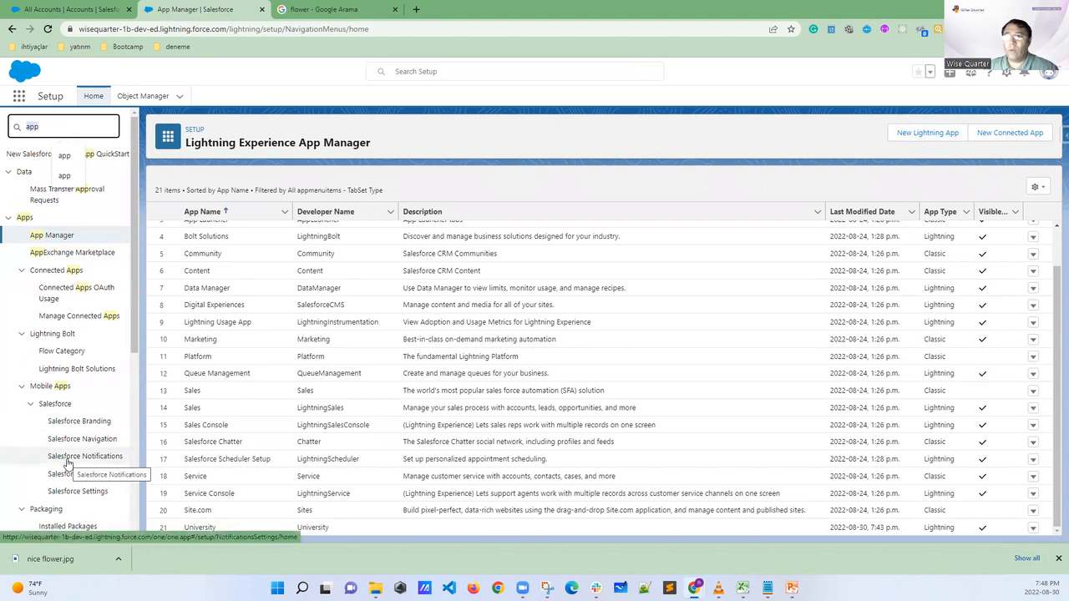
{"action": "left_click", "coordinate": [63, 237]}
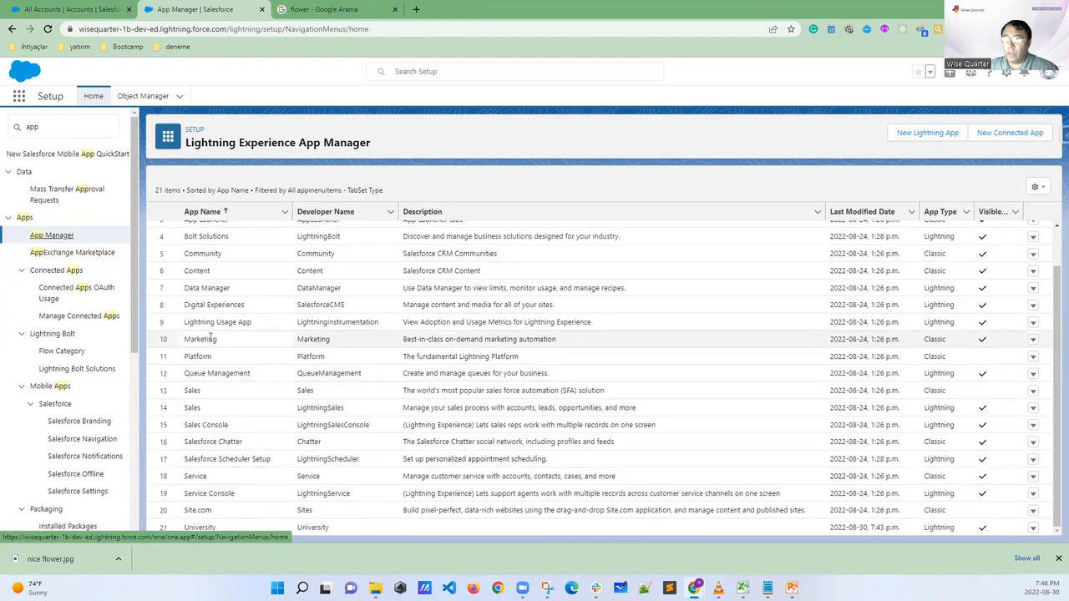
{"action": "scroll", "coordinate": [217, 309], "scroll_direction": "up", "scroll_amount": 1}
{"action": "scroll", "coordinate": [216, 305], "scroll_direction": "down", "scroll_amount": 1}
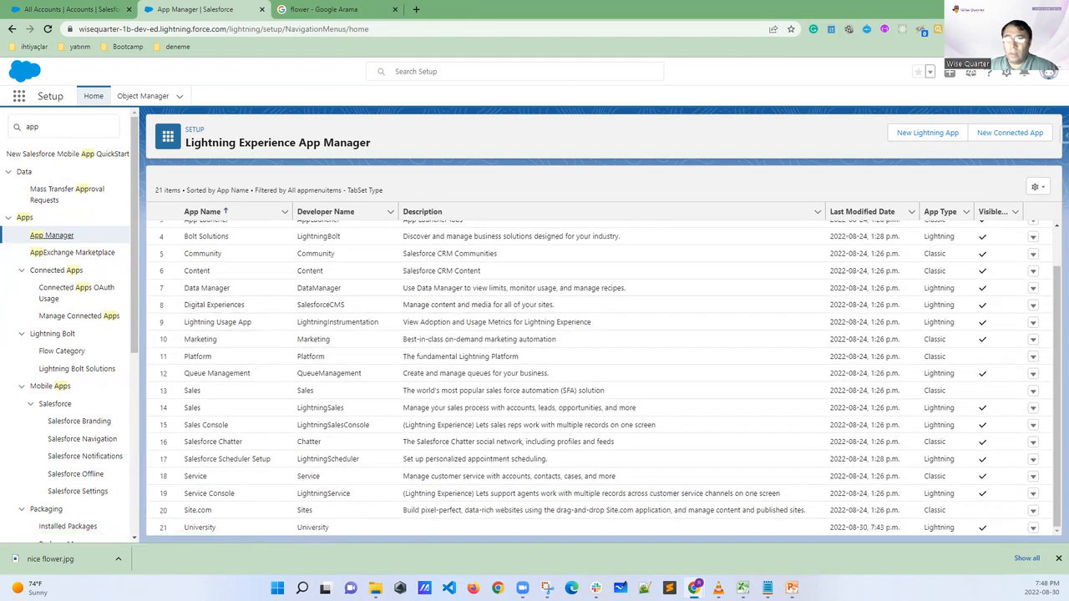
{"action": "mouse_move", "coordinate": [230, 519]}
{"action": "left_mouse_down"}
{"action": "mouse_move", "coordinate": [179, 527]}
{"action": "mouse_move", "coordinate": [215, 544]}
{"action": "mouse_move", "coordinate": [226, 521]}
{"action": "left_mouse_up"}
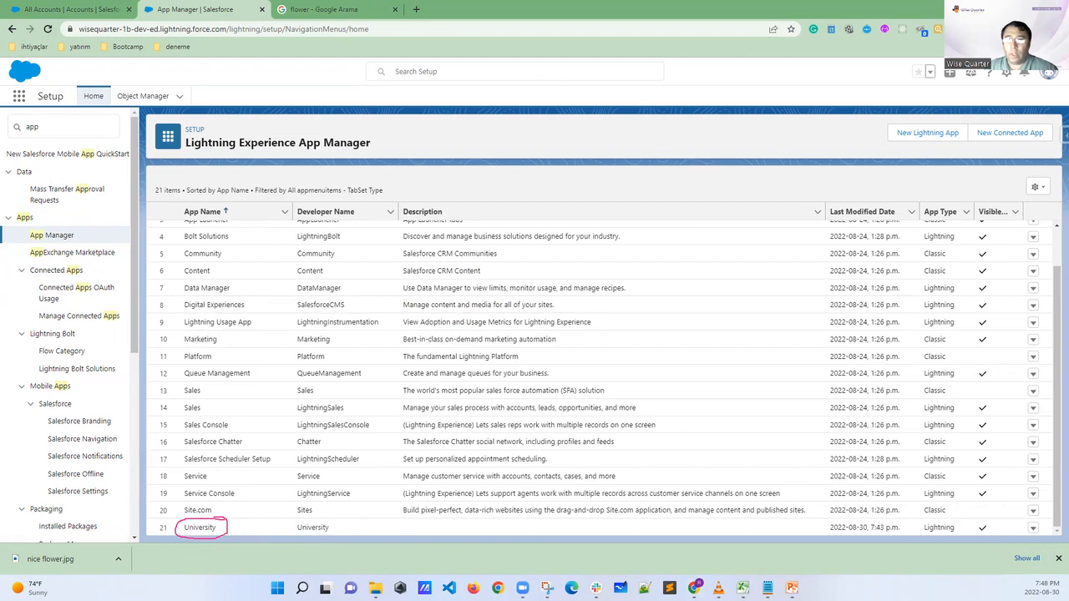
{"action": "key", "text": "ctrl+z"}
Open the University app for editing from the Lightning Experience App Manager
{"action": "left_click", "coordinate": [213, 526]}
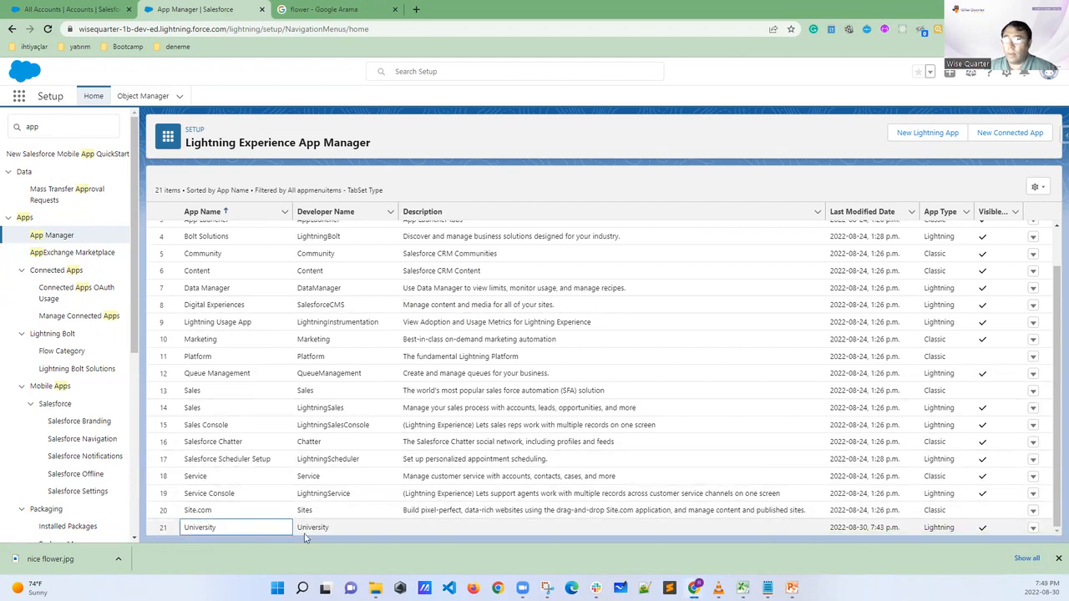
{"action": "left_click", "coordinate": [1032, 527]}
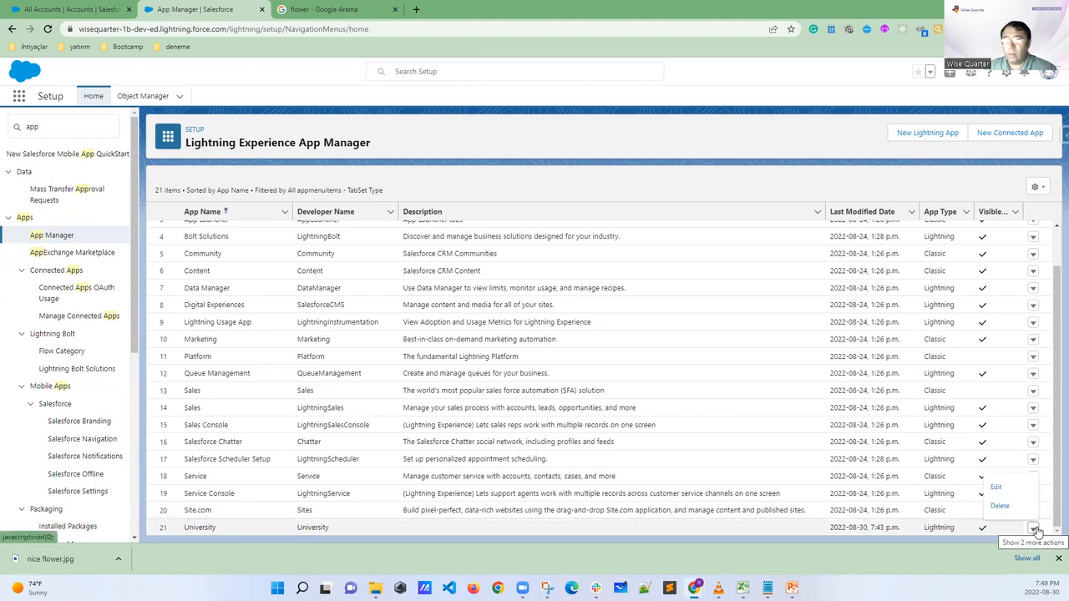
{"action": "left_click", "coordinate": [1004, 492]}
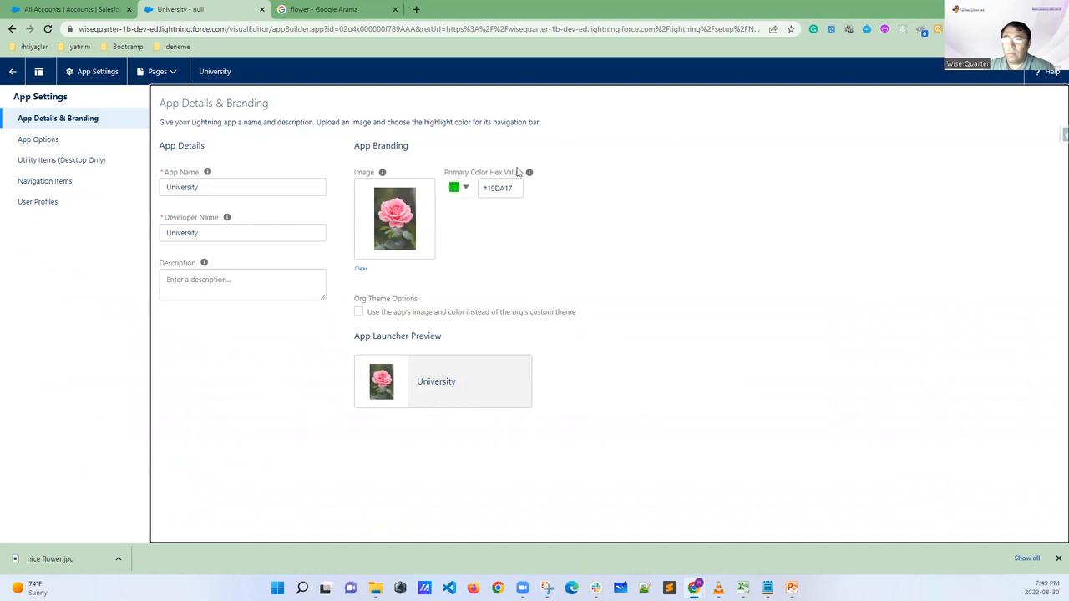
Review the University app's name and App Options, circling Navigation Style and trying the option to disable end user personalization of nav items
{"action": "left_click_drag", "start_coordinate": [204, 187], "coordinate": [157, 190]}
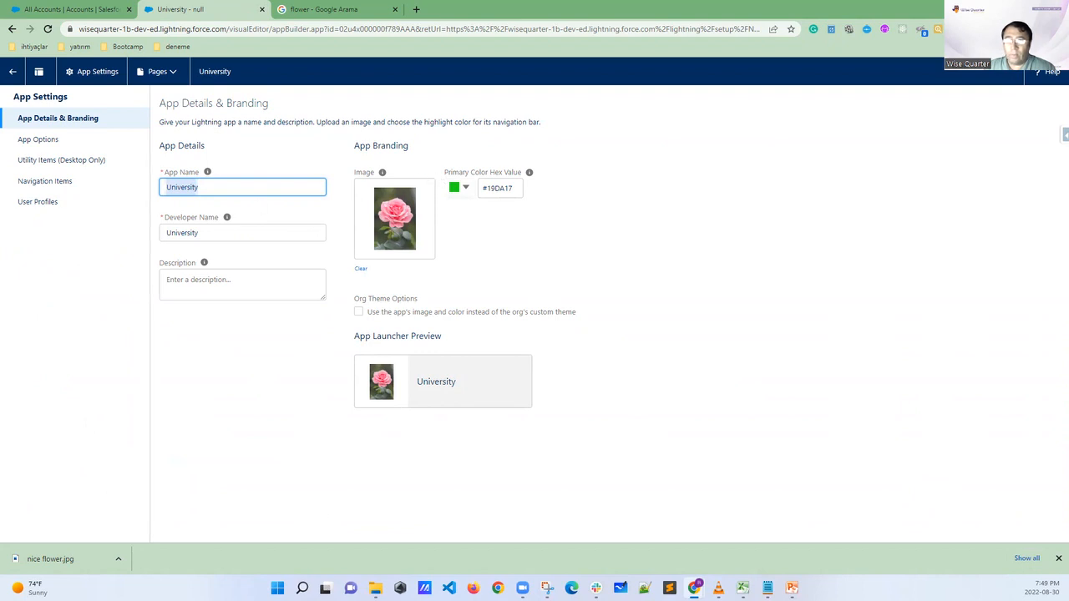
{"action": "left_click_drag", "start_coordinate": [70, 134], "coordinate": [91, 141]}
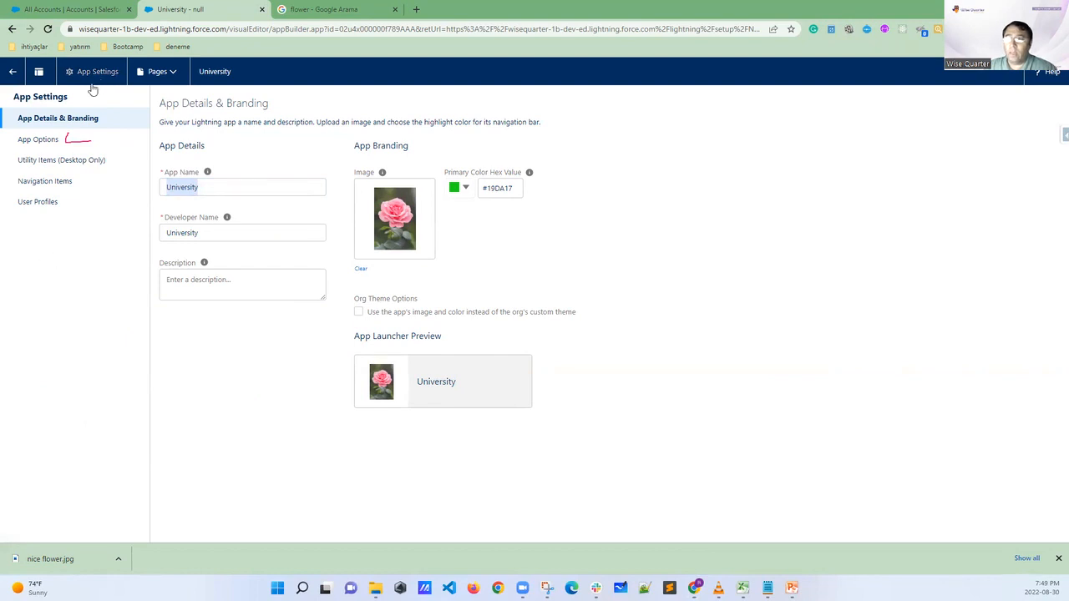
{"action": "left_click", "coordinate": [41, 139]}
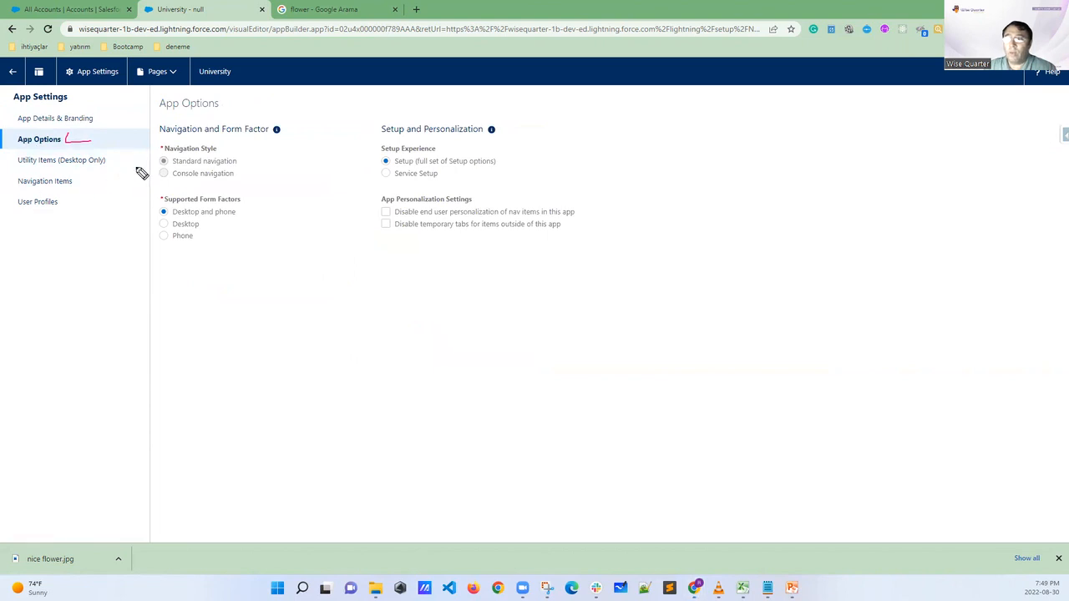
{"action": "mouse_move", "coordinate": [220, 142]}
{"action": "left_mouse_down"}
{"action": "mouse_move", "coordinate": [177, 142]}
{"action": "mouse_move", "coordinate": [156, 158]}
{"action": "mouse_move", "coordinate": [168, 191]}
{"action": "mouse_move", "coordinate": [220, 193]}
{"action": "mouse_move", "coordinate": [249, 166]}
{"action": "mouse_move", "coordinate": [218, 143]}
{"action": "left_mouse_up"}
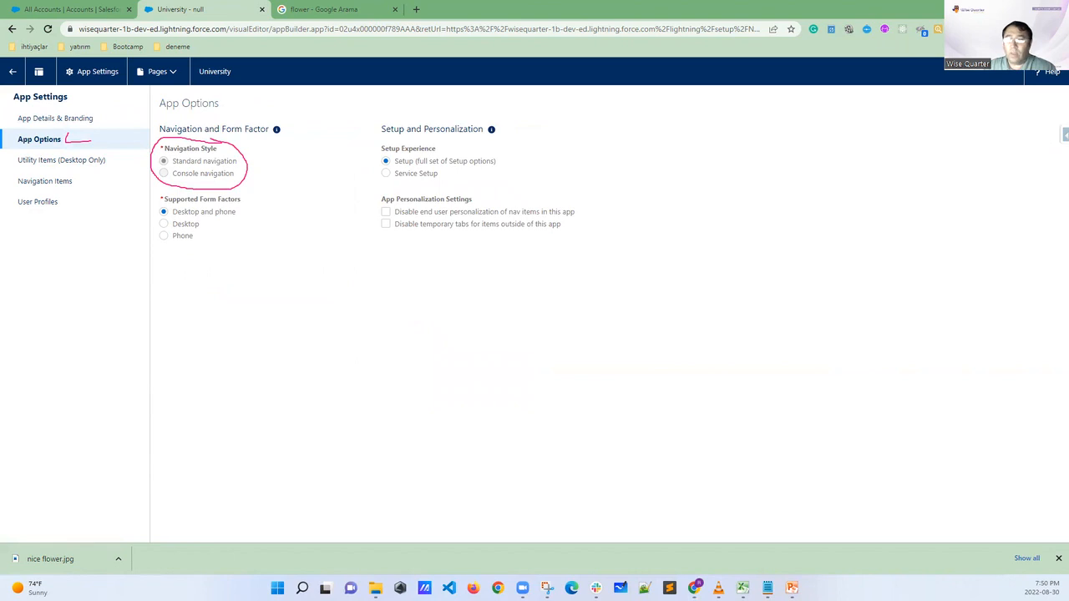
{"action": "left_click", "coordinate": [386, 213]}
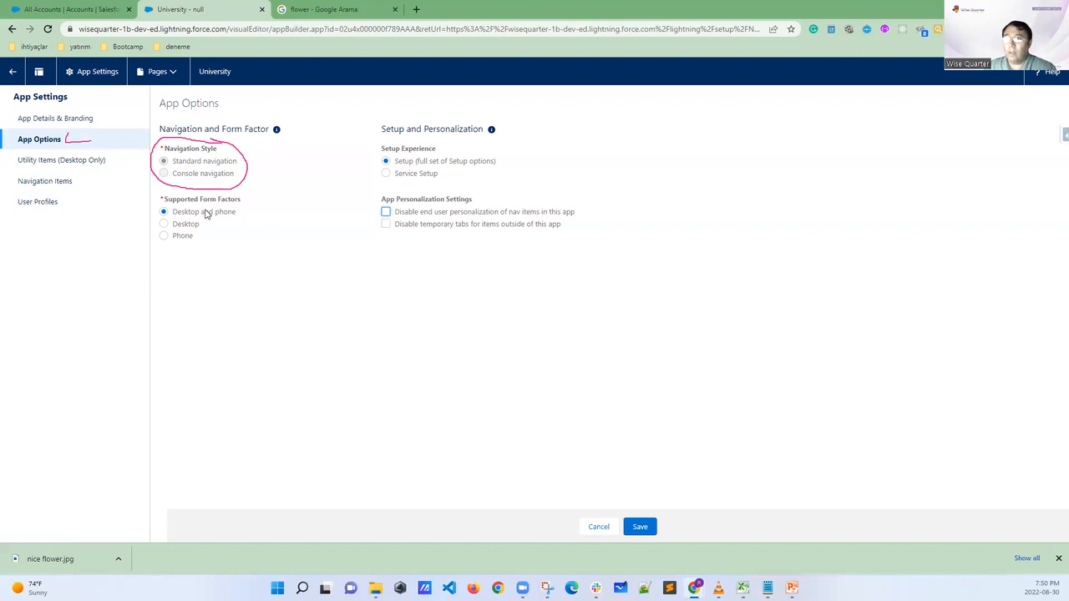
Keep App Options open instead of leaving for Navigation Items, switch to the University app's Accounts list and clear the annotations
{"action": "left_click", "coordinate": [56, 184]}
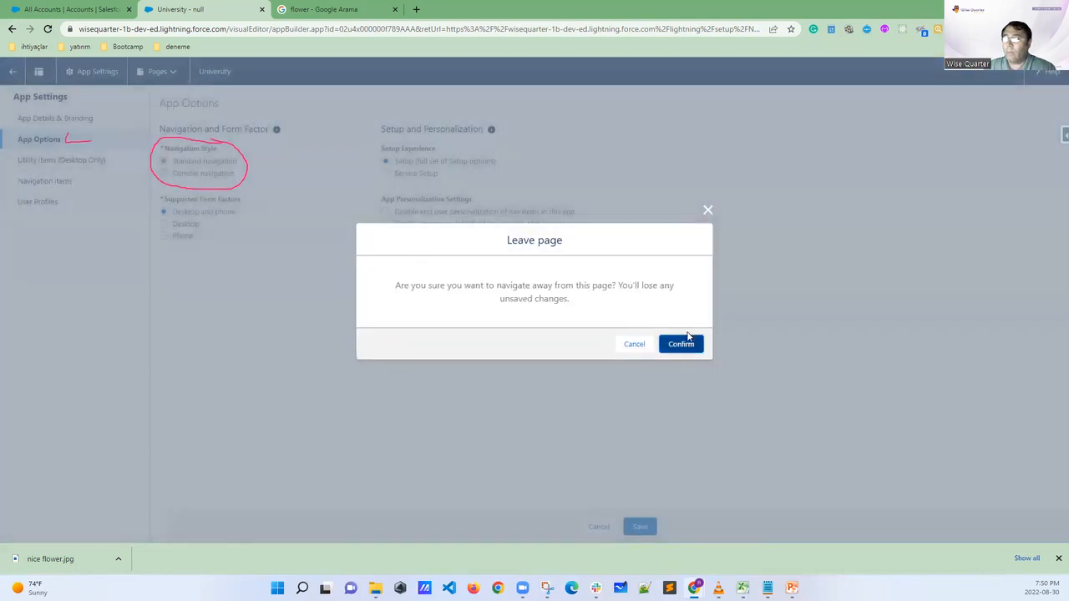
{"action": "left_click", "coordinate": [640, 345]}
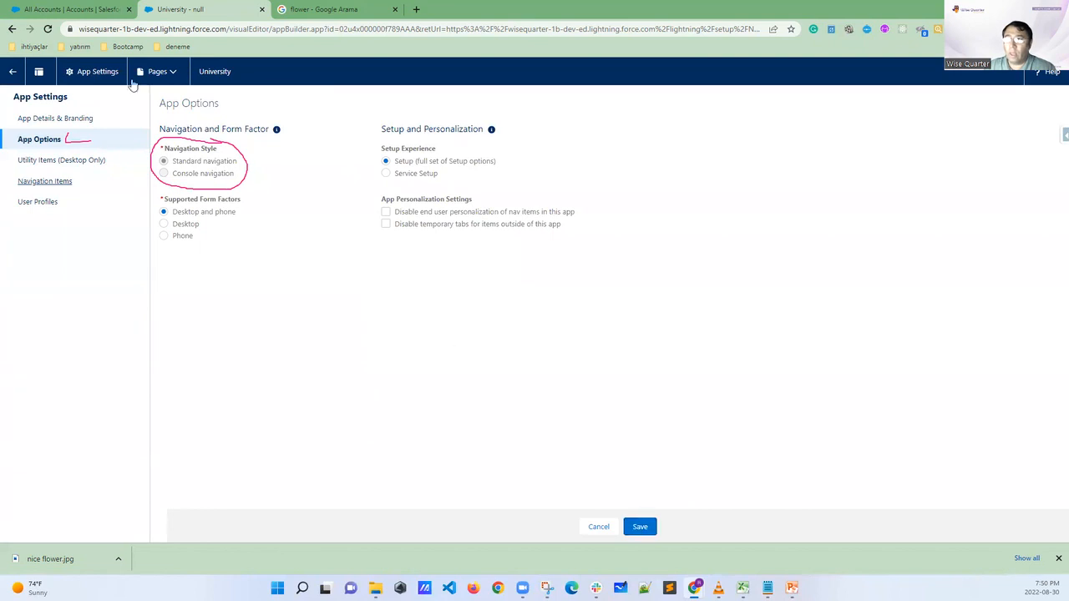
{"action": "left_click", "coordinate": [88, 10]}
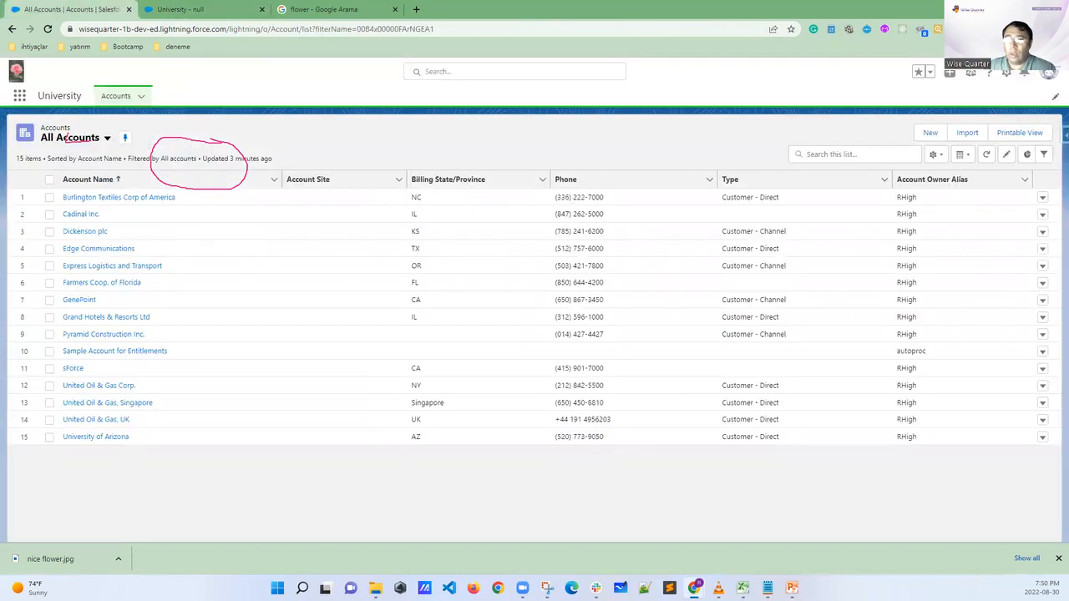
{"action": "key", "text": "Escape"}
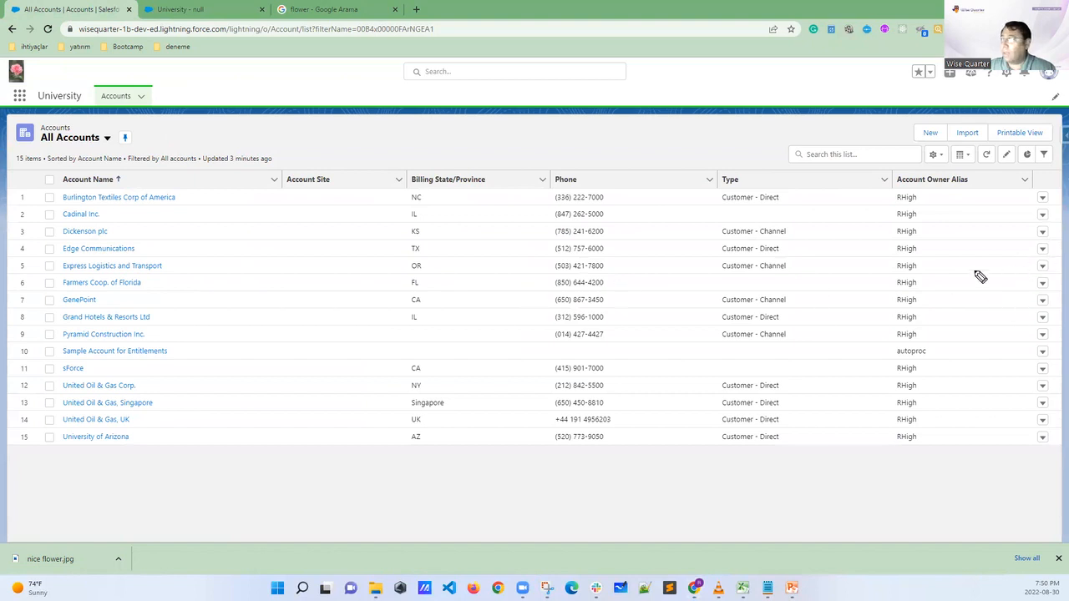
Circle the navigation bar's edit pencil with an arrow, mark spots for extra items beside Accounts, and clear the annotation
{"action": "mouse_move", "coordinate": [1049, 91]}
{"action": "left_mouse_down"}
{"action": "mouse_move", "coordinate": [1066, 94]}
{"action": "mouse_move", "coordinate": [944, 172]}
{"action": "mouse_move", "coordinate": [987, 176]}
{"action": "left_mouse_up"}
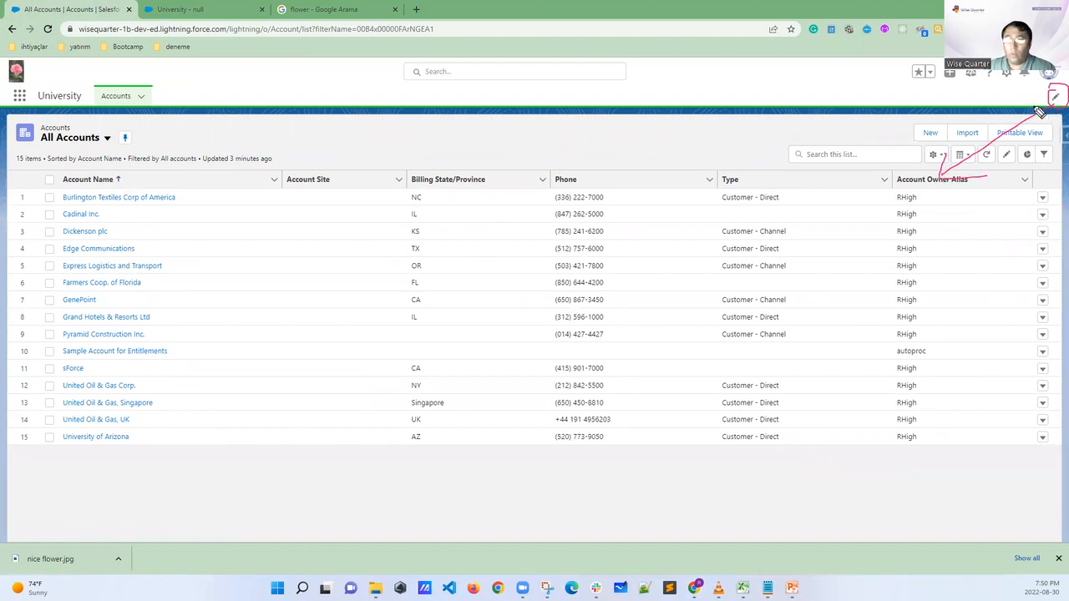
{"action": "left_click_drag", "start_coordinate": [172, 91], "coordinate": [244, 106]}
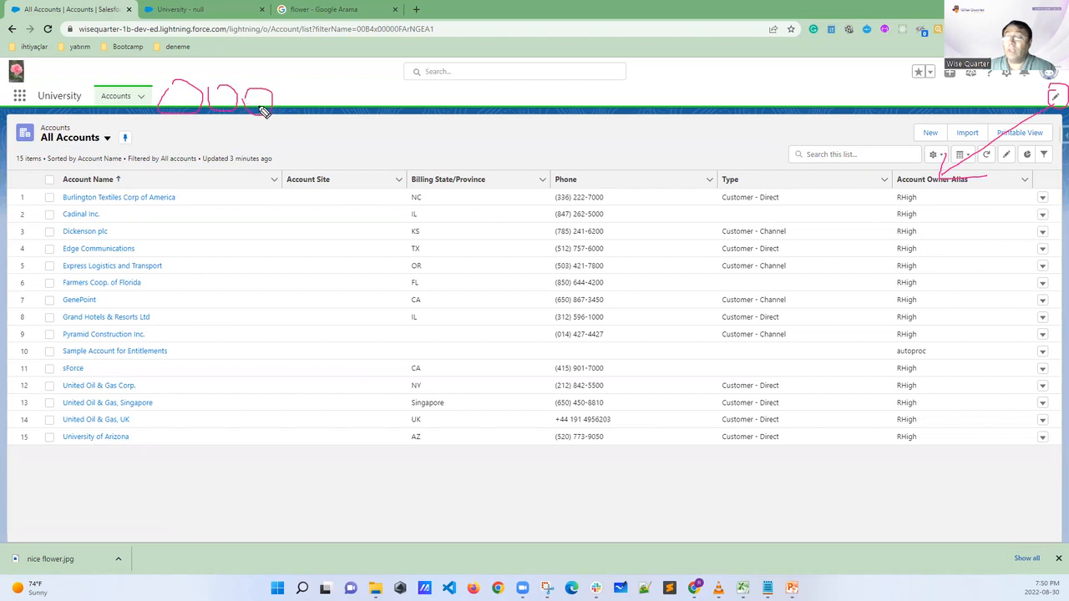
{"action": "key", "text": "Escape"}
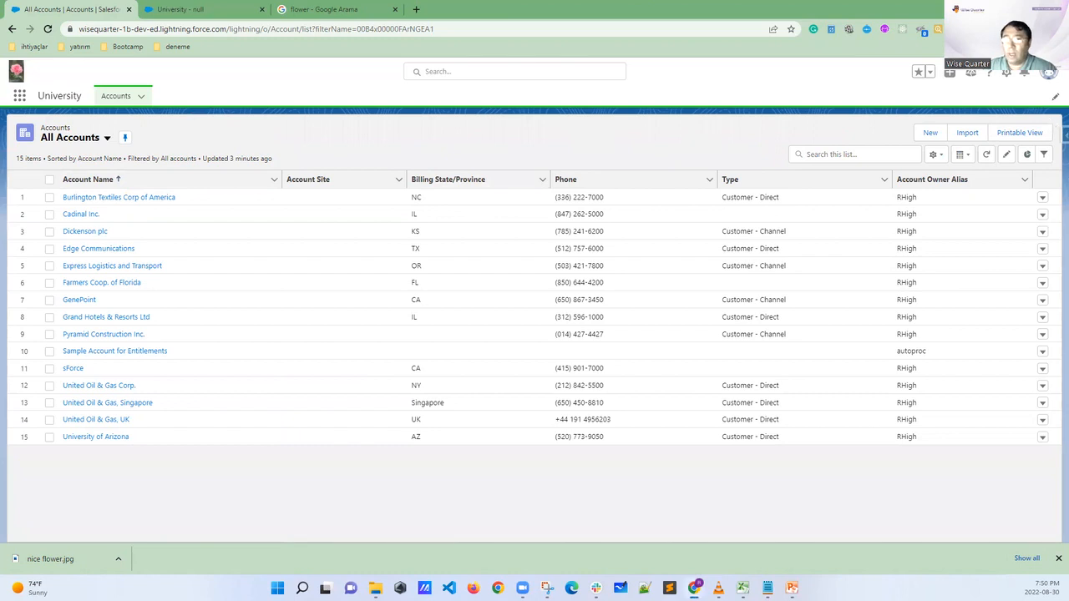
Return to the University app's App Options, disable end user personalization of nav items in this app, and save
{"action": "left_click", "coordinate": [209, 13]}
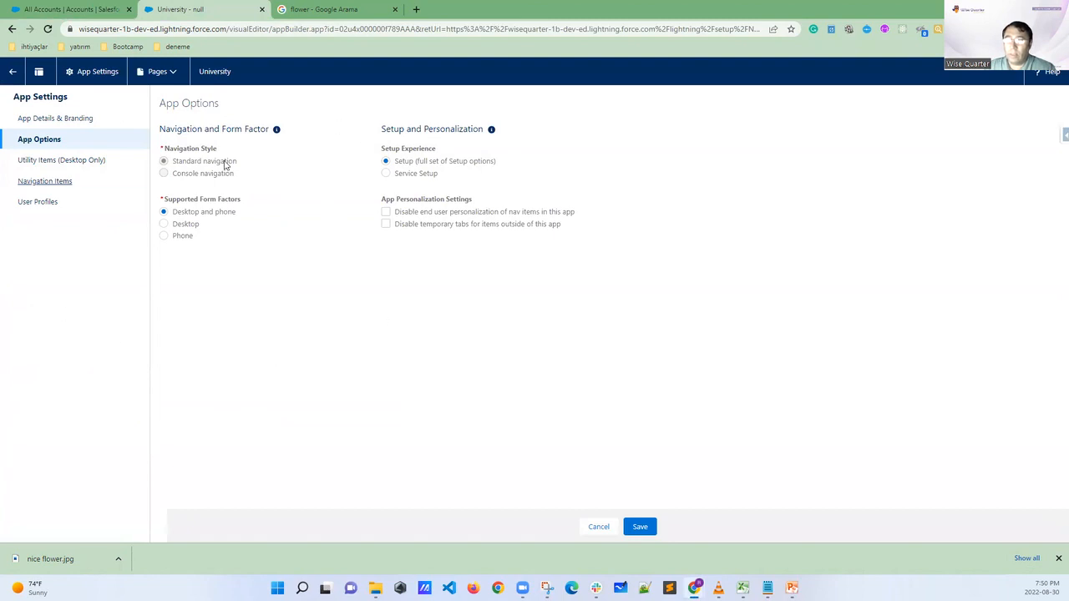
{"action": "left_click", "coordinate": [386, 212]}
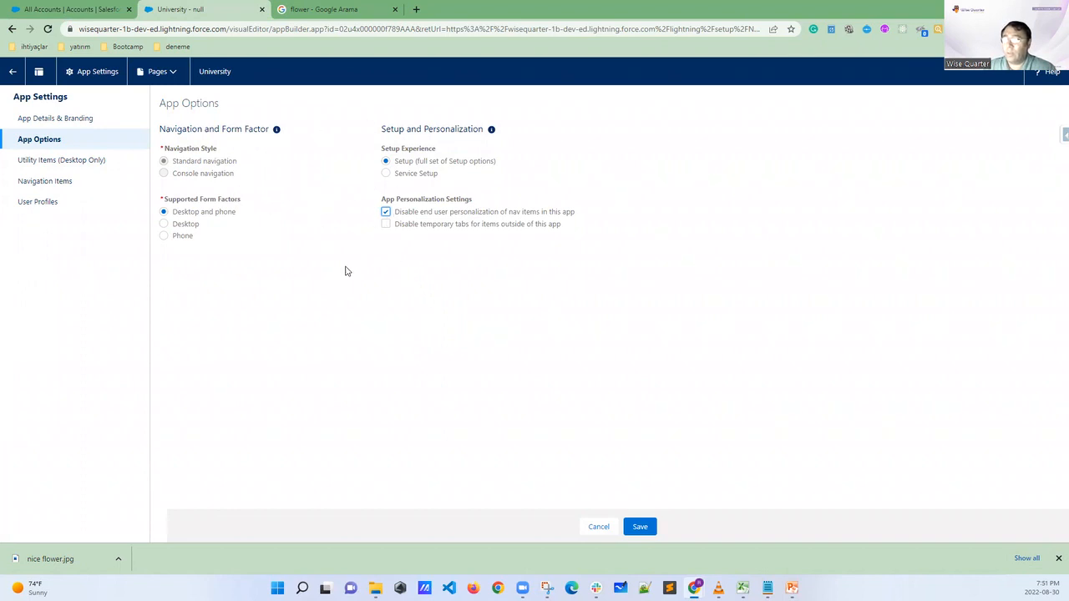
{"action": "left_click", "coordinate": [639, 528]}
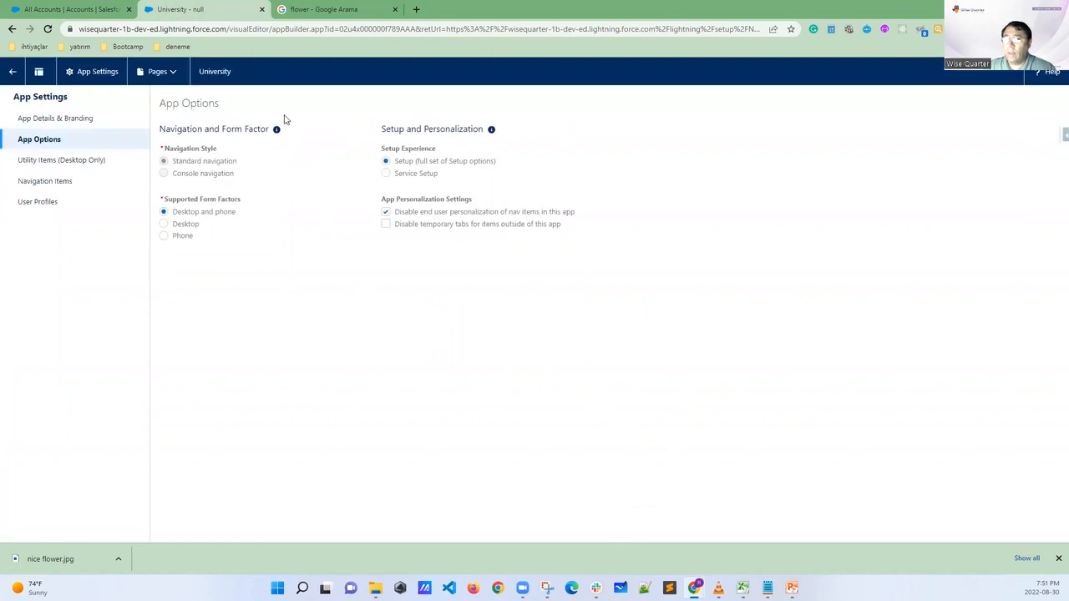
Add Opportunities to the University app's selected navigation items and save
{"action": "left_click", "coordinate": [51, 186]}
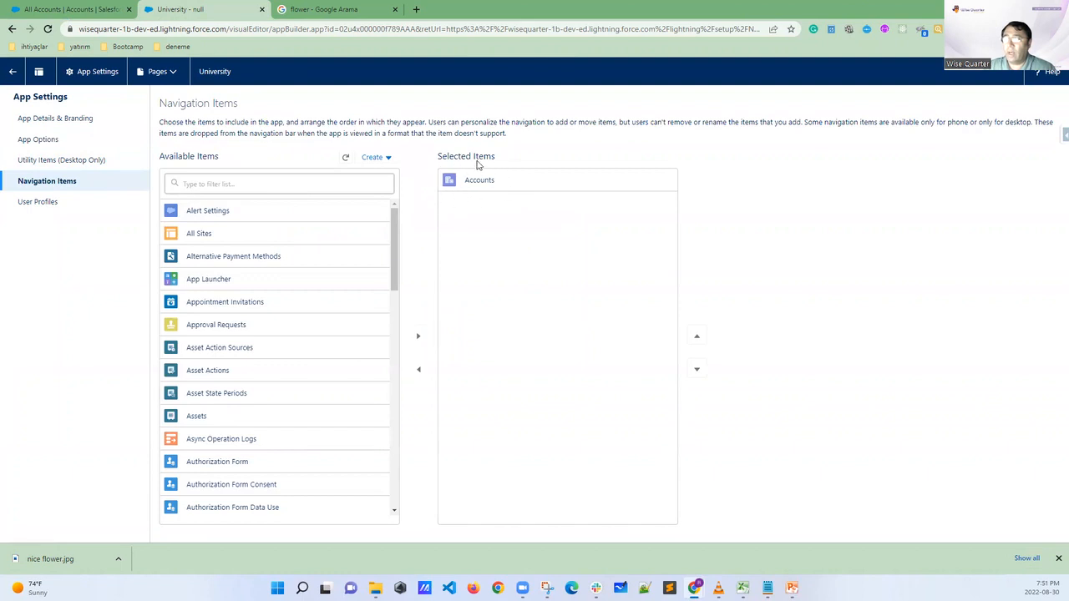
{"action": "left_click", "coordinate": [229, 185]}
{"action": "type", "text": "opp"}
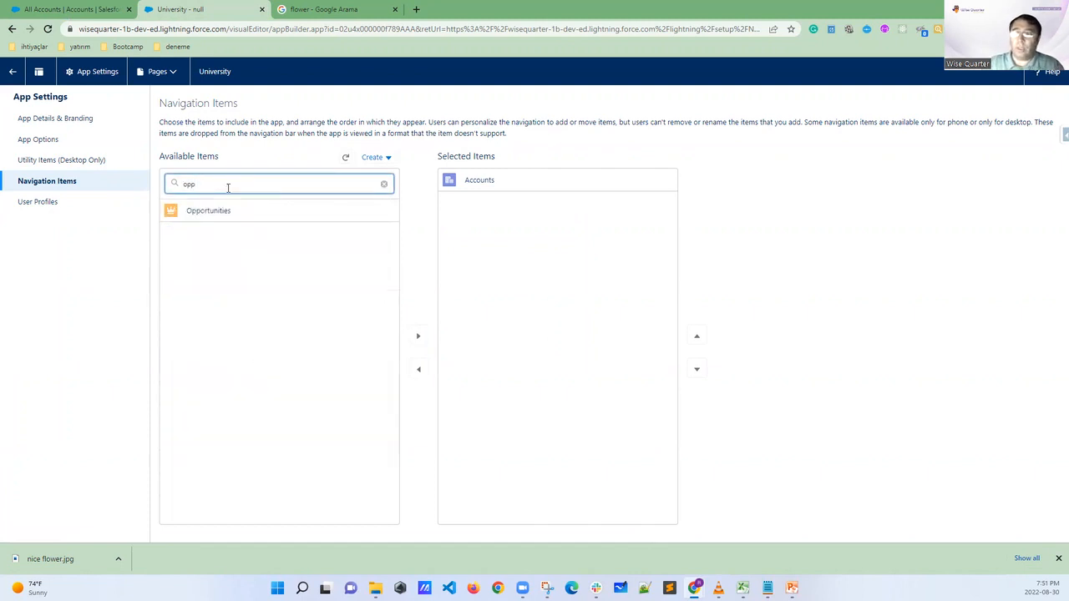
{"action": "left_click", "coordinate": [213, 212]}
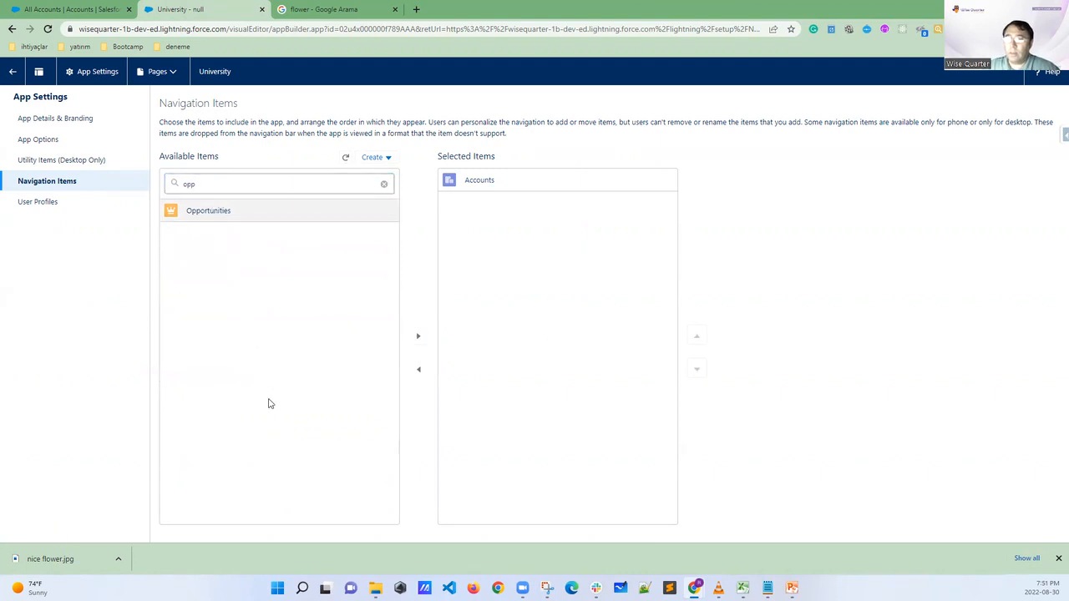
{"action": "left_click", "coordinate": [418, 336]}
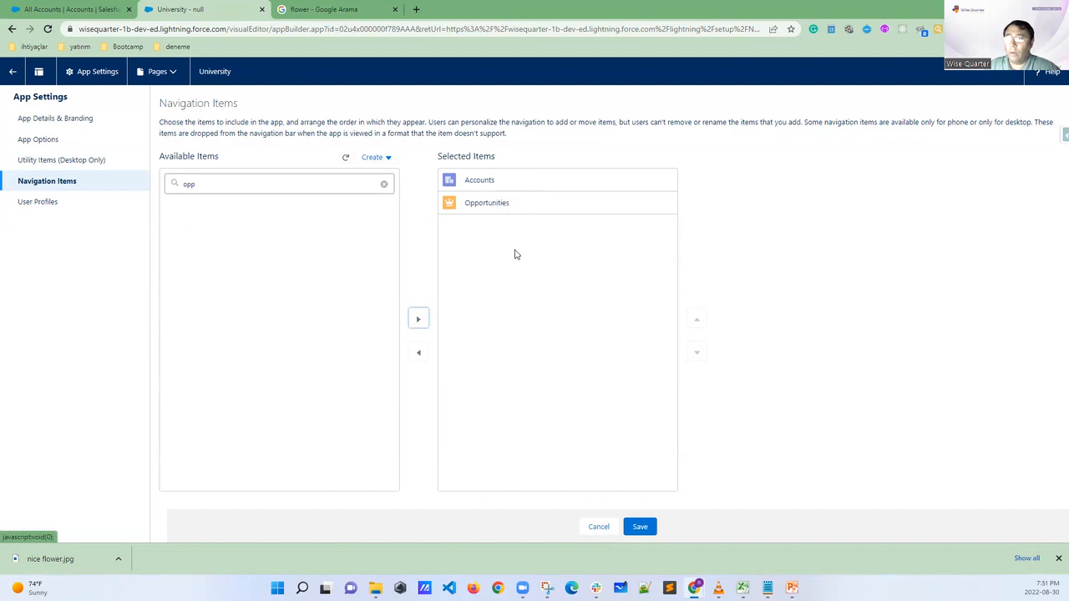
{"action": "left_click", "coordinate": [639, 527]}
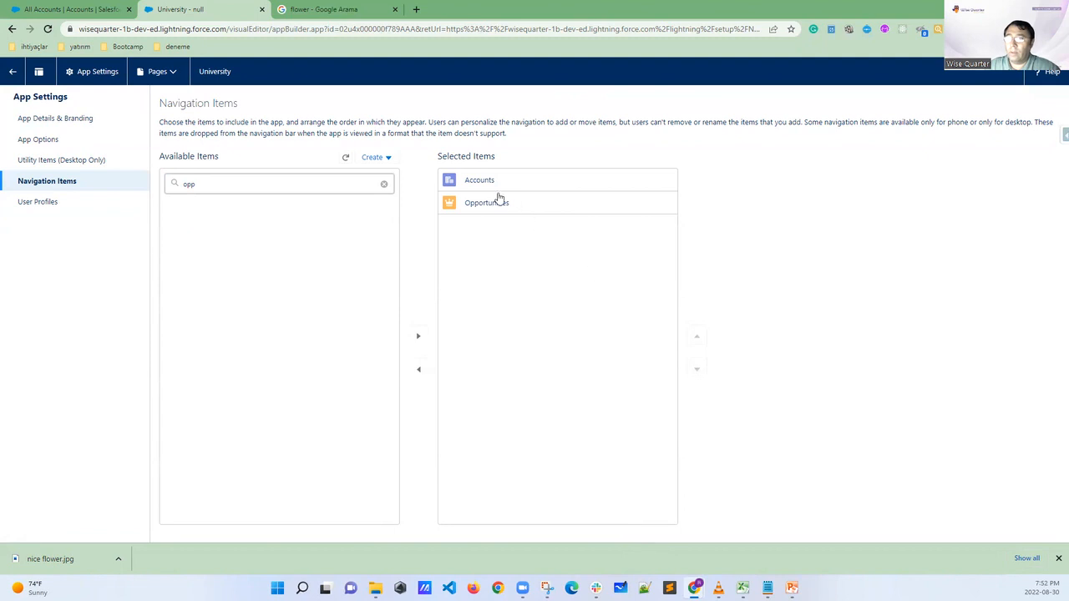
Remove Standard User from the University app's selected profiles, circling the remove arrow and the Save button, and save the change
{"action": "left_click", "coordinate": [52, 205]}
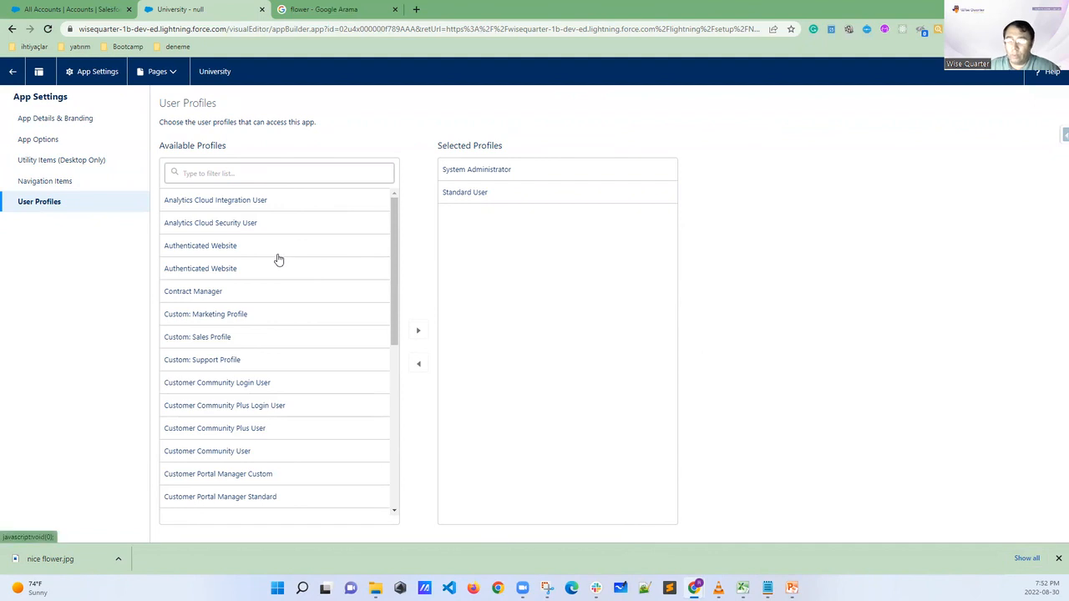
{"action": "left_click", "coordinate": [475, 195]}
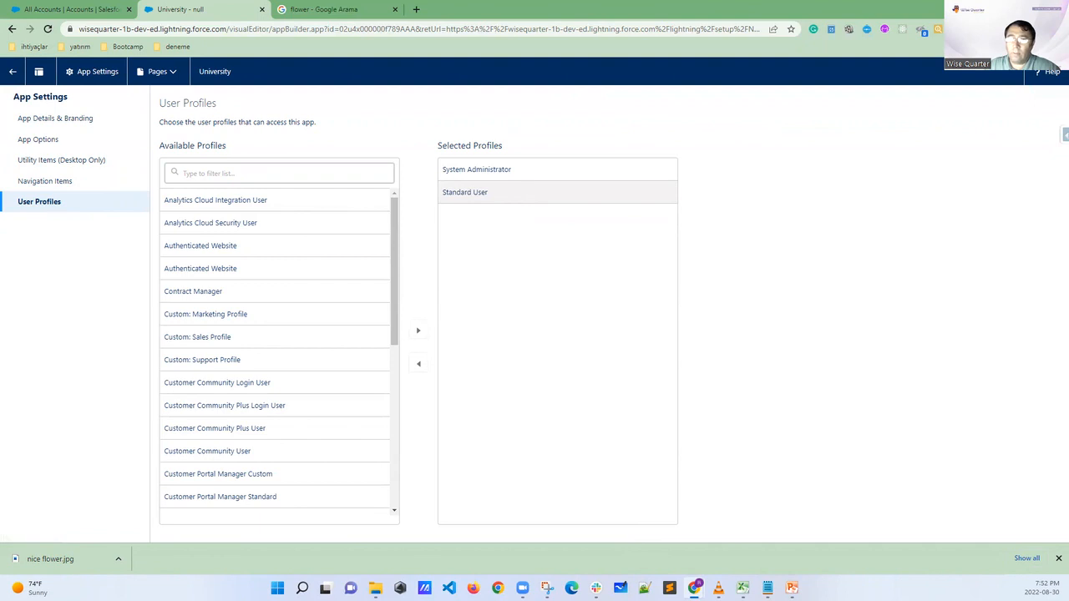
{"action": "left_click", "coordinate": [409, 364]}
{"action": "mouse_move", "coordinate": [407, 365]}
{"action": "left_mouse_down"}
{"action": "mouse_move", "coordinate": [446, 375]}
{"action": "mouse_move", "coordinate": [418, 348]}
{"action": "left_mouse_up"}
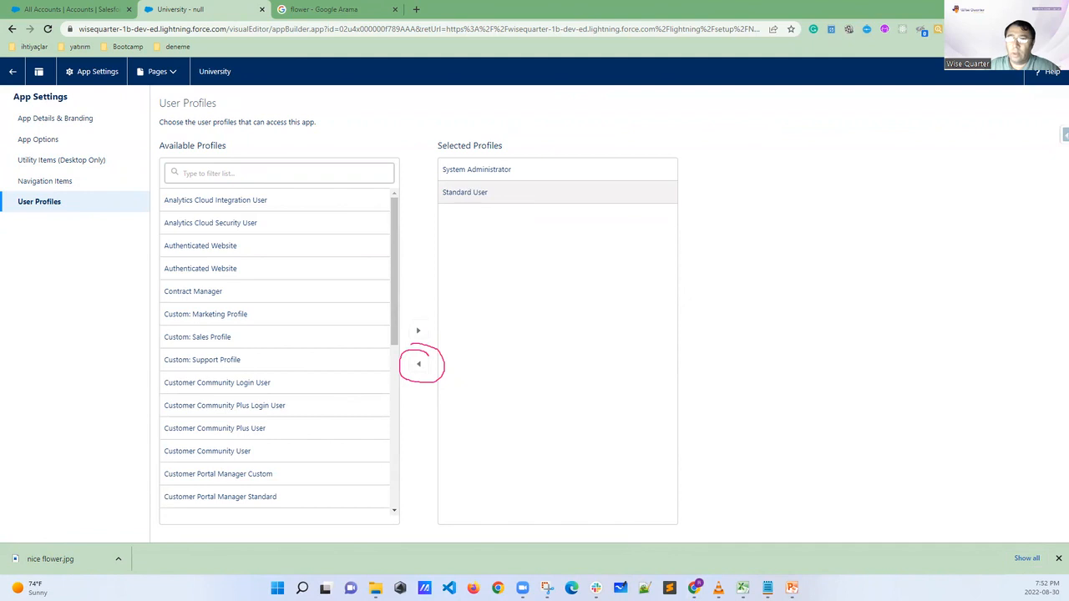
{"action": "left_click", "coordinate": [419, 367]}
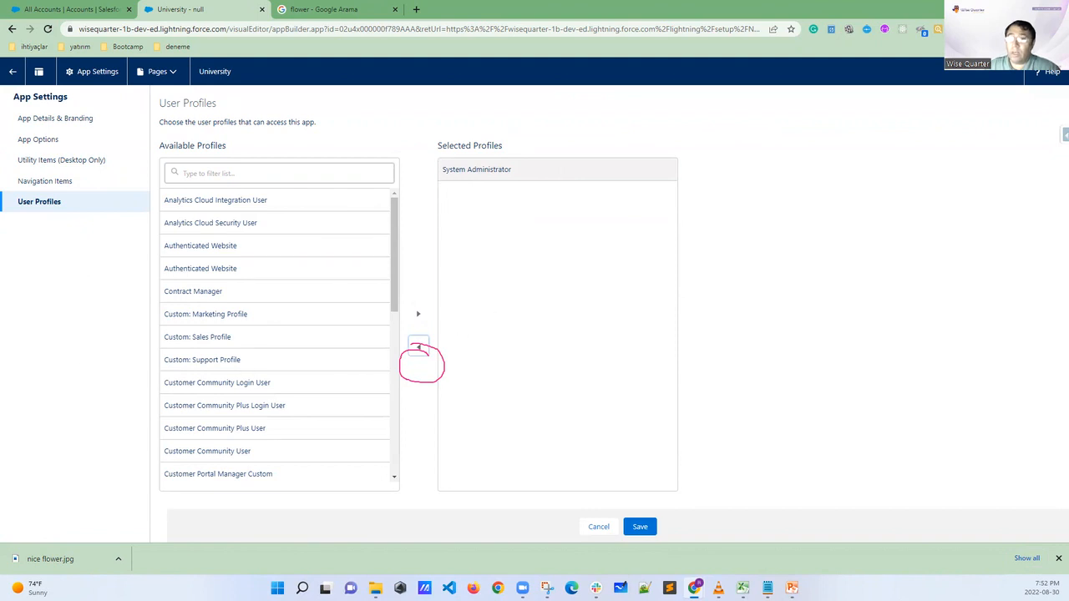
{"action": "key", "text": "Escape"}
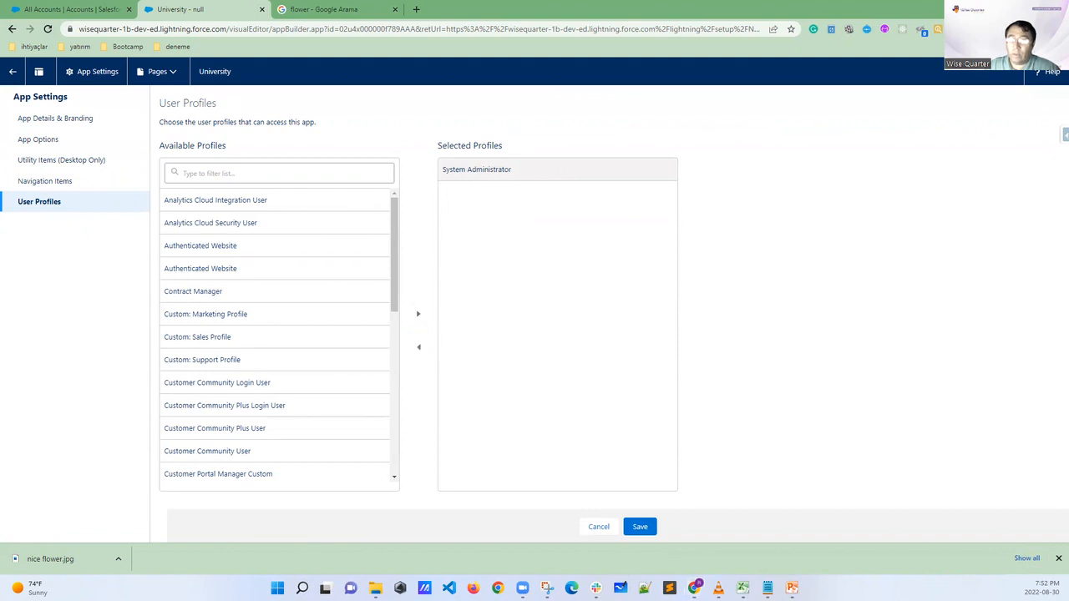
{"action": "mouse_move", "coordinate": [658, 499]}
{"action": "left_mouse_down"}
{"action": "mouse_move", "coordinate": [637, 501]}
{"action": "mouse_move", "coordinate": [637, 548]}
{"action": "mouse_move", "coordinate": [676, 509]}
{"action": "mouse_move", "coordinate": [658, 499]}
{"action": "left_mouse_up"}
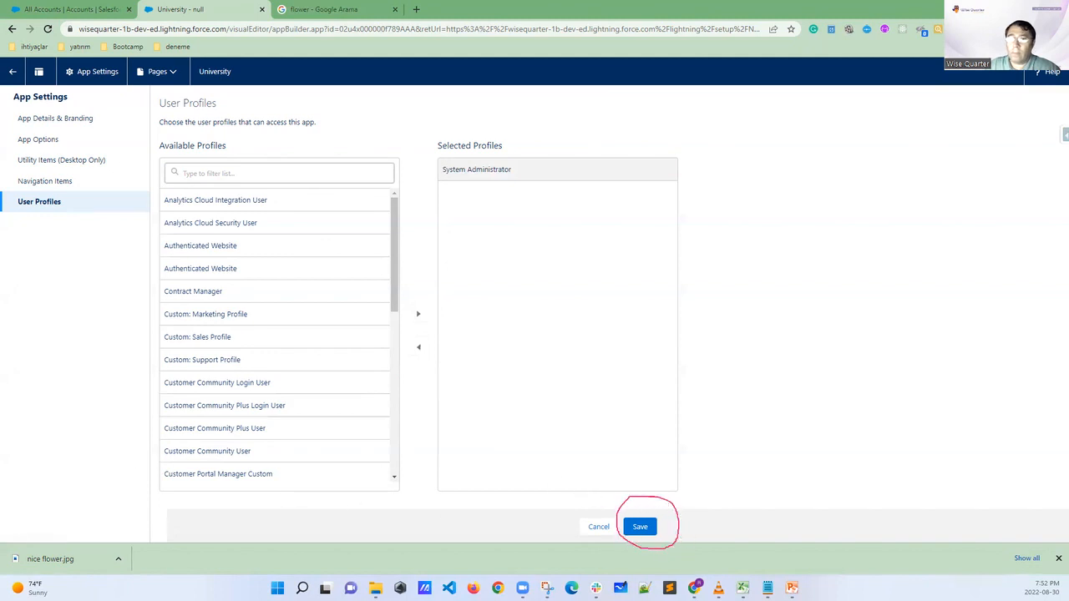
{"action": "key", "text": "Escape"}
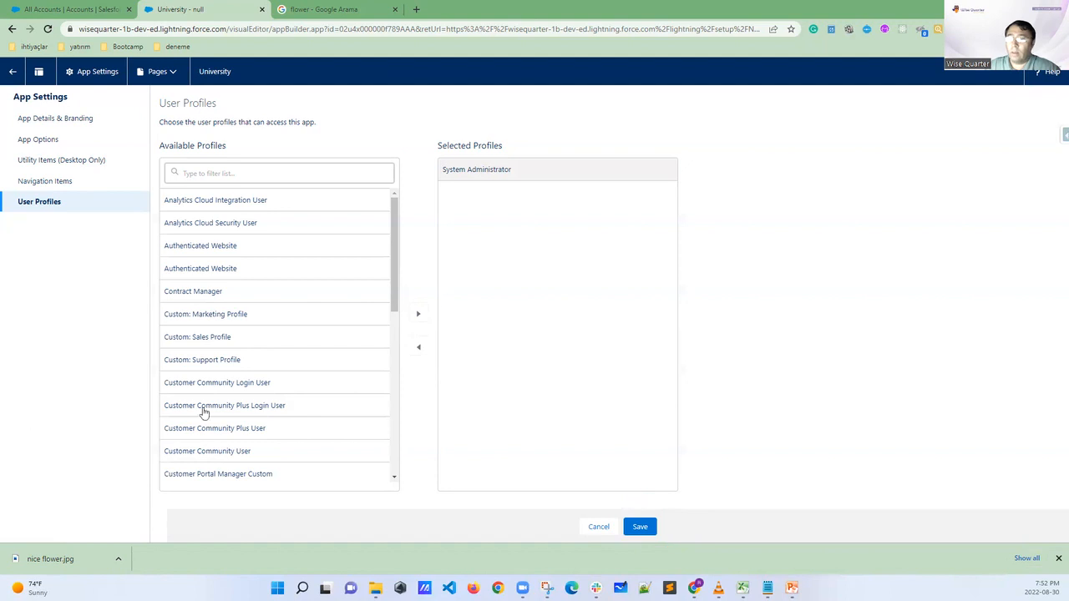
{"action": "left_click", "coordinate": [642, 526]}
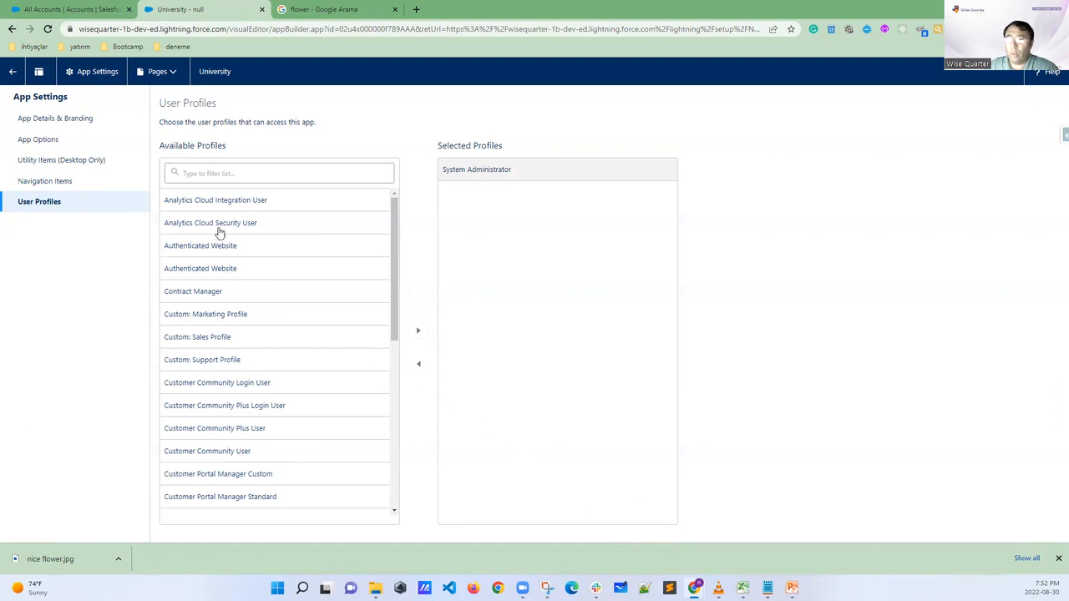
Return to the University Accounts list, circle the edit pencil with an arrow and the Accounts item, and reload the page
{"action": "left_click", "coordinate": [81, 10]}
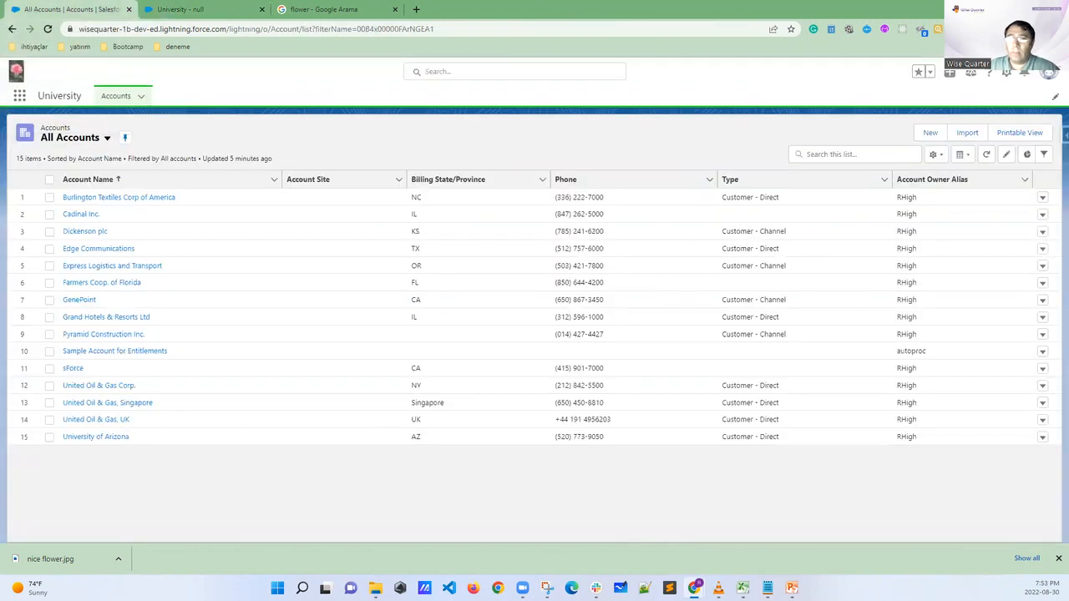
{"action": "mouse_move", "coordinate": [1038, 95]}
{"action": "left_mouse_down"}
{"action": "mouse_move", "coordinate": [1050, 116]}
{"action": "mouse_move", "coordinate": [1054, 83]}
{"action": "mouse_move", "coordinate": [1032, 138]}
{"action": "mouse_move", "coordinate": [973, 177]}
{"action": "left_mouse_up"}
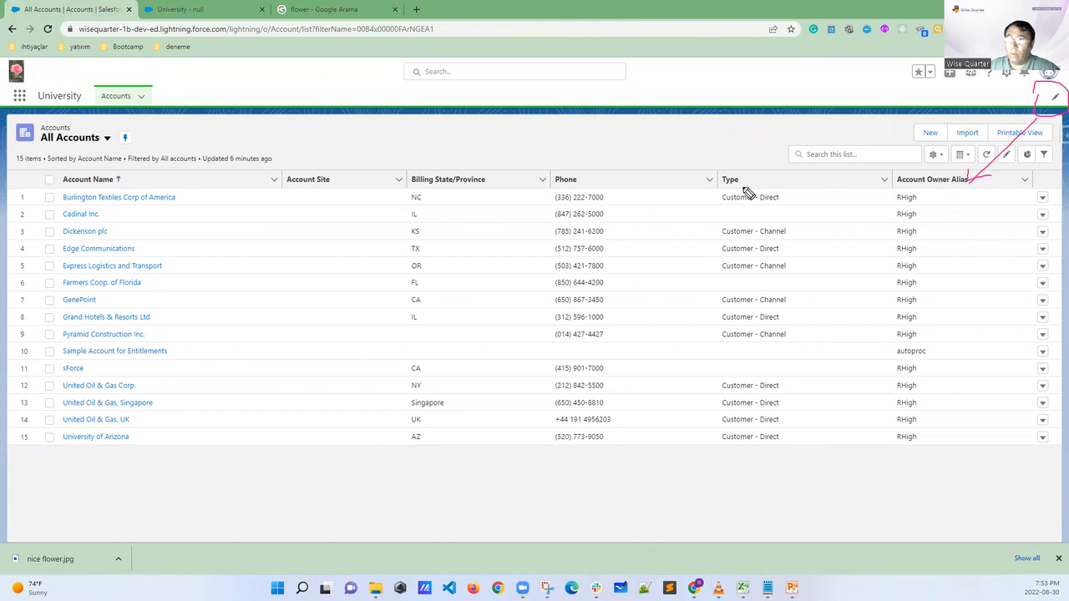
{"action": "mouse_move", "coordinate": [143, 89]}
{"action": "left_mouse_down"}
{"action": "mouse_move", "coordinate": [107, 81]}
{"action": "mouse_move", "coordinate": [133, 111]}
{"action": "mouse_move", "coordinate": [104, 88]}
{"action": "left_mouse_up"}
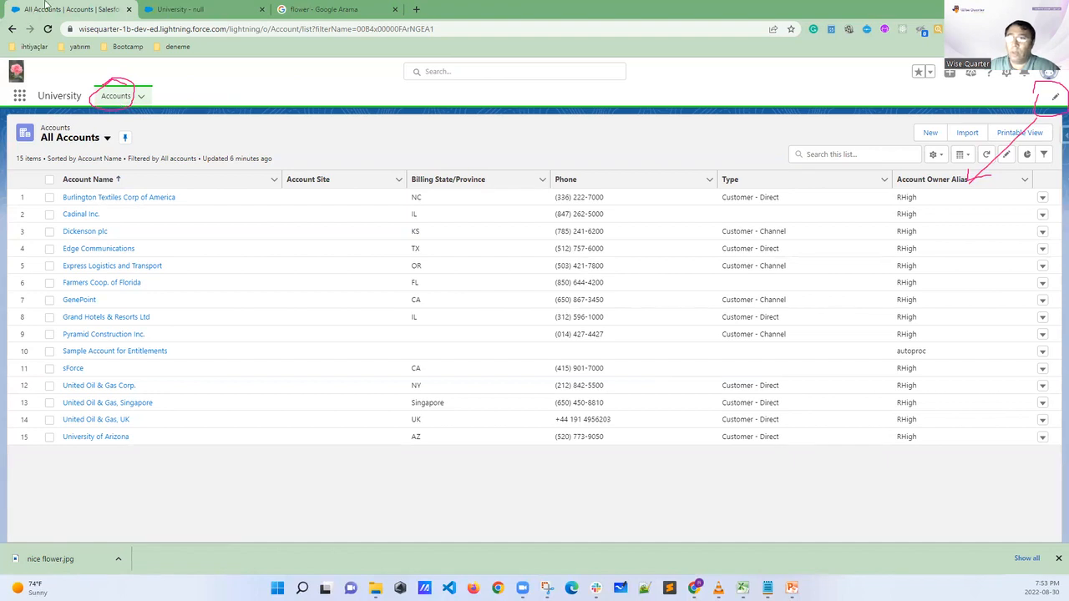
{"action": "left_click", "coordinate": [48, 30]}
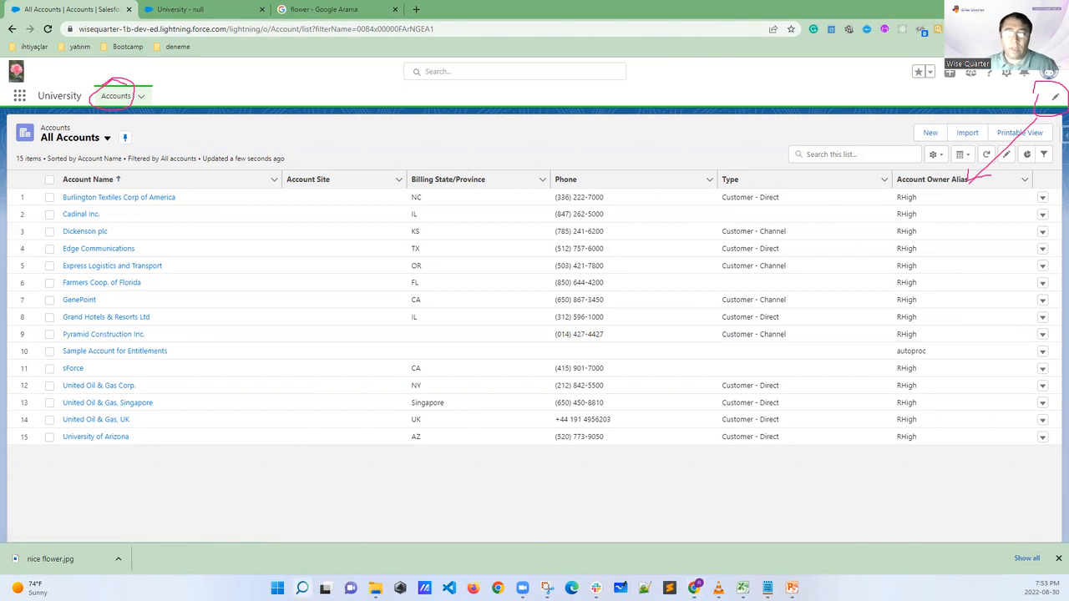
Switch to the Clock app, find the 10 min timer, dismiss its edit dialog unchanged, and start the timer
{"action": "key", "text": "Return"}
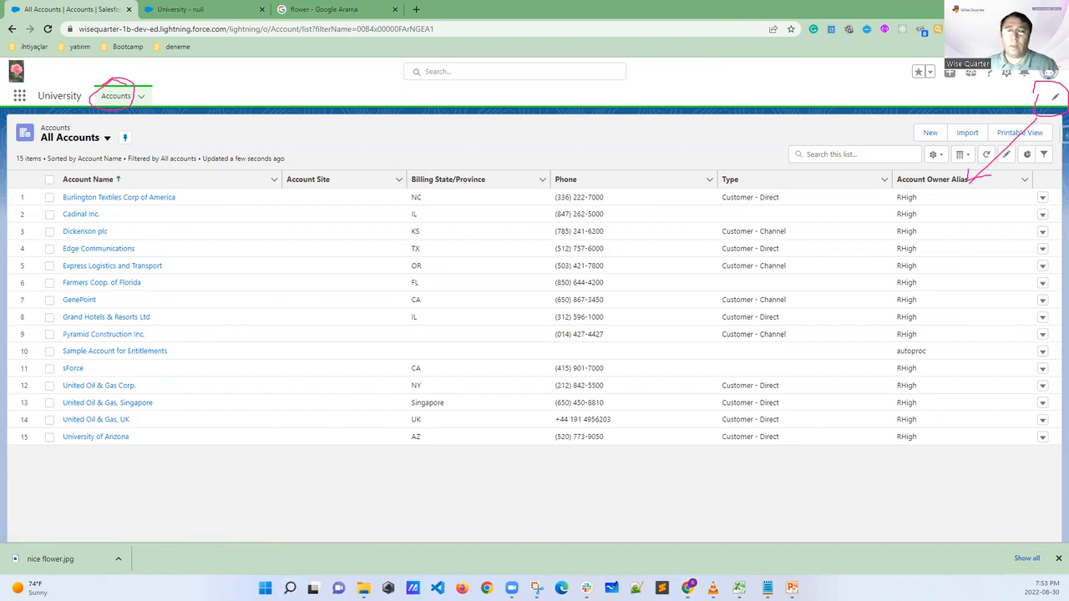
{"action": "scroll", "coordinate": [927, 284], "scroll_direction": "down", "scroll_amount": 3}
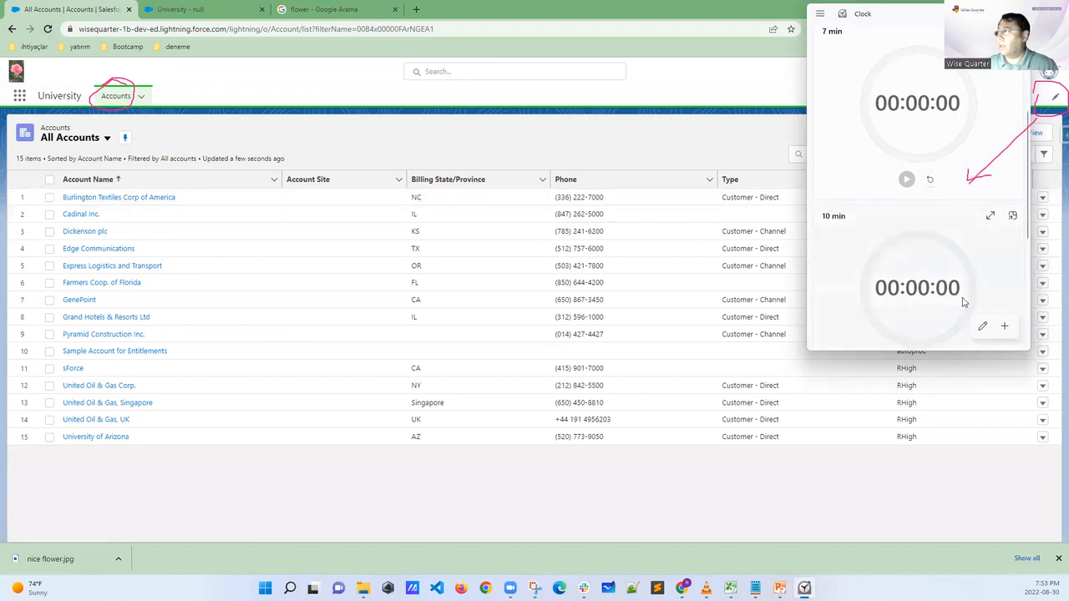
{"action": "scroll", "coordinate": [964, 288], "scroll_direction": "down", "scroll_amount": 2}
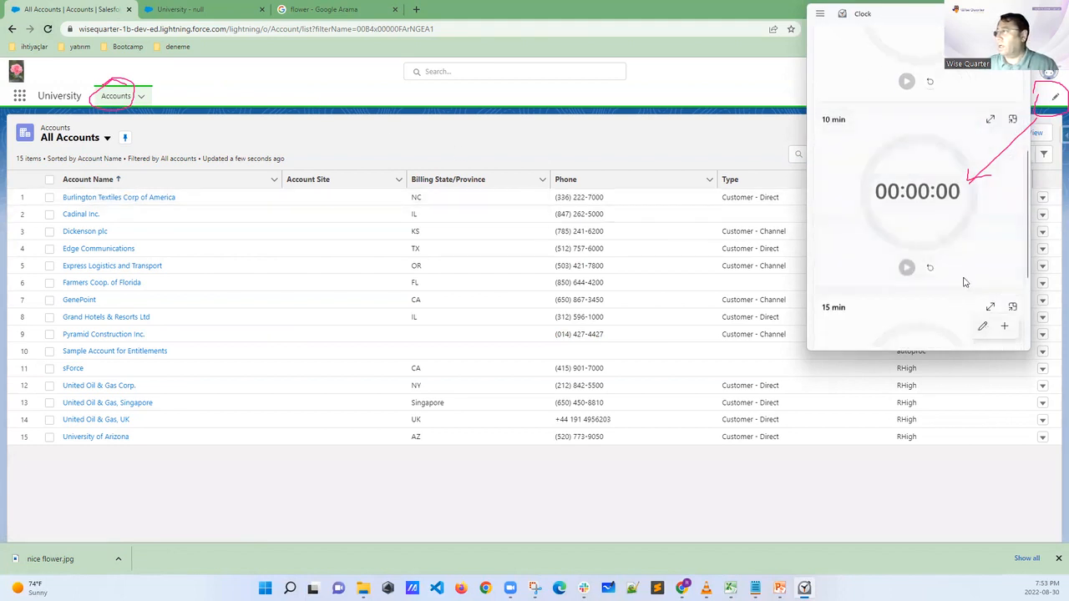
{"action": "left_click", "coordinate": [908, 266]}
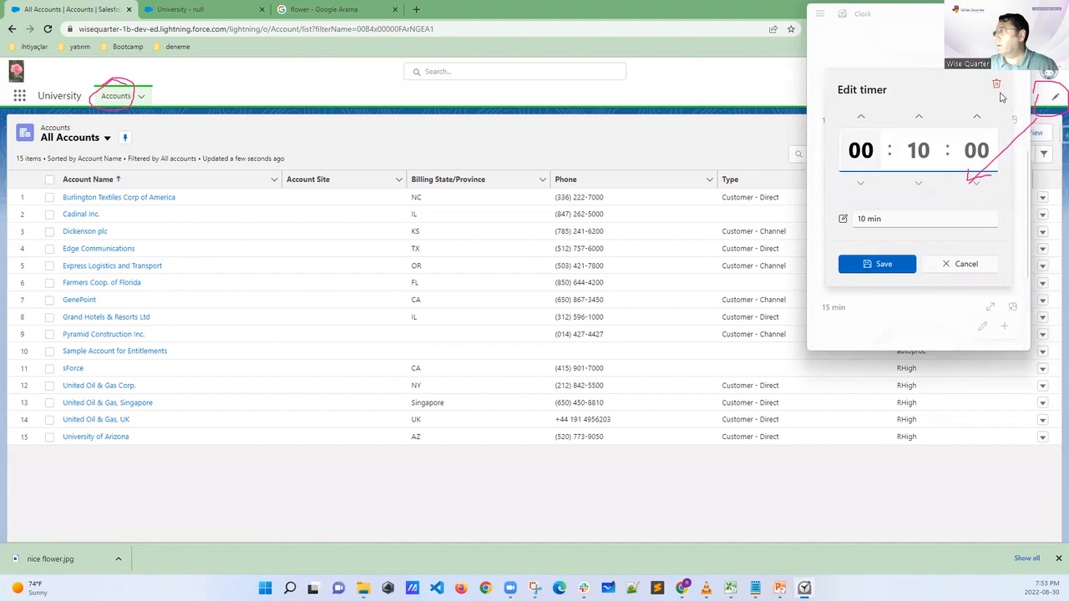
{"action": "left_click", "coordinate": [952, 263]}
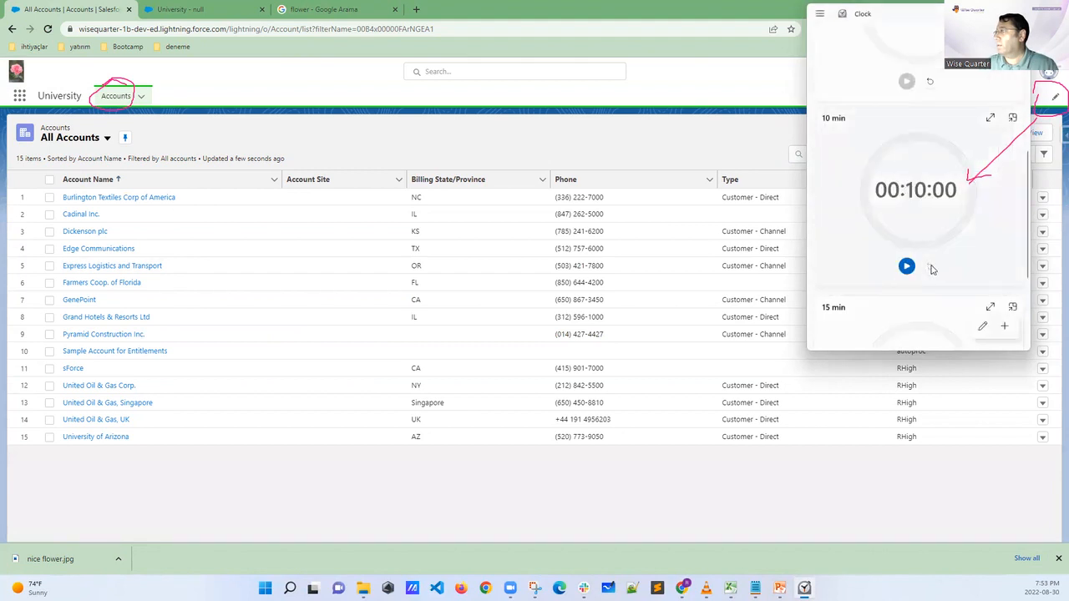
{"action": "left_click", "coordinate": [907, 267]}
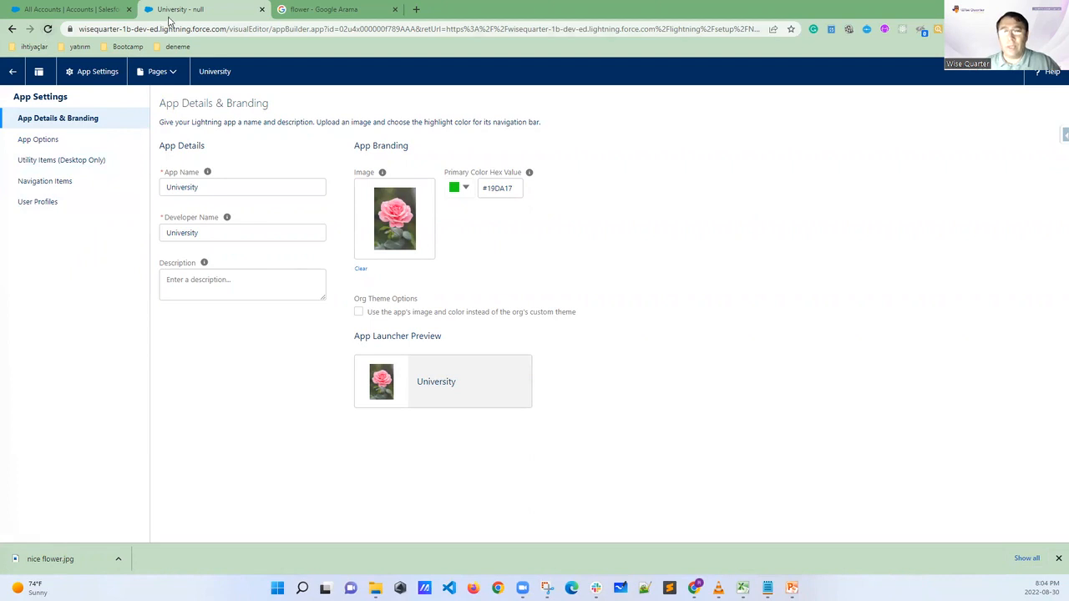
Return to the Lightning Experience App Manager and find the University app at the end of the list
{"action": "left_click", "coordinate": [12, 29]}
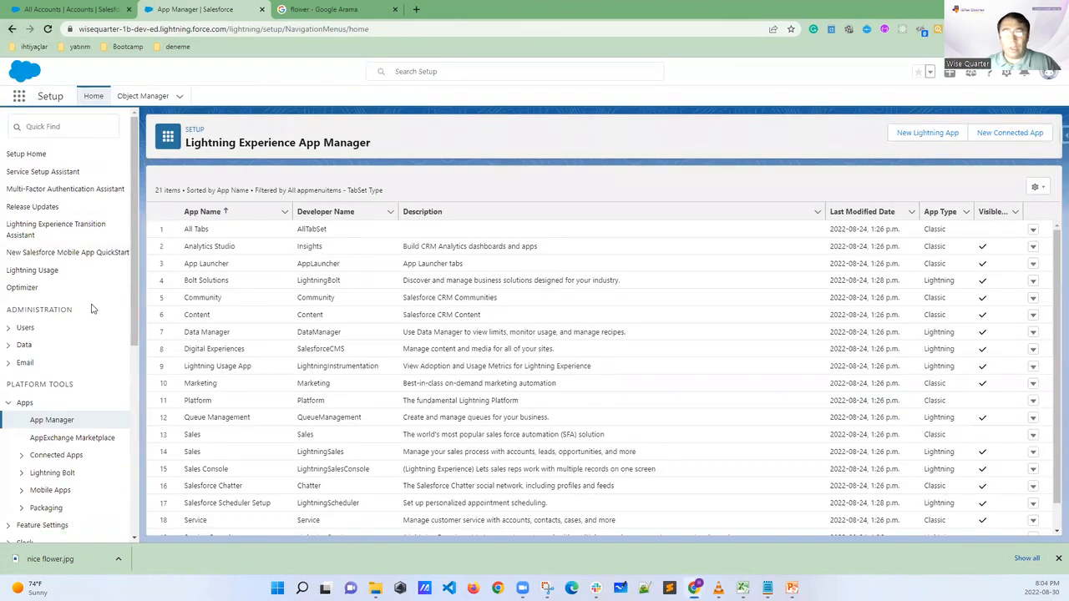
{"action": "scroll", "coordinate": [201, 386], "scroll_direction": "down", "scroll_amount": 1}
{"action": "scroll", "coordinate": [200, 387], "scroll_direction": "down", "scroll_amount": 1}
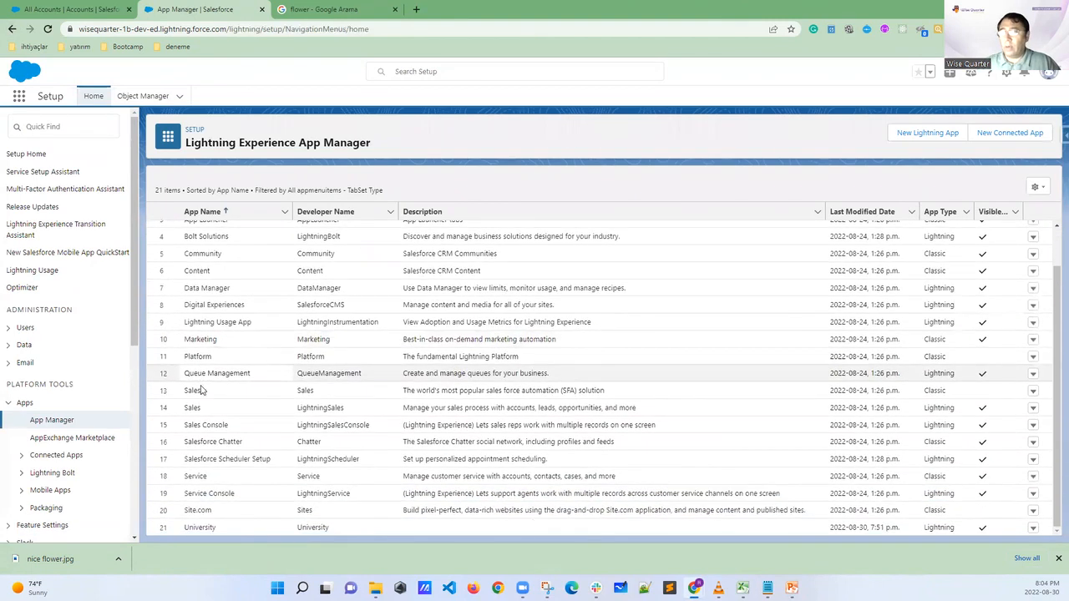
Search Setup for "app man" and open the App Manager
{"action": "left_click", "coordinate": [50, 127]}
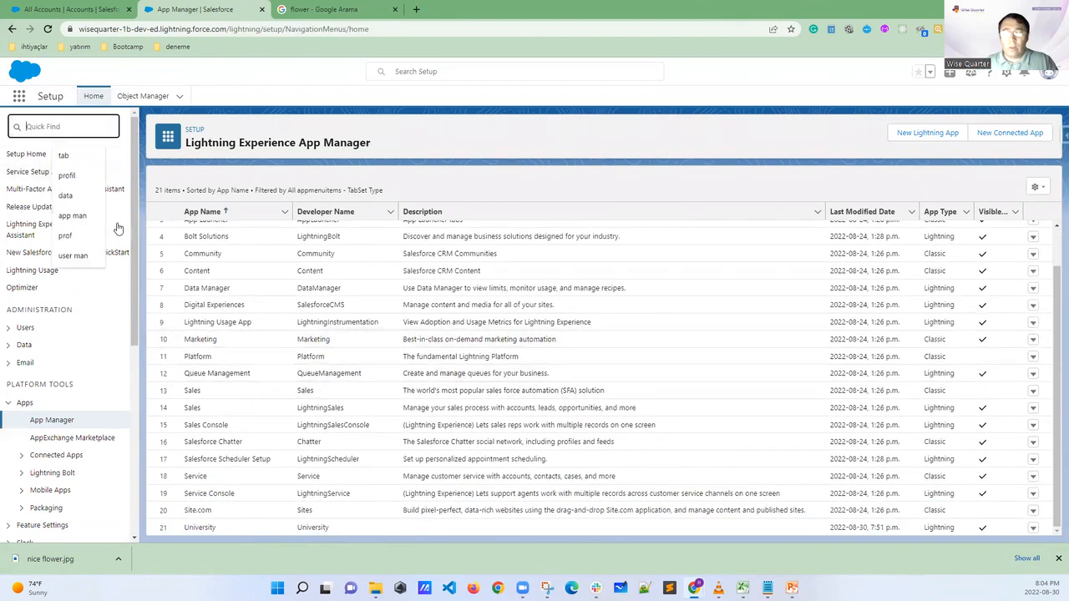
{"action": "type", "text": "a"}
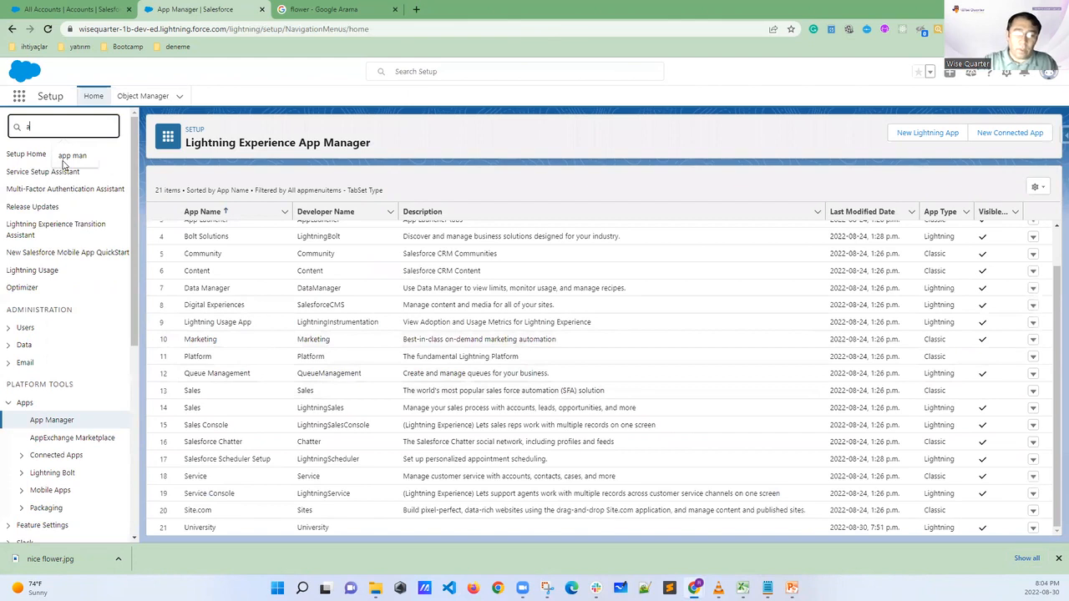
{"action": "type", "text": "pp man"}
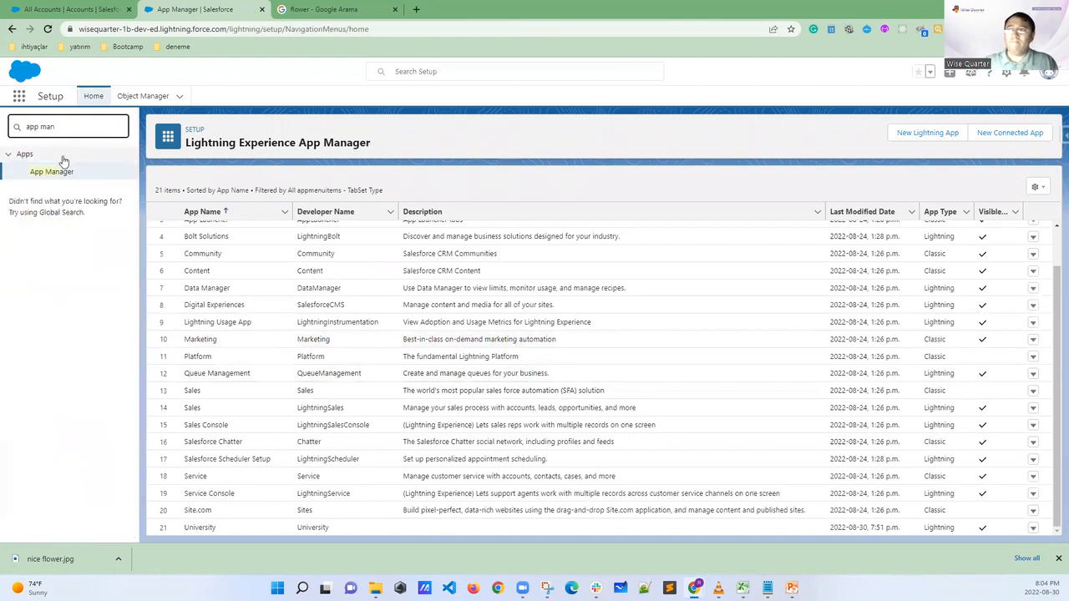
{"action": "left_click", "coordinate": [49, 174]}
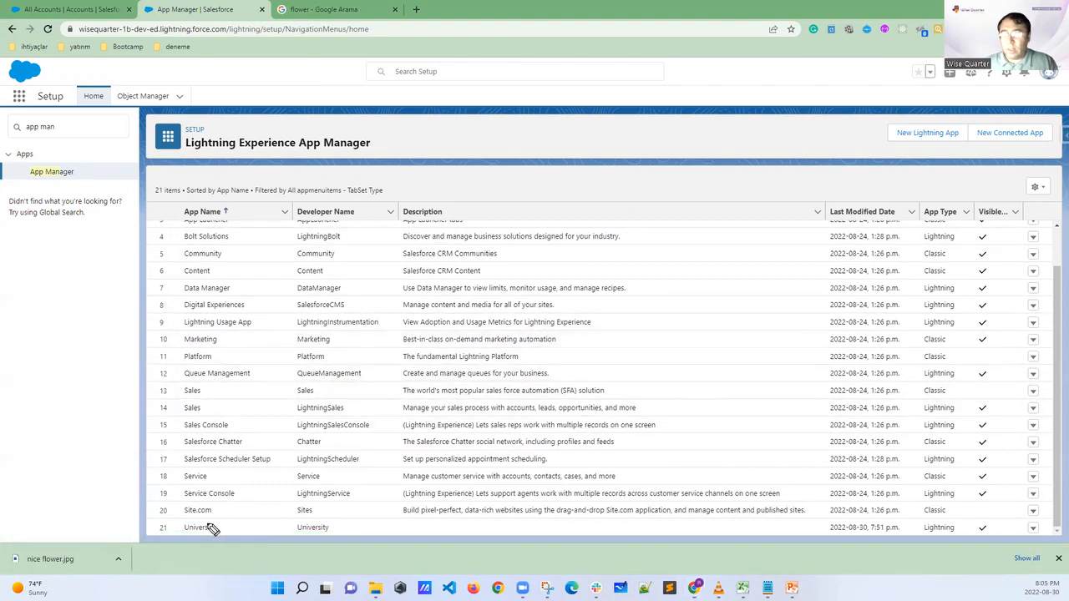
Circle the University app and its row action arrow in the app list, and open the app for editing
{"action": "mouse_move", "coordinate": [221, 519]}
{"action": "left_mouse_down"}
{"action": "mouse_move", "coordinate": [153, 525]}
{"action": "mouse_move", "coordinate": [208, 545]}
{"action": "mouse_move", "coordinate": [229, 521]}
{"action": "mouse_move", "coordinate": [155, 519]}
{"action": "left_mouse_up"}
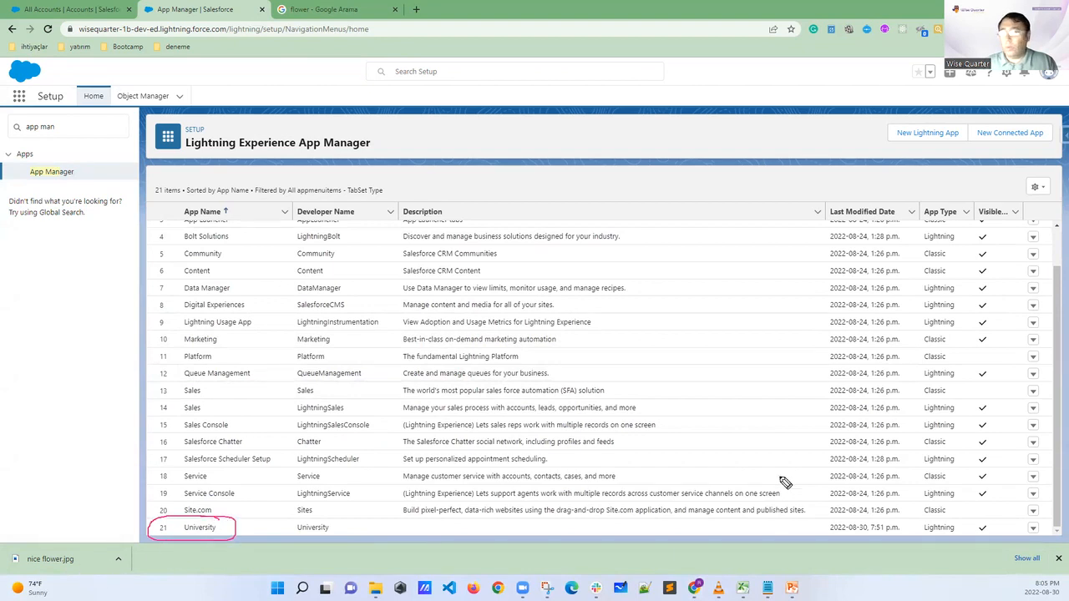
{"action": "mouse_move", "coordinate": [1034, 521]}
{"action": "left_mouse_down"}
{"action": "mouse_move", "coordinate": [1020, 536]}
{"action": "mouse_move", "coordinate": [1054, 542]}
{"action": "mouse_move", "coordinate": [1012, 524]}
{"action": "left_mouse_up"}
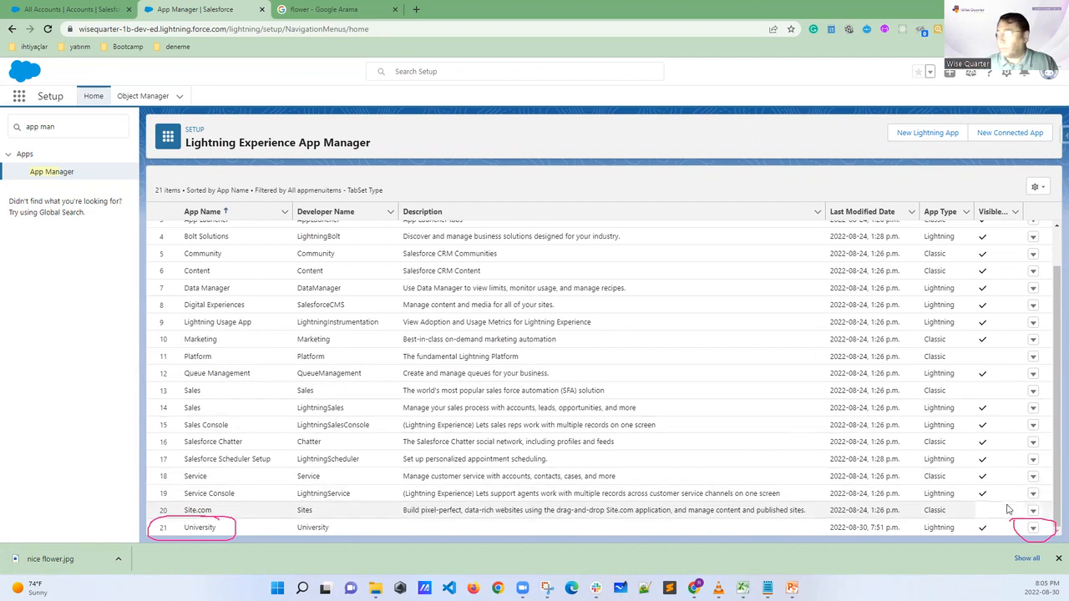
{"action": "left_click", "coordinate": [1033, 528]}
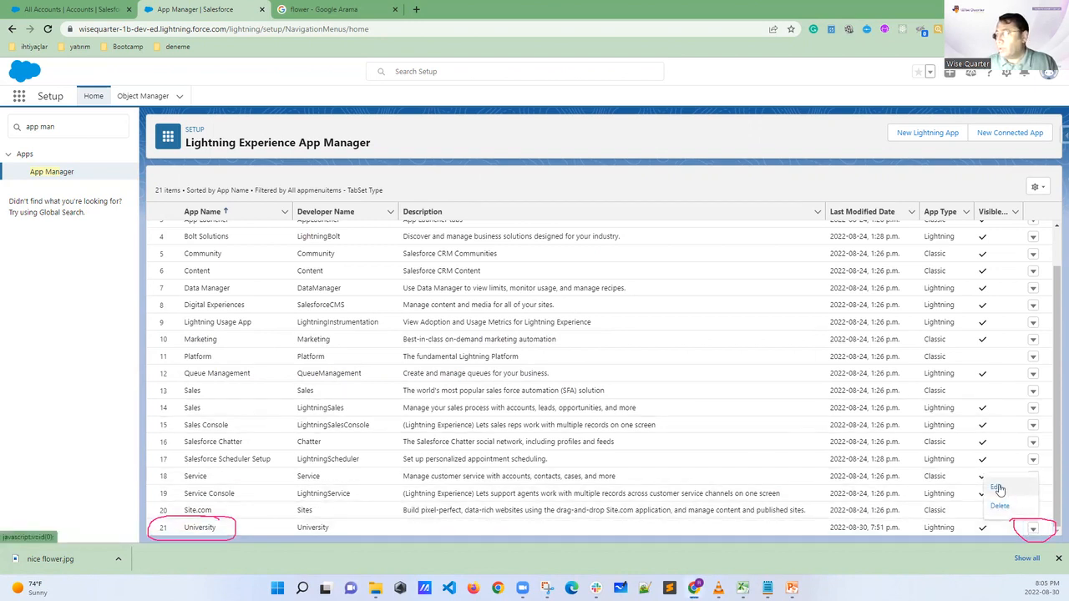
{"action": "left_click", "coordinate": [996, 487]}
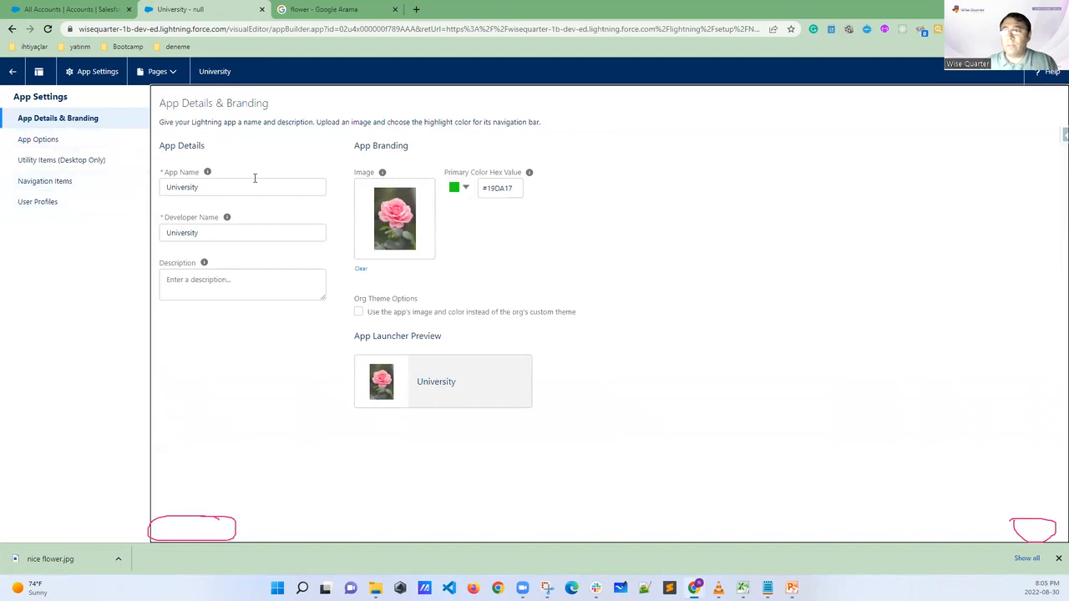
Rename the app to AAA University, leaving its developer name as it is, and save the change
{"action": "left_click_drag", "start_coordinate": [224, 185], "coordinate": [158, 186]}
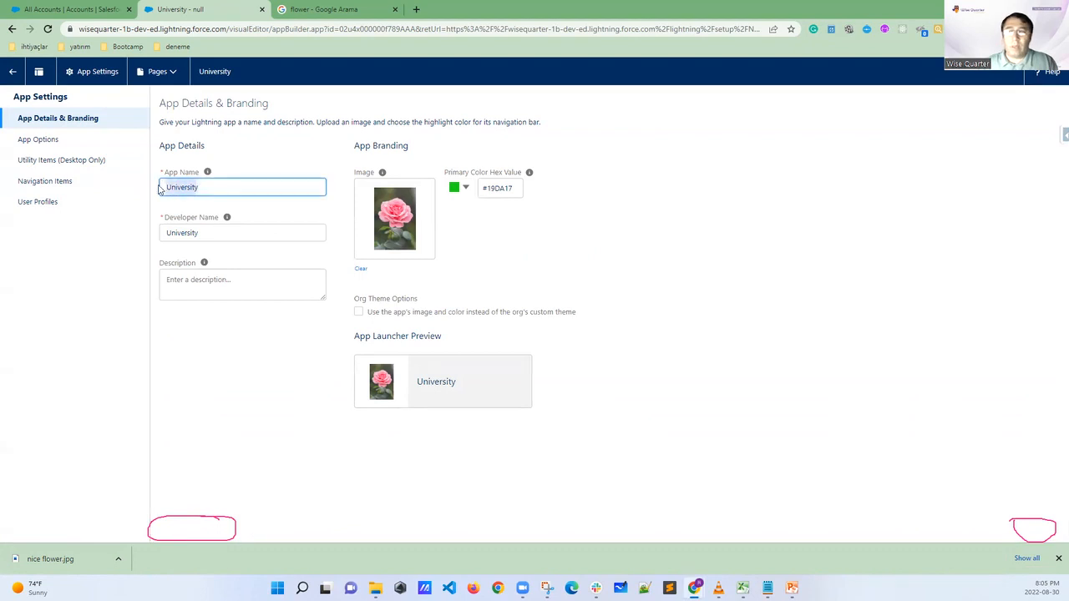
{"action": "left_click", "coordinate": [168, 189]}
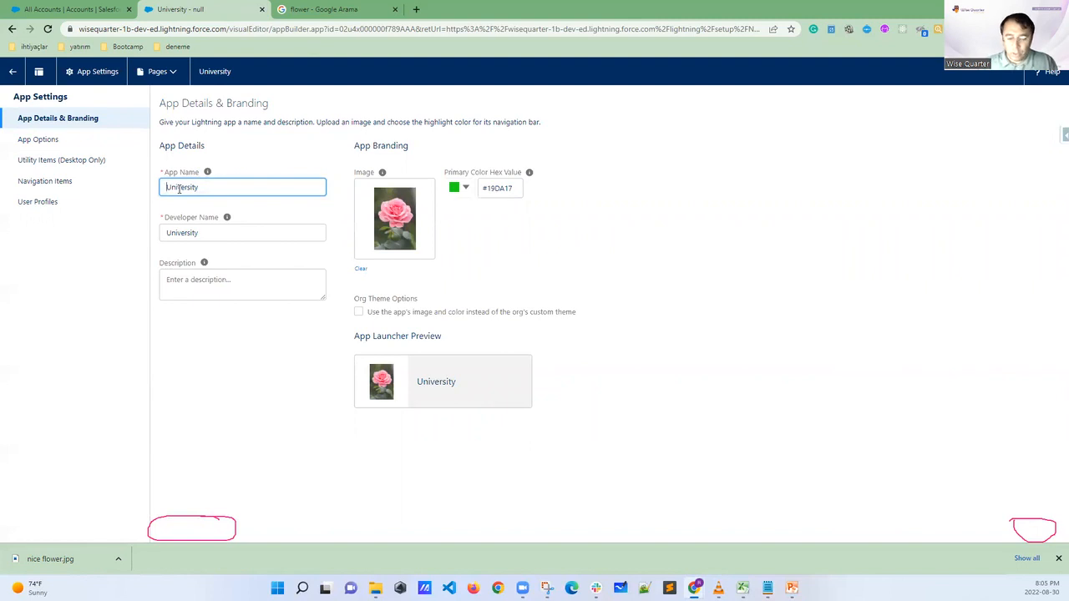
{"action": "type", "text": "AAA"}
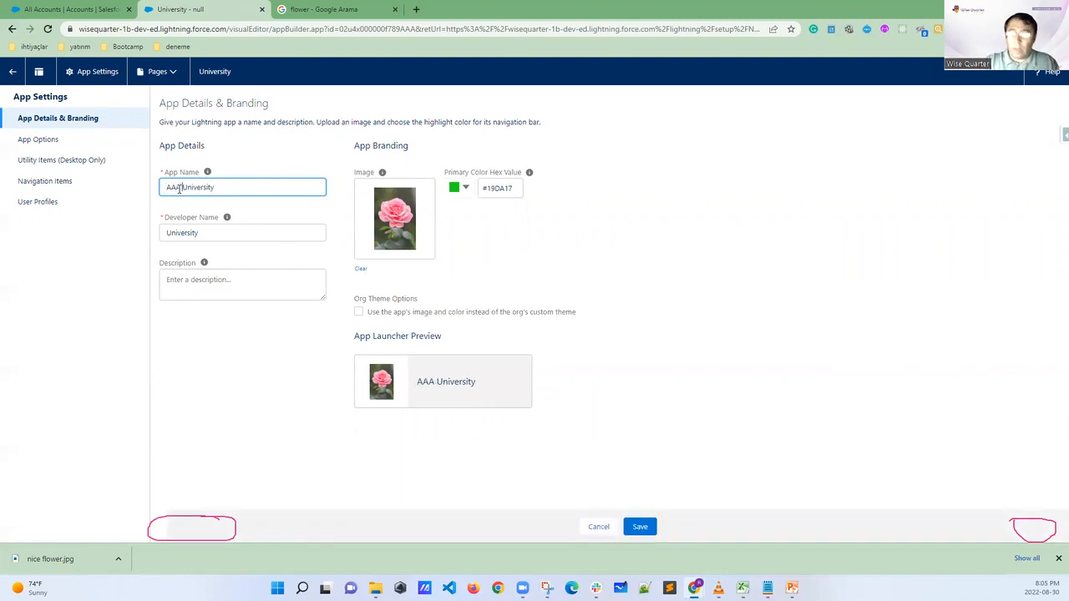
{"action": "left_click", "coordinate": [165, 233]}
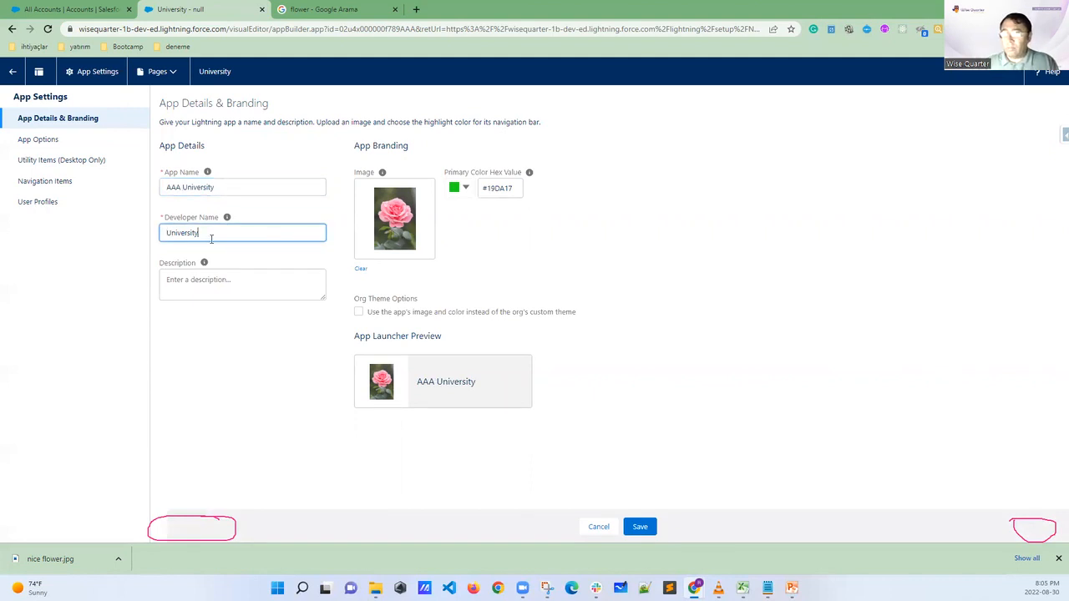
{"action": "left_click_drag", "start_coordinate": [183, 187], "coordinate": [133, 185]}
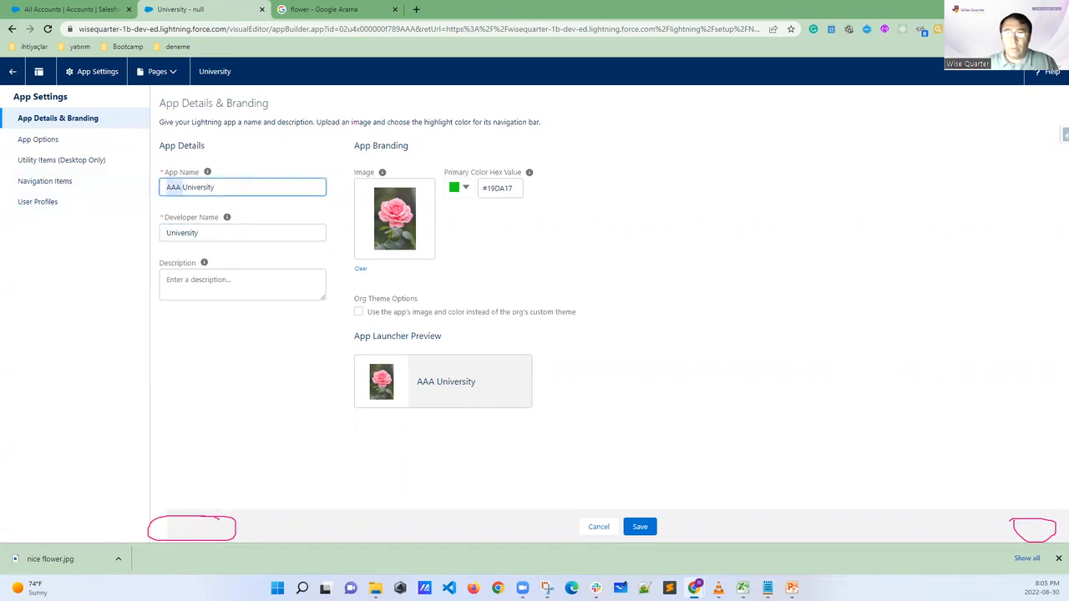
{"action": "mouse_move", "coordinate": [693, 509]}
{"action": "left_mouse_down"}
{"action": "mouse_move", "coordinate": [639, 496]}
{"action": "mouse_move", "coordinate": [584, 515]}
{"action": "mouse_move", "coordinate": [625, 556]}
{"action": "mouse_move", "coordinate": [703, 476]}
{"action": "left_mouse_up"}
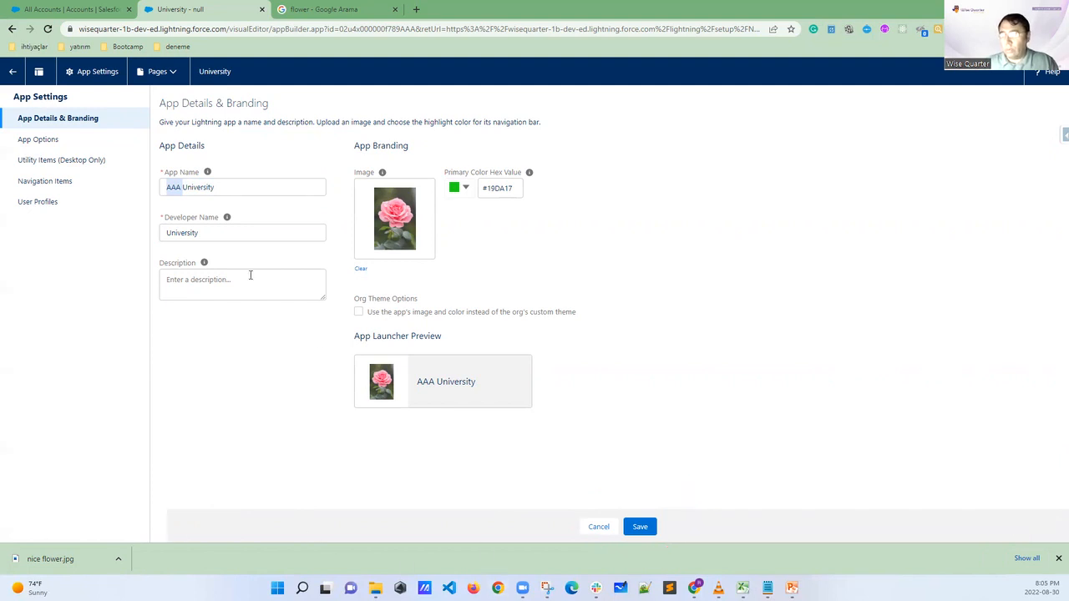
{"action": "left_click", "coordinate": [639, 527]}
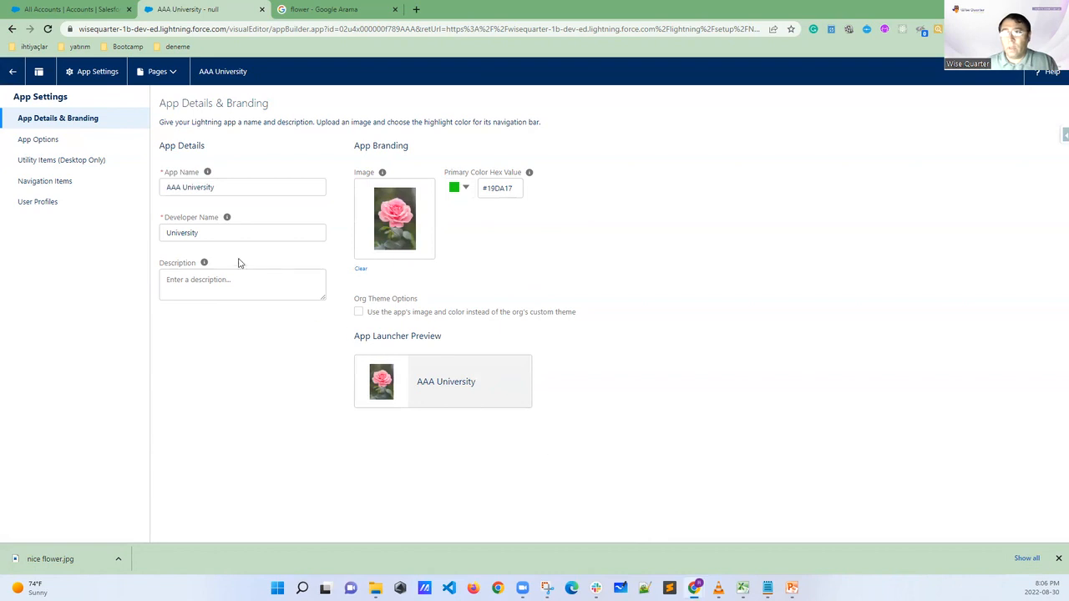
Mark the option disabling end user personalization of nav items with an arrow, turn it off in the app options, and save
{"action": "left_click", "coordinate": [38, 139]}
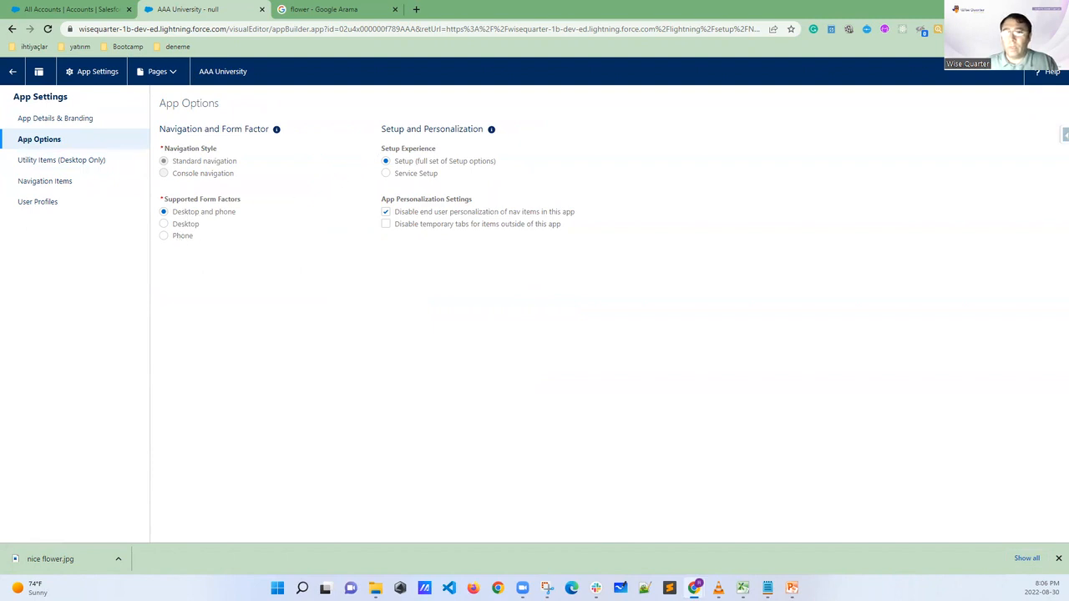
{"action": "left_click_drag", "start_coordinate": [378, 209], "coordinate": [348, 220]}
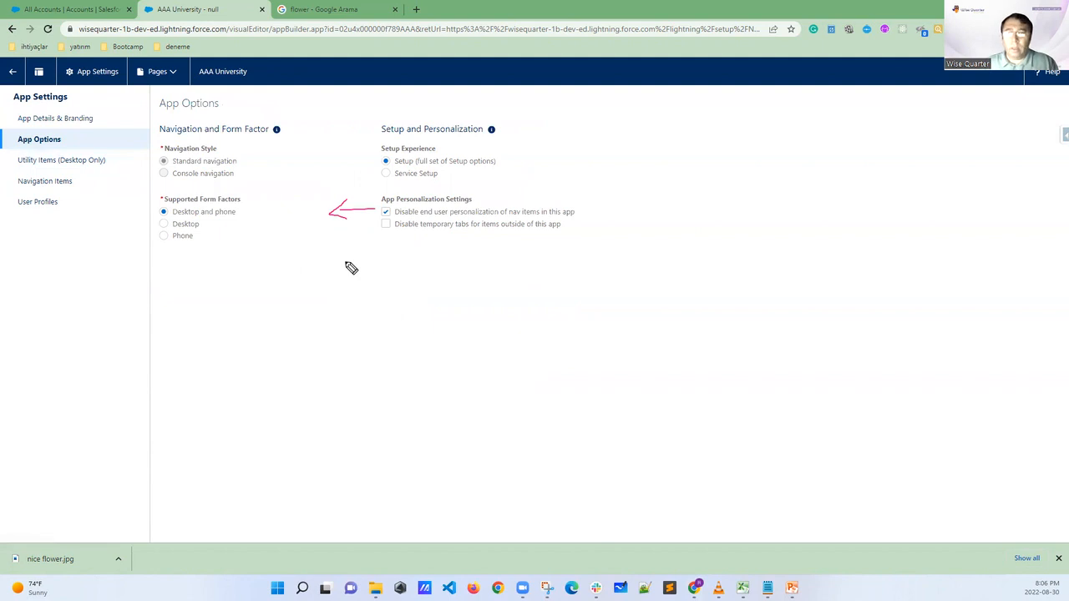
{"action": "left_click", "coordinate": [385, 212]}
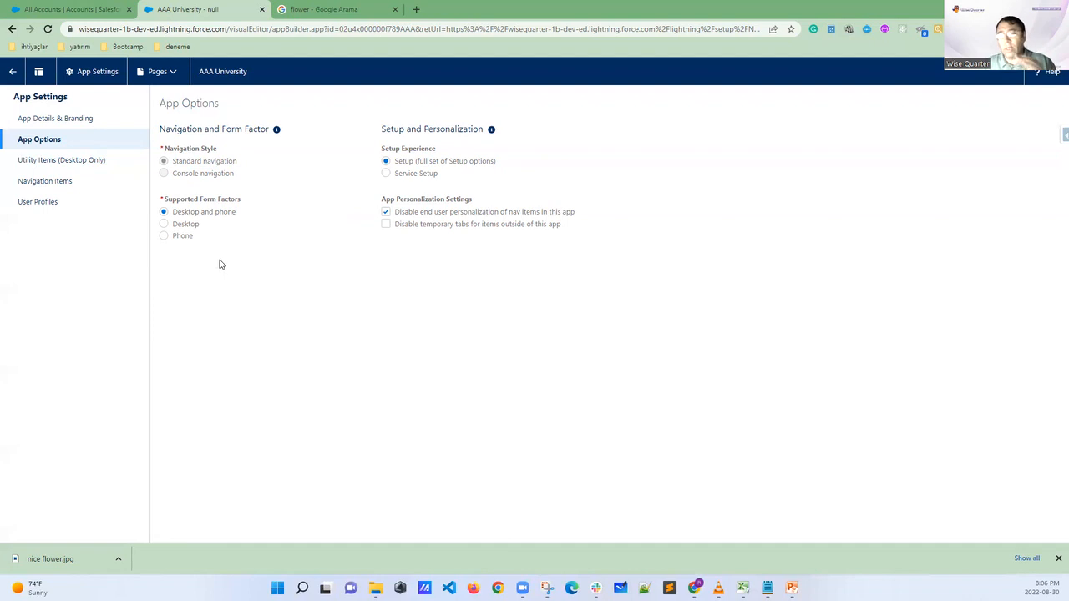
{"action": "left_click", "coordinate": [385, 213]}
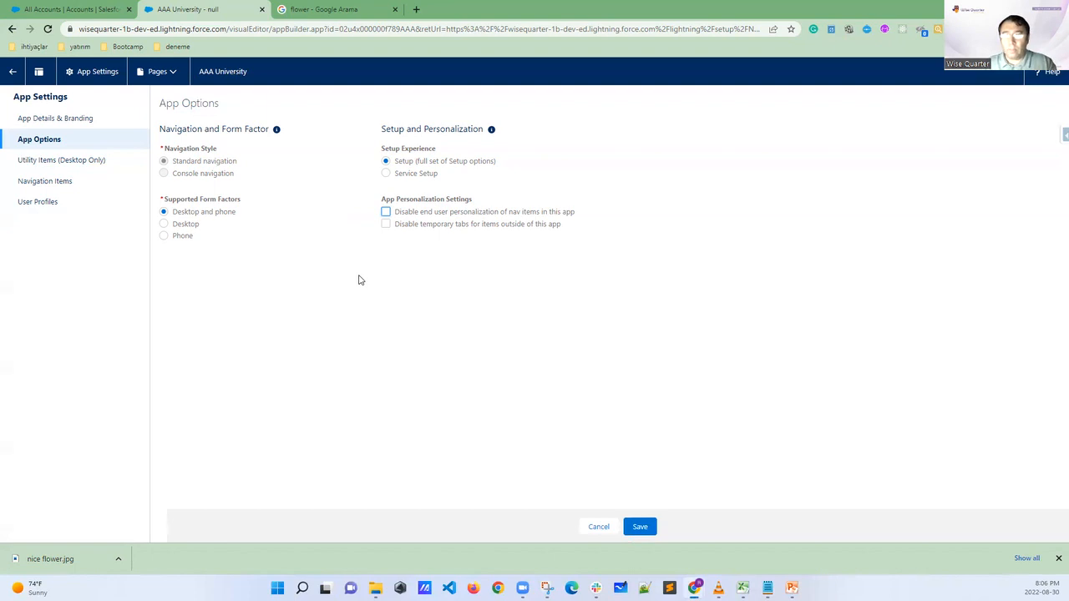
{"action": "left_click", "coordinate": [640, 527]}
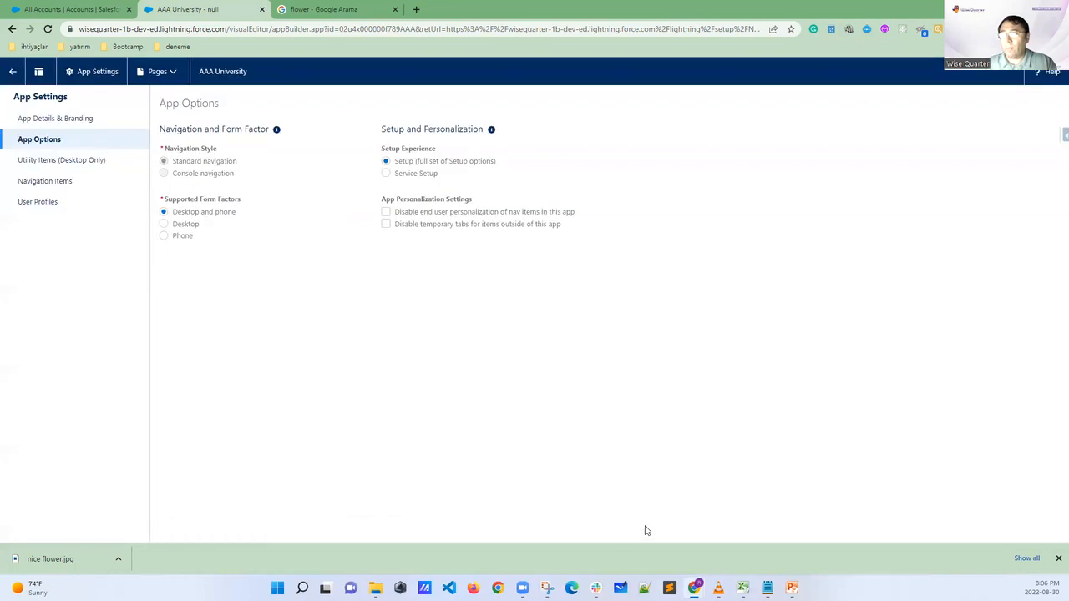
Filter the available navigation items by "home", add the Home item with the pink house icon to the selected items, and save
{"action": "left_click", "coordinate": [47, 185]}
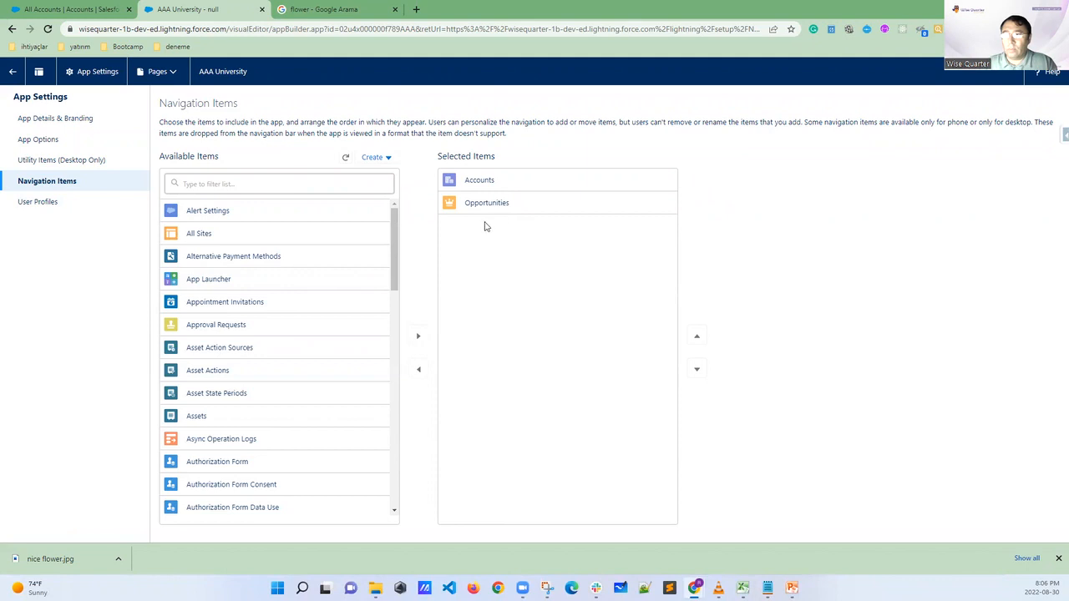
{"action": "left_click", "coordinate": [226, 184]}
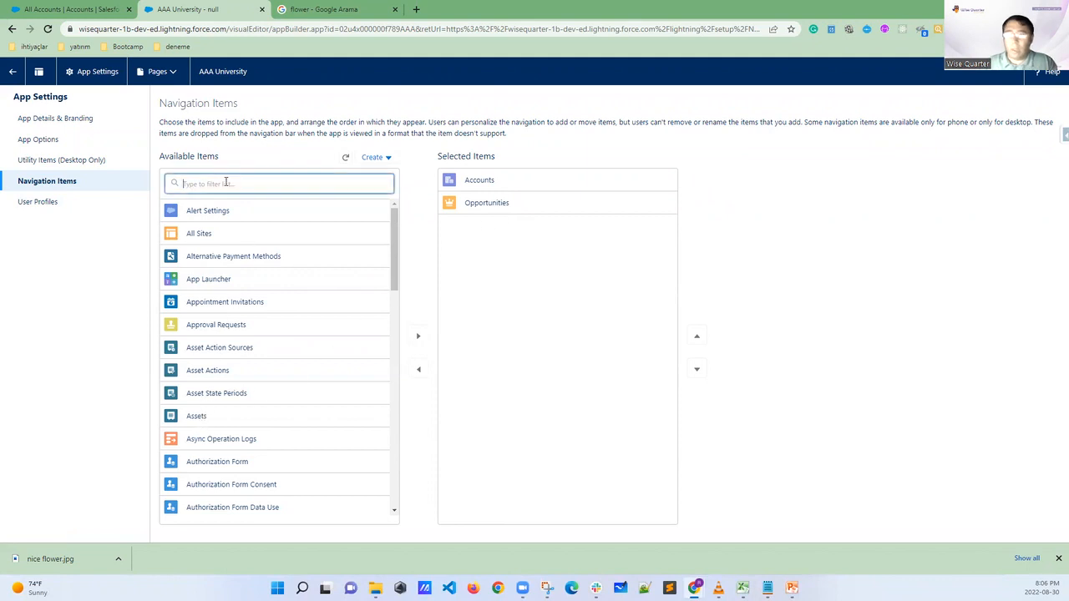
{"action": "type", "text": "home"}
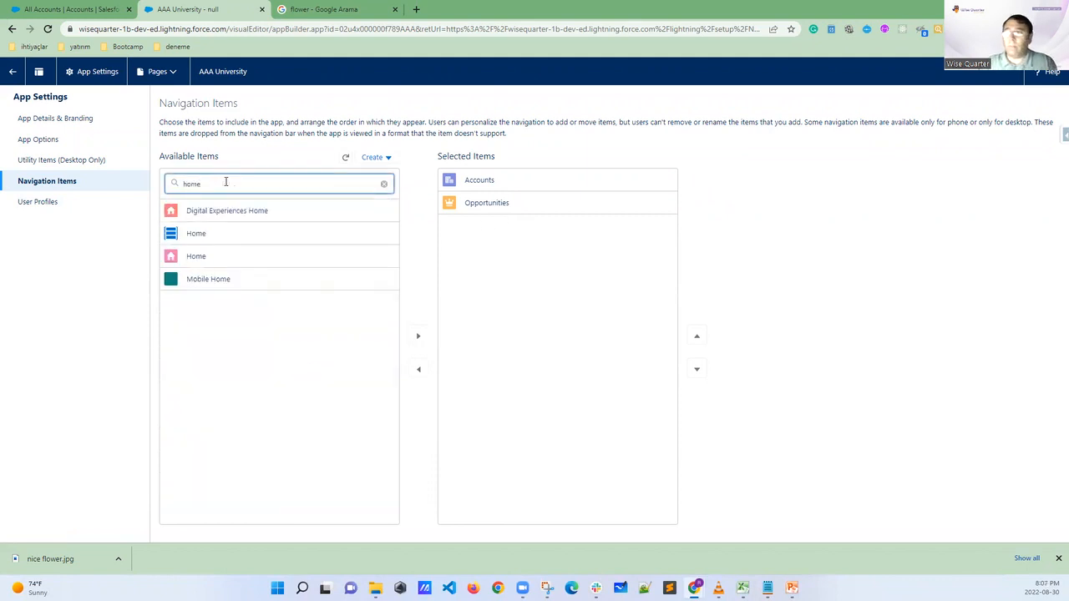
{"action": "left_click", "coordinate": [208, 262]}
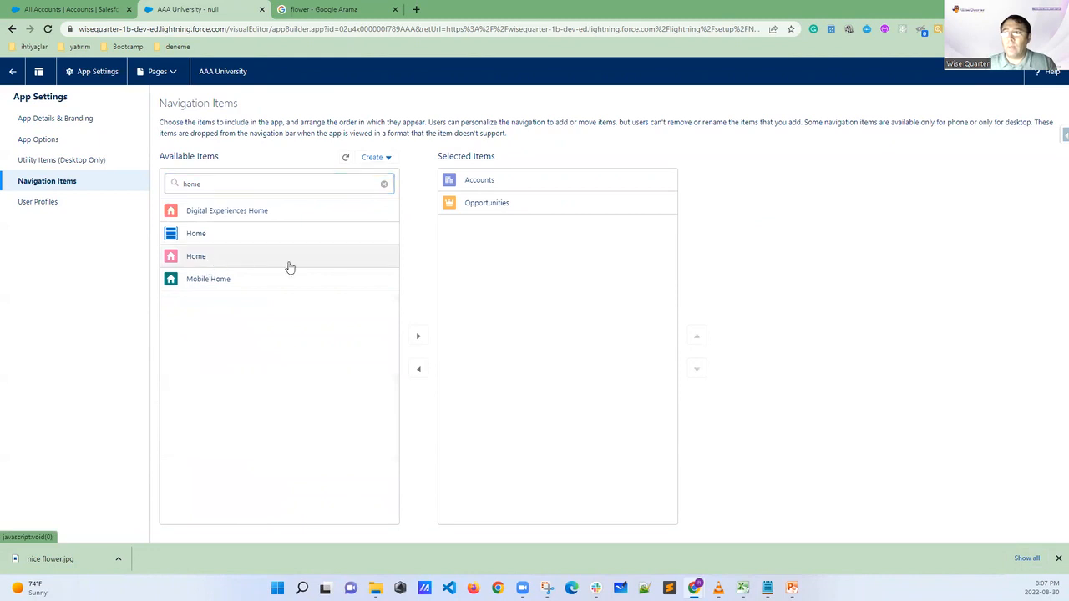
{"action": "left_click", "coordinate": [418, 336]}
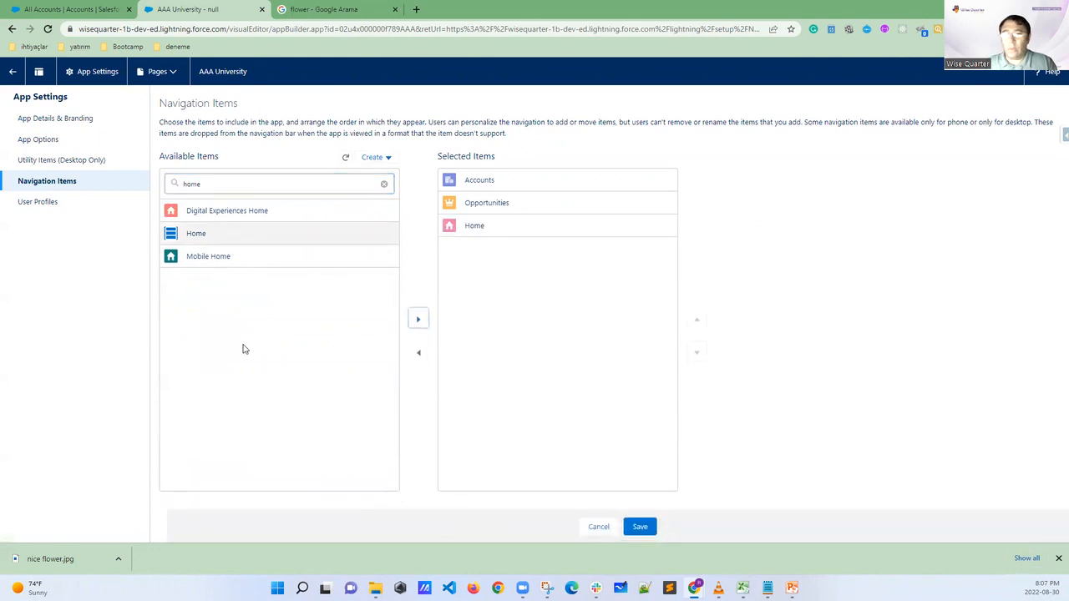
{"action": "left_click", "coordinate": [640, 527]}
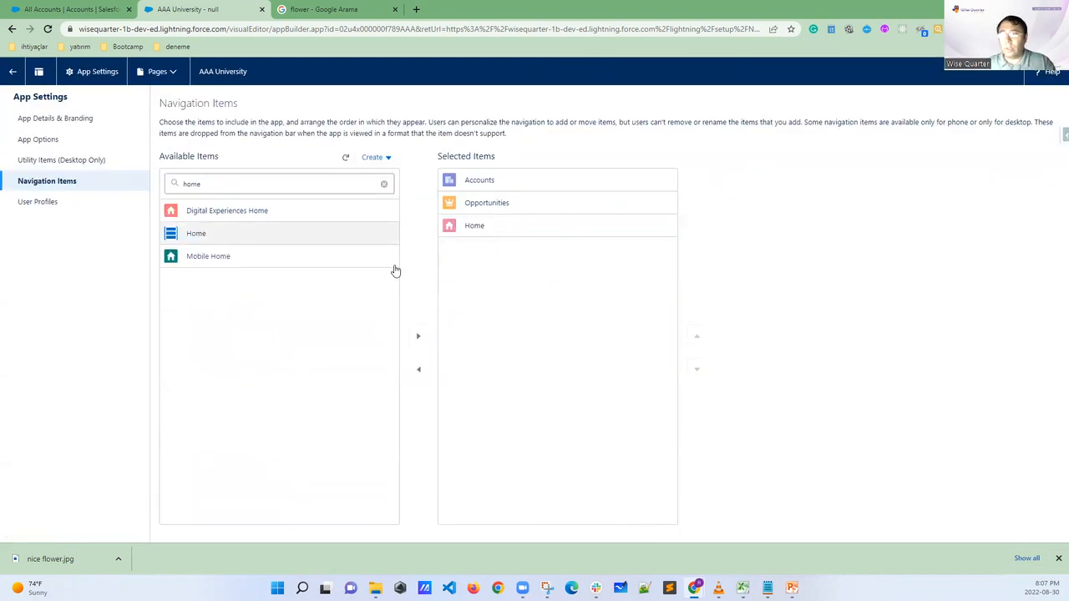
Filter the available user profiles by "stan", add Standard User to the selected profiles, and save
{"action": "left_click", "coordinate": [38, 204]}
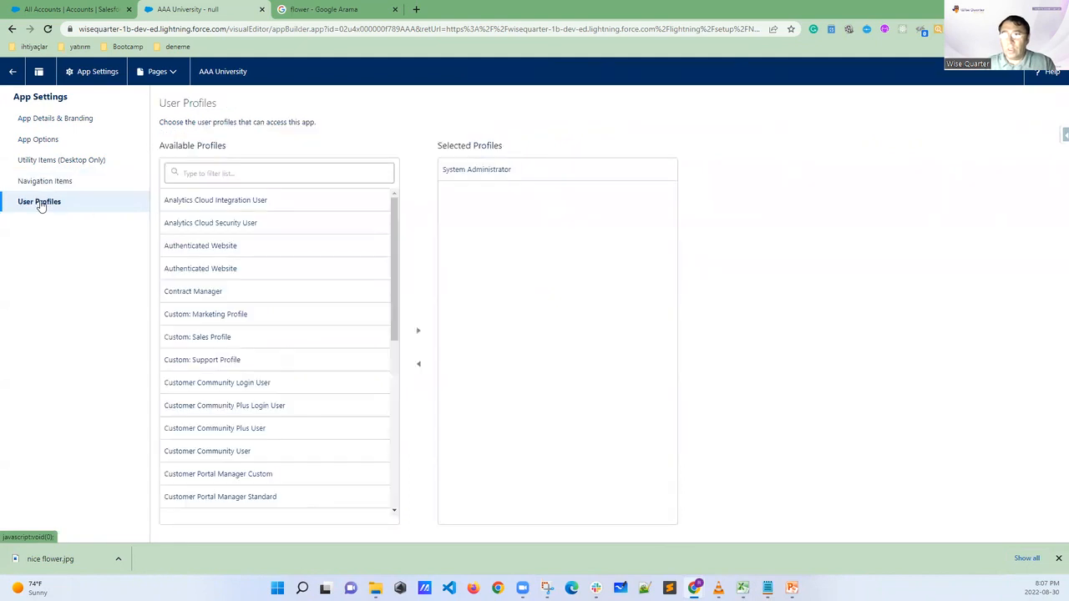
{"action": "left_click", "coordinate": [274, 177]}
{"action": "type", "text": "stan"}
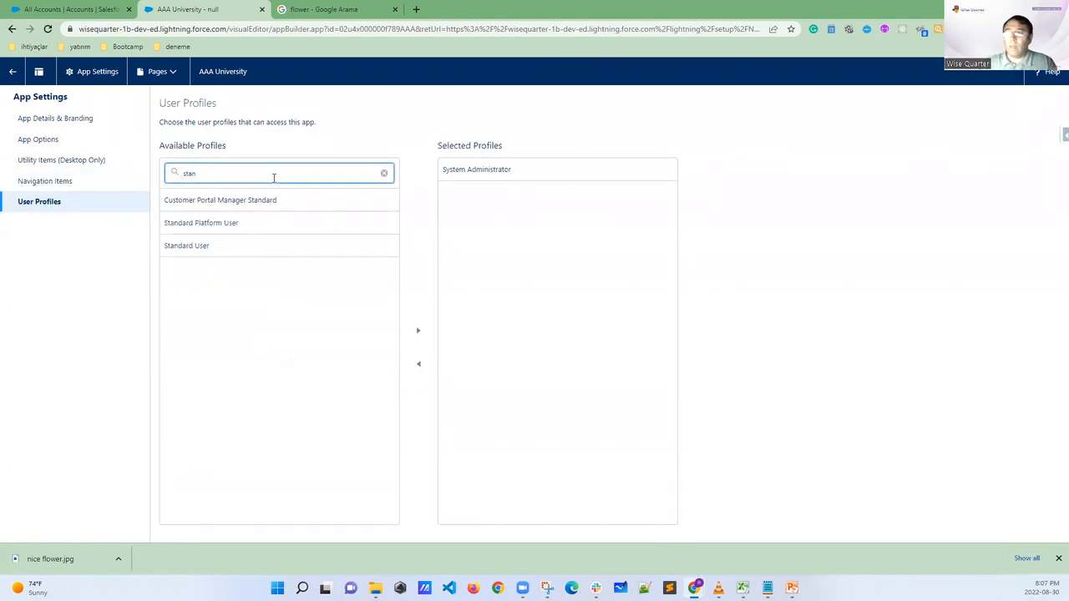
{"action": "left_click", "coordinate": [199, 246]}
{"action": "left_click", "coordinate": [422, 332]}
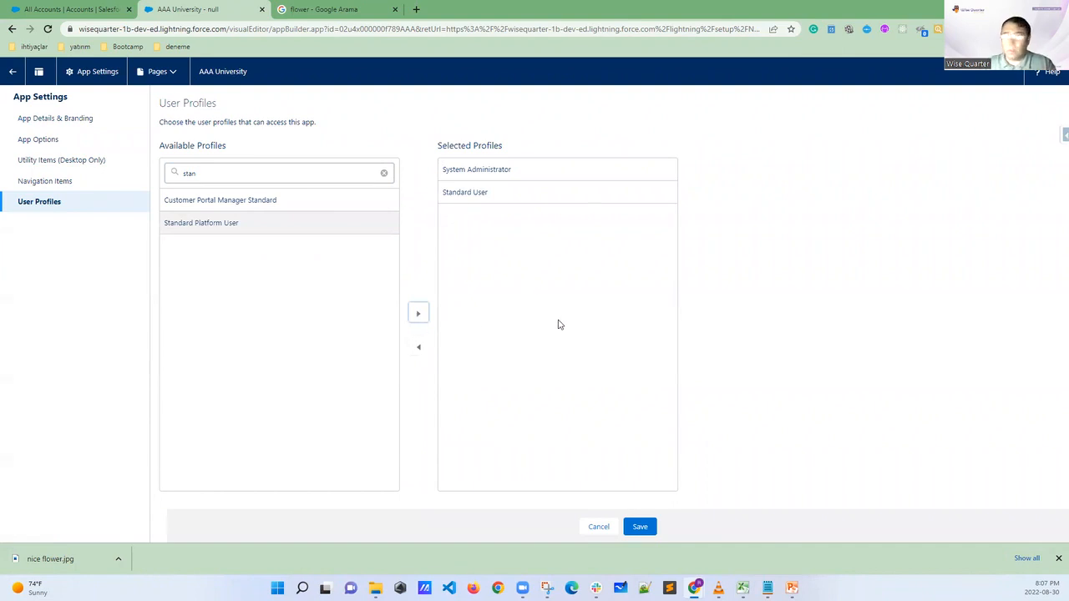
{"action": "left_click", "coordinate": [640, 527]}
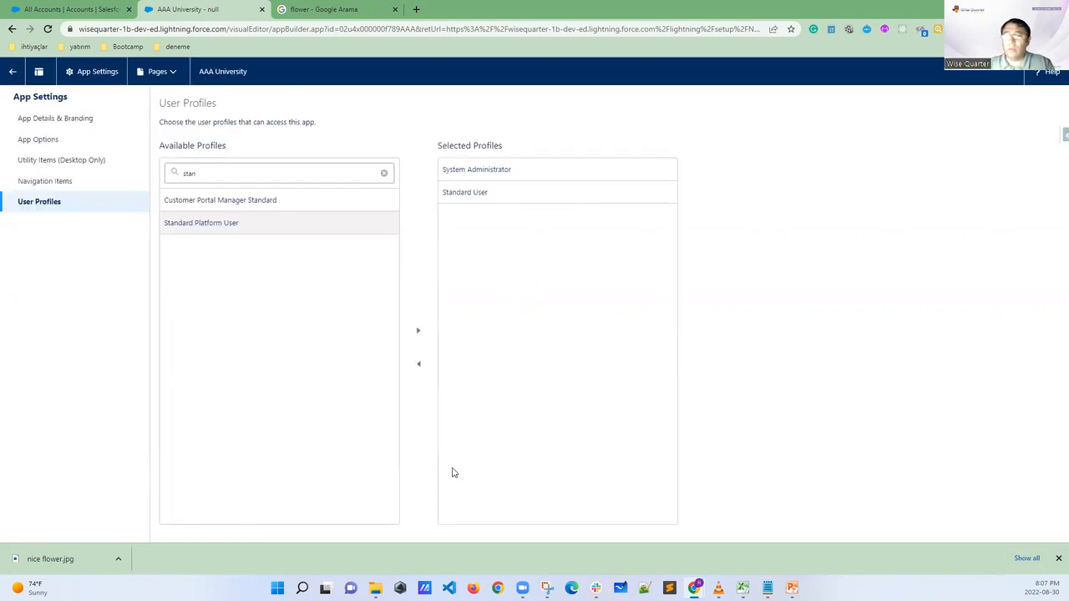
Reload the University Accounts list and circle the space after Opportunities and the far end of the navigation bar, then clear the markings
{"action": "left_click", "coordinate": [72, 10]}
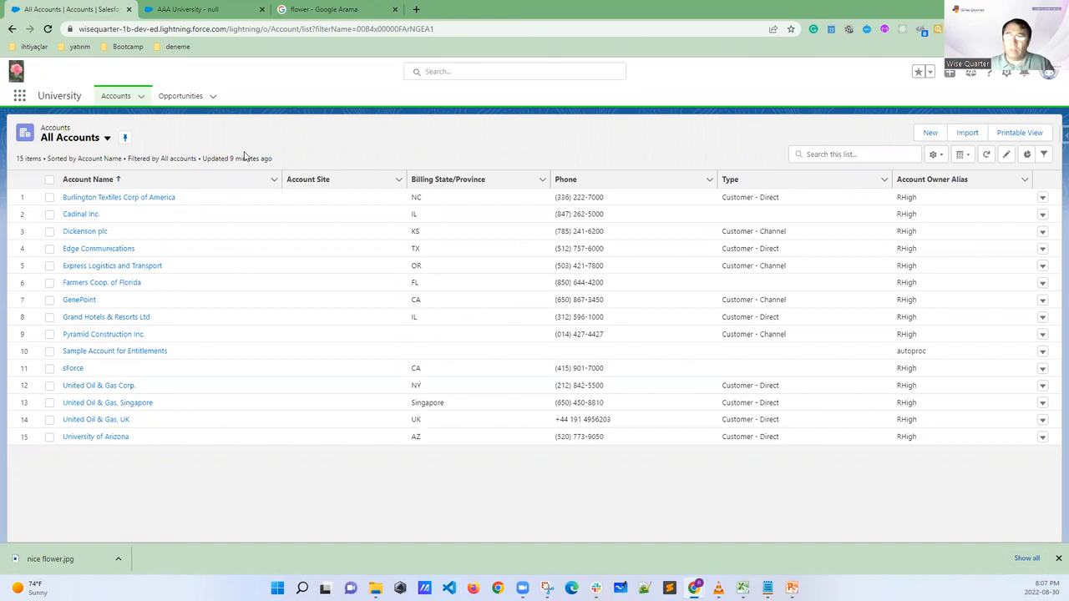
{"action": "left_click", "coordinate": [49, 28]}
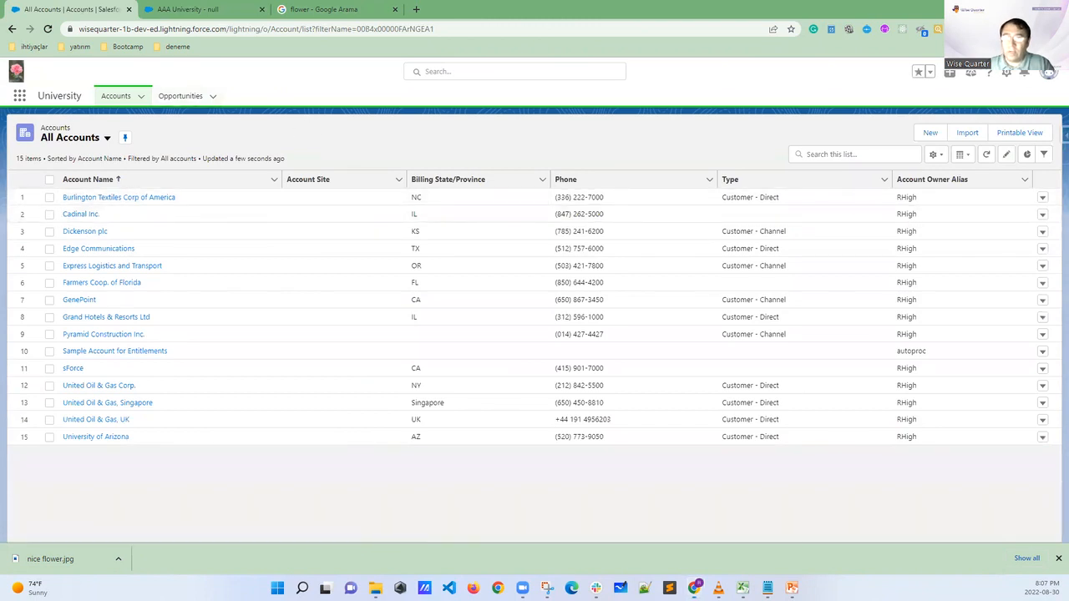
{"action": "mouse_move", "coordinate": [238, 91]}
{"action": "left_mouse_down"}
{"action": "mouse_move", "coordinate": [254, 85]}
{"action": "mouse_move", "coordinate": [240, 87]}
{"action": "left_mouse_up"}
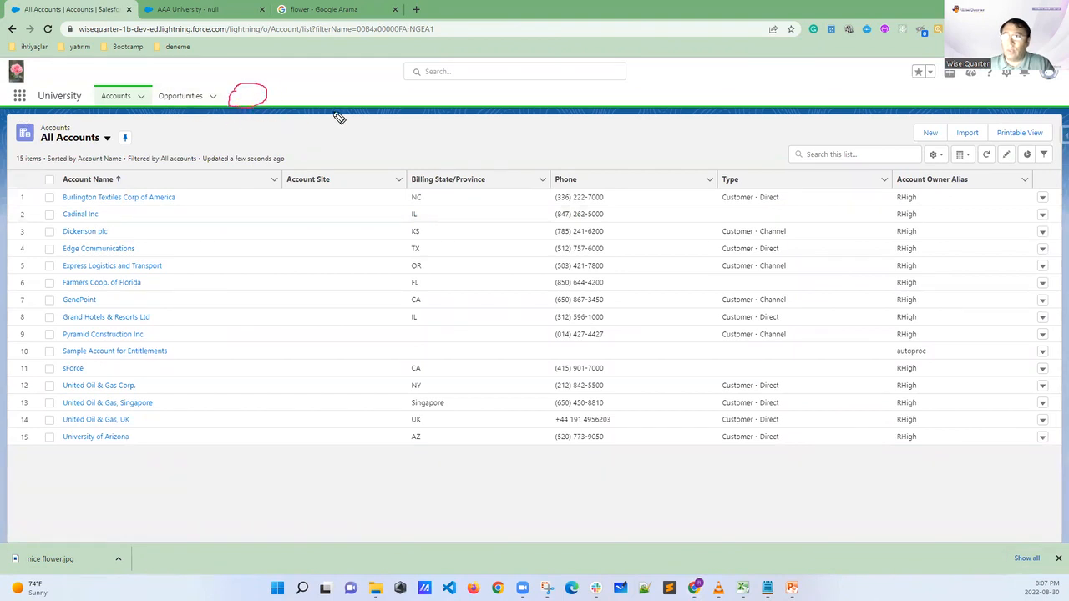
{"action": "left_click_drag", "start_coordinate": [1025, 96], "coordinate": [1065, 87]}
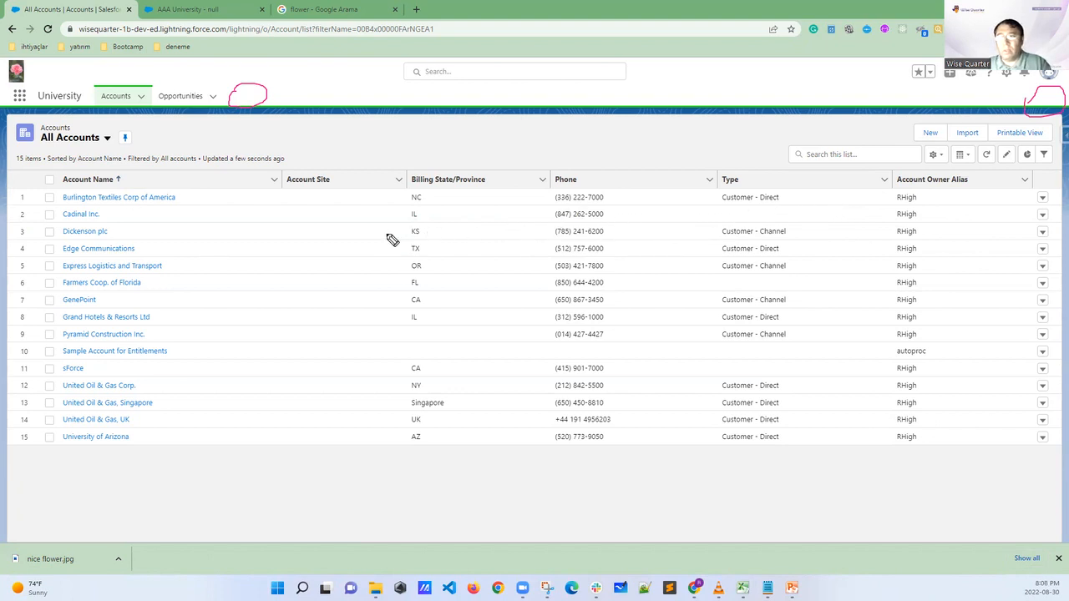
{"action": "key", "text": "Escape"}
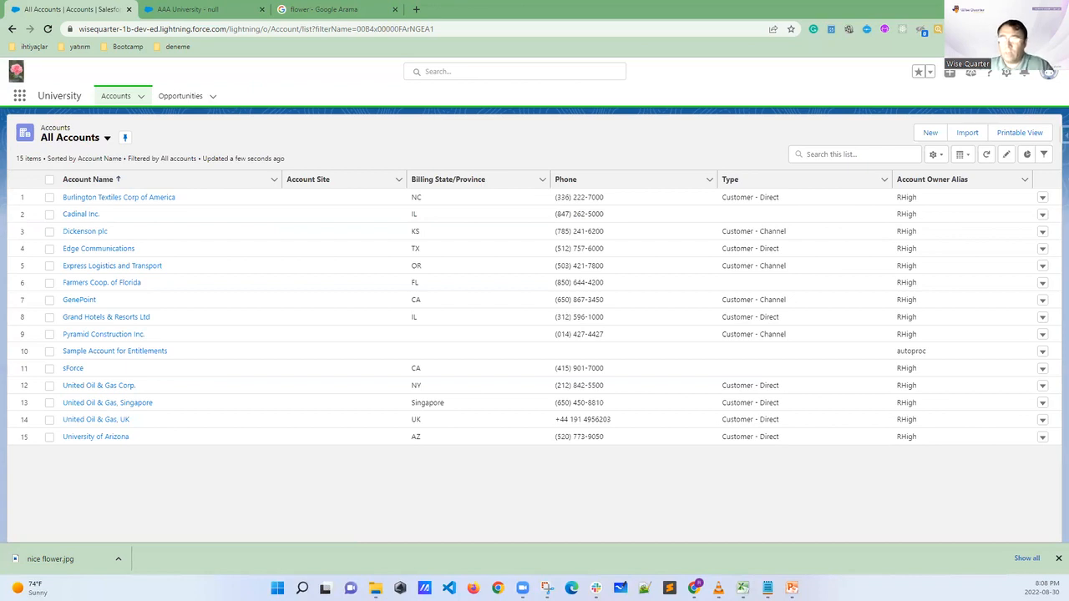
Switch to the PowerPoint presentation, show slide 11 on Object, Fields ve Records, and highlight the word Object in its title
{"action": "mouse_move", "coordinate": [791, 588]}
{"action": "left_click", "coordinate": [791, 526]}
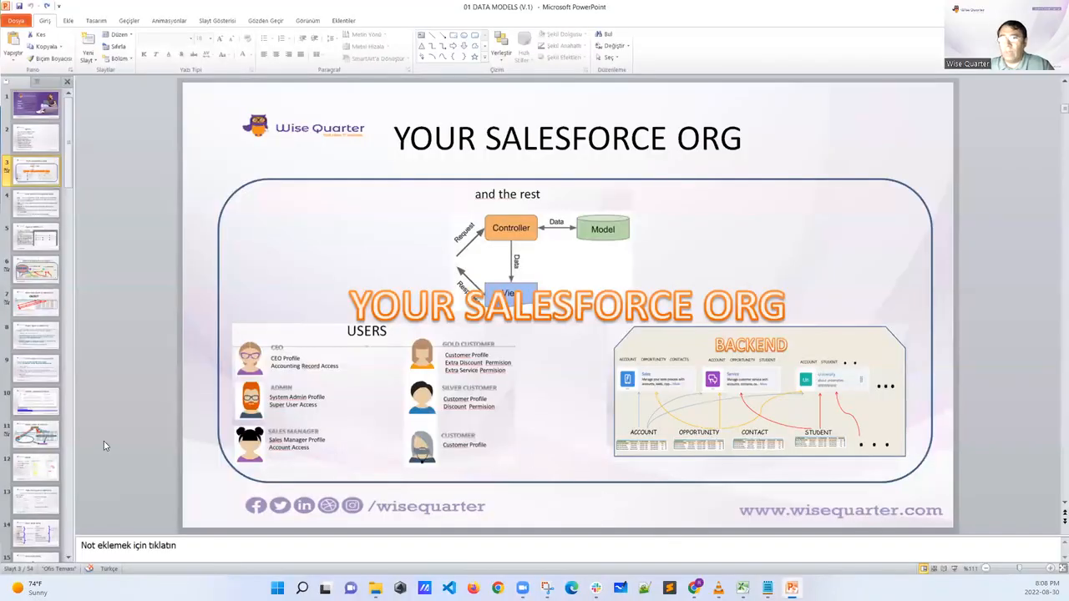
{"action": "left_click", "coordinate": [26, 445]}
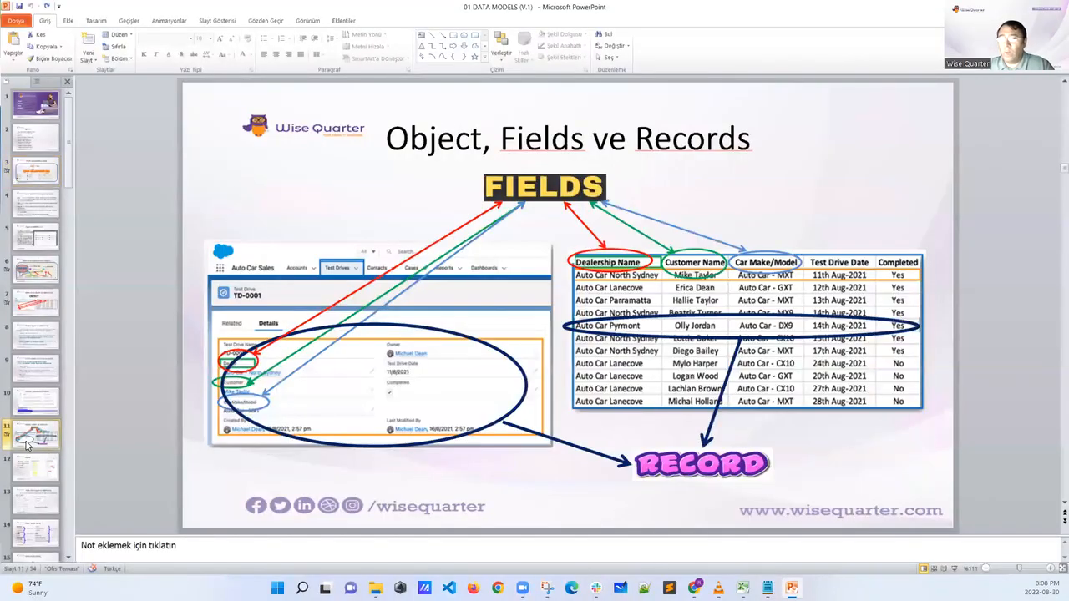
{"action": "left_click_drag", "start_coordinate": [393, 131], "coordinate": [482, 132]}
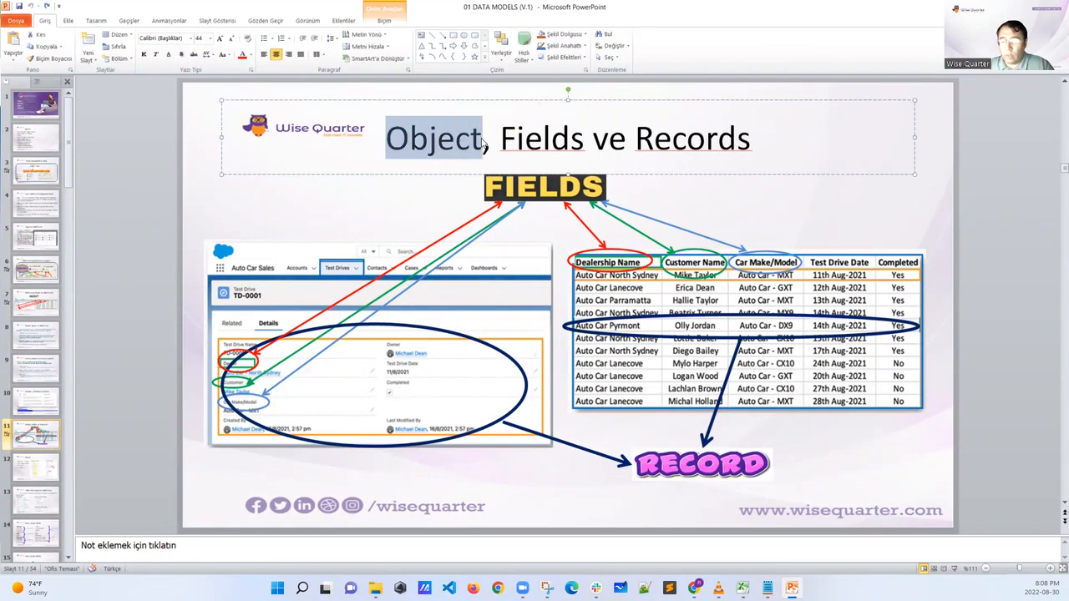
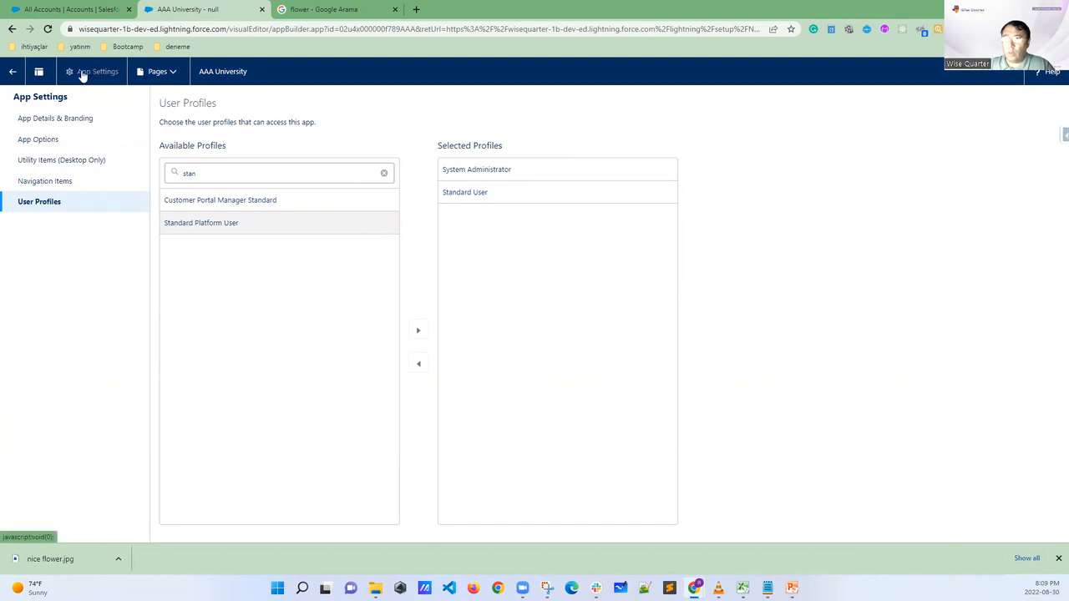
Return to the Lightning Experience App Manager in Setup, circle Object Manager, draw an arrow from Home, and clear the markings
{"action": "left_click", "coordinate": [13, 71]}
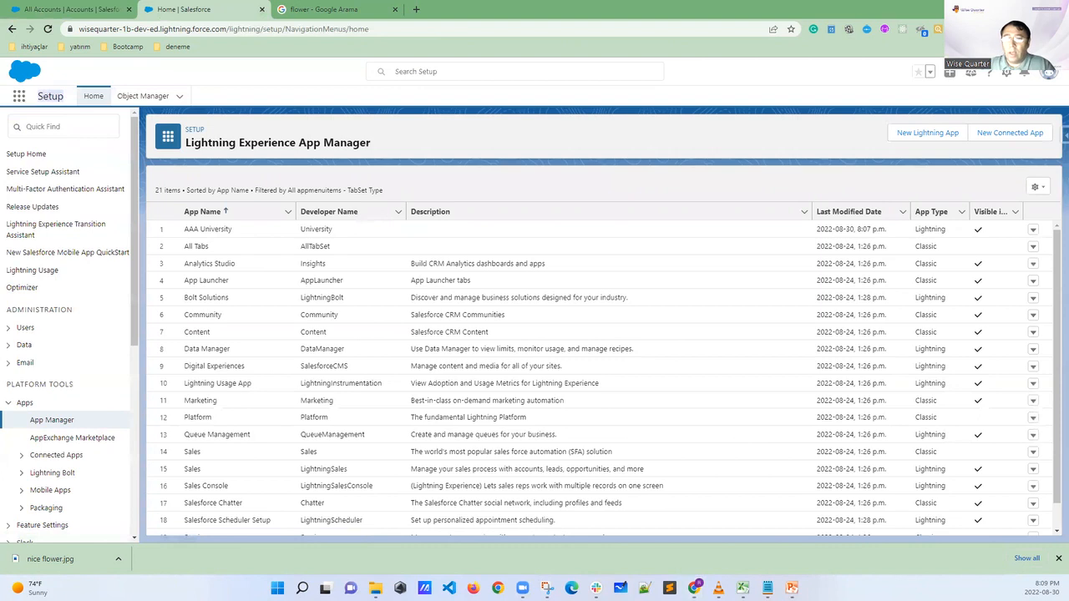
{"action": "mouse_move", "coordinate": [182, 84]}
{"action": "left_mouse_down"}
{"action": "mouse_move", "coordinate": [121, 87]}
{"action": "mouse_move", "coordinate": [117, 105]}
{"action": "mouse_move", "coordinate": [184, 109]}
{"action": "mouse_move", "coordinate": [188, 86]}
{"action": "mouse_move", "coordinate": [160, 82]}
{"action": "left_mouse_up"}
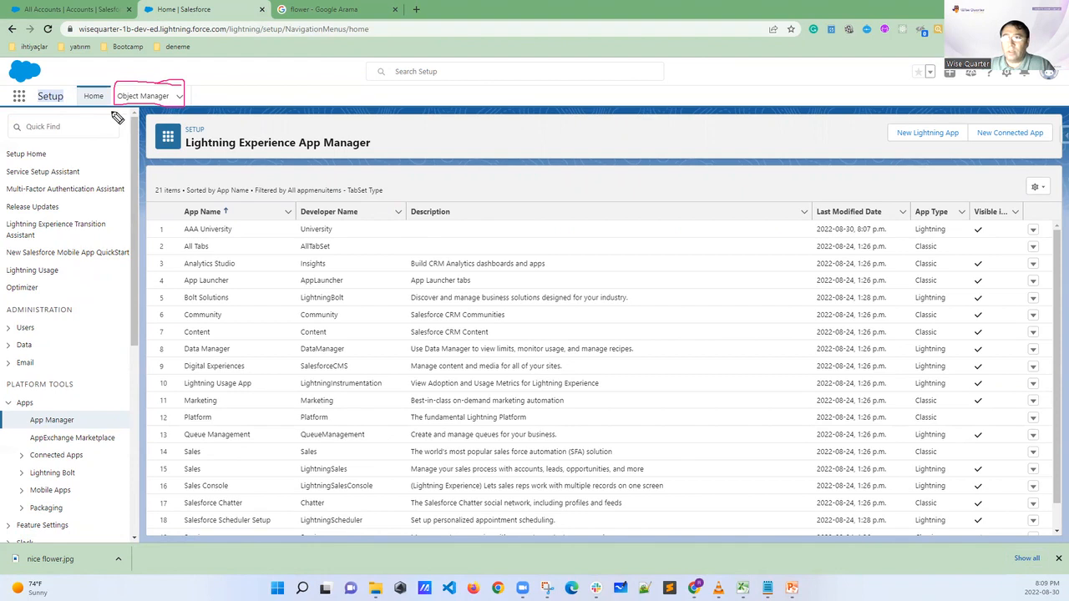
{"action": "left_click_drag", "start_coordinate": [93, 96], "coordinate": [81, 117]}
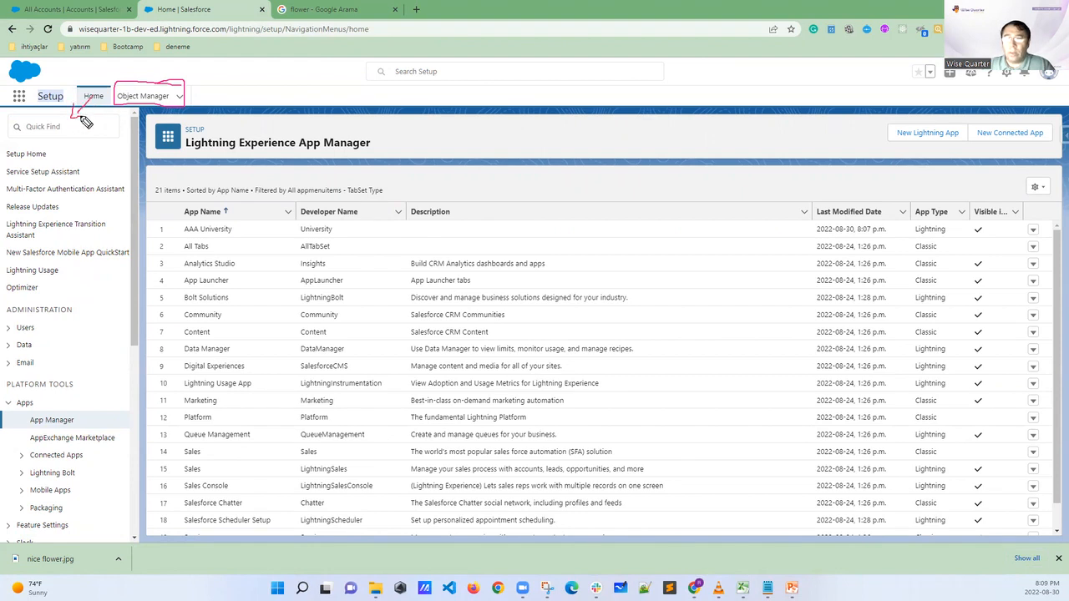
{"action": "key", "text": "Escape"}
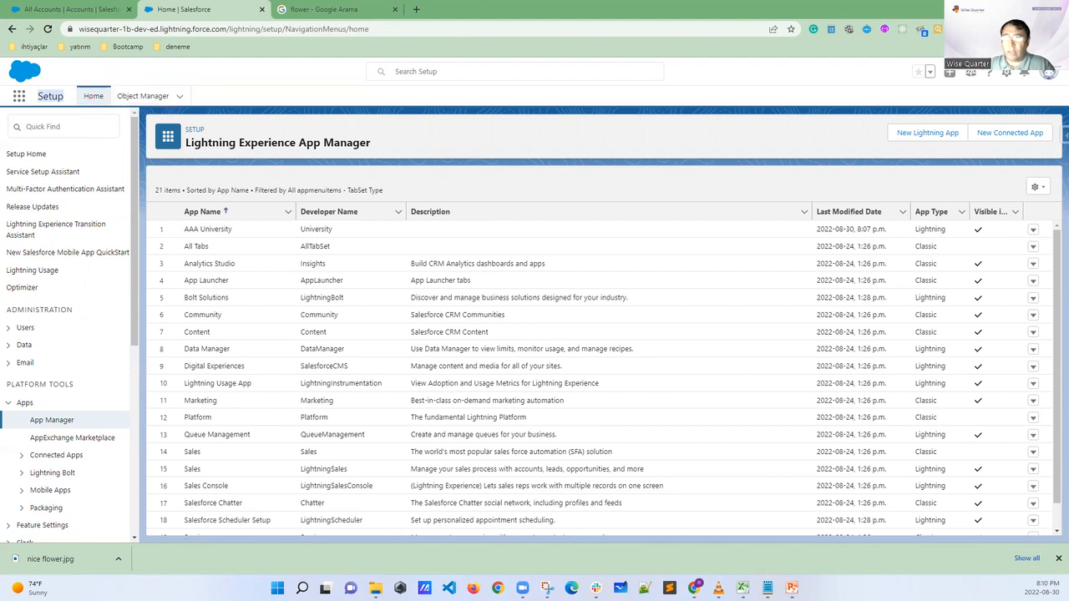
Open the Object Manager and look through its list of standard objects down to the payment and product entries
{"action": "left_click", "coordinate": [144, 97]}
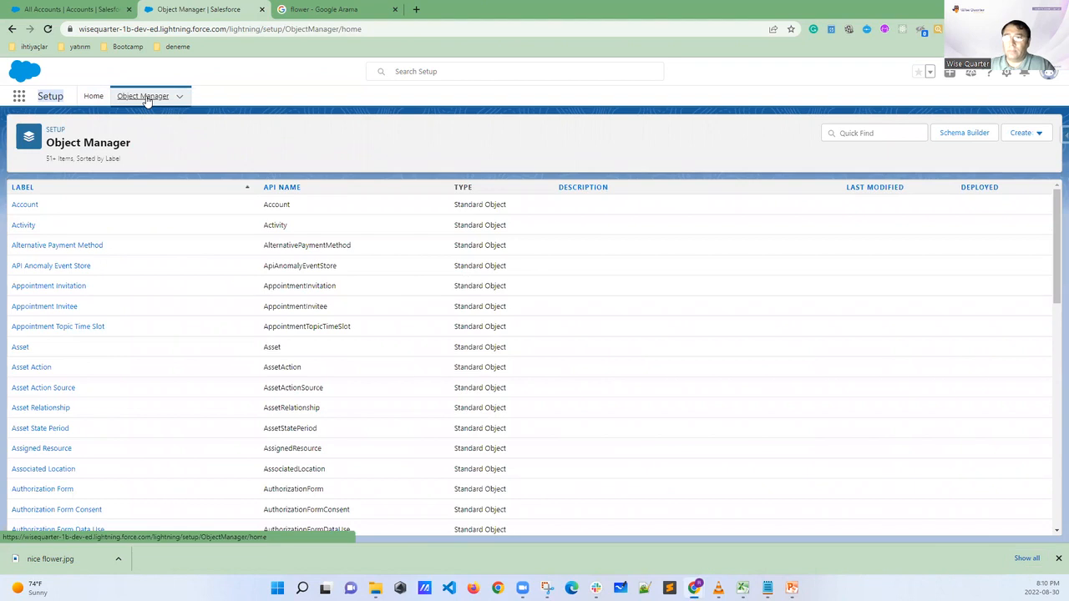
{"action": "scroll", "coordinate": [96, 216], "scroll_direction": "down", "scroll_amount": 2}
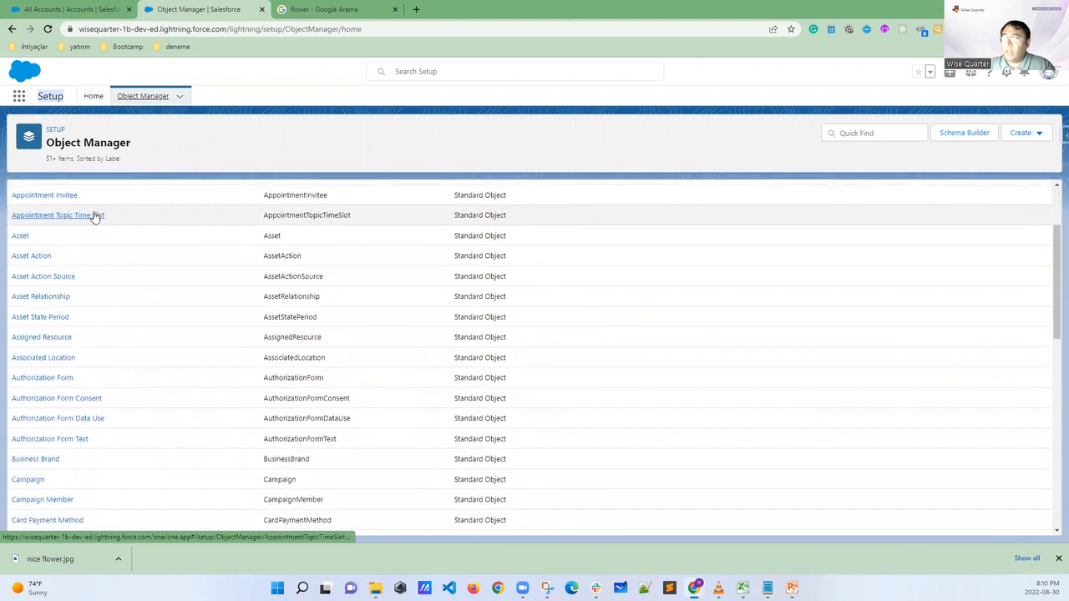
{"action": "scroll", "coordinate": [96, 216], "scroll_direction": "down", "scroll_amount": 12}
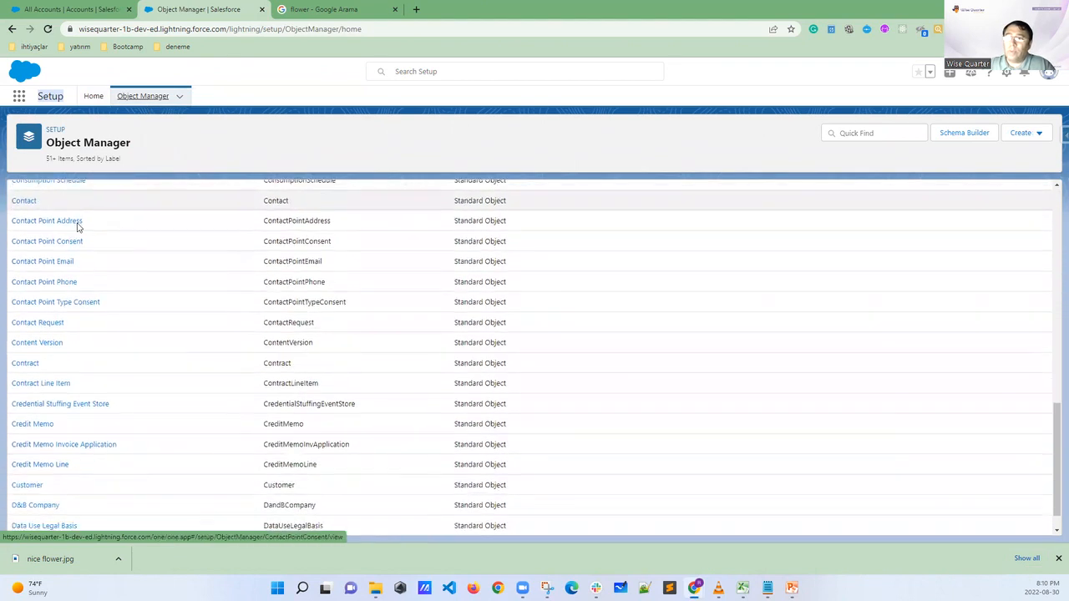
{"action": "scroll", "coordinate": [77, 225], "scroll_direction": "down", "scroll_amount": 10}
{"action": "scroll", "coordinate": [65, 416], "scroll_direction": "down", "scroll_amount": 5}
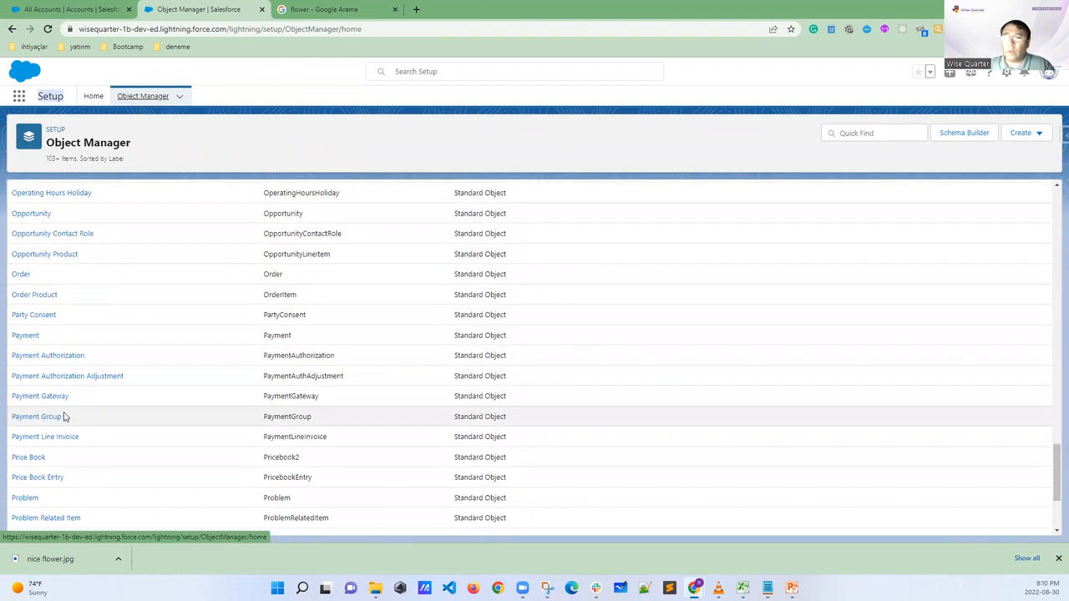
{"action": "scroll", "coordinate": [65, 416], "scroll_direction": "down", "scroll_amount": 3}
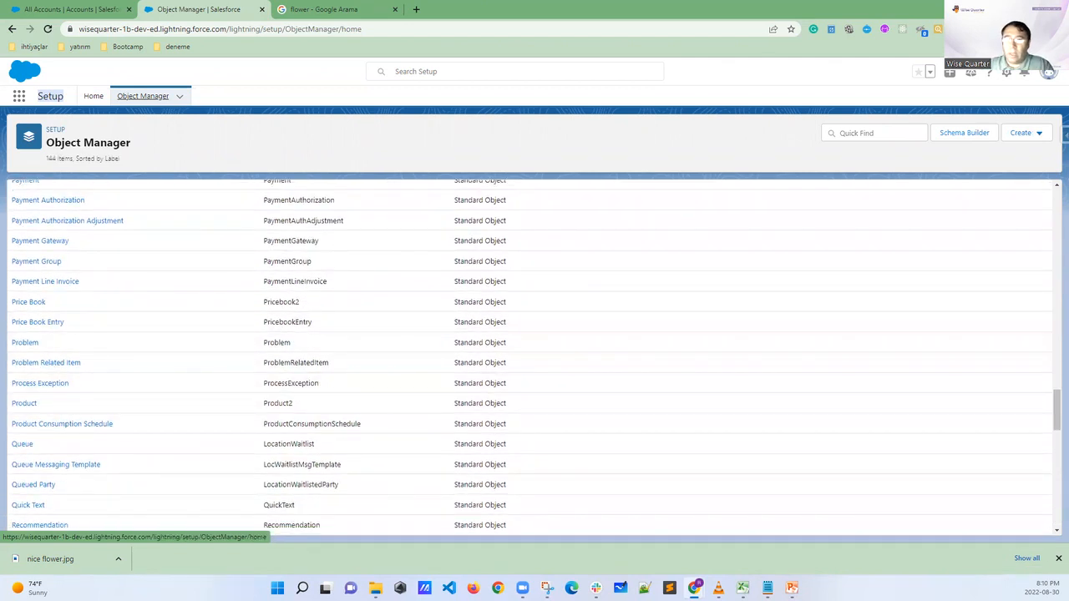
Circle several Standard Object entries in the Type column, clear the markings, and go back up the object list
{"action": "mouse_move", "coordinate": [519, 183]}
{"action": "left_mouse_down"}
{"action": "mouse_move", "coordinate": [446, 191]}
{"action": "mouse_move", "coordinate": [532, 205]}
{"action": "mouse_move", "coordinate": [467, 234]}
{"action": "mouse_move", "coordinate": [489, 210]}
{"action": "mouse_move", "coordinate": [436, 248]}
{"action": "mouse_move", "coordinate": [504, 234]}
{"action": "mouse_move", "coordinate": [464, 233]}
{"action": "left_mouse_up"}
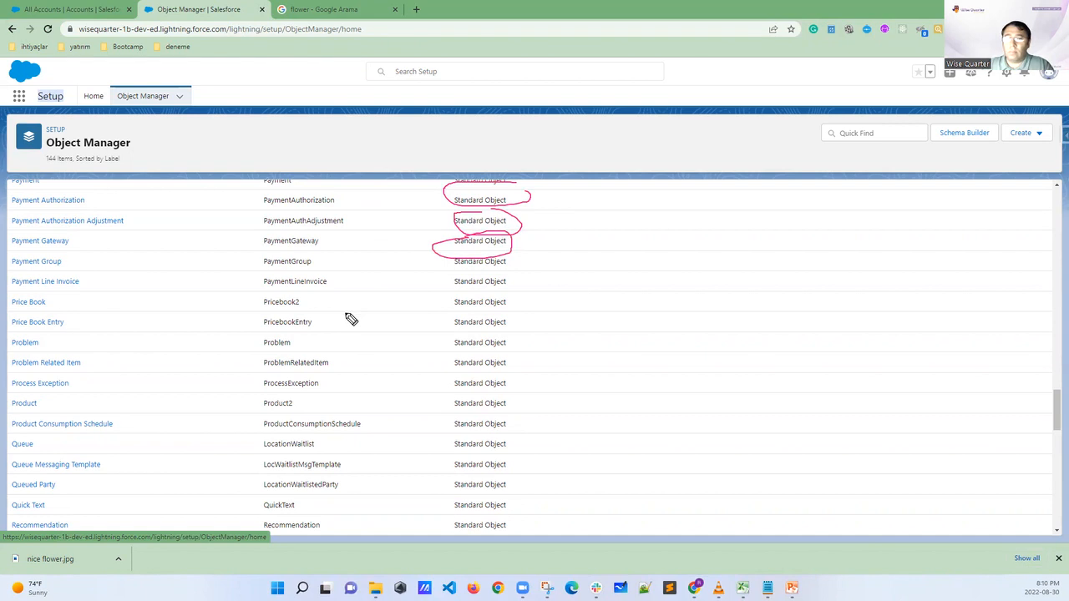
{"action": "key", "text": "Escape"}
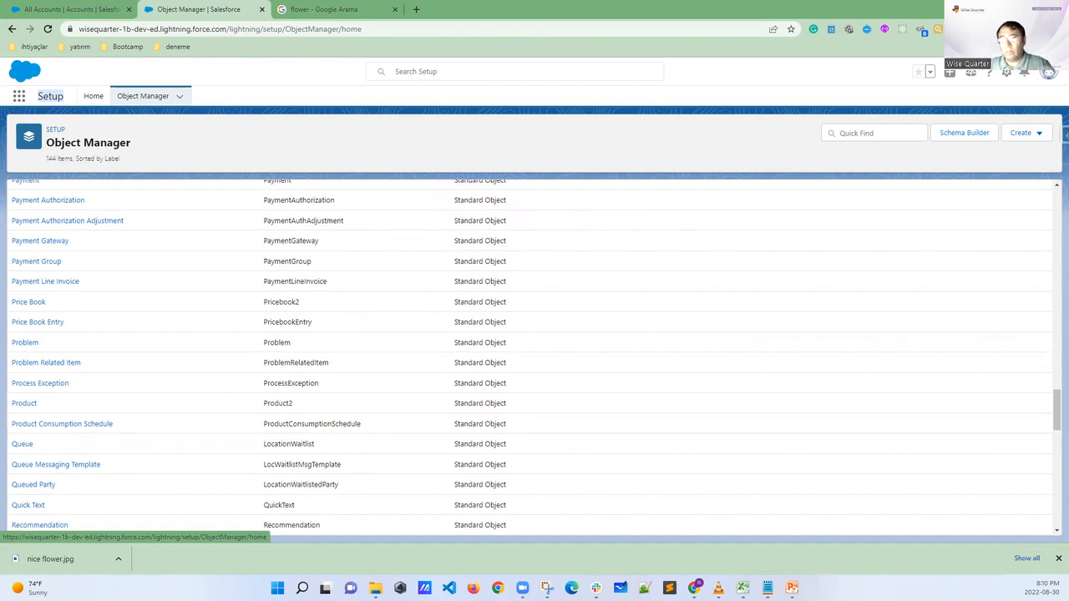
{"action": "scroll", "coordinate": [420, 354], "scroll_direction": "up", "scroll_amount": 10}
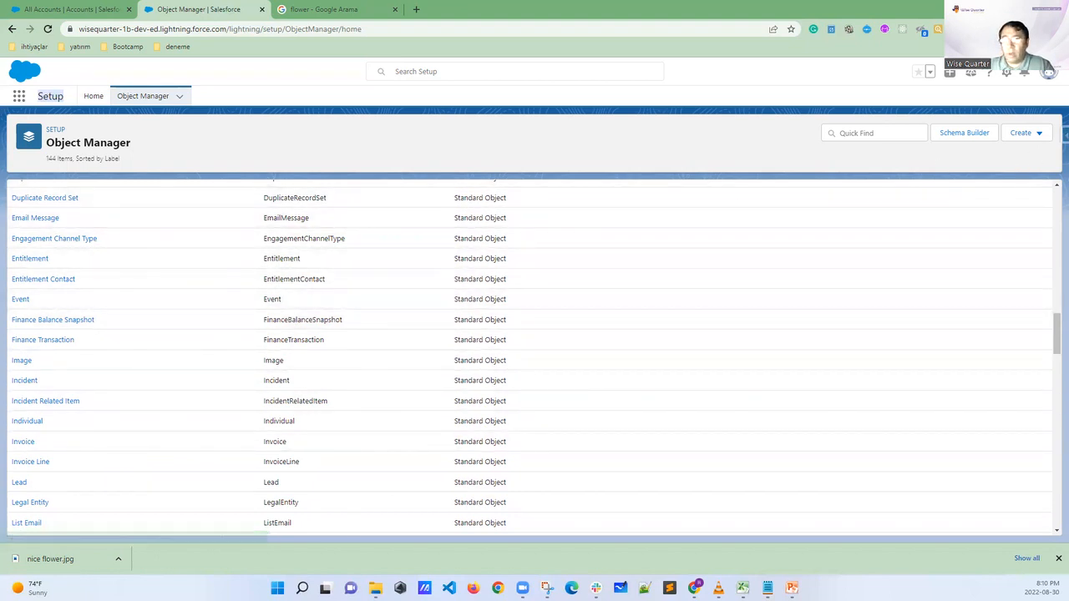
Circle the Create option of the Object Manager and start a new custom object
{"action": "mouse_move", "coordinate": [1048, 109]}
{"action": "left_mouse_down"}
{"action": "mouse_move", "coordinate": [1030, 112]}
{"action": "mouse_move", "coordinate": [1006, 159]}
{"action": "mouse_move", "coordinate": [1053, 148]}
{"action": "mouse_move", "coordinate": [1035, 113]}
{"action": "left_mouse_up"}
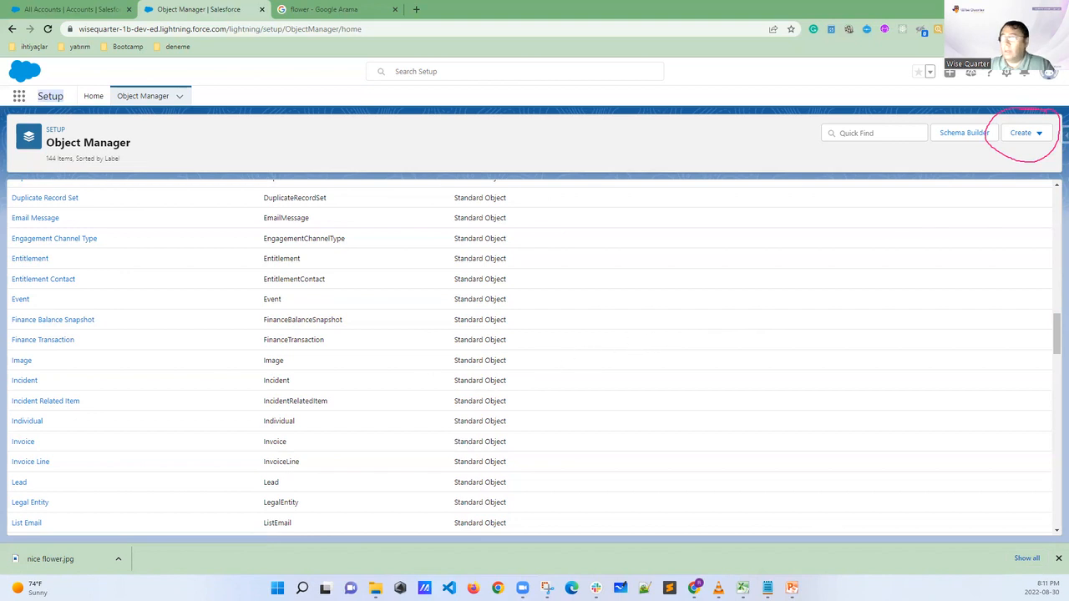
{"action": "left_click", "coordinate": [1035, 133]}
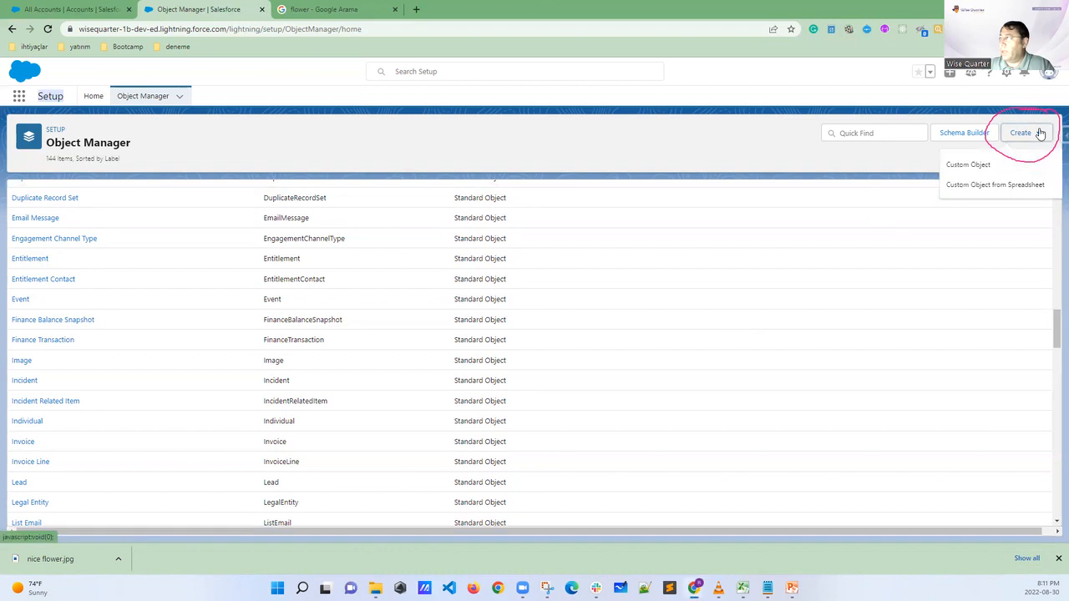
{"action": "left_click", "coordinate": [968, 166]}
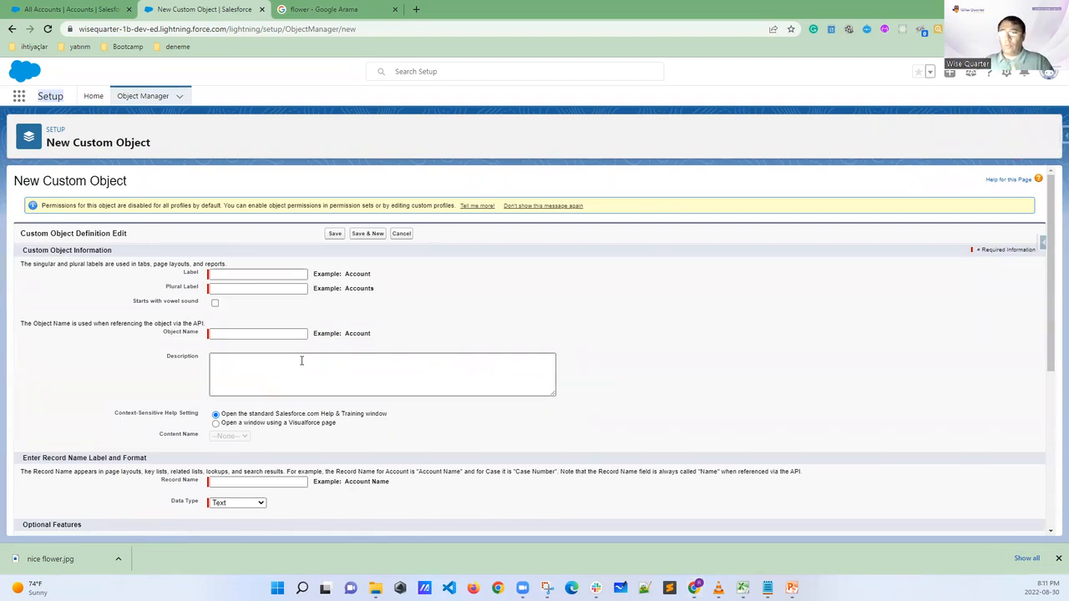
Look over the New Custom Object form and enter Student as the object's label
{"action": "scroll", "coordinate": [384, 354], "scroll_direction": "down", "scroll_amount": 3}
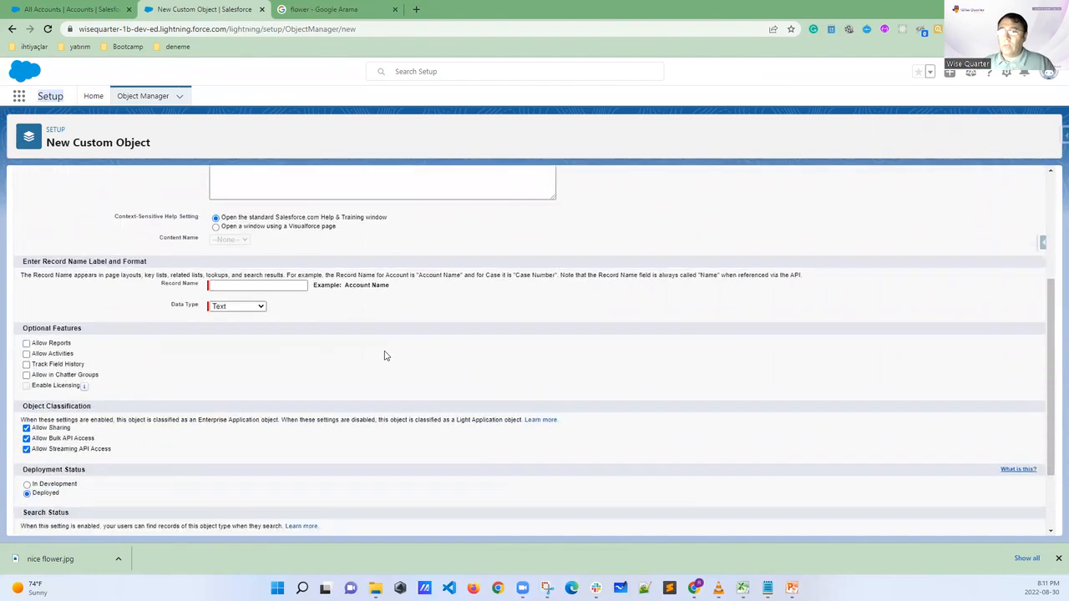
{"action": "scroll", "coordinate": [380, 359], "scroll_direction": "down", "scroll_amount": 1}
{"action": "scroll", "coordinate": [270, 373], "scroll_direction": "up", "scroll_amount": 4}
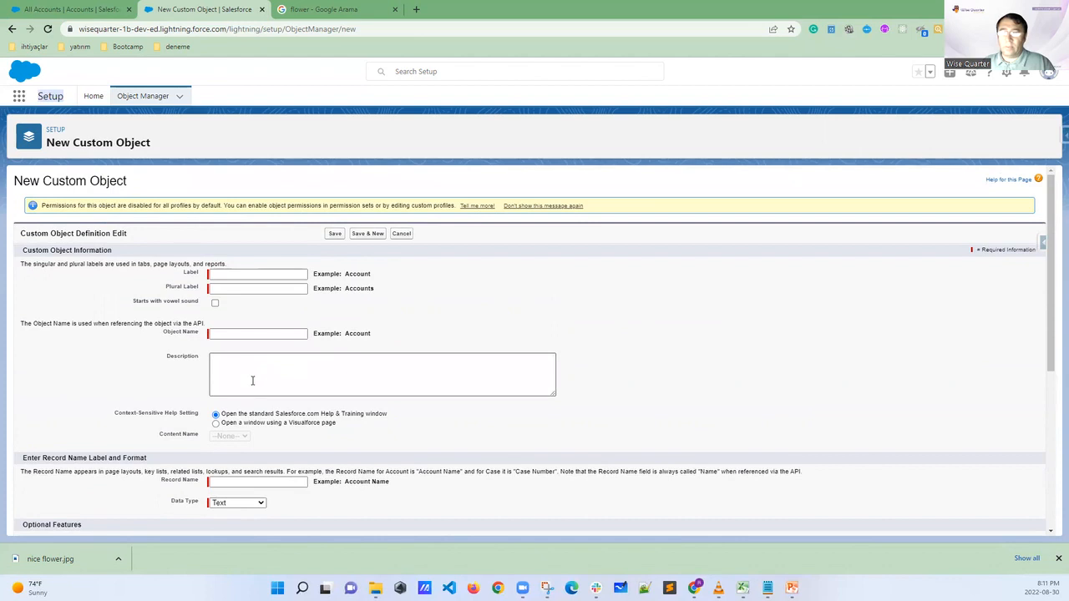
{"action": "left_click", "coordinate": [218, 273]}
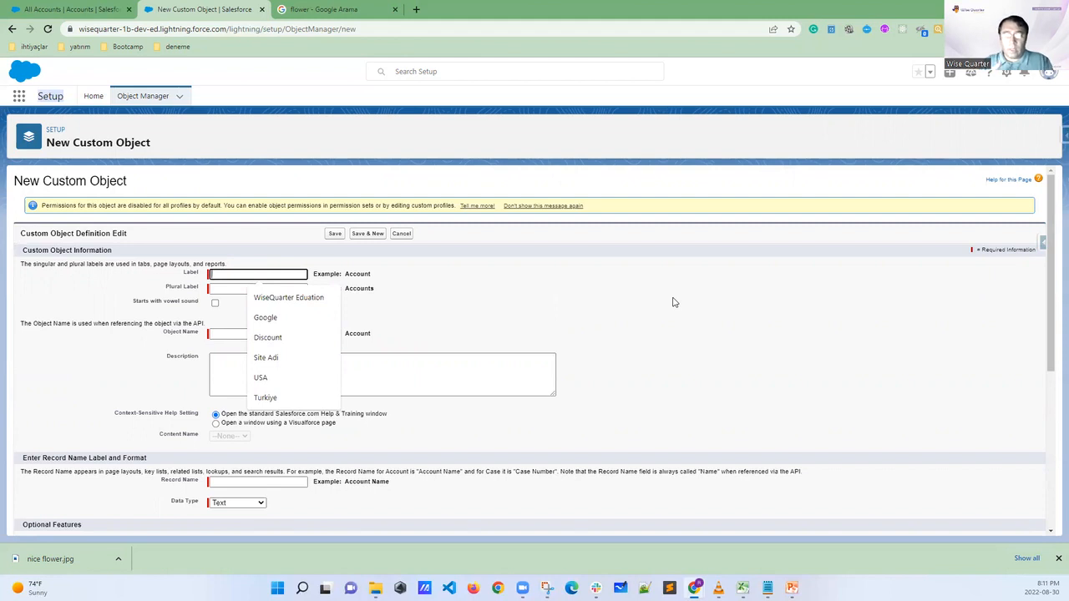
{"action": "type", "text": "S"}
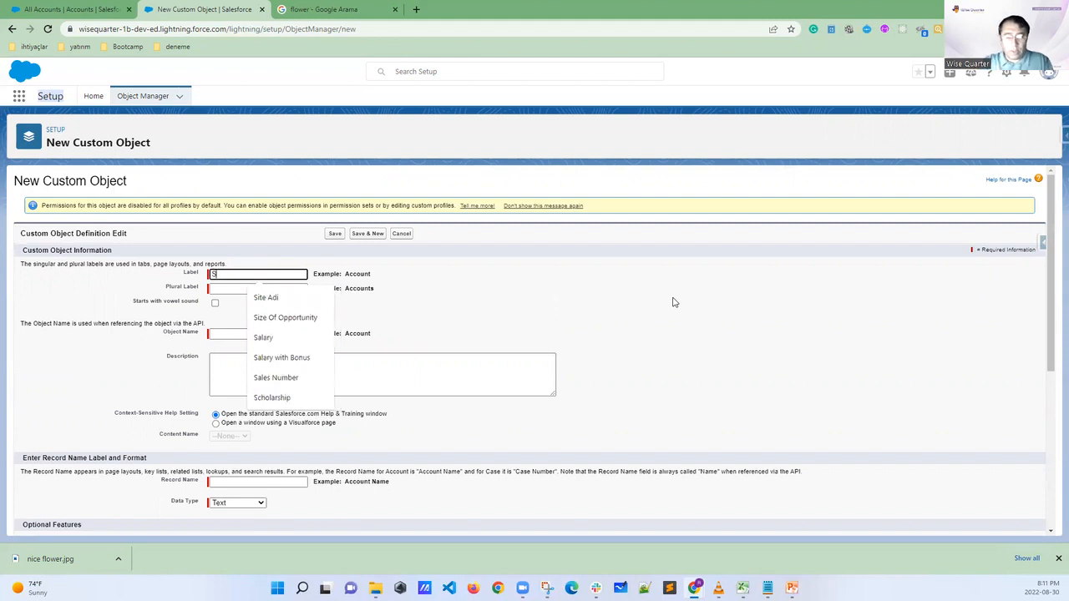
{"action": "type", "text": "tudent"}
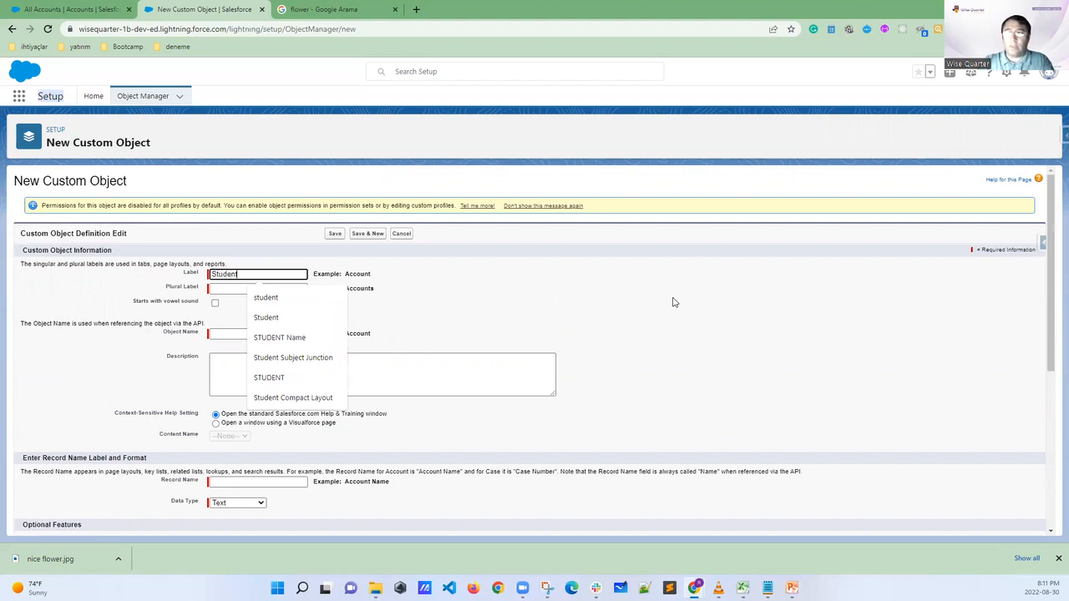
{"action": "left_click", "coordinate": [585, 290]}
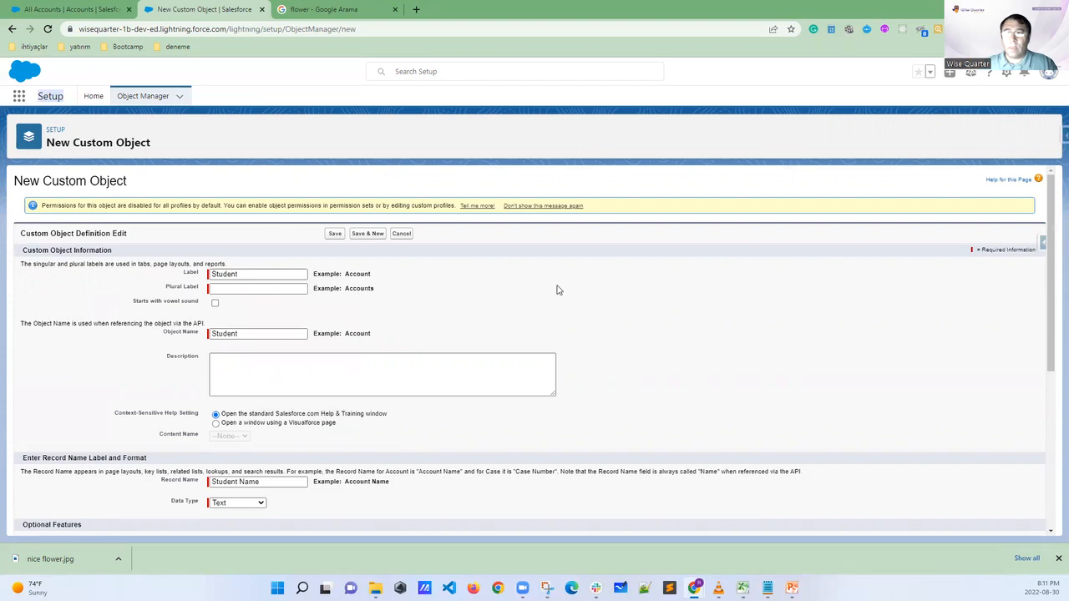
Highlight Plural Label, show the University app's Accounts list, mark its name and account records as an example, and clear the markings
{"action": "left_click_drag", "start_coordinate": [203, 293], "coordinate": [164, 291]}
{"action": "left_click", "coordinate": [99, 10]}
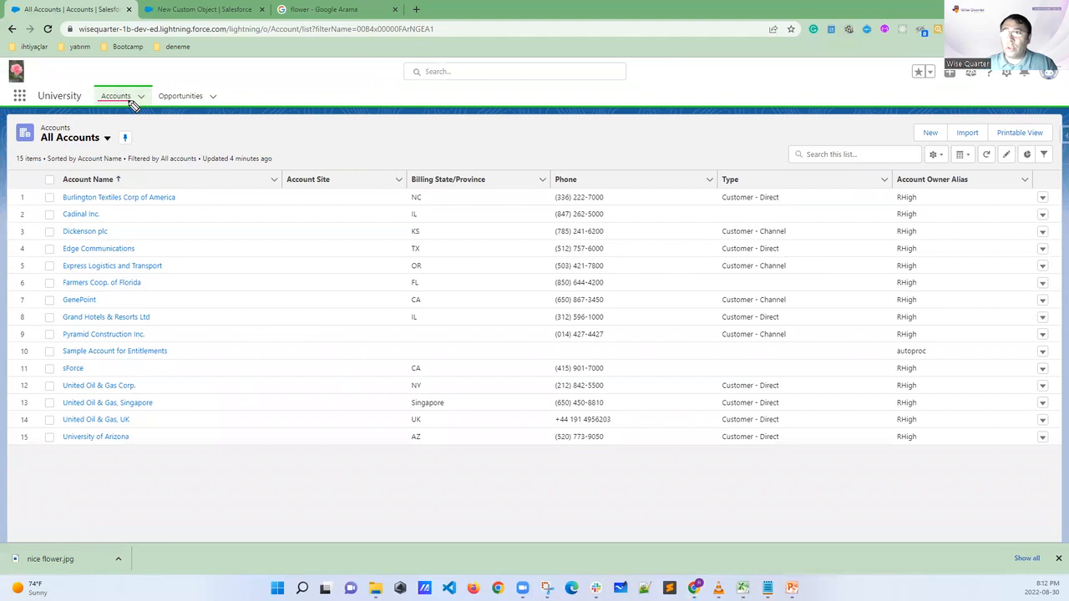
{"action": "mouse_move", "coordinate": [59, 182]}
{"action": "left_mouse_down"}
{"action": "mouse_move", "coordinate": [40, 325]}
{"action": "mouse_move", "coordinate": [58, 302]}
{"action": "left_mouse_up"}
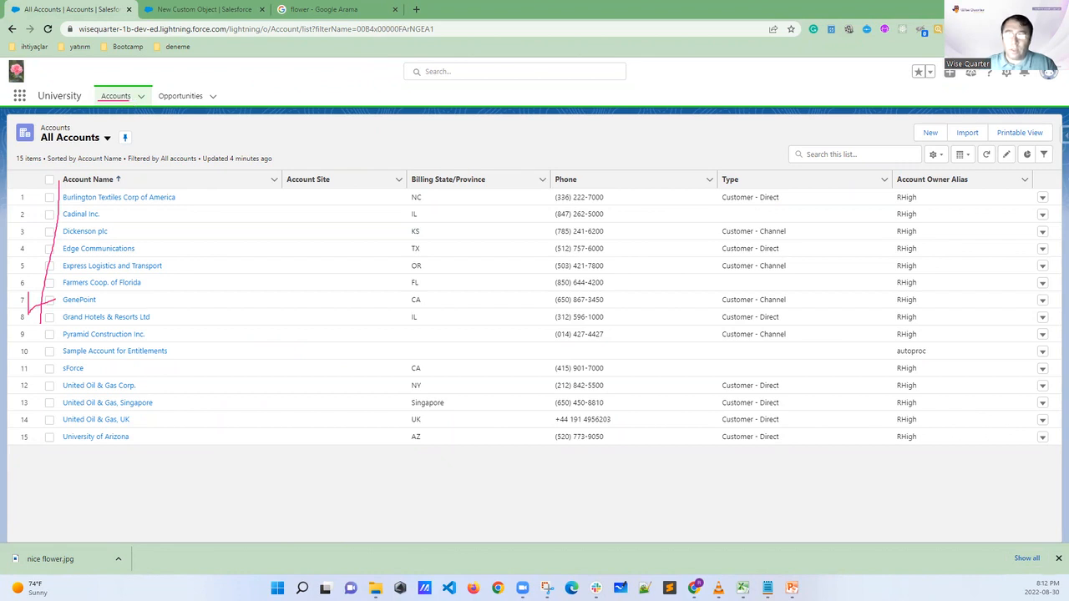
{"action": "key", "text": "Escape"}
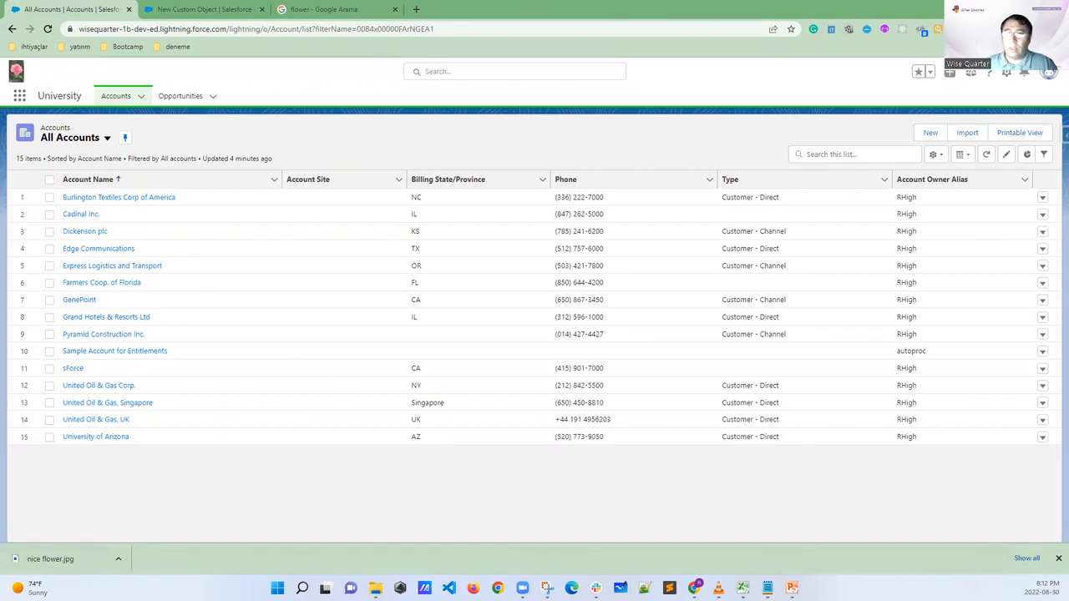
Return to the New Custom Object form and enter STUDENTS in capitals as the plural label
{"action": "left_click", "coordinate": [185, 10]}
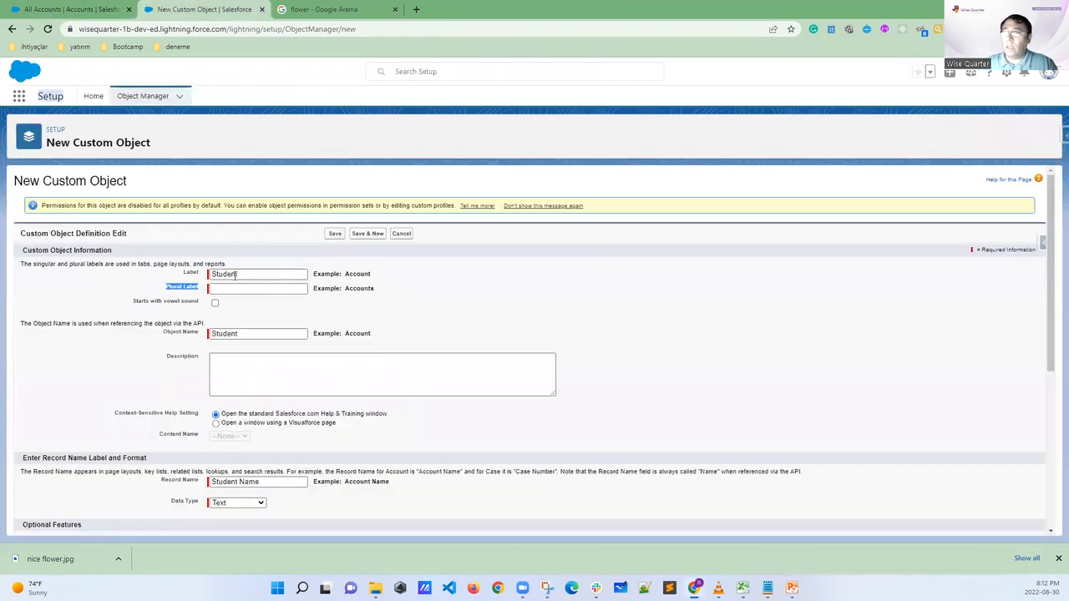
{"action": "left_click", "coordinate": [229, 289]}
{"action": "type", "text": "s"}
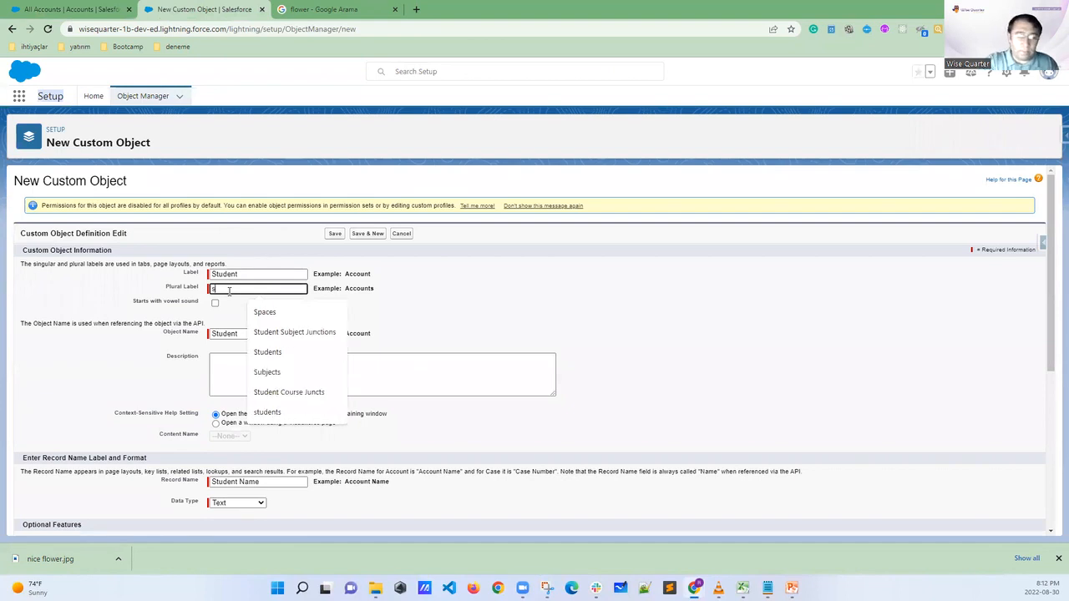
{"action": "type", "text": "tudents"}
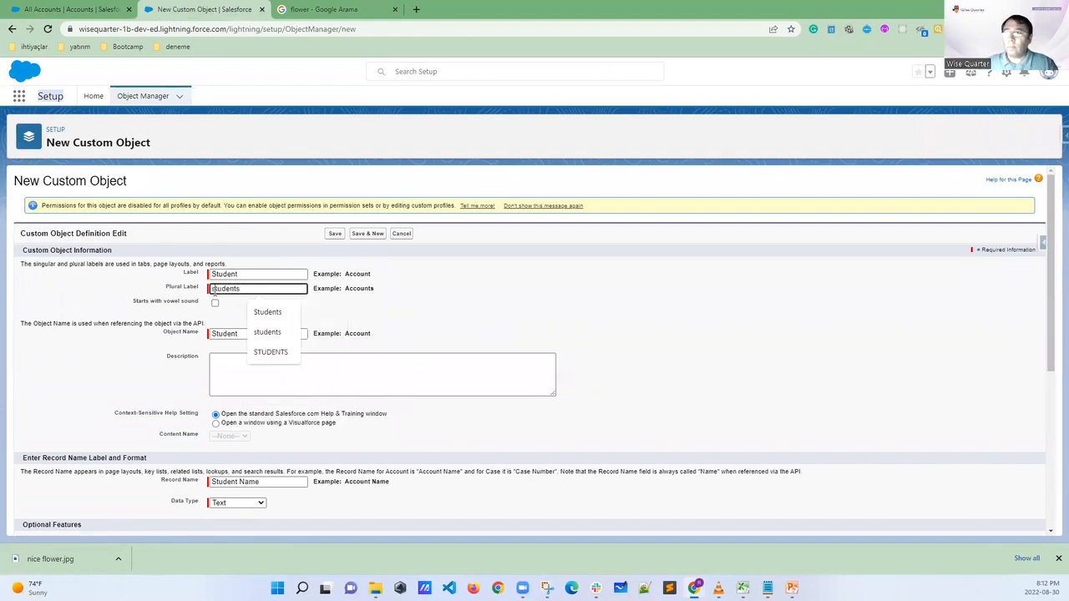
{"action": "left_click_drag", "start_coordinate": [249, 291], "coordinate": [127, 294]}
{"action": "type", "text": "S"}
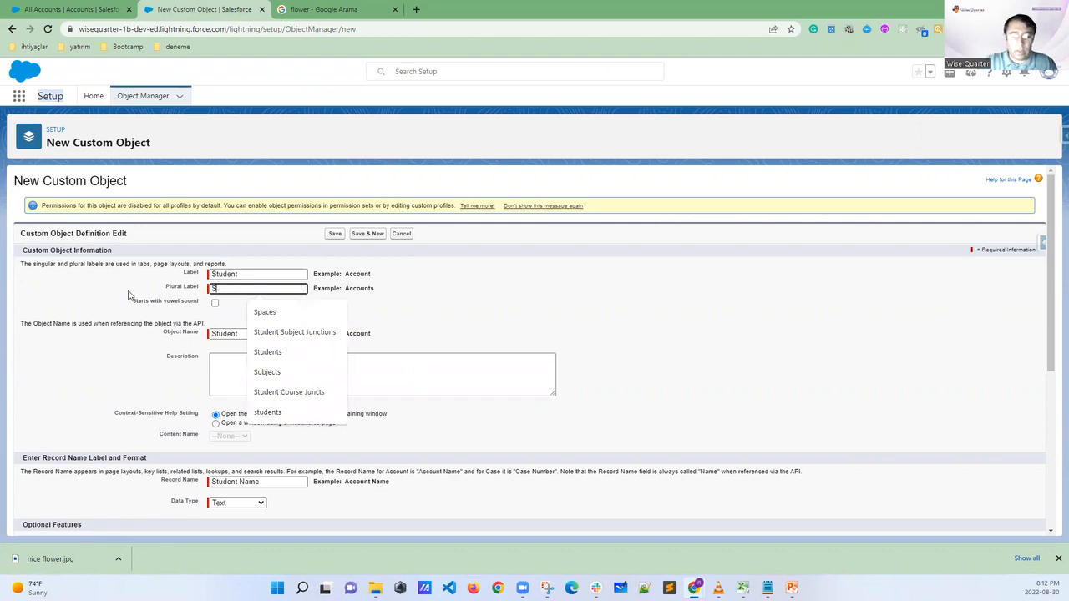
{"action": "type", "text": "TUDENTS"}
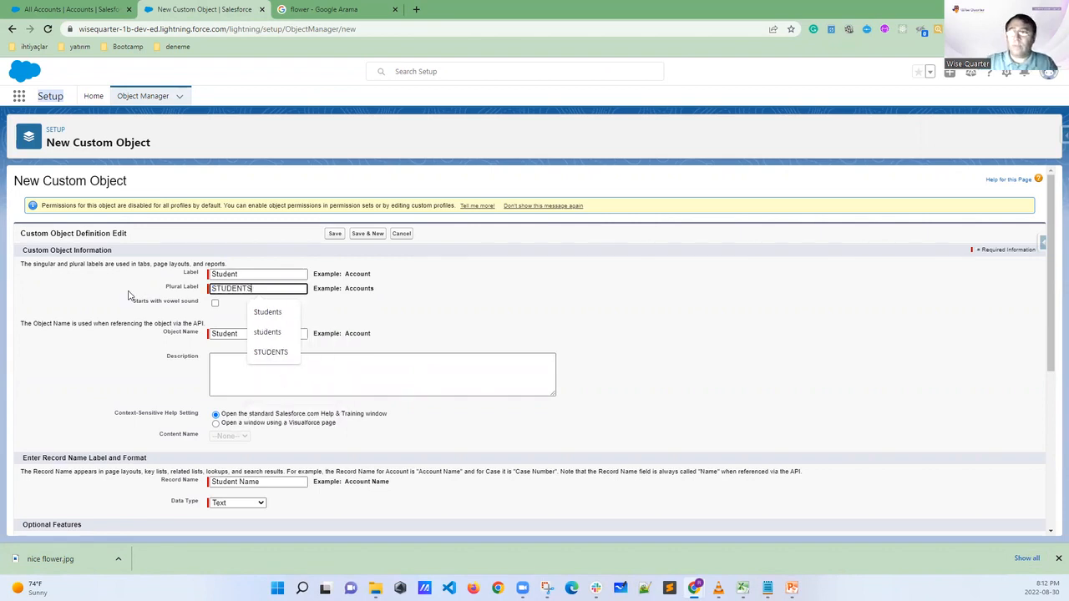
{"action": "left_click", "coordinate": [480, 314]}
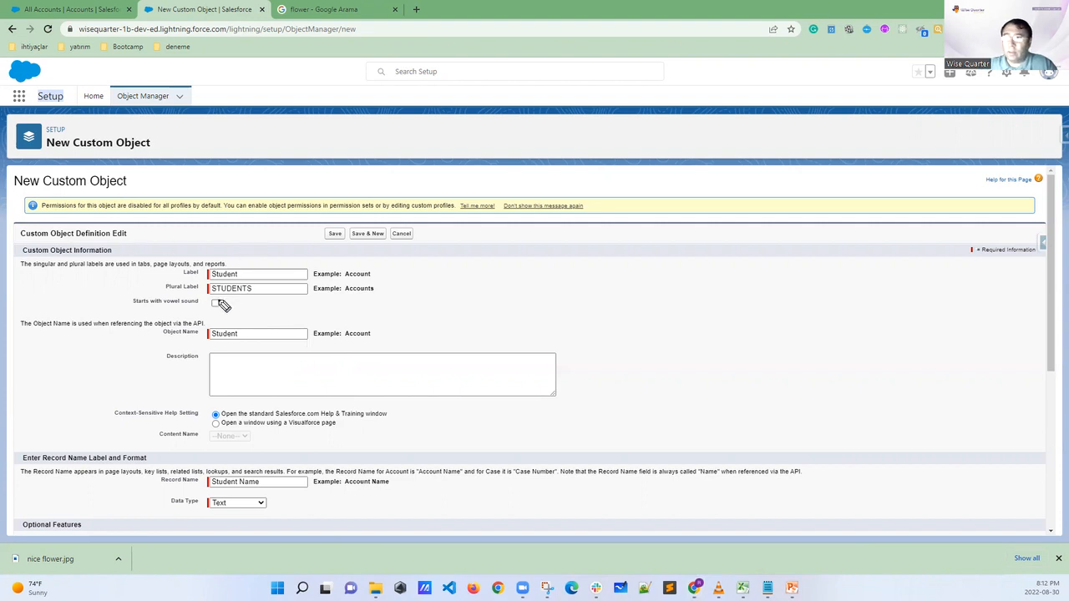
Circle the checkbox for Starts with vowel sound and clear the marking
{"action": "mouse_move", "coordinate": [202, 300]}
{"action": "left_mouse_down"}
{"action": "mouse_move", "coordinate": [223, 311]}
{"action": "mouse_move", "coordinate": [222, 296]}
{"action": "mouse_move", "coordinate": [198, 294]}
{"action": "left_mouse_up"}
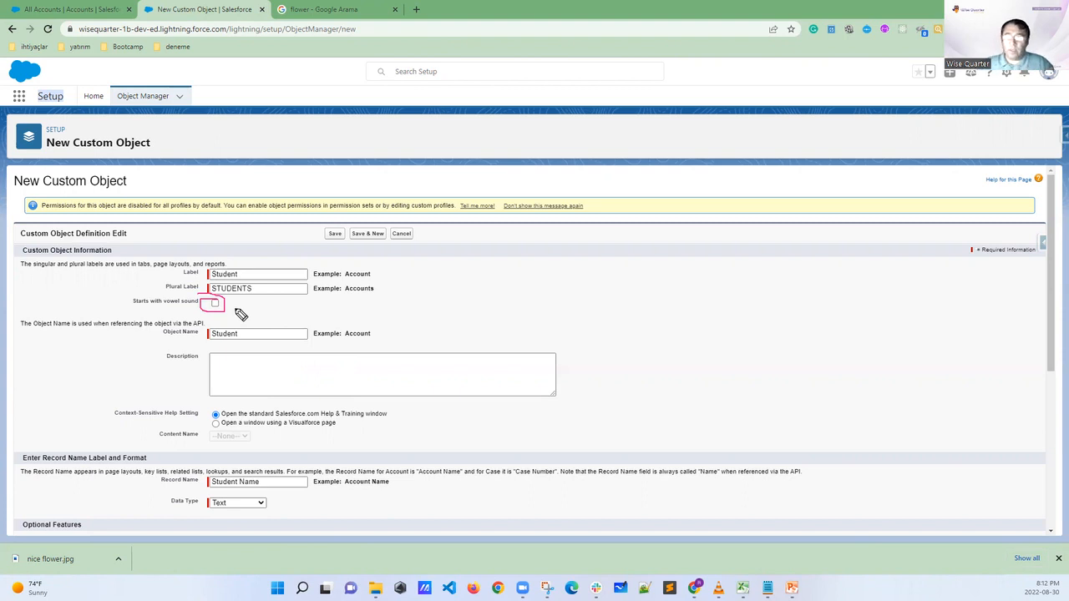
{"action": "key", "text": "Escape"}
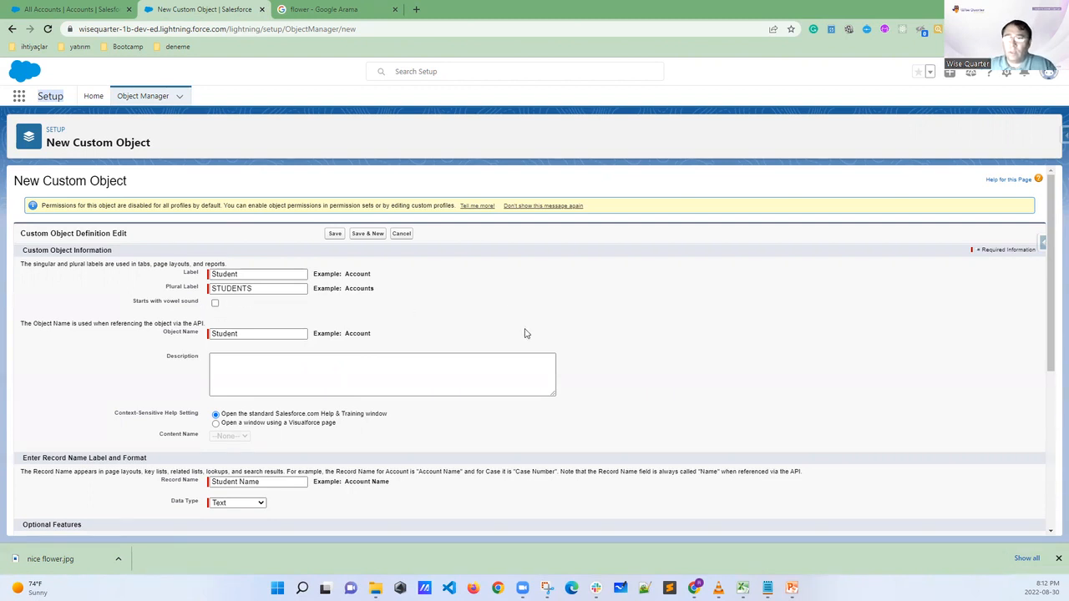
Mark the Record Name and Data Type fields of the form, then switch to the Student sheet of the School app workbook in Excel
{"action": "scroll", "coordinate": [525, 333], "scroll_direction": "down", "scroll_amount": 5}
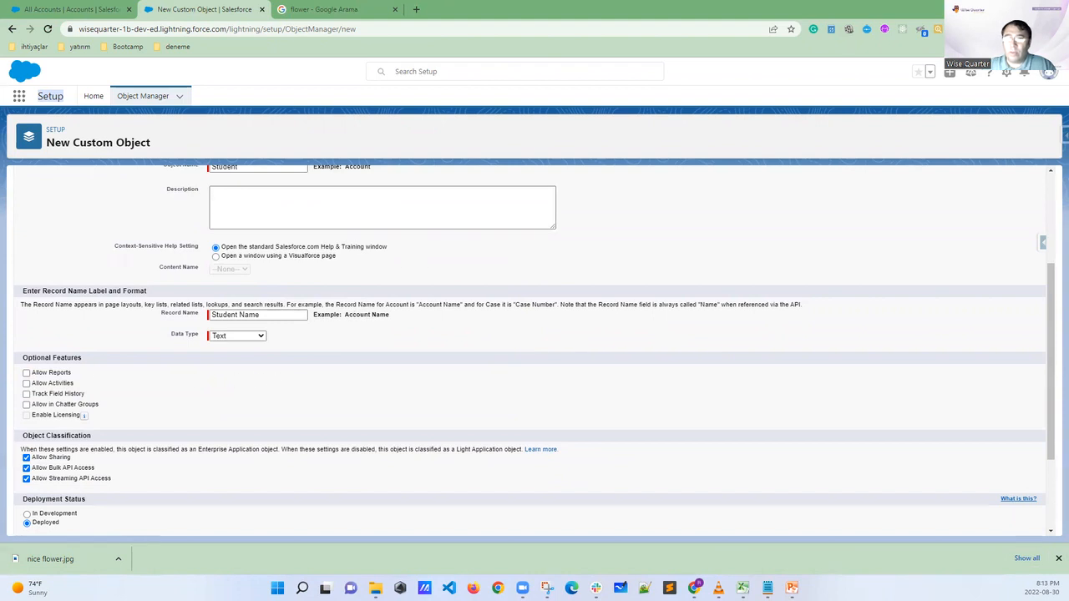
{"action": "mouse_move", "coordinate": [180, 303]}
{"action": "left_mouse_down"}
{"action": "mouse_move", "coordinate": [155, 306]}
{"action": "mouse_move", "coordinate": [155, 349]}
{"action": "mouse_move", "coordinate": [184, 348]}
{"action": "left_mouse_up"}
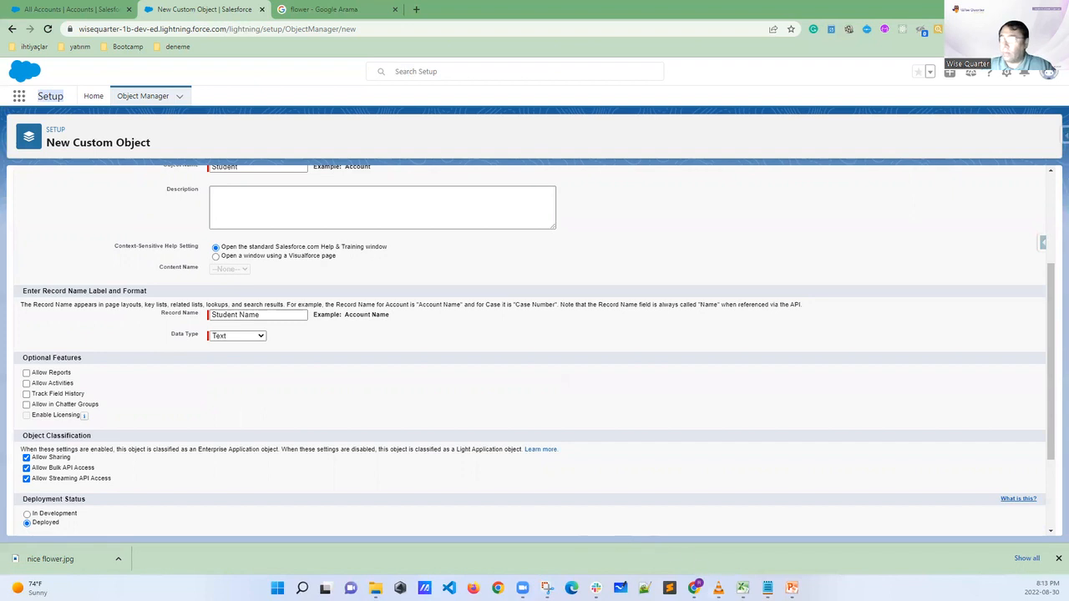
{"action": "left_click", "coordinate": [742, 588]}
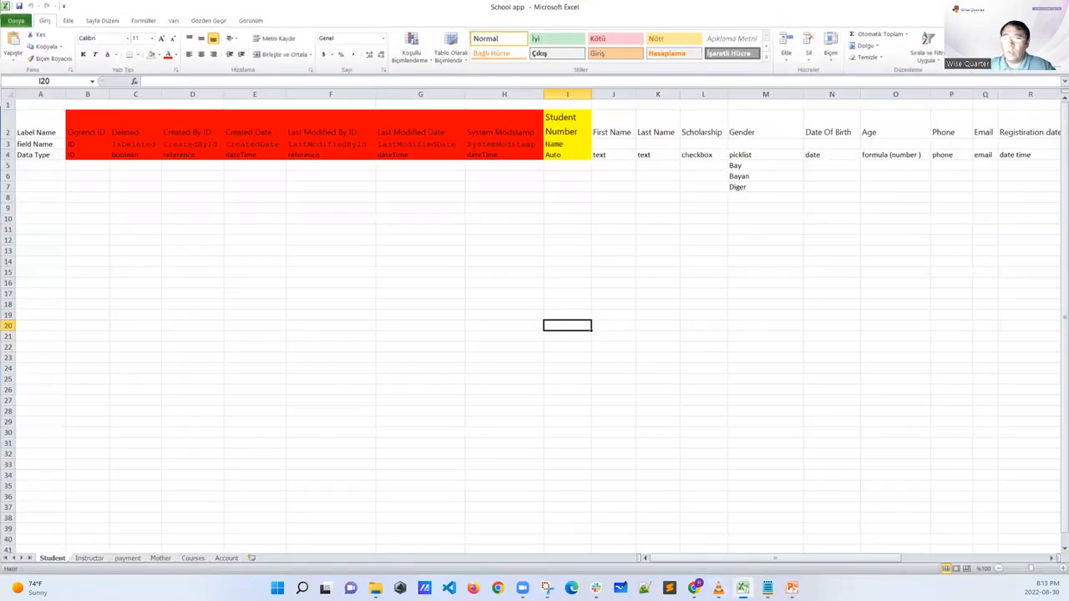
Mark the red system fields and the yellow Student Number column on the Student sheet, circle its field name, and clear the markings
{"action": "mouse_move", "coordinate": [88, 124]}
{"action": "left_mouse_down"}
{"action": "mouse_move", "coordinate": [95, 98]}
{"action": "mouse_move", "coordinate": [324, 103]}
{"action": "left_mouse_up"}
{"action": "left_click_drag", "start_coordinate": [419, 110], "coordinate": [431, 102]}
{"action": "left_click_drag", "start_coordinate": [497, 109], "coordinate": [517, 91]}
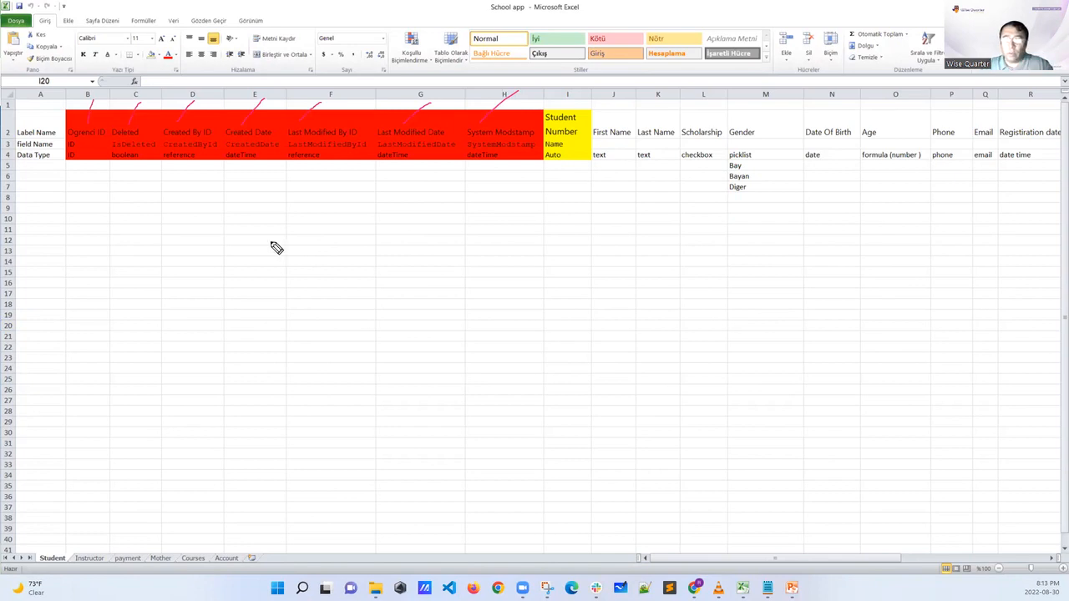
{"action": "mouse_move", "coordinate": [584, 110]}
{"action": "left_mouse_down"}
{"action": "mouse_move", "coordinate": [538, 109]}
{"action": "mouse_move", "coordinate": [541, 153]}
{"action": "mouse_move", "coordinate": [571, 172]}
{"action": "mouse_move", "coordinate": [602, 167]}
{"action": "mouse_move", "coordinate": [596, 105]}
{"action": "mouse_move", "coordinate": [561, 101]}
{"action": "left_mouse_up"}
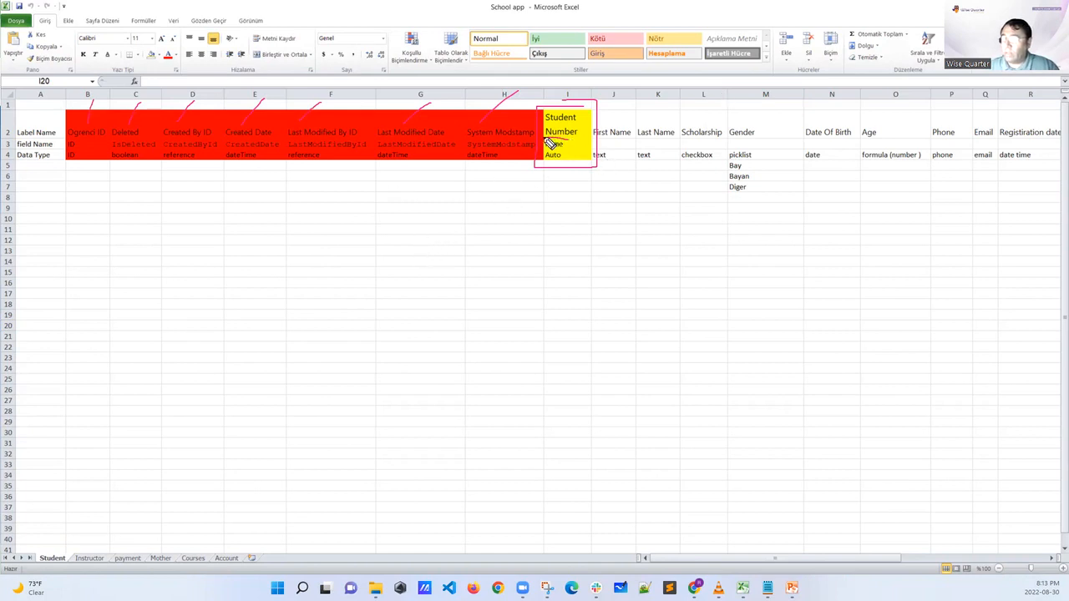
{"action": "left_click_drag", "start_coordinate": [544, 150], "coordinate": [568, 142]}
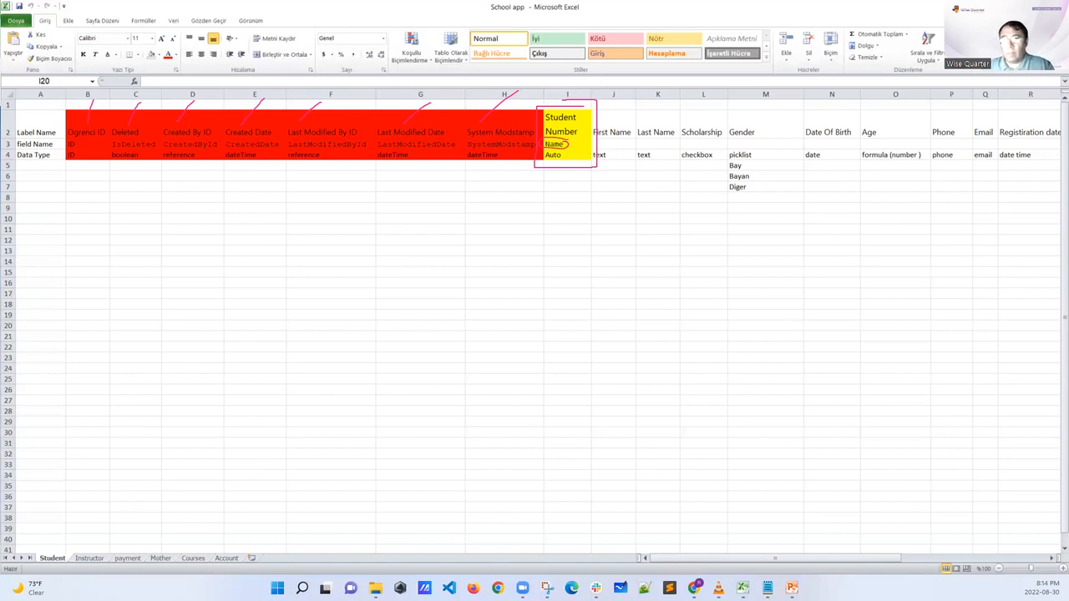
{"action": "key", "text": "Escape"}
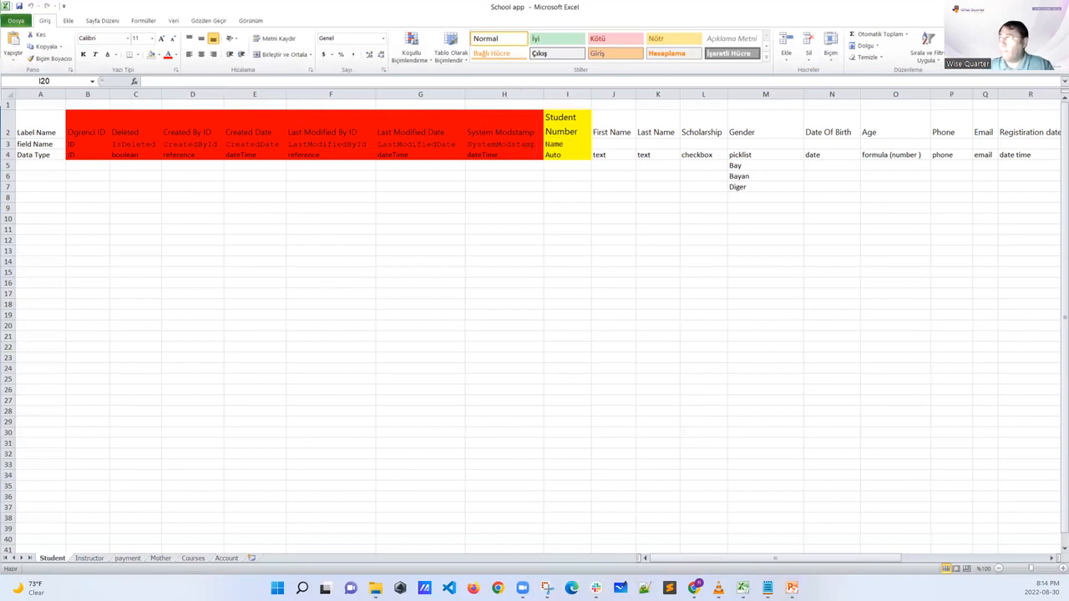
Return to the New Custom Object form, set the data type to Auto Number and change the record name to Student Number
{"action": "key", "text": "alt+Tab"}
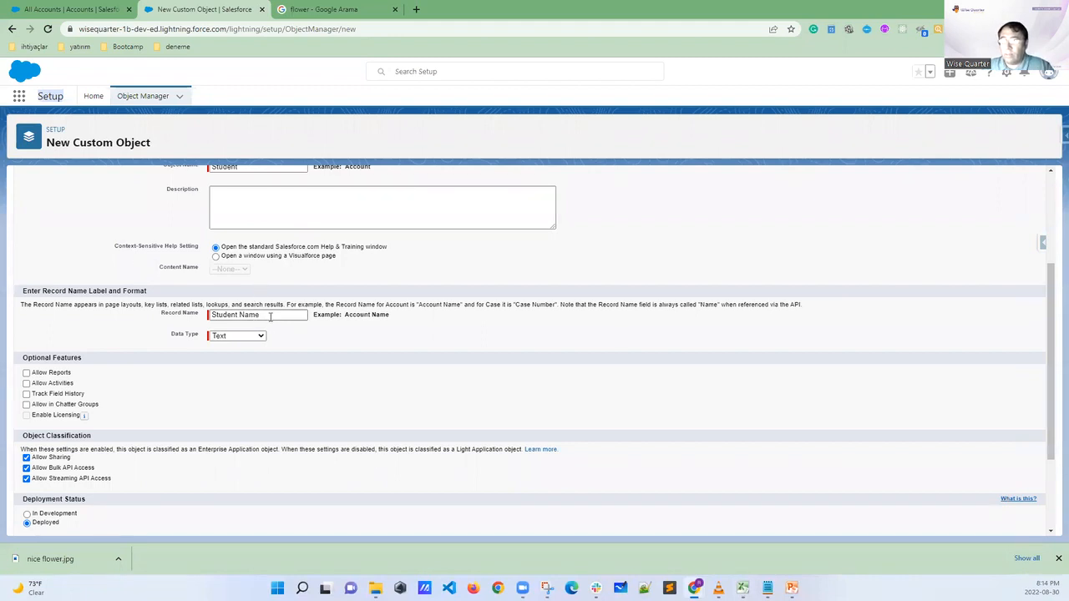
{"action": "left_click", "coordinate": [247, 337]}
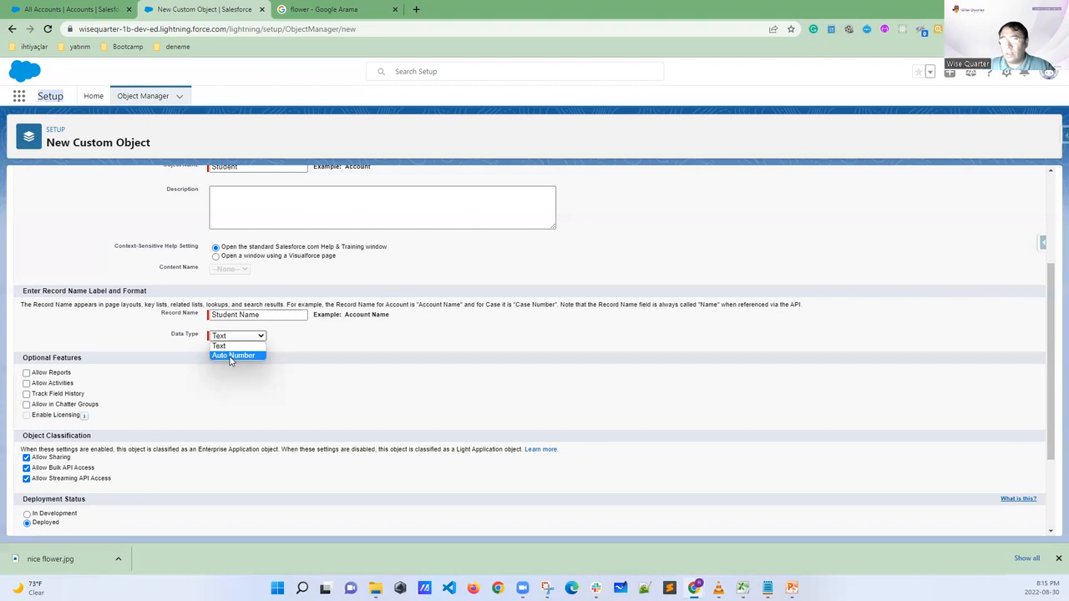
{"action": "left_click", "coordinate": [232, 356]}
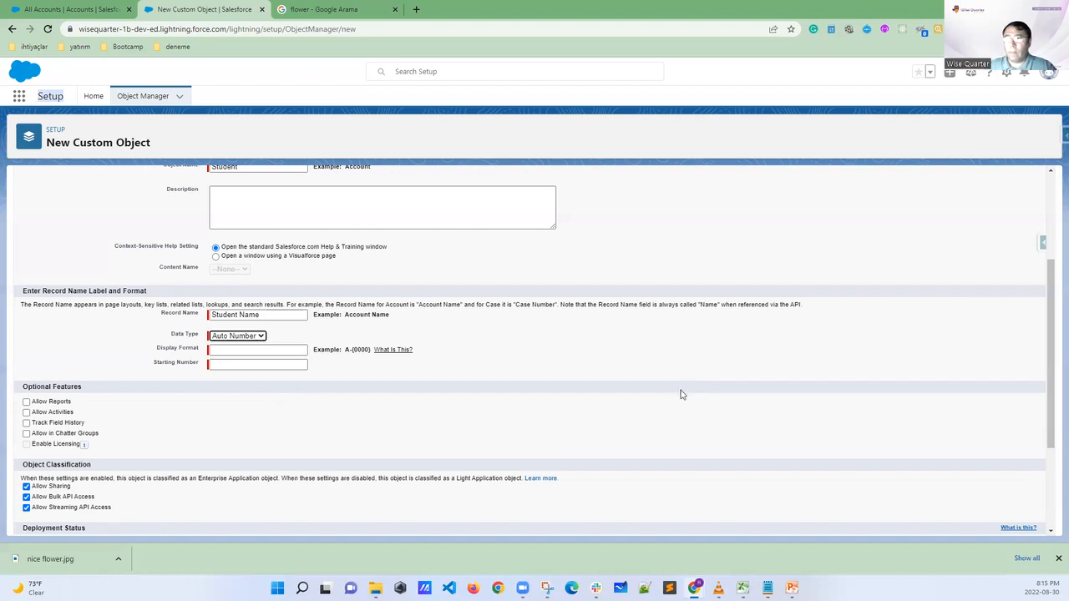
{"action": "left_click_drag", "start_coordinate": [275, 314], "coordinate": [247, 315]}
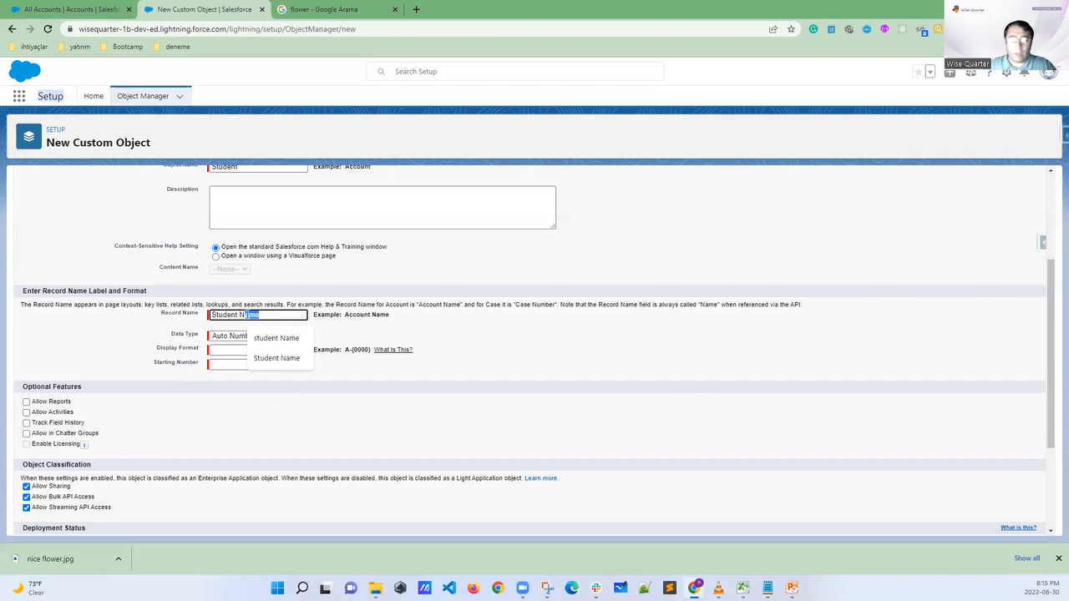
{"action": "type", "text": "u"}
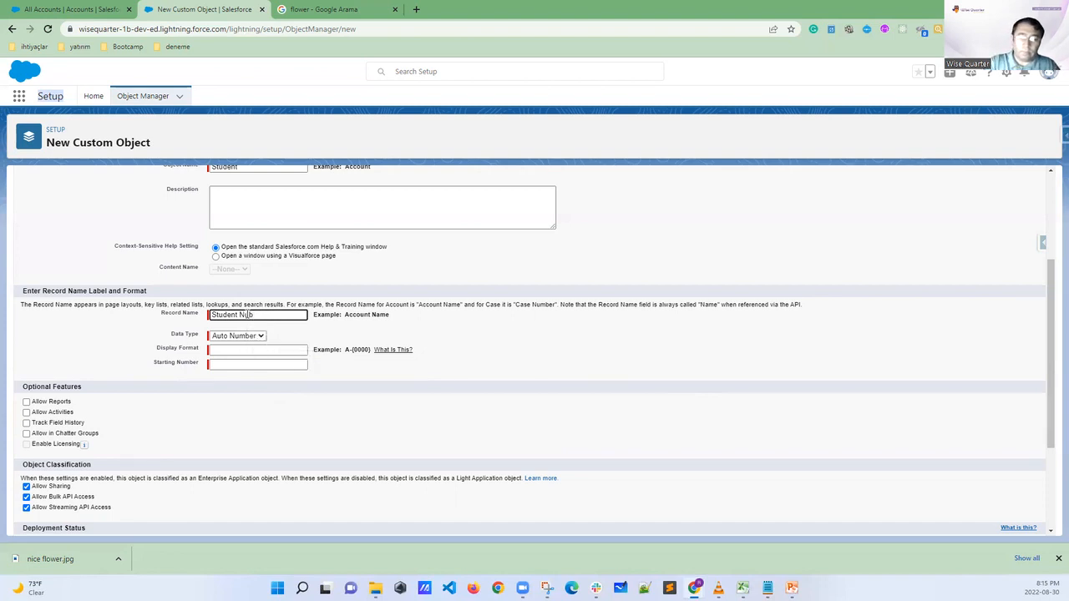
{"action": "type", "text": "mber"}
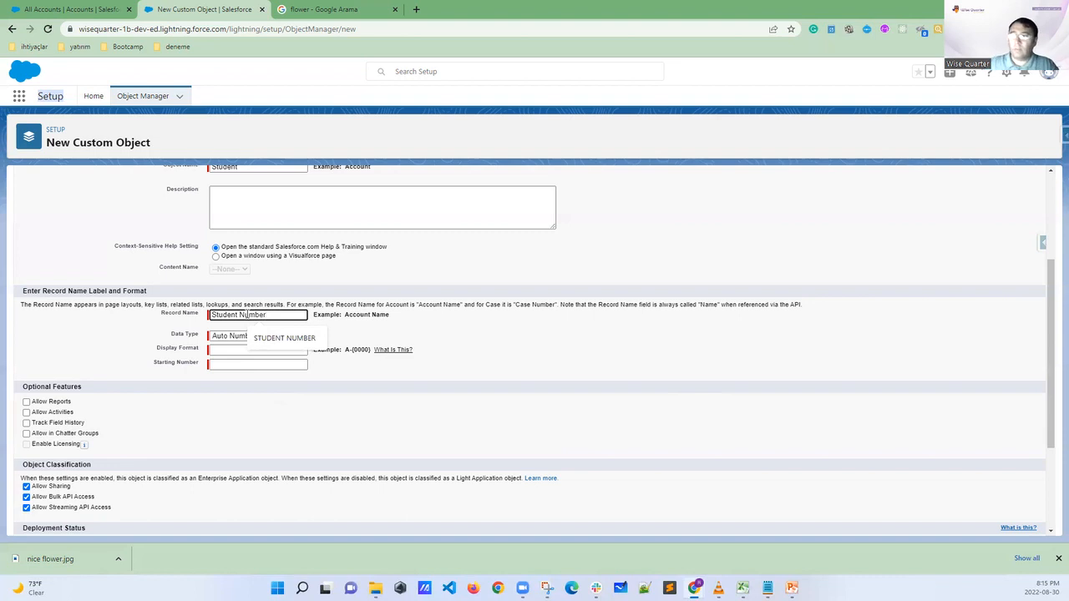
{"action": "left_click", "coordinate": [447, 333]}
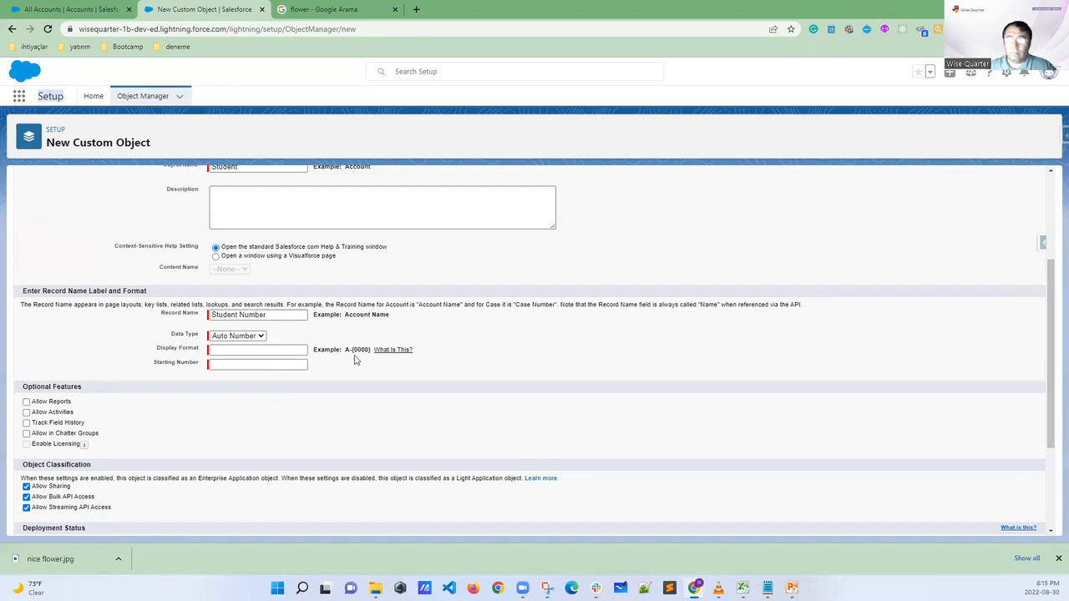
Copy the example format A-{0000} into the Display Format field
{"action": "left_click", "coordinate": [225, 352]}
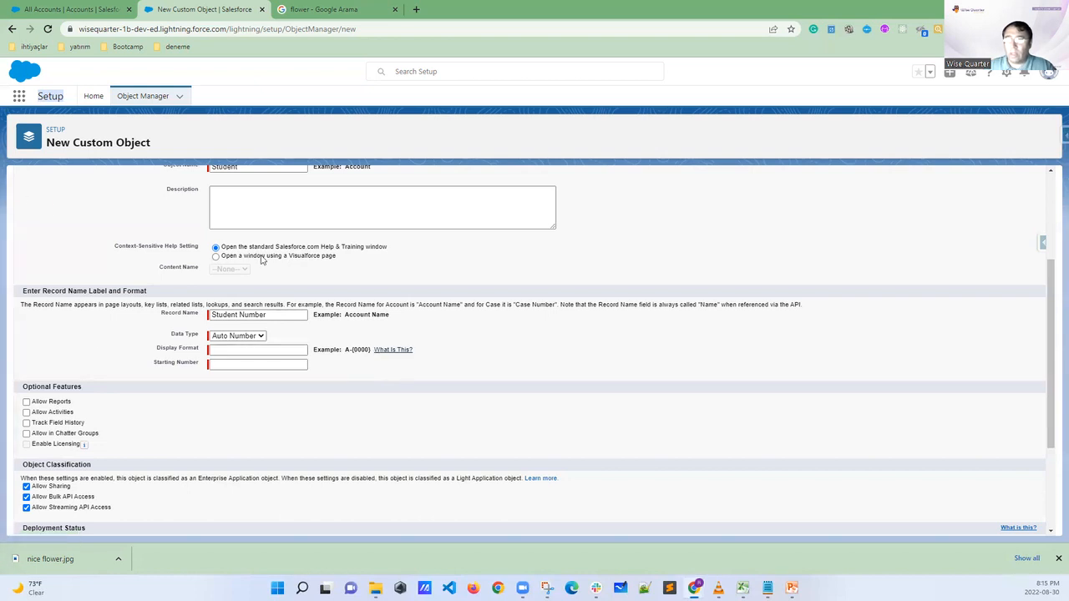
{"action": "left_click_drag", "start_coordinate": [343, 349], "coordinate": [370, 351]}
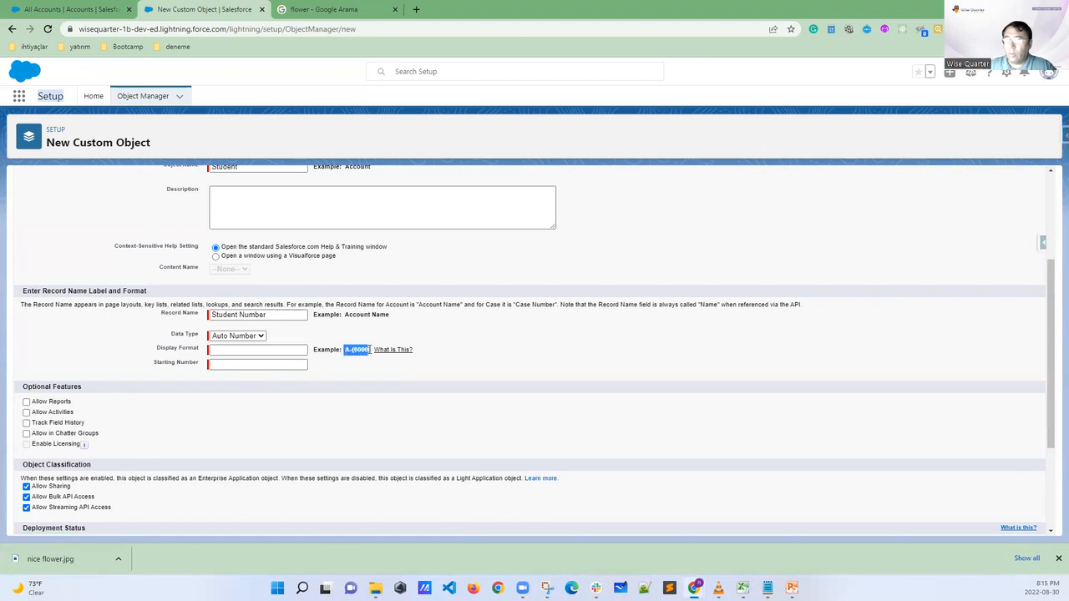
{"action": "right_click", "coordinate": [354, 354]}
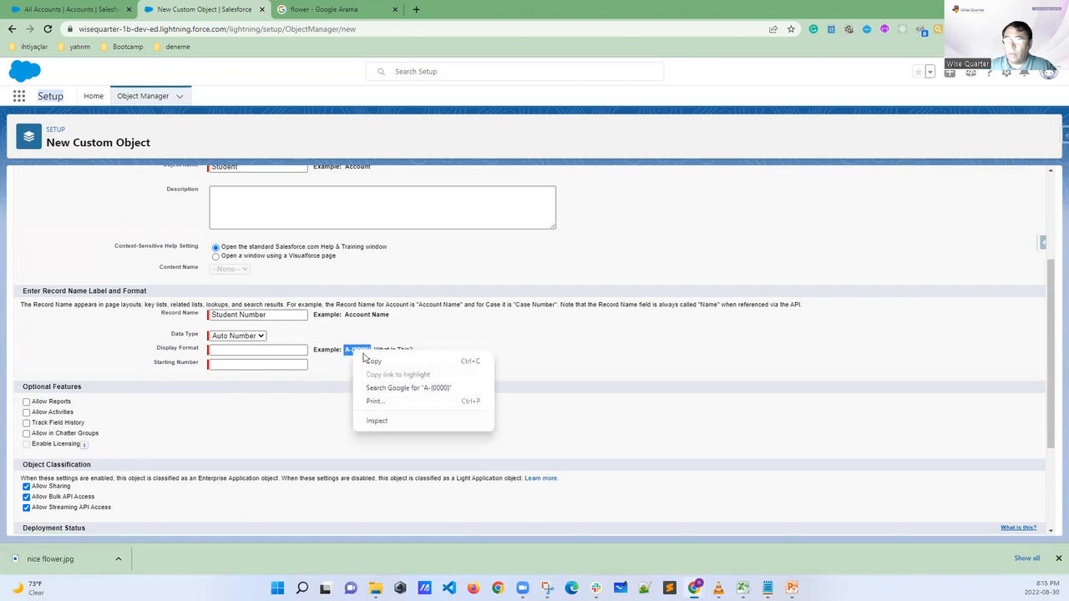
{"action": "left_click", "coordinate": [367, 360]}
{"action": "left_click", "coordinate": [266, 352]}
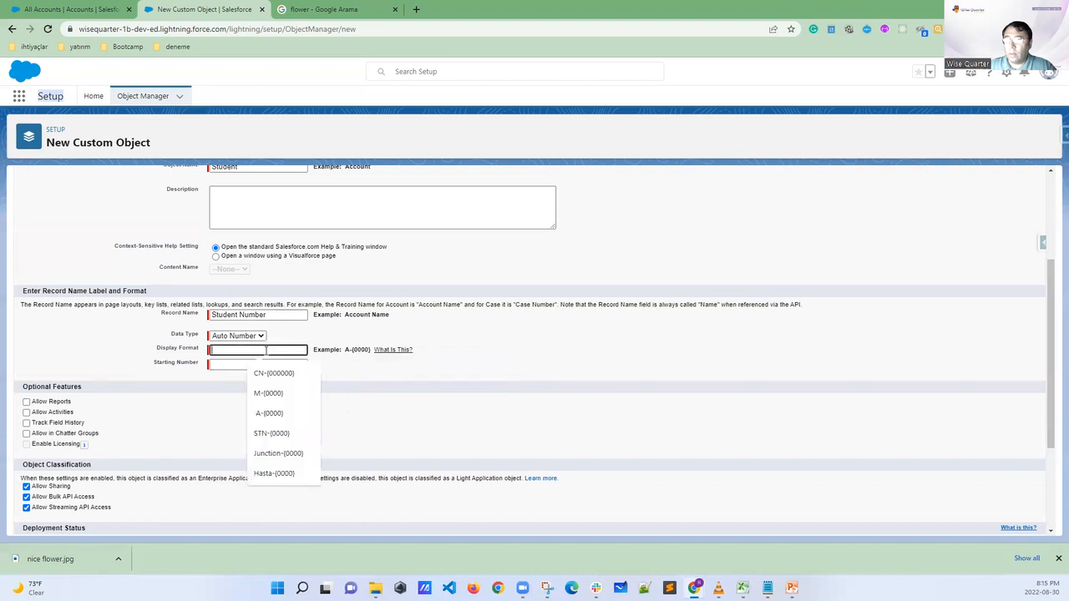
{"action": "right_click", "coordinate": [266, 351]}
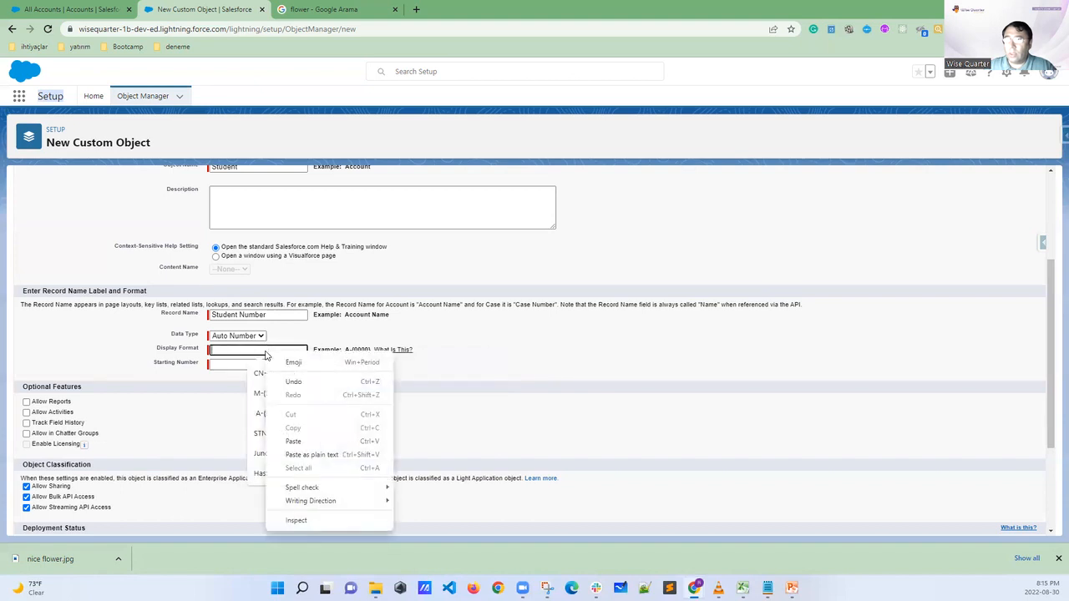
{"action": "left_click", "coordinate": [294, 441]}
{"action": "left_click", "coordinate": [458, 416]}
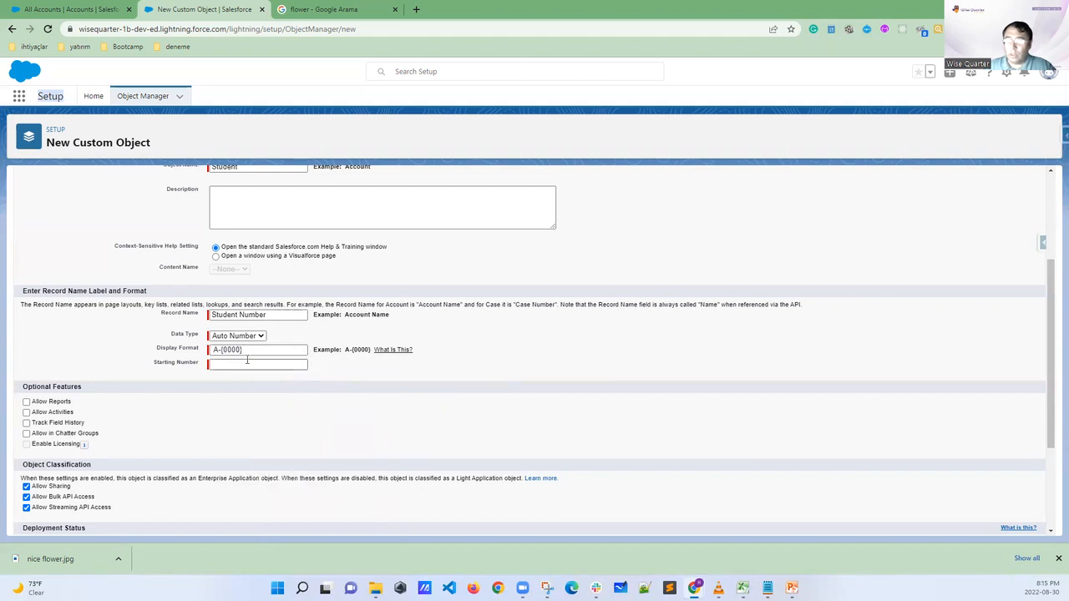
Change the display format to STN-{0000} and set the starting number to 100
{"action": "left_click", "coordinate": [215, 350]}
{"action": "key", "text": "BackSpace"}
{"action": "type", "text": "STN"}
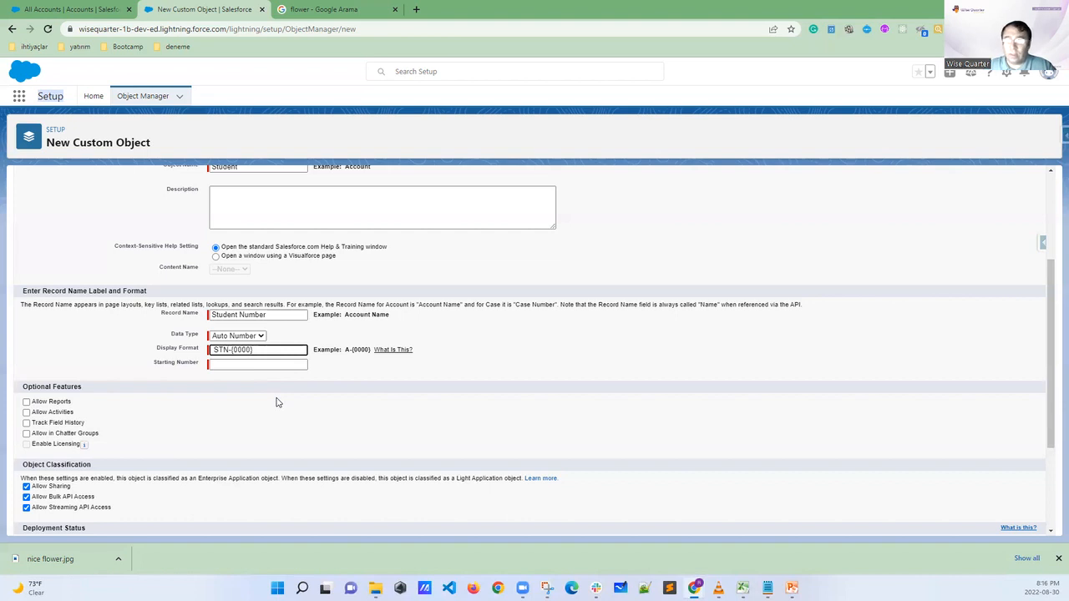
{"action": "left_click", "coordinate": [230, 365]}
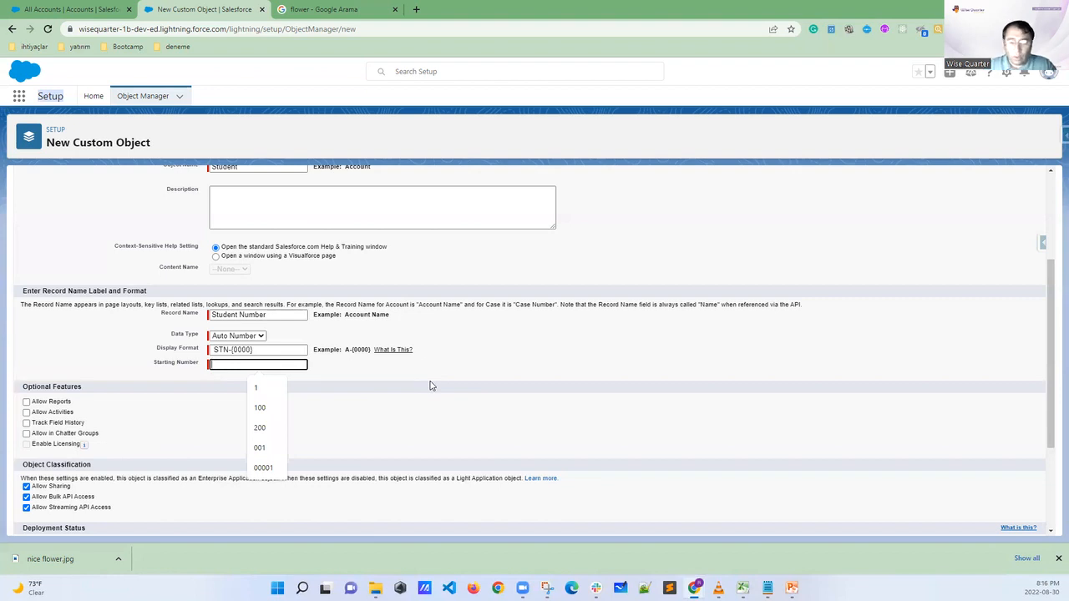
{"action": "type", "text": "100"}
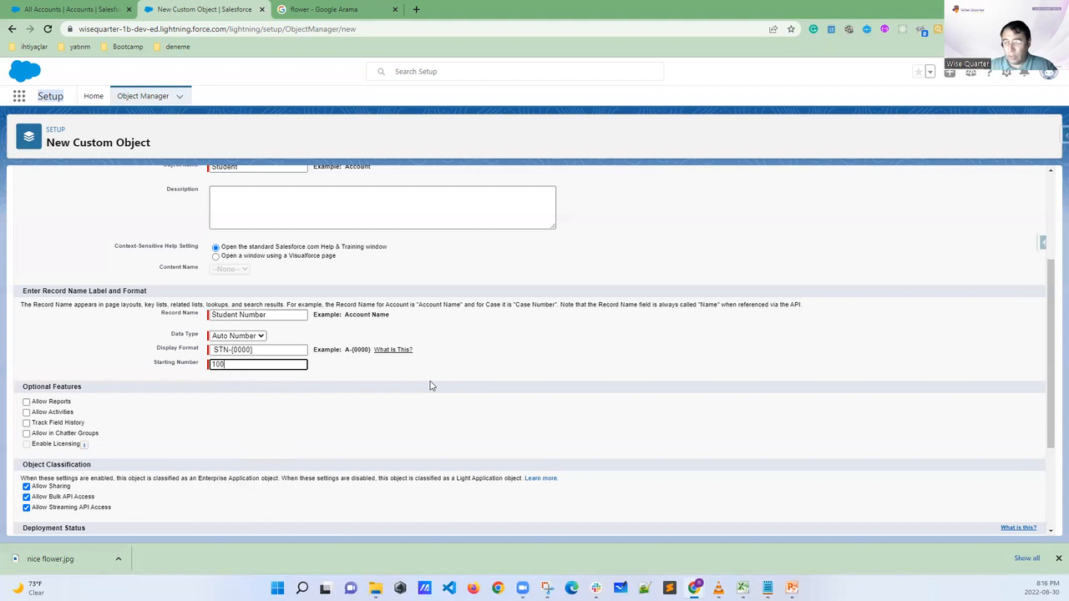
{"action": "left_click", "coordinate": [479, 378]}
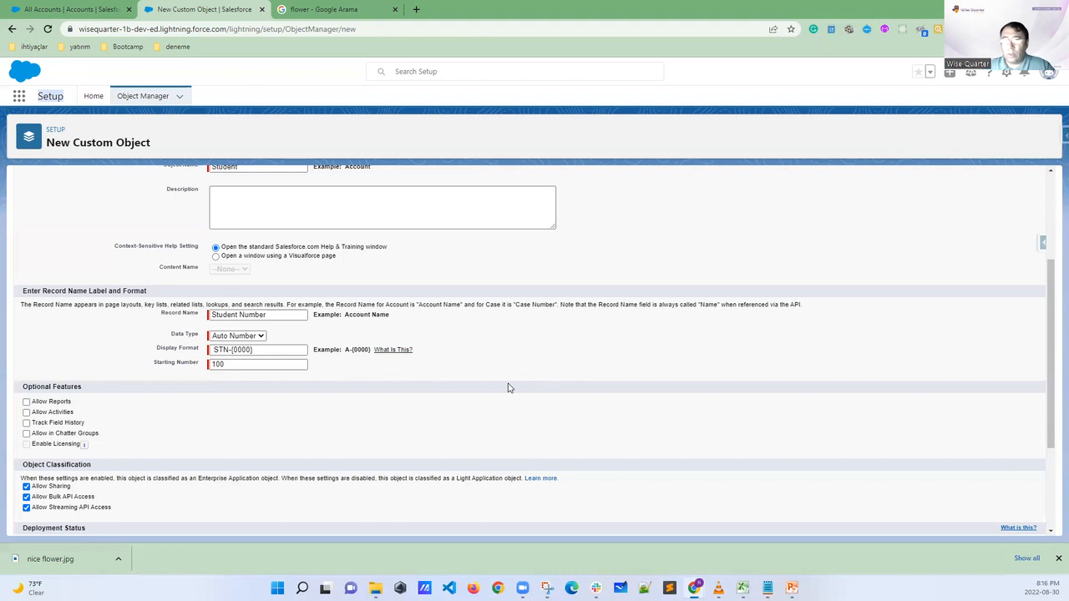
Enable the optional features Allow Reports, Allow Activities, Track Field History and Allow in Chatter Groups
{"action": "scroll", "coordinate": [508, 387], "scroll_direction": "down", "scroll_amount": 3}
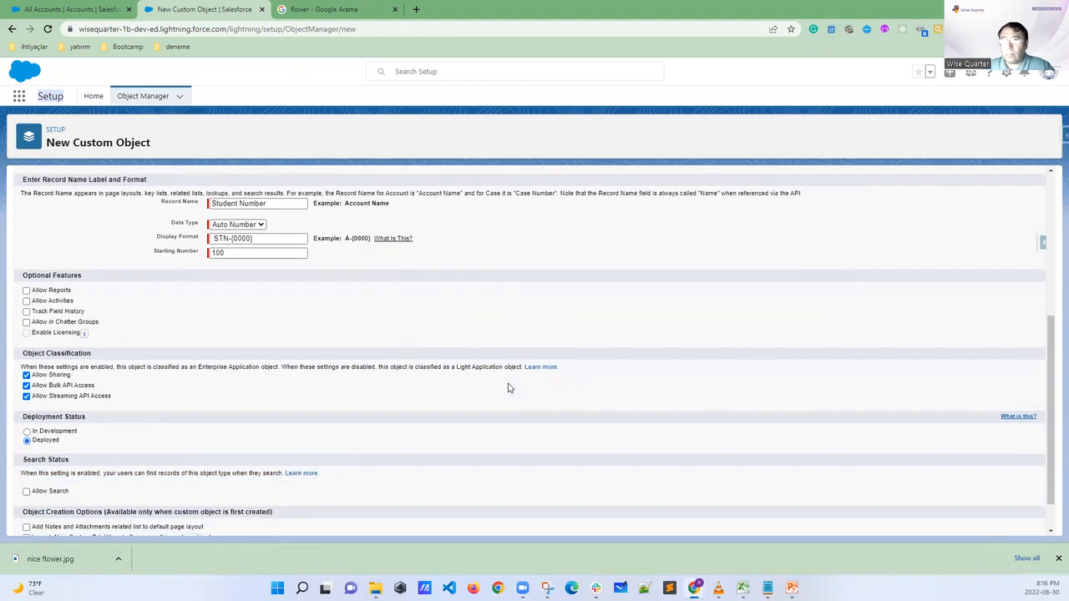
{"action": "left_click_drag", "start_coordinate": [23, 233], "coordinate": [102, 233]}
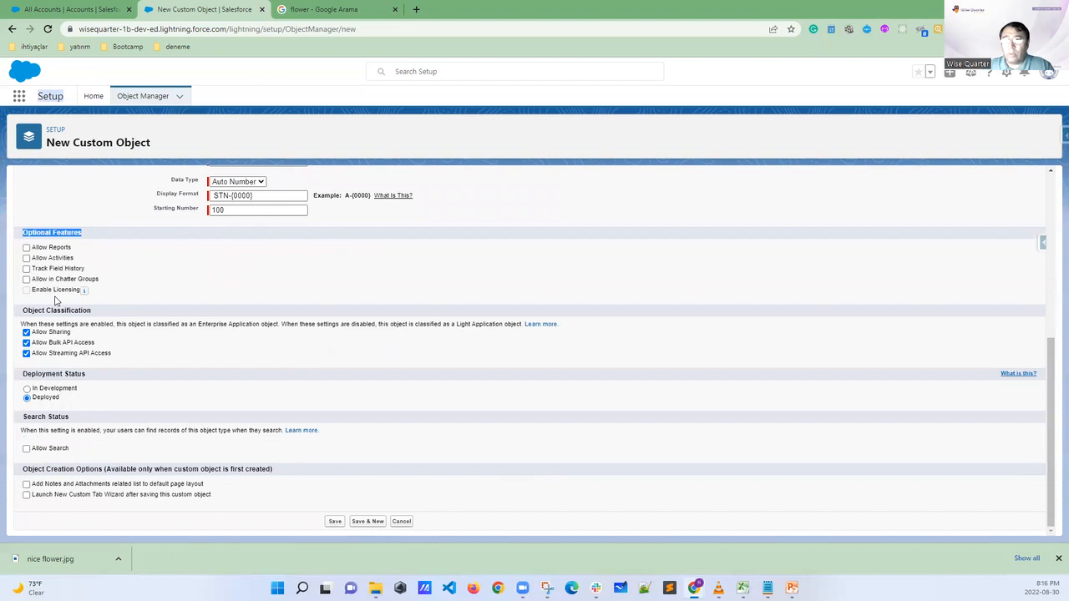
{"action": "left_click", "coordinate": [26, 248]}
{"action": "left_click", "coordinate": [26, 258]}
{"action": "left_click", "coordinate": [26, 268]}
{"action": "left_click", "coordinate": [28, 279]}
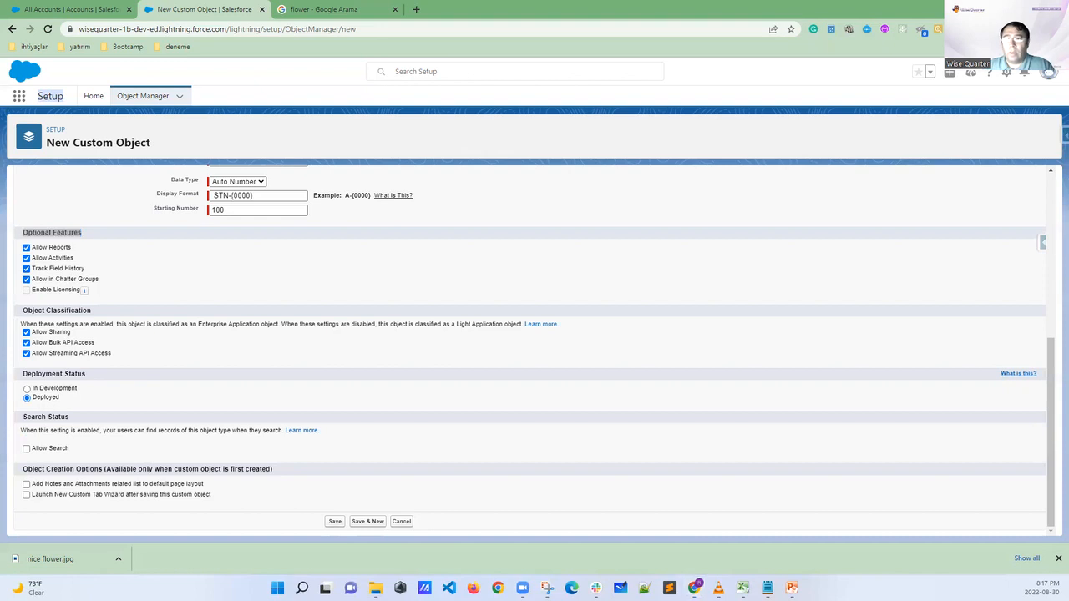
Mark the Deployment Status section with its Deployed and In Development options, and clear the markings
{"action": "mouse_move", "coordinate": [25, 368]}
{"action": "left_mouse_down"}
{"action": "mouse_move", "coordinate": [12, 368]}
{"action": "mouse_move", "coordinate": [12, 407]}
{"action": "mouse_move", "coordinate": [25, 408]}
{"action": "left_mouse_up"}
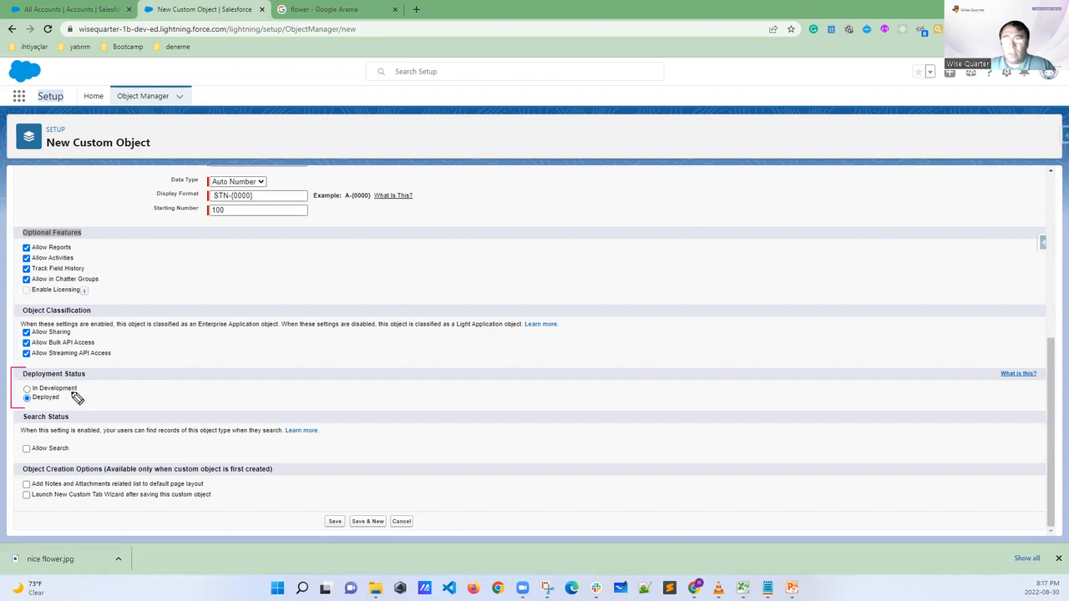
{"action": "left_click_drag", "start_coordinate": [61, 399], "coordinate": [77, 410]}
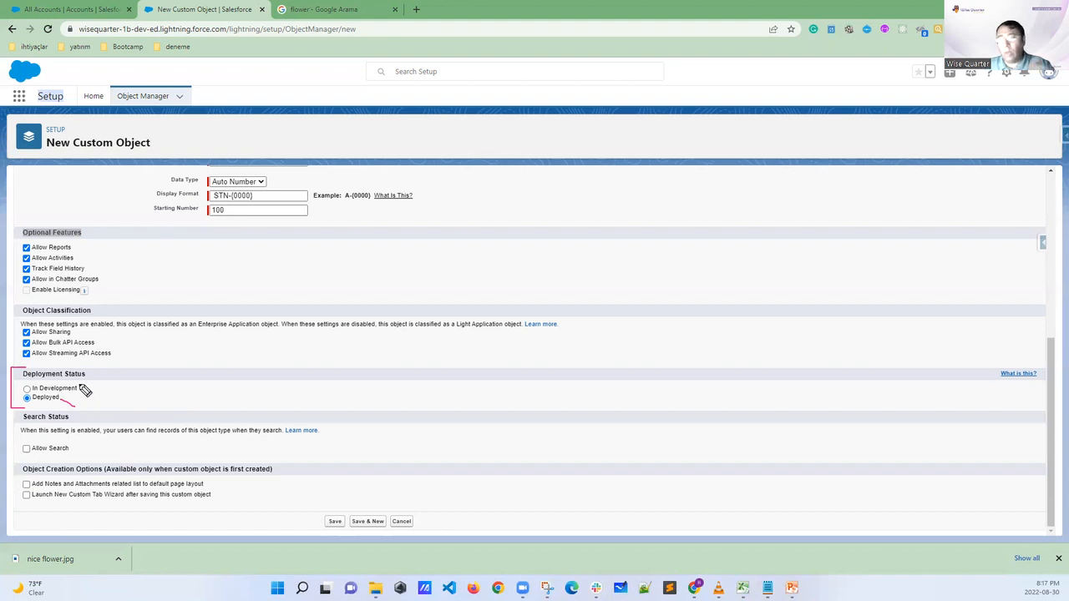
{"action": "left_click_drag", "start_coordinate": [81, 386], "coordinate": [107, 386]}
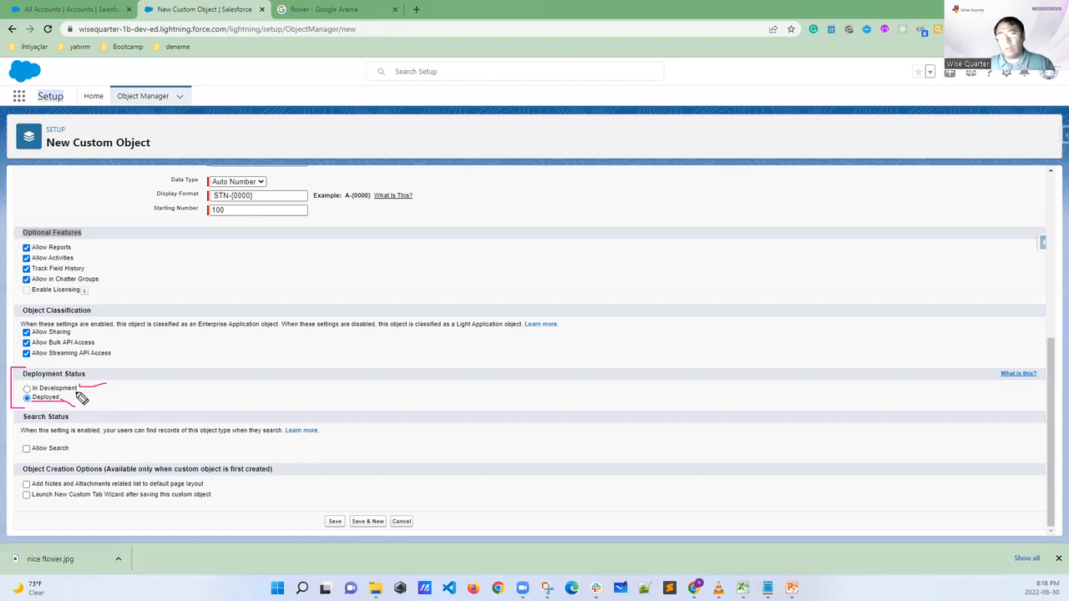
{"action": "key", "text": "Escape"}
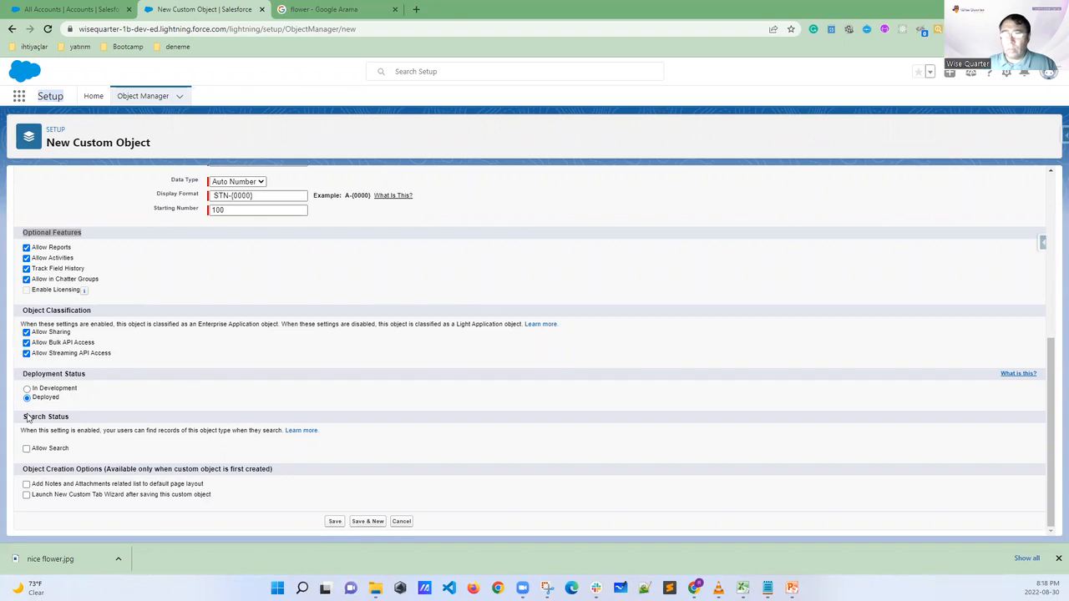
Enable Allow Search, underline the option to launch the New Custom Tab Wizard after saving, and clear the marking
{"action": "left_click", "coordinate": [25, 449]}
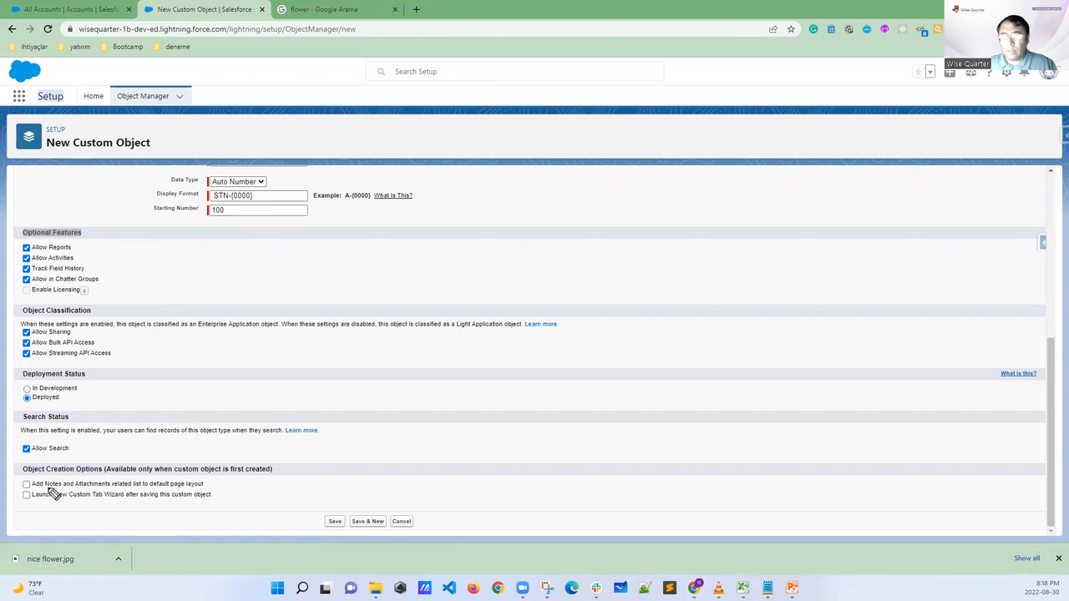
{"action": "left_click_drag", "start_coordinate": [19, 504], "coordinate": [213, 504]}
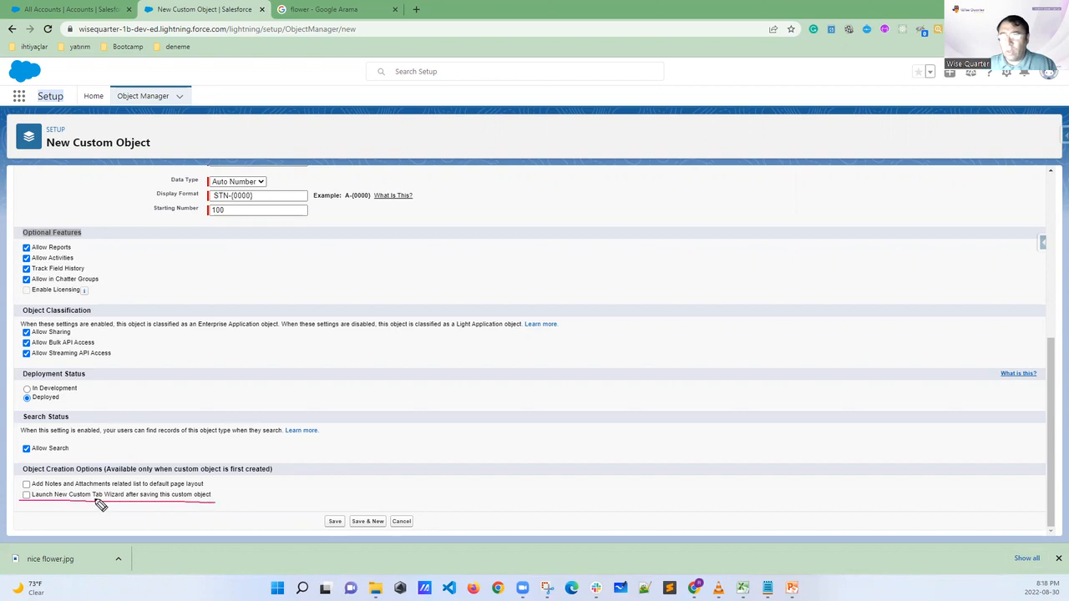
{"action": "left_click_drag", "start_coordinate": [100, 500], "coordinate": [97, 511]}
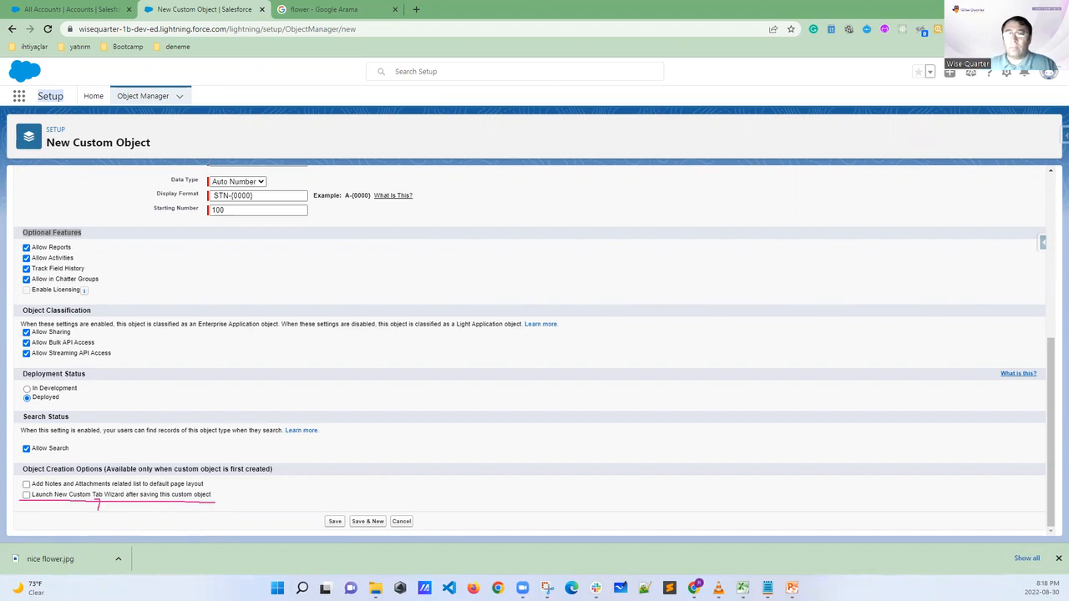
{"action": "key", "text": "Escape"}
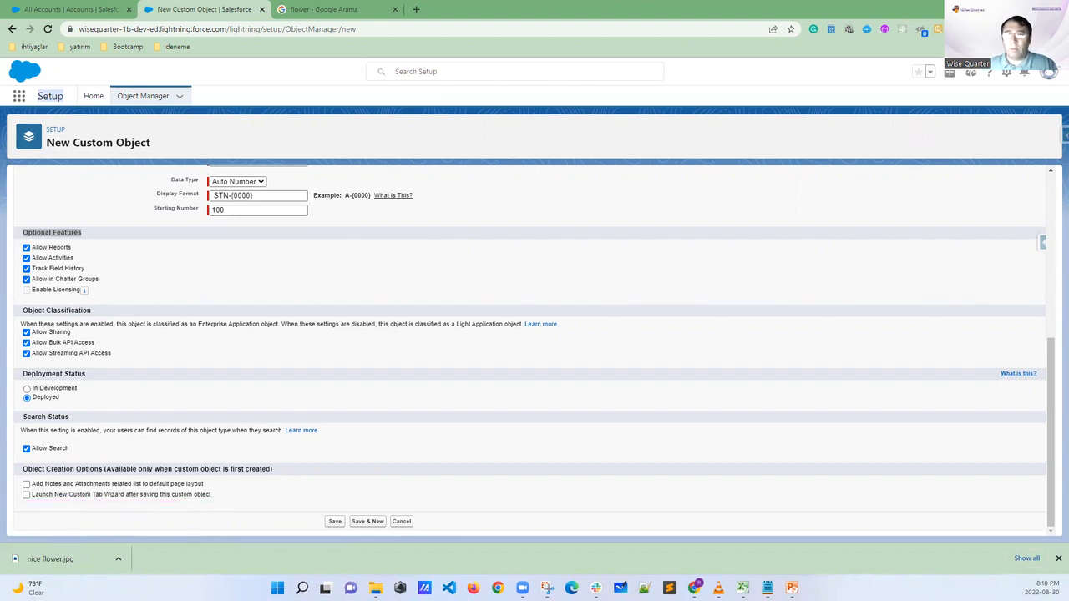
Switch to the University app's All Accounts list and circle its Accounts and Opportunities tabs with the annotation pen
{"action": "left_click", "coordinate": [99, 10]}
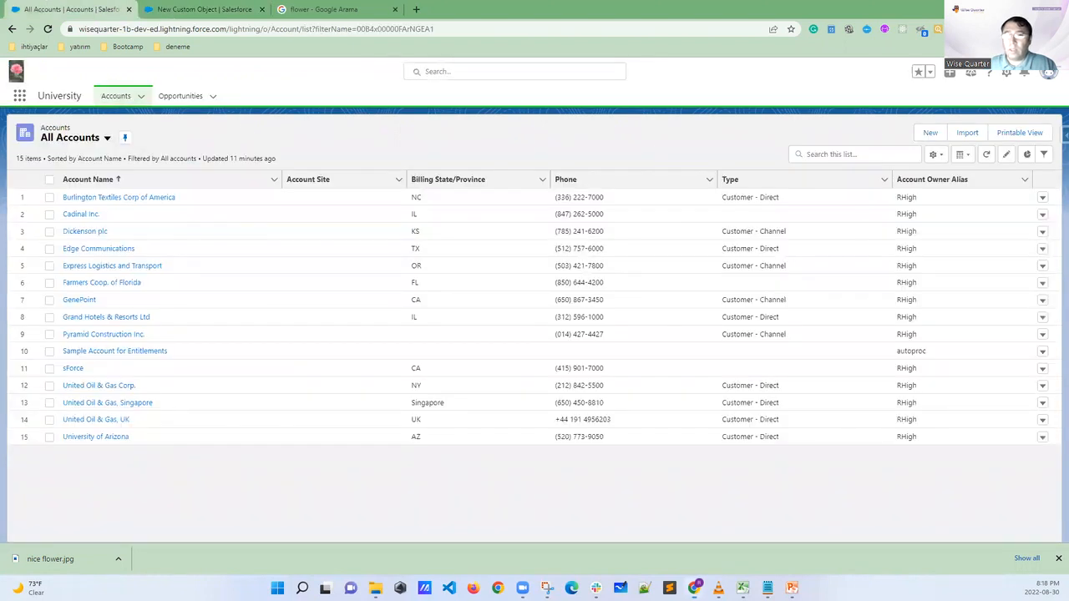
{"action": "mouse_move", "coordinate": [136, 90]}
{"action": "left_mouse_down"}
{"action": "mouse_move", "coordinate": [117, 86]}
{"action": "mouse_move", "coordinate": [105, 109]}
{"action": "mouse_move", "coordinate": [138, 89]}
{"action": "mouse_move", "coordinate": [125, 86]}
{"action": "left_mouse_up"}
{"action": "mouse_move", "coordinate": [194, 100]}
{"action": "left_mouse_down"}
{"action": "mouse_move", "coordinate": [191, 86]}
{"action": "mouse_move", "coordinate": [149, 93]}
{"action": "mouse_move", "coordinate": [209, 108]}
{"action": "mouse_move", "coordinate": [188, 86]}
{"action": "left_mouse_up"}
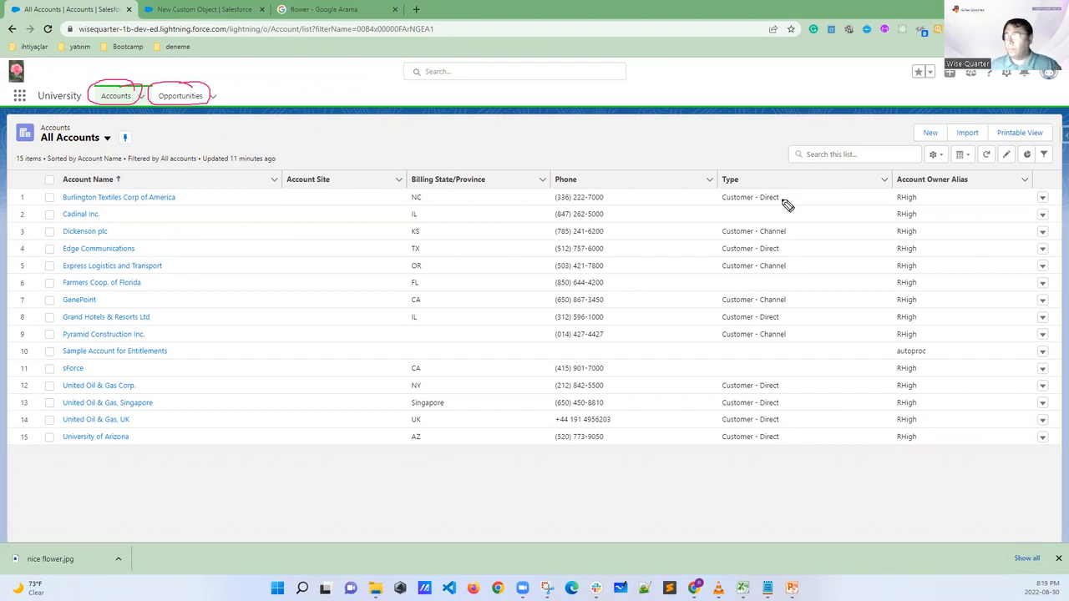
Sketch an open table outline over the account list's Phone and Type columns and label it Student
{"action": "left_click_drag", "start_coordinate": [641, 219], "coordinate": [770, 214]}
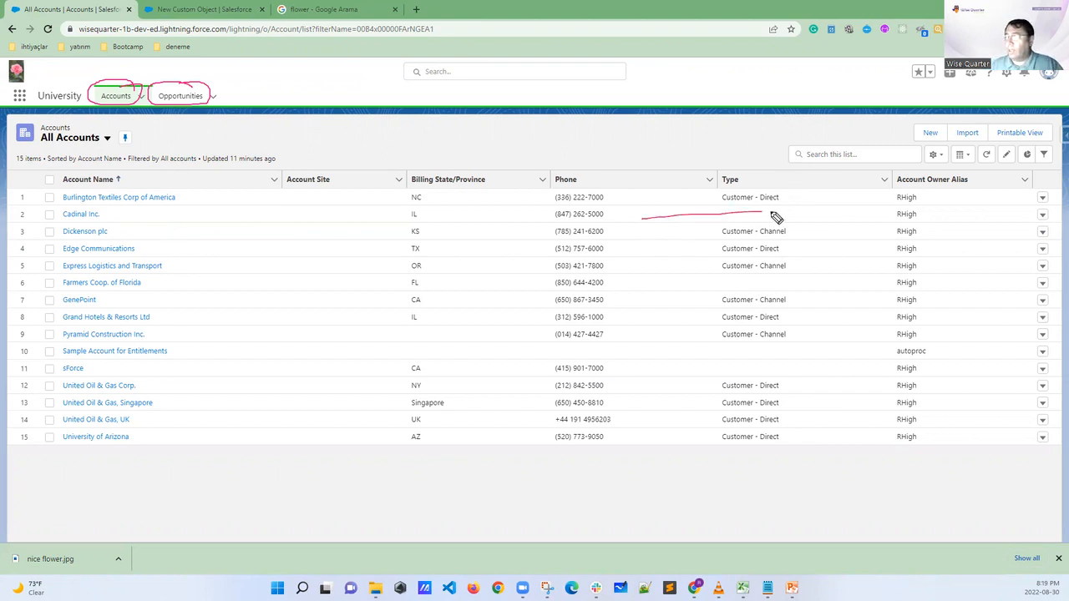
{"action": "left_click_drag", "start_coordinate": [640, 218], "coordinate": [648, 331]}
{"action": "left_click_drag", "start_coordinate": [773, 212], "coordinate": [785, 334]}
{"action": "mouse_move", "coordinate": [679, 198]}
{"action": "left_mouse_down"}
{"action": "mouse_move", "coordinate": [677, 207]}
{"action": "mouse_move", "coordinate": [736, 198]}
{"action": "left_mouse_up"}
Draw a box labelled Univ App above the account list and circle the University app name
{"action": "mouse_move", "coordinate": [419, 101]}
{"action": "left_mouse_down"}
{"action": "mouse_move", "coordinate": [421, 155]}
{"action": "mouse_move", "coordinate": [486, 147]}
{"action": "mouse_move", "coordinate": [490, 96]}
{"action": "mouse_move", "coordinate": [500, 149]}
{"action": "left_mouse_up"}
{"action": "left_click_drag", "start_coordinate": [429, 95], "coordinate": [465, 79]}
{"action": "mouse_move", "coordinate": [77, 80]}
{"action": "left_mouse_down"}
{"action": "mouse_move", "coordinate": [42, 93]}
{"action": "mouse_move", "coordinate": [80, 92]}
{"action": "mouse_move", "coordinate": [38, 85]}
{"action": "left_mouse_up"}
{"action": "left_click_drag", "start_coordinate": [380, 83], "coordinate": [409, 89]}
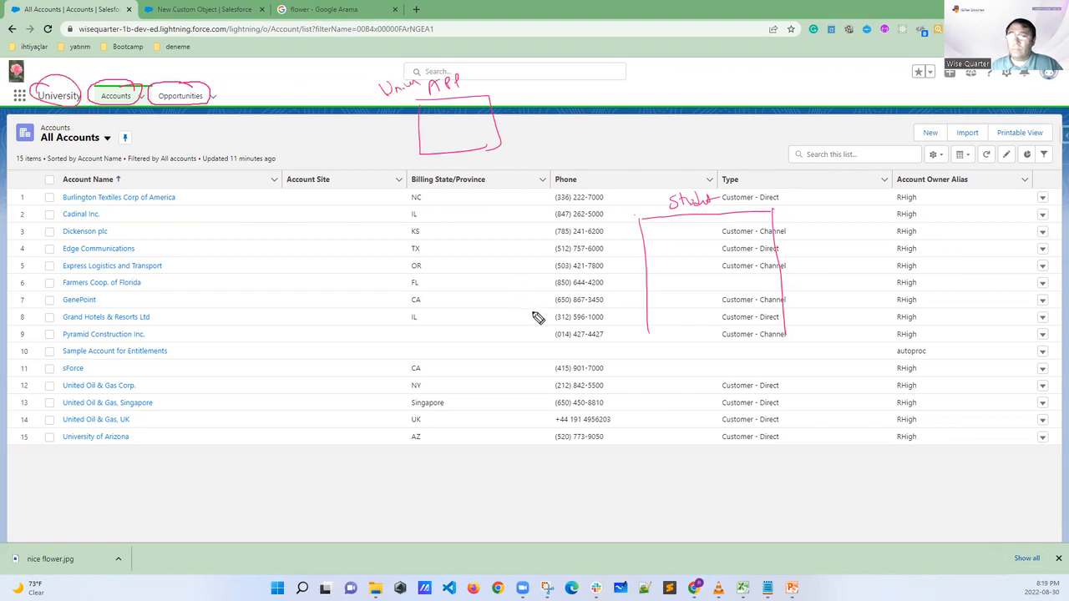
Draw vertical column lines inside the sketched Student table and underline its label
{"action": "mouse_move", "coordinate": [668, 221]}
{"action": "left_mouse_down"}
{"action": "mouse_move", "coordinate": [675, 289]}
{"action": "mouse_move", "coordinate": [699, 253]}
{"action": "mouse_move", "coordinate": [700, 289]}
{"action": "left_mouse_up"}
{"action": "left_click_drag", "start_coordinate": [720, 220], "coordinate": [725, 269]}
{"action": "left_click_drag", "start_coordinate": [753, 216], "coordinate": [754, 280]}
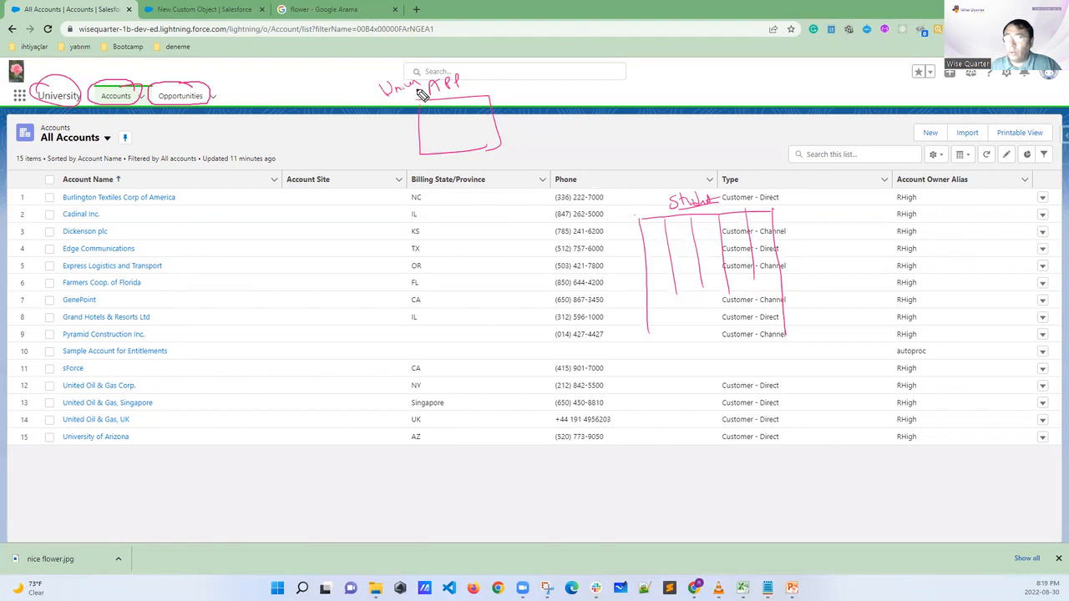
Write TAB between the two sketches, connect Student to TAB and TAB to the app with arrows, and clear all drawings
{"action": "mouse_move", "coordinate": [560, 151]}
{"action": "left_mouse_down"}
{"action": "mouse_move", "coordinate": [560, 168]}
{"action": "mouse_move", "coordinate": [567, 149]}
{"action": "left_mouse_up"}
{"action": "left_click_drag", "start_coordinate": [573, 150], "coordinate": [570, 167]}
{"action": "left_click_drag", "start_coordinate": [572, 149], "coordinate": [578, 165]}
{"action": "left_click_drag", "start_coordinate": [571, 159], "coordinate": [591, 166]}
{"action": "mouse_move", "coordinate": [642, 212]}
{"action": "left_mouse_down"}
{"action": "mouse_move", "coordinate": [596, 174]}
{"action": "mouse_move", "coordinate": [614, 179]}
{"action": "left_mouse_up"}
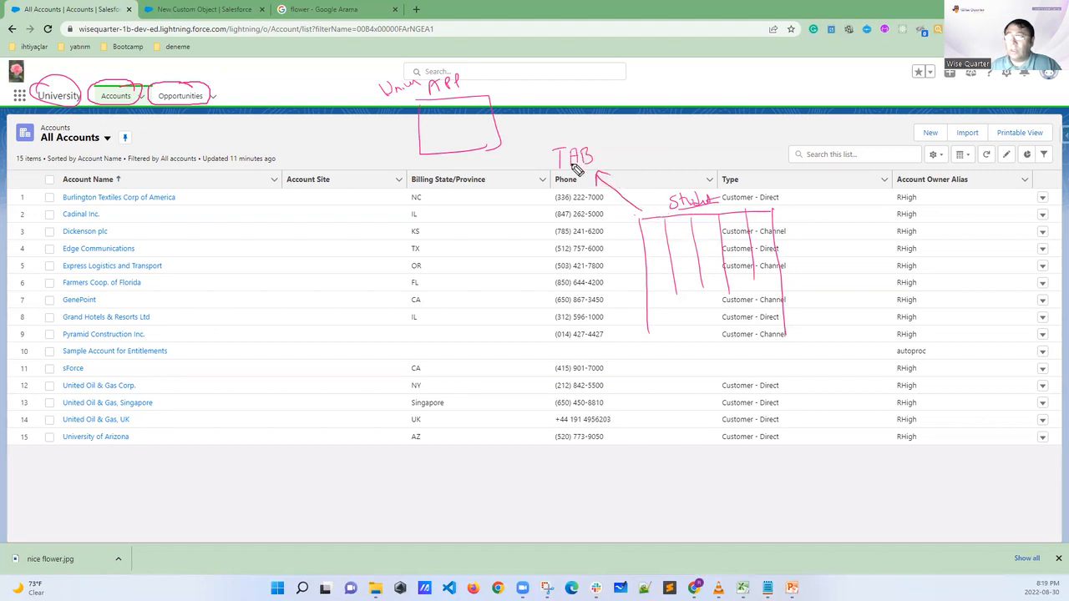
{"action": "left_click_drag", "start_coordinate": [550, 148], "coordinate": [465, 110]}
{"action": "left_click_drag", "start_coordinate": [466, 110], "coordinate": [472, 114]}
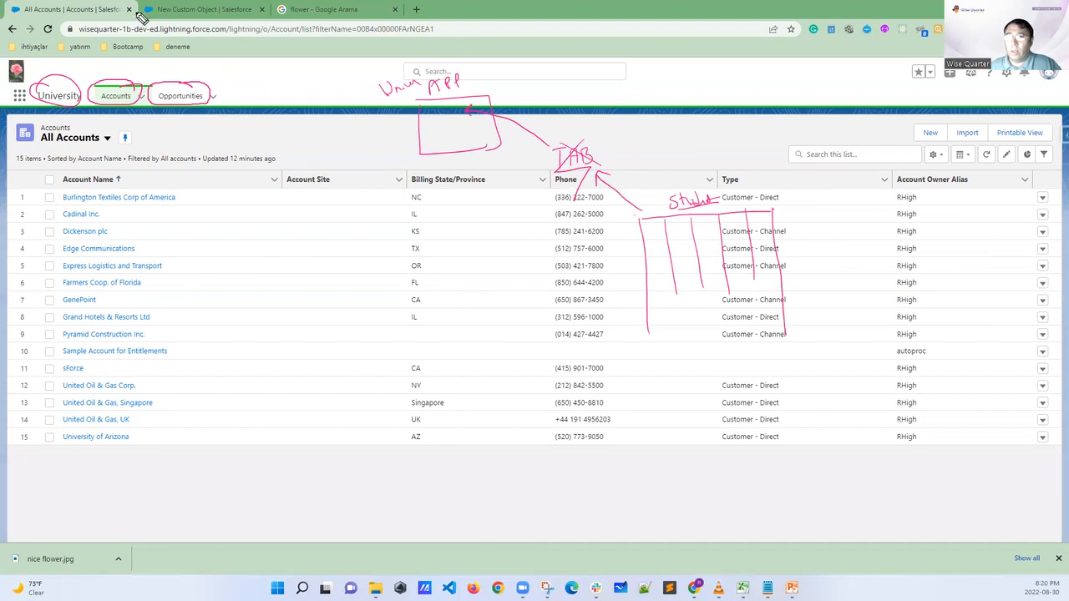
{"action": "key", "text": "Escape"}
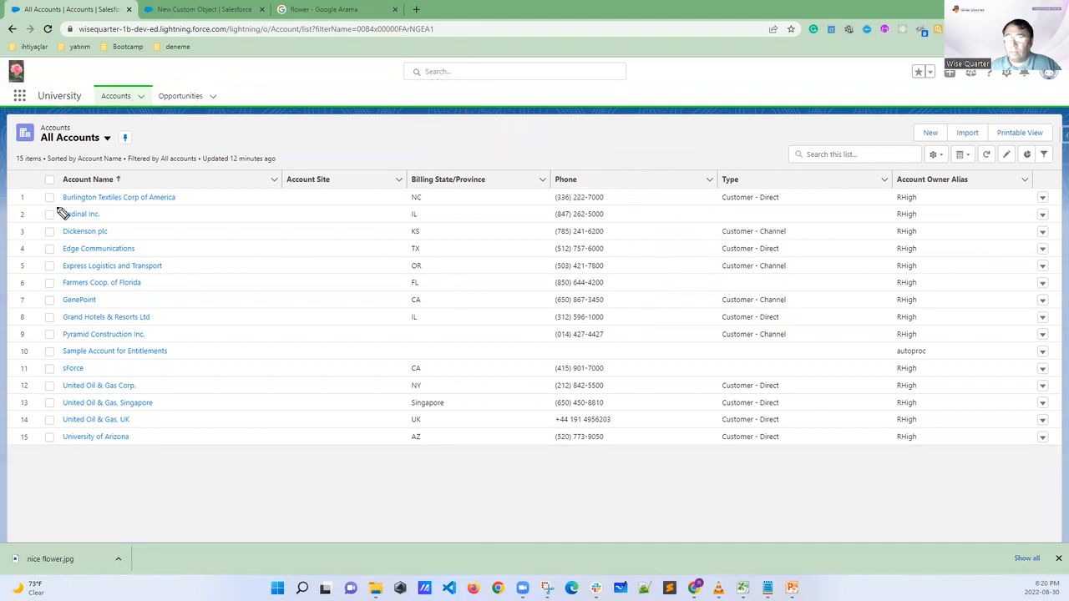
Return to the New Custom Object form, mark the Launch New Custom Tab Wizard option and the Save command, and clear the markings
{"action": "left_click", "coordinate": [212, 15]}
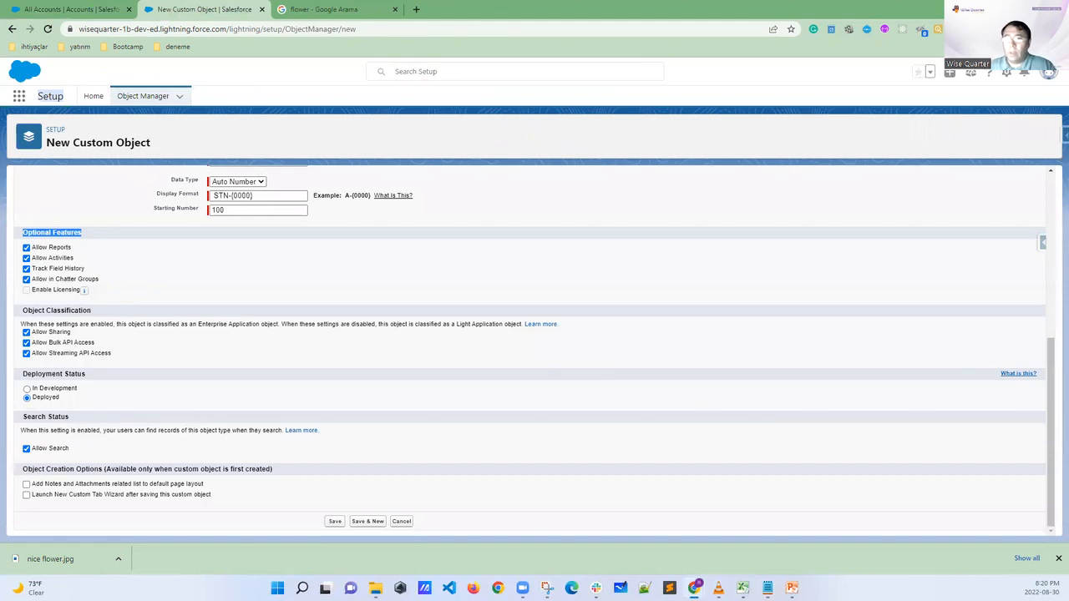
{"action": "left_click_drag", "start_coordinate": [23, 504], "coordinate": [205, 505]}
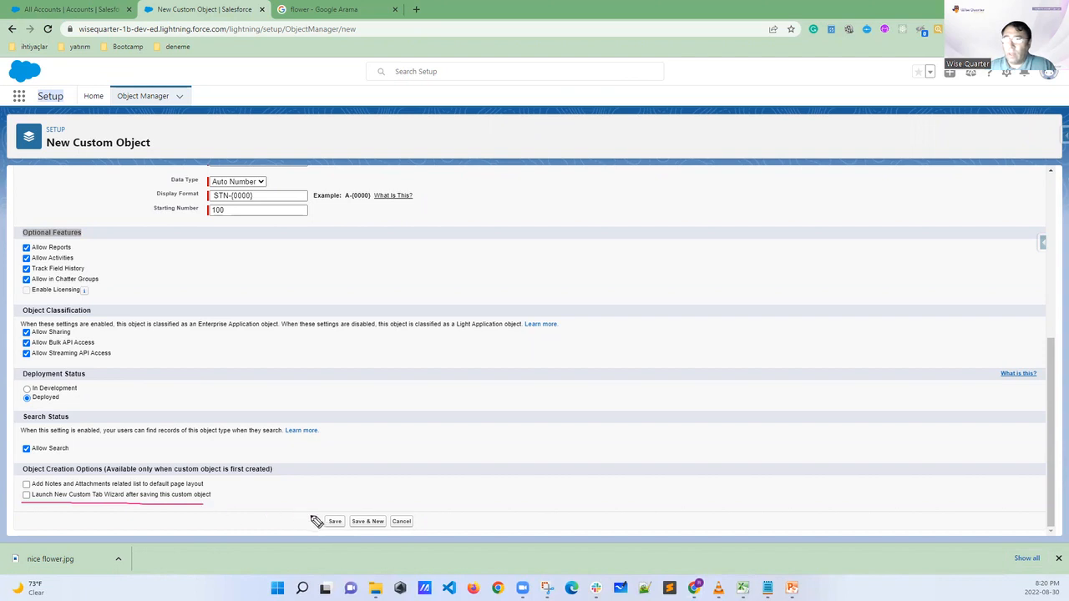
{"action": "mouse_move", "coordinate": [348, 512]}
{"action": "left_mouse_down"}
{"action": "mouse_move", "coordinate": [314, 528]}
{"action": "mouse_move", "coordinate": [341, 543]}
{"action": "mouse_move", "coordinate": [349, 515]}
{"action": "left_mouse_up"}
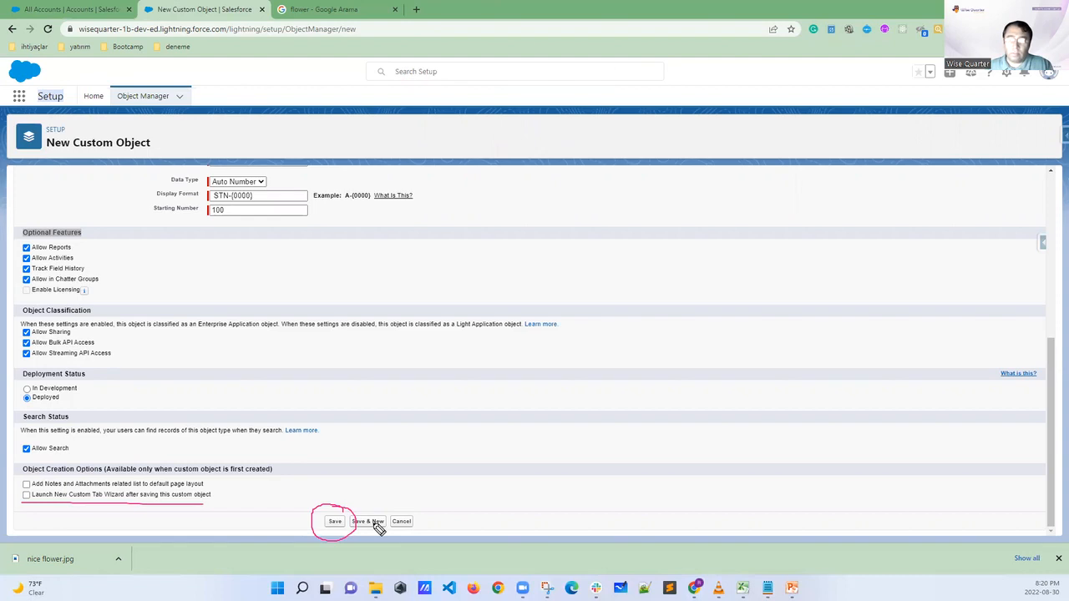
{"action": "mouse_move", "coordinate": [223, 506]}
{"action": "left_mouse_down"}
{"action": "mouse_move", "coordinate": [236, 510]}
{"action": "mouse_move", "coordinate": [237, 493]}
{"action": "left_mouse_up"}
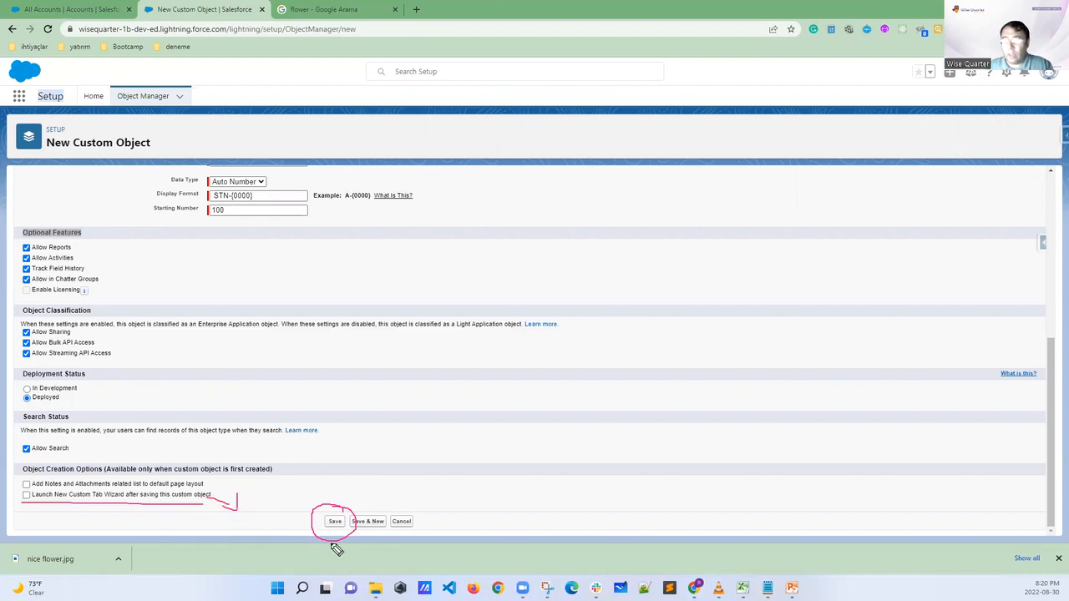
{"action": "left_click_drag", "start_coordinate": [25, 504], "coordinate": [47, 472]}
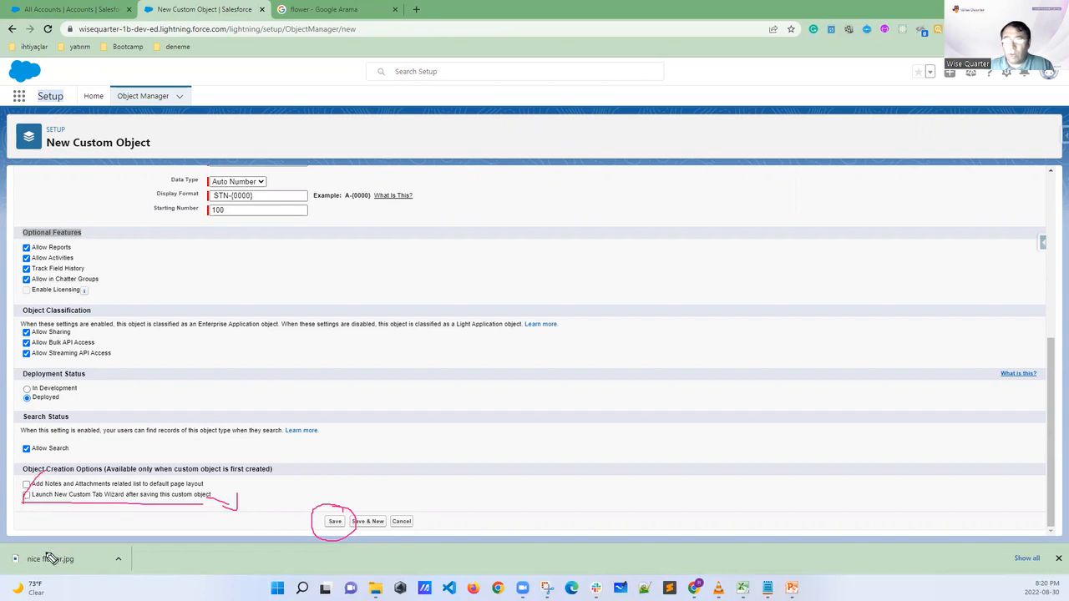
{"action": "left_click_drag", "start_coordinate": [319, 516], "coordinate": [344, 538]}
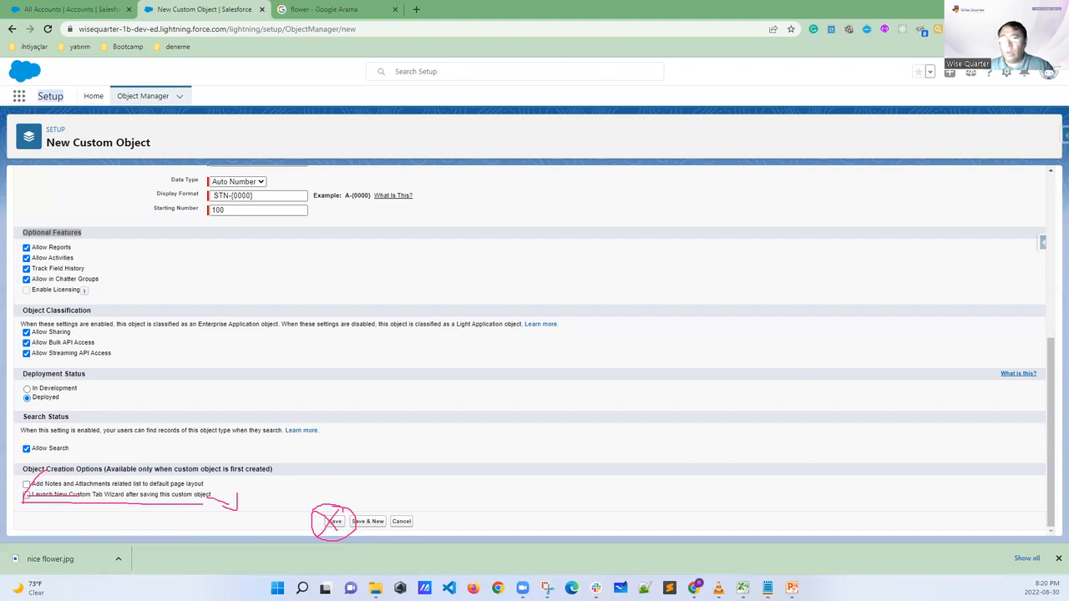
{"action": "key", "text": "Escape"}
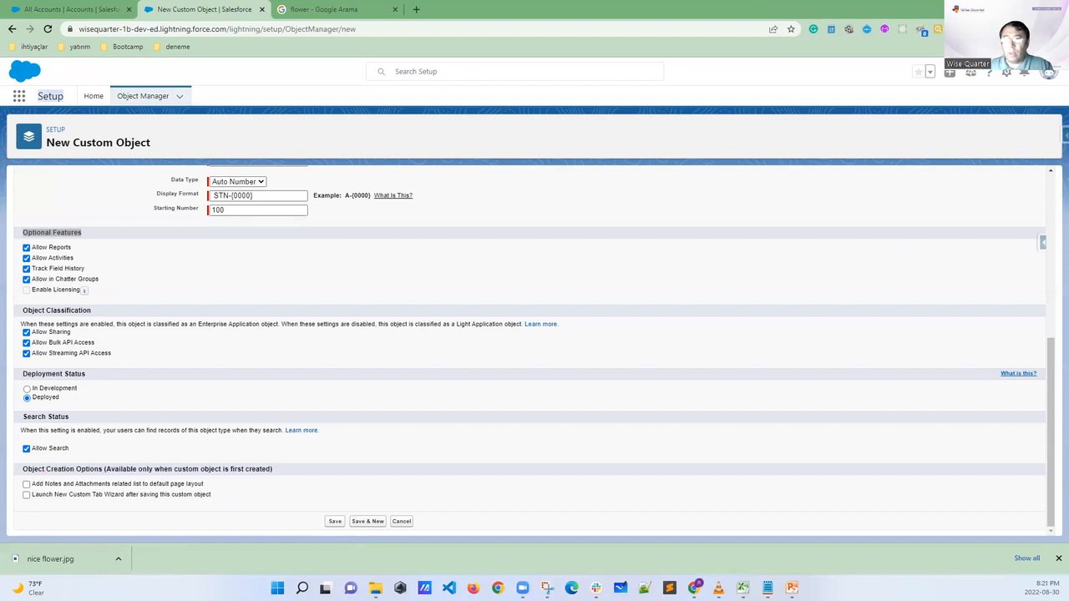
Enable Launch New Custom Tab Wizard after saving, toggle the Notes and Attachments option on and off, and highlight "Tab Wizard"
{"action": "left_click", "coordinate": [26, 495]}
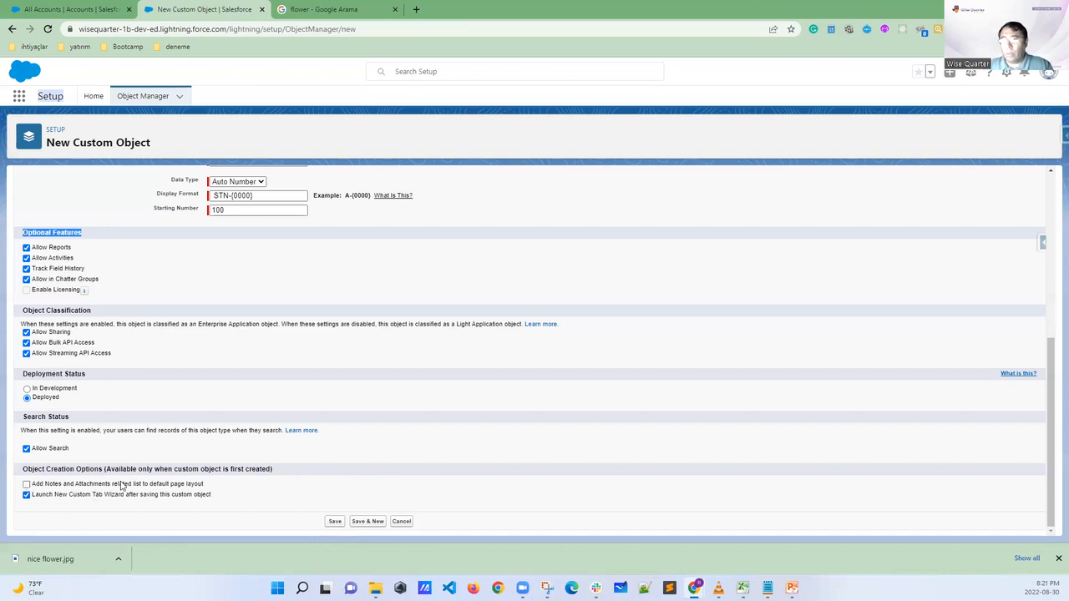
{"action": "left_click", "coordinate": [27, 484]}
{"action": "left_click", "coordinate": [27, 485]}
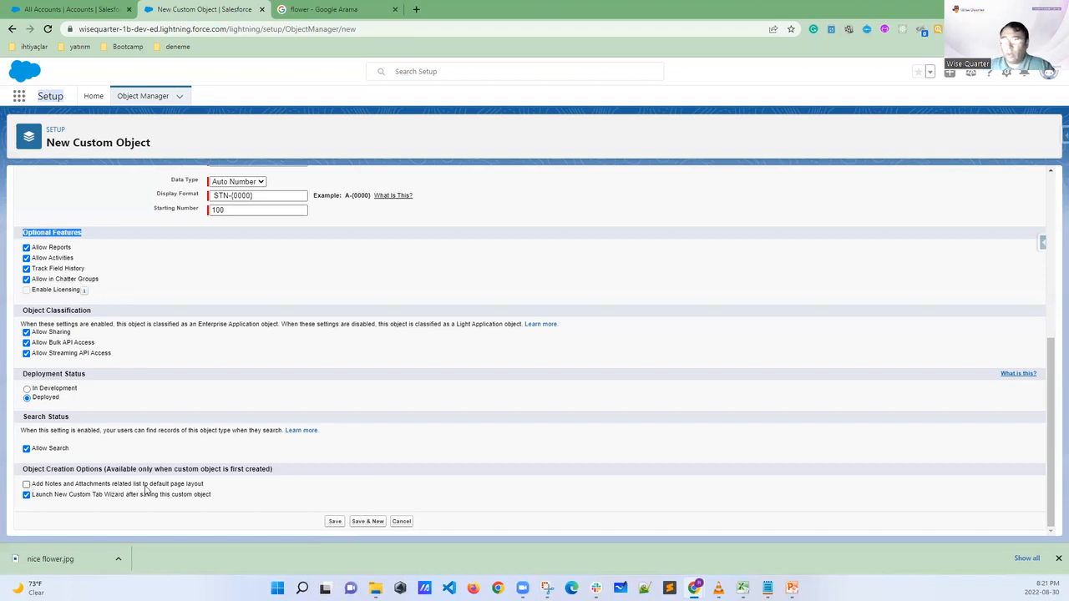
{"action": "left_click_drag", "start_coordinate": [91, 501], "coordinate": [127, 502]}
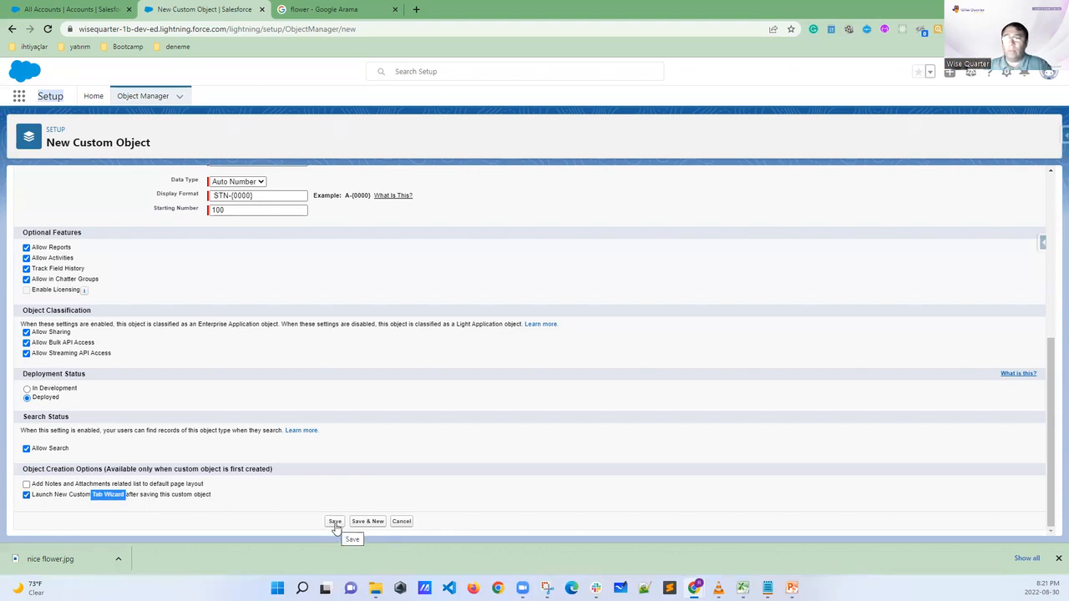
Review the Student object's labels, record name format, optional features and deployment status before saving
{"action": "scroll", "coordinate": [305, 392], "scroll_direction": "up", "scroll_amount": 3}
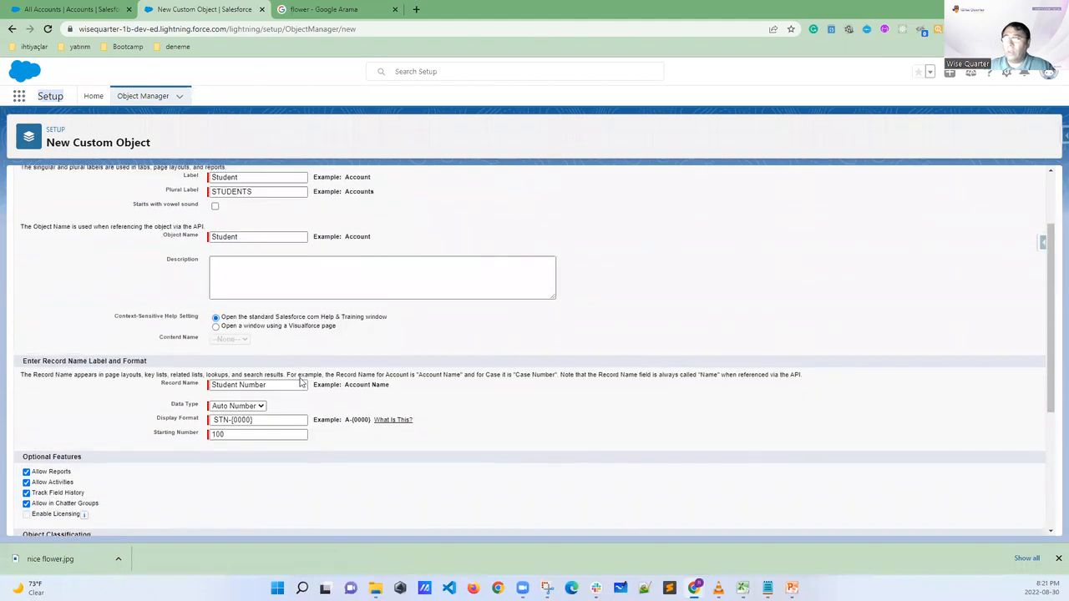
{"action": "scroll", "coordinate": [300, 380], "scroll_direction": "up", "scroll_amount": 2}
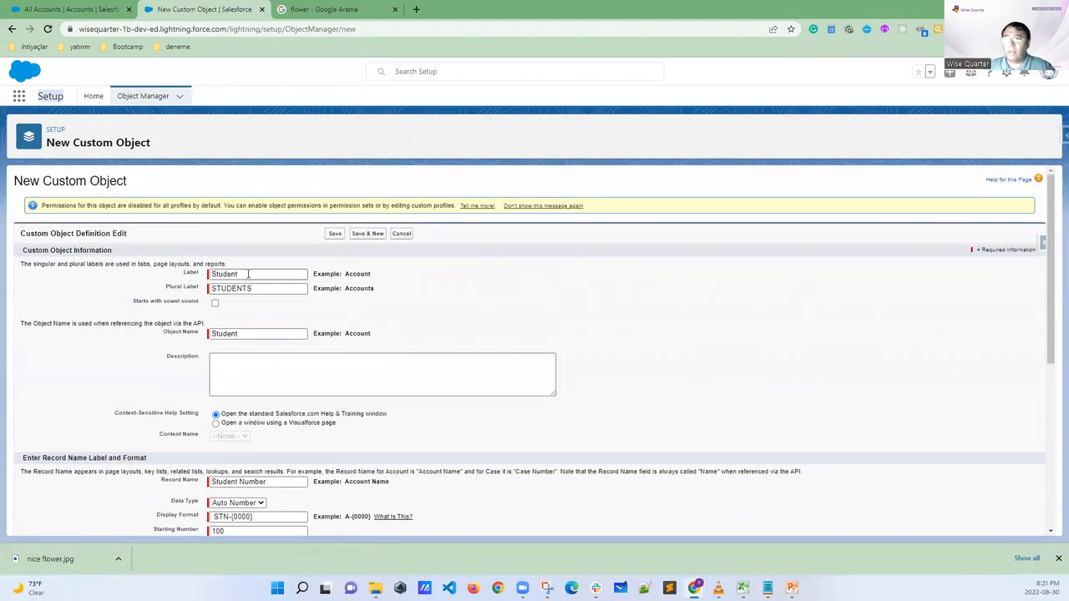
{"action": "left_click", "coordinate": [248, 274]}
{"action": "left_click", "coordinate": [192, 294]}
{"action": "left_click_drag", "start_coordinate": [192, 294], "coordinate": [168, 294]}
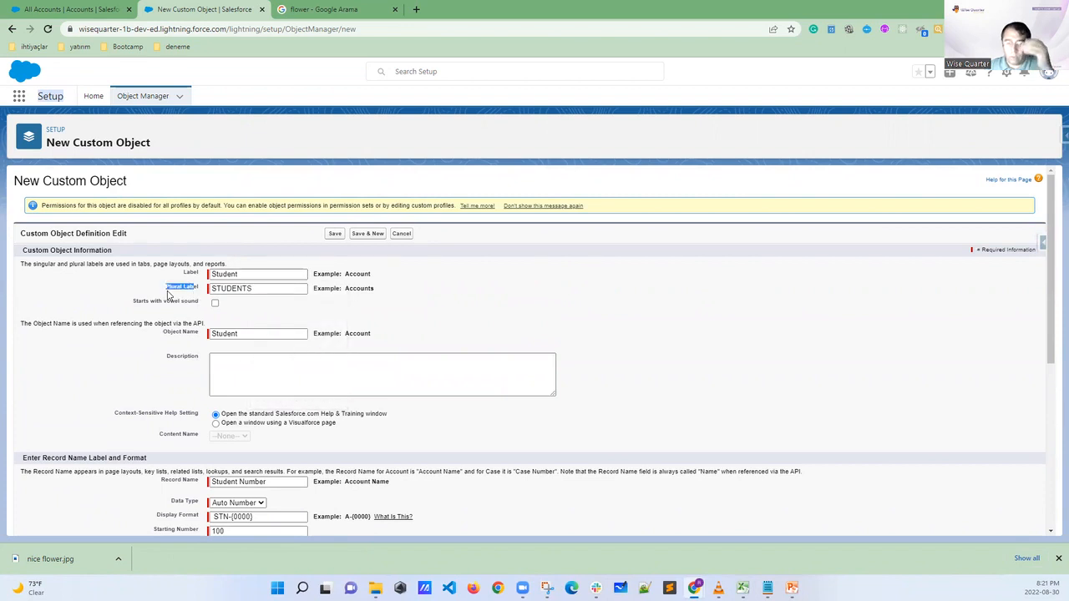
{"action": "scroll", "coordinate": [224, 334], "scroll_direction": "down", "scroll_amount": 3}
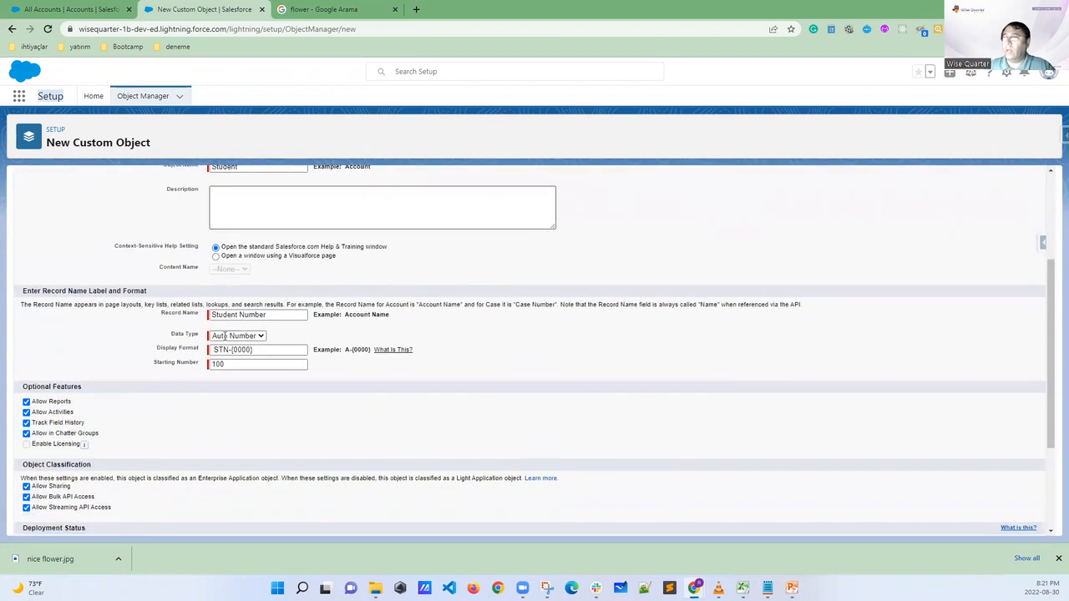
{"action": "left_click_drag", "start_coordinate": [266, 315], "coordinate": [200, 319]}
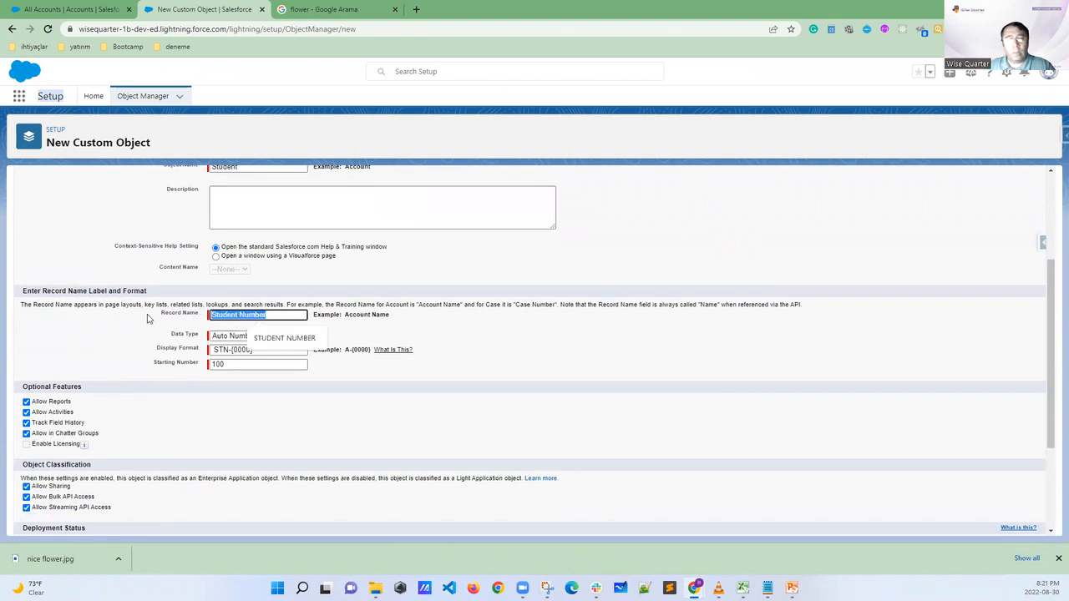
{"action": "left_click", "coordinate": [271, 410]}
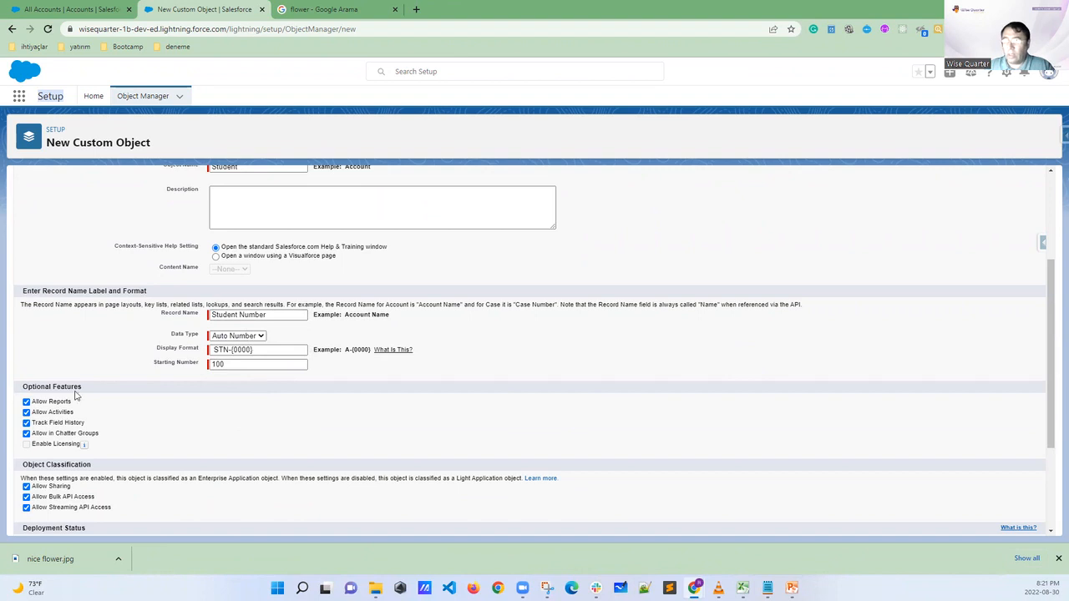
{"action": "scroll", "coordinate": [62, 428], "scroll_direction": "down", "scroll_amount": 1}
{"action": "scroll", "coordinate": [63, 428], "scroll_direction": "down", "scroll_amount": 1}
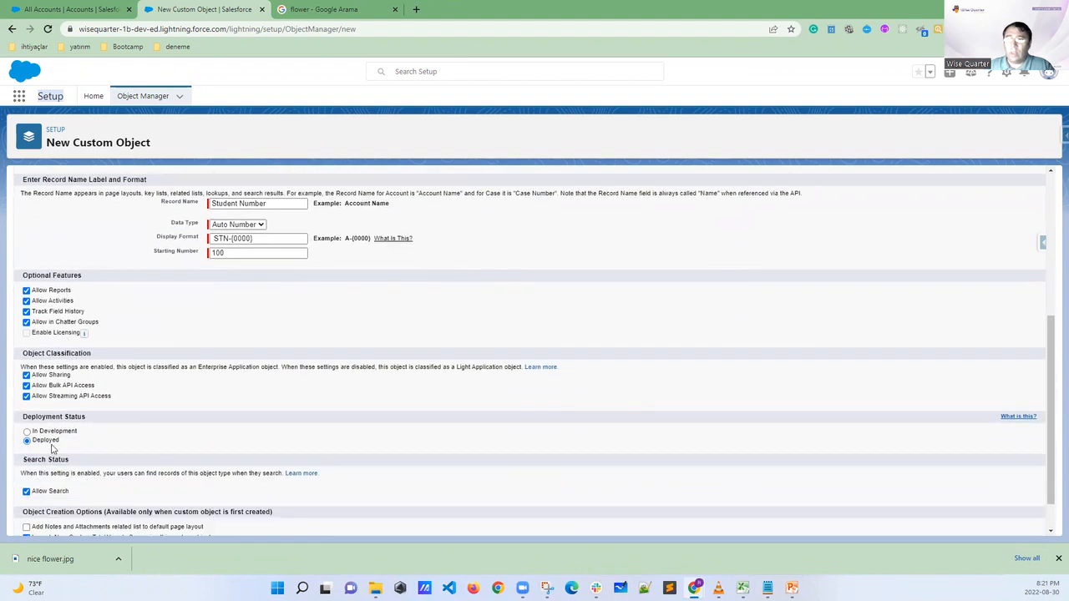
{"action": "left_click_drag", "start_coordinate": [57, 445], "coordinate": [23, 445]}
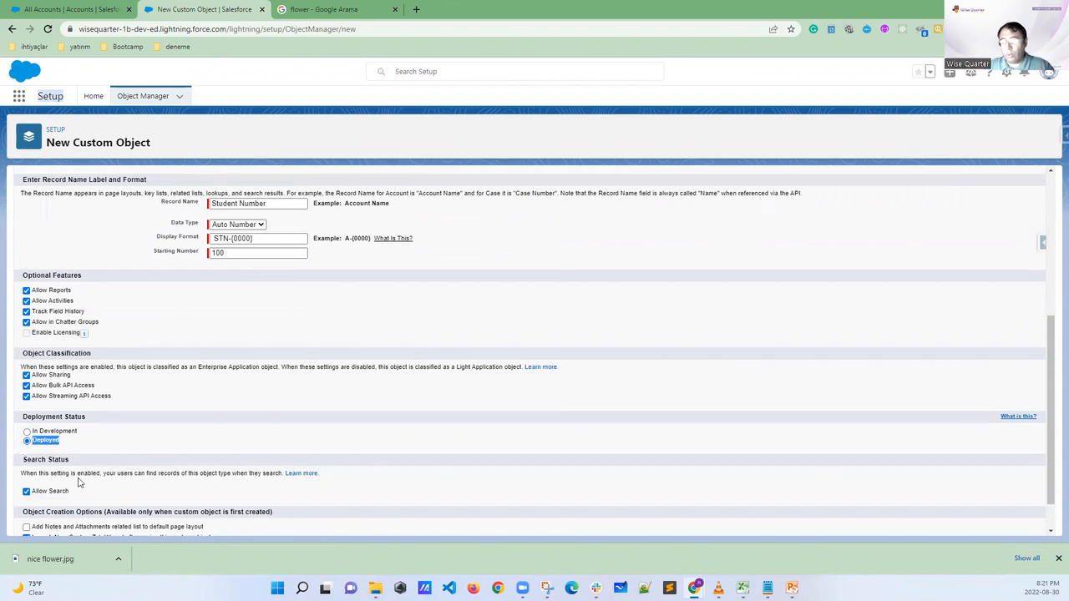
Recheck the option to launch the New Custom Tab Wizard and save the Student custom object
{"action": "scroll", "coordinate": [79, 482], "scroll_direction": "down", "scroll_amount": 1}
{"action": "left_click_drag", "start_coordinate": [81, 494], "coordinate": [136, 496]}
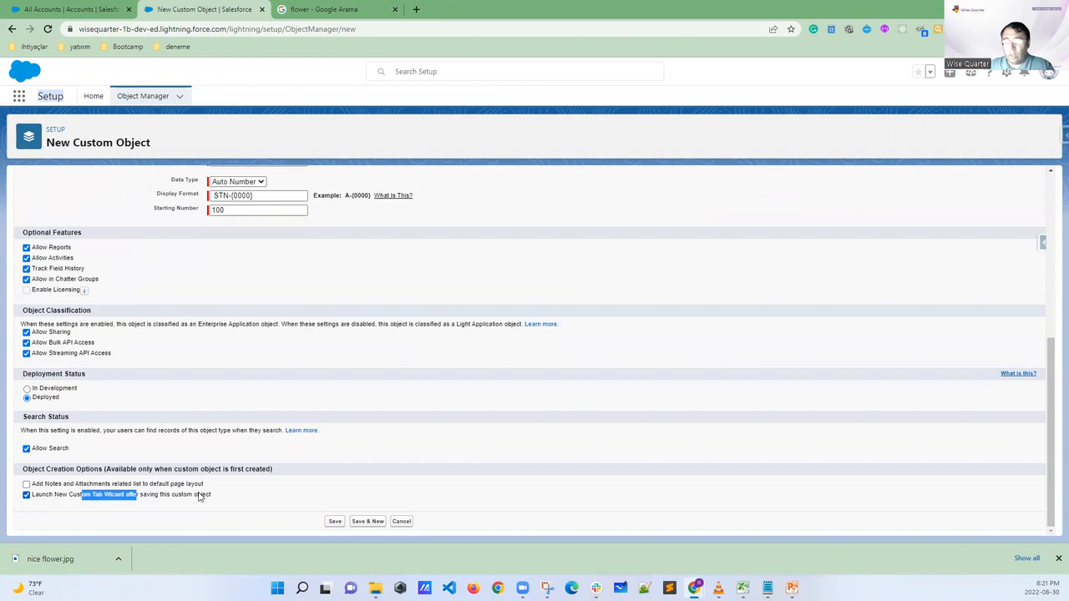
{"action": "left_click", "coordinate": [303, 498]}
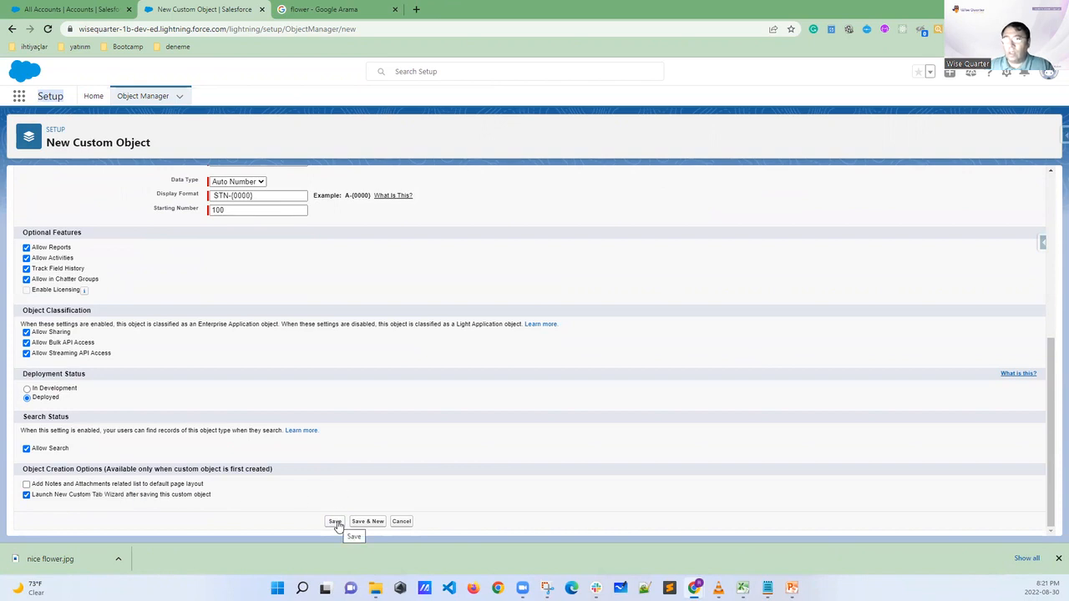
{"action": "left_click", "coordinate": [336, 522]}
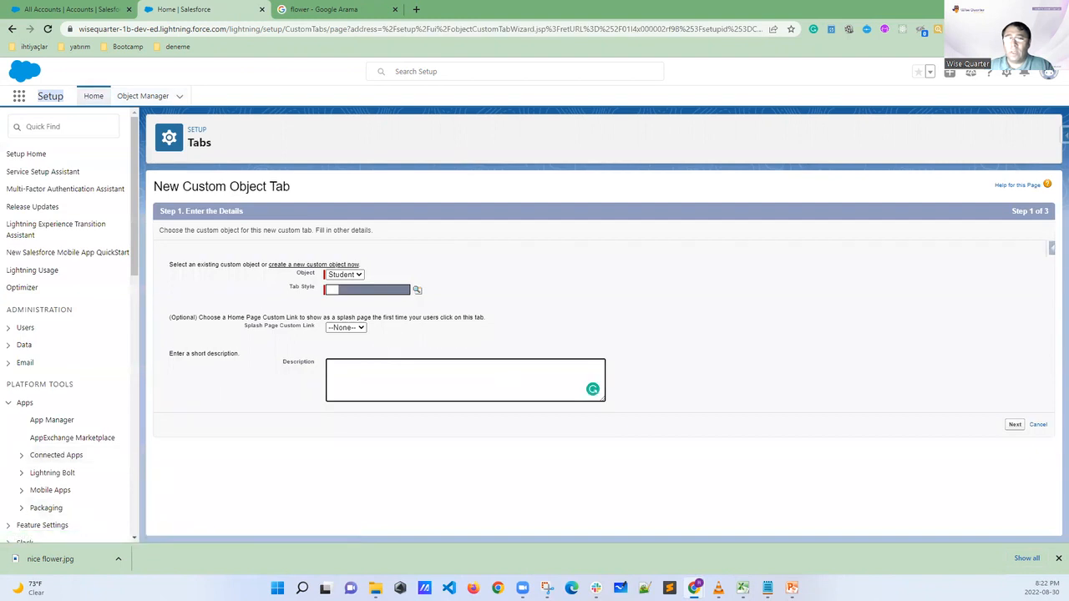
Circle the Tabs page title and highlight the New Custom Object Tab heading, clearing both markings
{"action": "mouse_move", "coordinate": [236, 141]}
{"action": "left_mouse_down"}
{"action": "mouse_move", "coordinate": [205, 122]}
{"action": "mouse_move", "coordinate": [178, 146]}
{"action": "mouse_move", "coordinate": [218, 155]}
{"action": "mouse_move", "coordinate": [234, 139]}
{"action": "left_mouse_up"}
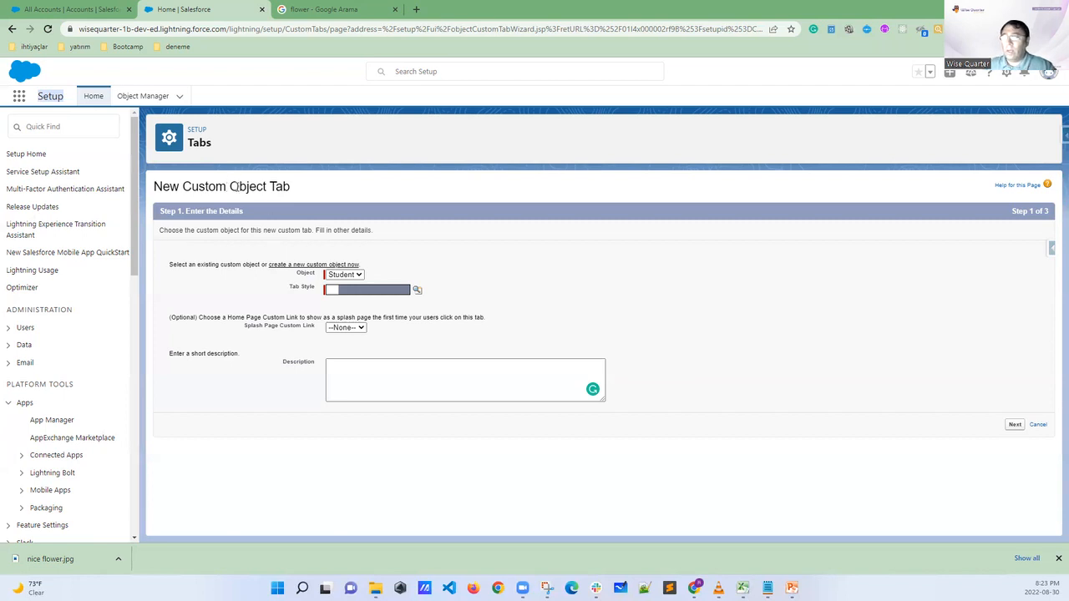
{"action": "left_click_drag", "start_coordinate": [295, 187], "coordinate": [257, 187]}
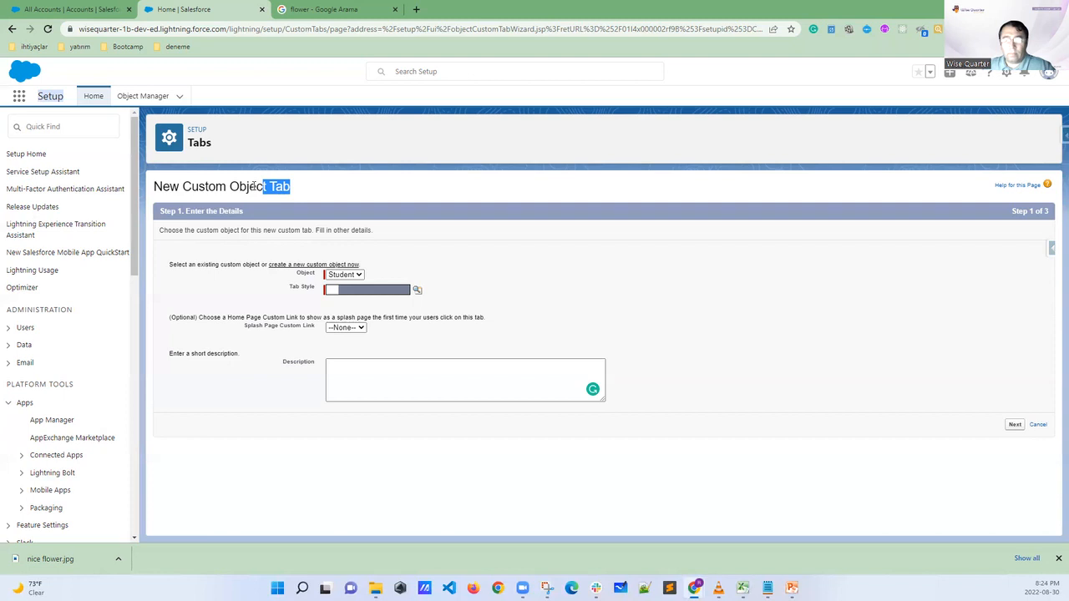
{"action": "left_click", "coordinate": [421, 265]}
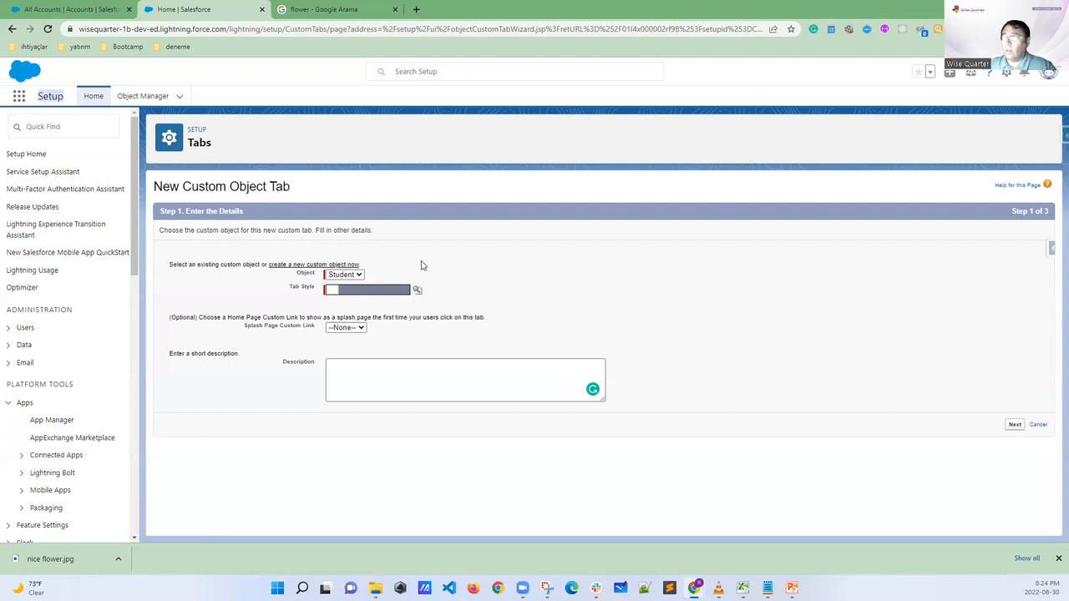
Choose Student as the object for the new custom tab
{"action": "left_click", "coordinate": [343, 278]}
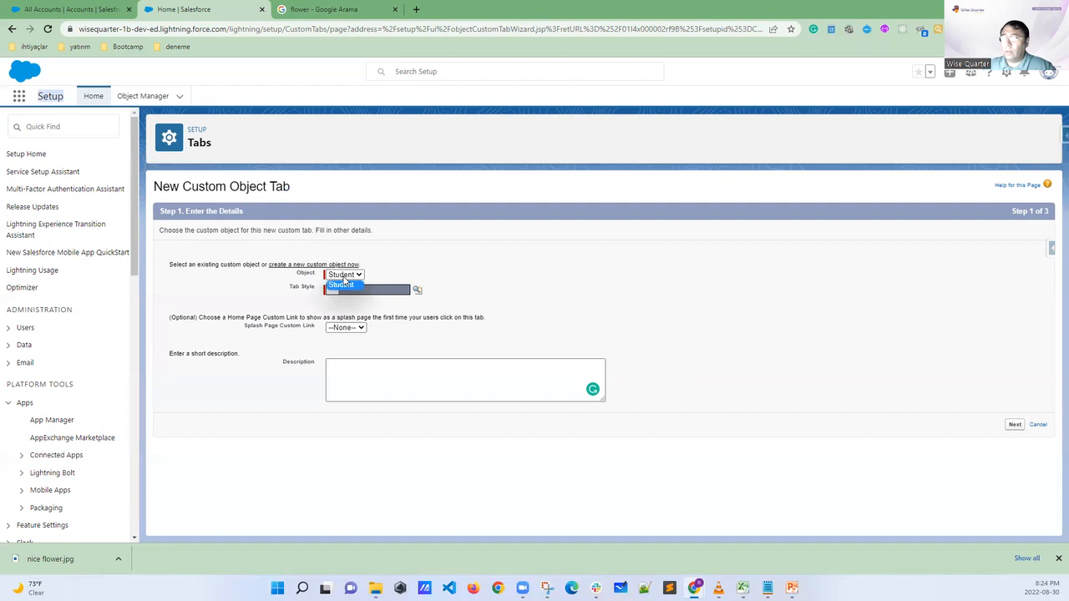
{"action": "left_click", "coordinate": [342, 284]}
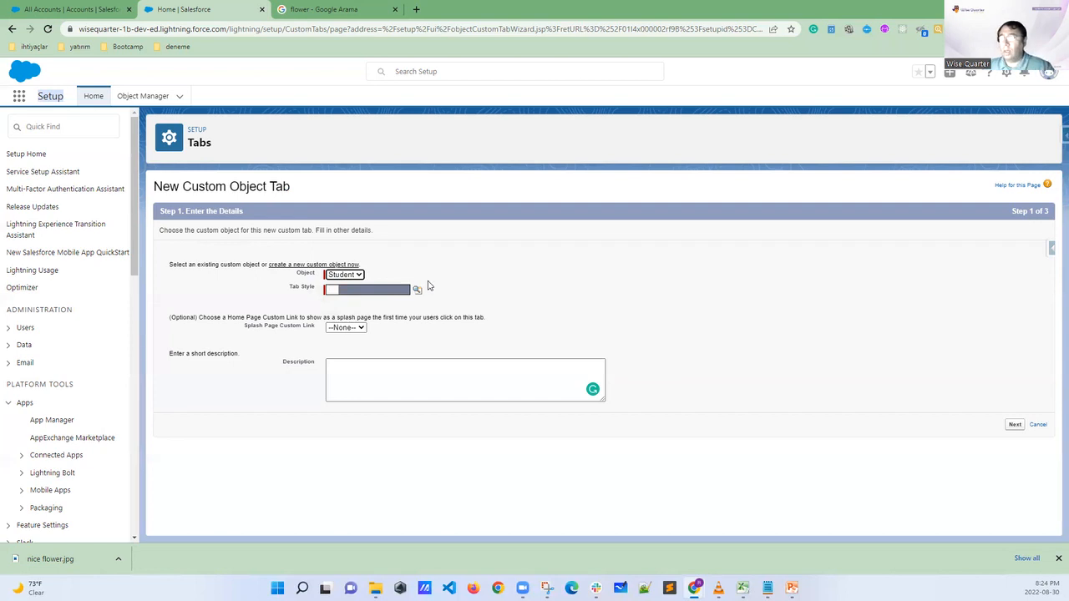
Highlight the Tab Style label, circle the Accounts icon in the University app, compare it with the Opportunities icon, and return to the tab setup
{"action": "left_click_drag", "start_coordinate": [317, 291], "coordinate": [285, 289]}
{"action": "left_click", "coordinate": [99, 9]}
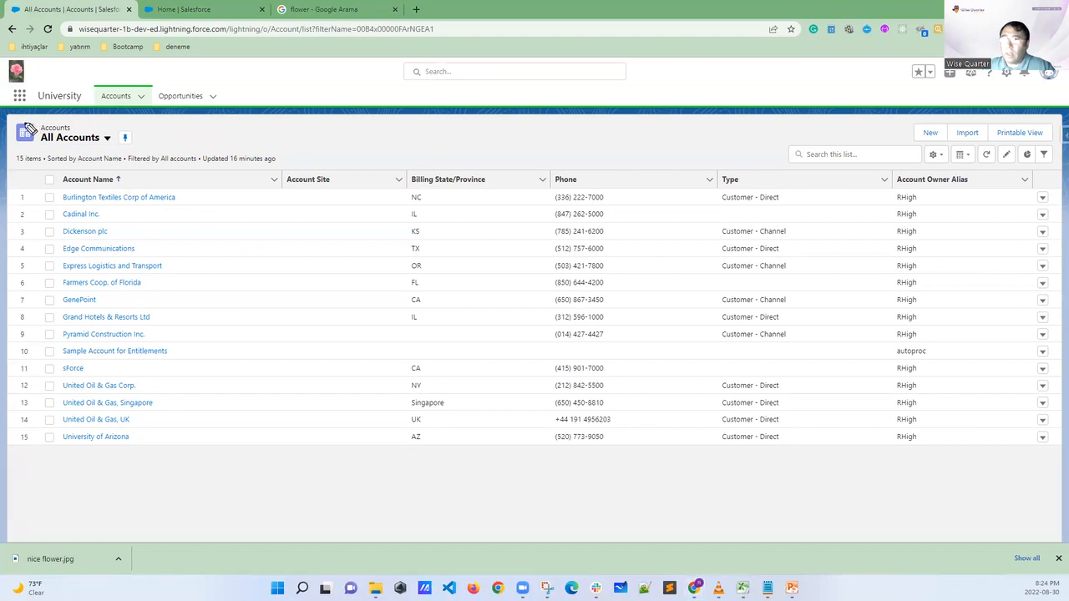
{"action": "mouse_move", "coordinate": [23, 151]}
{"action": "left_mouse_down"}
{"action": "mouse_move", "coordinate": [43, 135]}
{"action": "mouse_move", "coordinate": [13, 140]}
{"action": "left_mouse_up"}
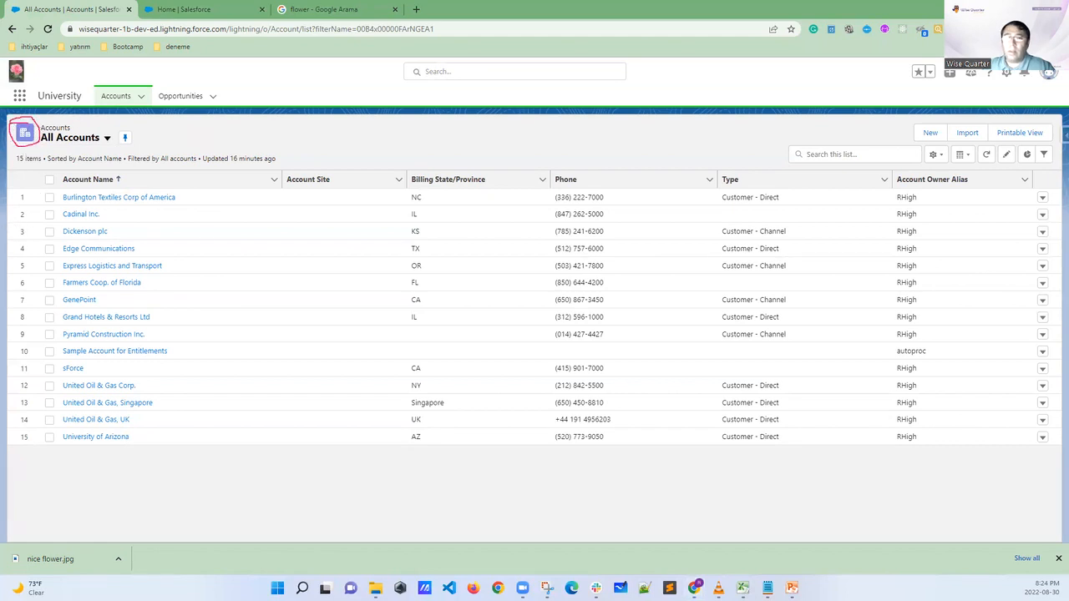
{"action": "left_click", "coordinate": [185, 95]}
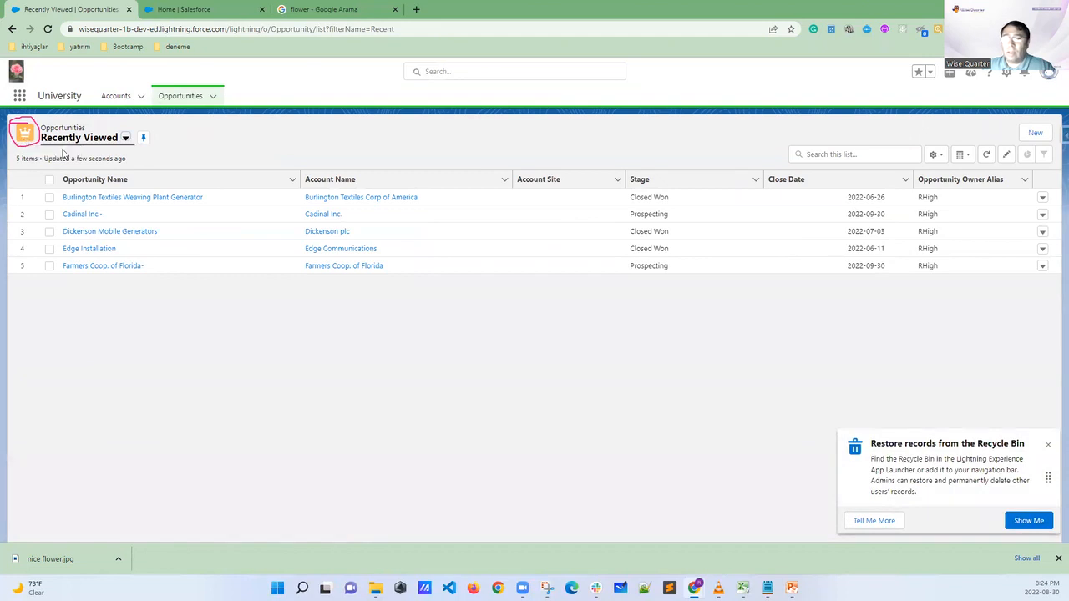
{"action": "left_click", "coordinate": [1047, 444]}
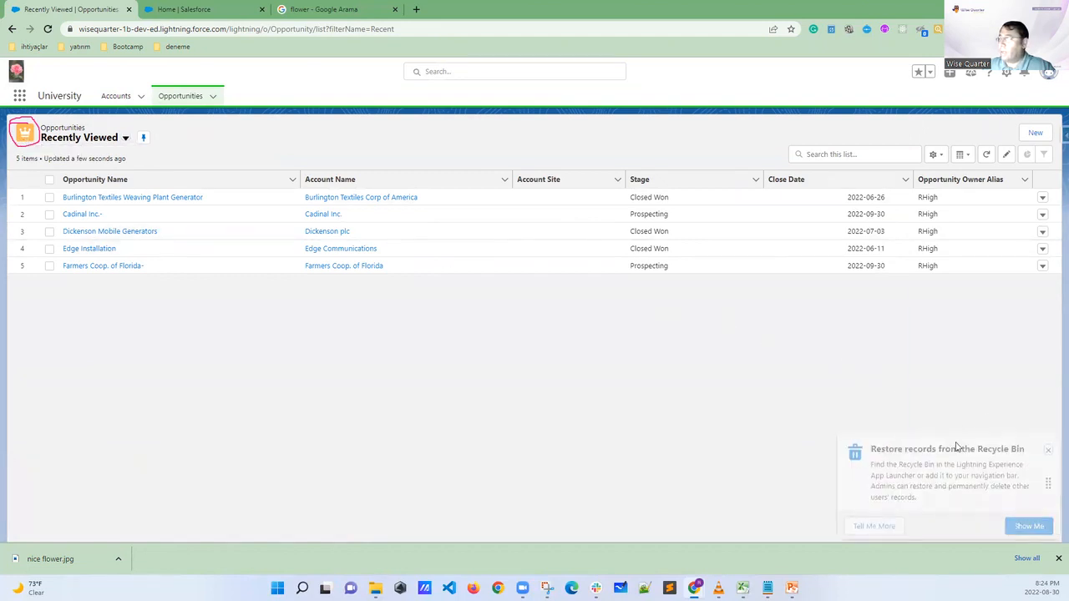
{"action": "left_click", "coordinate": [242, 10]}
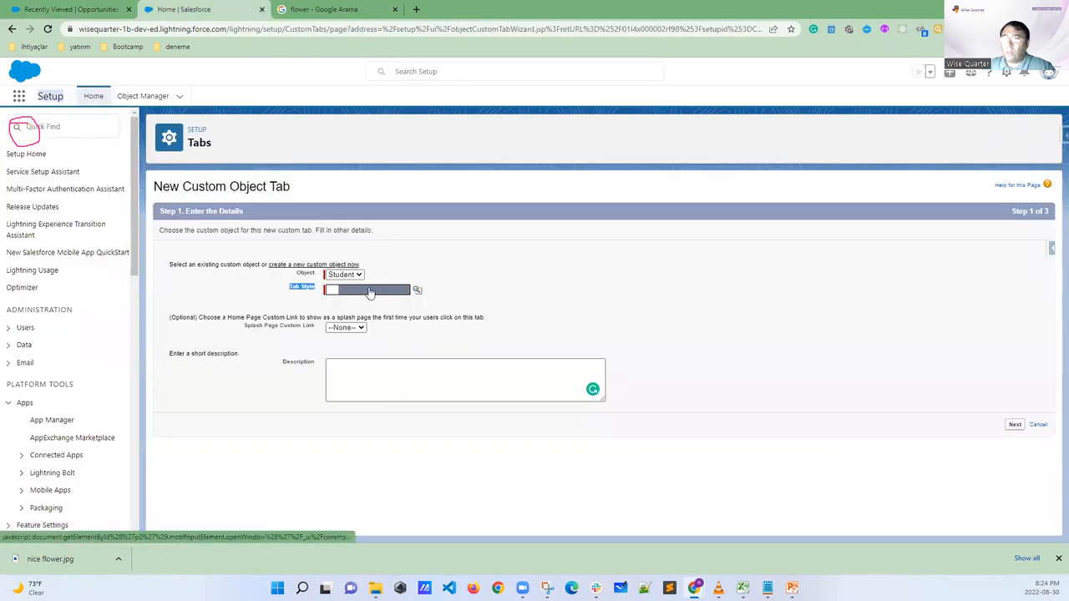
Try the Helicopter tab style for the Student tab
{"action": "left_click", "coordinate": [417, 290]}
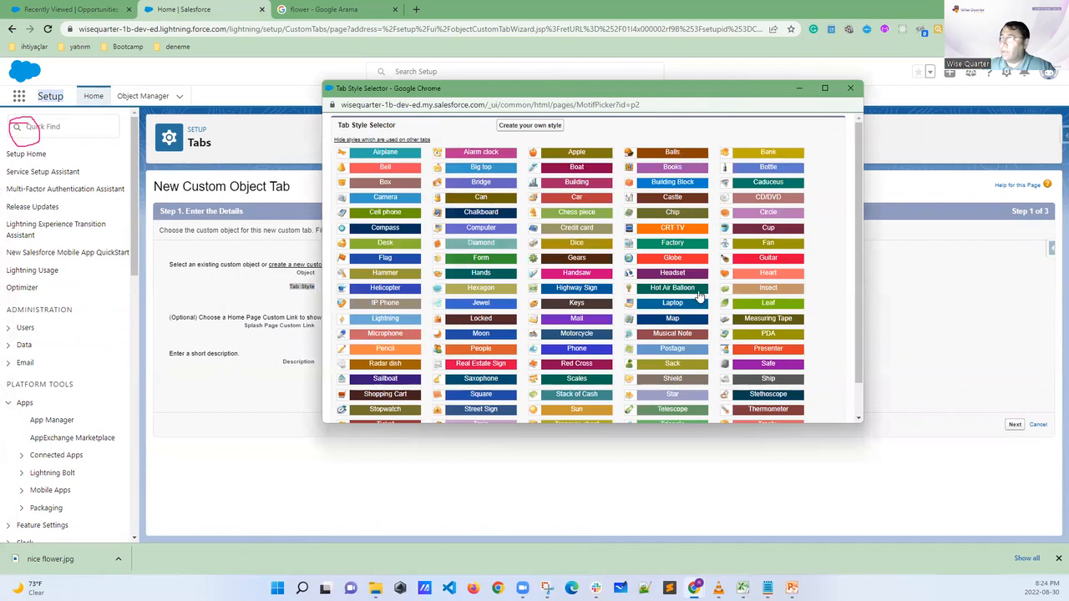
{"action": "scroll", "coordinate": [619, 271], "scroll_direction": "down", "scroll_amount": 1}
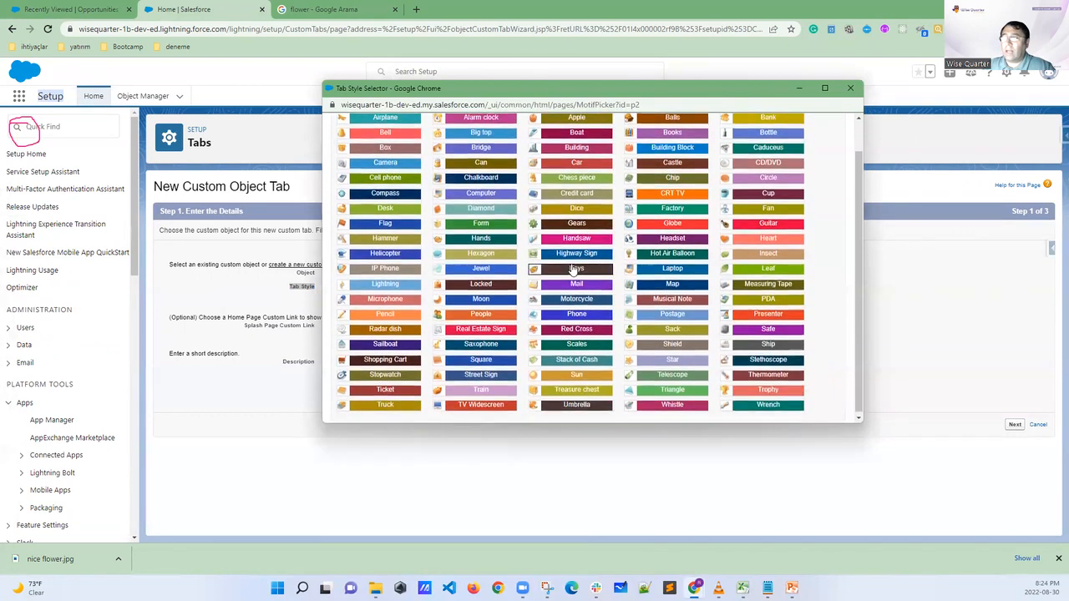
{"action": "left_click", "coordinate": [385, 253]}
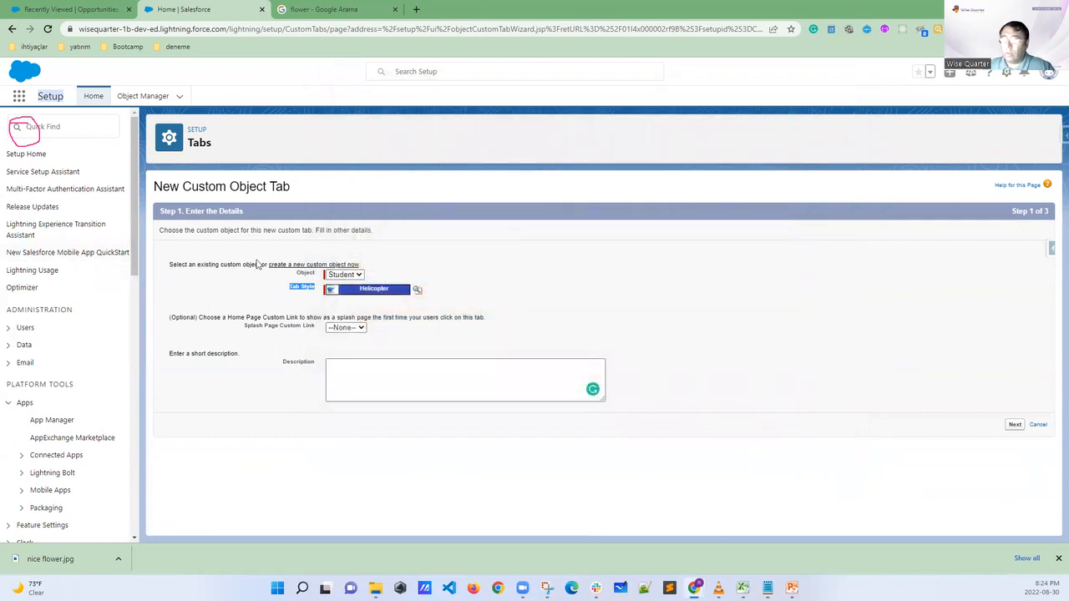
Set the Student tab's style to Books
{"action": "left_click", "coordinate": [574, 269]}
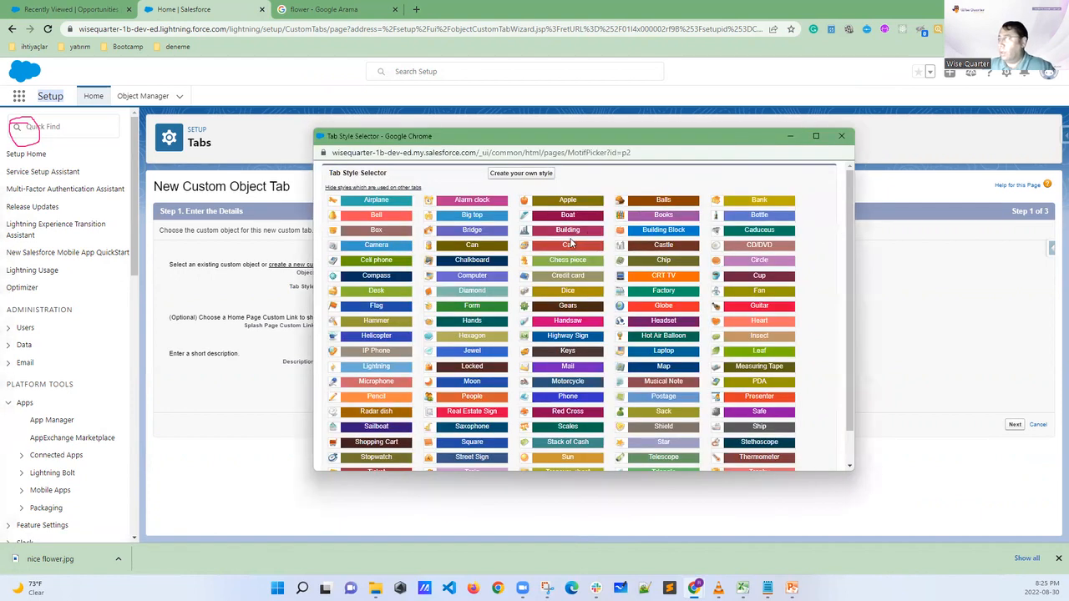
{"action": "left_click", "coordinate": [664, 215]}
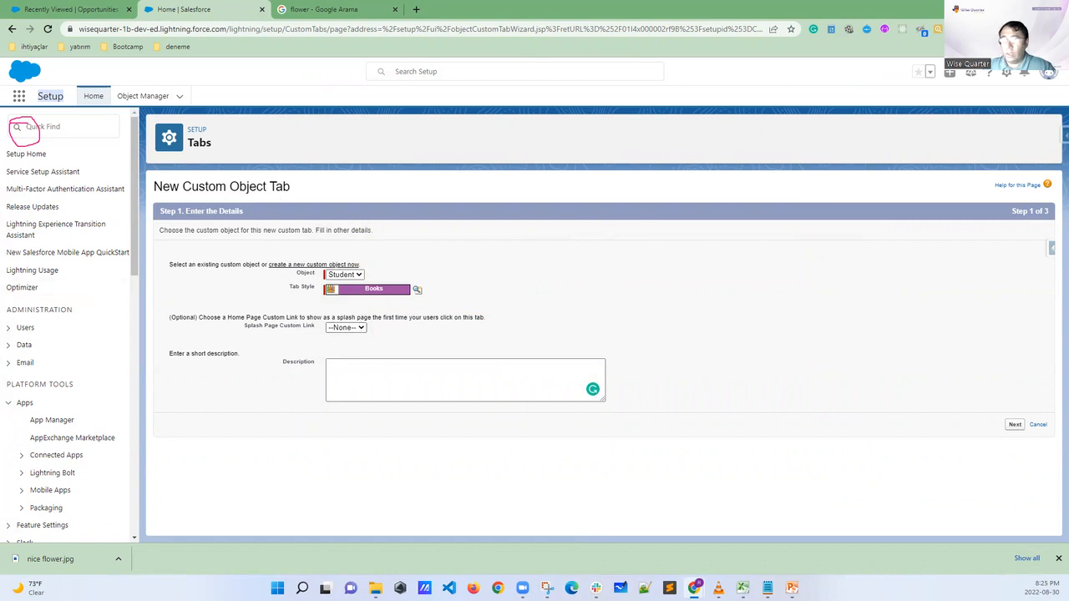
Circle the wizard's Next option and put a check mark beside the Books tab style, clearing all the markings
{"action": "key", "text": "ctrl+plus"}
{"action": "key", "text": "ctrl+plus"}
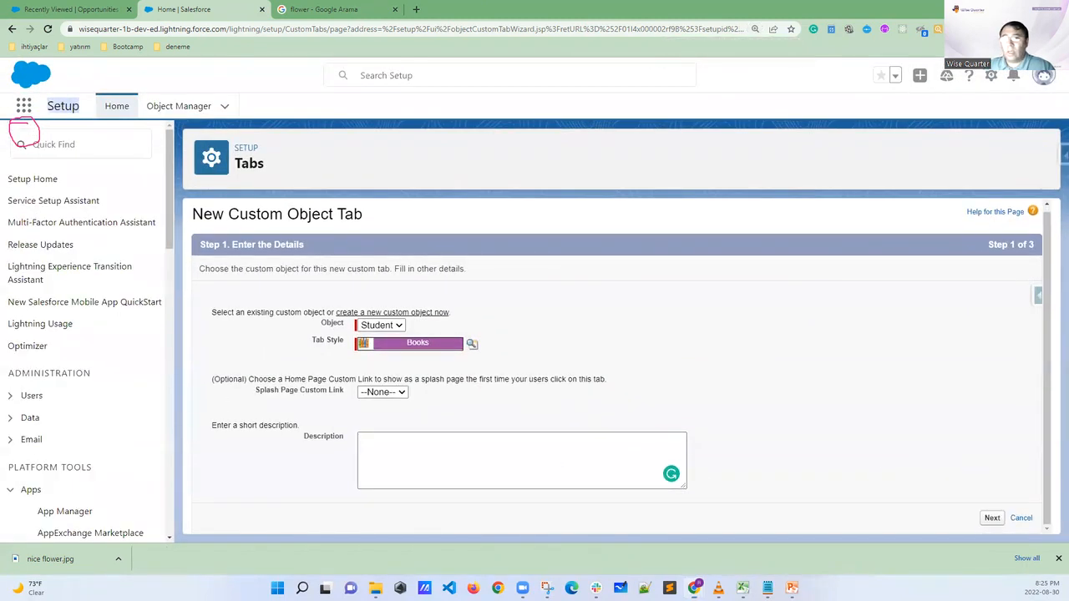
{"action": "mouse_move", "coordinate": [1007, 498]}
{"action": "left_mouse_down"}
{"action": "mouse_move", "coordinate": [976, 523]}
{"action": "mouse_move", "coordinate": [1031, 527]}
{"action": "mouse_move", "coordinate": [1023, 509]}
{"action": "left_mouse_up"}
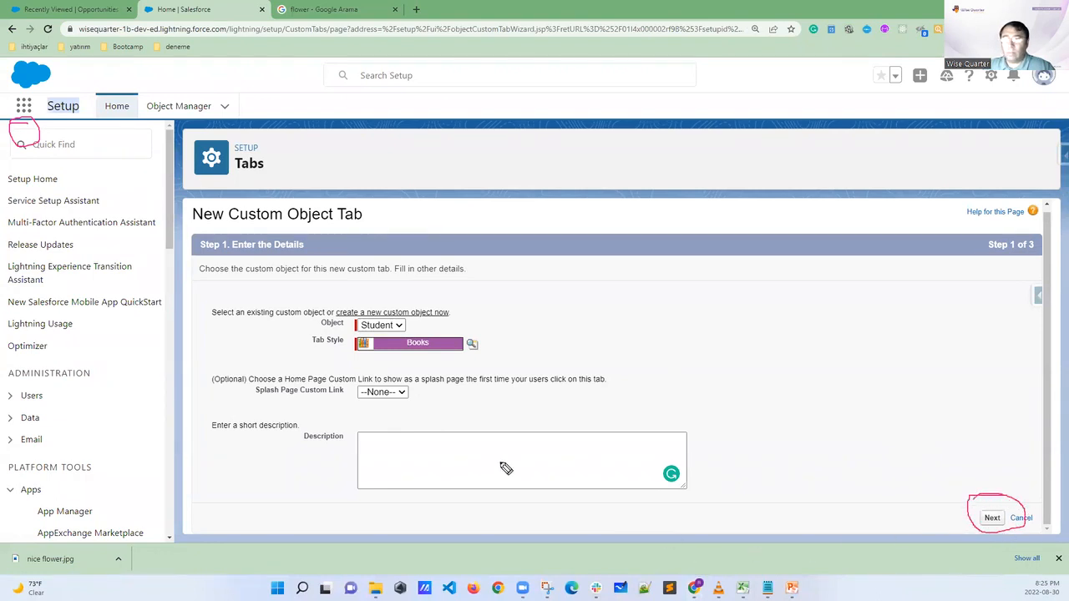
{"action": "left_click_drag", "start_coordinate": [488, 341], "coordinate": [514, 336]}
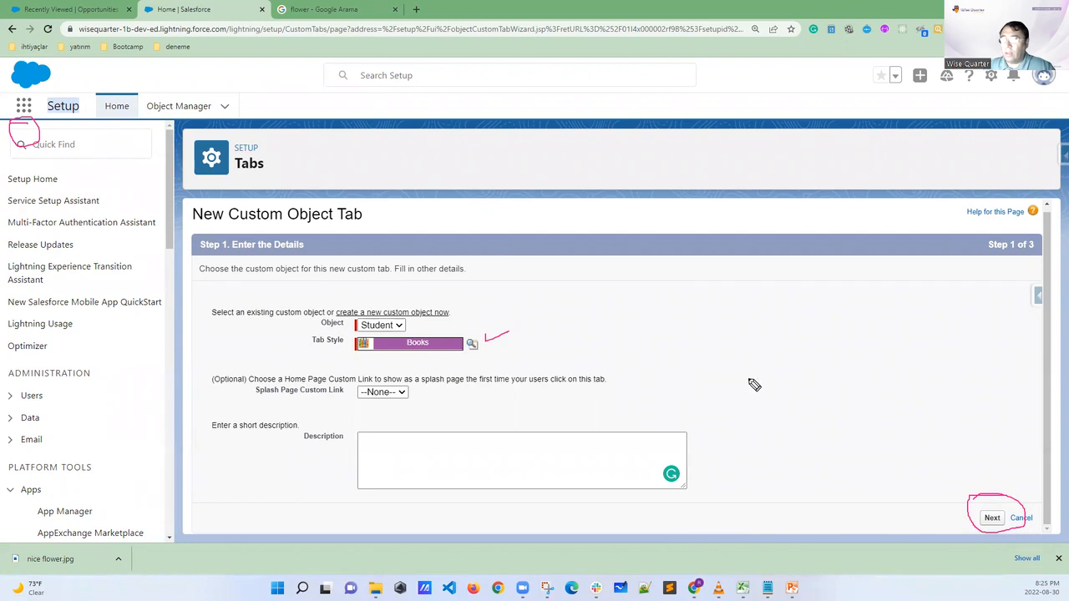
{"action": "key", "text": "Escape"}
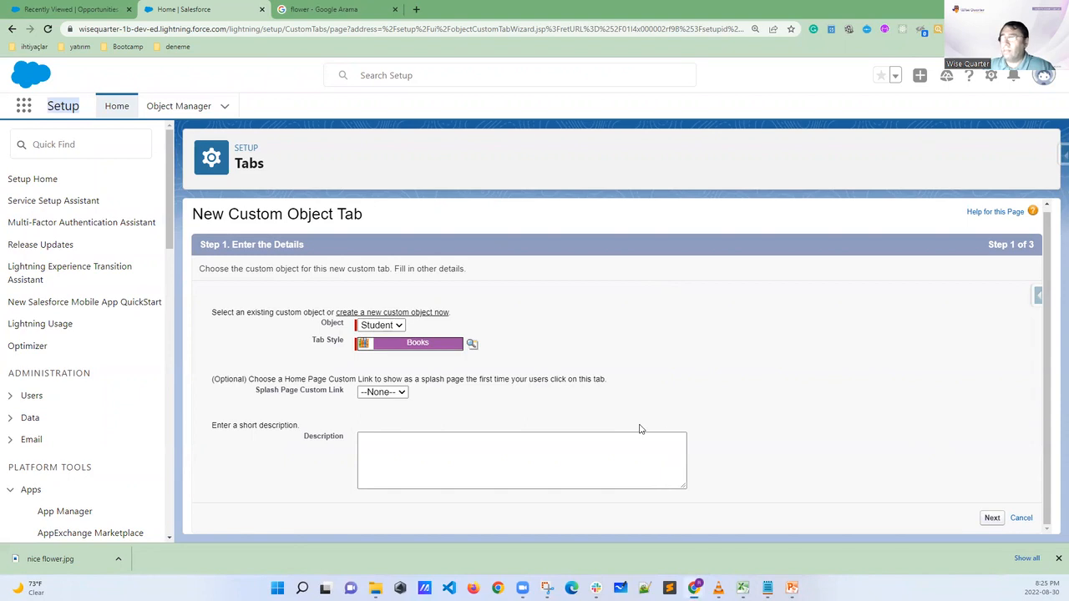
Continue to the Add to Profiles step and look through the listed profiles and their tab visibility
{"action": "scroll", "coordinate": [597, 384], "scroll_direction": "down", "scroll_amount": 6}
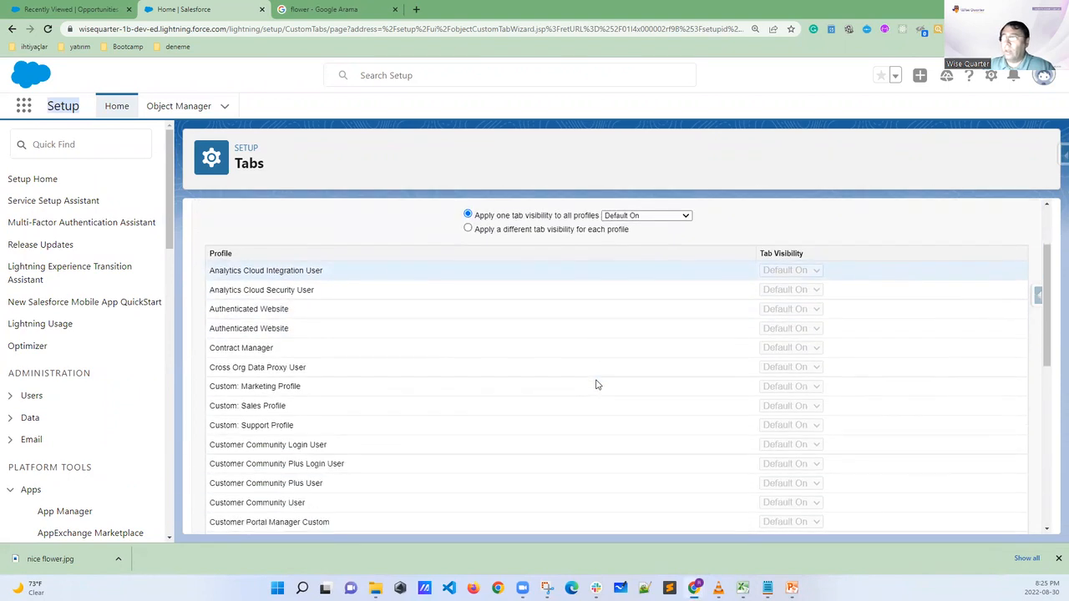
{"action": "scroll", "coordinate": [596, 384], "scroll_direction": "down", "scroll_amount": 1}
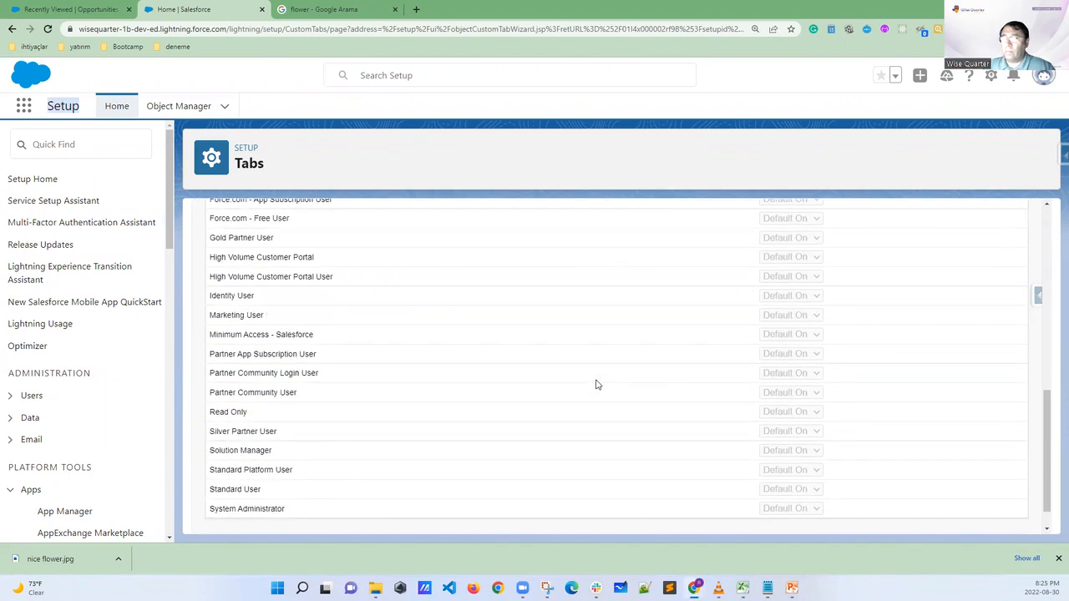
{"action": "scroll", "coordinate": [596, 384], "scroll_direction": "up", "scroll_amount": 6}
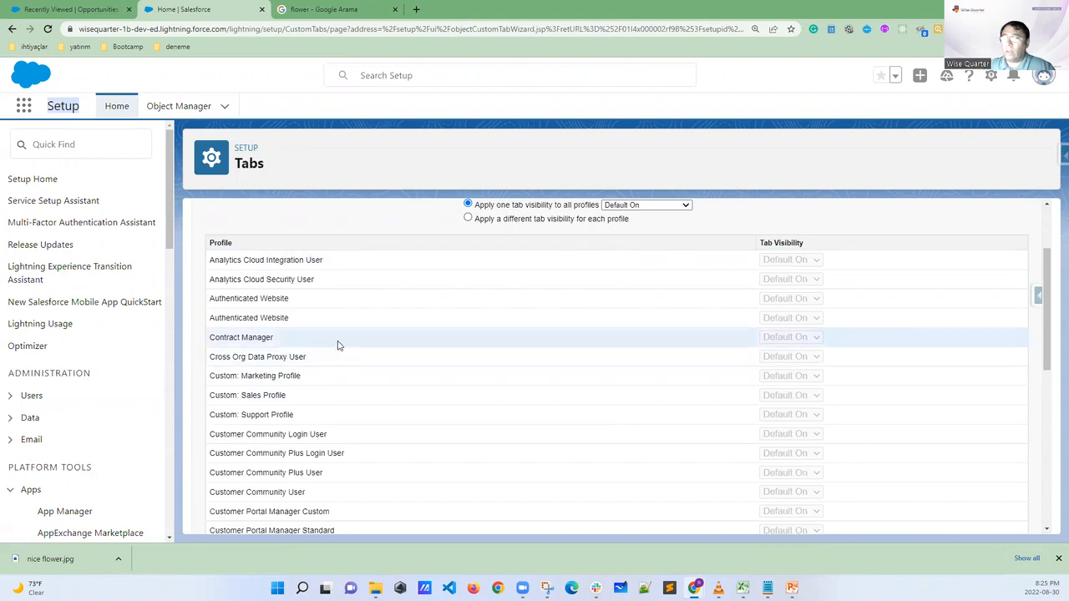
{"action": "scroll", "coordinate": [400, 345], "scroll_direction": "up", "scroll_amount": 2}
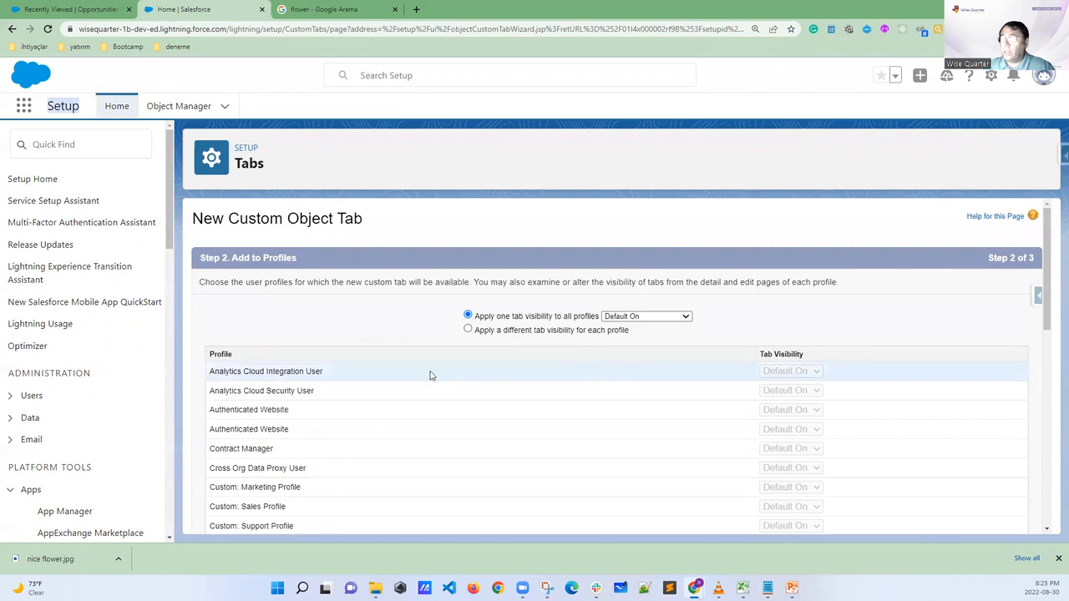
{"action": "scroll", "coordinate": [326, 370], "scroll_direction": "down", "scroll_amount": 2}
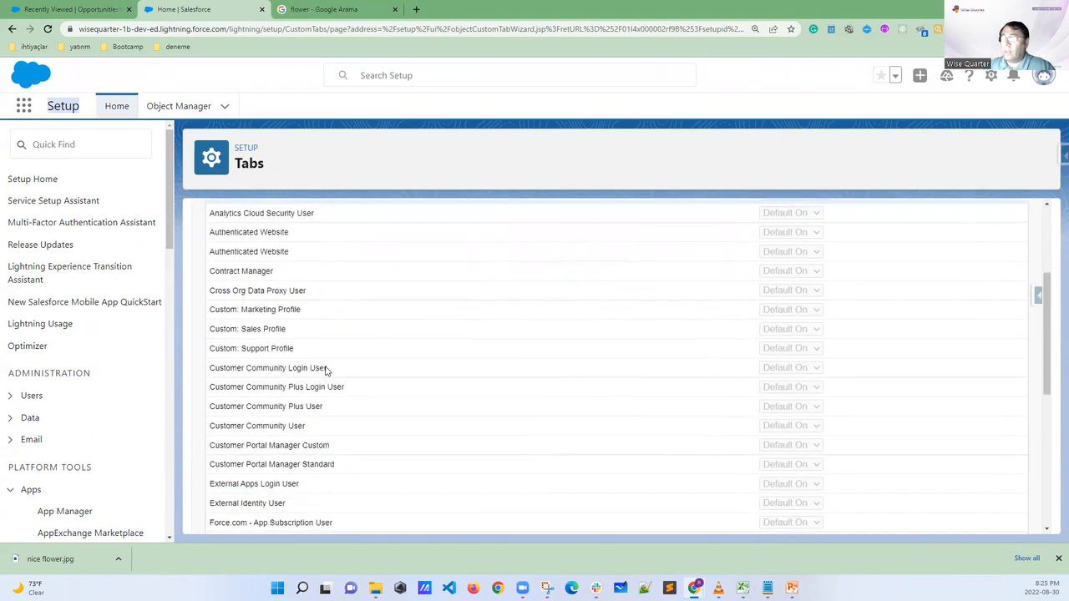
{"action": "scroll", "coordinate": [327, 370], "scroll_direction": "down", "scroll_amount": 5}
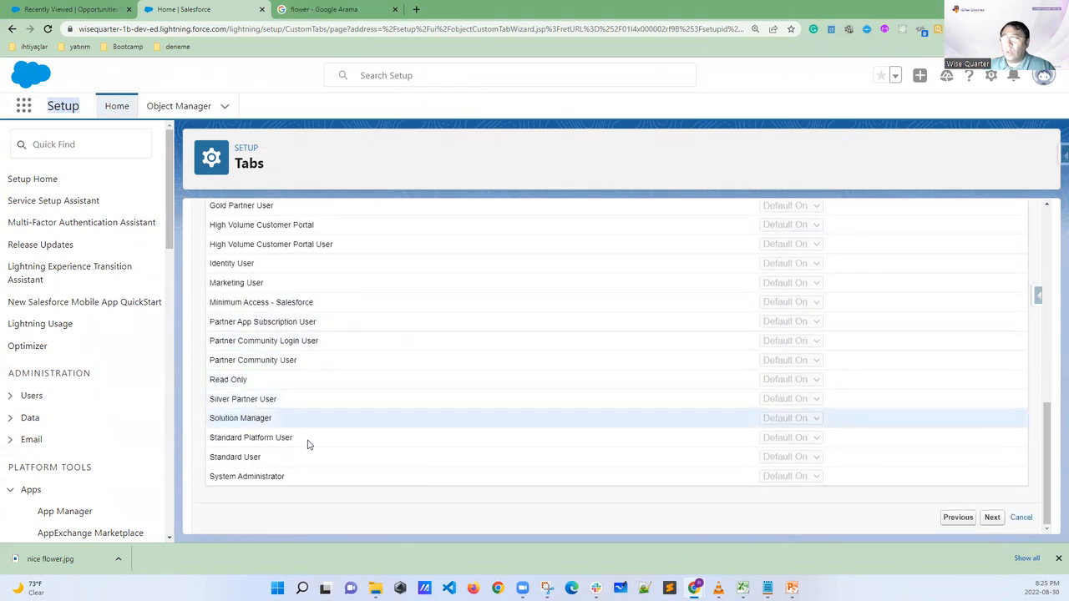
{"action": "scroll", "coordinate": [307, 453], "scroll_direction": "up", "scroll_amount": 7}
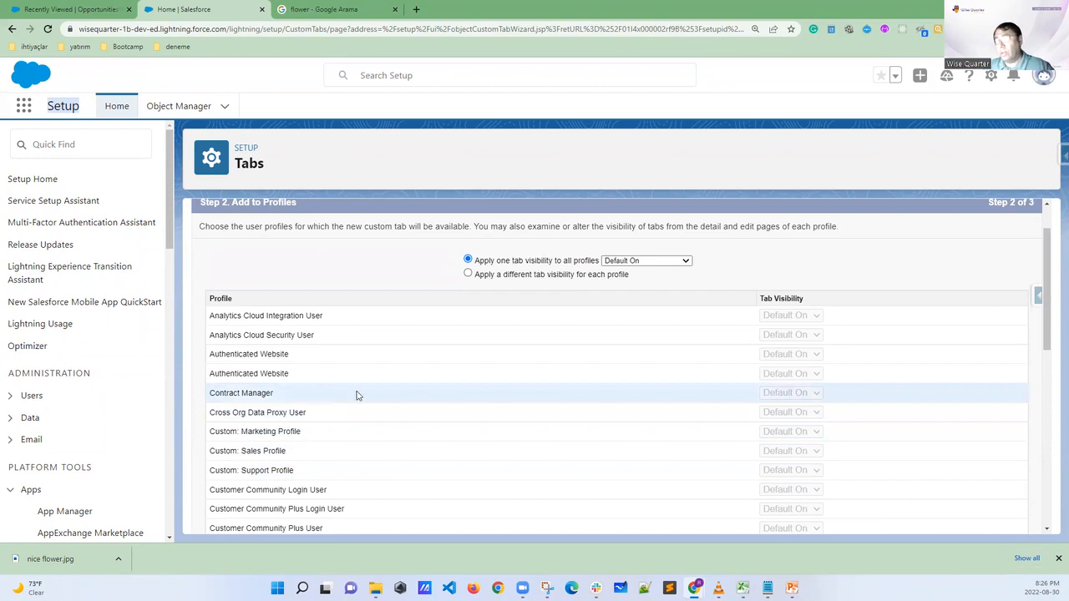
Highlight example profile names in the list, including Custom: Marketing Profile
{"action": "left_click_drag", "start_coordinate": [332, 319], "coordinate": [221, 361]}
{"action": "left_click_drag", "start_coordinate": [320, 413], "coordinate": [211, 417]}
{"action": "left_click_drag", "start_coordinate": [337, 437], "coordinate": [211, 440]}
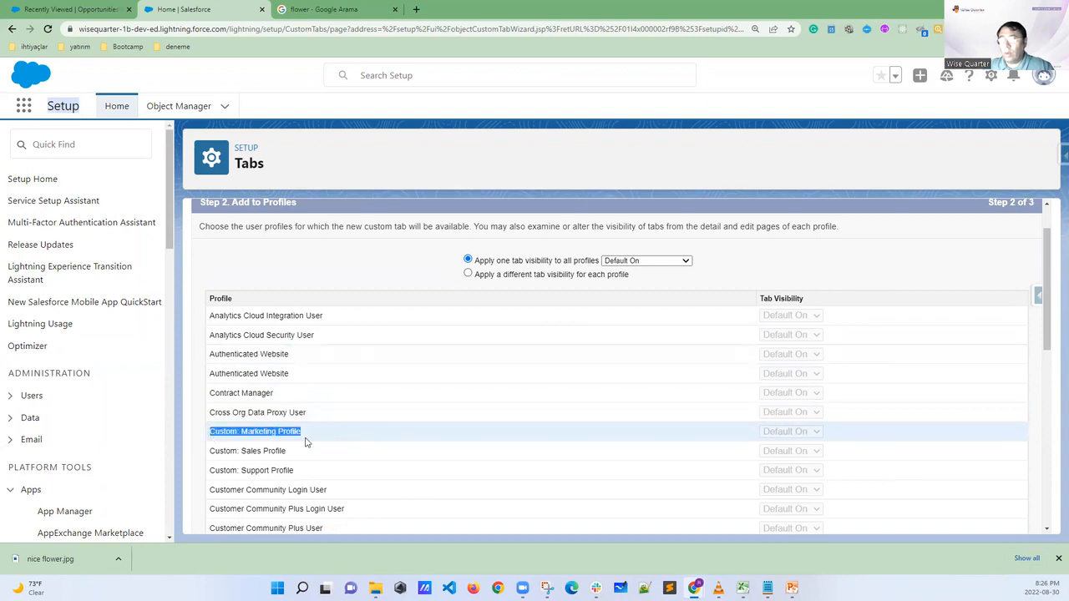
{"action": "double_click", "coordinate": [293, 432]}
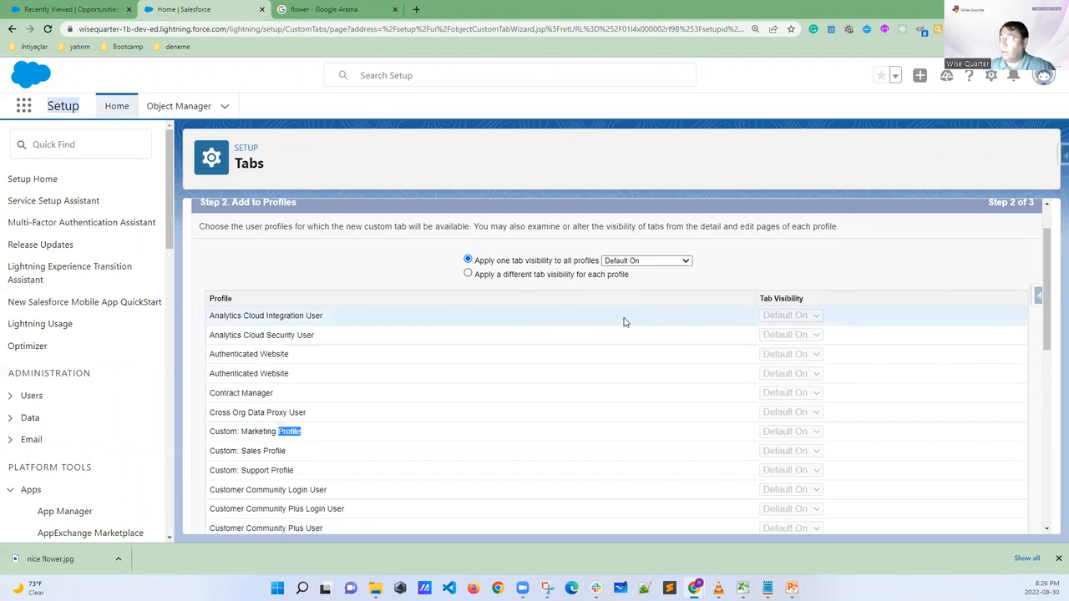
Keep Default On tab visibility for all profiles and continue to the Add to Custom Apps step
{"action": "scroll", "coordinate": [623, 321], "scroll_direction": "down", "scroll_amount": 5}
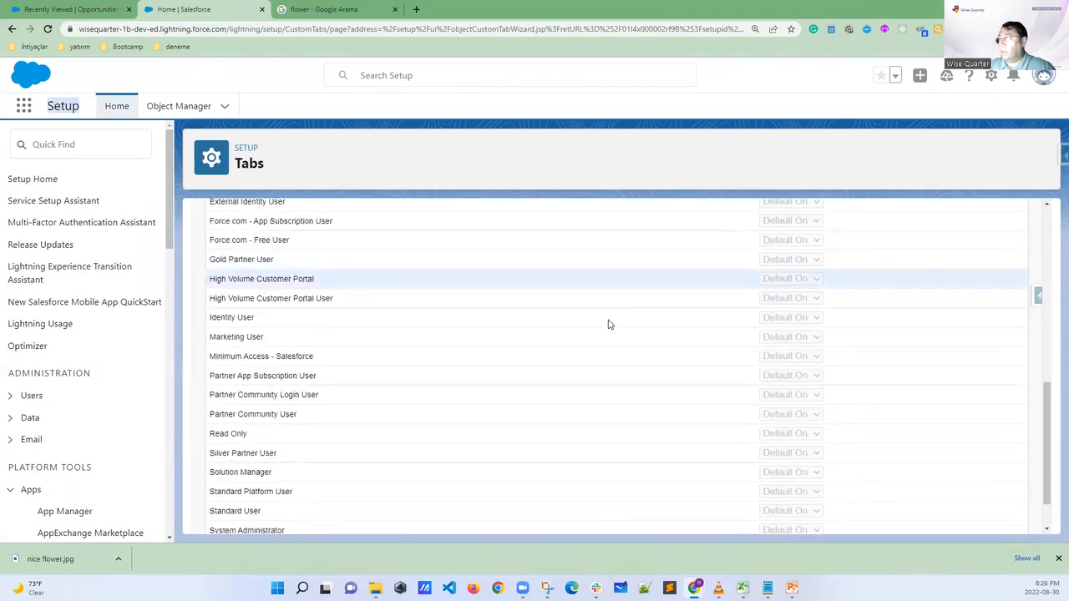
{"action": "scroll", "coordinate": [608, 324], "scroll_direction": "down", "scroll_amount": 2}
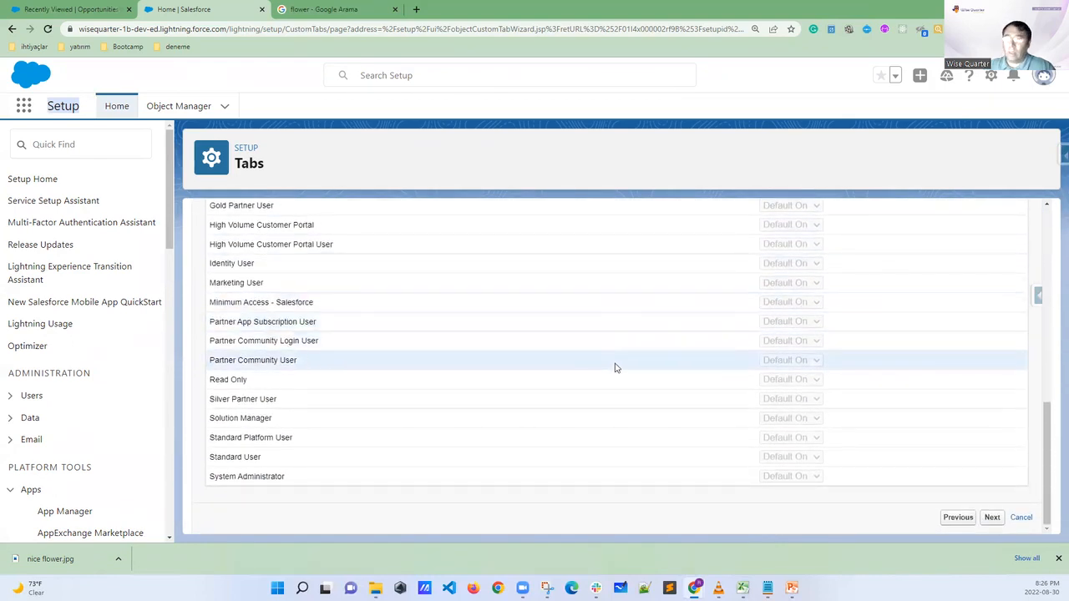
{"action": "left_click", "coordinate": [993, 517]}
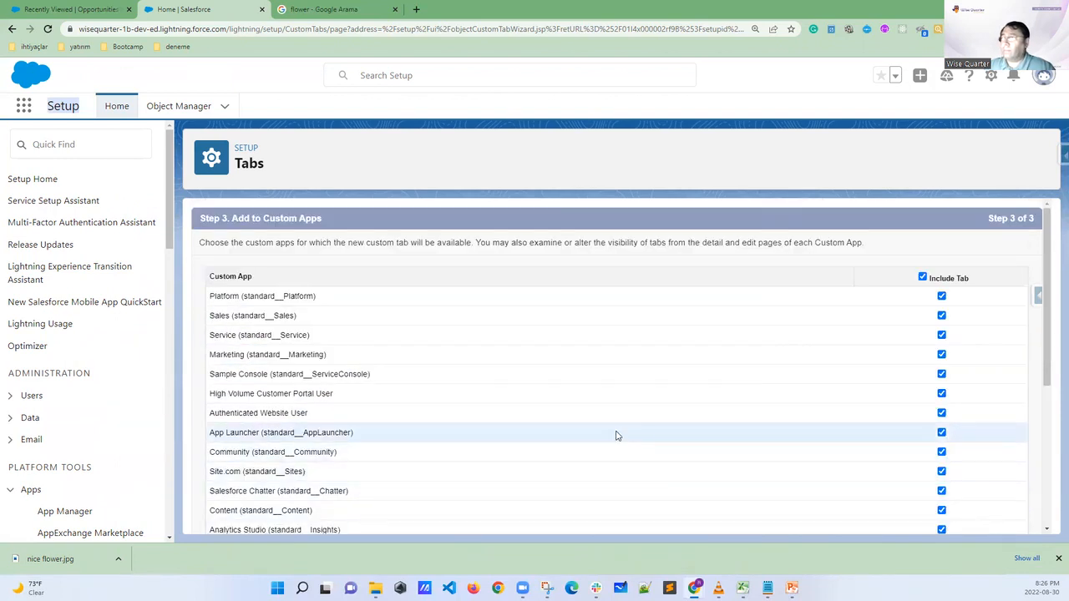
Draw a downward arrow beside the custom apps list toward AAA University and clear the marking
{"action": "scroll", "coordinate": [616, 435], "scroll_direction": "down", "scroll_amount": 3}
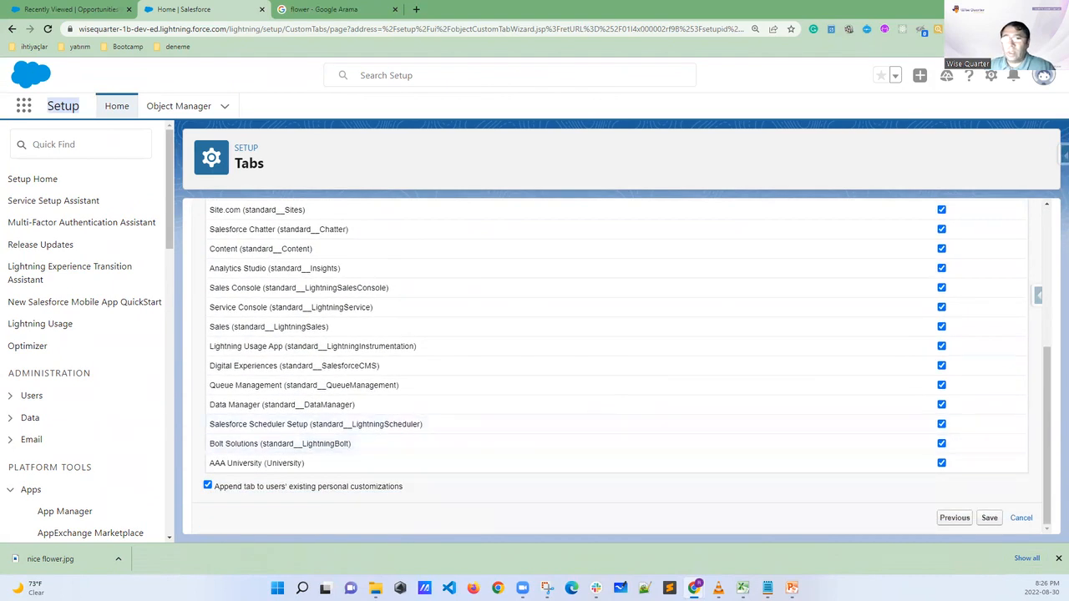
{"action": "mouse_move", "coordinate": [399, 236]}
{"action": "left_mouse_down"}
{"action": "mouse_move", "coordinate": [446, 375]}
{"action": "mouse_move", "coordinate": [446, 459]}
{"action": "mouse_move", "coordinate": [436, 451]}
{"action": "mouse_move", "coordinate": [466, 441]}
{"action": "left_mouse_up"}
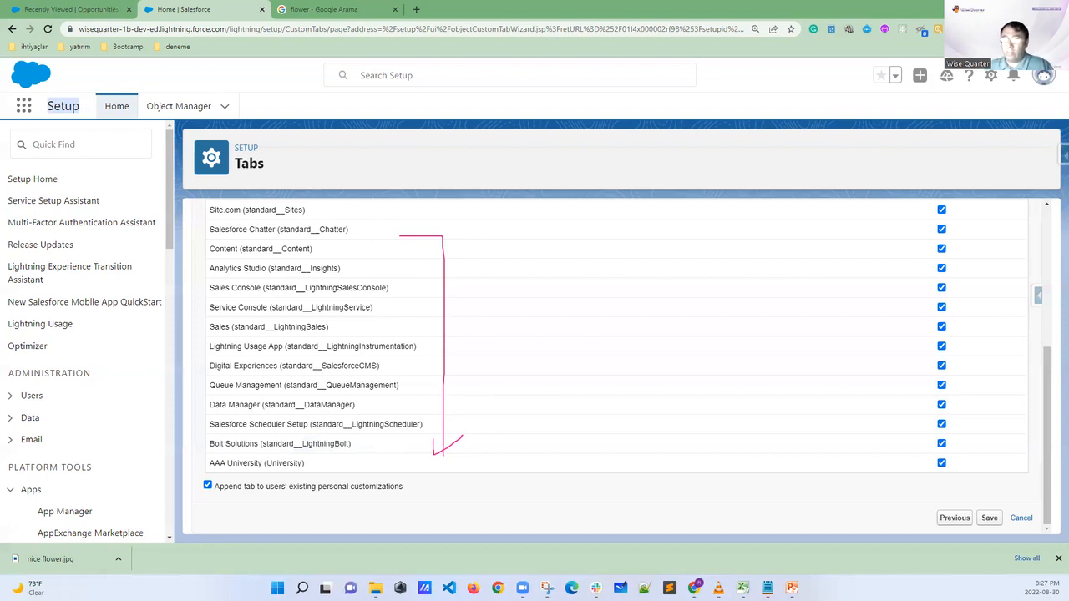
{"action": "key", "text": "Escape"}
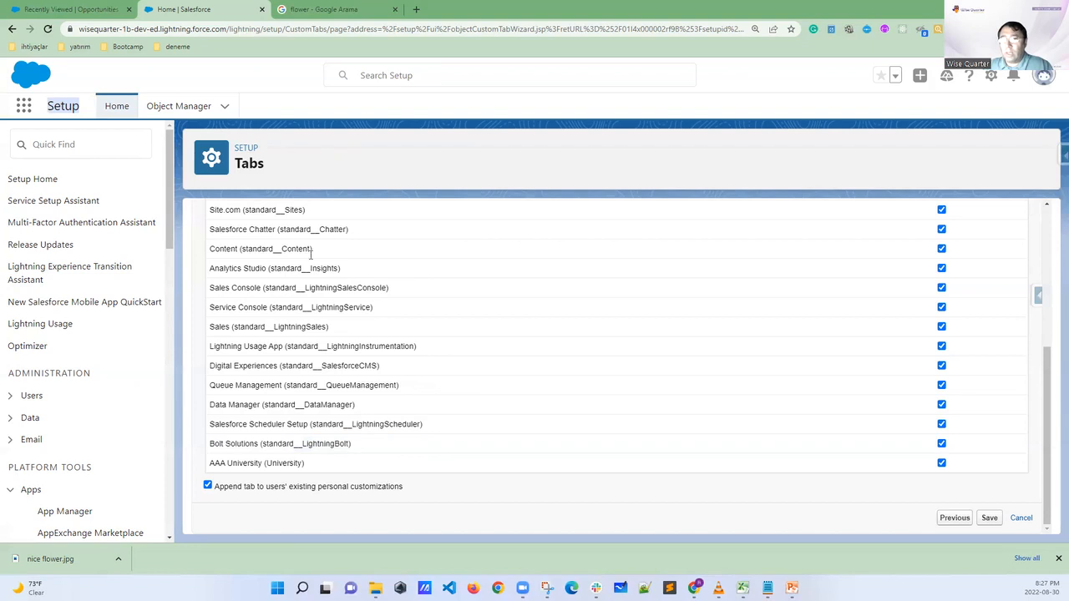
Look through the full list of custom apps from Platform to AAA University and their Include Tab settings
{"action": "scroll", "coordinate": [625, 317], "scroll_direction": "up", "scroll_amount": 5}
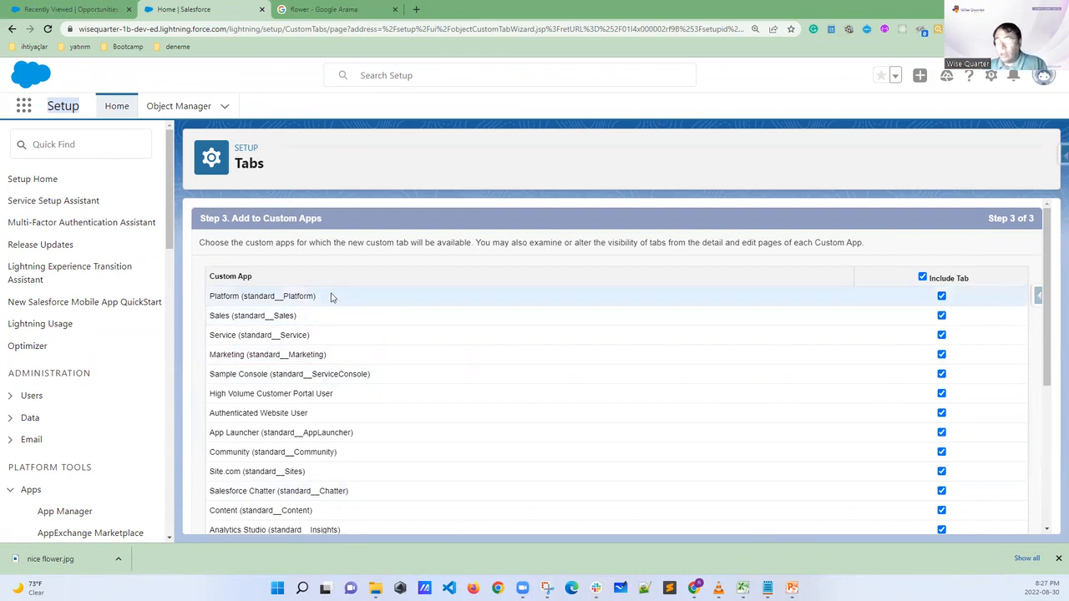
{"action": "scroll", "coordinate": [332, 305], "scroll_direction": "down", "scroll_amount": 5}
{"action": "scroll", "coordinate": [331, 373], "scroll_direction": "down", "scroll_amount": 2}
{"action": "scroll", "coordinate": [334, 343], "scroll_direction": "up", "scroll_amount": 4}
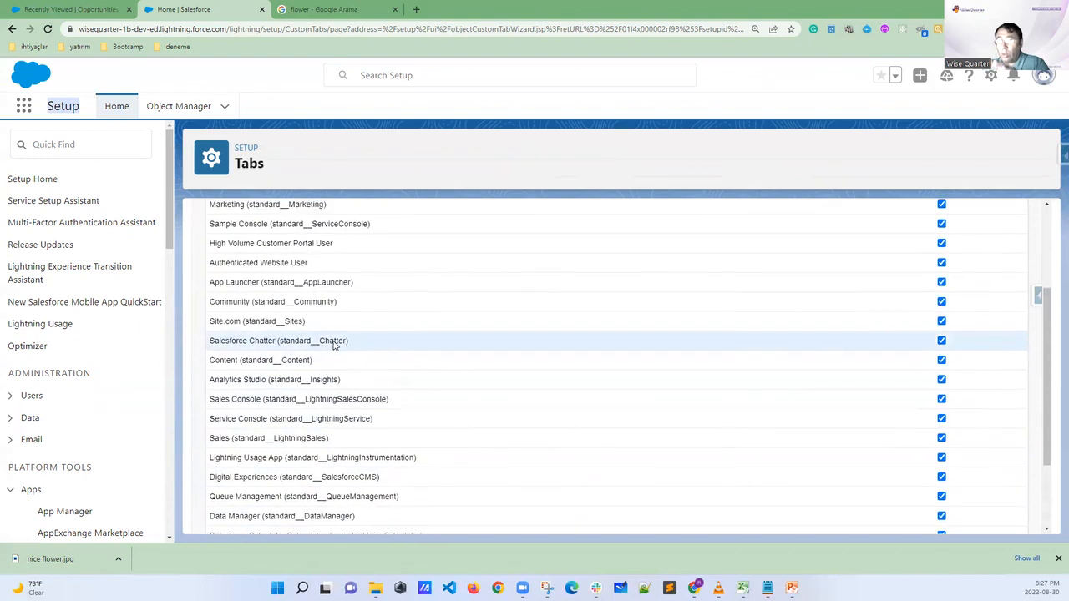
{"action": "scroll", "coordinate": [334, 349], "scroll_direction": "down", "scroll_amount": 4}
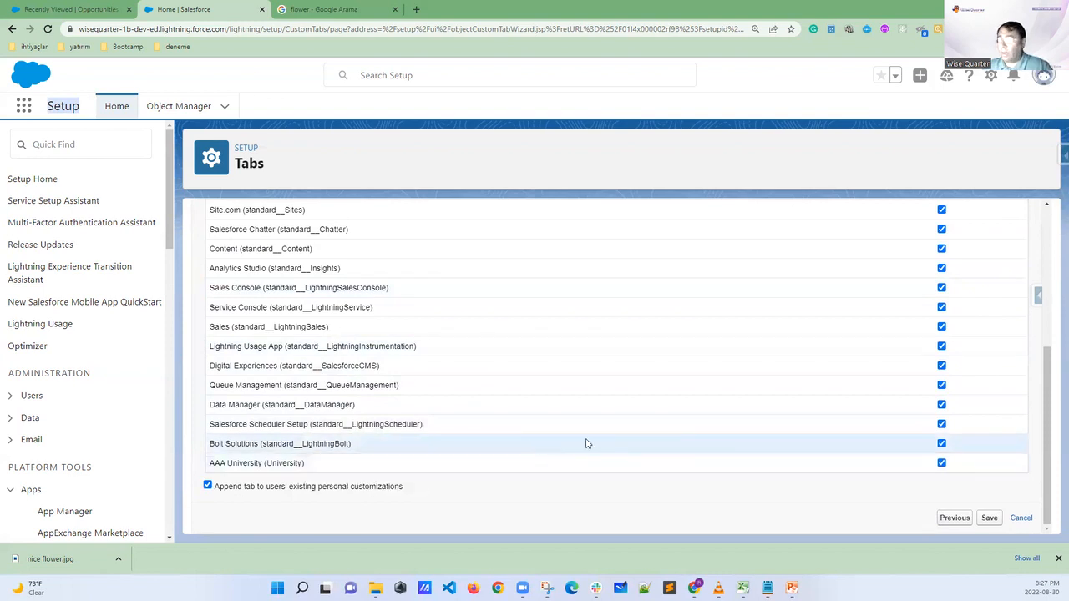
Exclude the Student tab from the Platform app and include it again
{"action": "scroll", "coordinate": [851, 280], "scroll_direction": "up", "scroll_amount": 2}
{"action": "scroll", "coordinate": [850, 287], "scroll_direction": "up", "scroll_amount": 1}
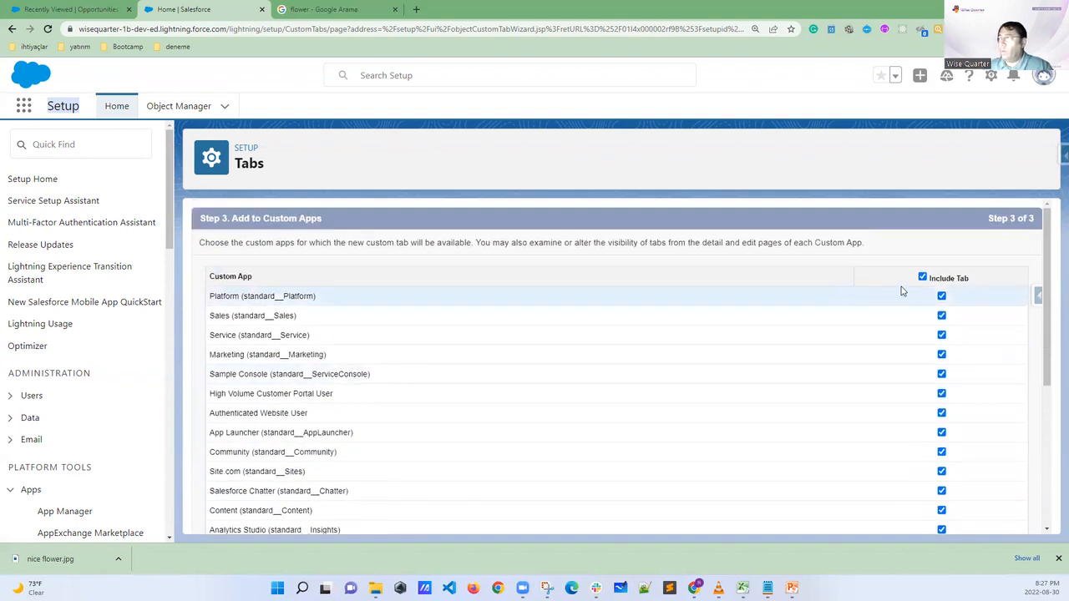
{"action": "left_click", "coordinate": [941, 297]}
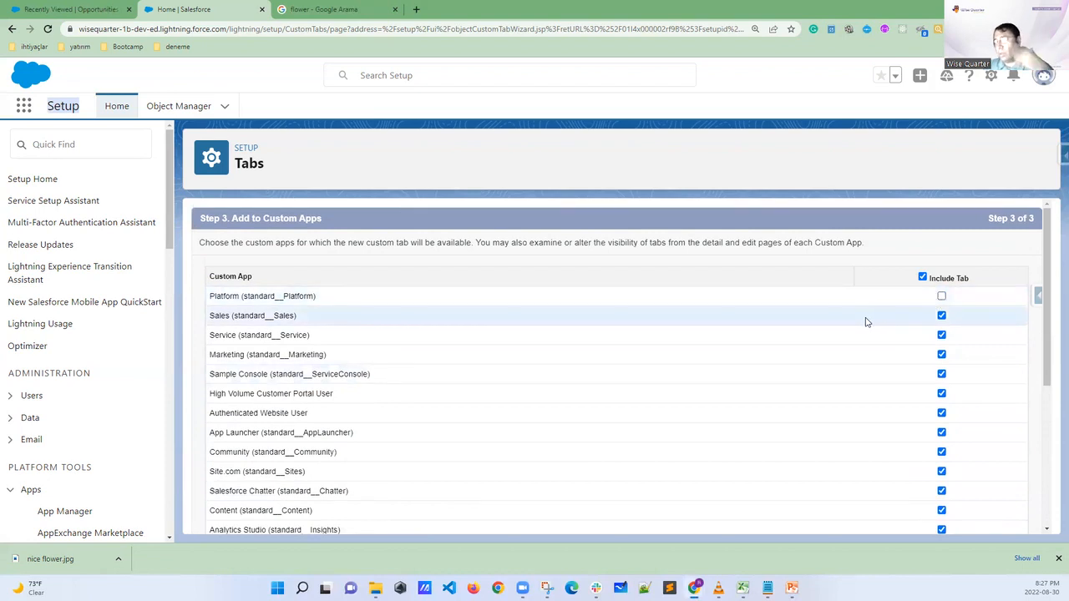
{"action": "left_click", "coordinate": [941, 296]}
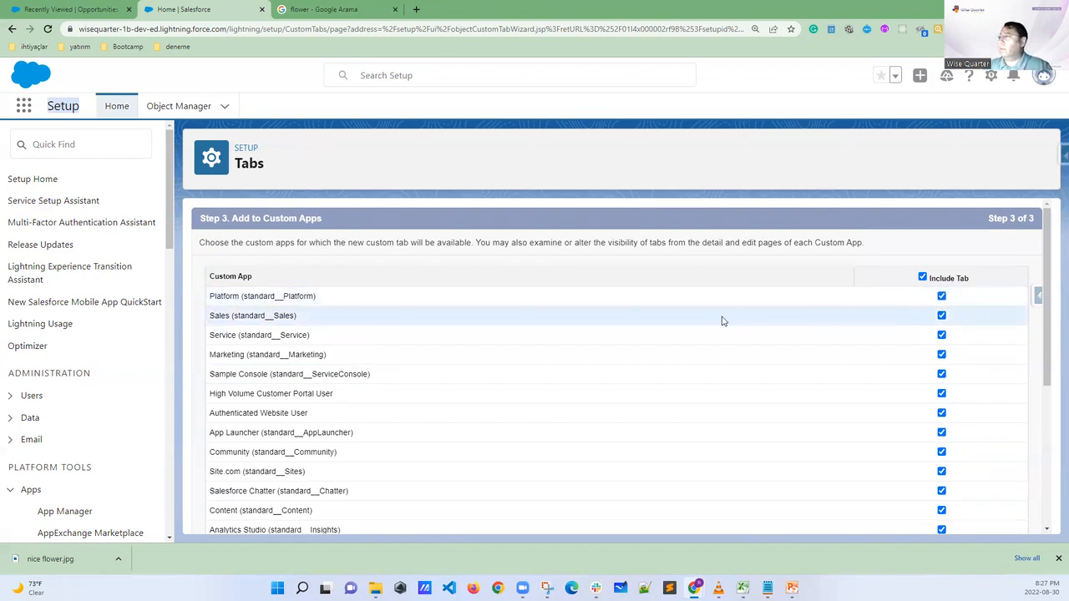
Save the Student custom tab with every custom app included, from Platform through AAA University
{"action": "scroll", "coordinate": [723, 321], "scroll_direction": "down", "scroll_amount": 3}
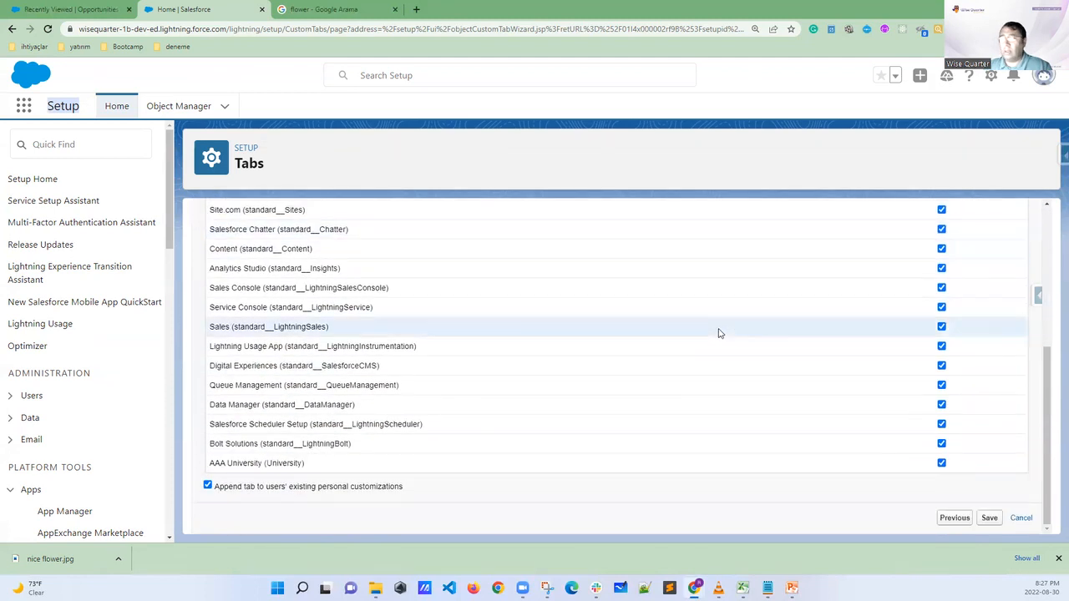
{"action": "left_click", "coordinate": [989, 519]}
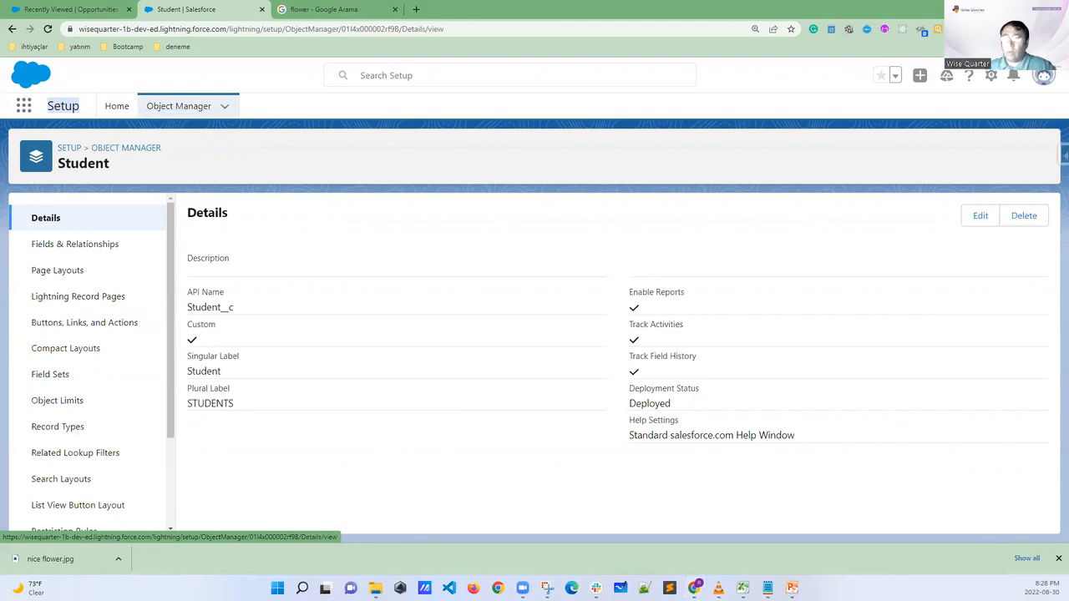
Draw a box on the Student details page and label it as the student object
{"action": "left_click_drag", "start_coordinate": [716, 209], "coordinate": [718, 280]}
{"action": "mouse_move", "coordinate": [716, 207]}
{"action": "left_mouse_down"}
{"action": "mouse_move", "coordinate": [805, 199]}
{"action": "mouse_move", "coordinate": [723, 278]}
{"action": "left_mouse_up"}
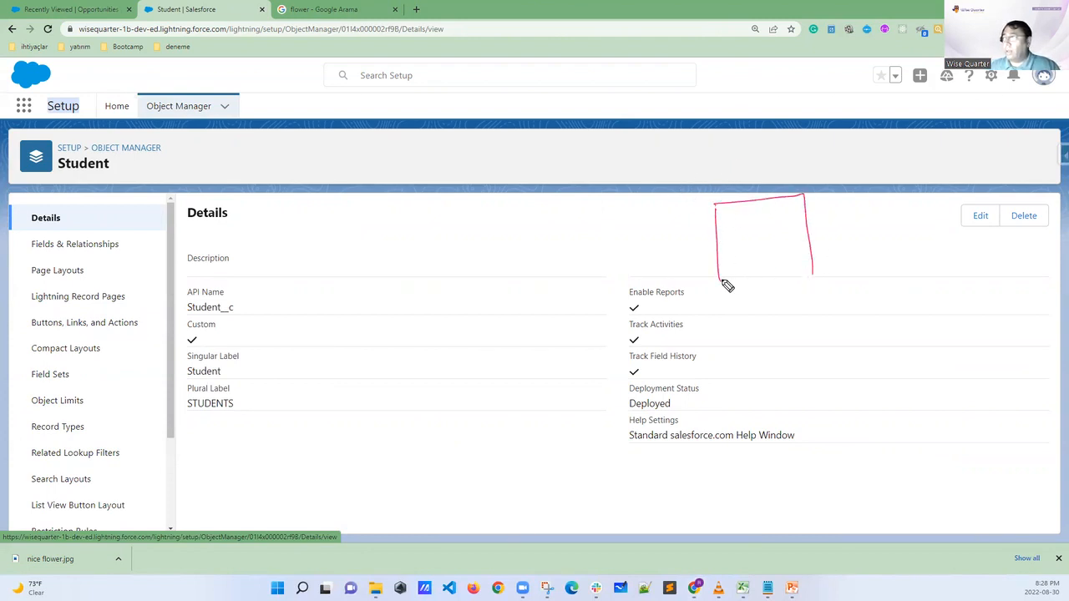
{"action": "mouse_move", "coordinate": [734, 185]}
{"action": "left_mouse_down"}
{"action": "mouse_move", "coordinate": [766, 182]}
{"action": "mouse_move", "coordinate": [758, 193]}
{"action": "mouse_move", "coordinate": [768, 181]}
{"action": "mouse_move", "coordinate": [768, 198]}
{"action": "left_mouse_up"}
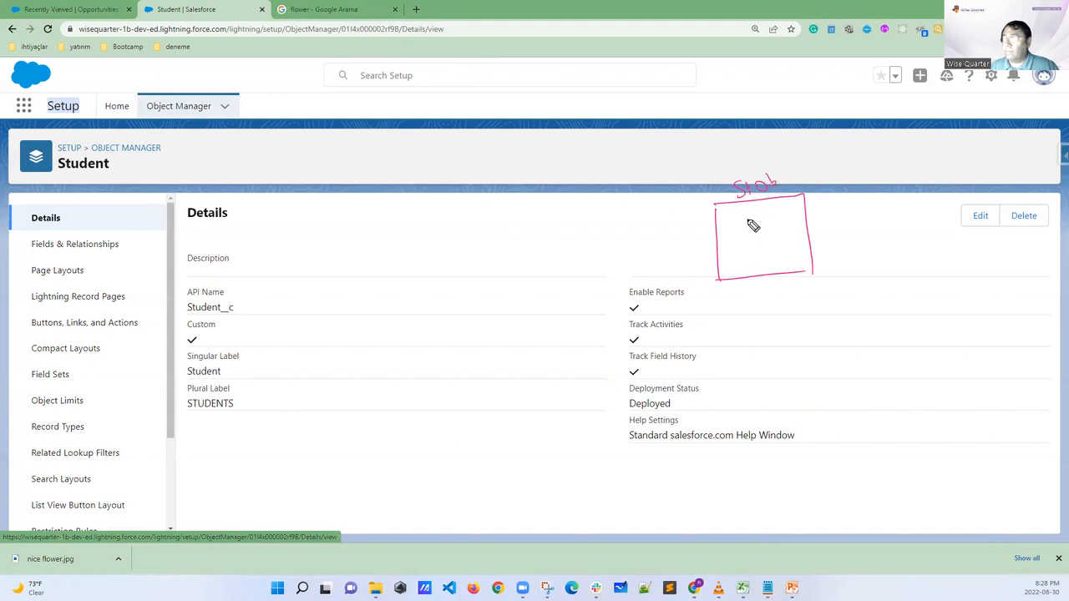
Sketch three app boxes labelled as custom university, Sales and Service, with dashes standing for further apps
{"action": "mouse_move", "coordinate": [468, 131]}
{"action": "left_mouse_down"}
{"action": "mouse_move", "coordinate": [546, 162]}
{"action": "mouse_move", "coordinate": [448, 189]}
{"action": "mouse_move", "coordinate": [329, 136]}
{"action": "mouse_move", "coordinate": [332, 202]}
{"action": "left_mouse_up"}
{"action": "mouse_move", "coordinate": [482, 142]}
{"action": "left_mouse_down"}
{"action": "mouse_move", "coordinate": [507, 132]}
{"action": "mouse_move", "coordinate": [494, 107]}
{"action": "mouse_move", "coordinate": [517, 98]}
{"action": "left_mouse_up"}
{"action": "mouse_move", "coordinate": [372, 110]}
{"action": "left_mouse_down"}
{"action": "mouse_move", "coordinate": [377, 121]}
{"action": "mouse_move", "coordinate": [404, 117]}
{"action": "left_mouse_up"}
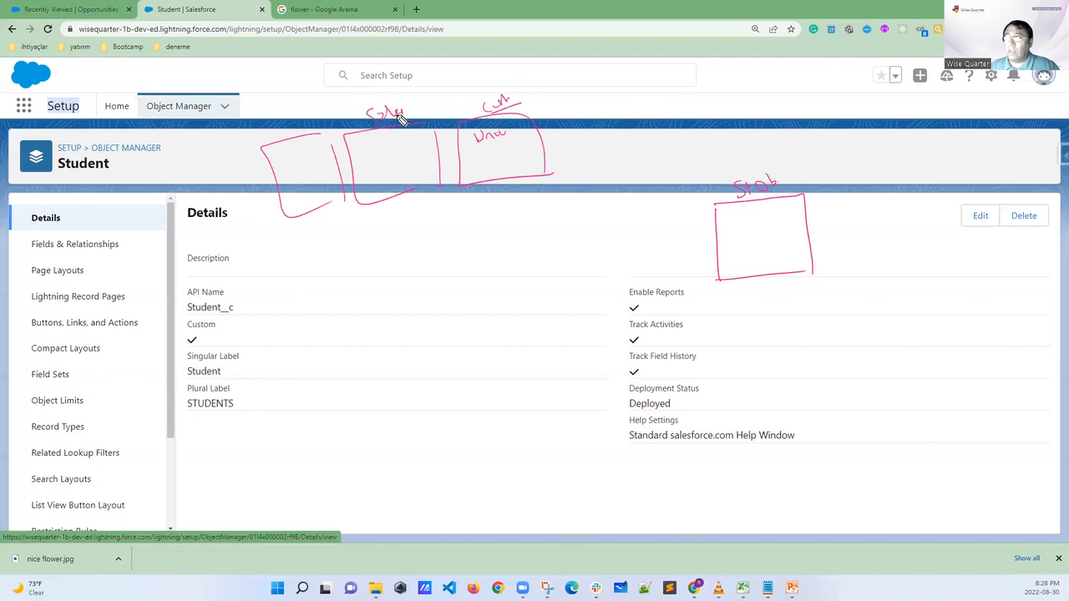
{"action": "left_click_drag", "start_coordinate": [262, 137], "coordinate": [297, 127]}
{"action": "left_click_drag", "start_coordinate": [259, 178], "coordinate": [171, 188]}
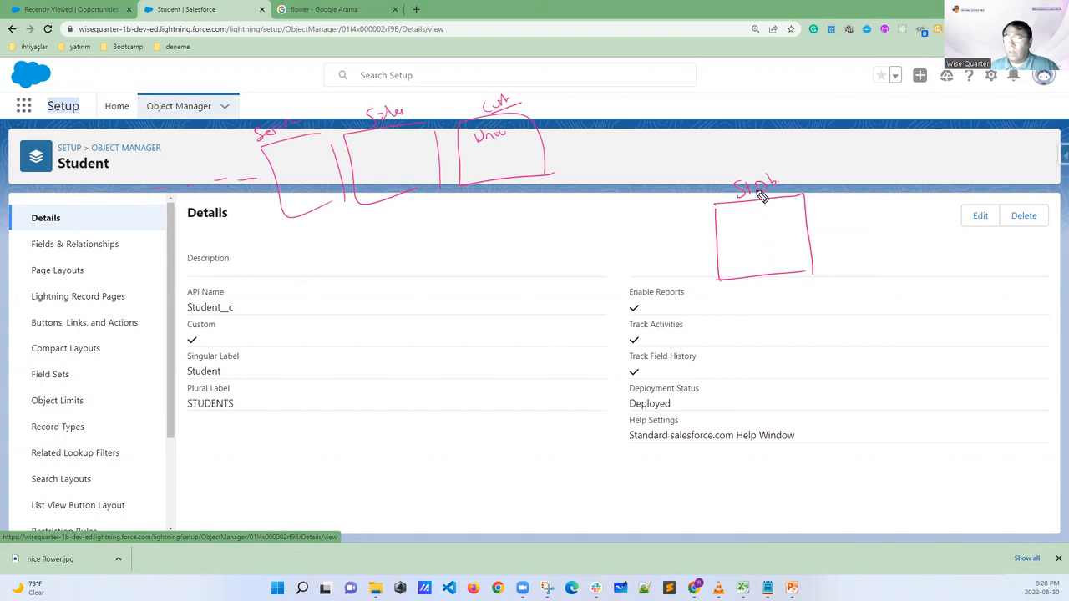
Divide the drawn student object box into columns and mark a small dot at the head of each column
{"action": "mouse_move", "coordinate": [737, 219]}
{"action": "left_mouse_down"}
{"action": "mouse_move", "coordinate": [741, 278]}
{"action": "mouse_move", "coordinate": [752, 269]}
{"action": "left_mouse_up"}
{"action": "left_click_drag", "start_coordinate": [762, 209], "coordinate": [765, 253]}
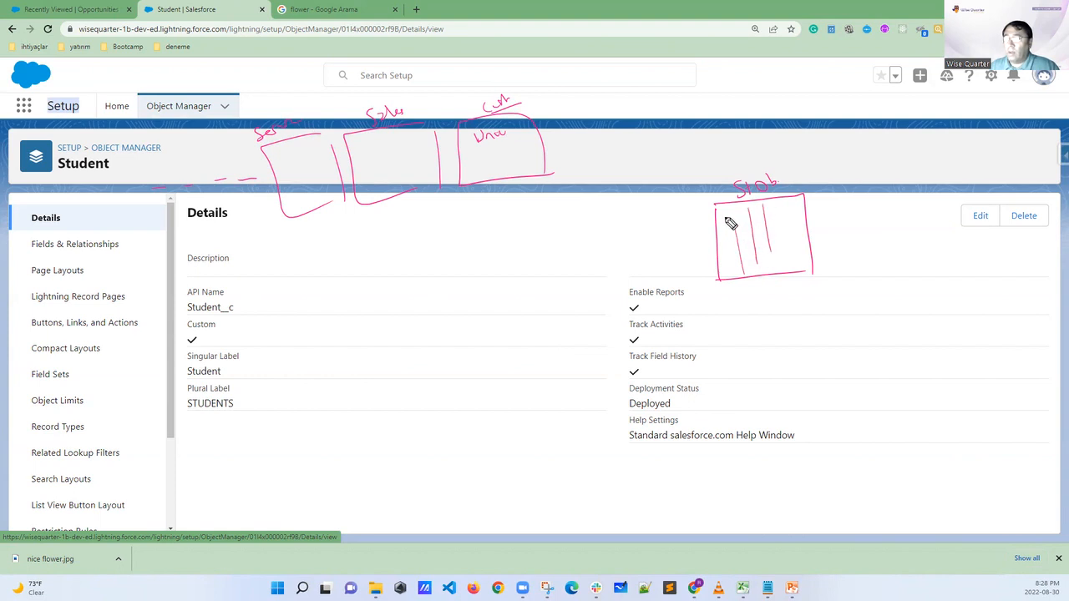
{"action": "left_click_drag", "start_coordinate": [725, 215], "coordinate": [720, 217]}
{"action": "left_click_drag", "start_coordinate": [731, 214], "coordinate": [752, 212]}
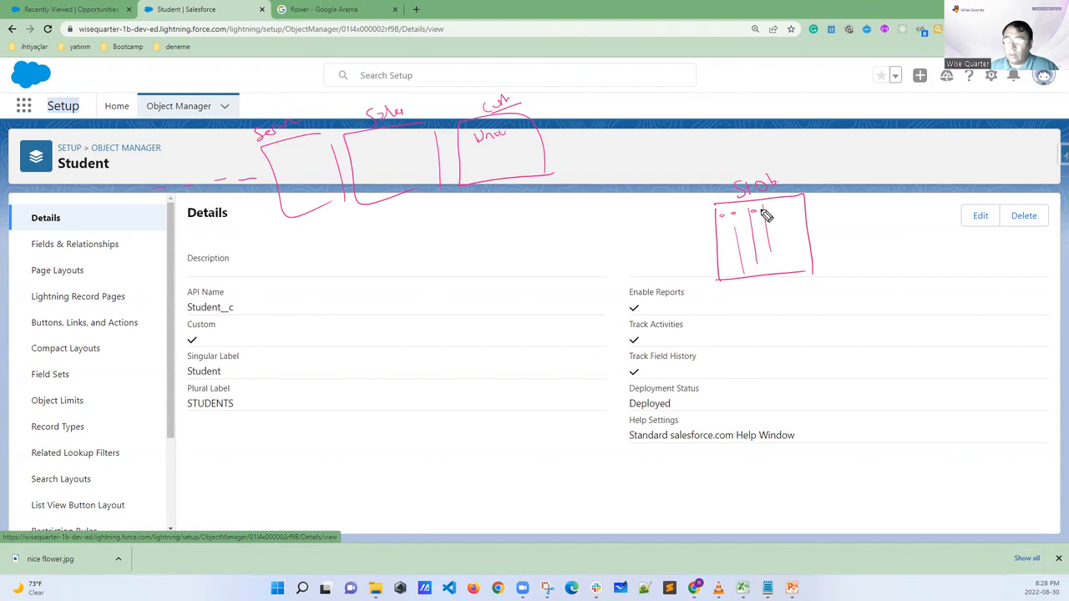
{"action": "left_click_drag", "start_coordinate": [781, 198], "coordinate": [795, 270]}
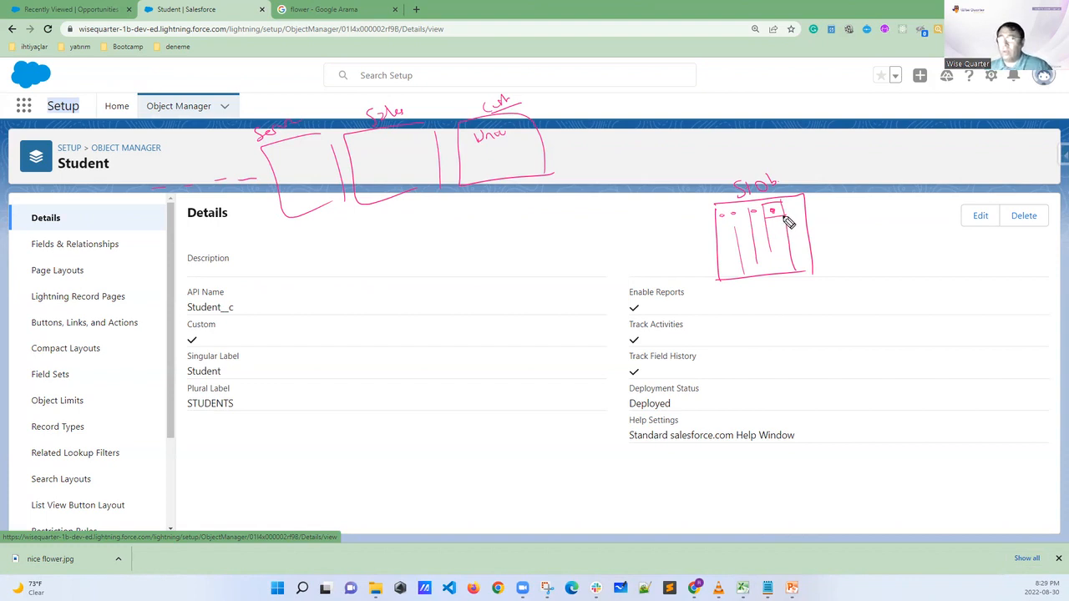
Draw a TAB box with arrows linking the student object to the custom app, add check marks, and clear all markings
{"action": "left_click_drag", "start_coordinate": [793, 164], "coordinate": [810, 159]}
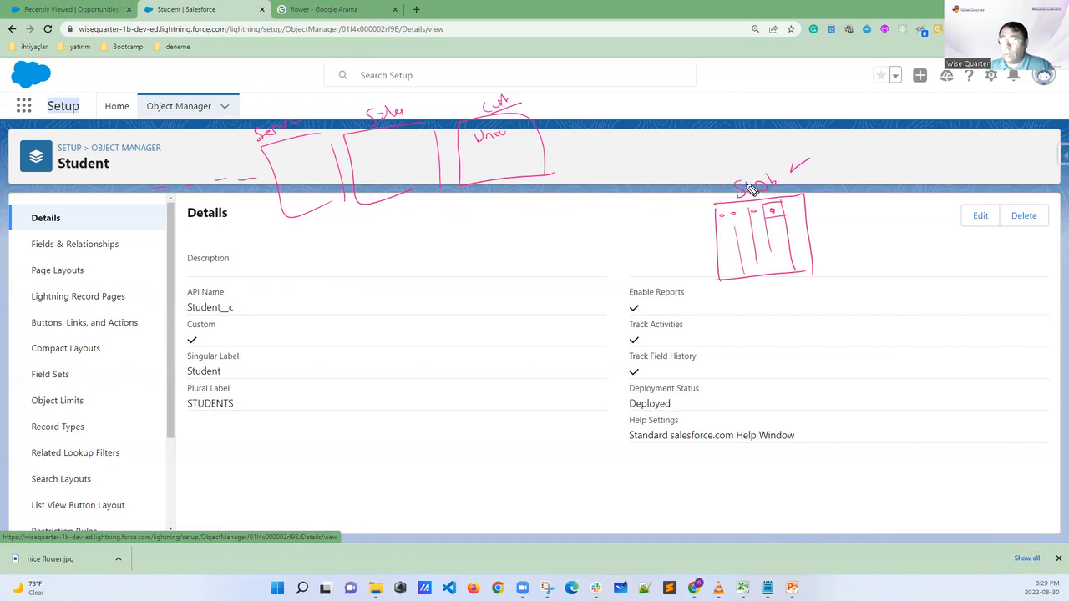
{"action": "mouse_move", "coordinate": [633, 162]}
{"action": "left_mouse_down"}
{"action": "mouse_move", "coordinate": [613, 167]}
{"action": "mouse_move", "coordinate": [652, 145]}
{"action": "mouse_move", "coordinate": [625, 157]}
{"action": "mouse_move", "coordinate": [643, 160]}
{"action": "left_mouse_up"}
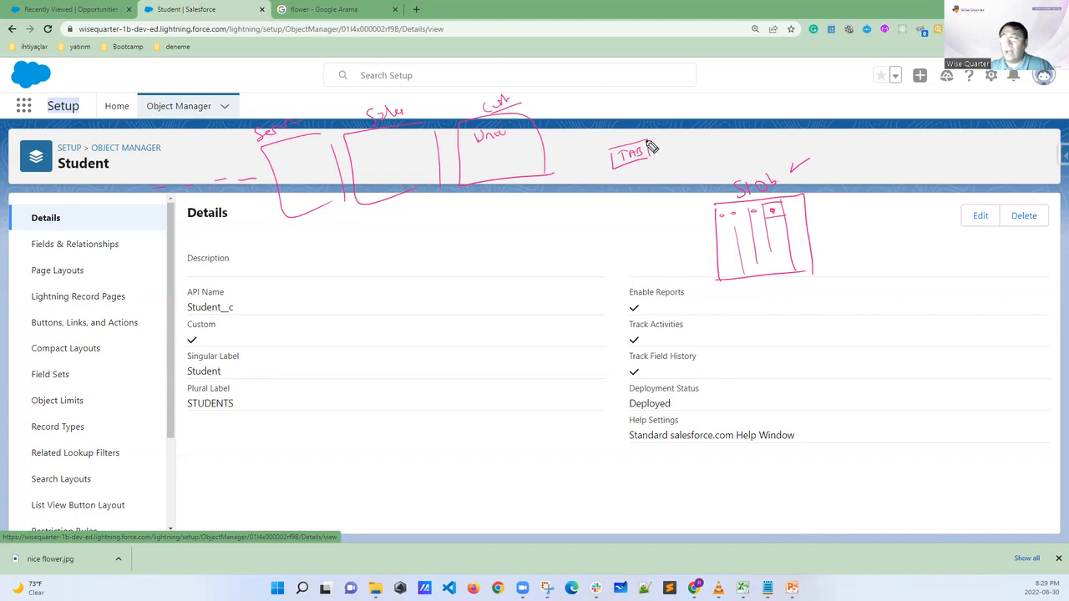
{"action": "mouse_move", "coordinate": [716, 199]}
{"action": "left_mouse_down"}
{"action": "mouse_move", "coordinate": [658, 173]}
{"action": "mouse_move", "coordinate": [668, 162]}
{"action": "left_mouse_up"}
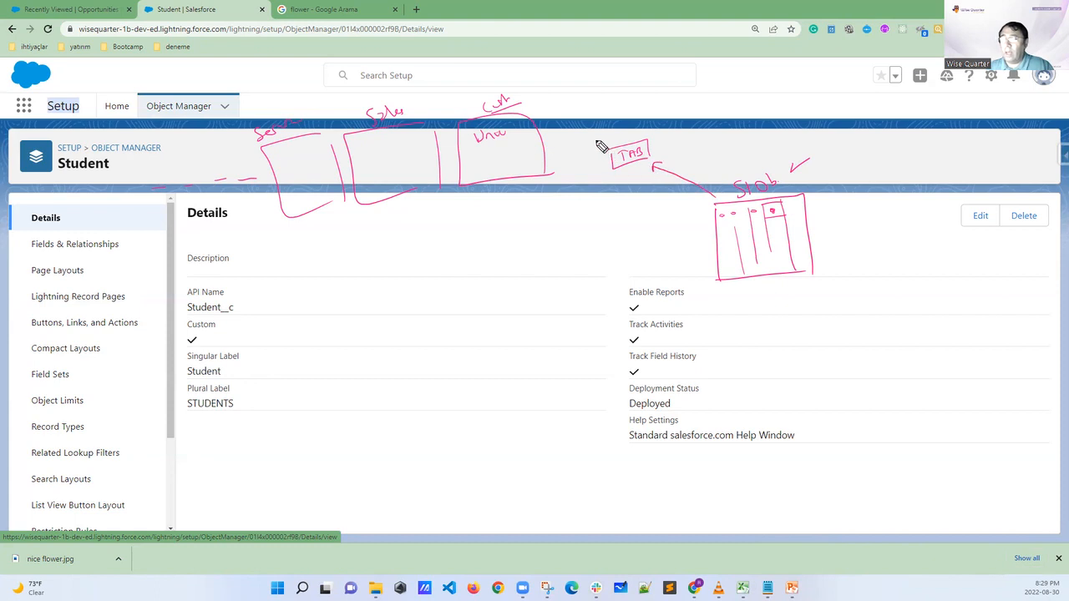
{"action": "mouse_move", "coordinate": [615, 152]}
{"action": "left_mouse_down"}
{"action": "mouse_move", "coordinate": [568, 138]}
{"action": "mouse_move", "coordinate": [557, 148]}
{"action": "left_mouse_up"}
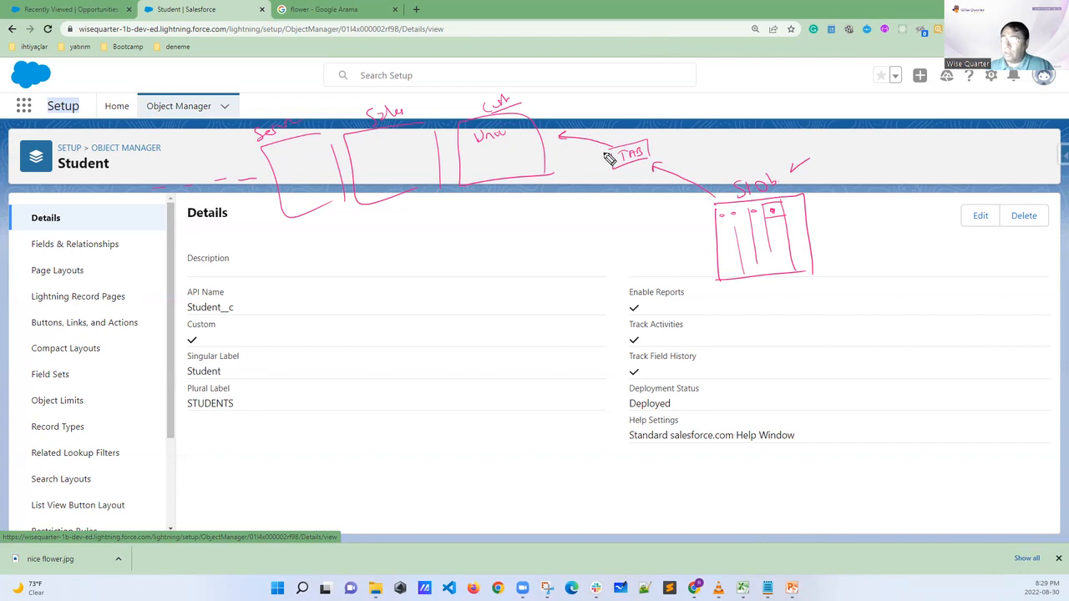
{"action": "mouse_move", "coordinate": [656, 126]}
{"action": "left_mouse_down"}
{"action": "mouse_move", "coordinate": [668, 137]}
{"action": "mouse_move", "coordinate": [681, 125]}
{"action": "left_mouse_up"}
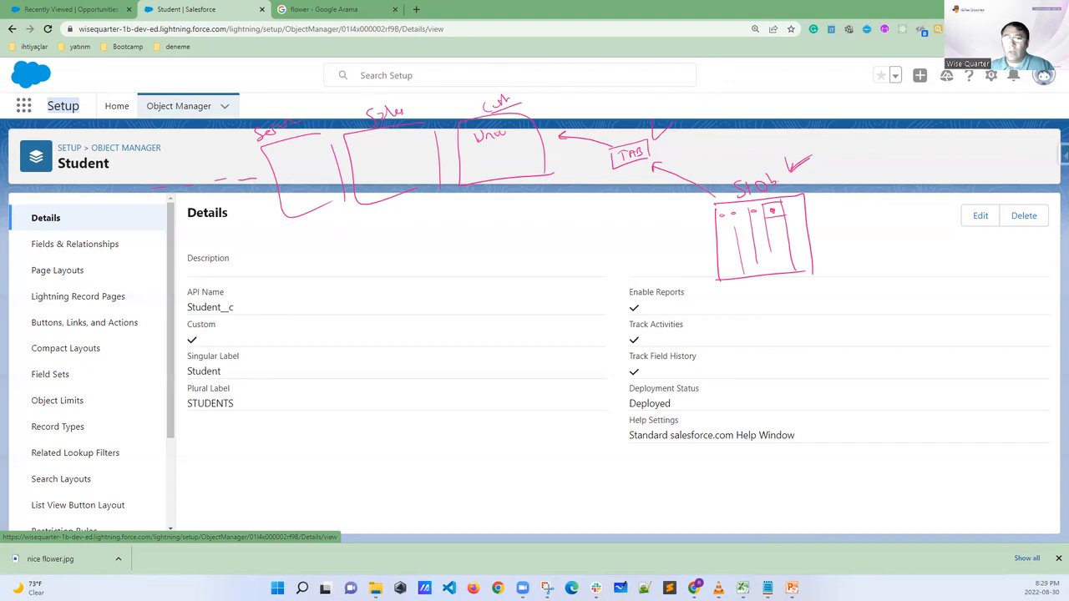
{"action": "key", "text": "Escape"}
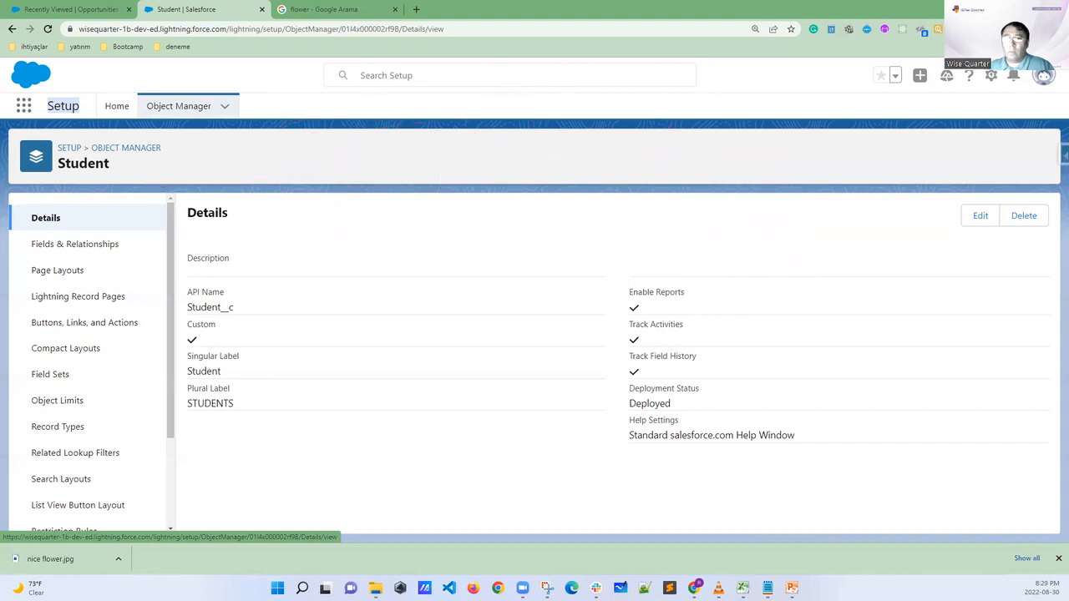
Reload the university app's Opportunities page, circle the STUDENTS tab in its navigation, and clear the marking
{"action": "left_click", "coordinate": [91, 15]}
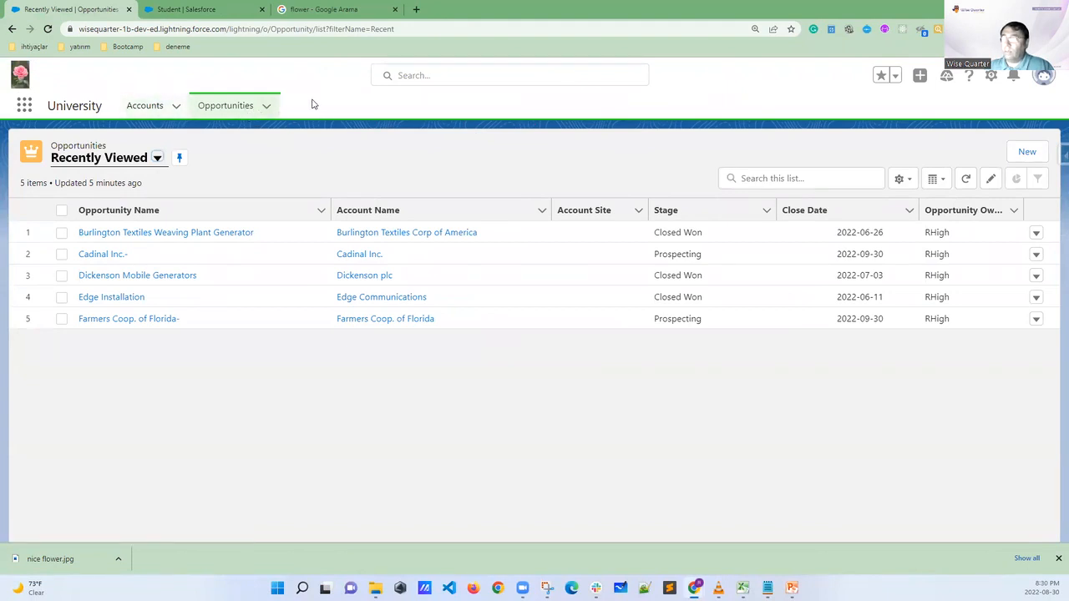
{"action": "left_click", "coordinate": [50, 31]}
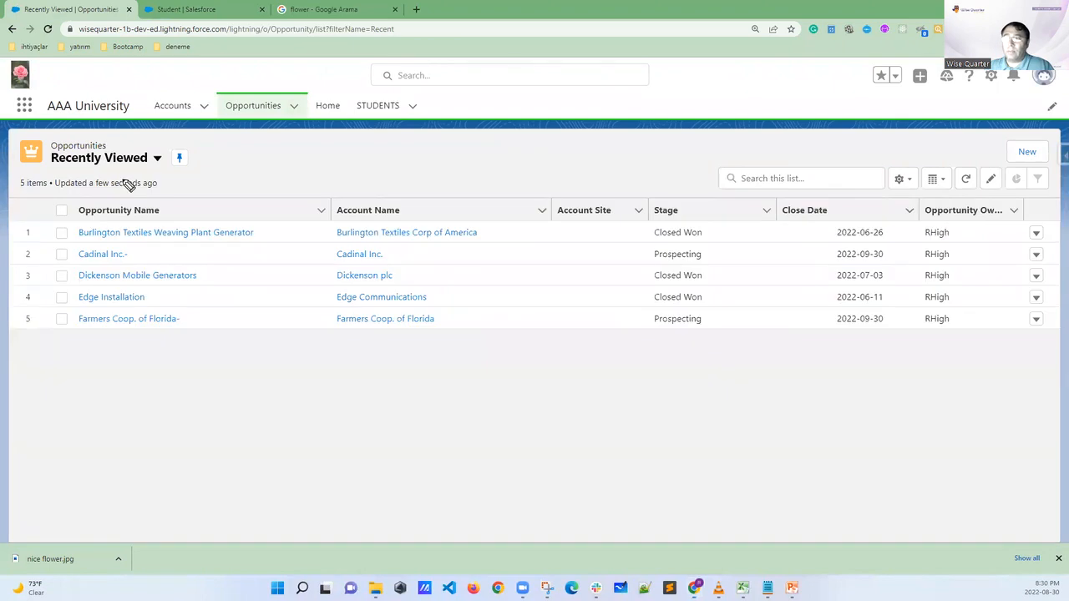
{"action": "mouse_move", "coordinate": [393, 92]}
{"action": "left_mouse_down"}
{"action": "mouse_move", "coordinate": [365, 90]}
{"action": "mouse_move", "coordinate": [351, 112]}
{"action": "mouse_move", "coordinate": [406, 124]}
{"action": "mouse_move", "coordinate": [428, 102]}
{"action": "mouse_move", "coordinate": [421, 93]}
{"action": "left_mouse_up"}
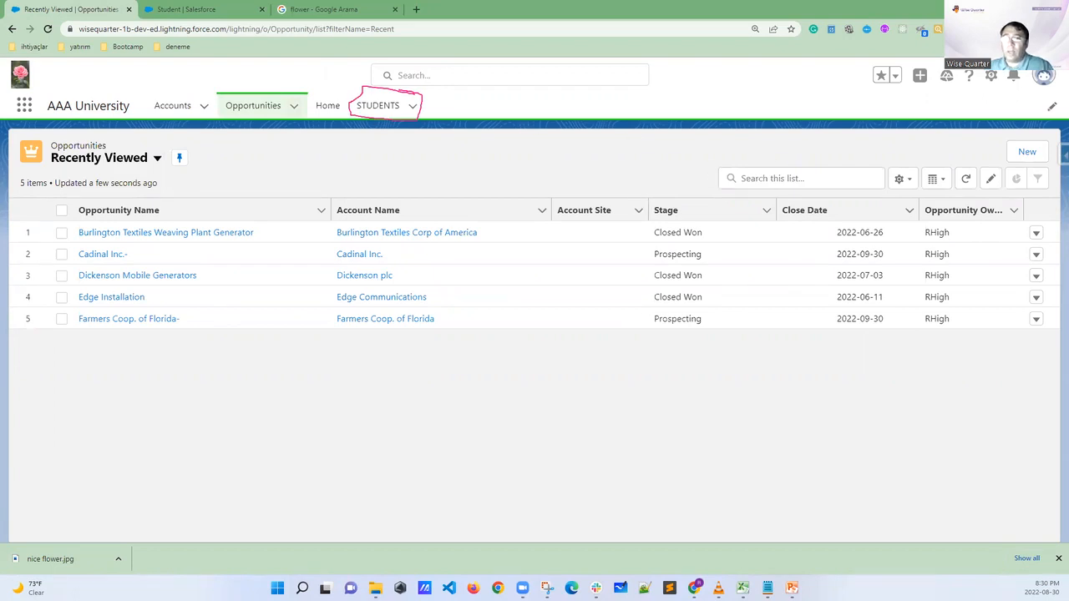
{"action": "key", "text": "Escape"}
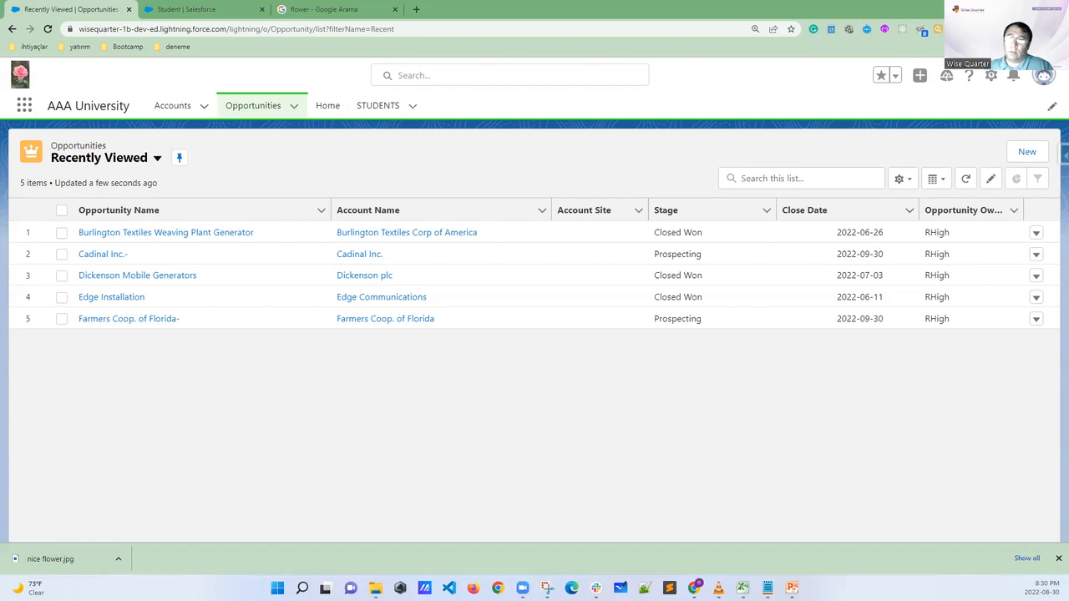
Switch to the Sales app and check its overflow navigation items for the STUDENTS tab
{"action": "left_click", "coordinate": [24, 105]}
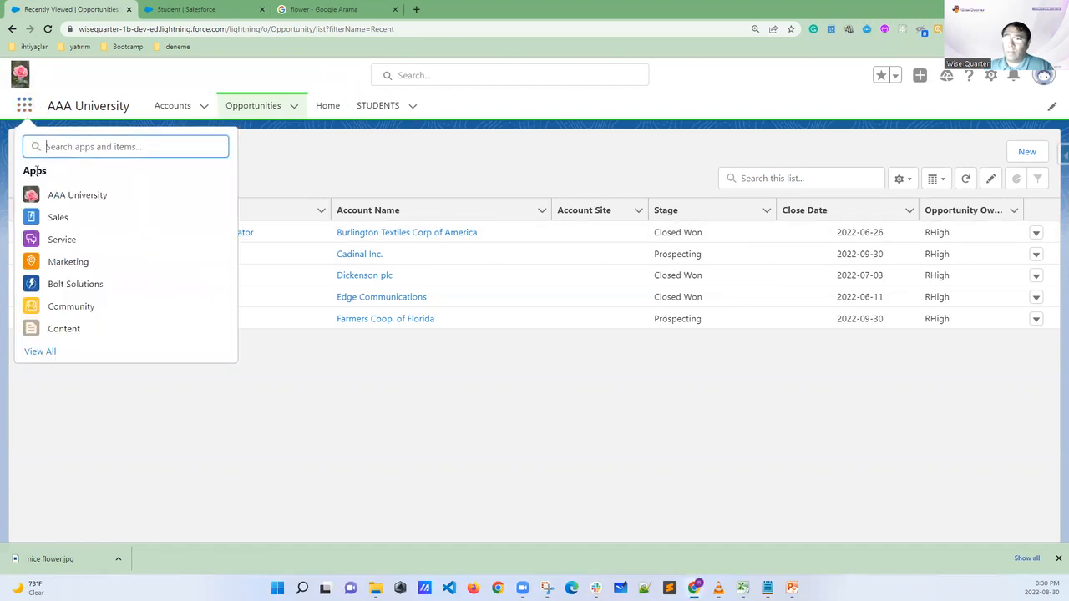
{"action": "left_click", "coordinate": [56, 218]}
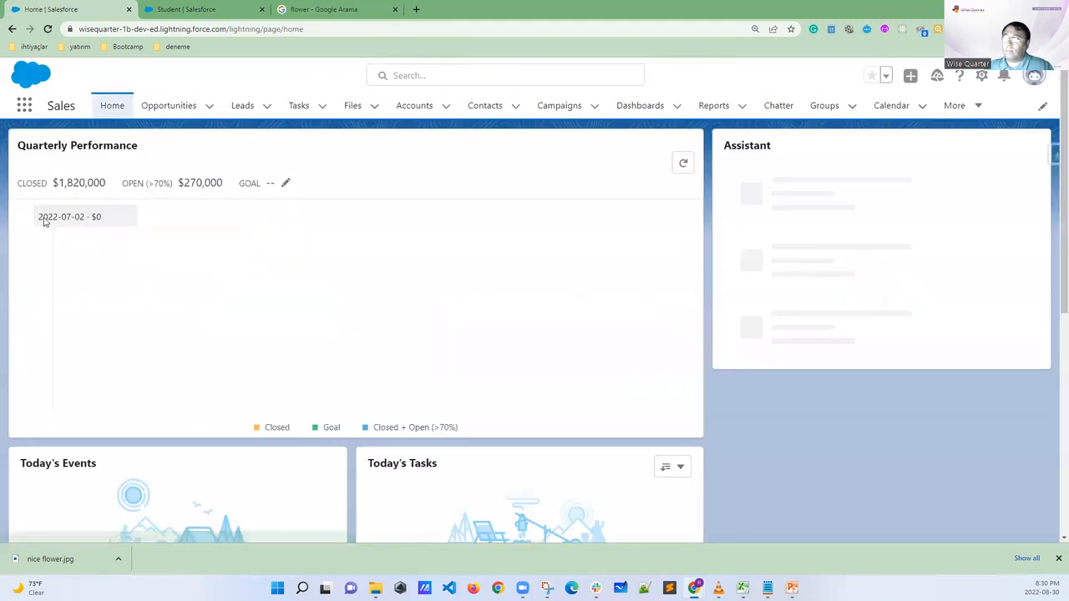
{"action": "left_click", "coordinate": [968, 106]}
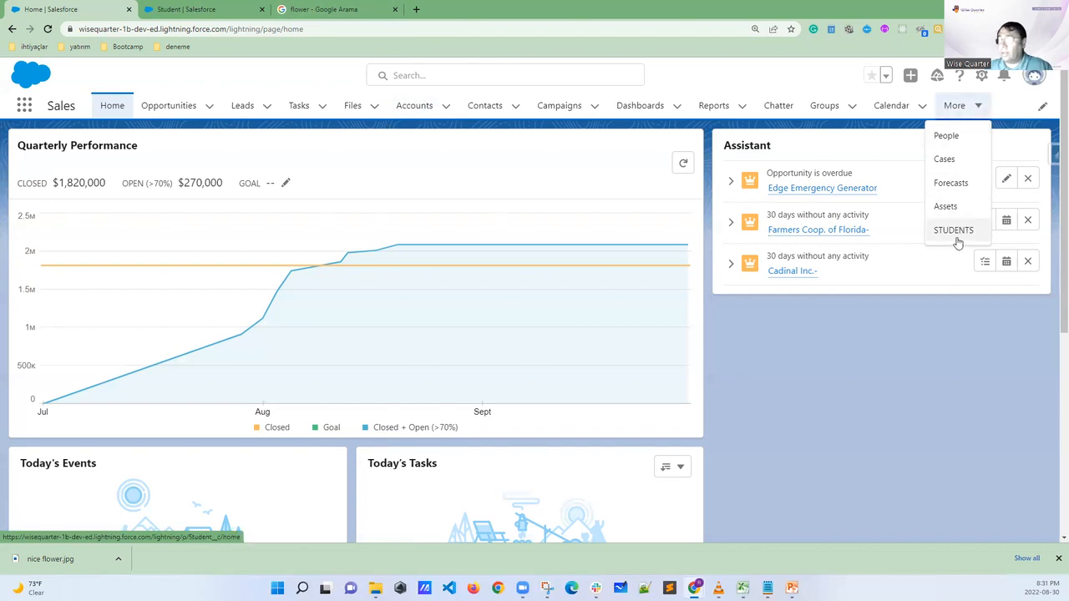
Switch to the Marketing app to check for the STUDENTS tab, view the Student object's details, and return to Marketing
{"action": "left_click", "coordinate": [23, 110]}
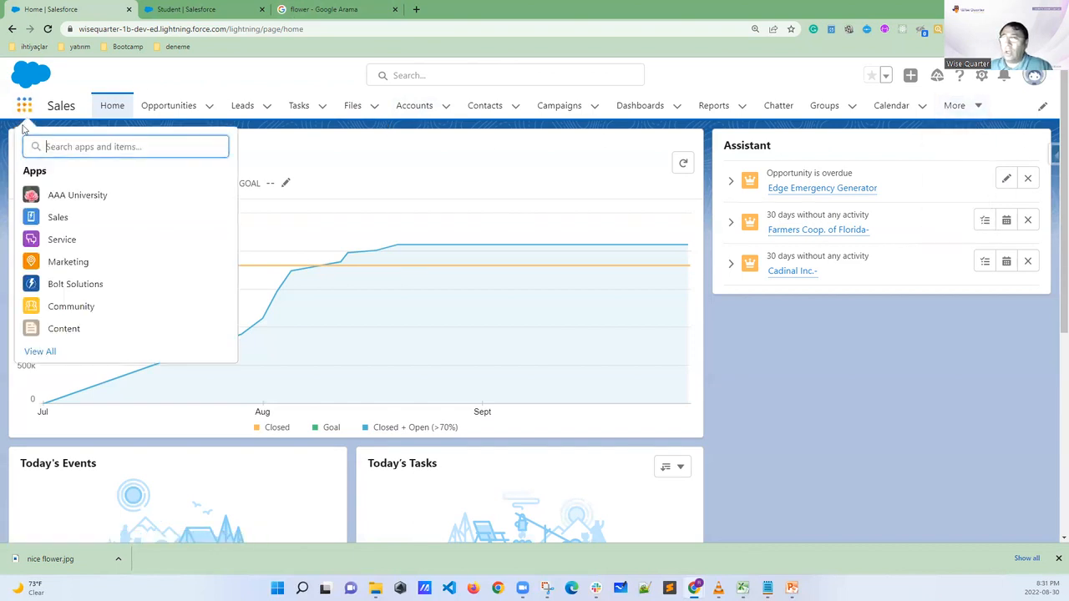
{"action": "left_click", "coordinate": [61, 264]}
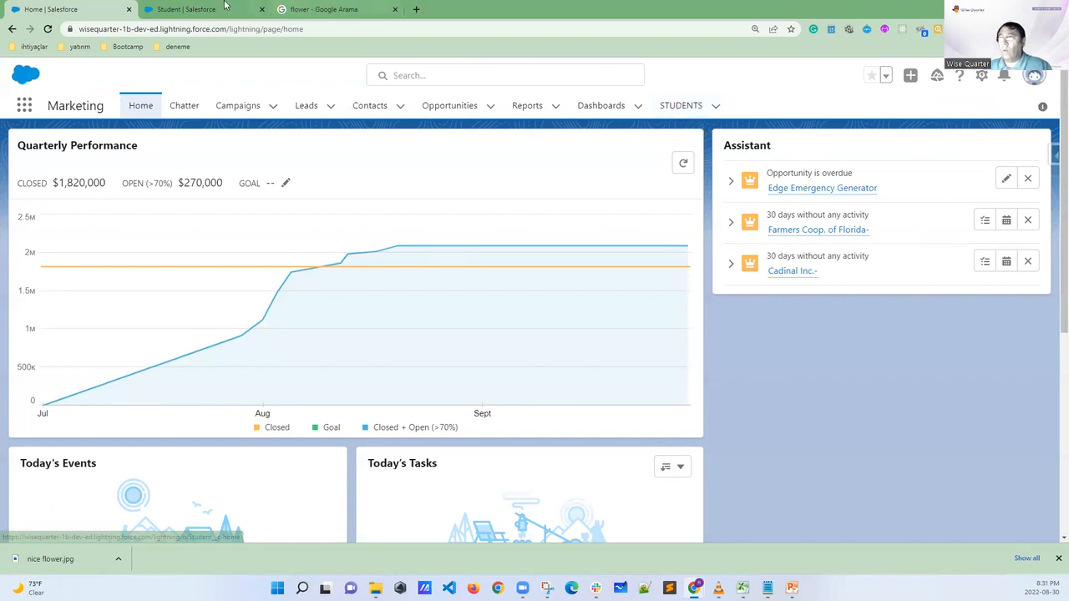
{"action": "left_click", "coordinate": [196, 9]}
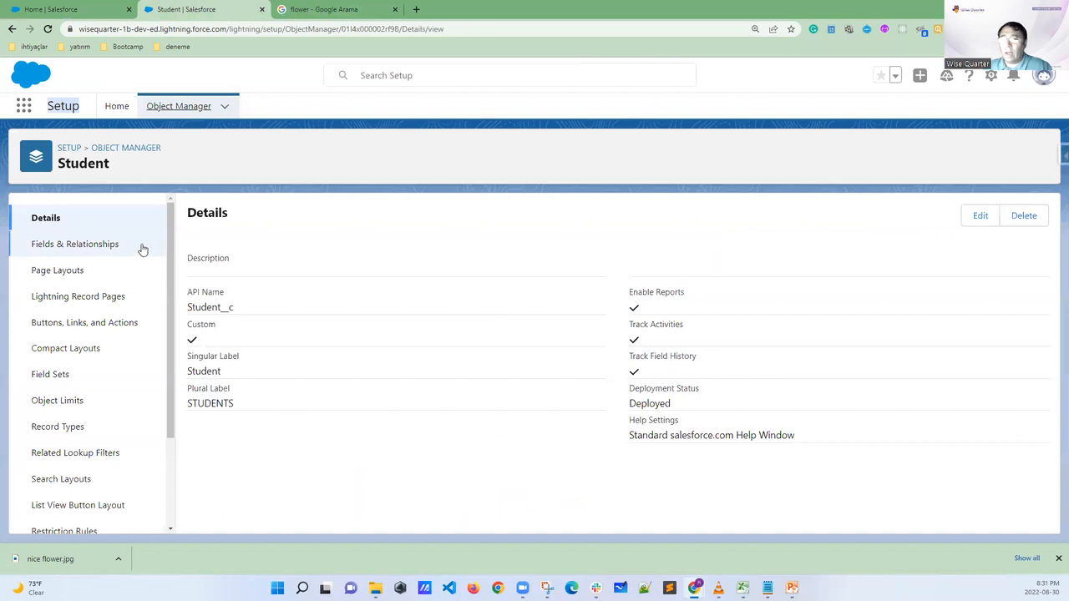
{"action": "left_click", "coordinate": [84, 10]}
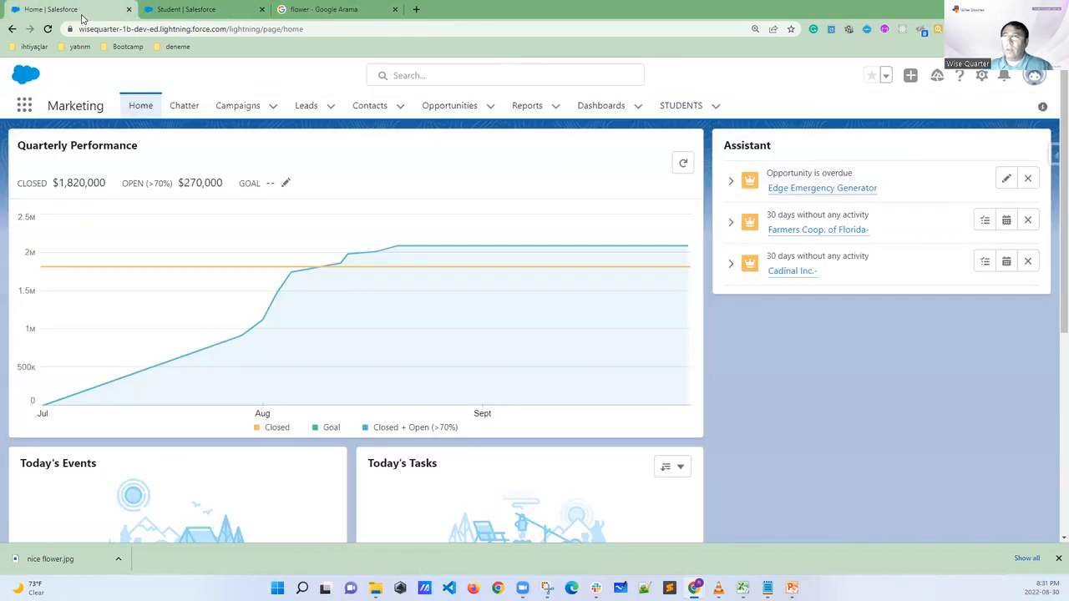
Switch to the AAA University app, circle its Home tab with an arrow pointing at it, and clear the markings
{"action": "left_click", "coordinate": [24, 106]}
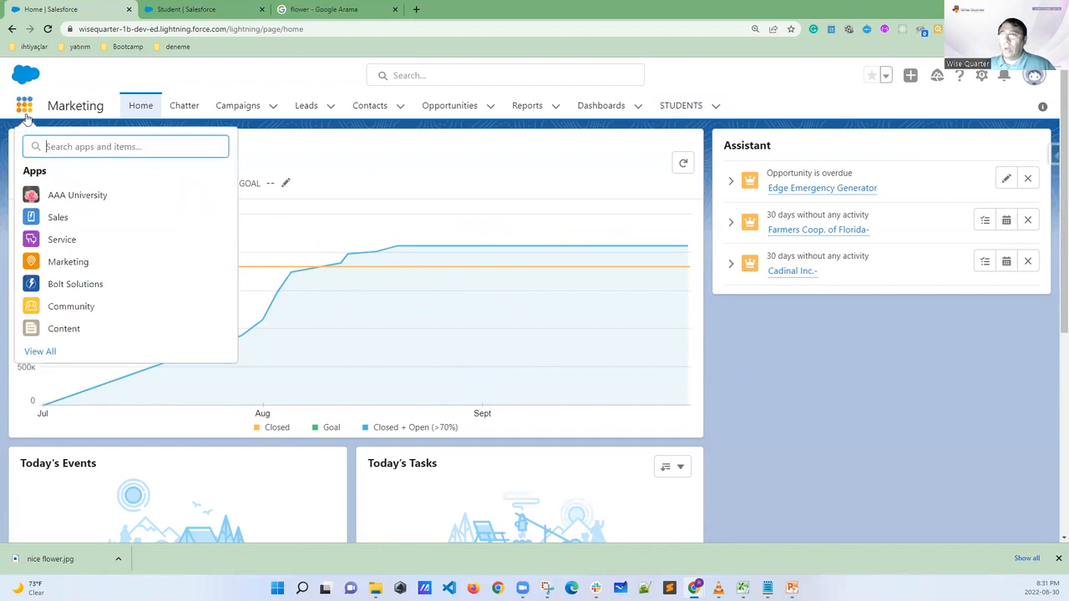
{"action": "left_click", "coordinate": [67, 199]}
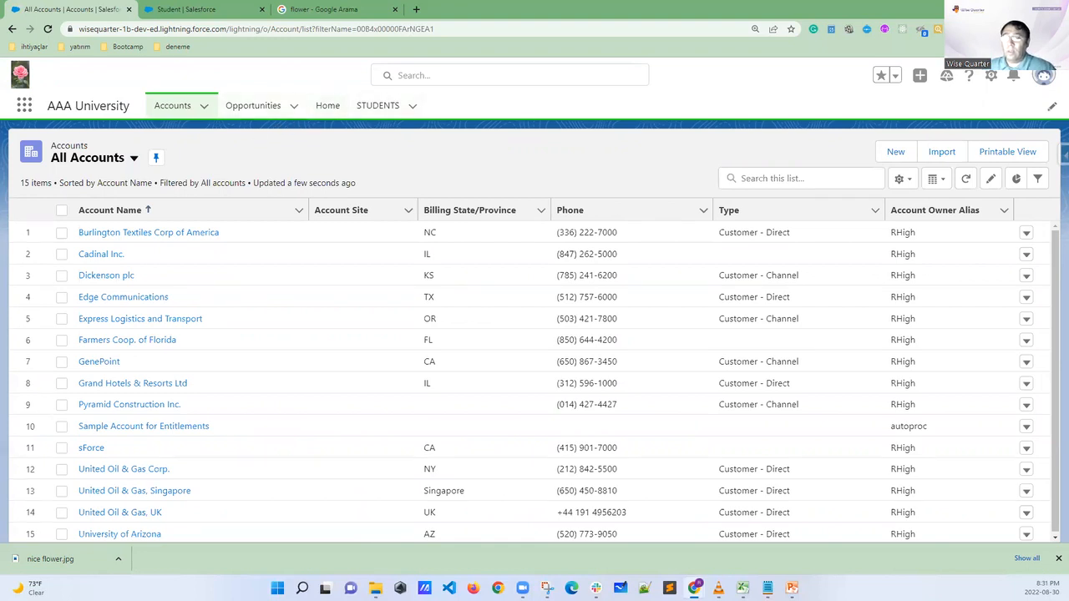
{"action": "mouse_move", "coordinate": [338, 89]}
{"action": "left_mouse_down"}
{"action": "mouse_move", "coordinate": [312, 107]}
{"action": "mouse_move", "coordinate": [359, 113]}
{"action": "mouse_move", "coordinate": [334, 94]}
{"action": "left_mouse_up"}
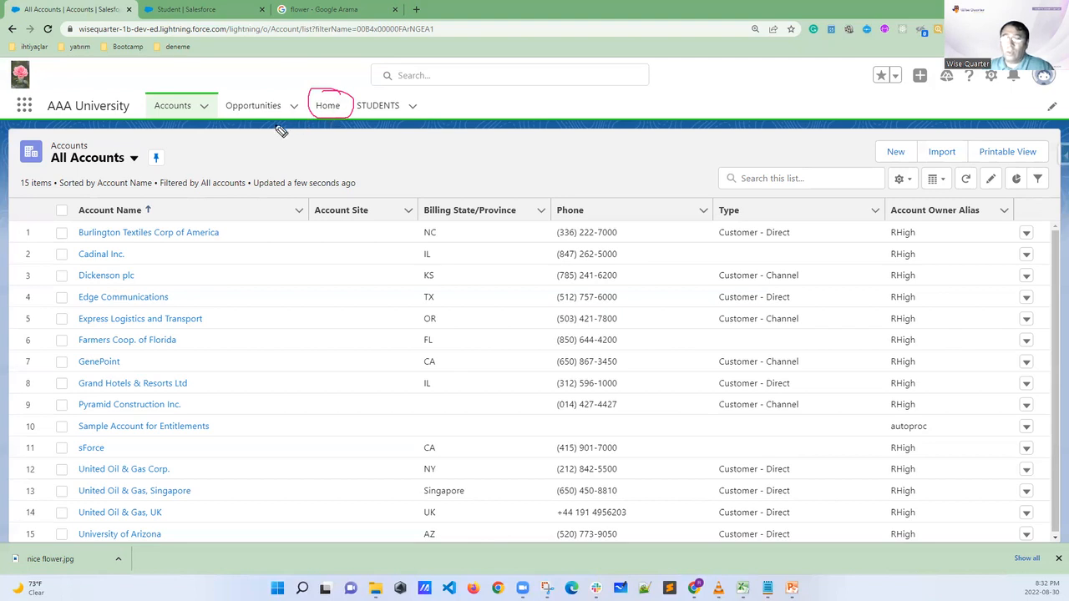
{"action": "left_click_drag", "start_coordinate": [338, 91], "coordinate": [361, 70]}
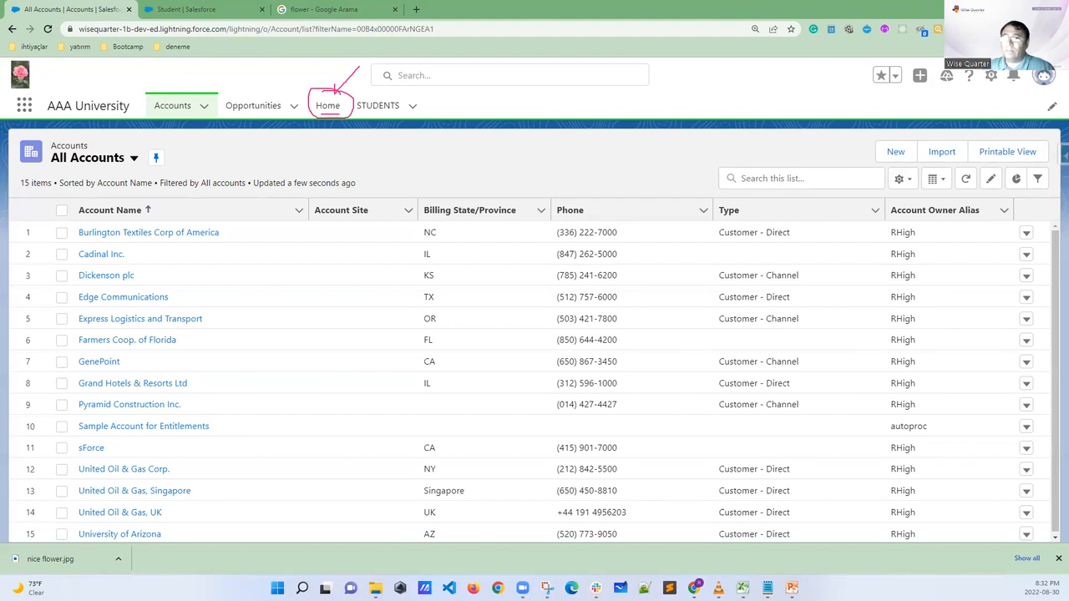
{"action": "key", "text": "Escape"}
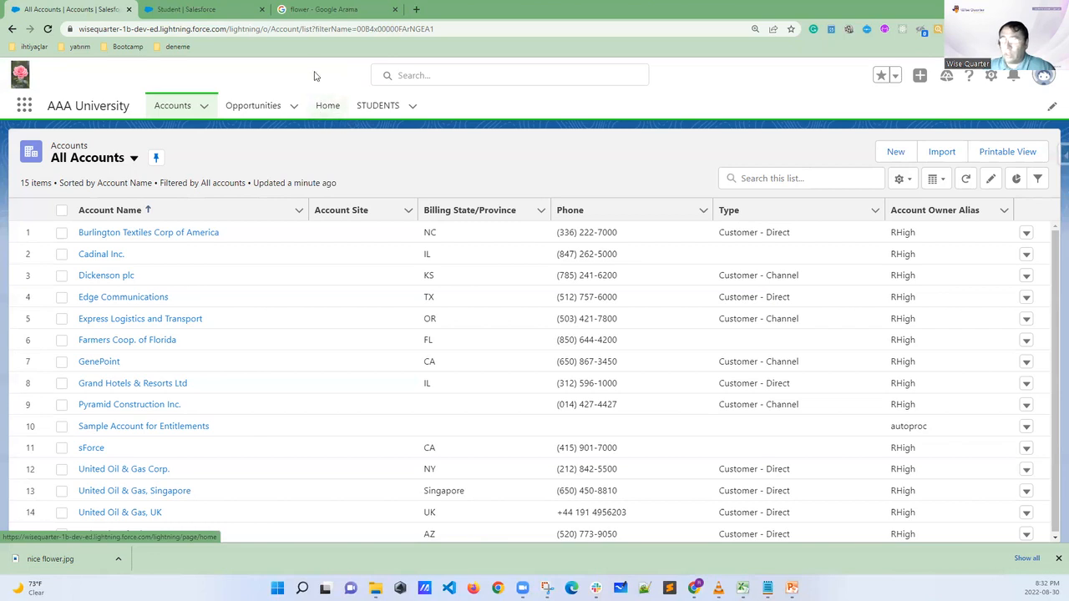
Go to the Setup home page, search for "app man", and open the App Manager
{"action": "left_click", "coordinate": [221, 9]}
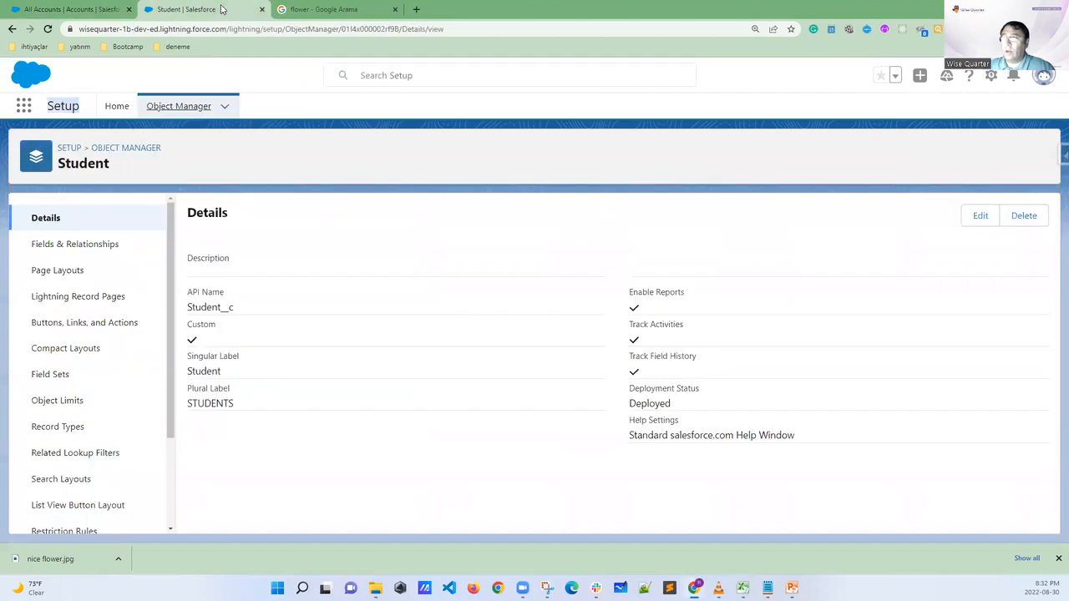
{"action": "left_click", "coordinate": [118, 112]}
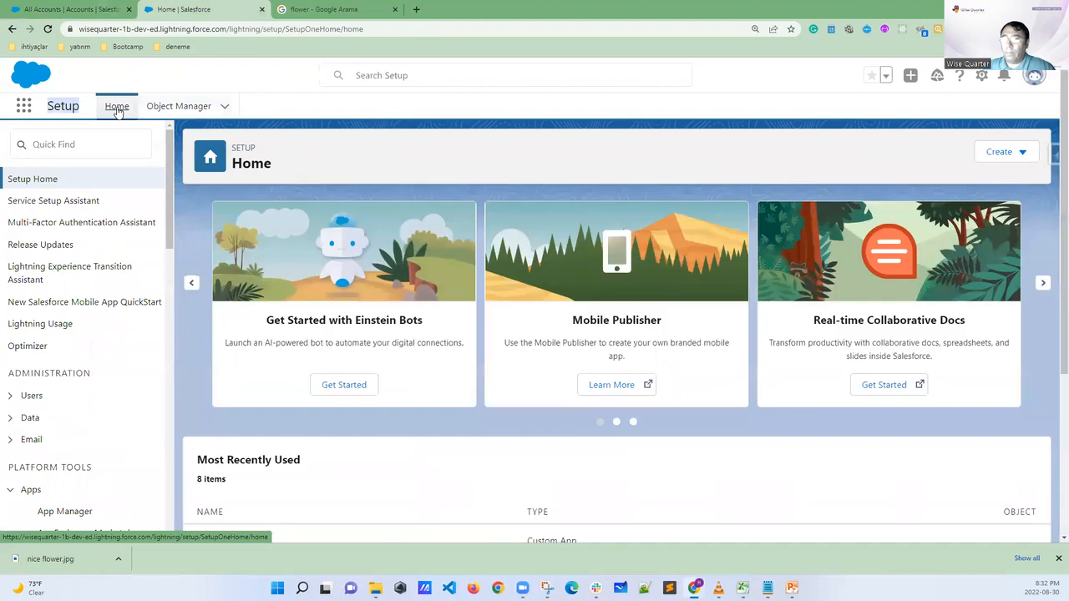
{"action": "left_click", "coordinate": [75, 143]}
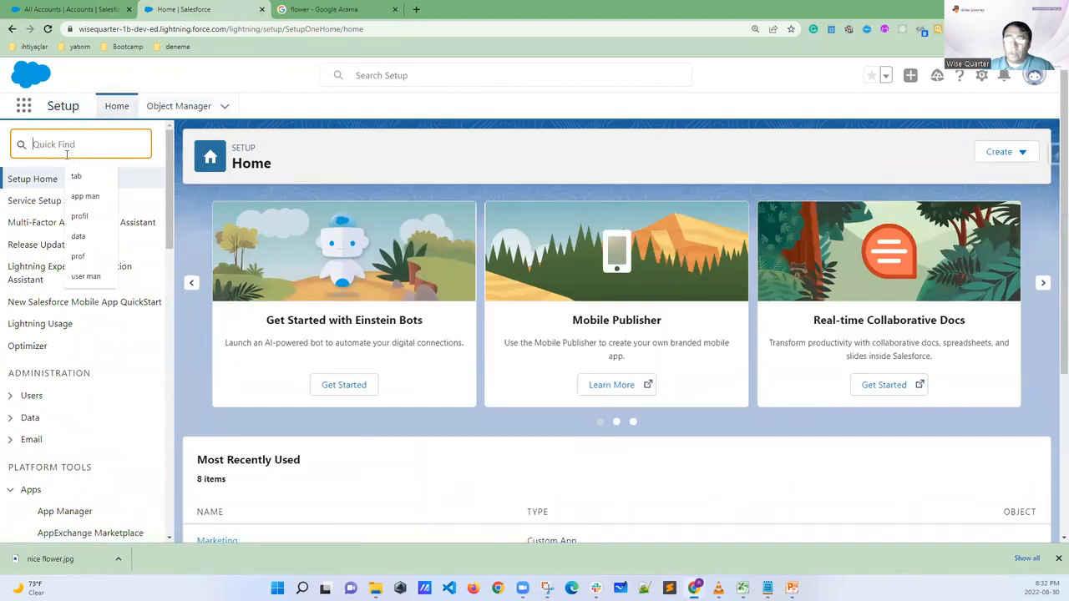
{"action": "type", "text": "a"}
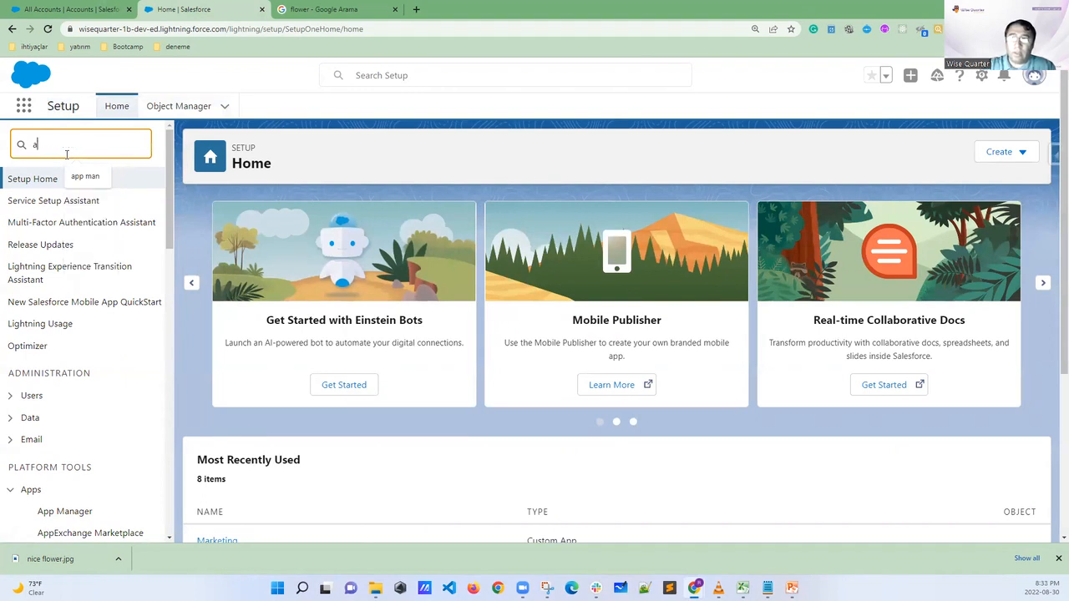
{"action": "type", "text": "pp man"}
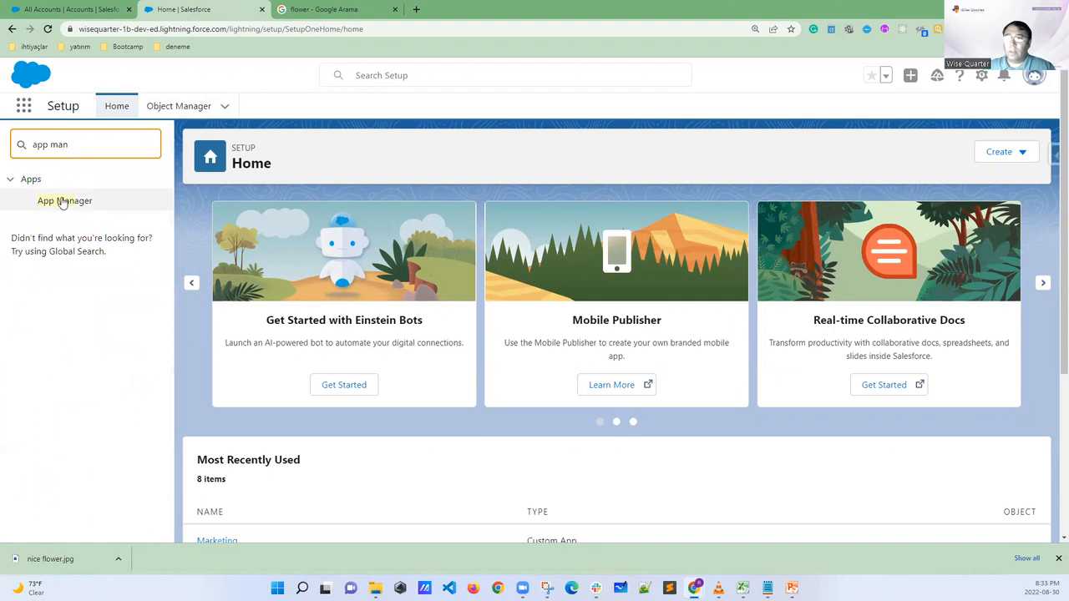
{"action": "left_click", "coordinate": [61, 201]}
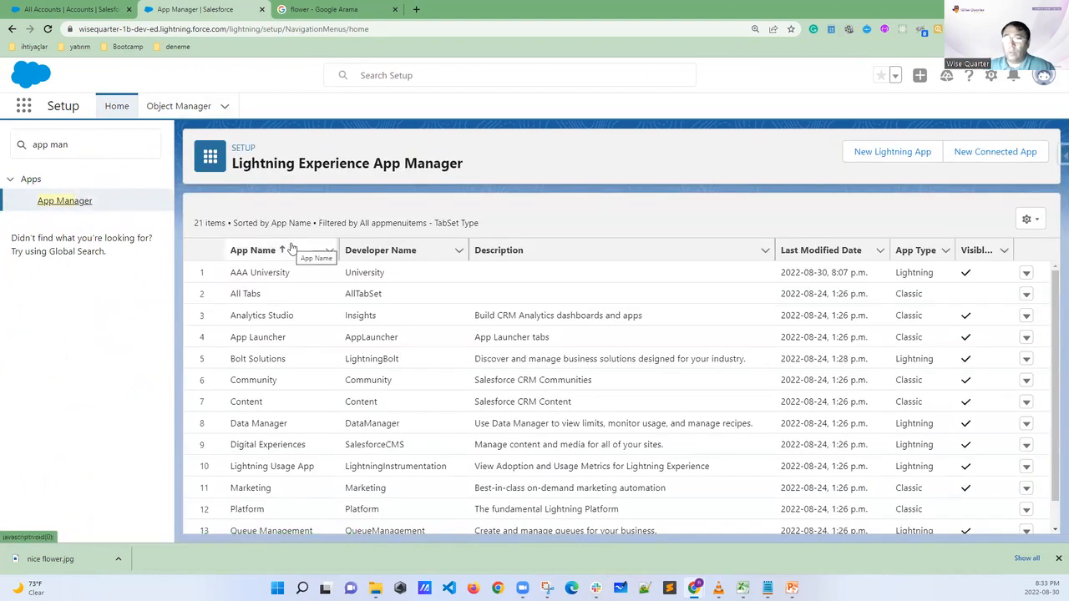
Look through the full list of apps in the Lightning Experience App Manager, from AAA University down to Site.com
{"action": "scroll", "coordinate": [284, 351], "scroll_direction": "down", "scroll_amount": 5}
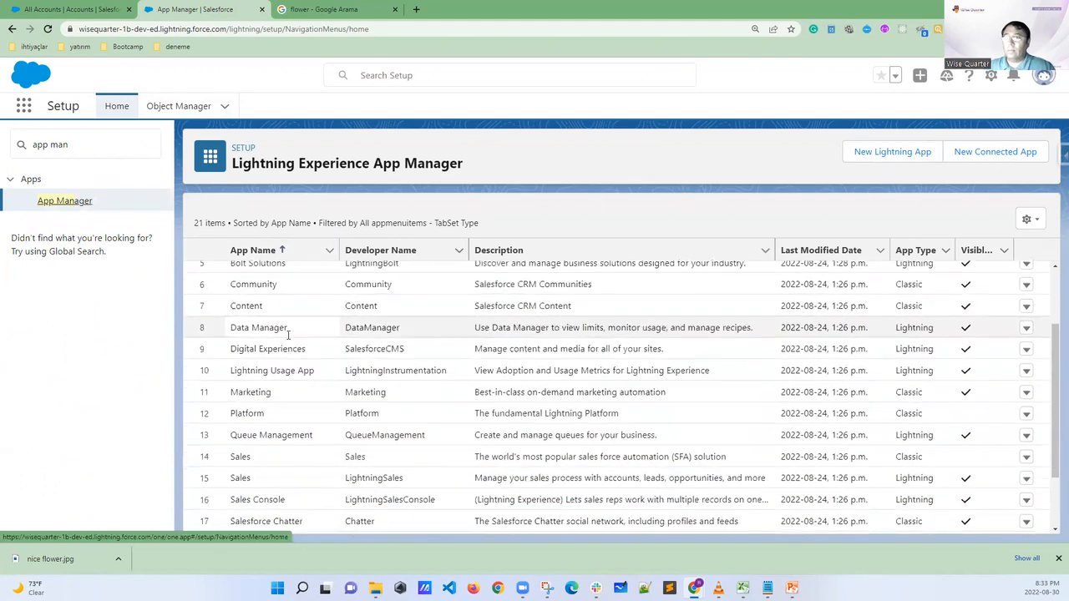
{"action": "scroll", "coordinate": [275, 385], "scroll_direction": "up", "scroll_amount": 2}
{"action": "scroll", "coordinate": [274, 392], "scroll_direction": "down", "scroll_amount": 1}
{"action": "scroll", "coordinate": [273, 401], "scroll_direction": "up", "scroll_amount": 2}
{"action": "scroll", "coordinate": [269, 409], "scroll_direction": "down", "scroll_amount": 3}
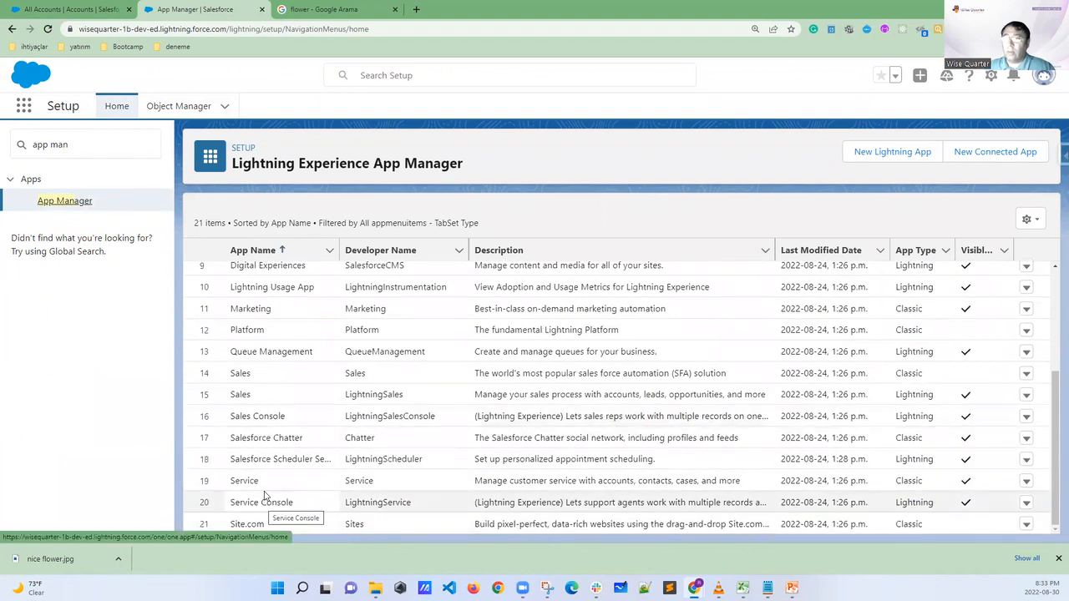
{"action": "scroll", "coordinate": [276, 423], "scroll_direction": "up", "scroll_amount": 5}
{"action": "scroll", "coordinate": [275, 359], "scroll_direction": "down", "scroll_amount": 2}
{"action": "scroll", "coordinate": [272, 322], "scroll_direction": "up", "scroll_amount": 1}
{"action": "scroll", "coordinate": [269, 313], "scroll_direction": "down", "scroll_amount": 1}
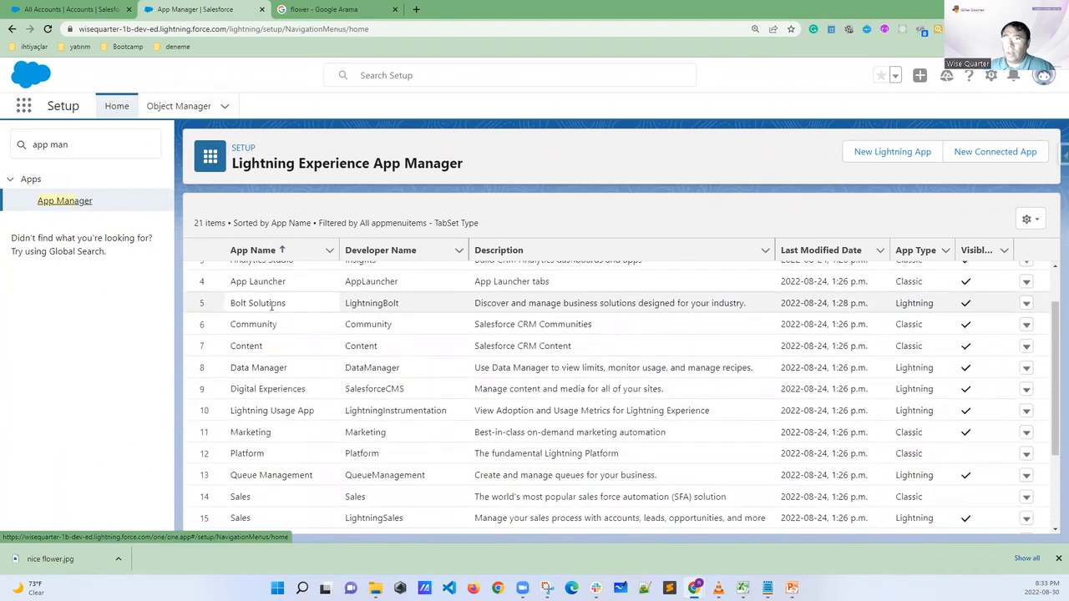
{"action": "scroll", "coordinate": [350, 334], "scroll_direction": "up", "scroll_amount": 2}
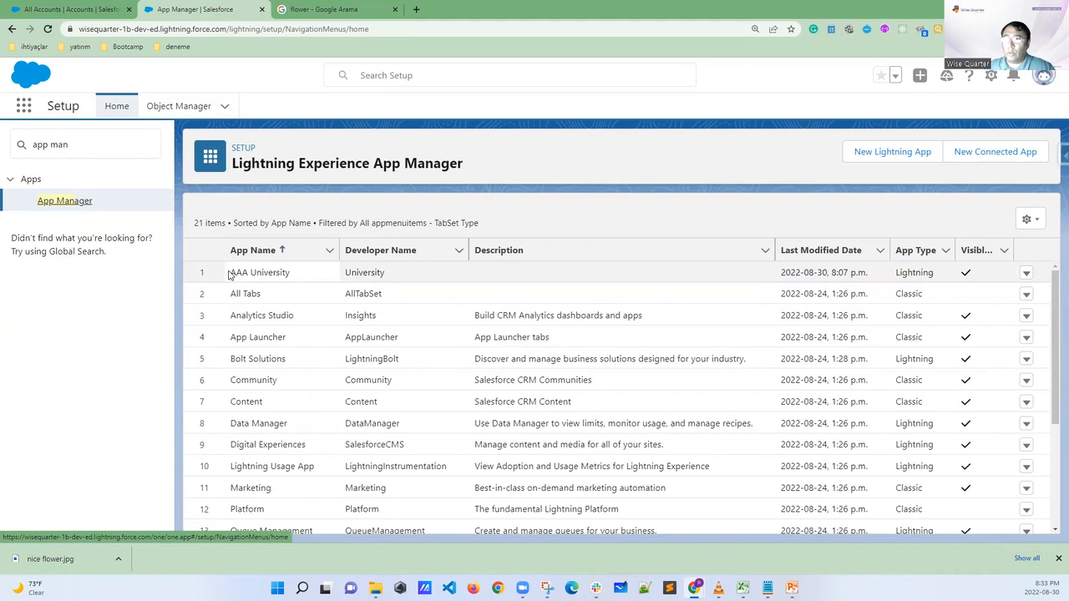
Open the AAA University app for editing and show its Navigation Items settings
{"action": "left_click_drag", "start_coordinate": [230, 273], "coordinate": [299, 275]}
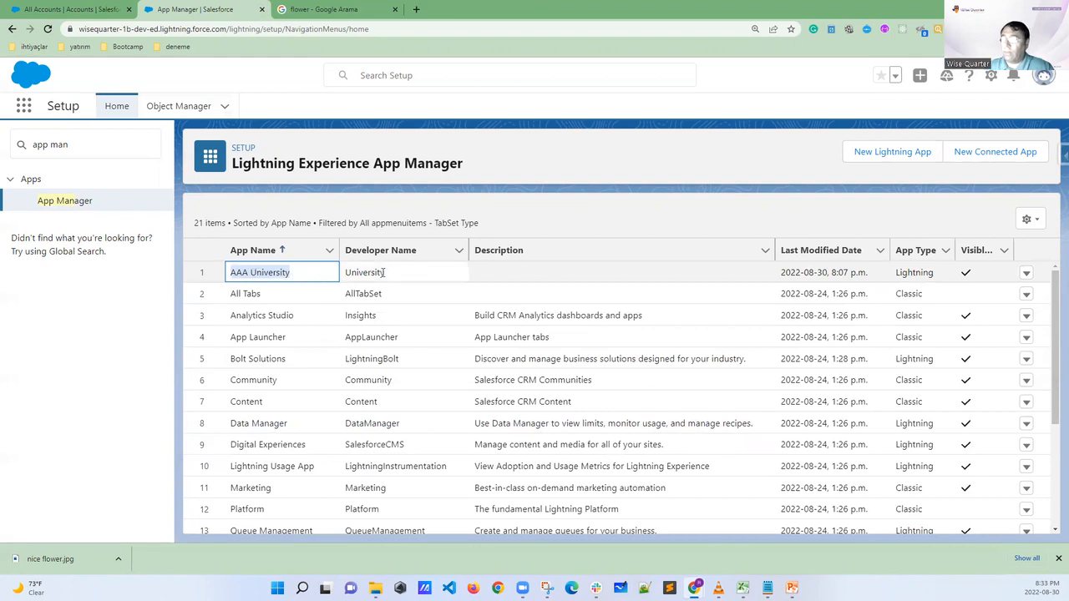
{"action": "left_click", "coordinate": [1024, 273]}
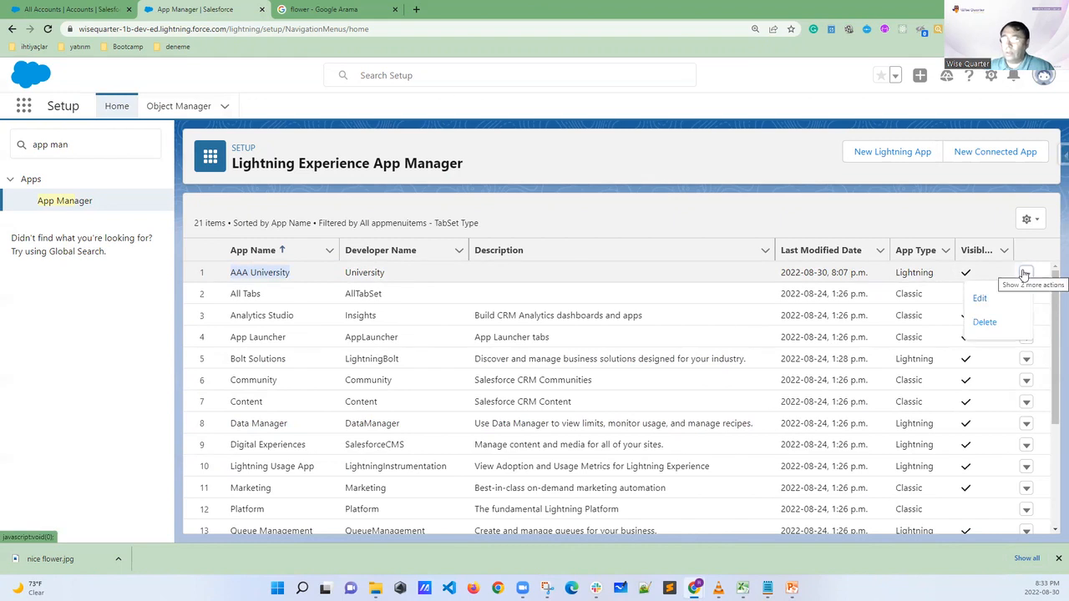
{"action": "left_click", "coordinate": [980, 298]}
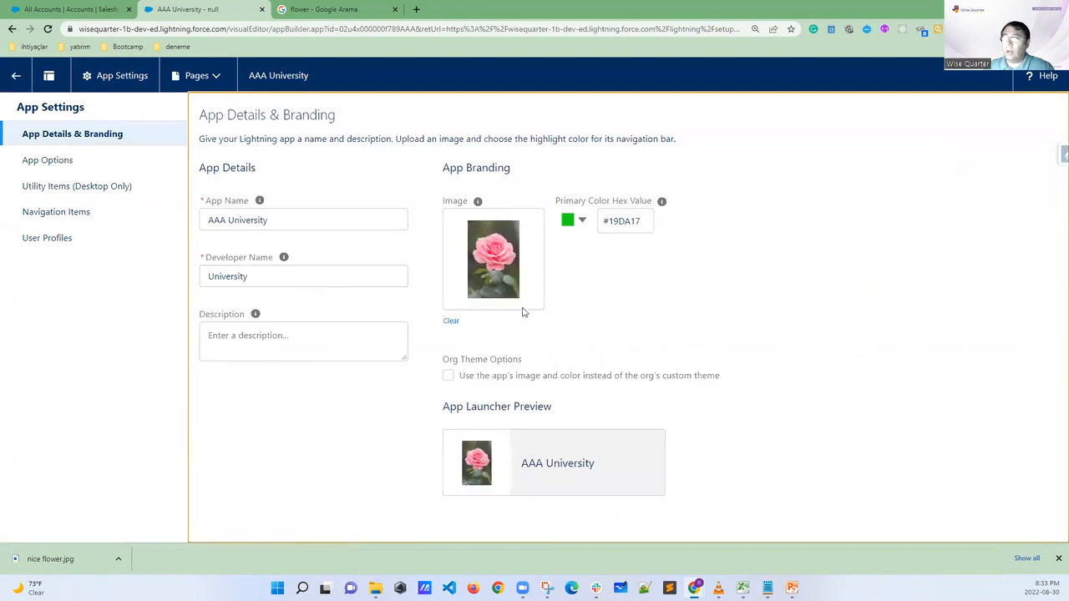
{"action": "left_click", "coordinate": [61, 217]}
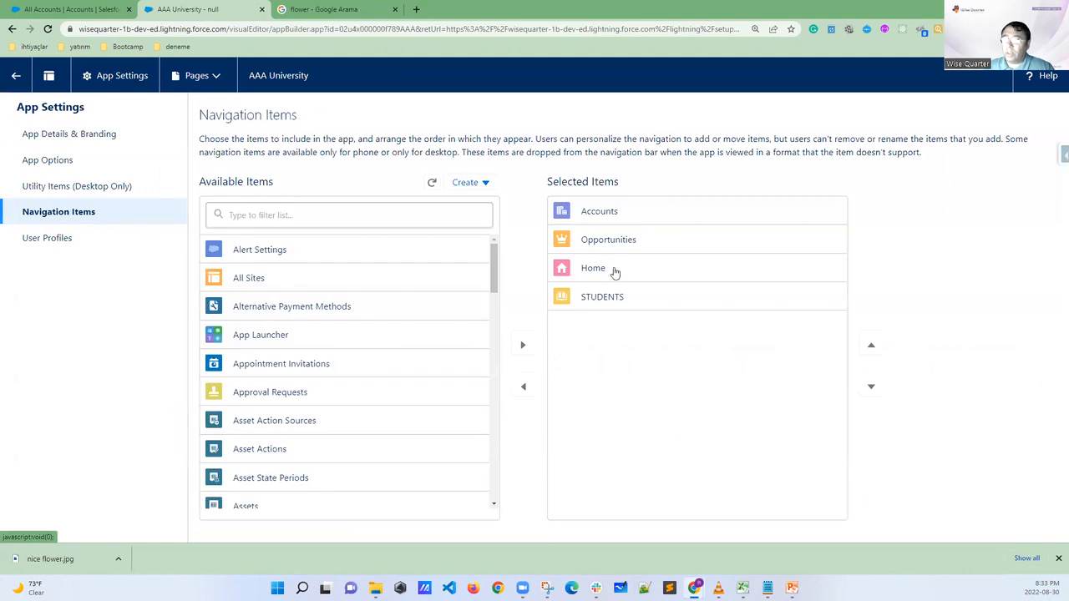
Remove Home from the app's selected items, filter the available items by "home", and add the pink-icon Home item back
{"action": "left_click", "coordinate": [597, 273]}
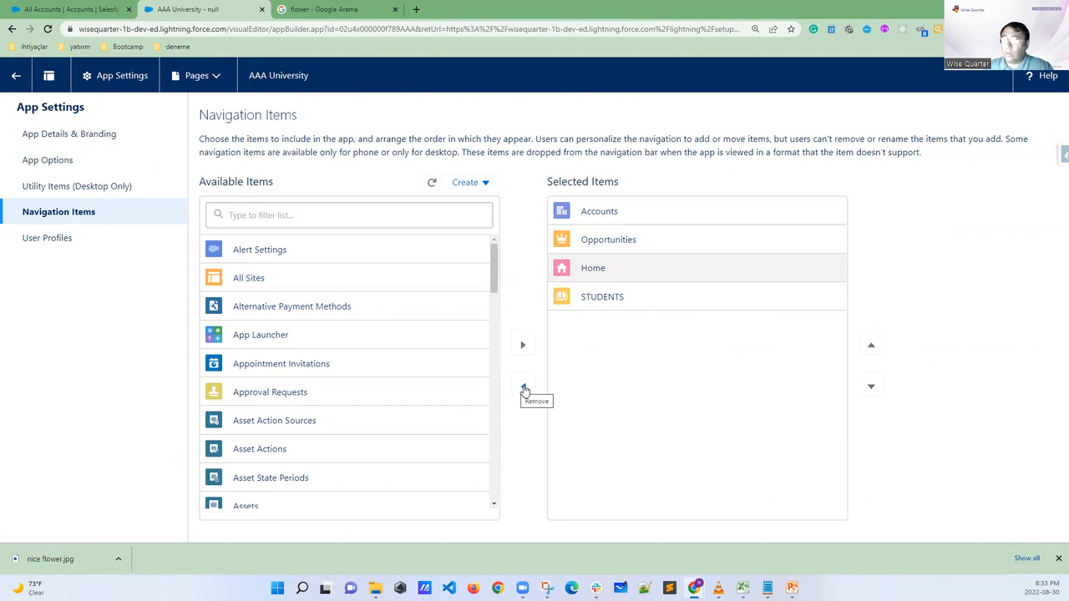
{"action": "left_click", "coordinate": [524, 390]}
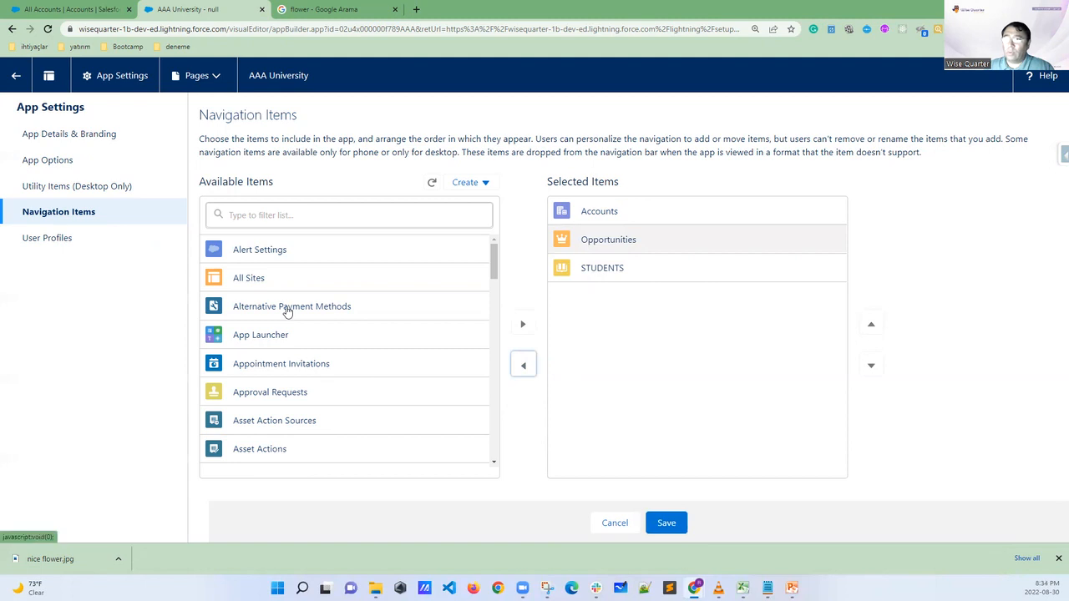
{"action": "left_click", "coordinate": [281, 211]}
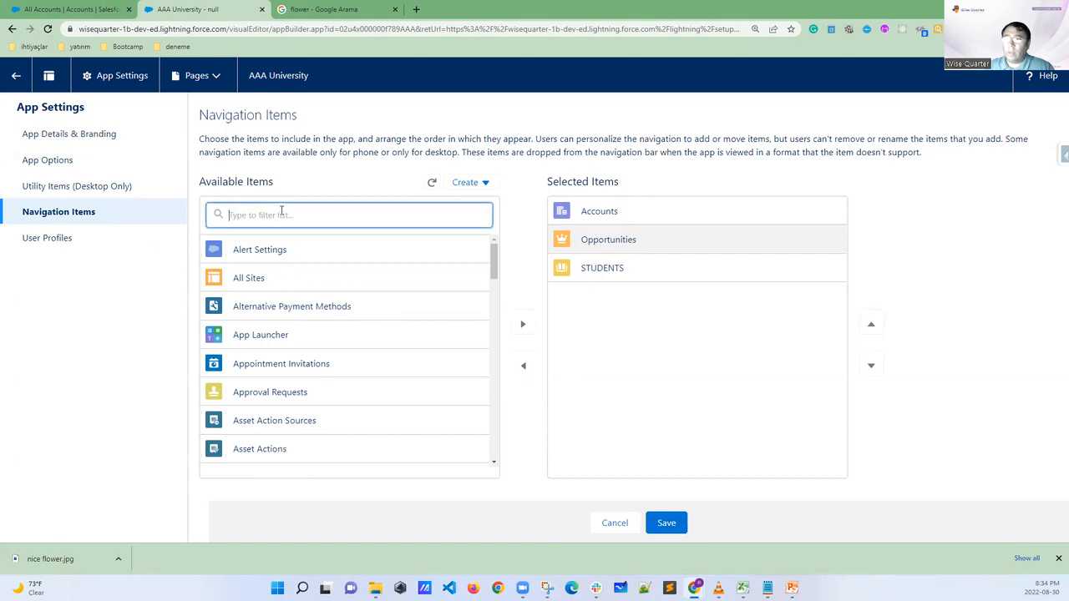
{"action": "type", "text": "home"}
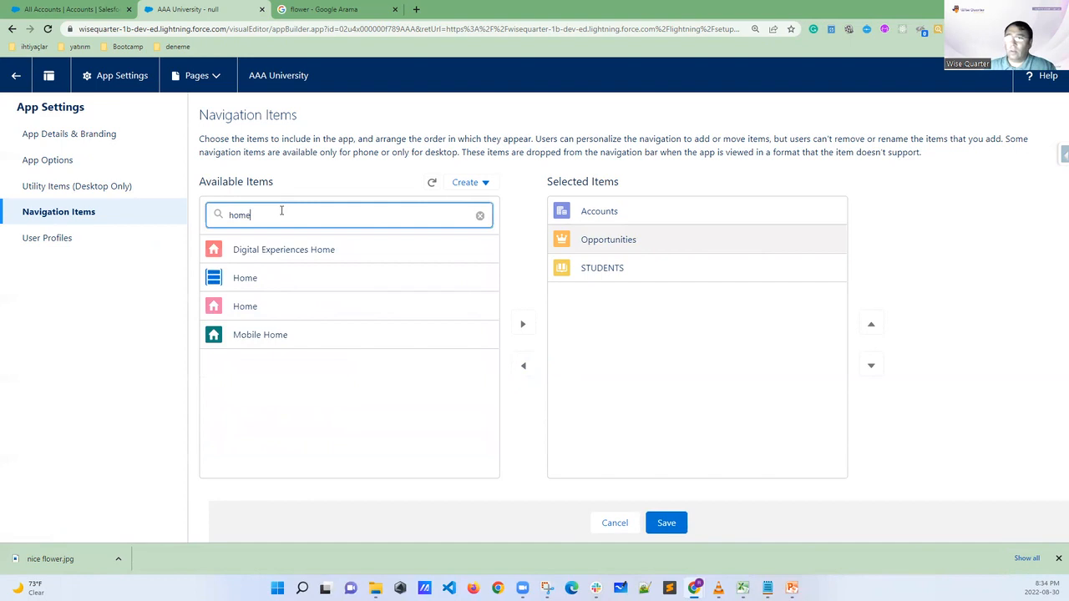
{"action": "left_click", "coordinate": [252, 309]}
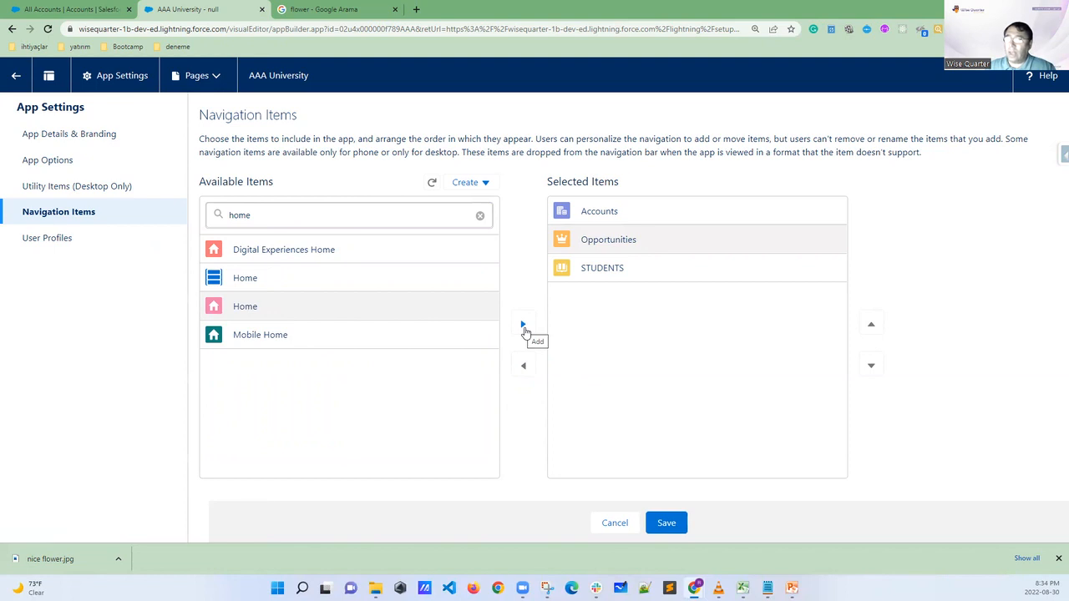
{"action": "left_click", "coordinate": [524, 326]}
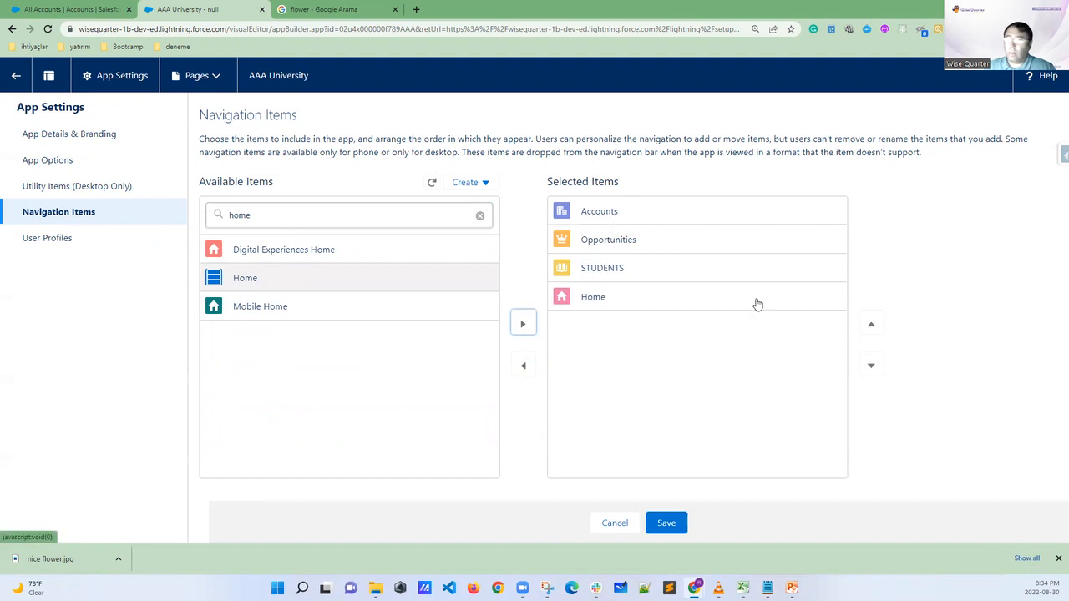
Move Home to the first position in the selected navigation items, above Accounts, and save the app
{"action": "left_click", "coordinate": [606, 302]}
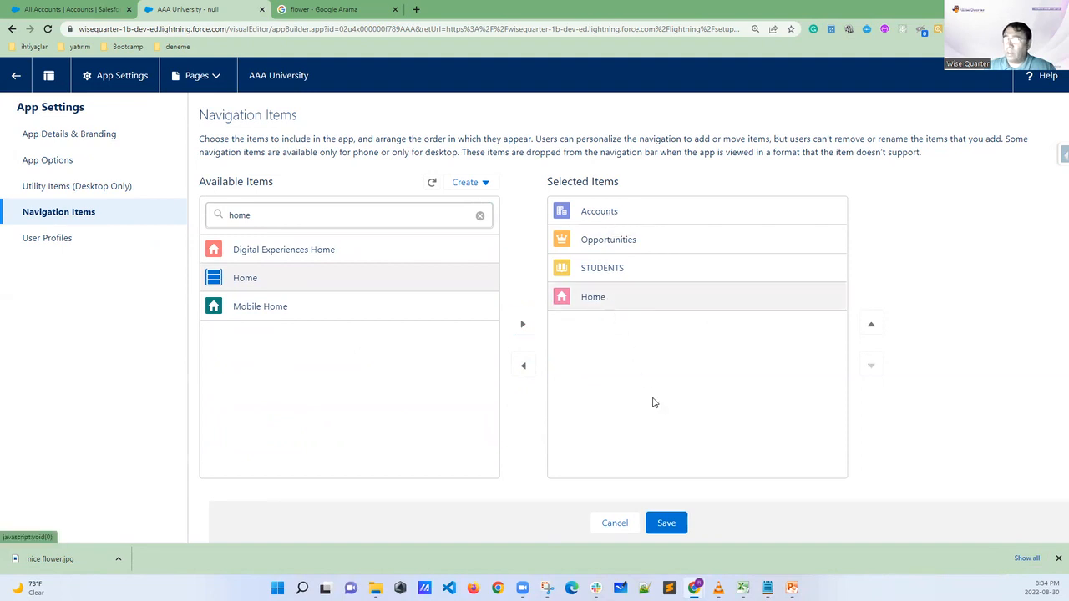
{"action": "left_click", "coordinate": [870, 327]}
{"action": "left_click", "coordinate": [870, 328]}
{"action": "left_click", "coordinate": [870, 327]}
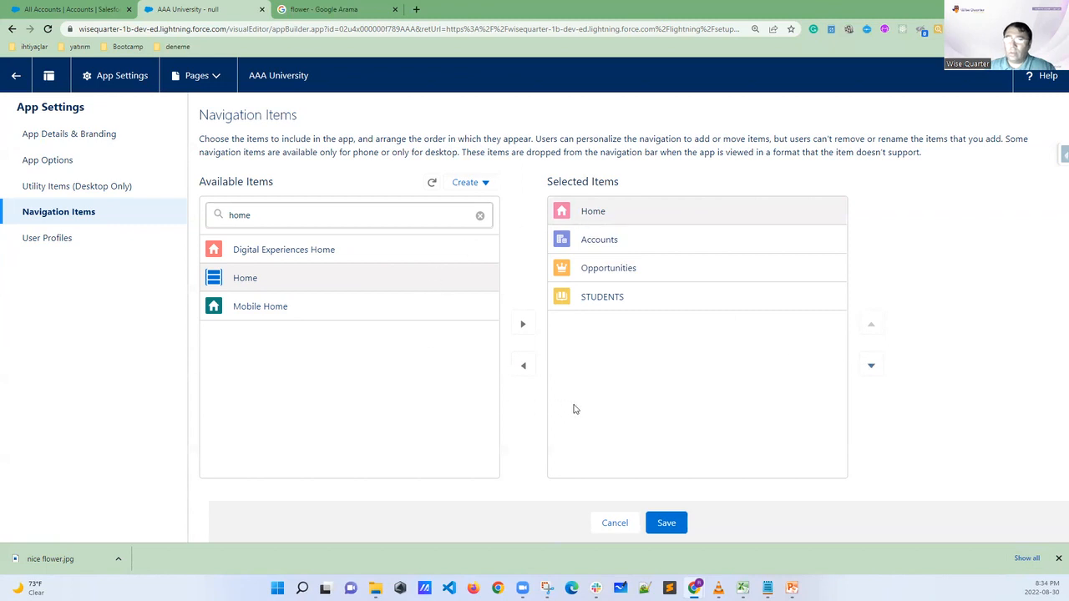
{"action": "left_click", "coordinate": [665, 524]}
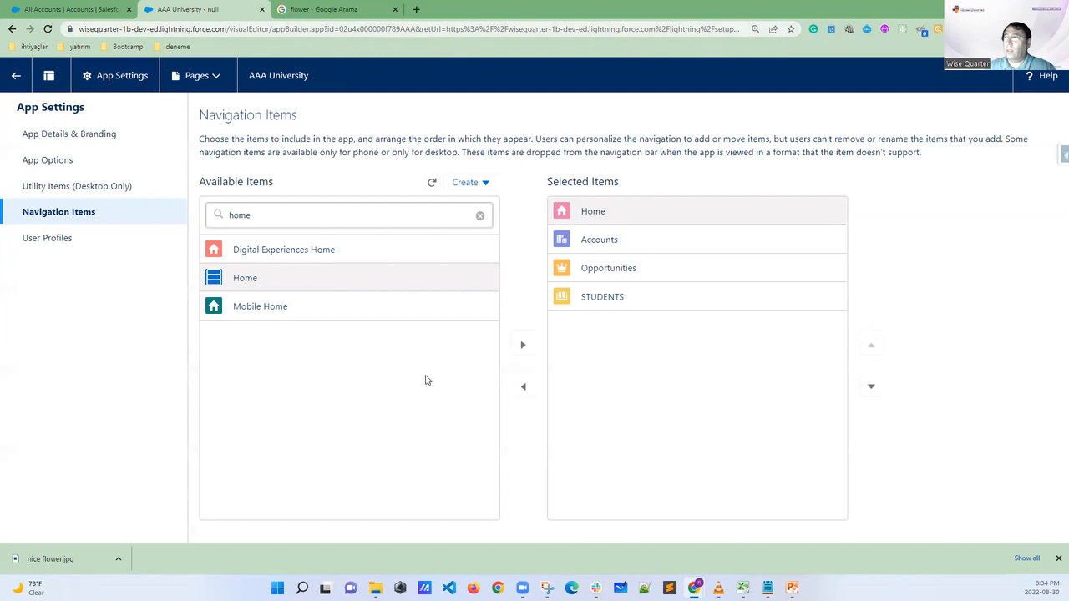
Return to the AAA University app's Accounts page and reload it to check the navigation tab order
{"action": "left_click", "coordinate": [56, 8]}
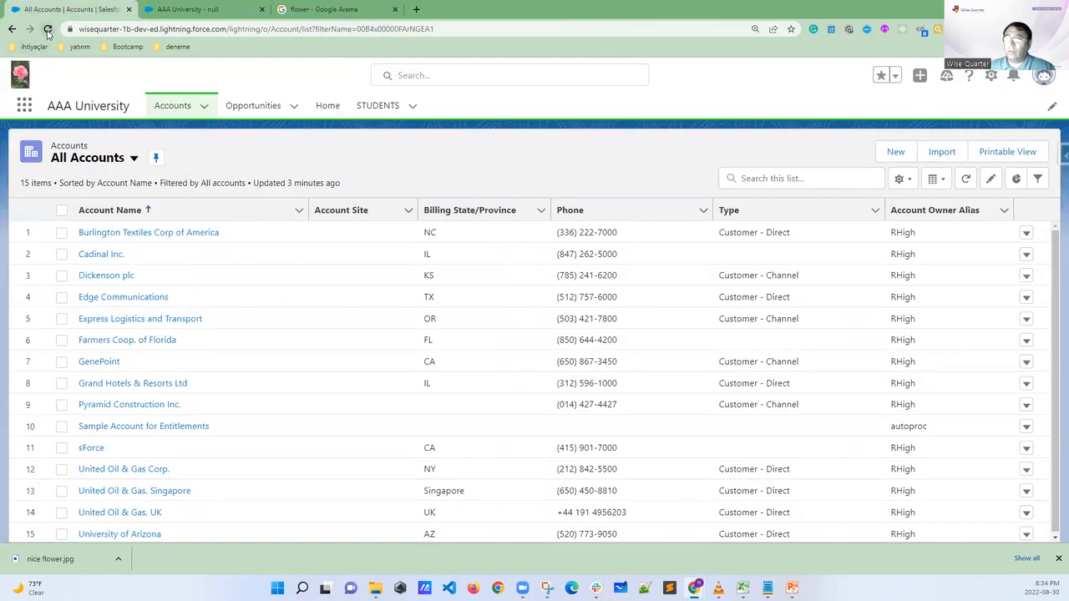
{"action": "left_click", "coordinate": [48, 29]}
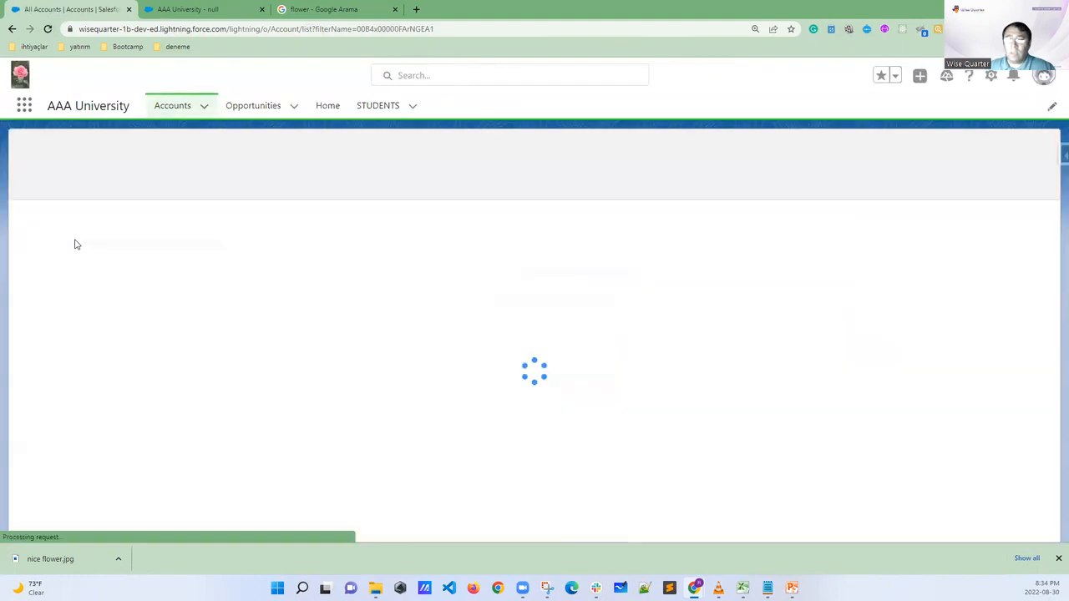
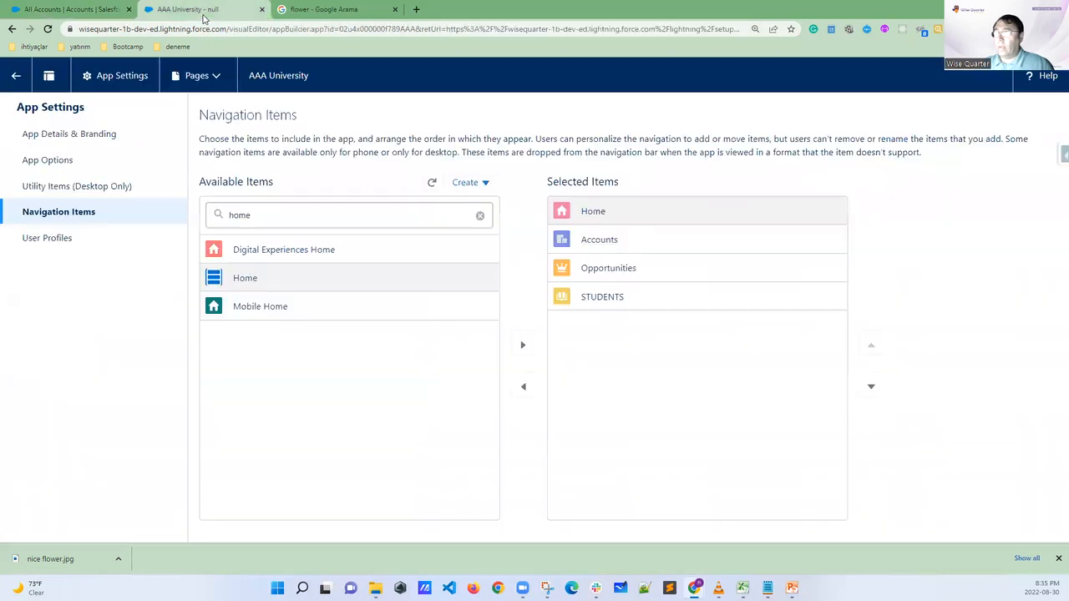
Leave the AAA University app settings and start a new custom object in Object Manager
{"action": "left_click", "coordinate": [204, 13]}
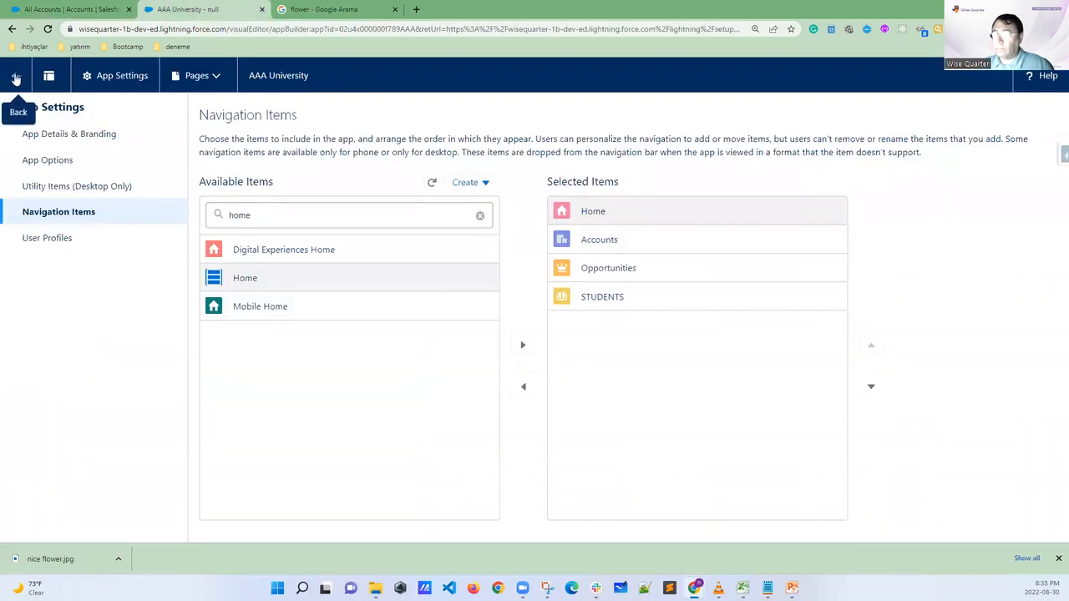
{"action": "left_click", "coordinate": [15, 76]}
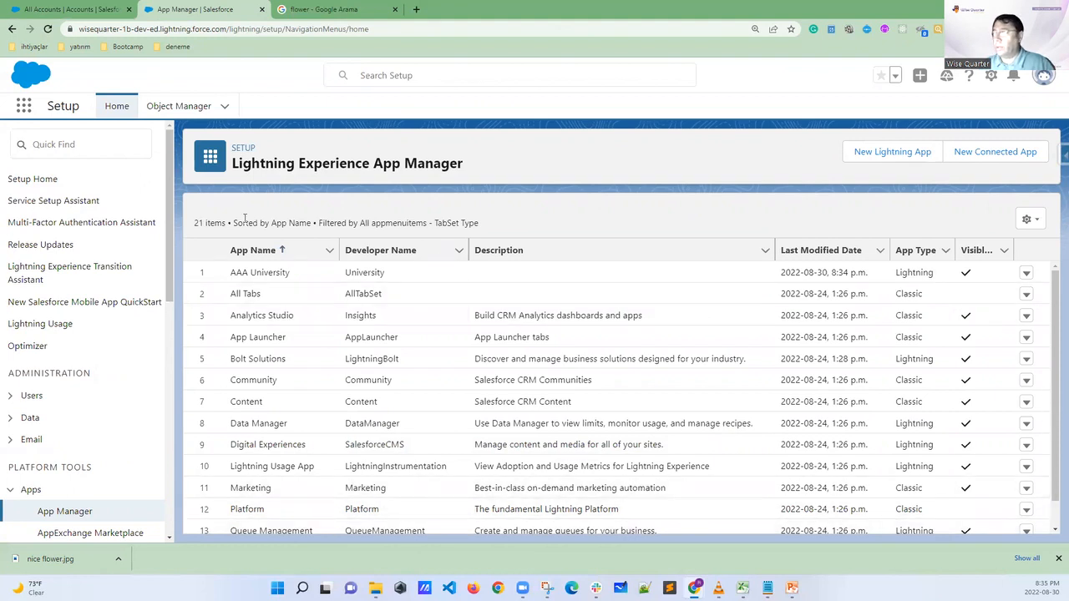
{"action": "left_click", "coordinate": [185, 109]}
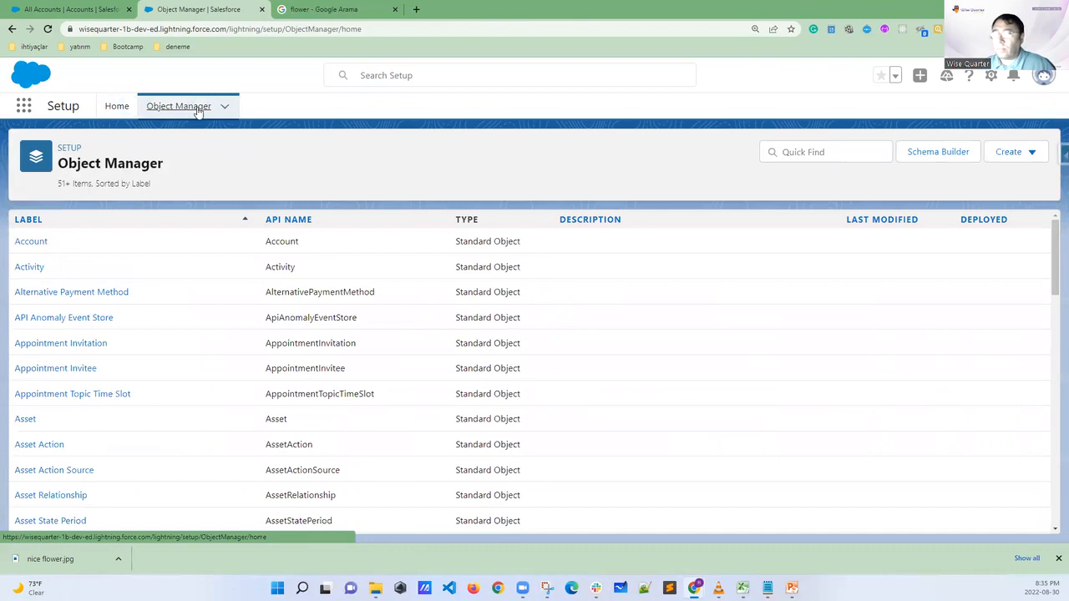
{"action": "left_click", "coordinate": [1018, 155]}
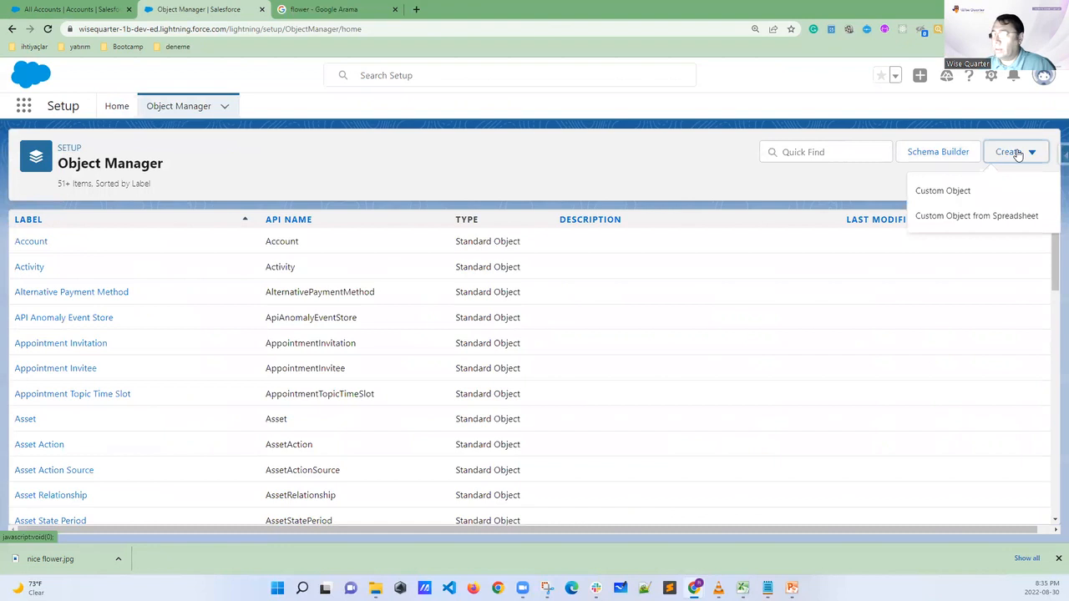
{"action": "left_click", "coordinate": [946, 194]}
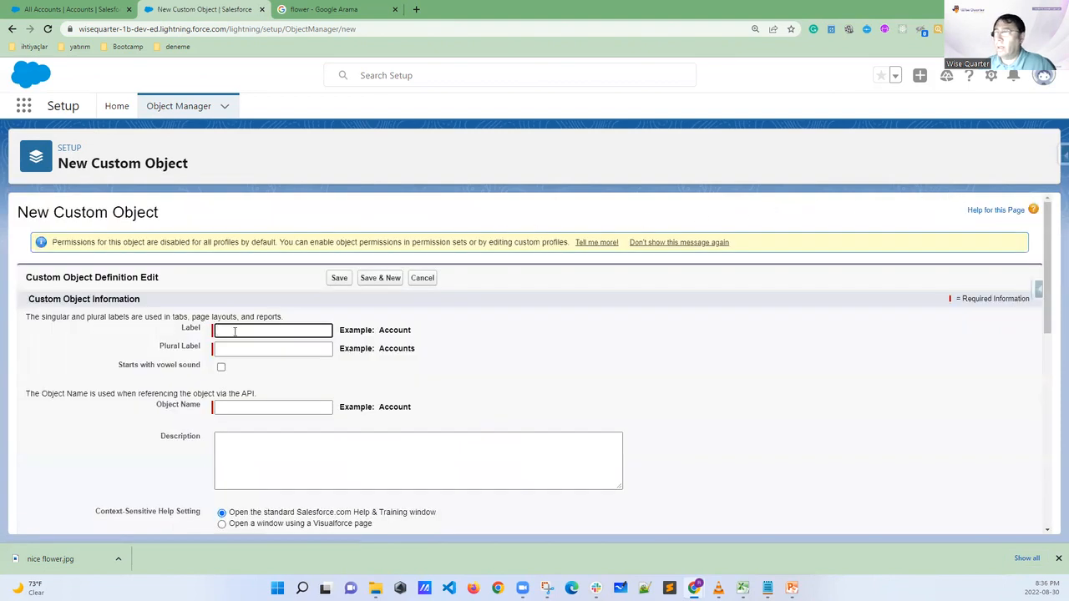
Enter Mother as the new object's label and Mothers as its plural label
{"action": "left_click", "coordinate": [221, 331]}
{"action": "type", "text": "Mot"}
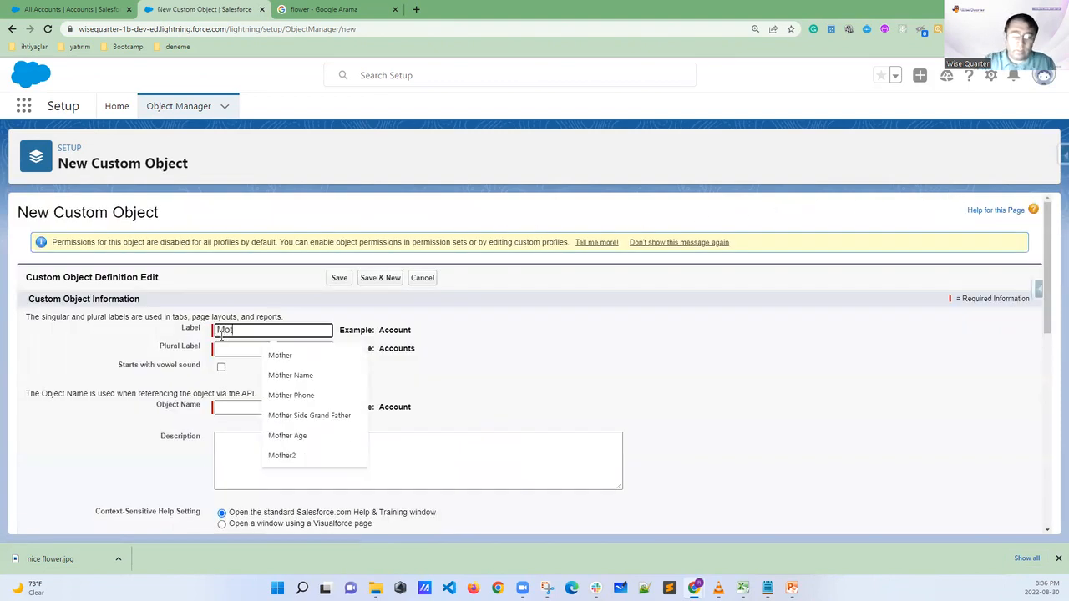
{"action": "type", "text": "her"}
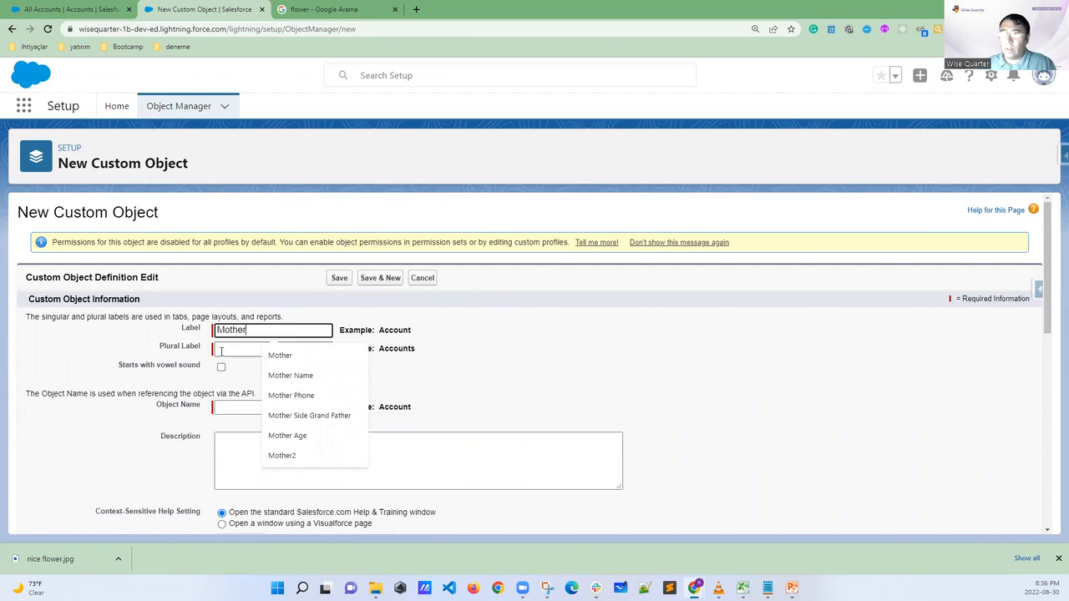
{"action": "left_click", "coordinate": [220, 351]}
{"action": "type", "text": "Mo"}
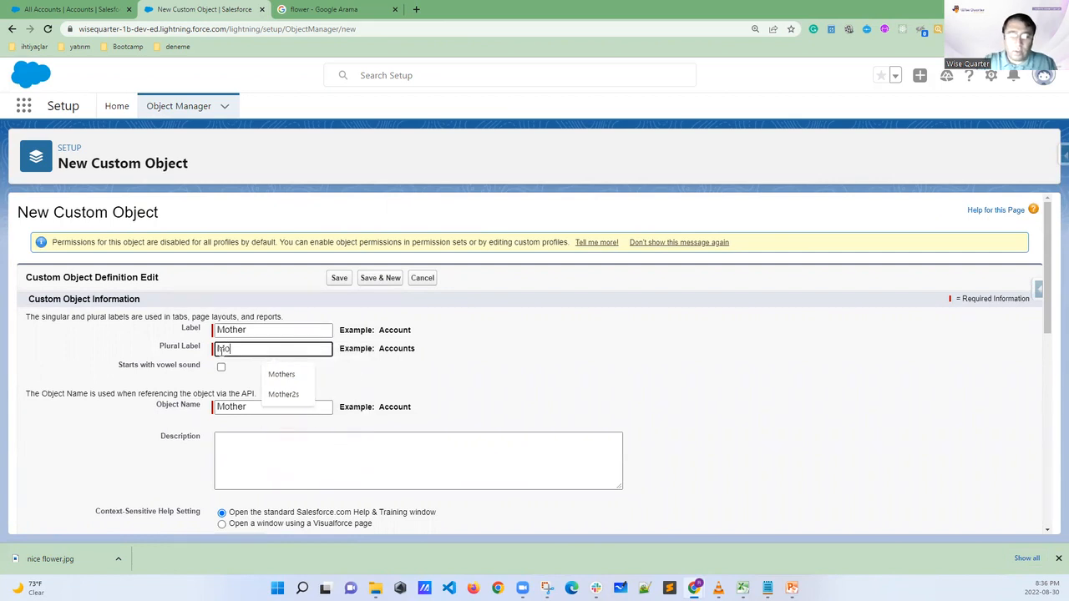
{"action": "type", "text": "thers"}
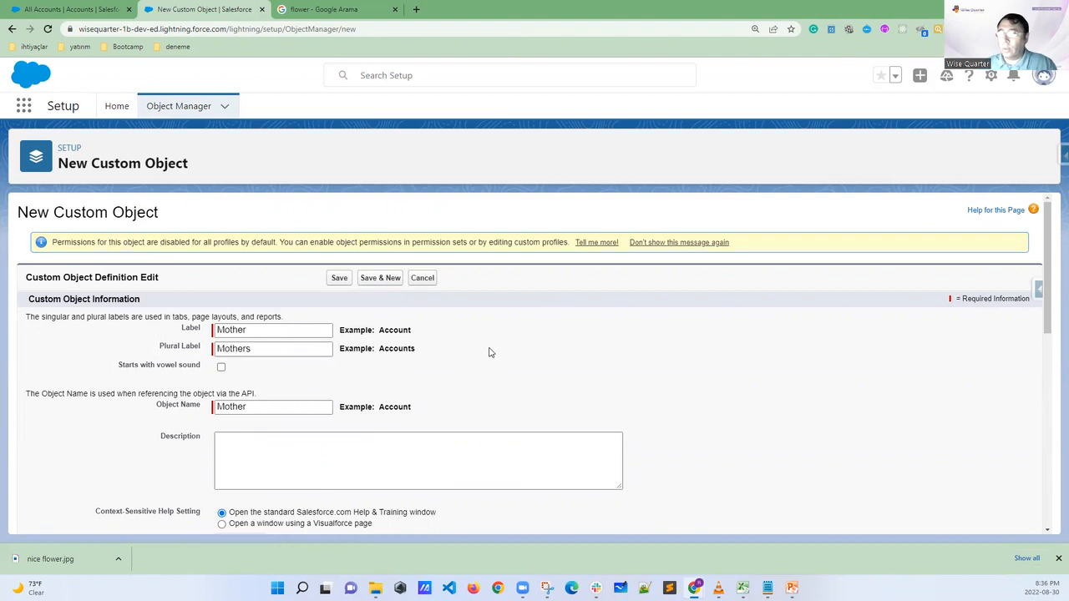
Enable the Mother object's optional features: Allow Reports, Allow Activities, Track Field History and Allow in Chatter Groups
{"action": "scroll", "coordinate": [491, 355], "scroll_direction": "down", "scroll_amount": 2}
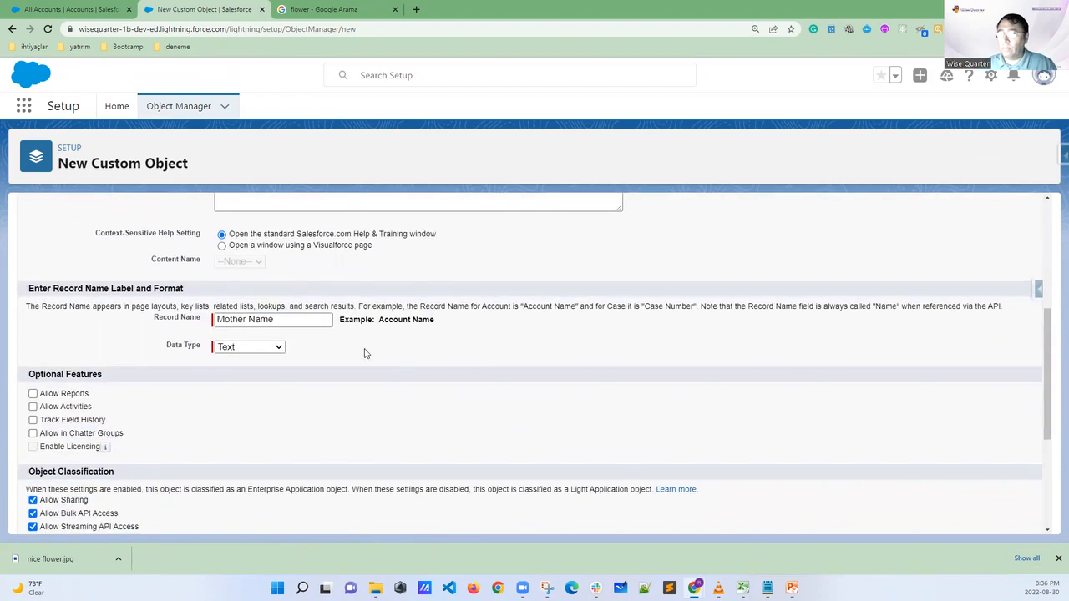
{"action": "left_click", "coordinate": [285, 321]}
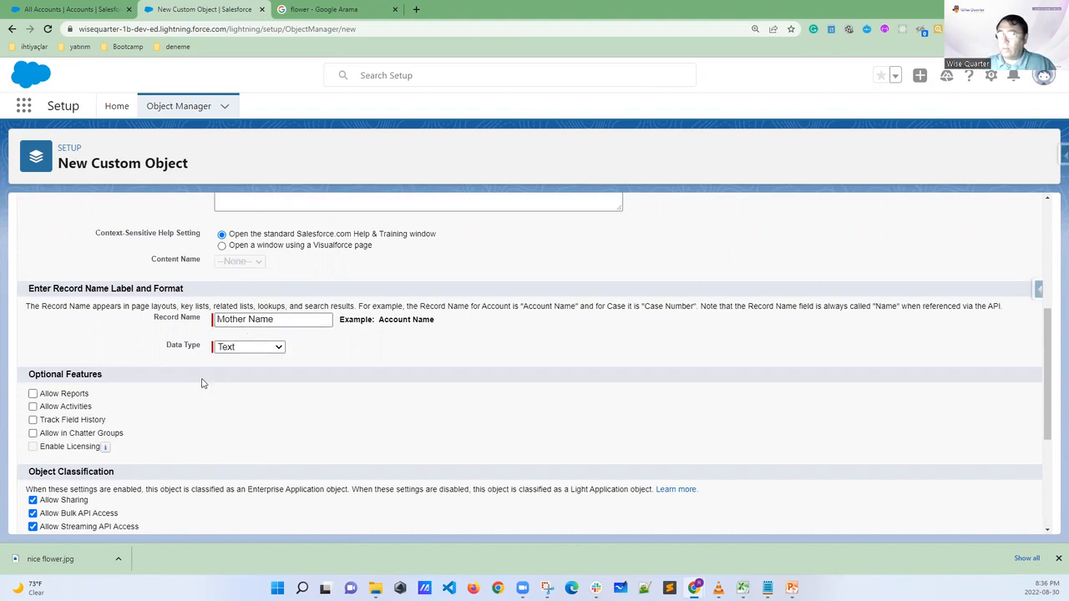
{"action": "left_click", "coordinate": [32, 394]}
{"action": "left_click", "coordinate": [33, 407]}
{"action": "left_click", "coordinate": [32, 420]}
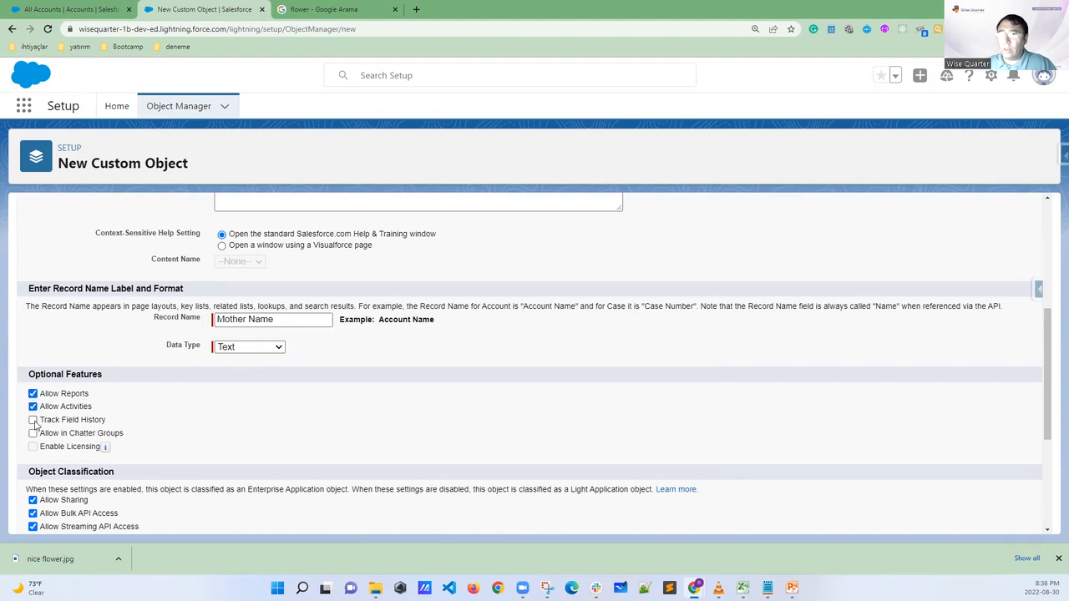
{"action": "left_click", "coordinate": [33, 433]}
{"action": "left_click", "coordinate": [33, 393]}
{"action": "left_click", "coordinate": [32, 406]}
{"action": "left_click", "coordinate": [32, 420]}
{"action": "left_click", "coordinate": [33, 433]}
{"action": "left_click", "coordinate": [33, 420]}
{"action": "left_click", "coordinate": [33, 407]}
{"action": "left_click", "coordinate": [32, 393]}
{"action": "left_click", "coordinate": [33, 433]}
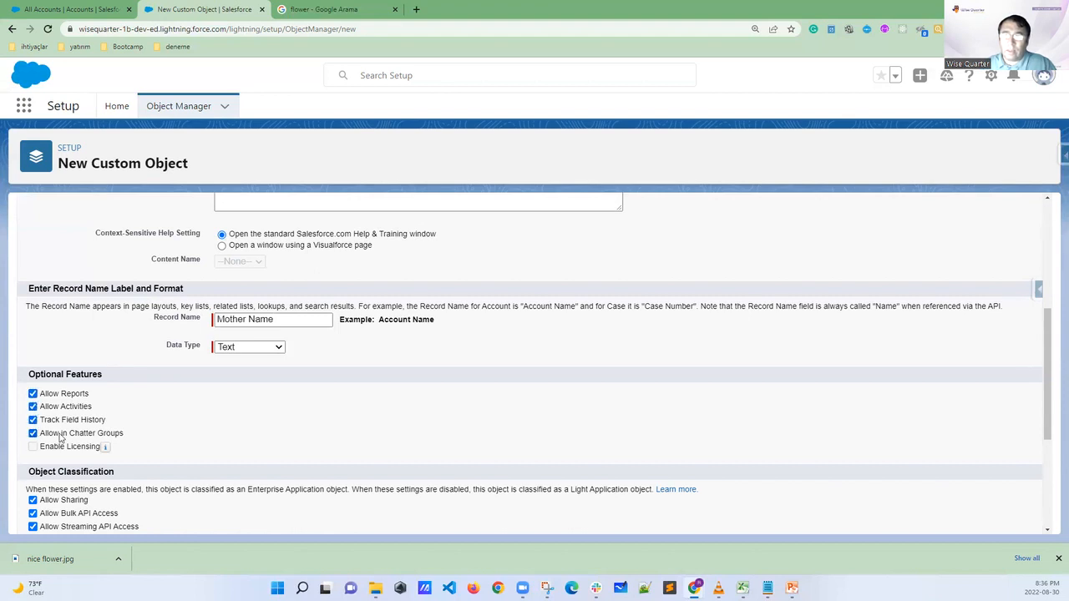
Allow search for the Mother object, have the New Custom Tab Wizard launch after saving, and save the object
{"action": "scroll", "coordinate": [188, 425], "scroll_direction": "down", "scroll_amount": 3}
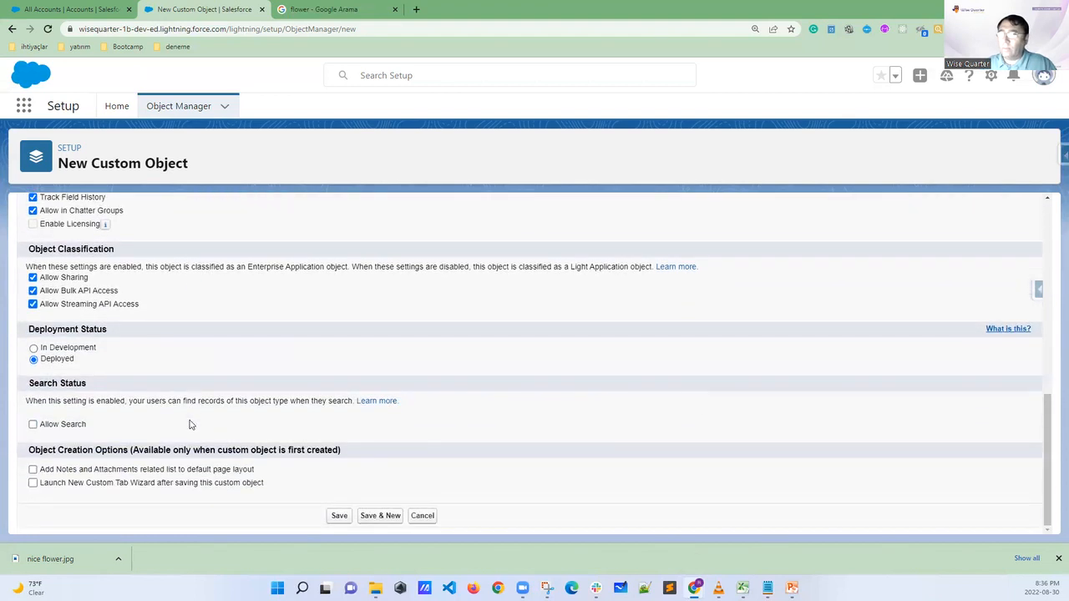
{"action": "left_click_drag", "start_coordinate": [46, 359], "coordinate": [84, 364]}
{"action": "left_click", "coordinate": [198, 370]}
{"action": "left_click", "coordinate": [34, 425]}
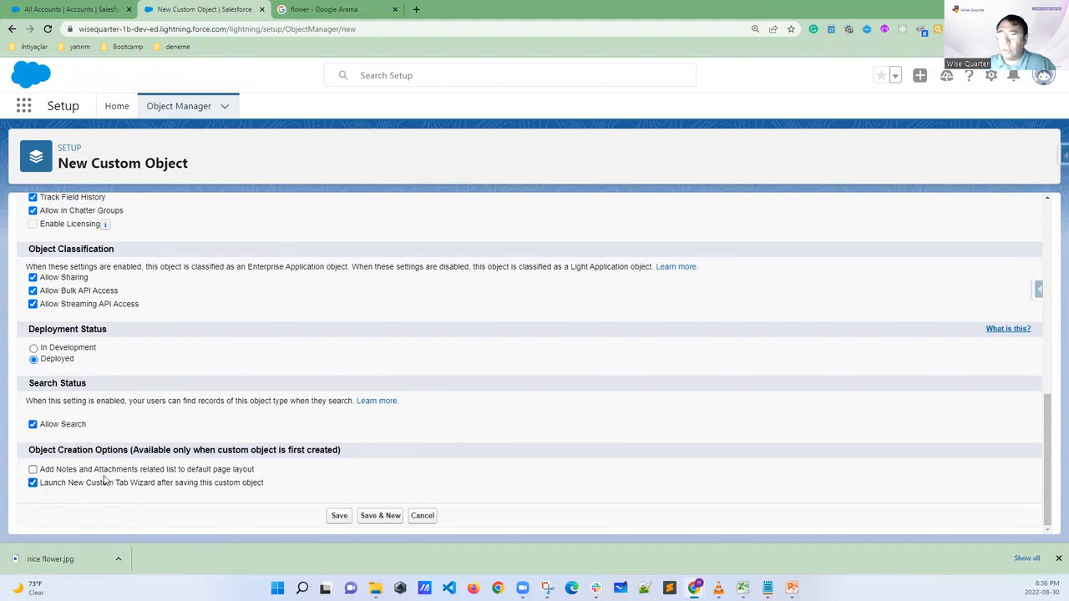
{"action": "left_click_drag", "start_coordinate": [116, 489], "coordinate": [141, 491]}
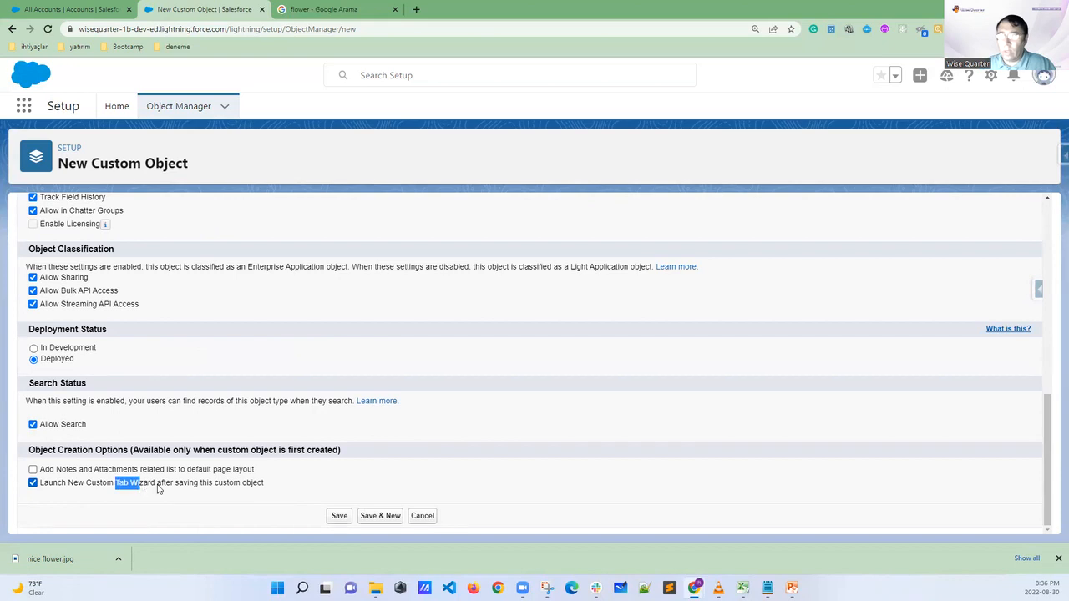
{"action": "left_click", "coordinate": [333, 518]}
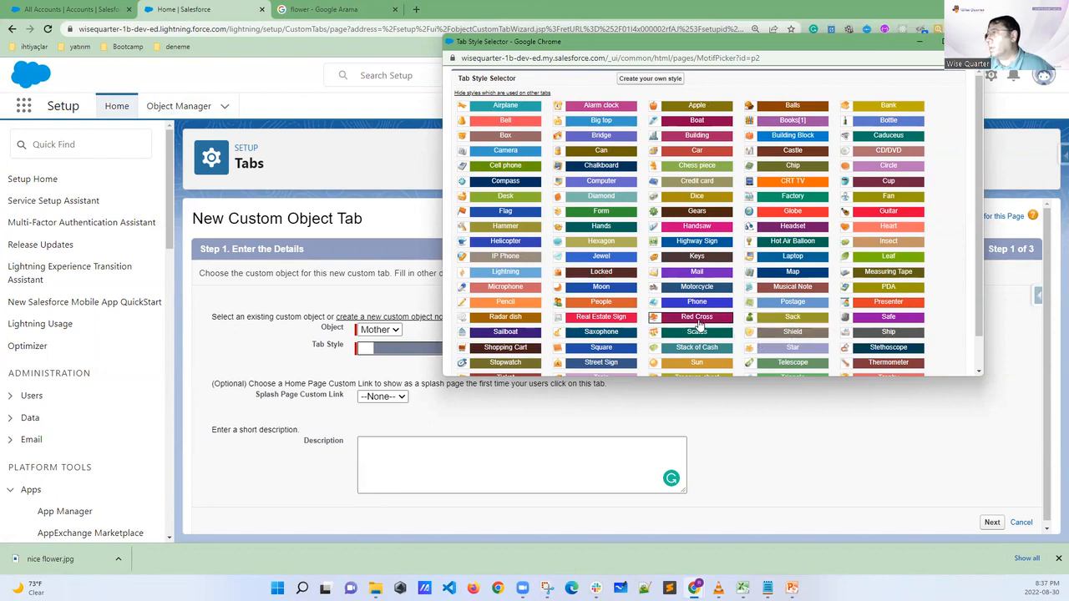
Choose the Airplane tab style for the Mother object's tab and continue to the profile settings
{"action": "left_click", "coordinate": [505, 106]}
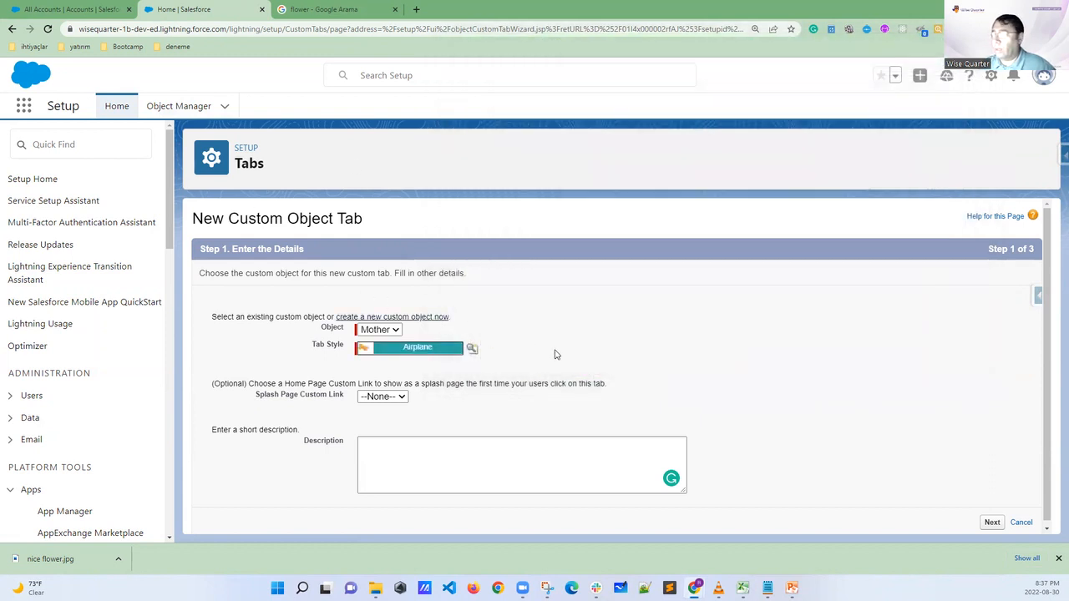
{"action": "scroll", "coordinate": [558, 355], "scroll_direction": "down", "scroll_amount": 1}
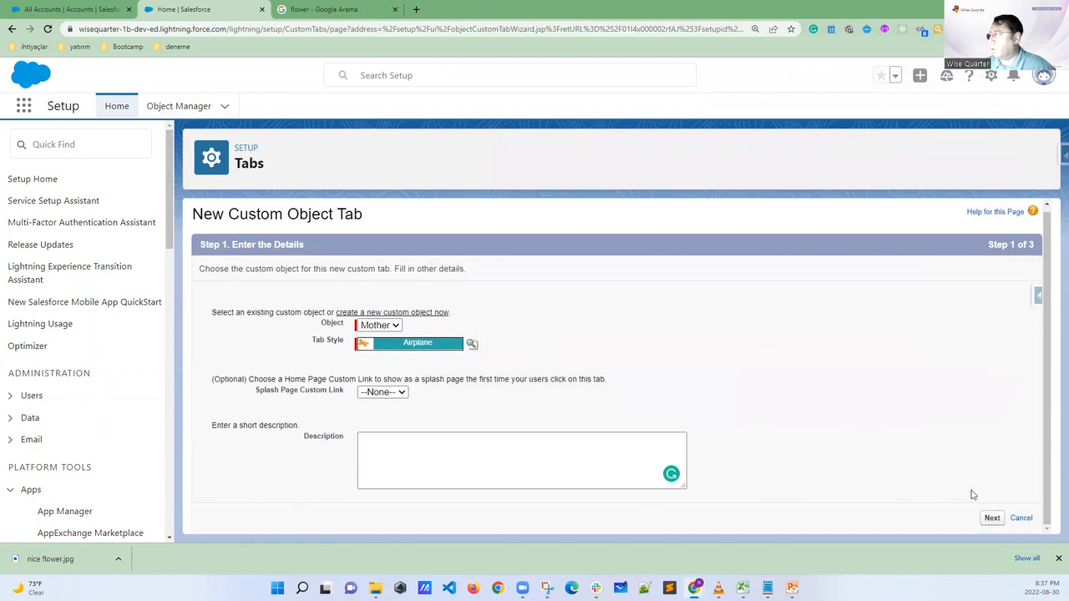
{"action": "left_click", "coordinate": [991, 518]}
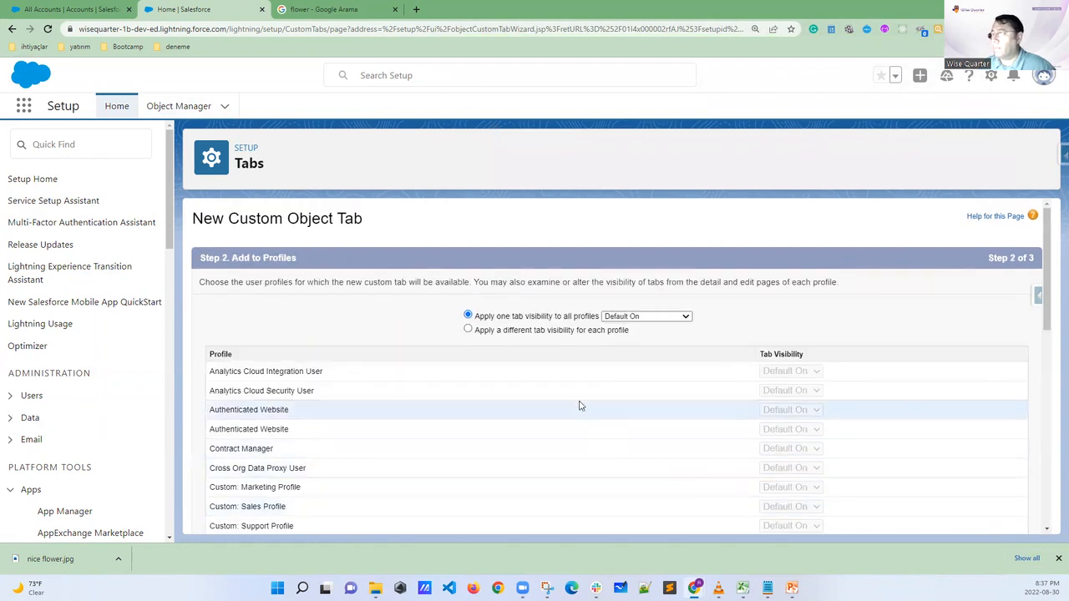
Review the profile list, keep the tab visibility Default On for all profiles, and continue to the custom app settings
{"action": "scroll", "coordinate": [550, 380], "scroll_direction": "down", "scroll_amount": 1}
{"action": "scroll", "coordinate": [501, 351], "scroll_direction": "down", "scroll_amount": 2}
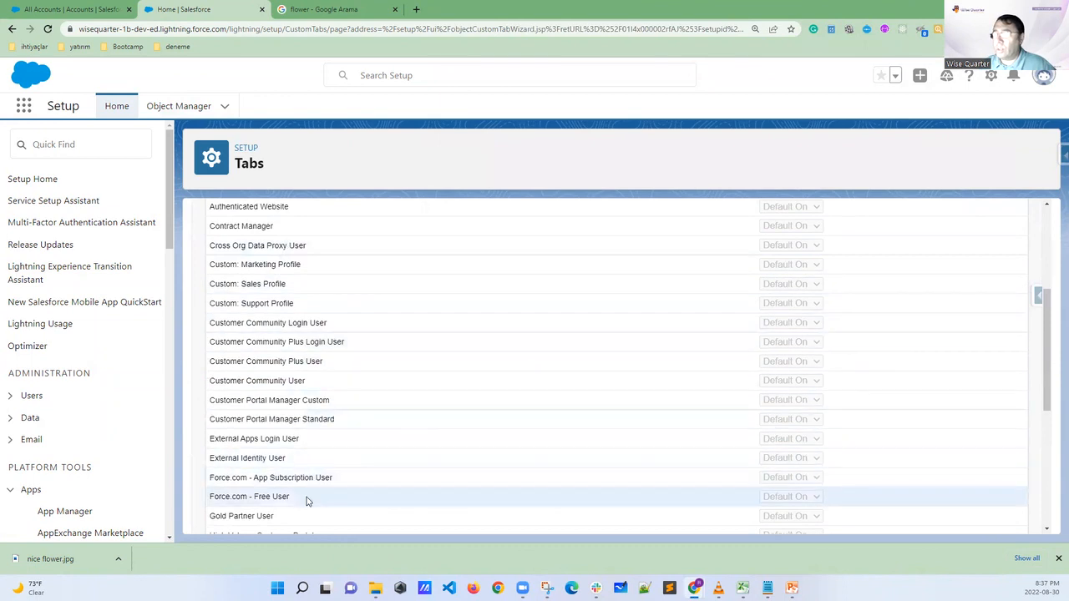
{"action": "scroll", "coordinate": [305, 505], "scroll_direction": "down", "scroll_amount": 1}
{"action": "scroll", "coordinate": [302, 516], "scroll_direction": "down", "scroll_amount": 2}
{"action": "scroll", "coordinate": [310, 417], "scroll_direction": "up", "scroll_amount": 6}
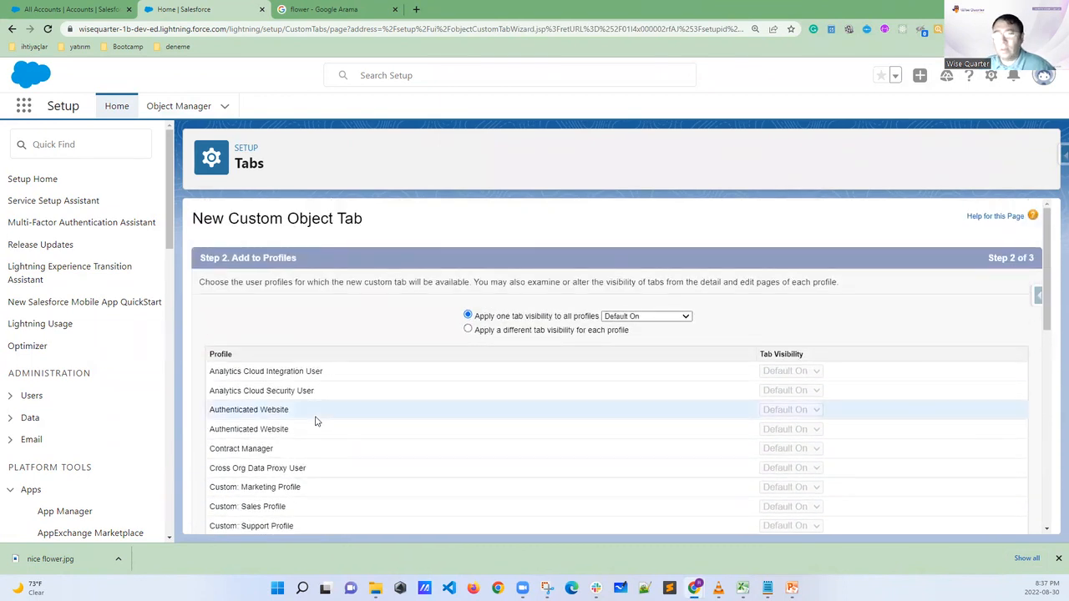
{"action": "scroll", "coordinate": [646, 348], "scroll_direction": "down", "scroll_amount": 4}
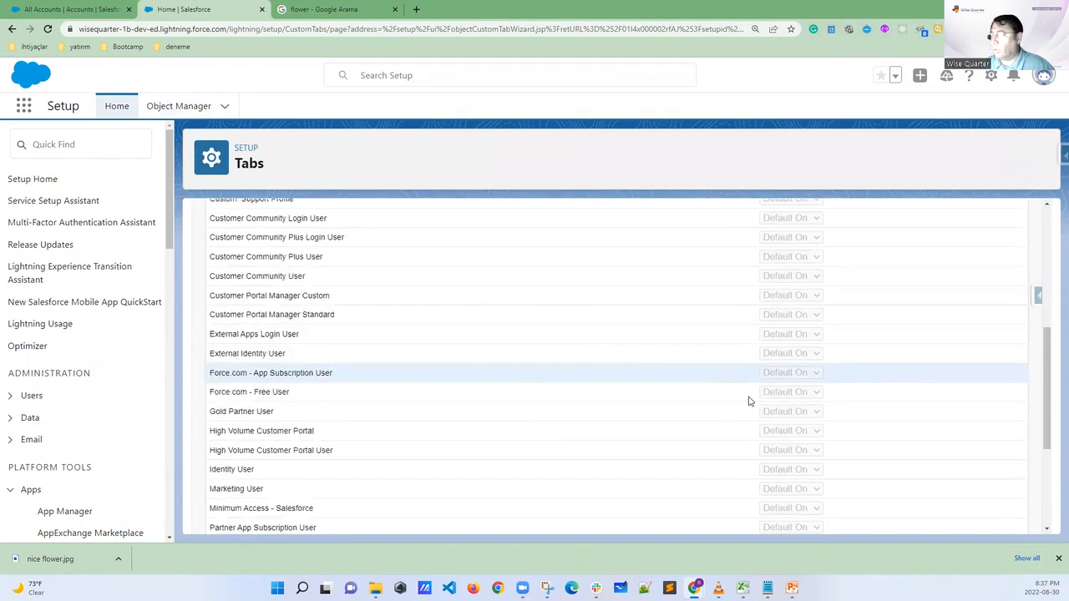
{"action": "scroll", "coordinate": [738, 395], "scroll_direction": "down", "scroll_amount": 3}
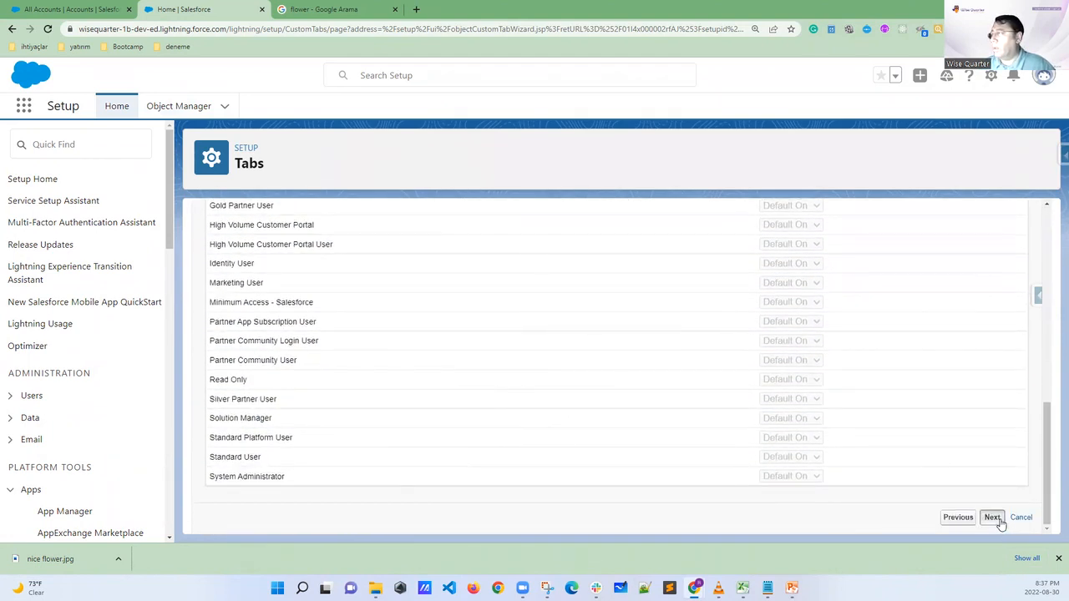
{"action": "left_click", "coordinate": [992, 518]}
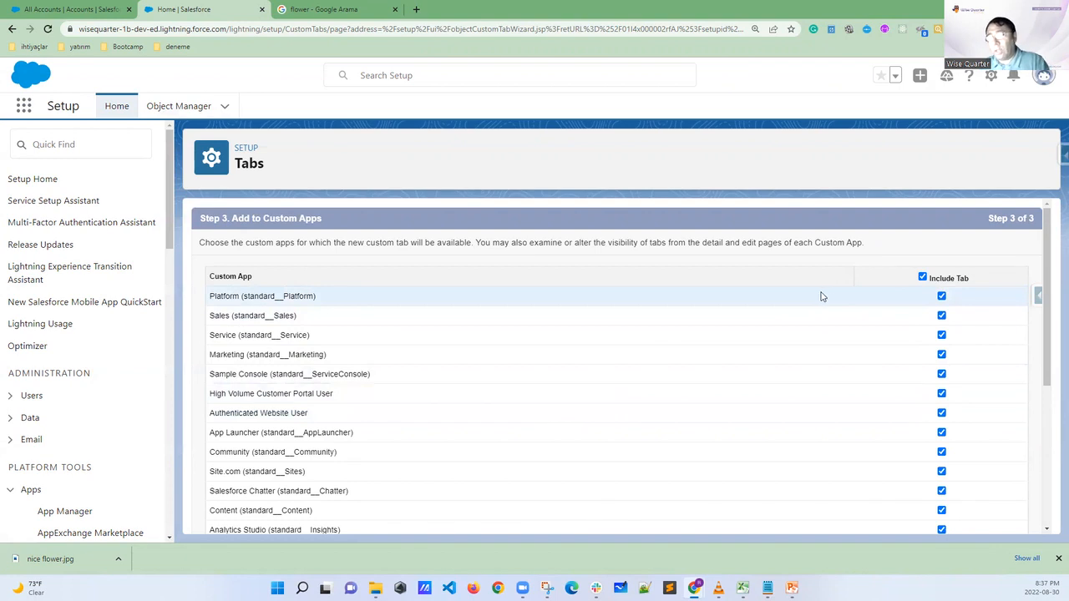
Exclude the new tab from all custom apps, include it only in AAA University, and save it
{"action": "left_click", "coordinate": [922, 279]}
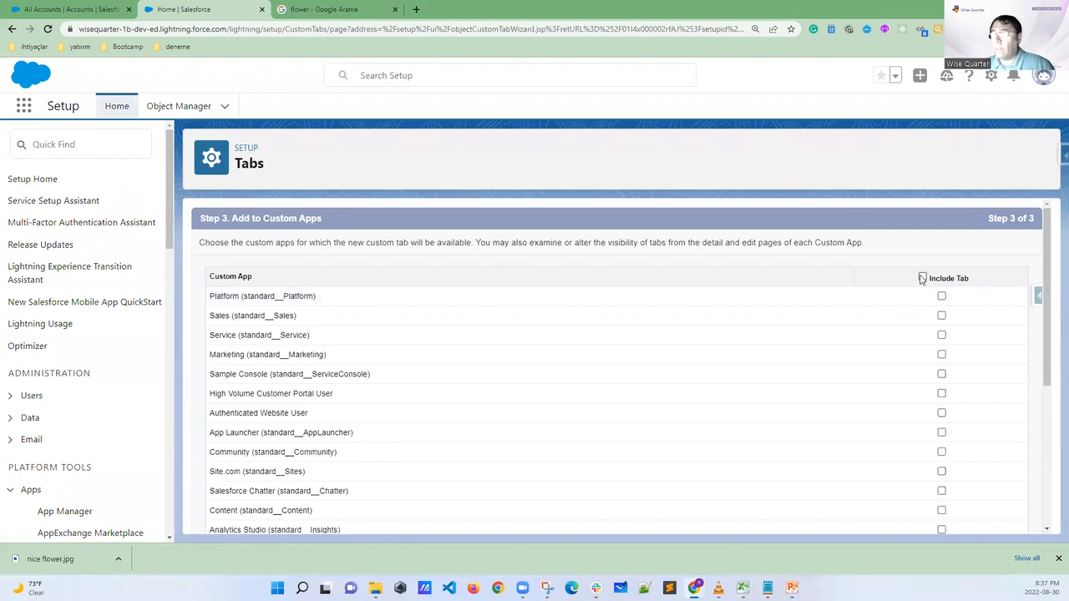
{"action": "scroll", "coordinate": [922, 278], "scroll_direction": "down", "scroll_amount": 3}
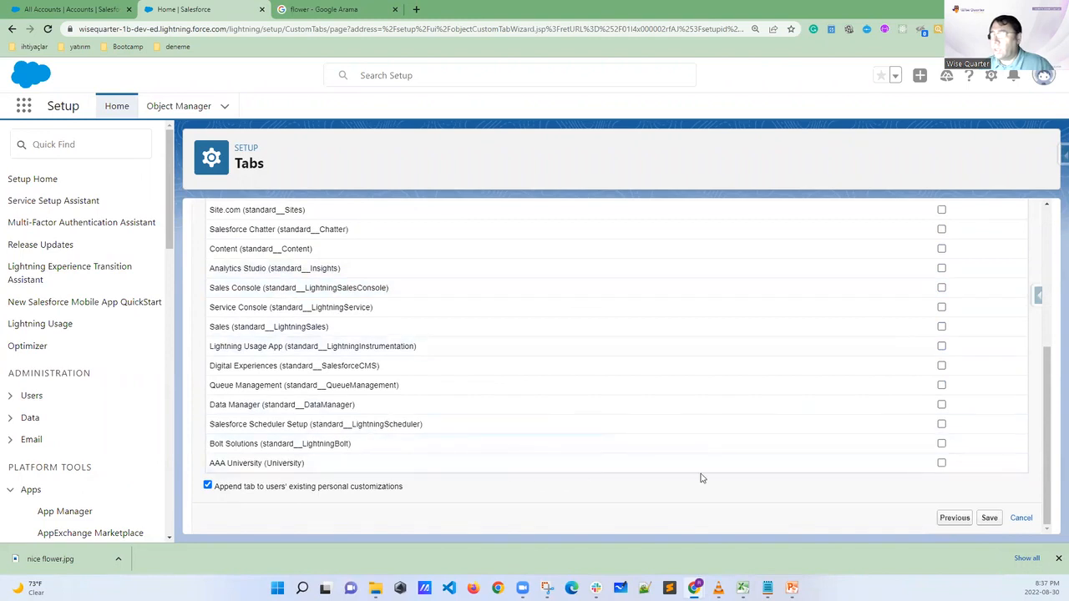
{"action": "left_click", "coordinate": [941, 463]}
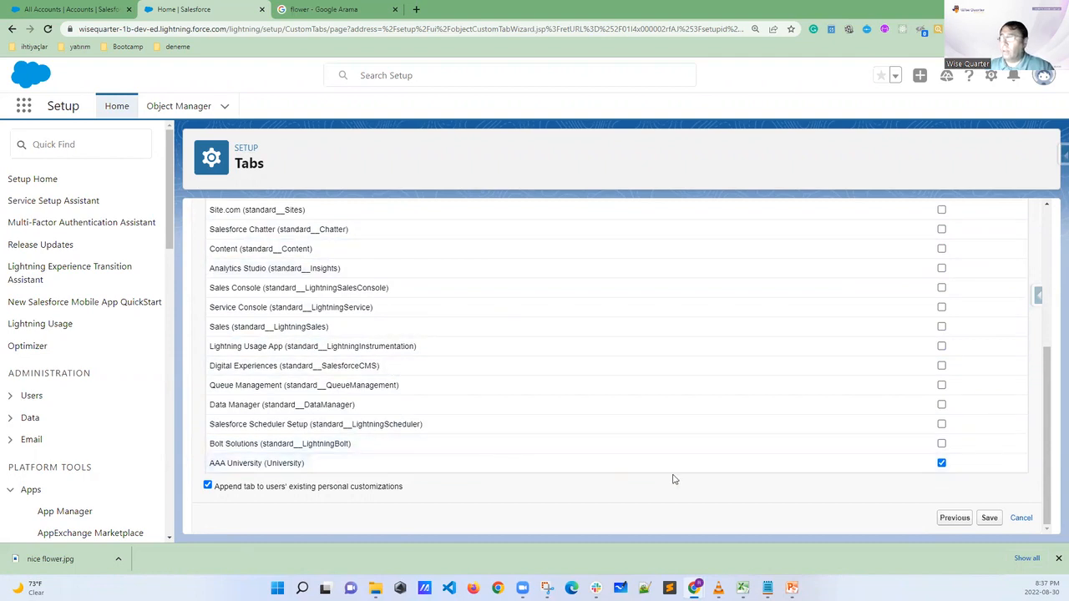
{"action": "left_click", "coordinate": [988, 518]}
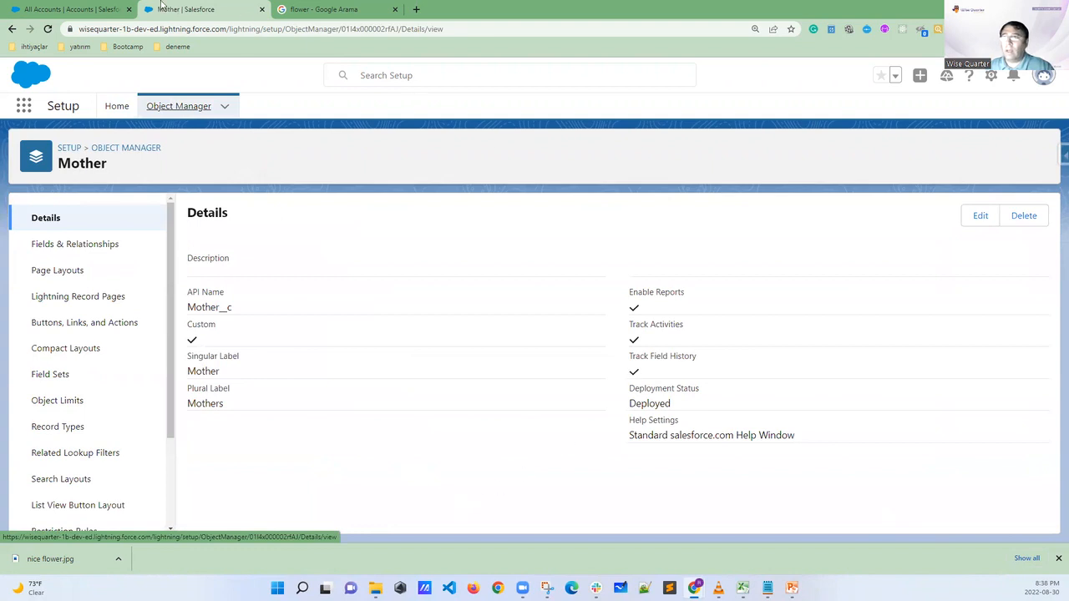
Return to the AAA University app's Accounts page and reload it to check for the Mothers tab
{"action": "left_click", "coordinate": [93, 9]}
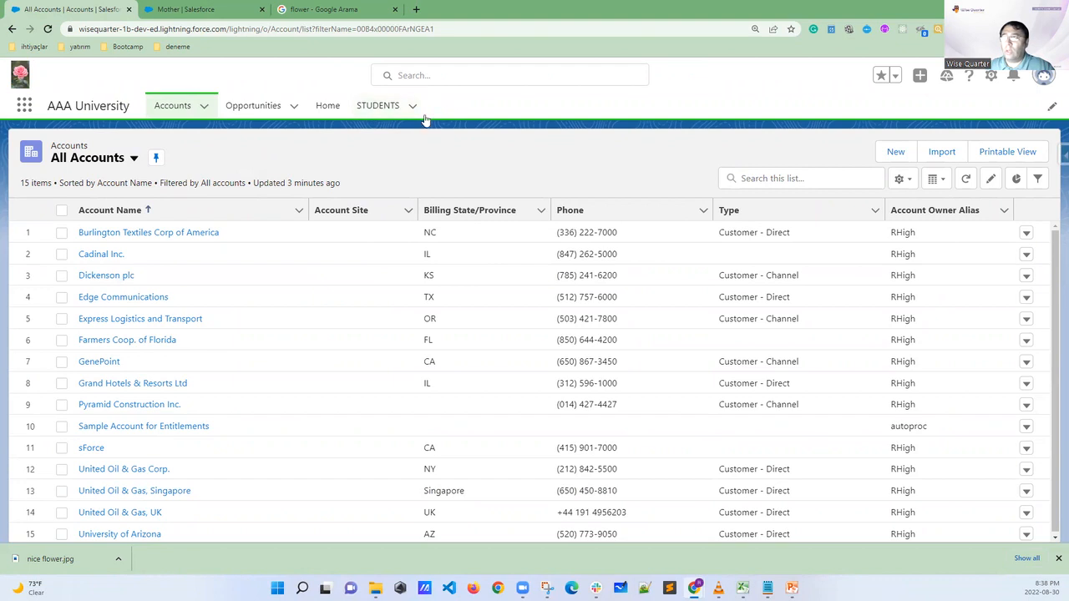
{"action": "left_click", "coordinate": [48, 29]}
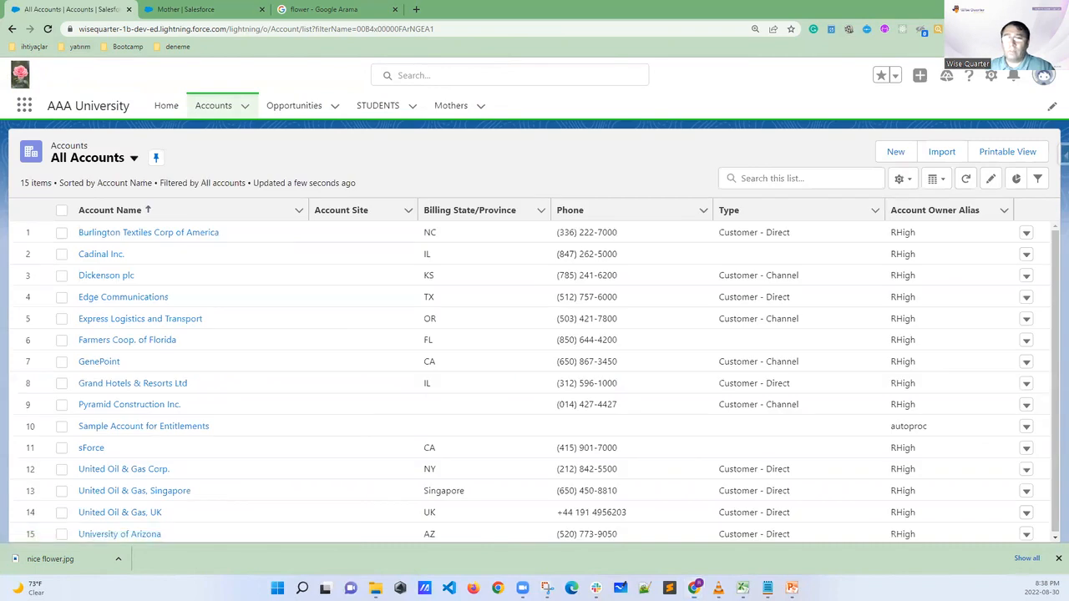
{"action": "mouse_move", "coordinate": [470, 98]}
{"action": "left_mouse_down"}
{"action": "mouse_move", "coordinate": [429, 109]}
{"action": "mouse_move", "coordinate": [482, 102]}
{"action": "left_mouse_up"}
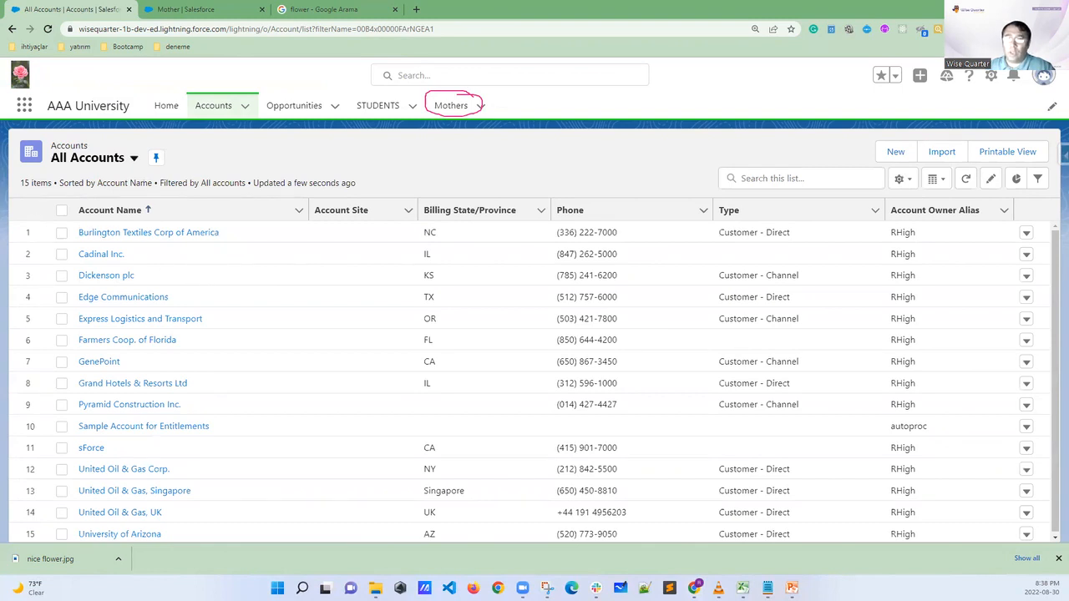
{"action": "key", "text": "Escape"}
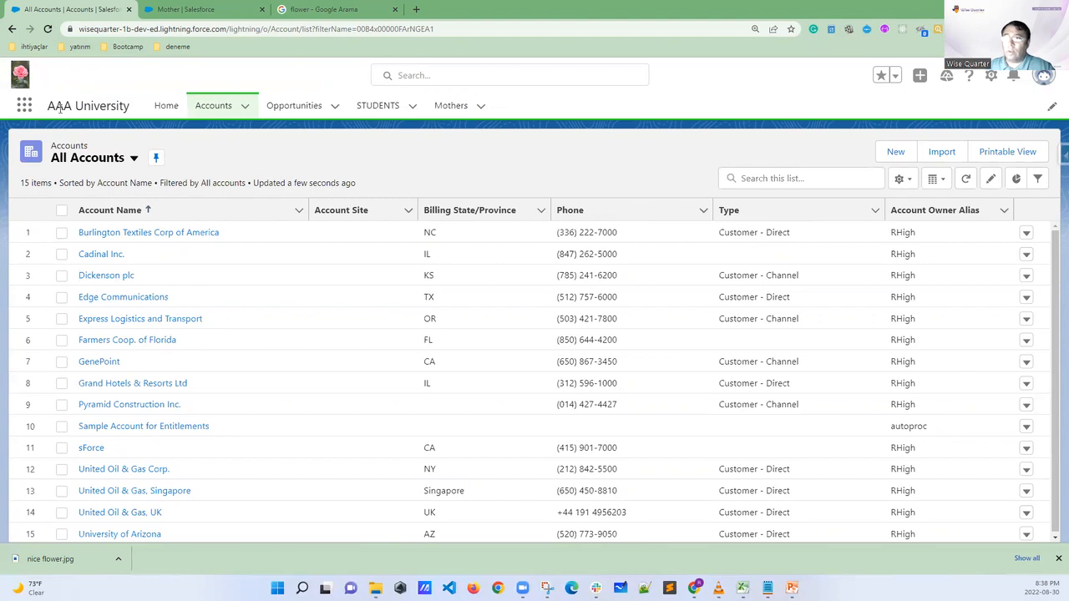
Open the Sales app and view its additional navigation items for the custom object tabs
{"action": "left_click", "coordinate": [24, 105]}
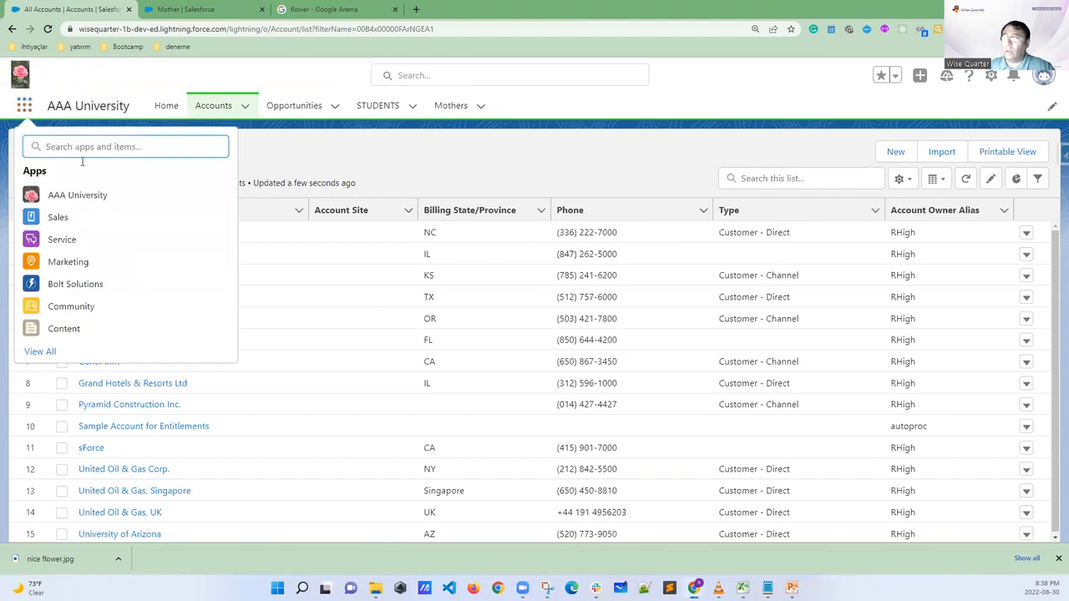
{"action": "left_click", "coordinate": [58, 219]}
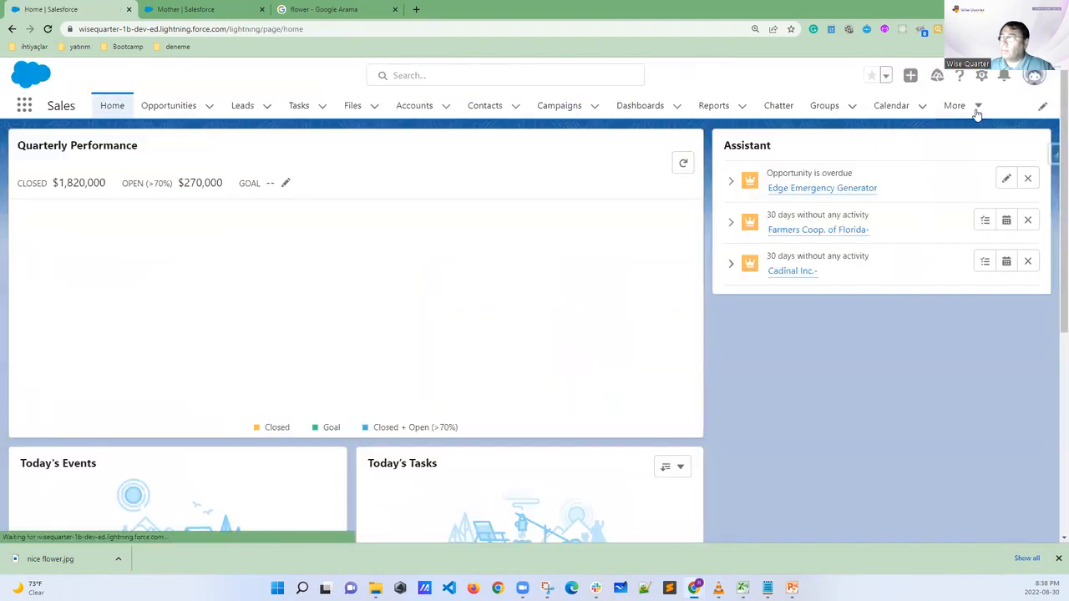
{"action": "left_click", "coordinate": [975, 105]}
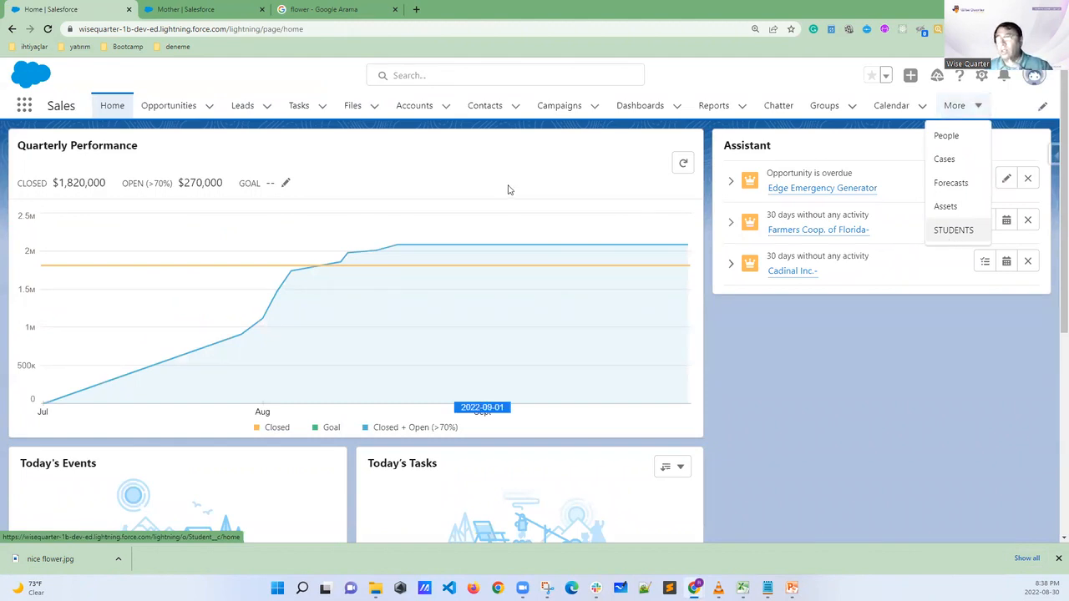
Return to the AAA University app and open the Mothers list
{"action": "left_click", "coordinate": [24, 105]}
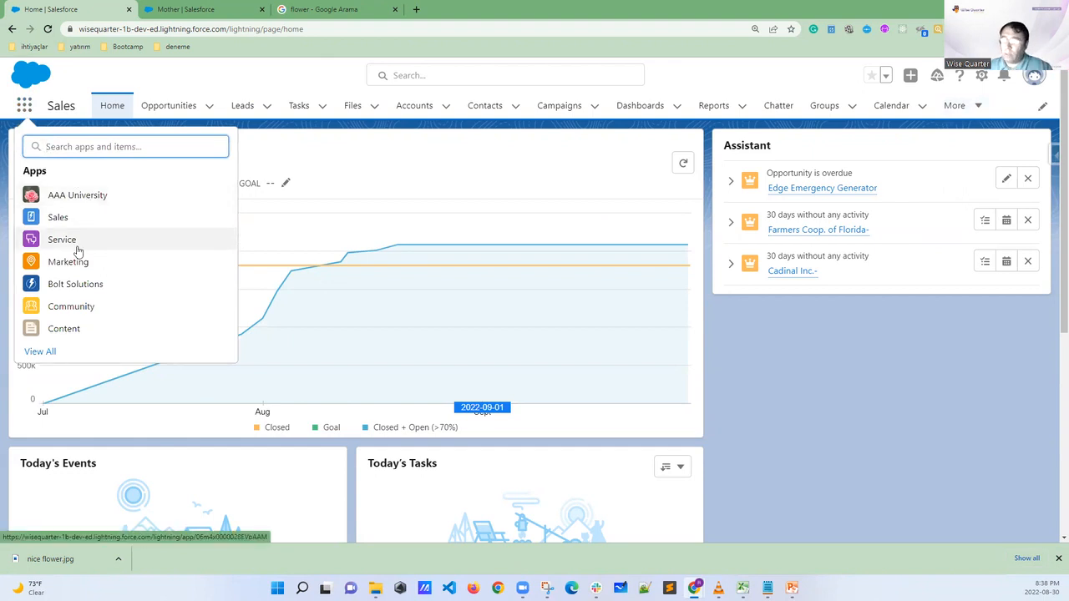
{"action": "left_click", "coordinate": [90, 195]}
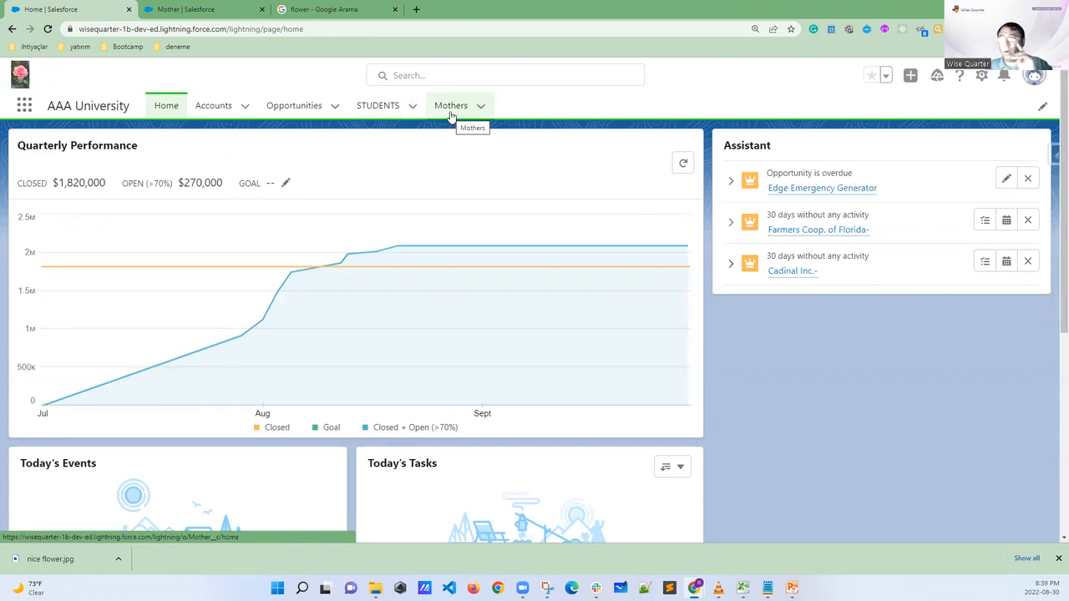
{"action": "left_click", "coordinate": [451, 109]}
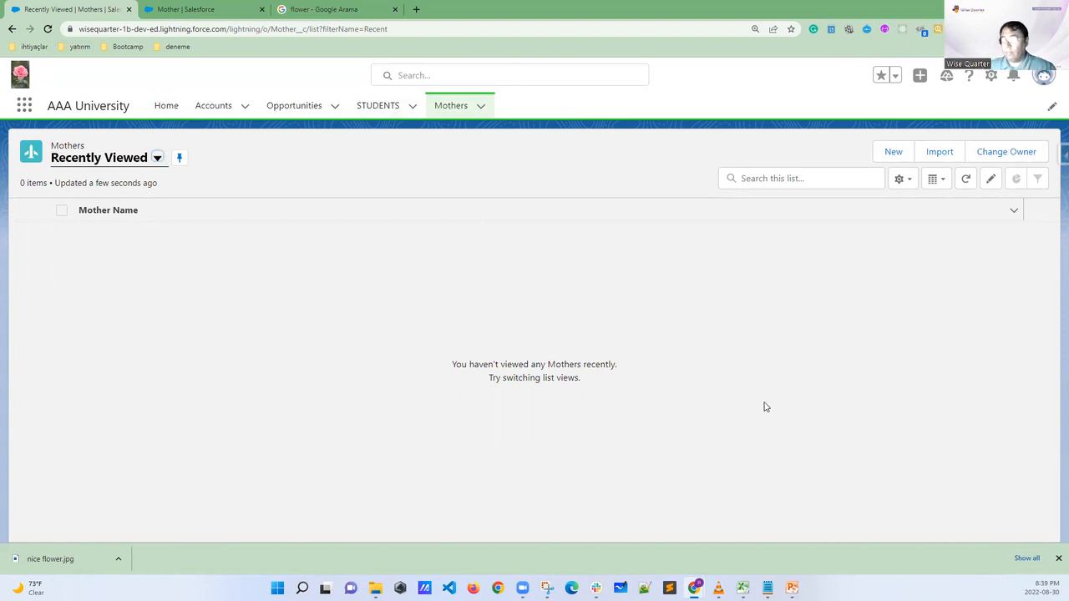
Switch to the data models presentation in PowerPoint and show slide 7, "What is an Object in Salesforce?"
{"action": "left_click", "coordinate": [791, 588]}
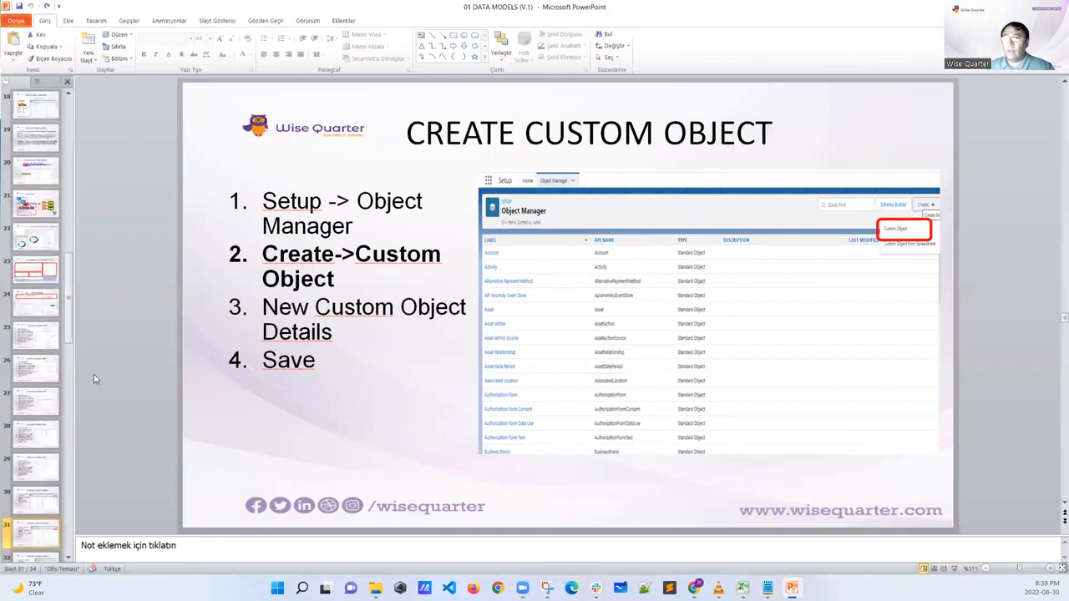
{"action": "scroll", "coordinate": [38, 189], "scroll_direction": "up", "scroll_amount": 2}
{"action": "scroll", "coordinate": [37, 188], "scroll_direction": "up", "scroll_amount": 8}
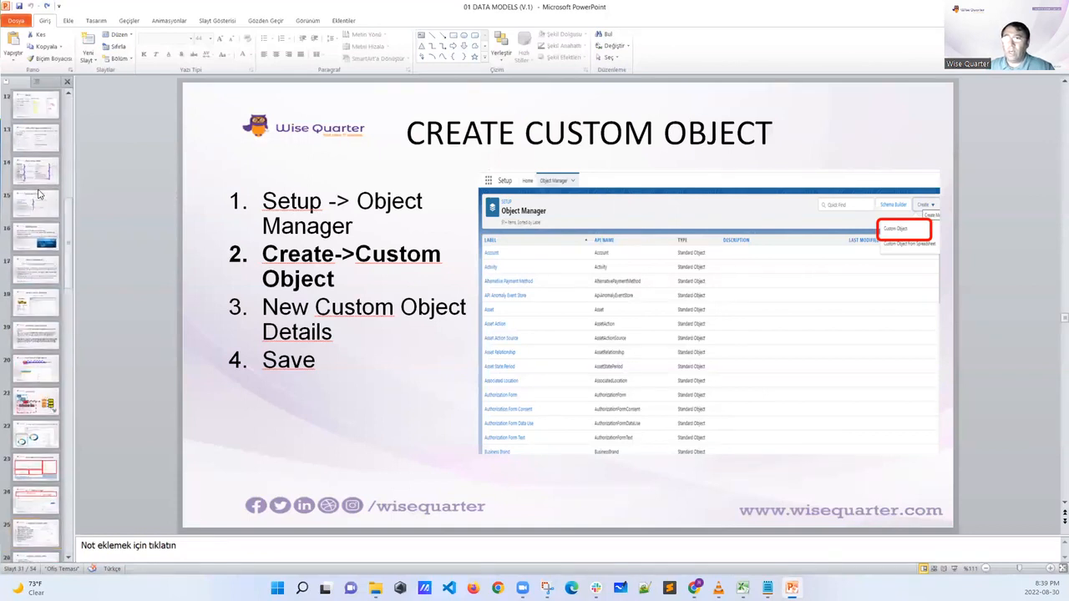
{"action": "left_click", "coordinate": [47, 184]}
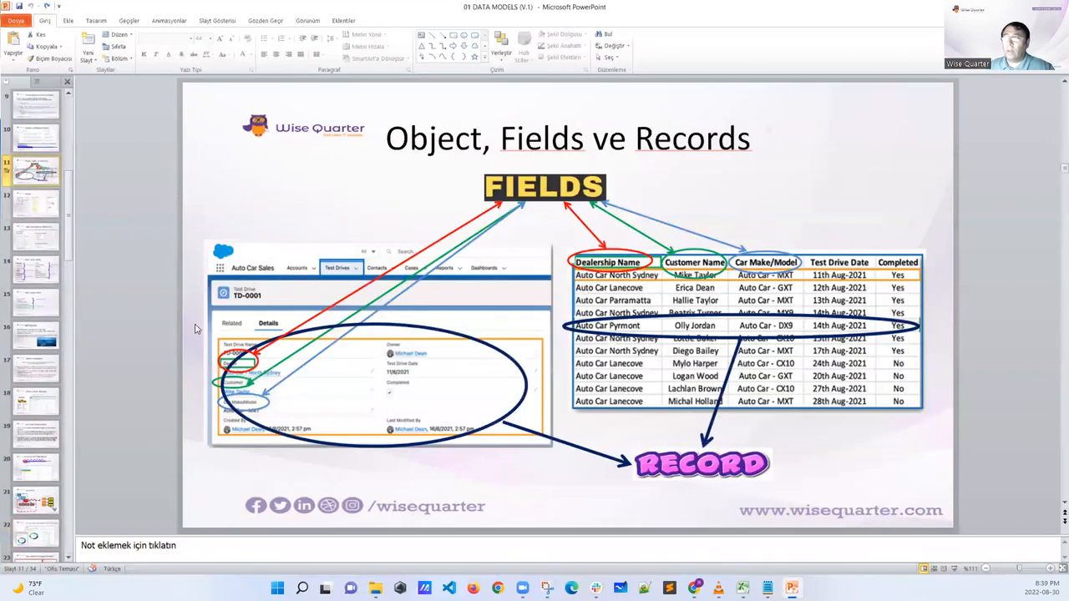
{"action": "scroll", "coordinate": [232, 322], "scroll_direction": "up", "scroll_amount": 2}
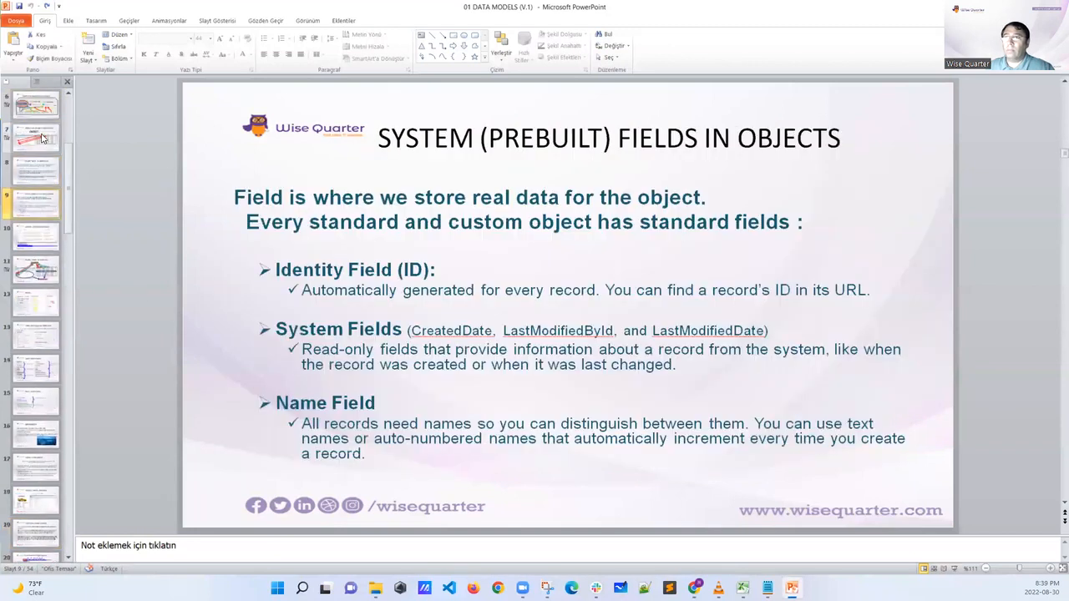
{"action": "left_click", "coordinate": [45, 137]}
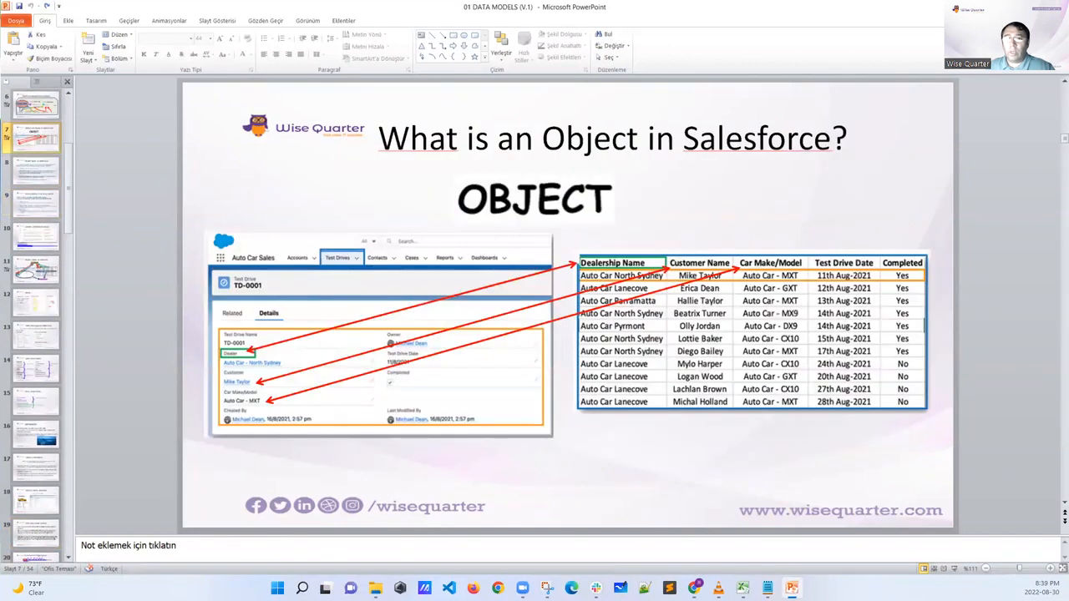
Circle OBJECT and tick the Dealership Name, Customer Name, Car Make/Model and Test Drive Date headers in ink, and clear the marks
{"action": "mouse_move", "coordinate": [613, 185]}
{"action": "left_mouse_down"}
{"action": "mouse_move", "coordinate": [473, 177]}
{"action": "mouse_move", "coordinate": [544, 228]}
{"action": "mouse_move", "coordinate": [612, 176]}
{"action": "left_mouse_up"}
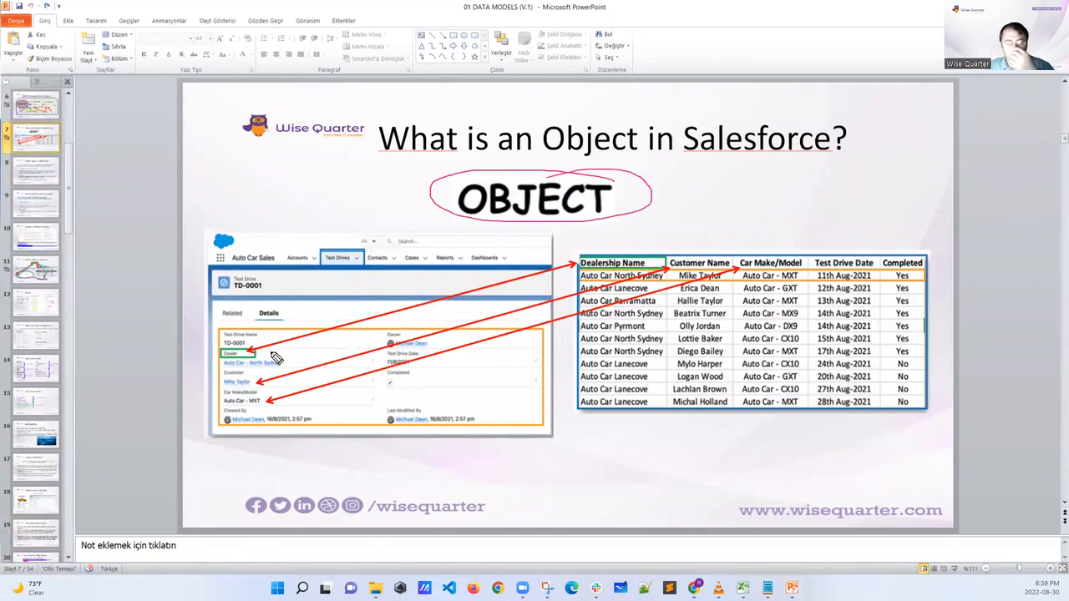
{"action": "left_click_drag", "start_coordinate": [631, 255], "coordinate": [864, 238]}
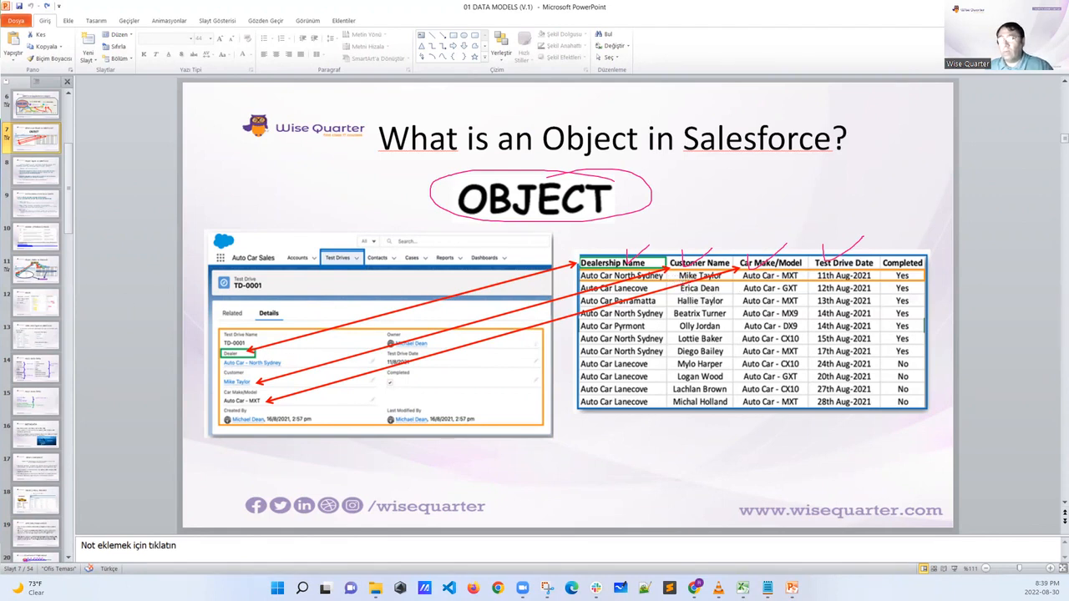
{"action": "key", "text": "Escape"}
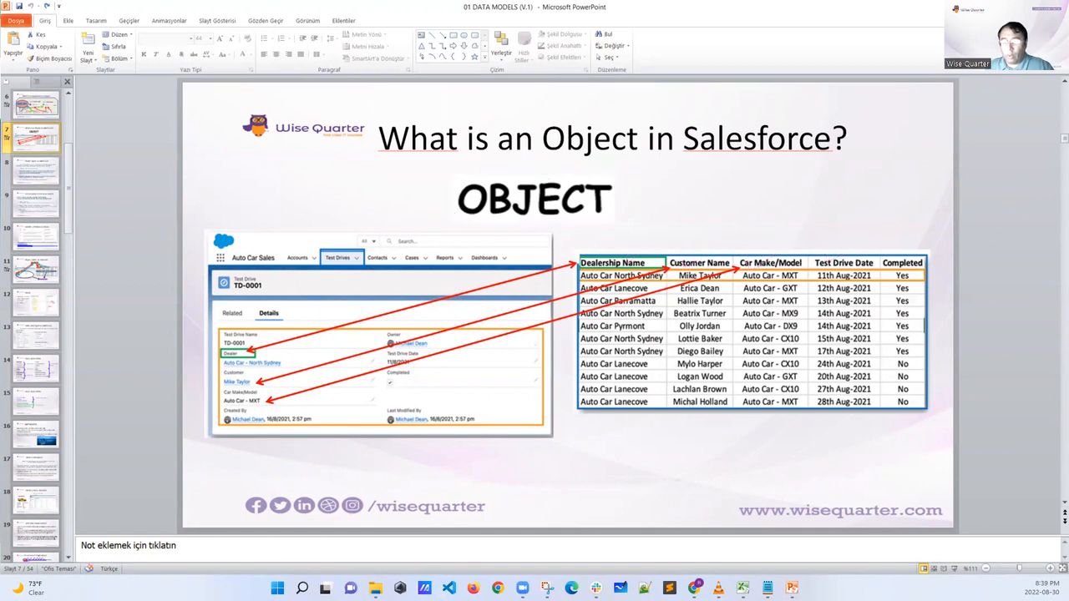
Switch to the School app workbook in Excel and ink a mark under each red system field on the Student sheet
{"action": "left_click", "coordinate": [743, 588]}
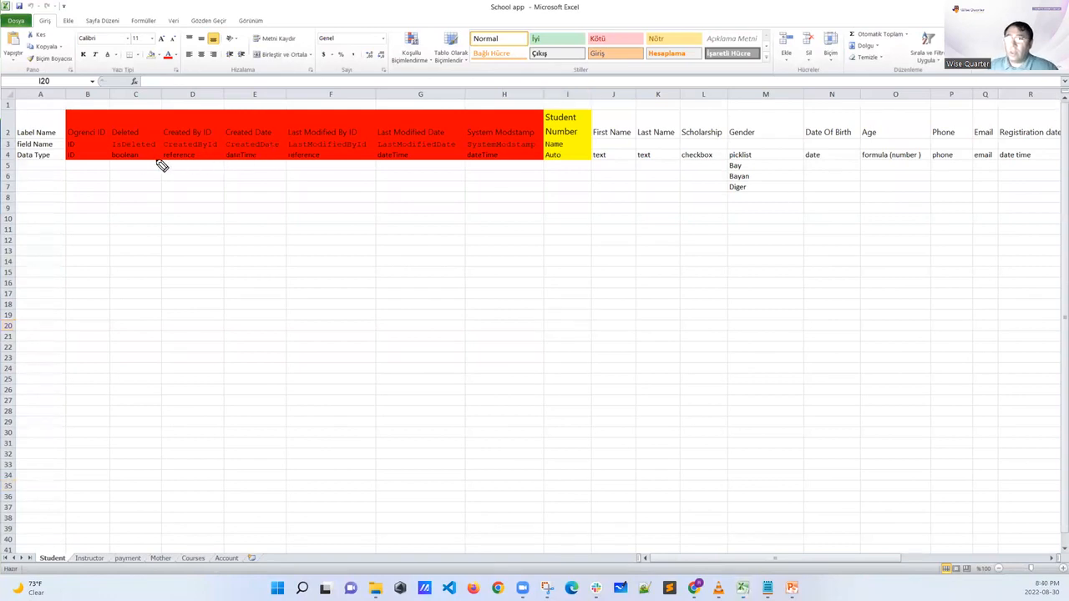
{"action": "mouse_move", "coordinate": [91, 149]}
{"action": "left_mouse_down"}
{"action": "mouse_move", "coordinate": [98, 173]}
{"action": "mouse_move", "coordinate": [199, 171]}
{"action": "left_mouse_up"}
{"action": "left_click_drag", "start_coordinate": [254, 158], "coordinate": [252, 172]}
{"action": "left_click_drag", "start_coordinate": [327, 158], "coordinate": [323, 173]}
{"action": "left_click_drag", "start_coordinate": [404, 161], "coordinate": [401, 174]}
{"action": "left_click_drag", "start_coordinate": [482, 161], "coordinate": [478, 172]}
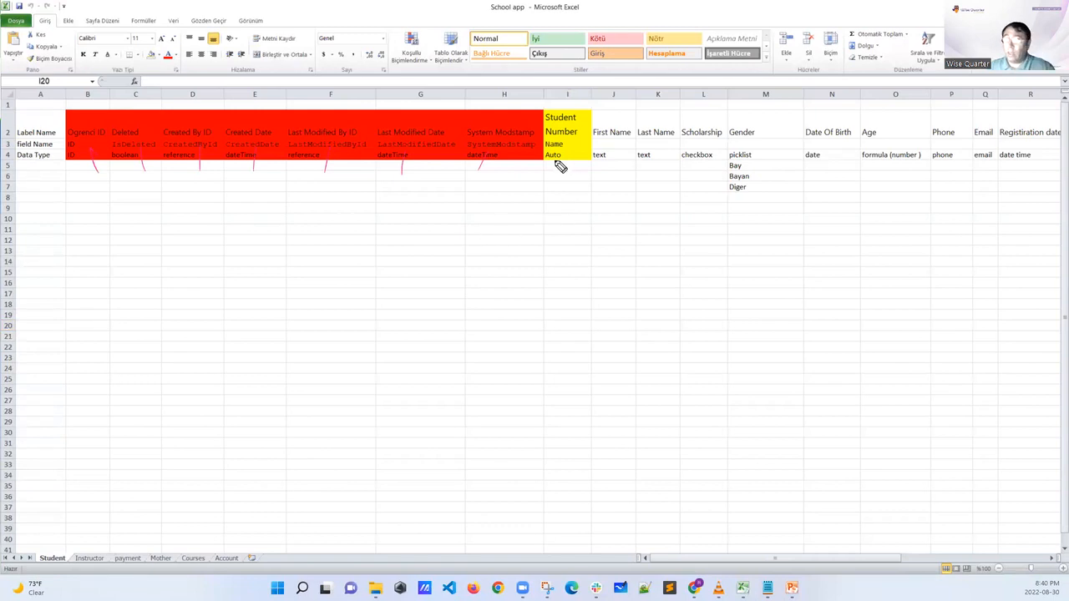
Handwrite S-0001 and S-002 under Student Number, mark the system fields and First Name, Last Name and Scholarship, and clear all ink
{"action": "left_click_drag", "start_coordinate": [576, 156], "coordinate": [579, 186]}
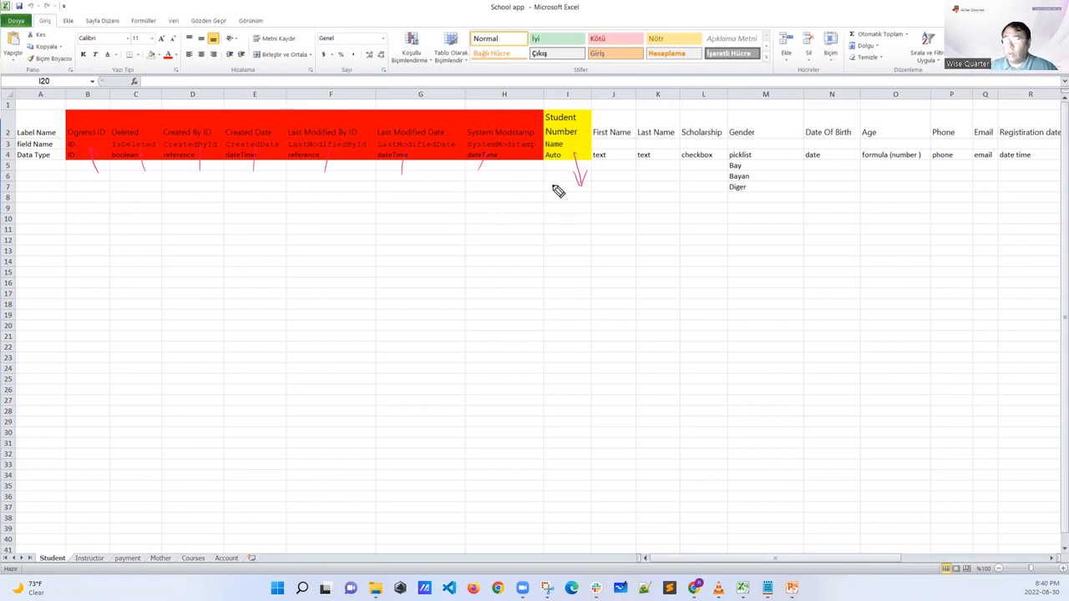
{"action": "mouse_move", "coordinate": [552, 186]}
{"action": "left_mouse_down"}
{"action": "mouse_move", "coordinate": [575, 181]}
{"action": "mouse_move", "coordinate": [575, 191]}
{"action": "left_mouse_up"}
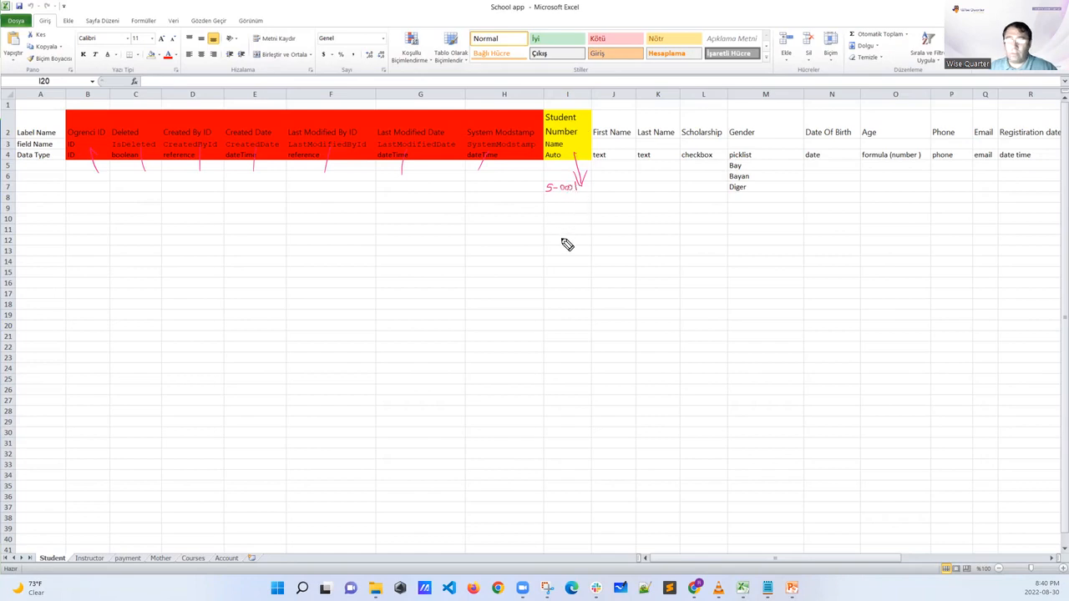
{"action": "left_click_drag", "start_coordinate": [611, 131], "coordinate": [735, 118]}
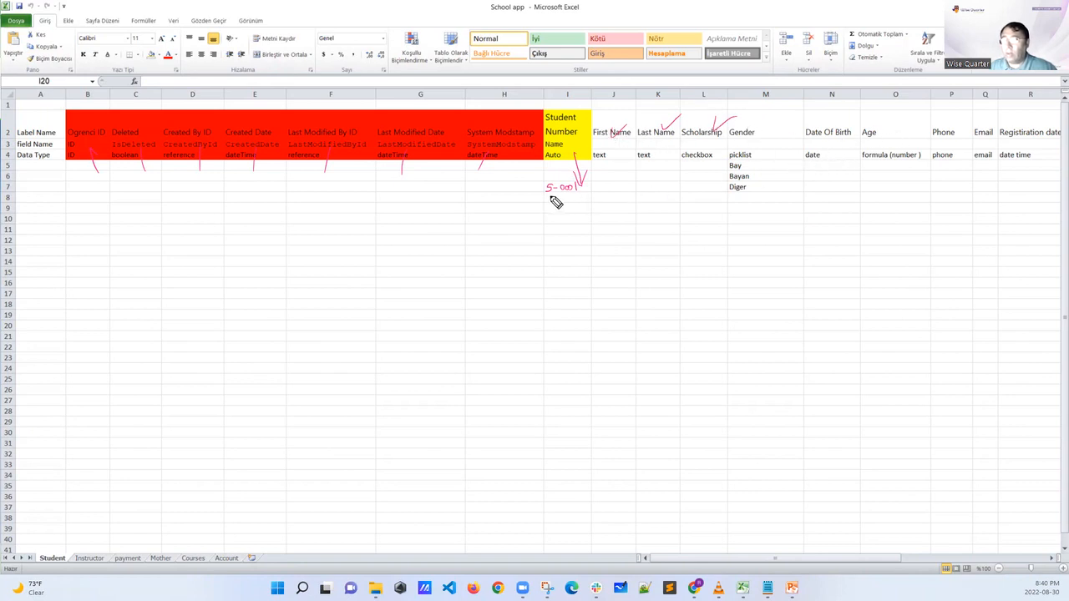
{"action": "mouse_move", "coordinate": [551, 196]}
{"action": "left_mouse_down"}
{"action": "mouse_move", "coordinate": [544, 202]}
{"action": "mouse_move", "coordinate": [580, 201]}
{"action": "left_mouse_up"}
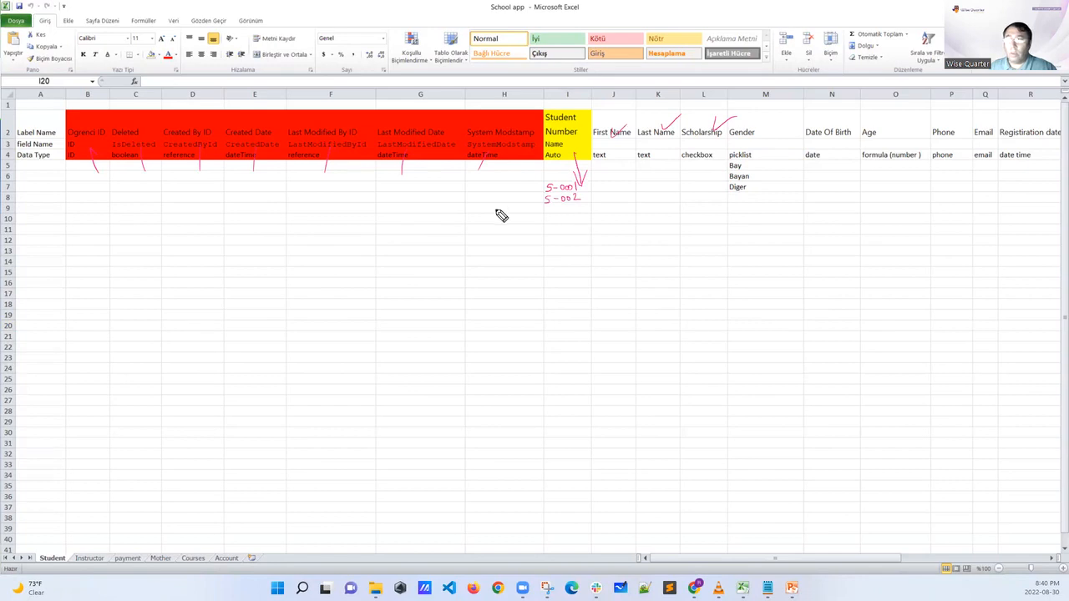
{"action": "left_click_drag", "start_coordinate": [79, 167], "coordinate": [485, 165]}
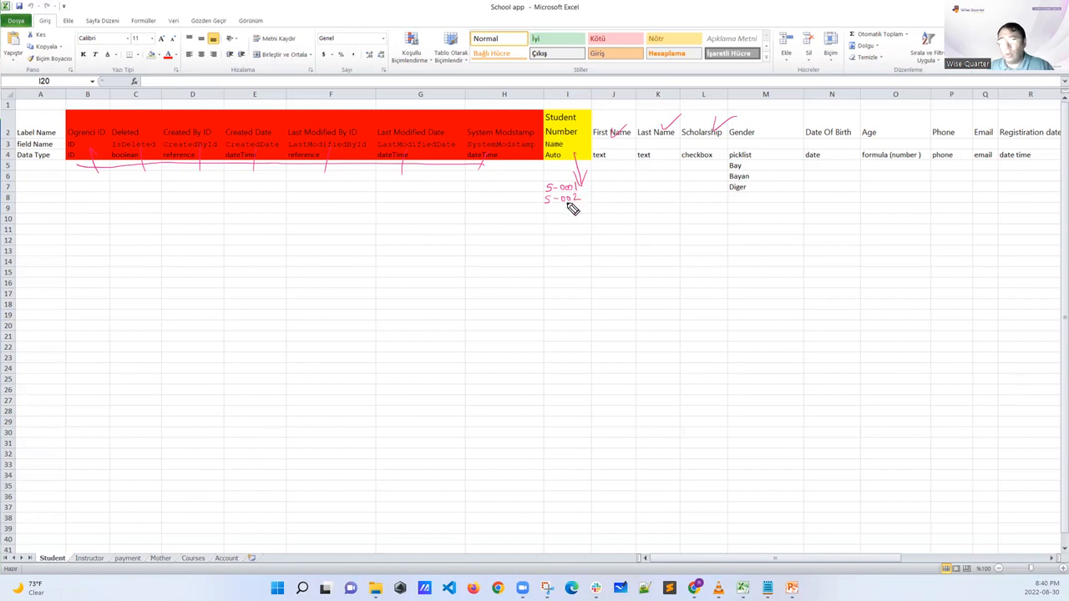
{"action": "left_click_drag", "start_coordinate": [576, 203], "coordinate": [570, 201]}
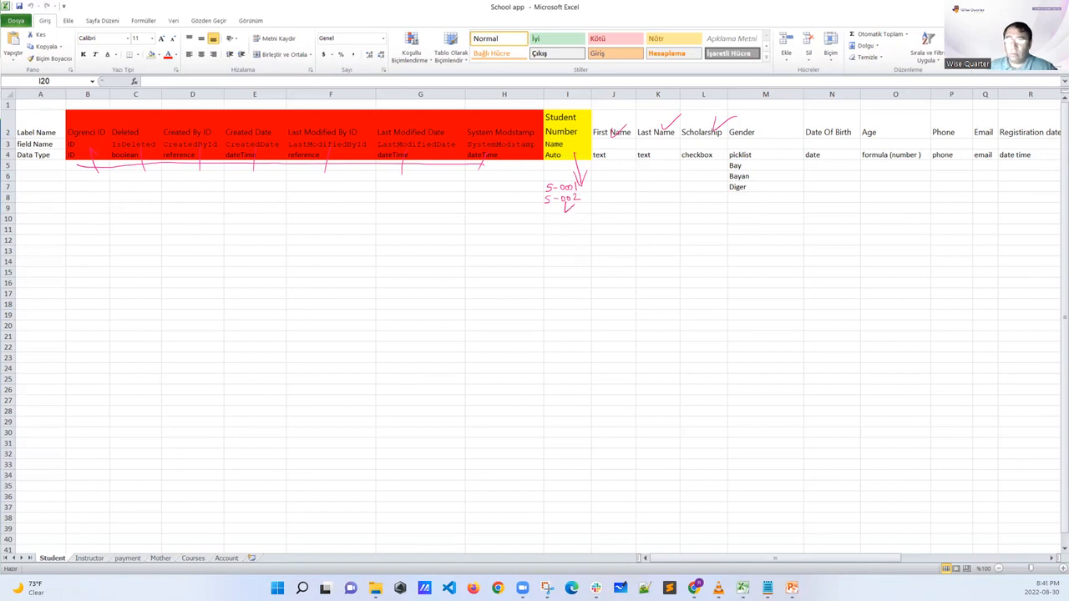
{"action": "key", "text": "Escape"}
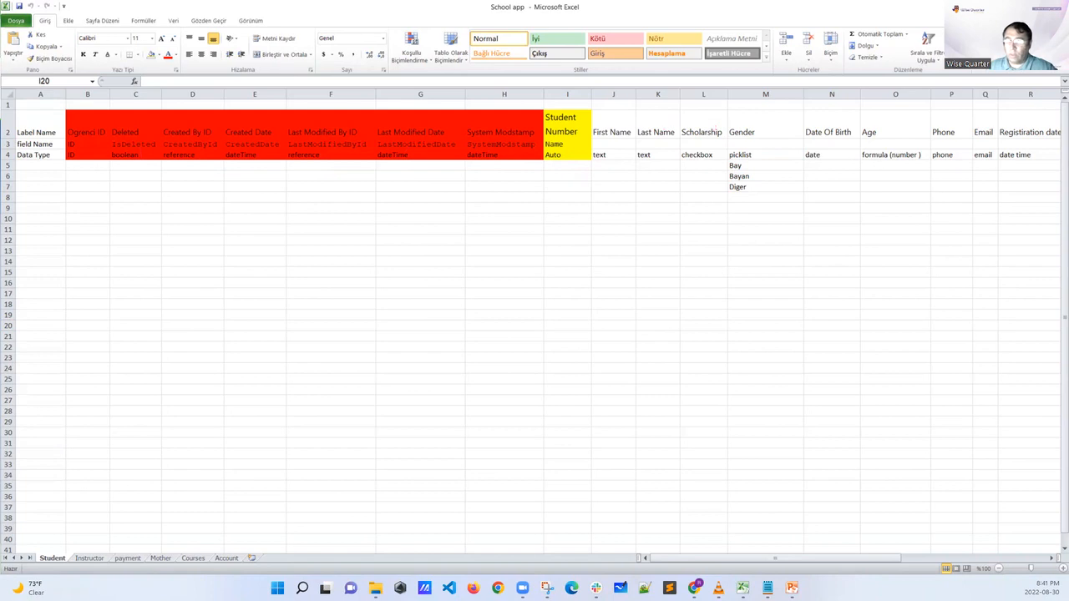
On the Mother sheet, bracket the system fields in ink, handwrite two sample names under Mother Name, and clear the marks
{"action": "left_click", "coordinate": [161, 557]}
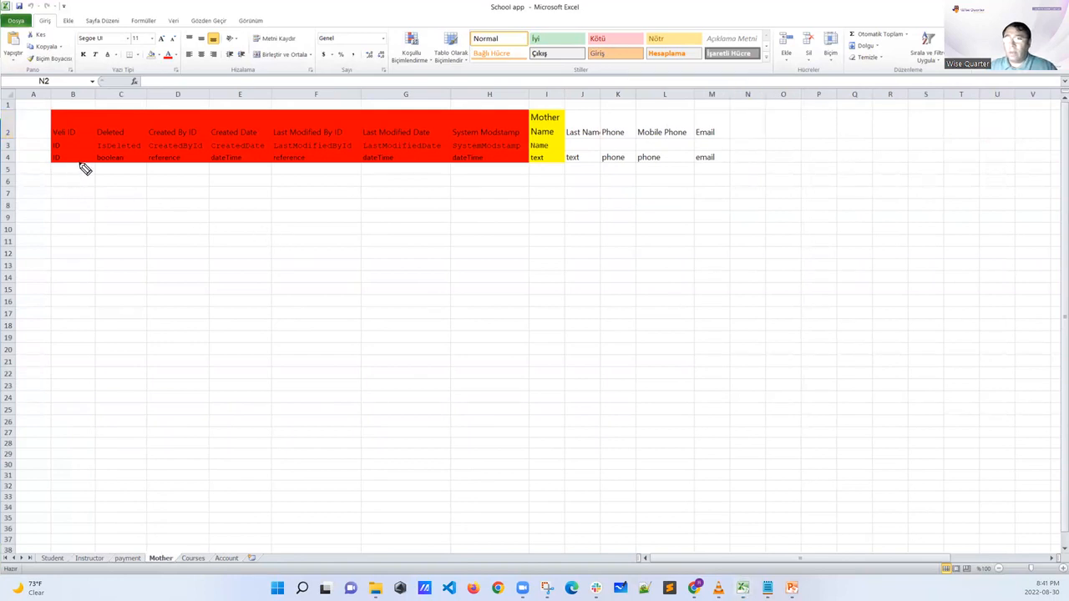
{"action": "mouse_move", "coordinate": [51, 164]}
{"action": "left_mouse_down"}
{"action": "mouse_move", "coordinate": [181, 193]}
{"action": "mouse_move", "coordinate": [317, 194]}
{"action": "mouse_move", "coordinate": [526, 164]}
{"action": "left_mouse_up"}
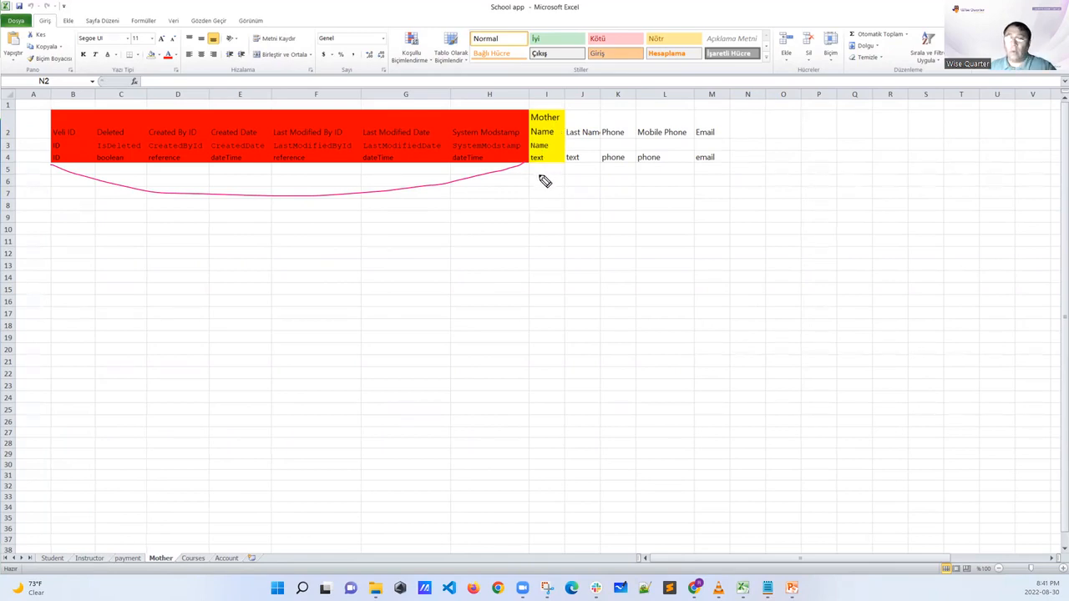
{"action": "mouse_move", "coordinate": [536, 180]}
{"action": "left_mouse_down"}
{"action": "mouse_move", "coordinate": [551, 180]}
{"action": "mouse_move", "coordinate": [537, 204]}
{"action": "mouse_move", "coordinate": [555, 192]}
{"action": "left_mouse_up"}
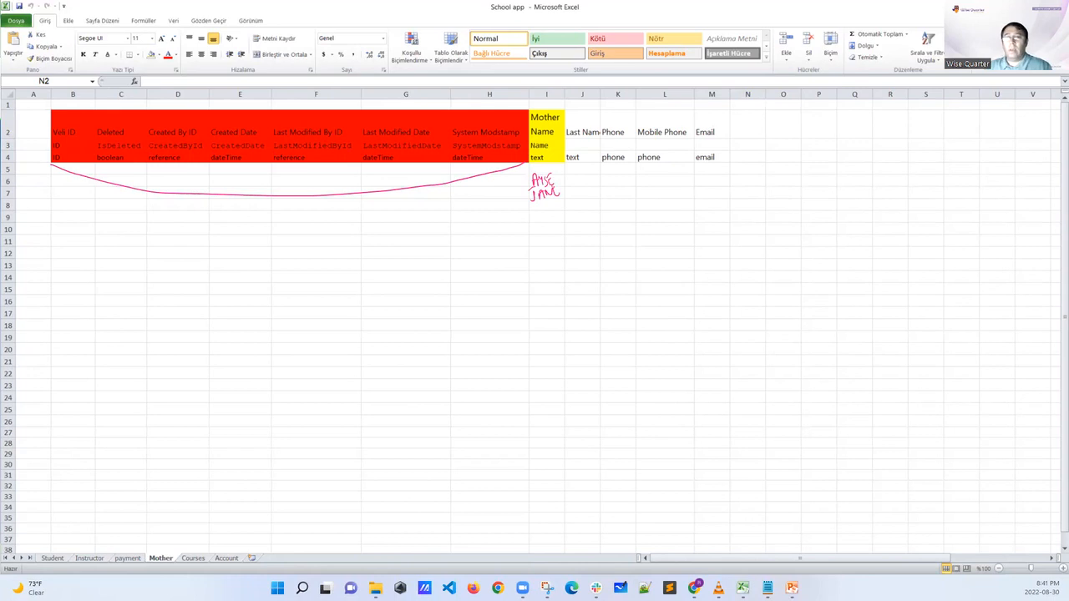
{"action": "left_click", "coordinate": [42, 260]}
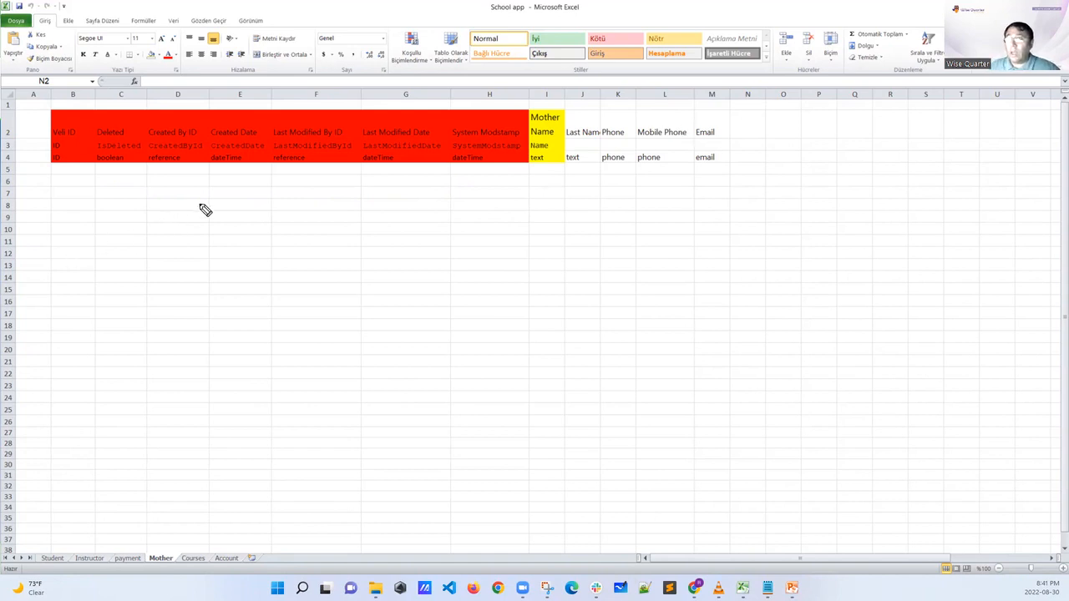
Handwrite two sample records numbered 1 and 2 with first names under Mother Name, and clear the ink
{"action": "left_click", "coordinate": [542, 176]}
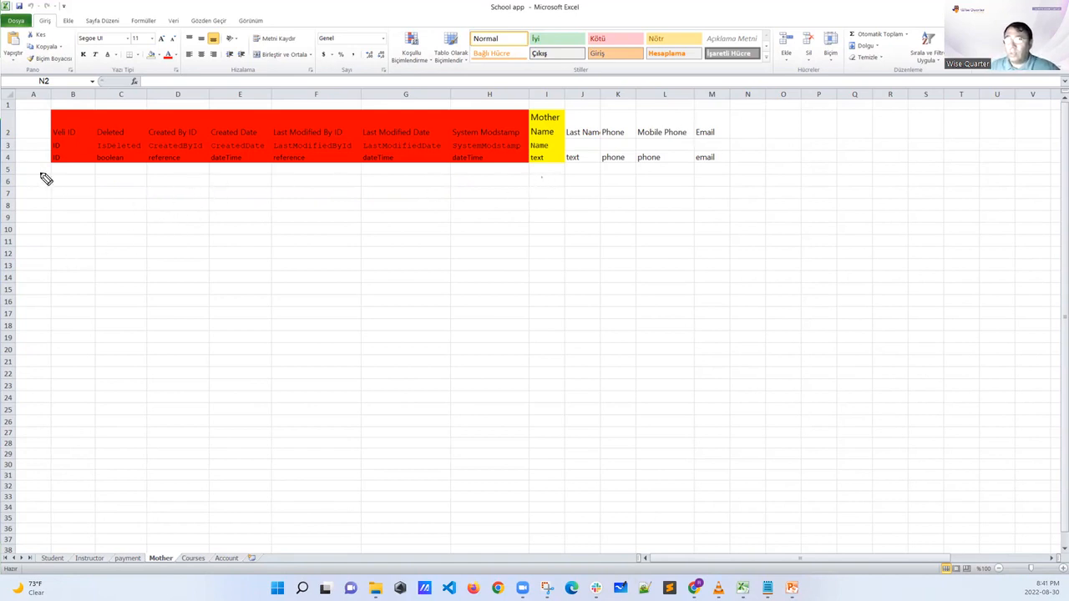
{"action": "left_click_drag", "start_coordinate": [34, 174], "coordinate": [36, 186]}
{"action": "left_click_drag", "start_coordinate": [536, 183], "coordinate": [558, 182]}
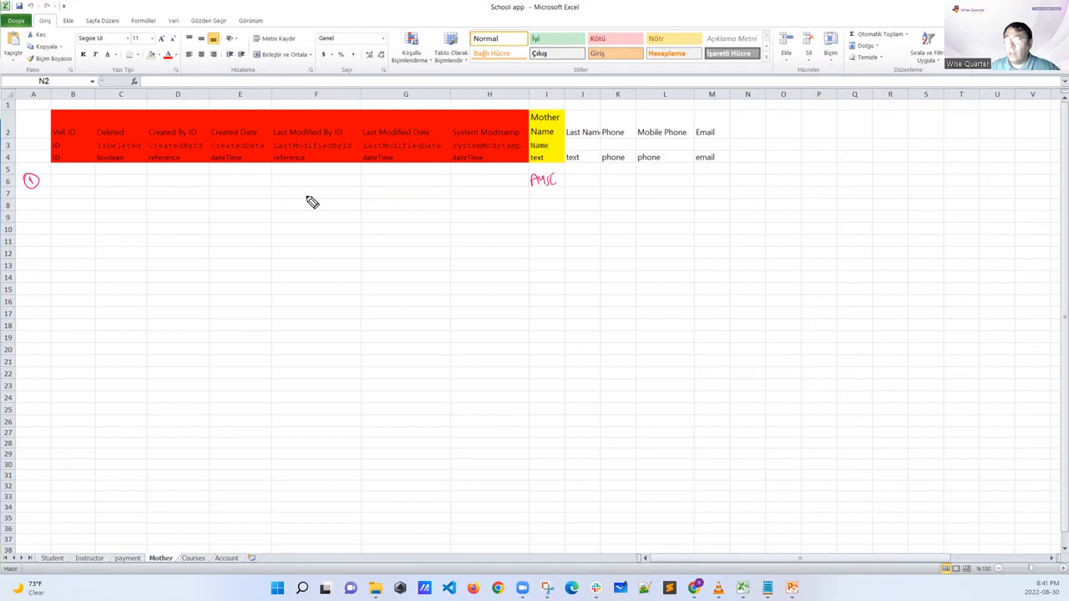
{"action": "left_click_drag", "start_coordinate": [28, 190], "coordinate": [32, 186]}
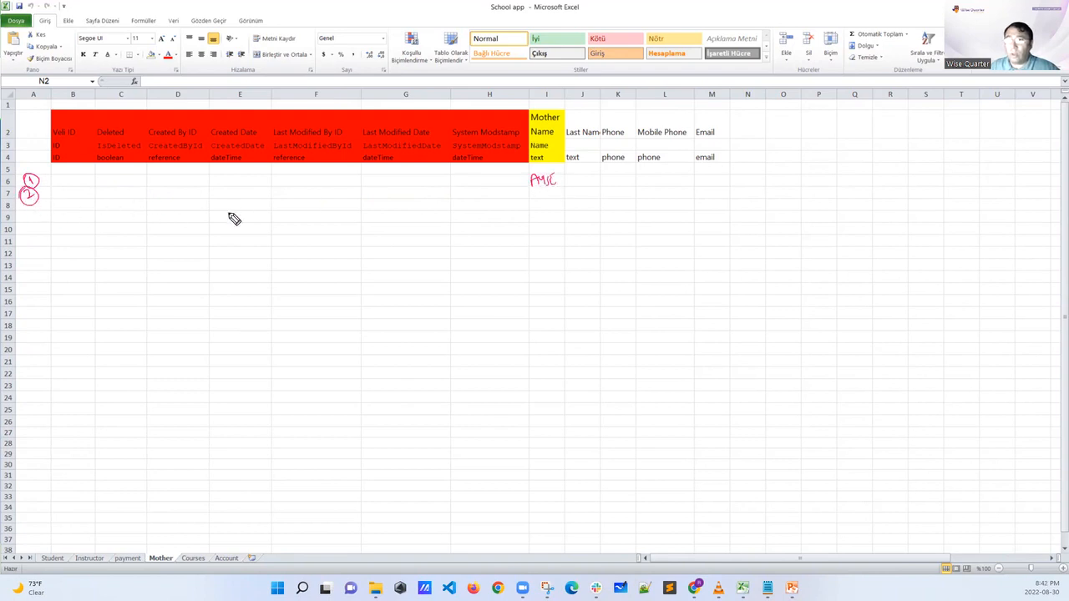
{"action": "left_click_drag", "start_coordinate": [536, 204], "coordinate": [565, 191]}
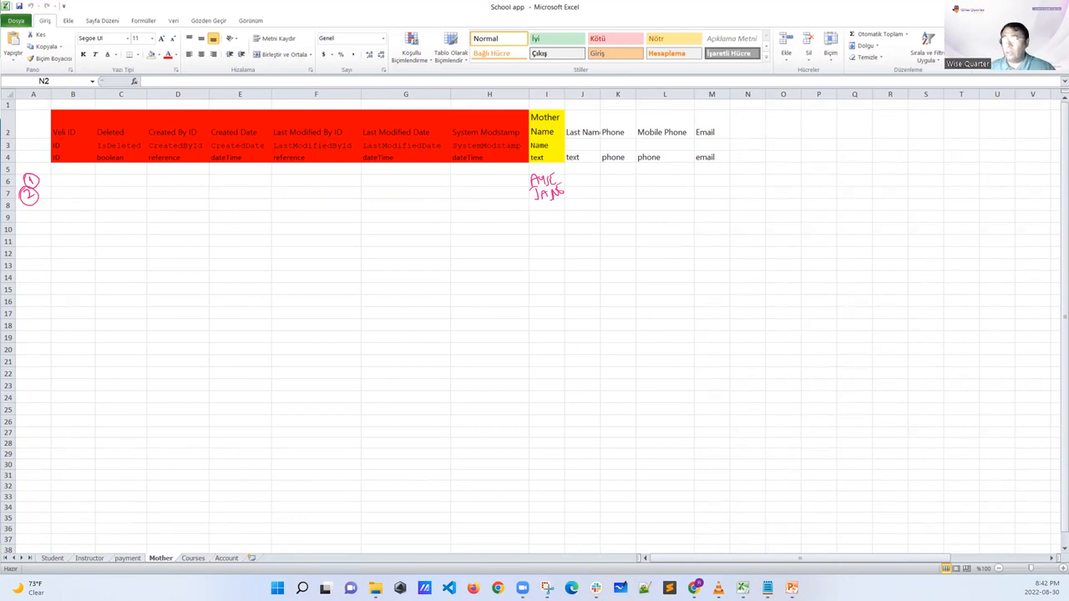
{"action": "key", "text": "Escape"}
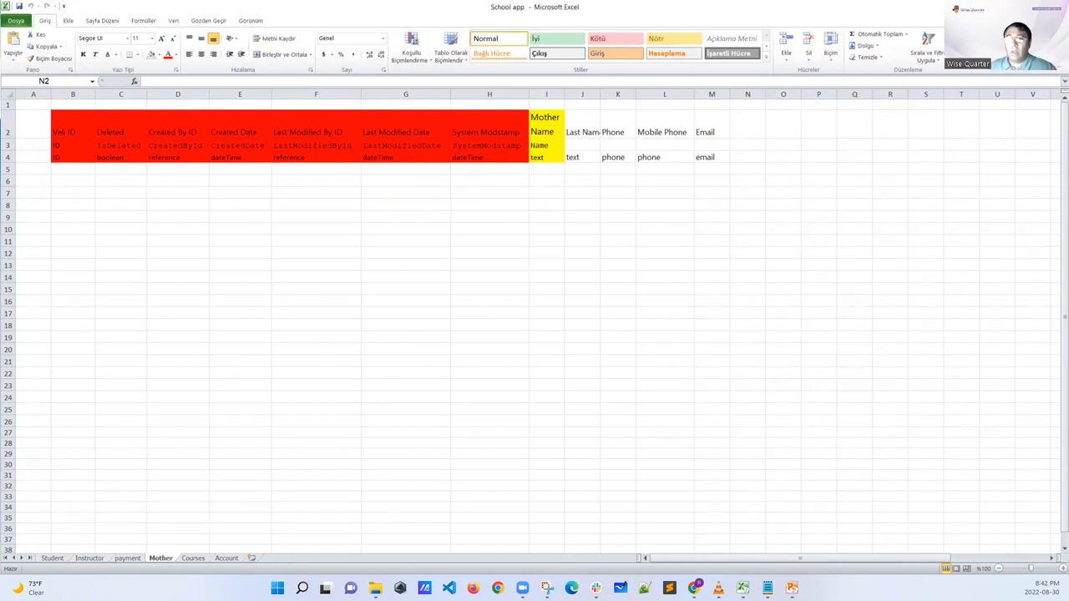
On the Student sheet, handwrite sample records 1 and 2 with S-001 and S-002 under Student Number, and clear the ink
{"action": "left_click", "coordinate": [53, 558]}
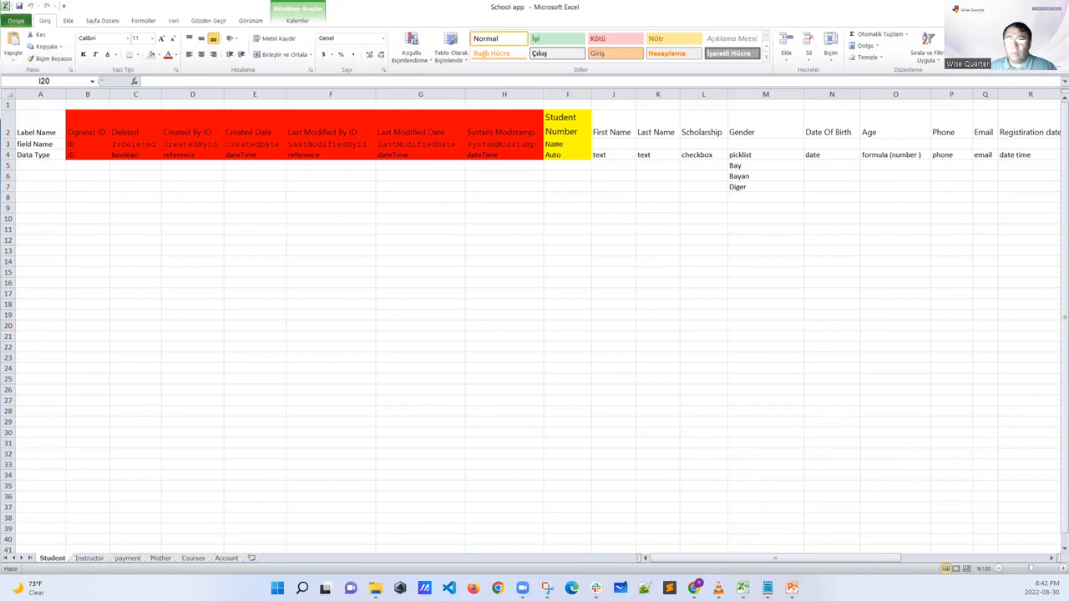
{"action": "left_click_drag", "start_coordinate": [47, 171], "coordinate": [52, 182]}
{"action": "mouse_move", "coordinate": [550, 170]}
{"action": "left_mouse_down"}
{"action": "mouse_move", "coordinate": [545, 179]}
{"action": "mouse_move", "coordinate": [574, 179]}
{"action": "left_mouse_up"}
{"action": "left_click_drag", "start_coordinate": [579, 170], "coordinate": [579, 180]}
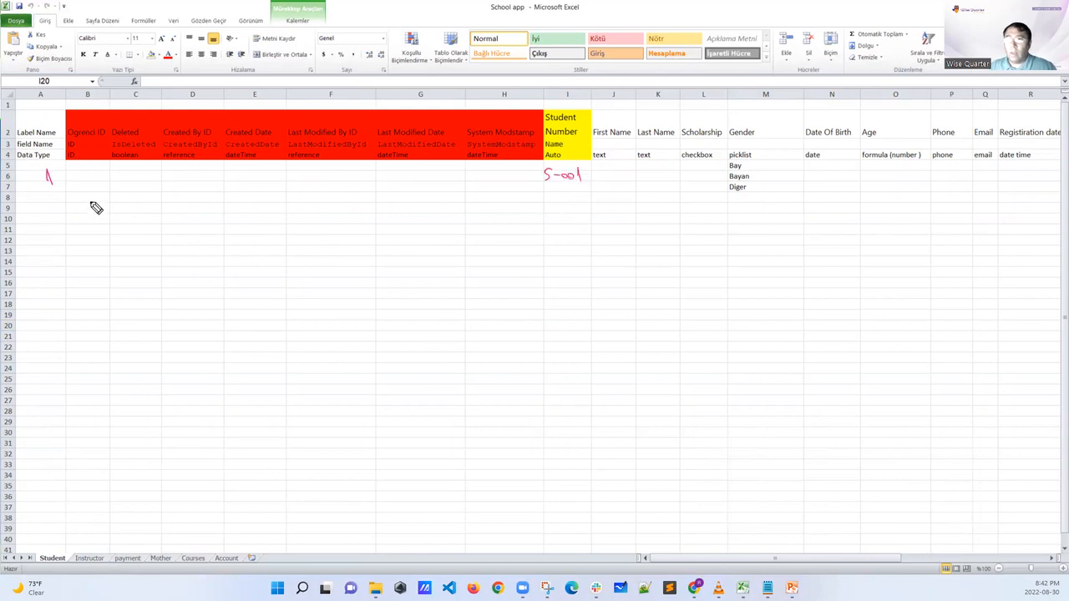
{"action": "left_click_drag", "start_coordinate": [44, 181], "coordinate": [50, 190]}
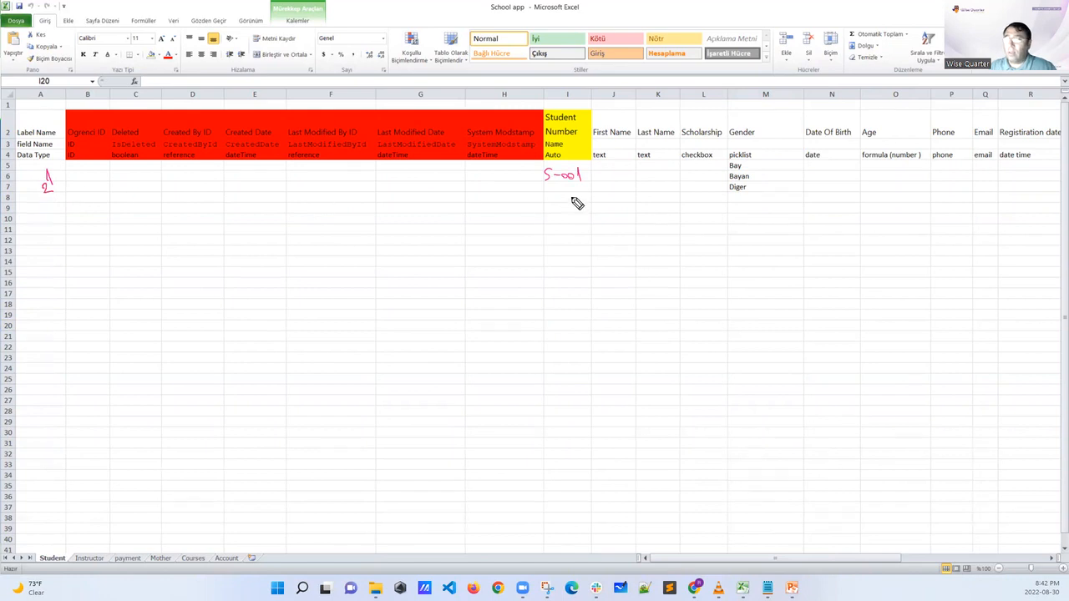
{"action": "left_click_drag", "start_coordinate": [552, 181], "coordinate": [560, 186]}
{"action": "left_click_drag", "start_coordinate": [568, 182], "coordinate": [576, 184]}
{"action": "left_click_drag", "start_coordinate": [580, 183], "coordinate": [587, 190]}
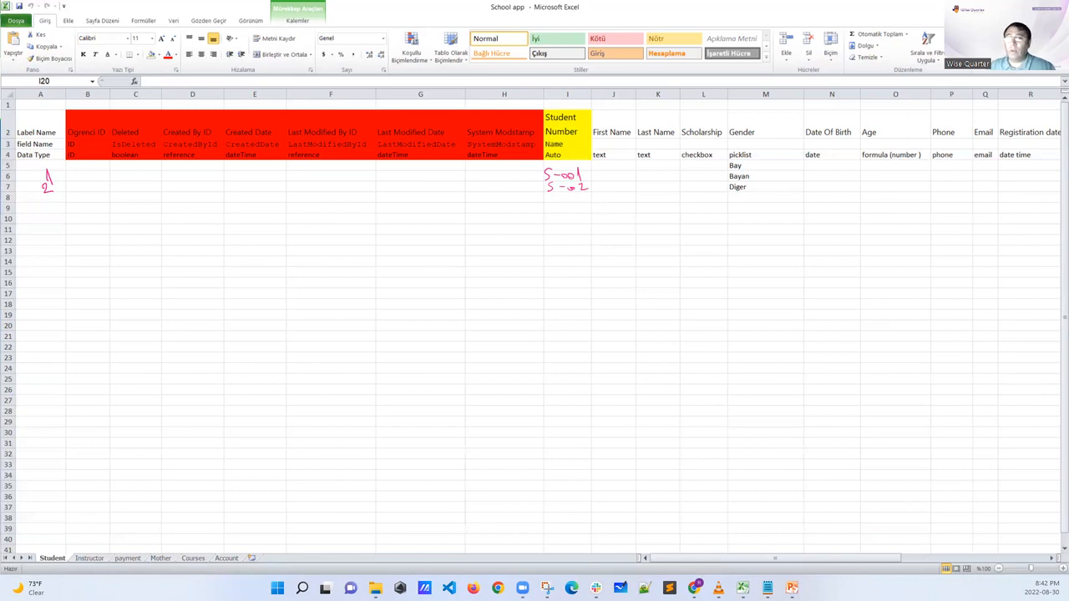
{"action": "key", "text": "Escape"}
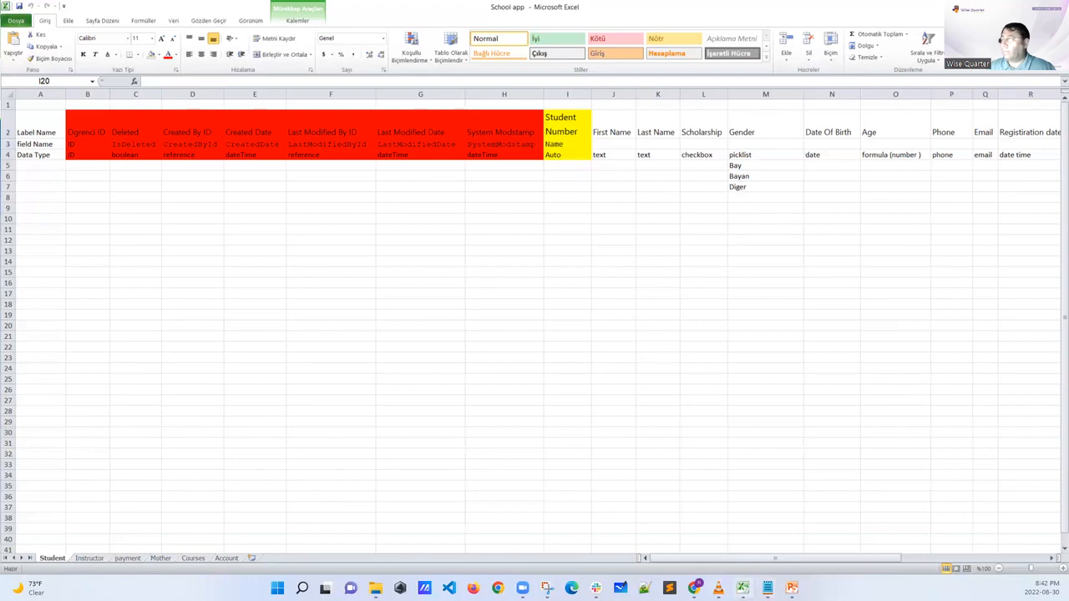
Switch to Salesforce in Chrome and view the Accounts list of the AAA University app
{"action": "mouse_move", "coordinate": [695, 588]}
{"action": "left_click", "coordinate": [663, 543]}
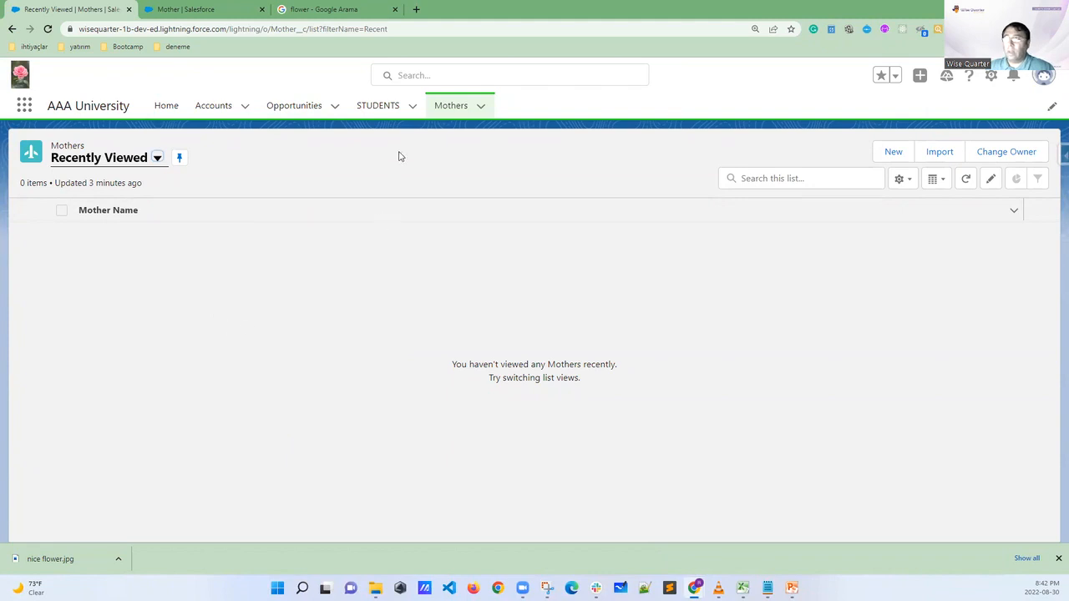
{"action": "left_click", "coordinate": [200, 107]}
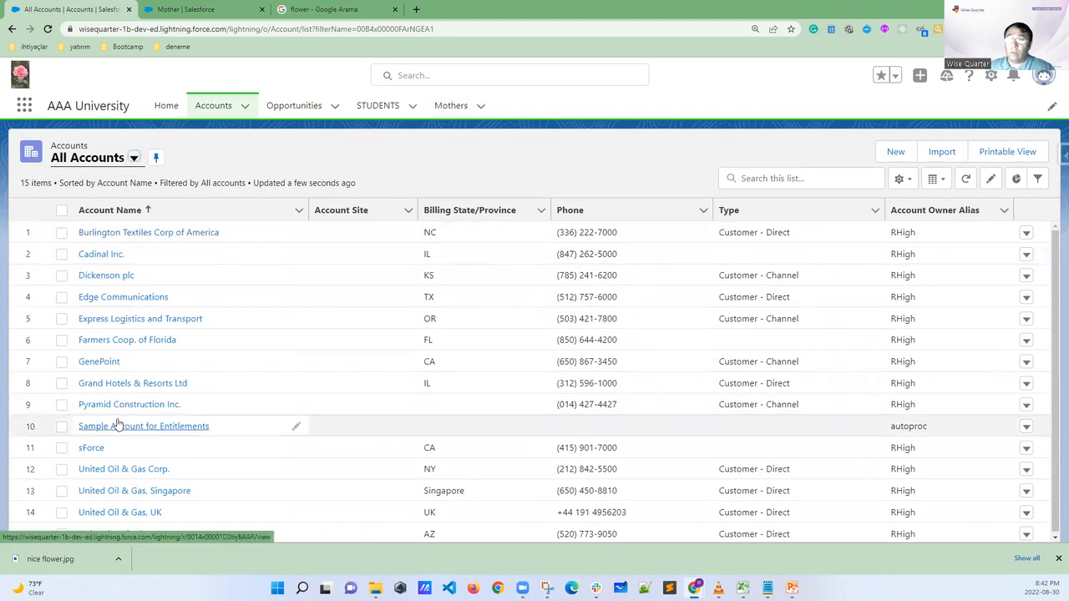
Create a first record in the STUDENTS list without entering any values, and highlight its Student Number
{"action": "left_click", "coordinate": [382, 107]}
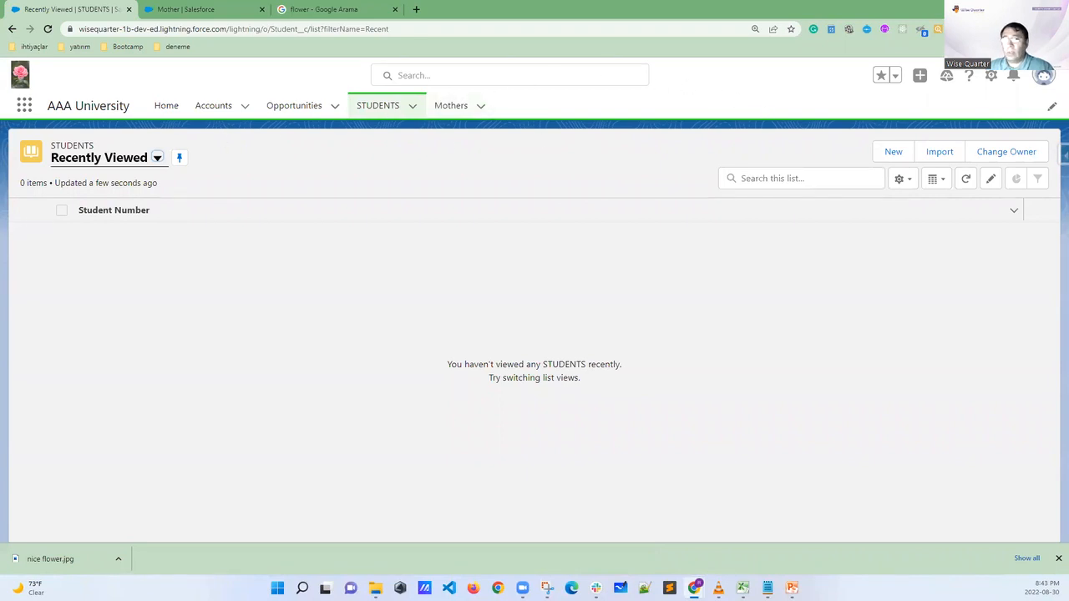
{"action": "mouse_move", "coordinate": [915, 149]}
{"action": "left_mouse_down"}
{"action": "mouse_move", "coordinate": [904, 140]}
{"action": "mouse_move", "coordinate": [866, 163]}
{"action": "mouse_move", "coordinate": [916, 167]}
{"action": "mouse_move", "coordinate": [913, 146]}
{"action": "left_mouse_up"}
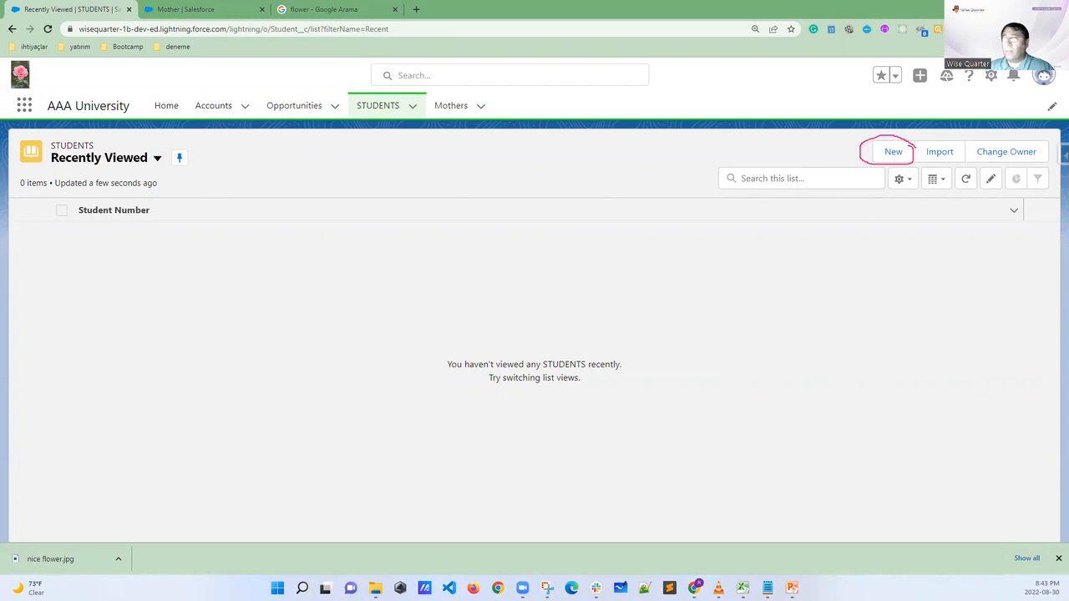
{"action": "key", "text": "Escape"}
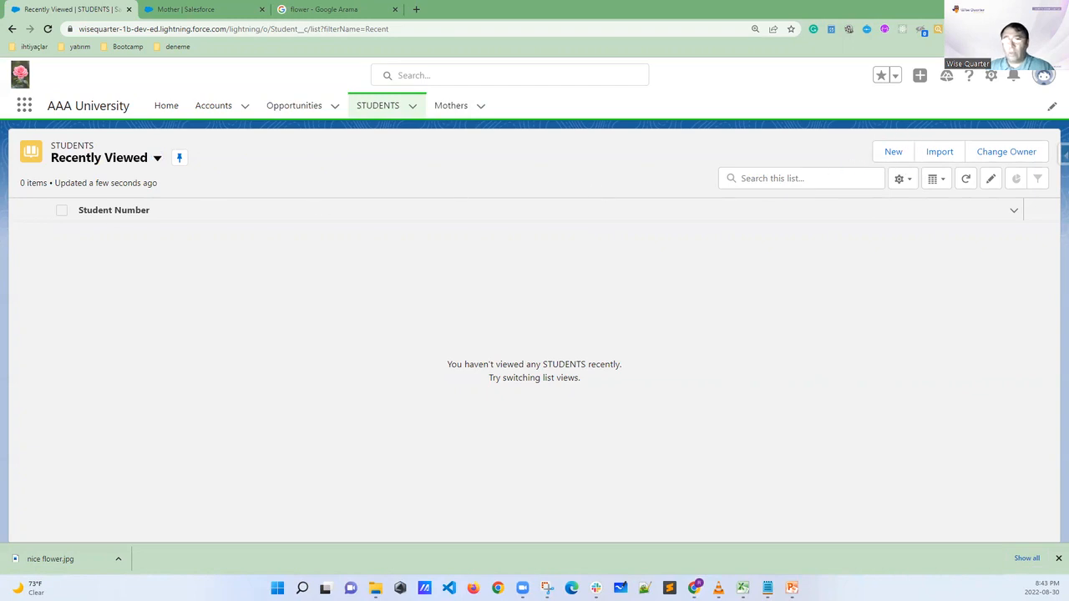
{"action": "left_click", "coordinate": [890, 153]}
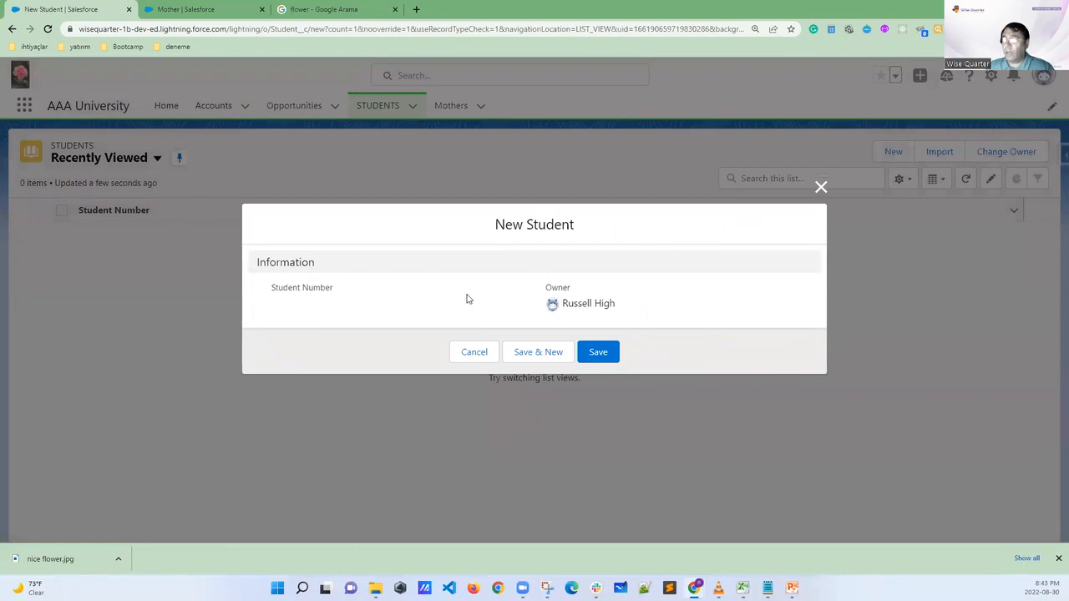
{"action": "left_click", "coordinate": [608, 355]}
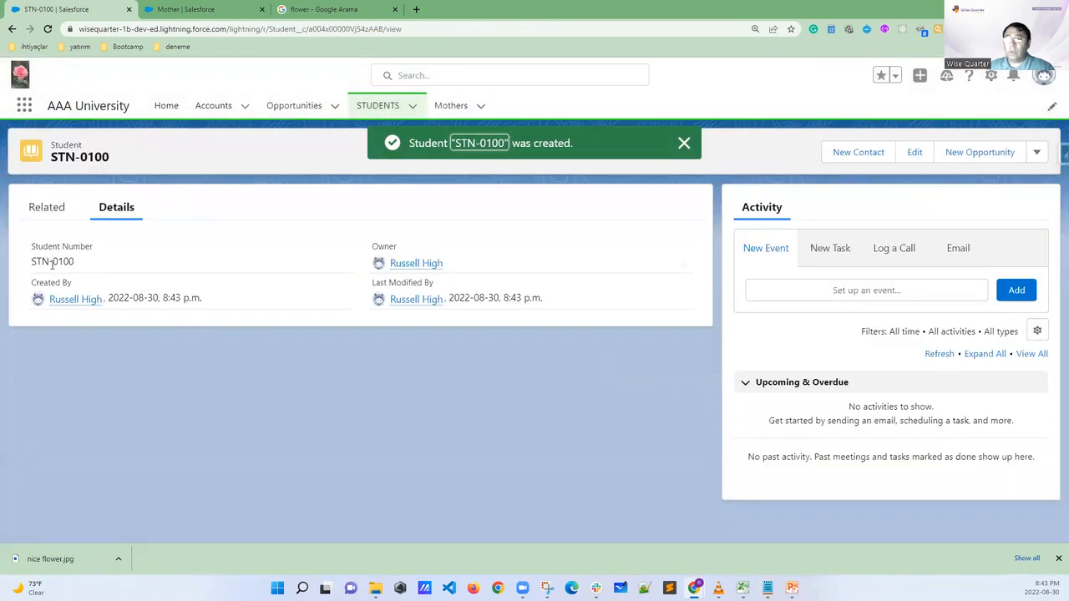
{"action": "left_click_drag", "start_coordinate": [82, 261], "coordinate": [17, 256]}
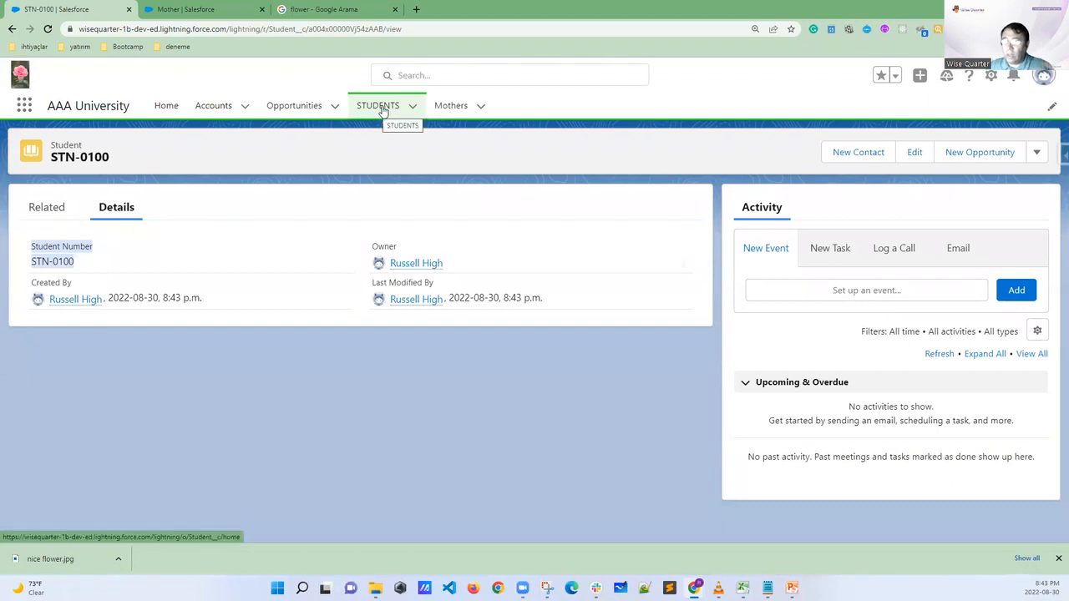
Show the All list view of STUDENTS and pin it as the default list
{"action": "left_click", "coordinate": [383, 111]}
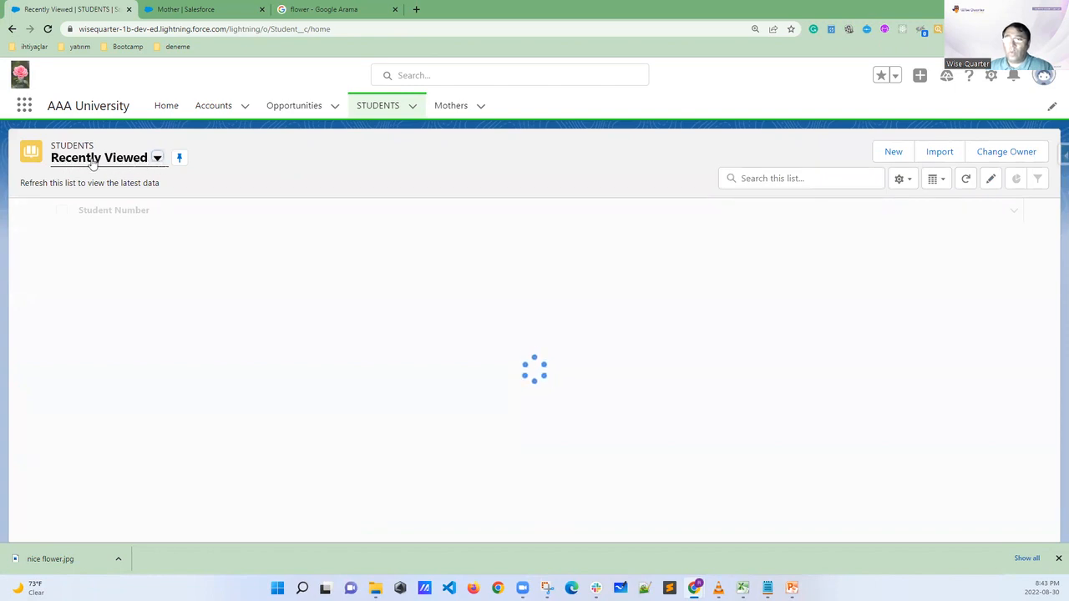
{"action": "left_click", "coordinate": [106, 160]}
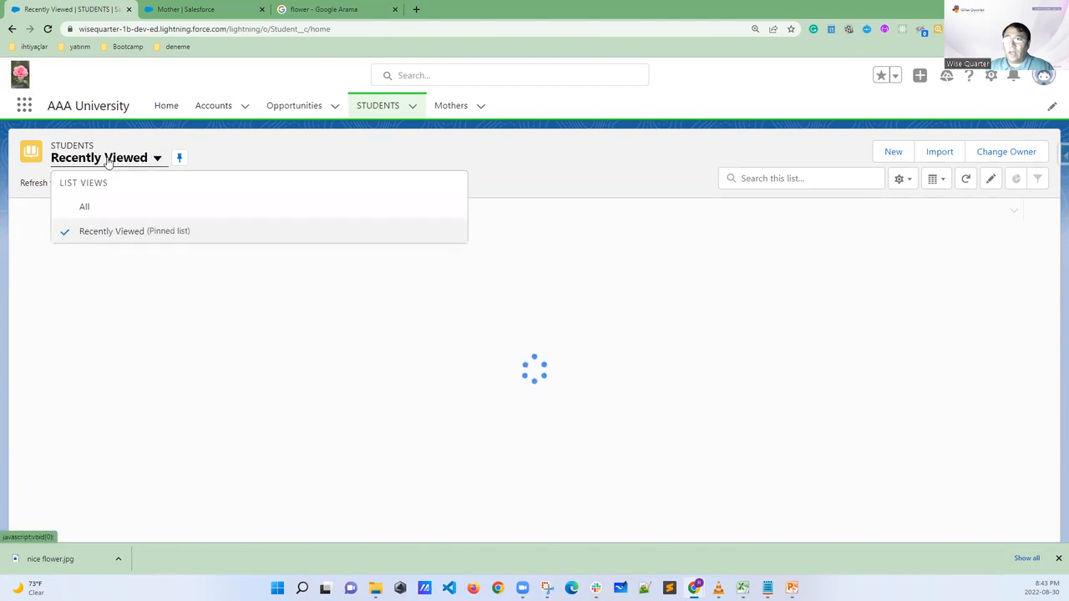
{"action": "left_click", "coordinate": [88, 211]}
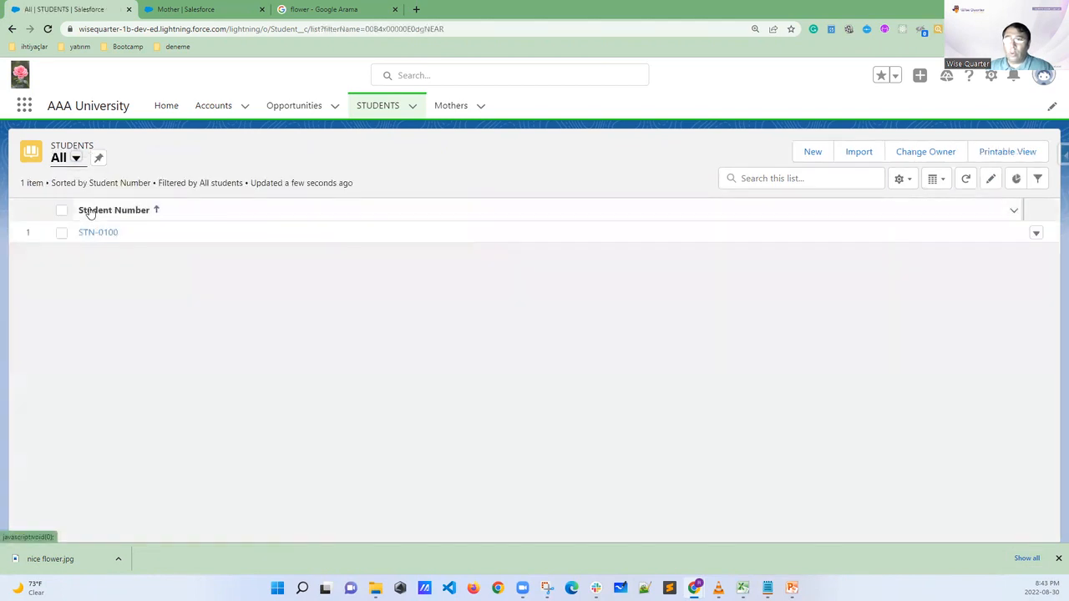
{"action": "left_click", "coordinate": [97, 159]}
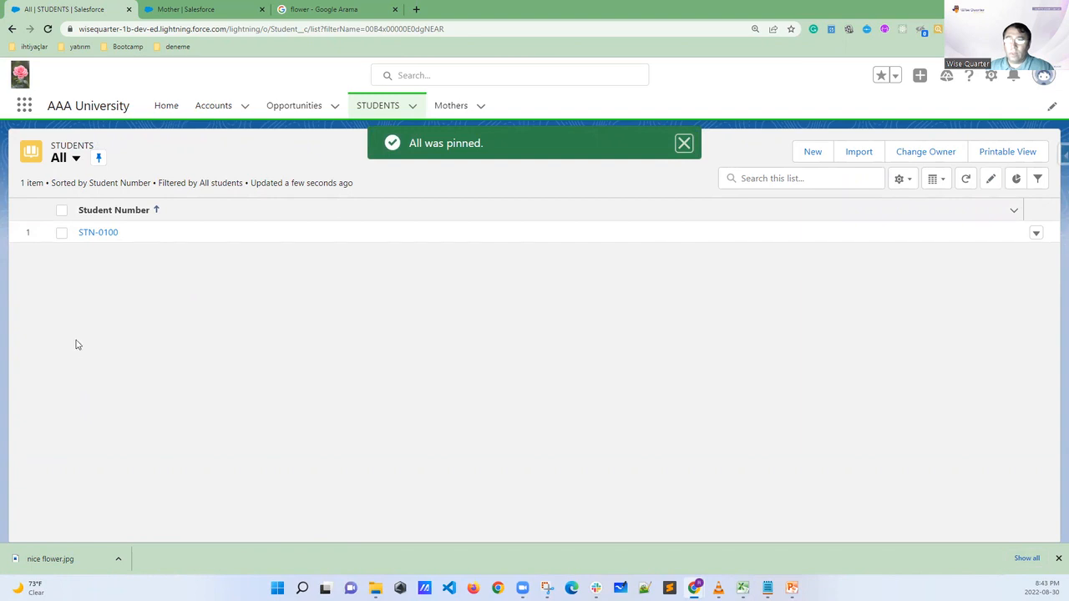
View the Recently Viewed list of STUDENTS for comparison and return to the pinned All list
{"action": "left_click", "coordinate": [75, 158]}
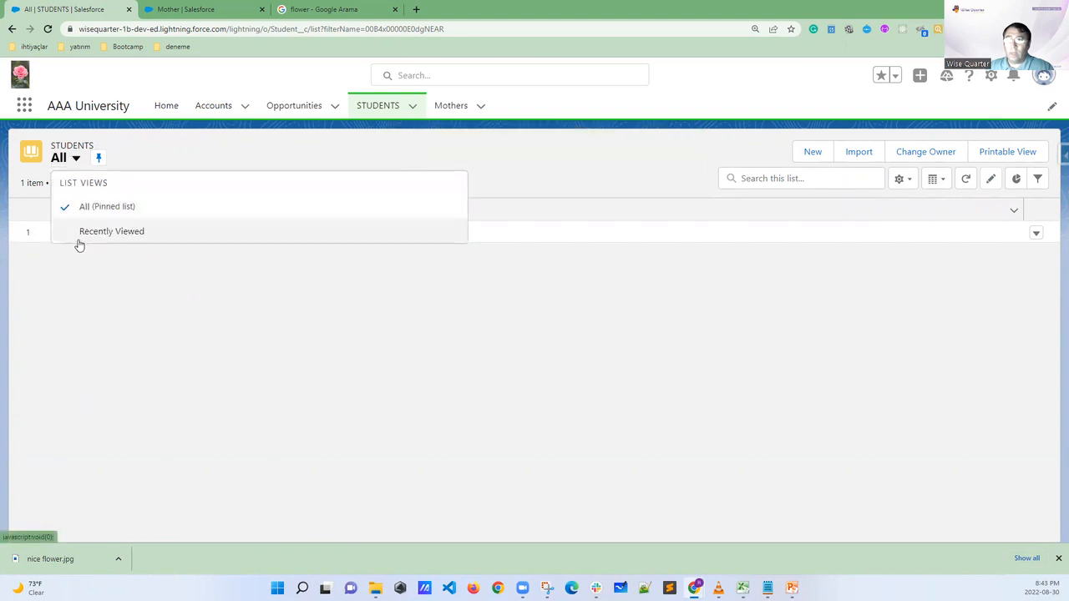
{"action": "left_click", "coordinate": [111, 232]}
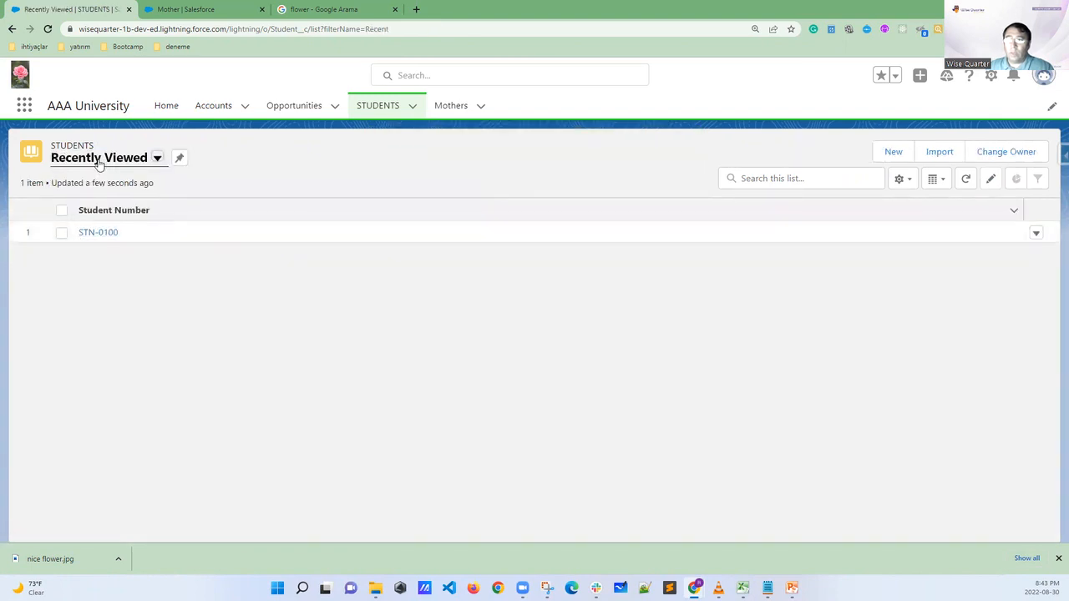
{"action": "left_click", "coordinate": [98, 161]}
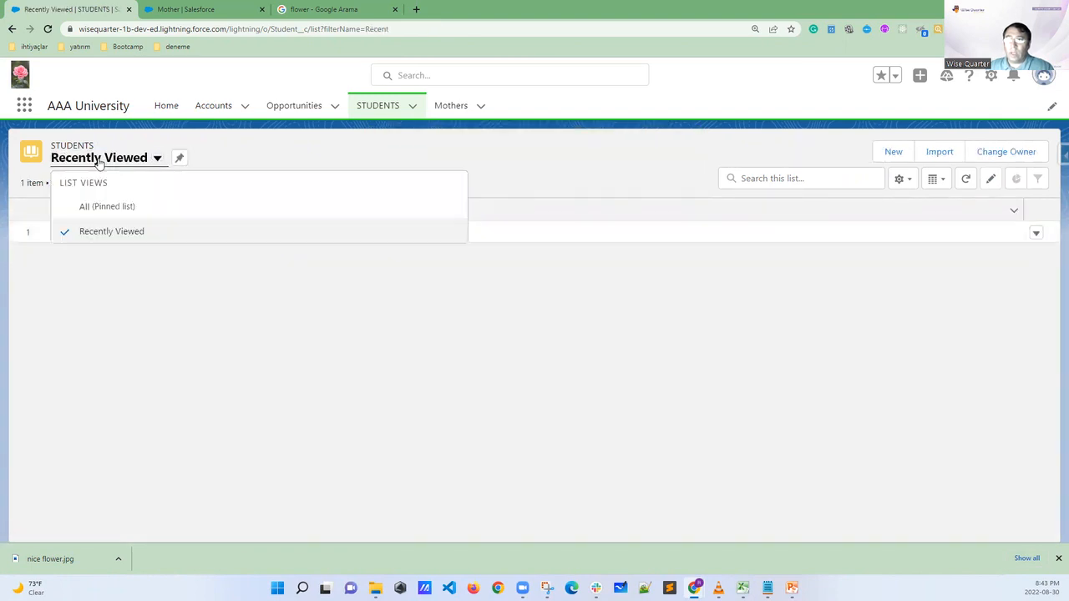
{"action": "left_click", "coordinate": [93, 210]}
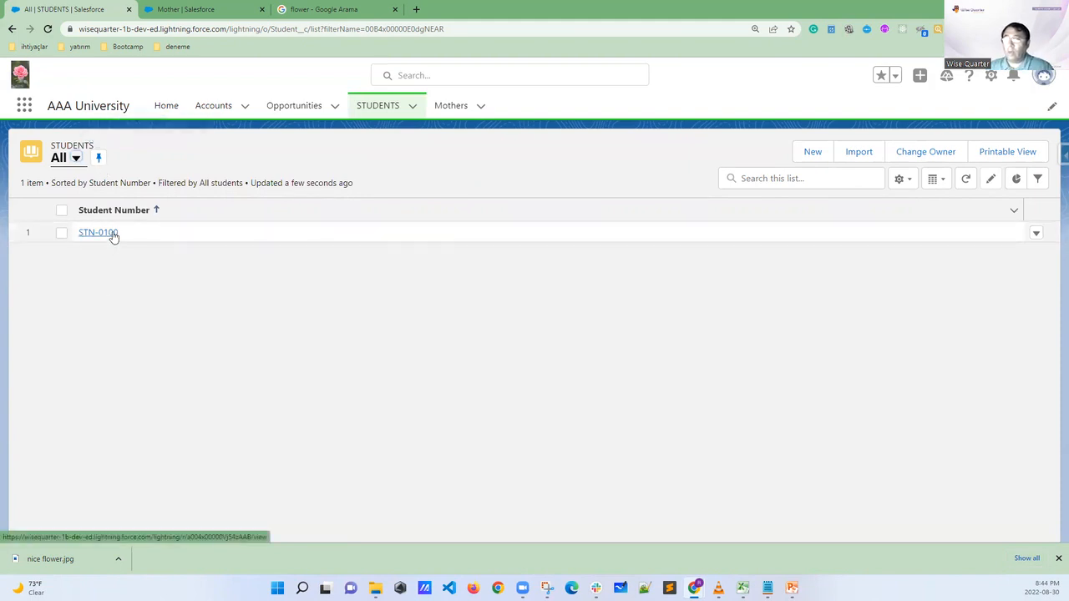
Create a second student record, highlight its Student Number, and return to the STUDENTS list
{"action": "left_click", "coordinate": [813, 153]}
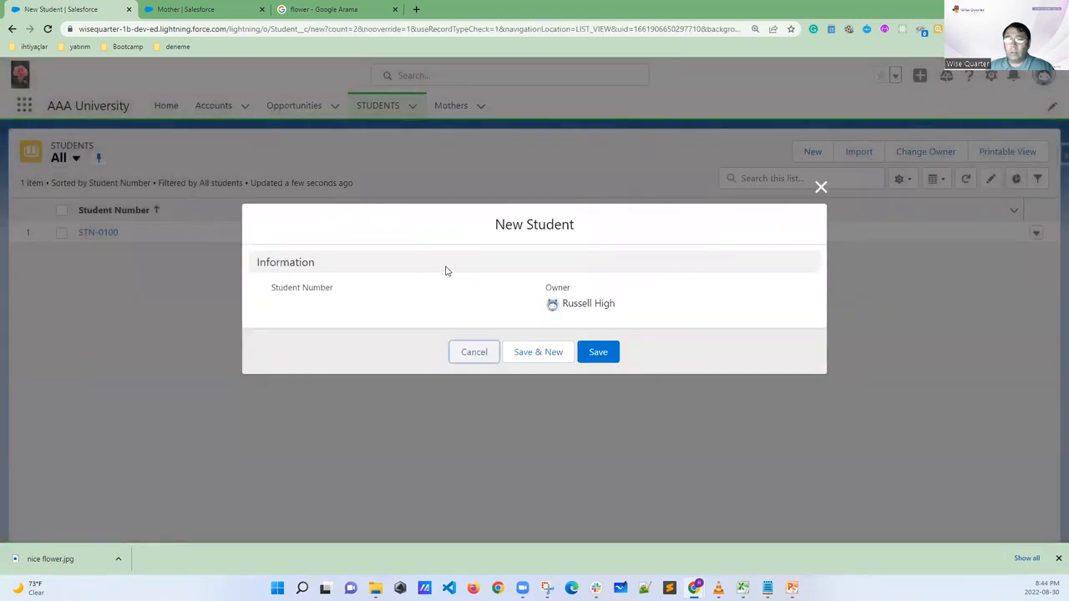
{"action": "left_click", "coordinate": [598, 352]}
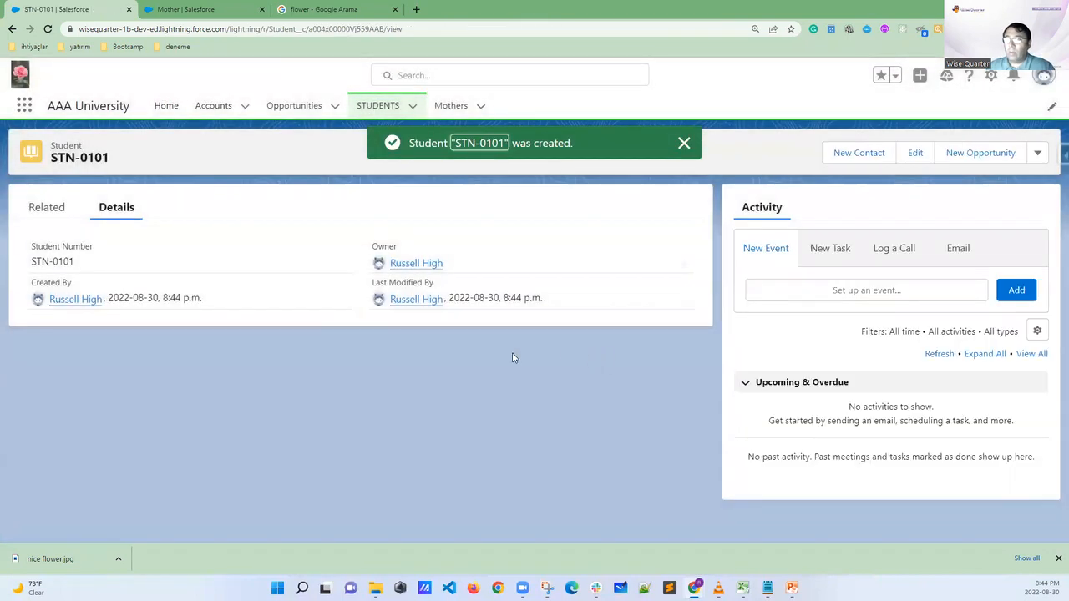
{"action": "left_click_drag", "start_coordinate": [84, 266], "coordinate": [19, 264]}
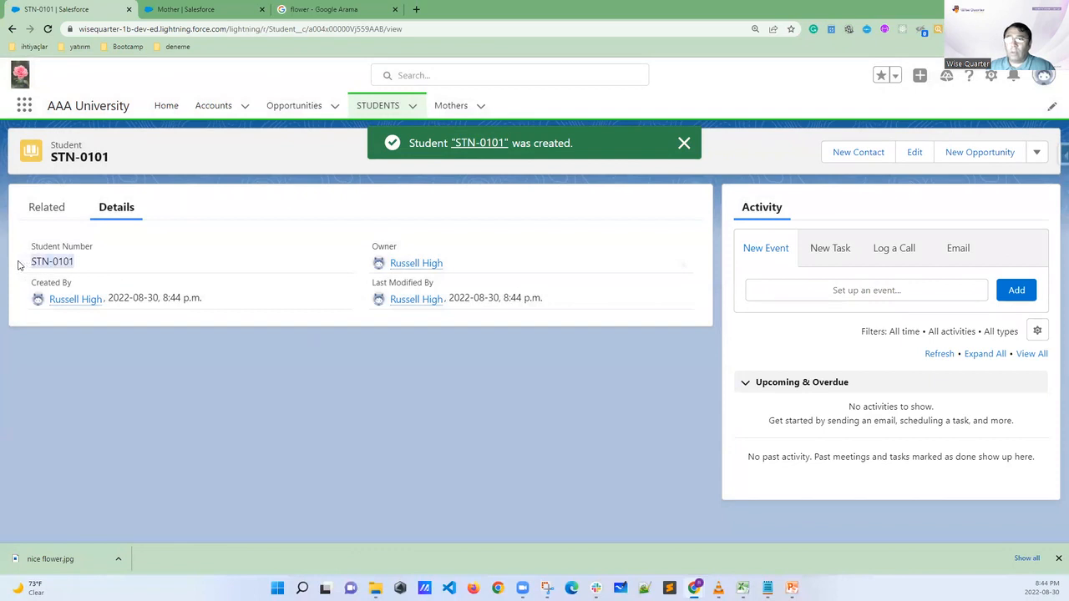
{"action": "left_click", "coordinate": [377, 105]}
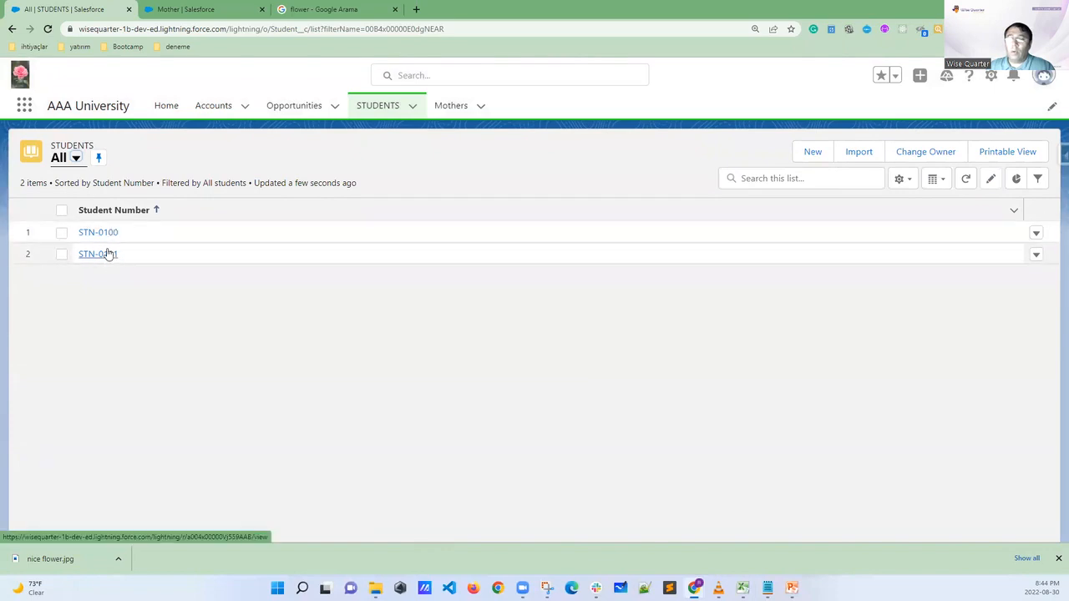
Switch to the School app workbook in Excel, highlight the Student sheet's system fields and Student Number, and view the Mother sheet
{"action": "left_click", "coordinate": [742, 588]}
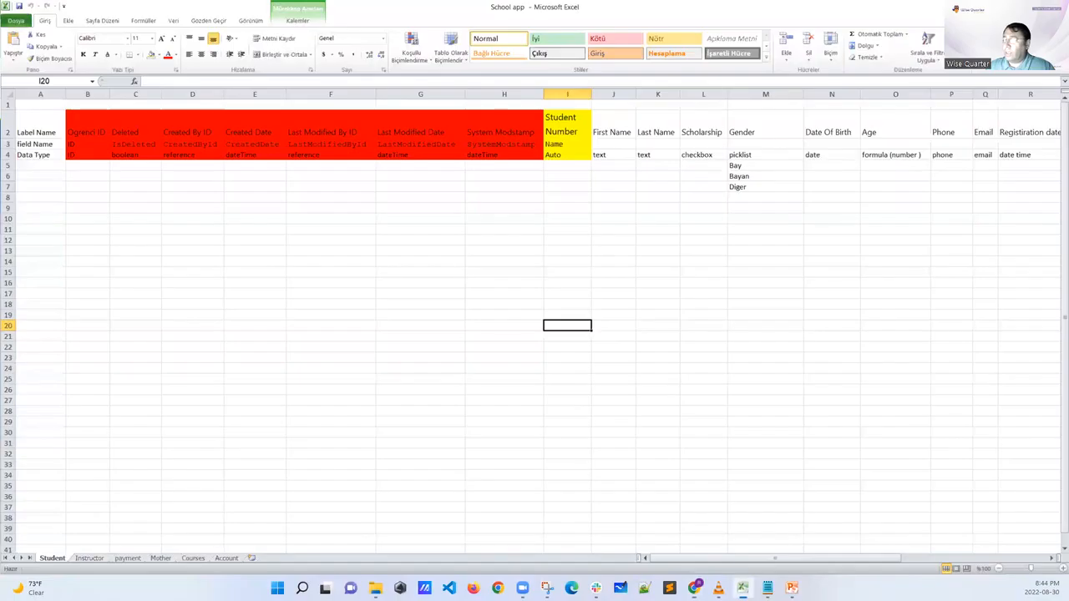
{"action": "left_click_drag", "start_coordinate": [87, 121], "coordinate": [496, 156]}
{"action": "left_click_drag", "start_coordinate": [564, 122], "coordinate": [565, 156]}
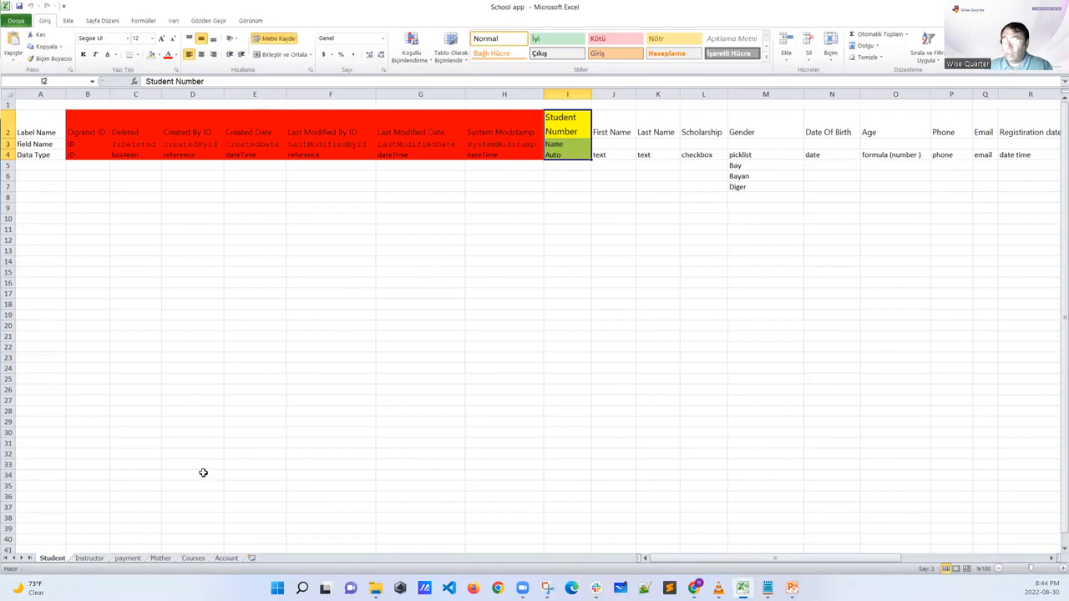
{"action": "left_click", "coordinate": [162, 558]}
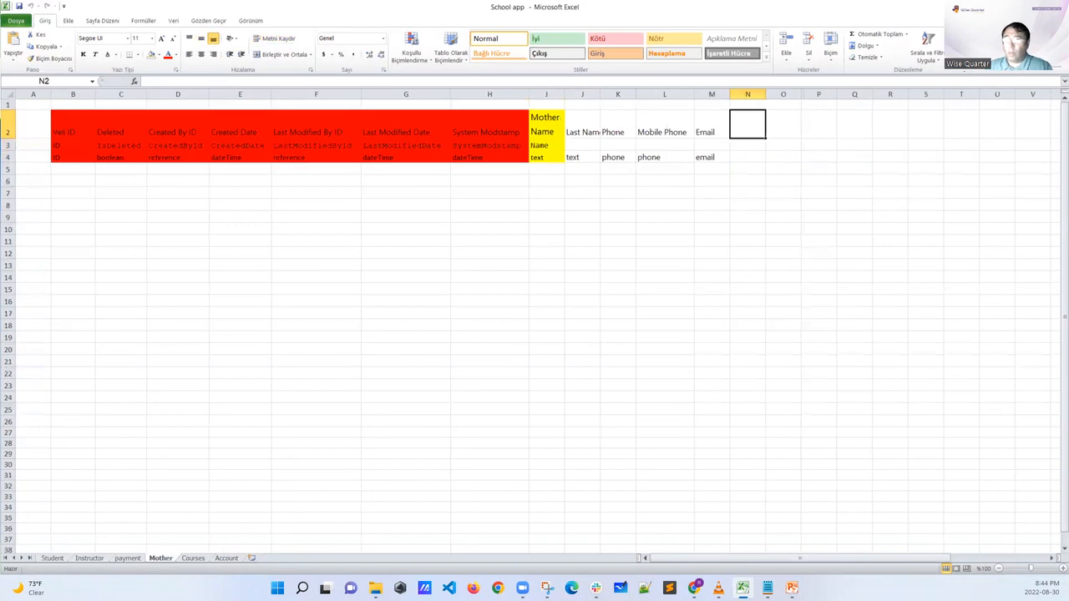
Return to Salesforce in Chrome, show the All list view of Mothers, and pin it as the default list
{"action": "left_click", "coordinate": [1004, 6]}
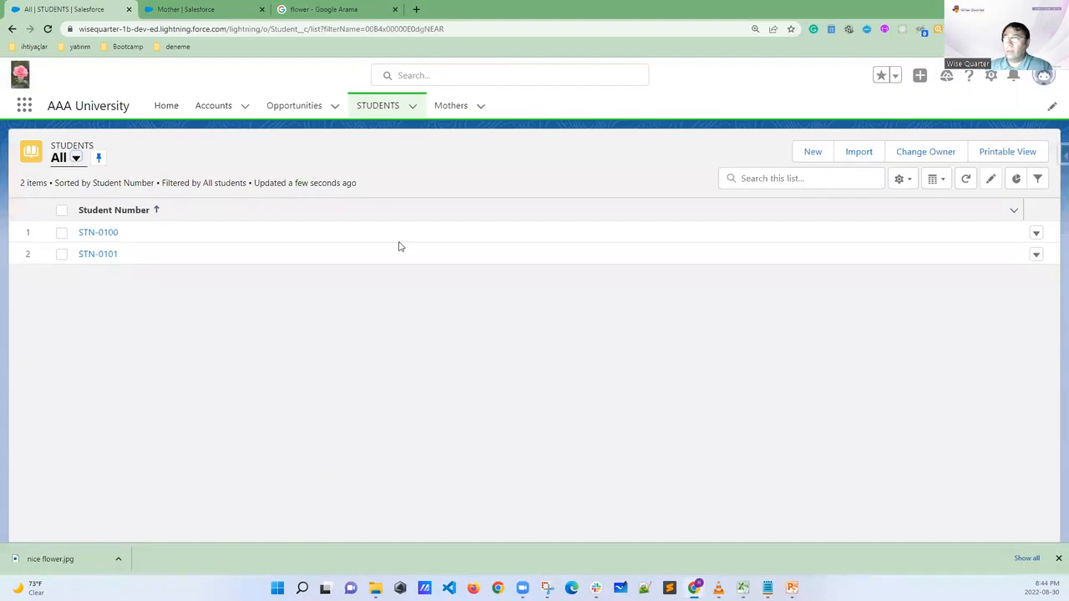
{"action": "left_click", "coordinate": [439, 106]}
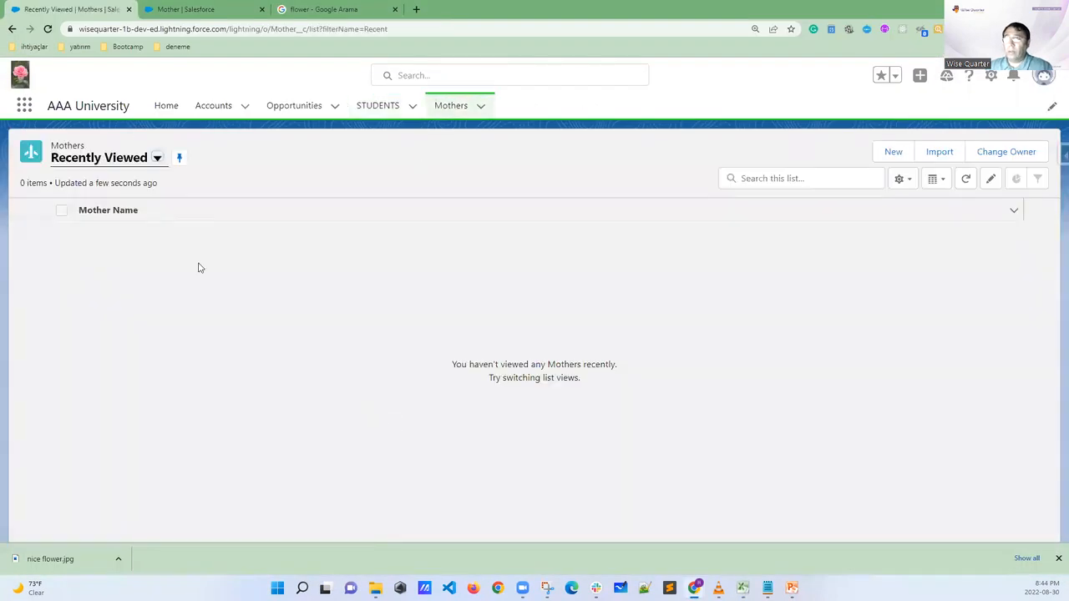
{"action": "left_click", "coordinate": [120, 162]}
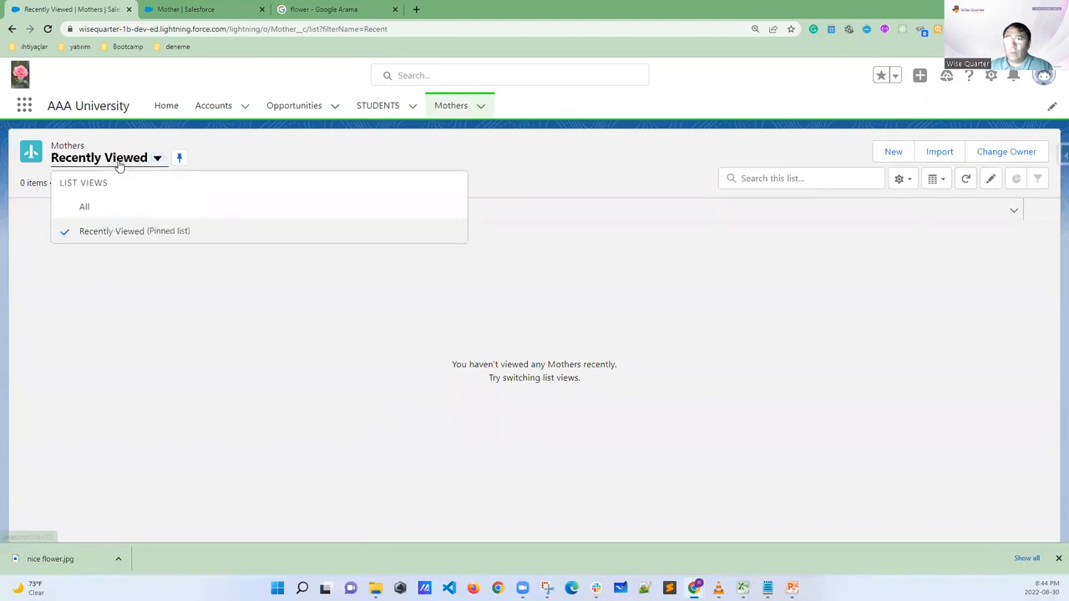
{"action": "left_click", "coordinate": [89, 206]}
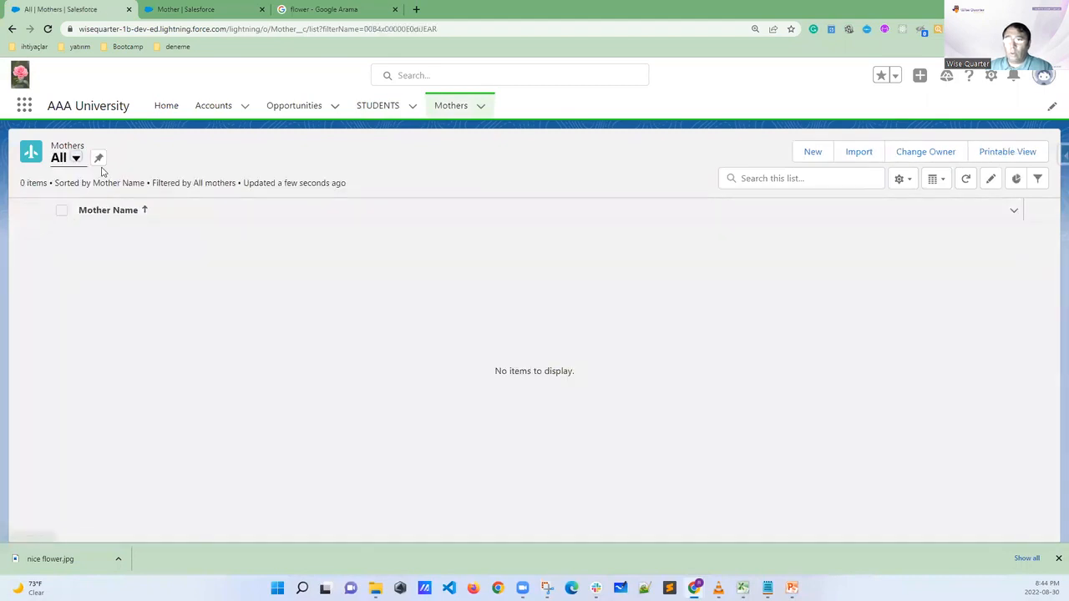
{"action": "left_click", "coordinate": [99, 160]}
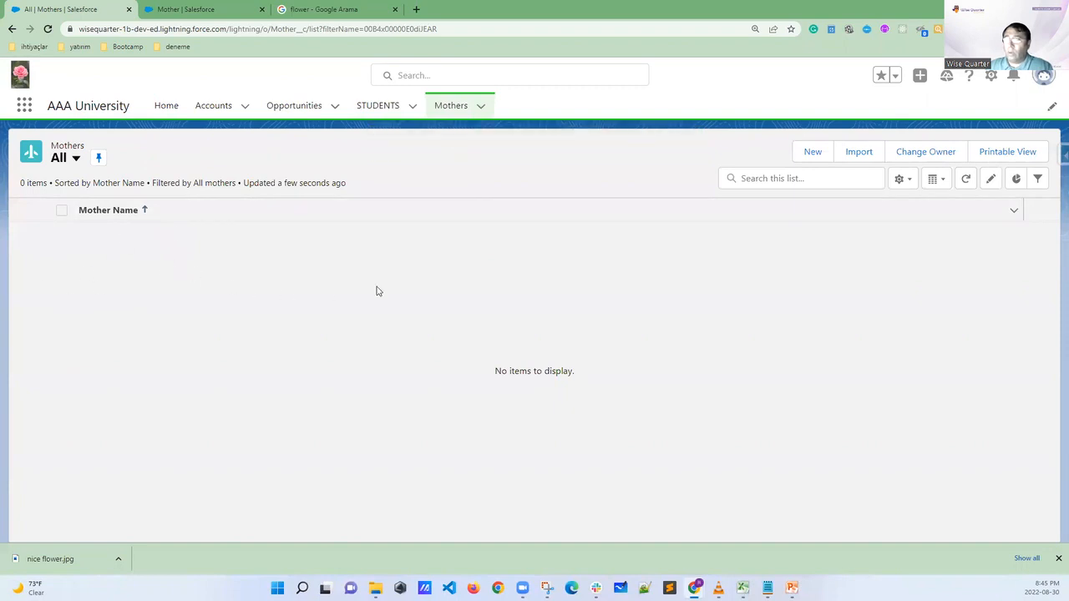
Create a Mother record with a first name as its Mother Name, save it, and return to the Mothers list
{"action": "left_click", "coordinate": [810, 152]}
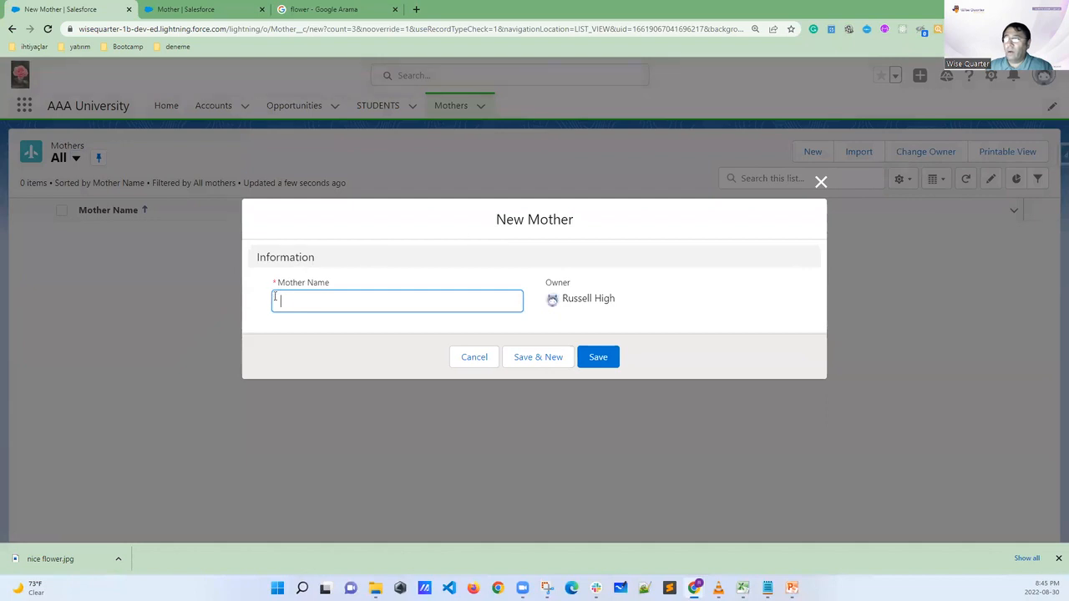
{"action": "left_click", "coordinate": [309, 304]}
{"action": "left_click", "coordinate": [268, 305]}
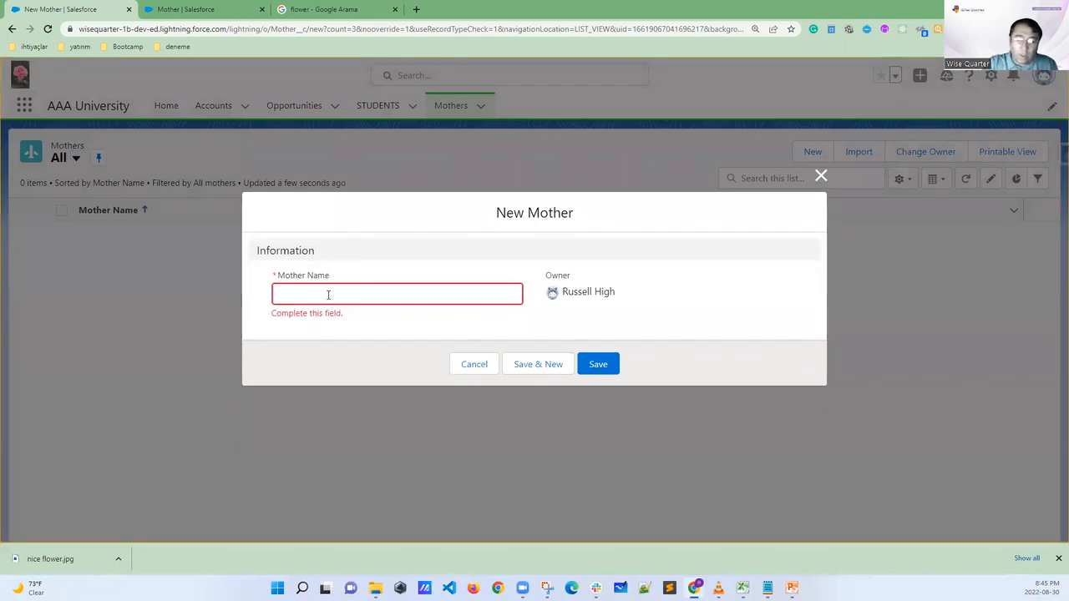
{"action": "left_click", "coordinate": [328, 295]}
{"action": "type", "text": "A"}
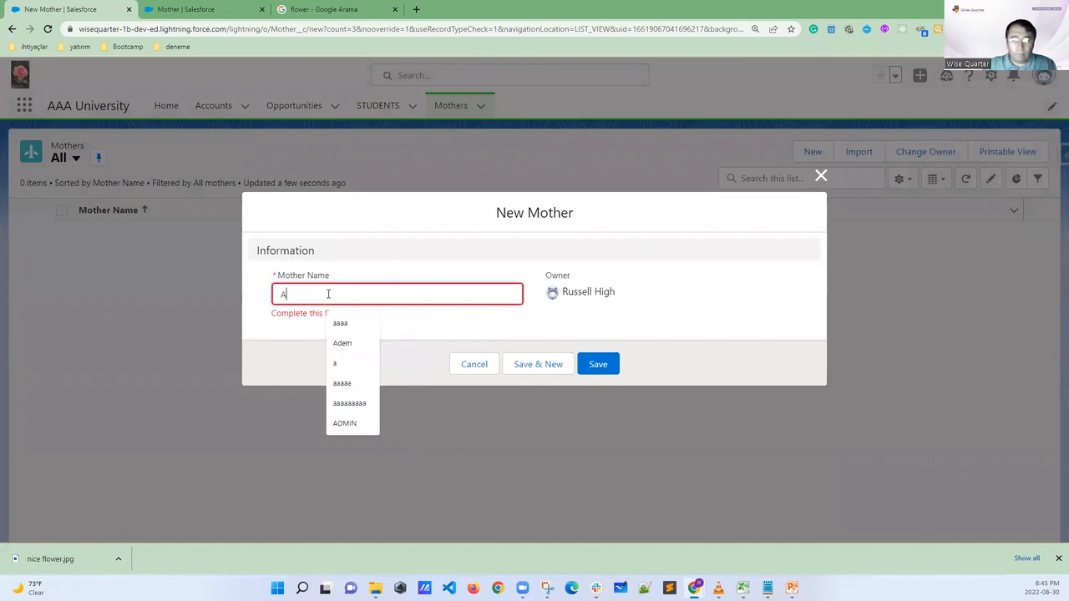
{"action": "type", "text": "yse"}
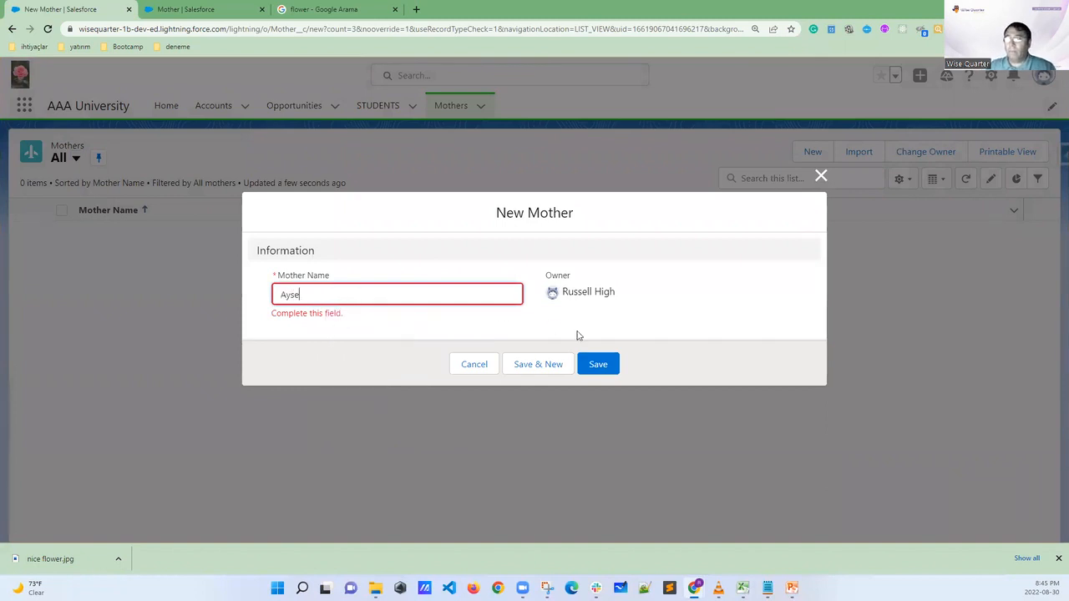
{"action": "left_click", "coordinate": [602, 364]}
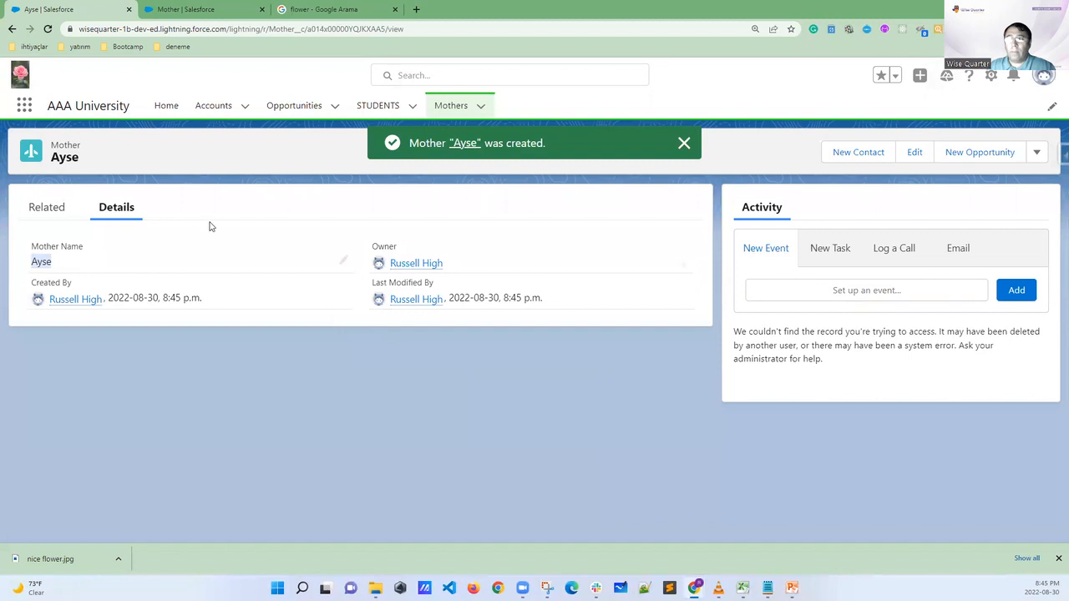
{"action": "left_click", "coordinate": [451, 106]}
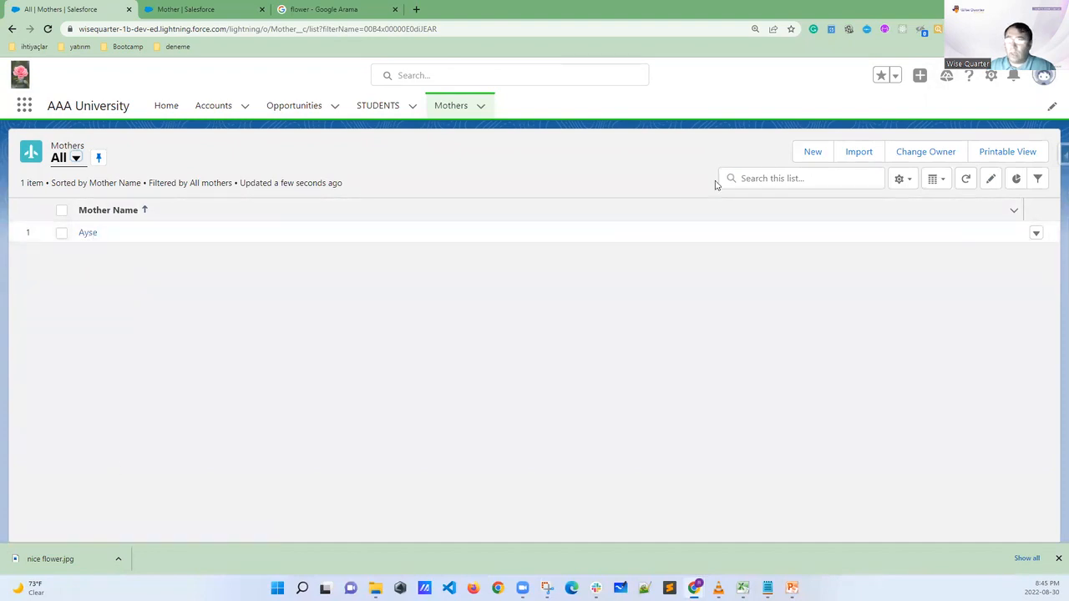
Create a second Mother record with a different, capitalized first name and return to the All list of Mothers
{"action": "left_click", "coordinate": [814, 153]}
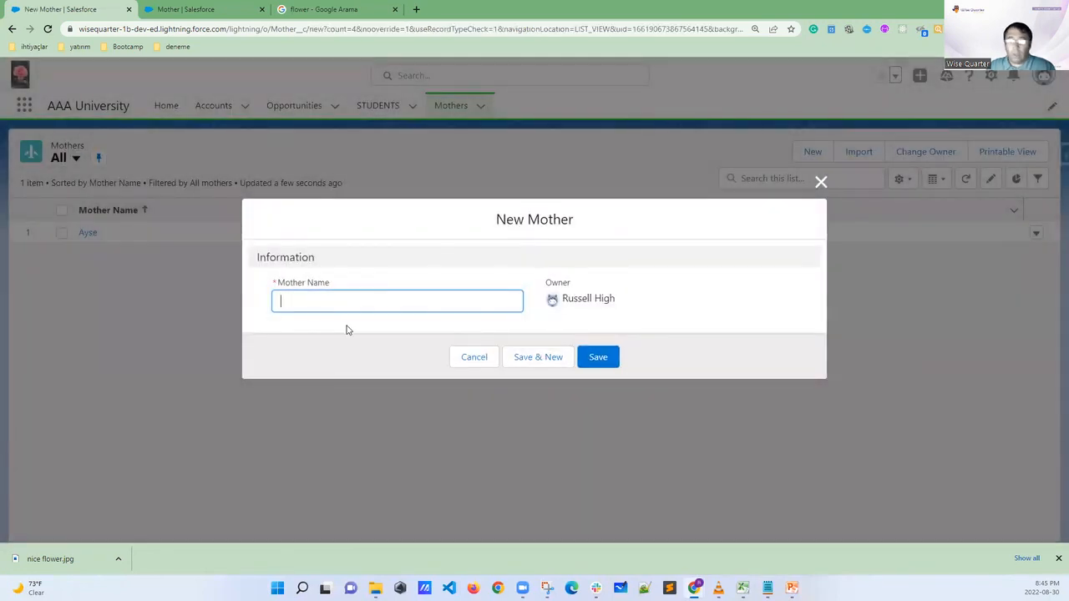
{"action": "type", "text": "L"}
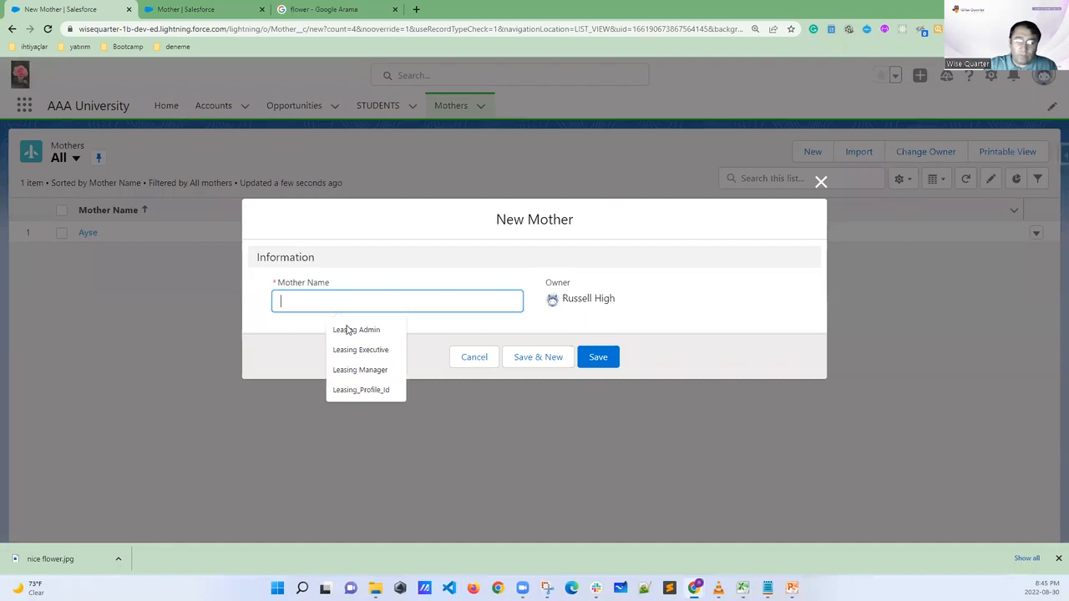
{"action": "key", "text": "BackSpace"}
{"action": "type", "text": "jane"}
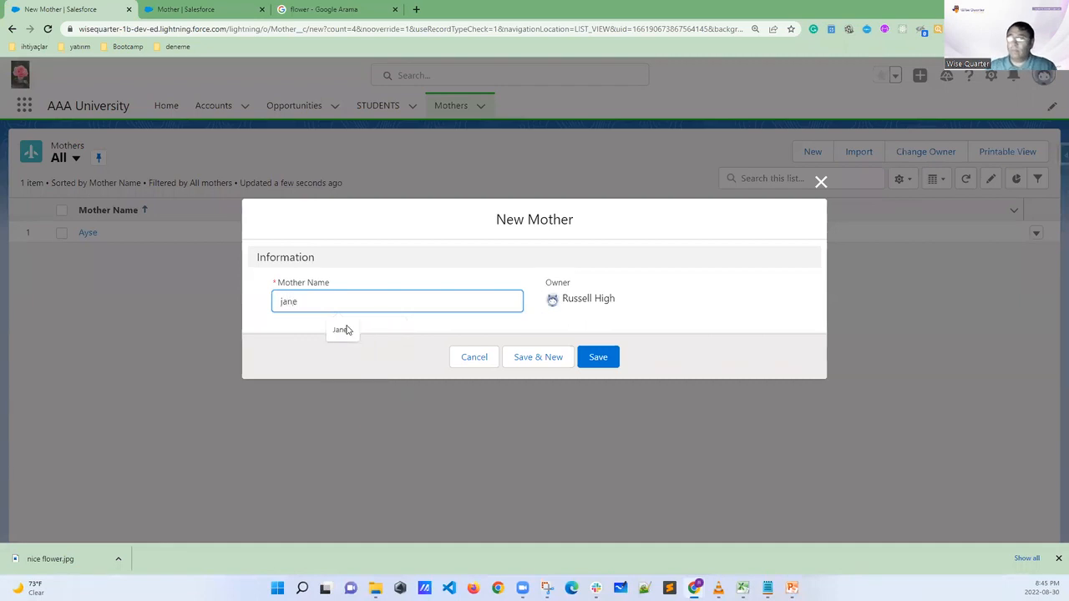
{"action": "key", "text": "BackSpace"}
{"action": "type", "text": "J"}
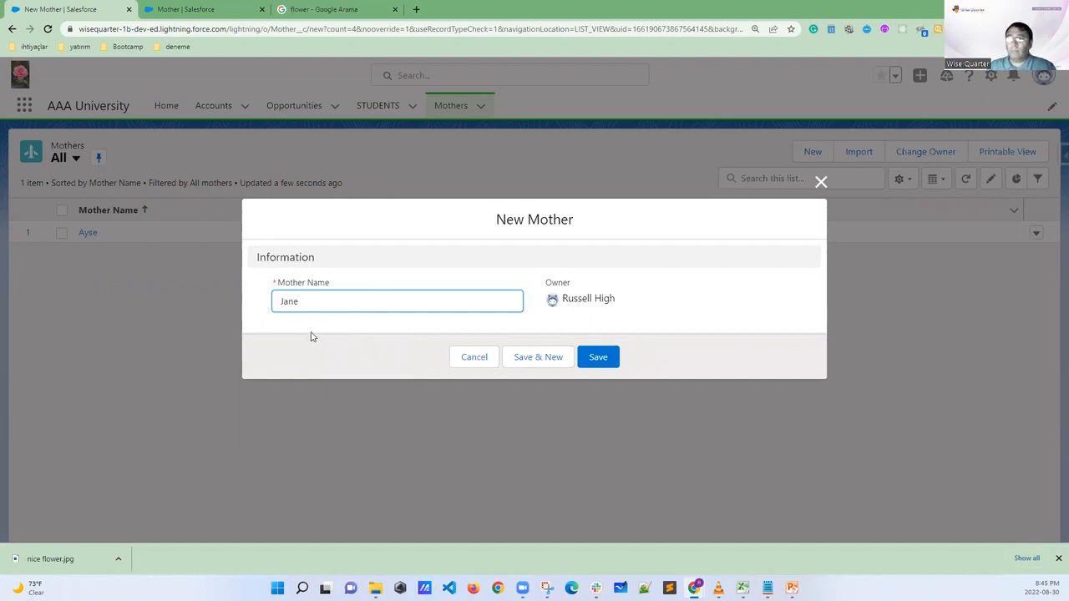
{"action": "left_click", "coordinate": [601, 359]}
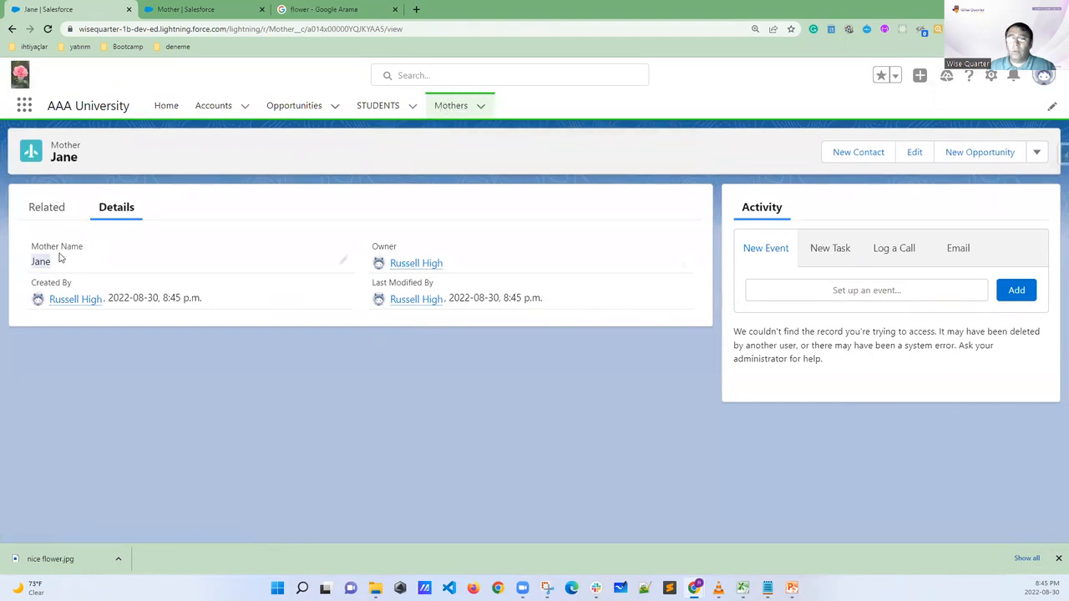
{"action": "left_click", "coordinate": [449, 106]}
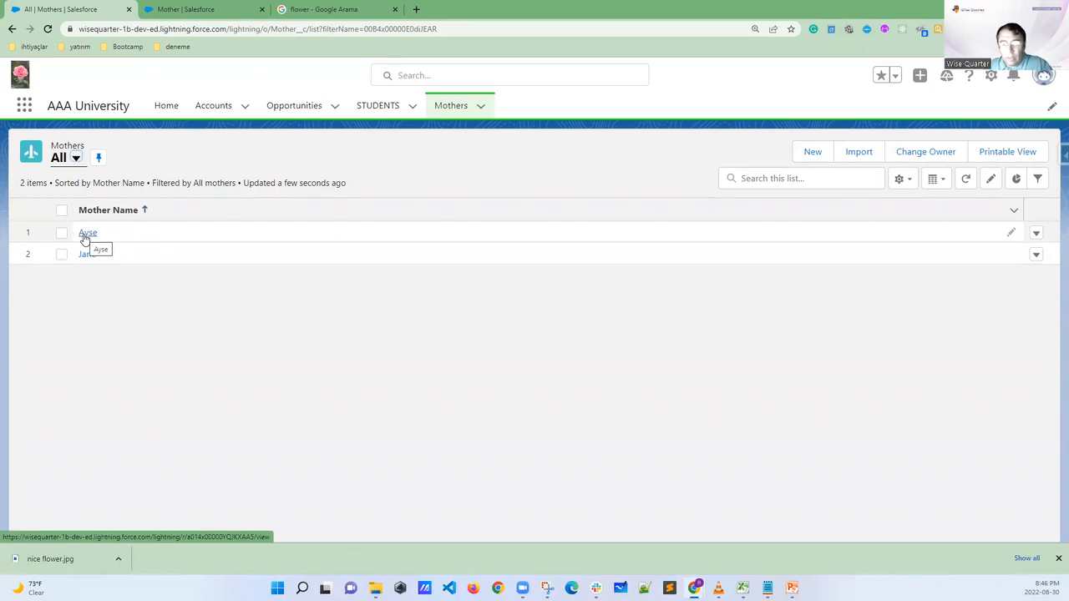
View the STUDENTS list for comparison, switch to the Mother object's Details page in Setup, and circle its title with a temporary annotation
{"action": "left_click", "coordinate": [378, 105]}
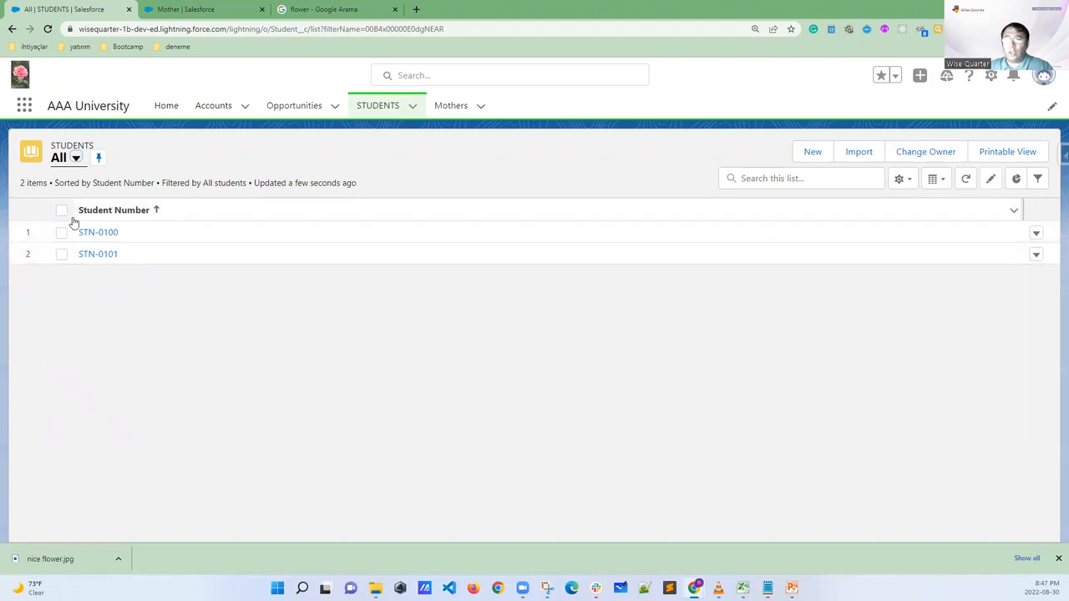
{"action": "left_click", "coordinate": [220, 6]}
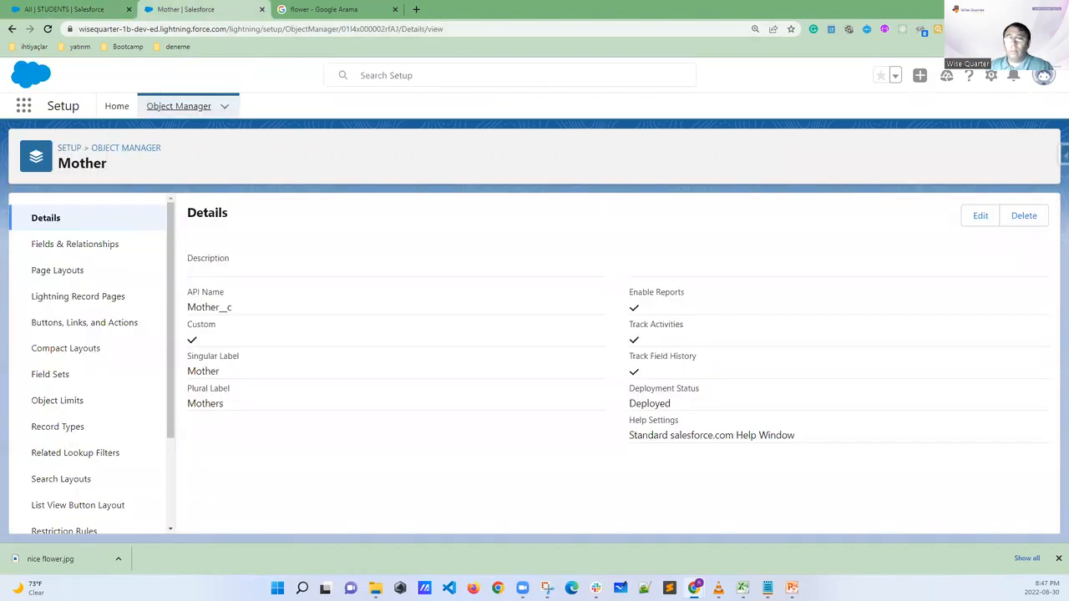
{"action": "mouse_move", "coordinate": [124, 147]}
{"action": "left_mouse_down"}
{"action": "mouse_move", "coordinate": [58, 148]}
{"action": "mouse_move", "coordinate": [64, 185]}
{"action": "mouse_move", "coordinate": [127, 162]}
{"action": "mouse_move", "coordinate": [96, 145]}
{"action": "left_mouse_up"}
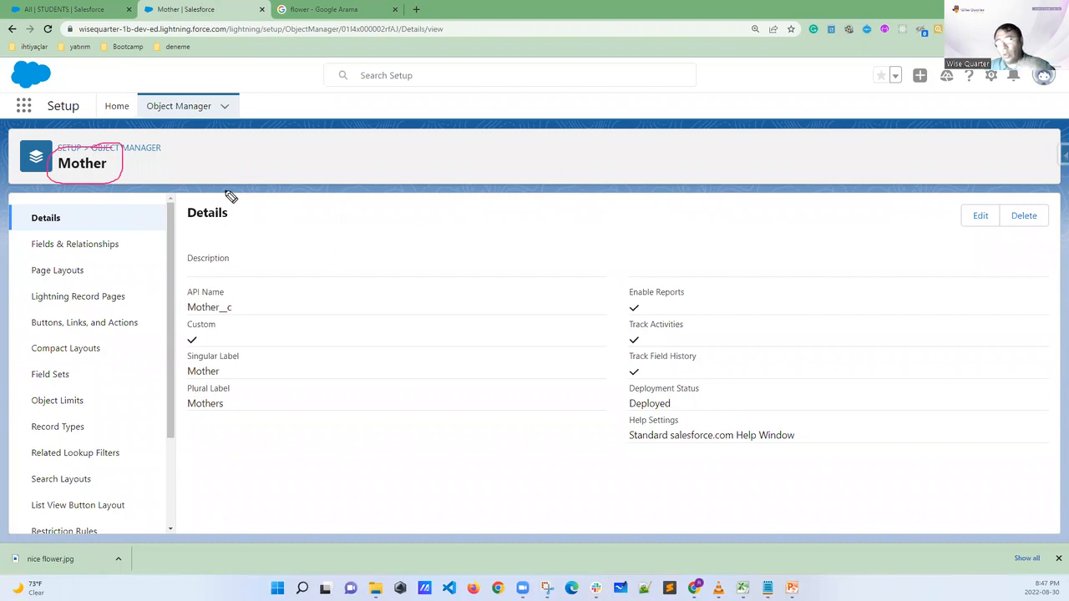
{"action": "key", "text": "Escape"}
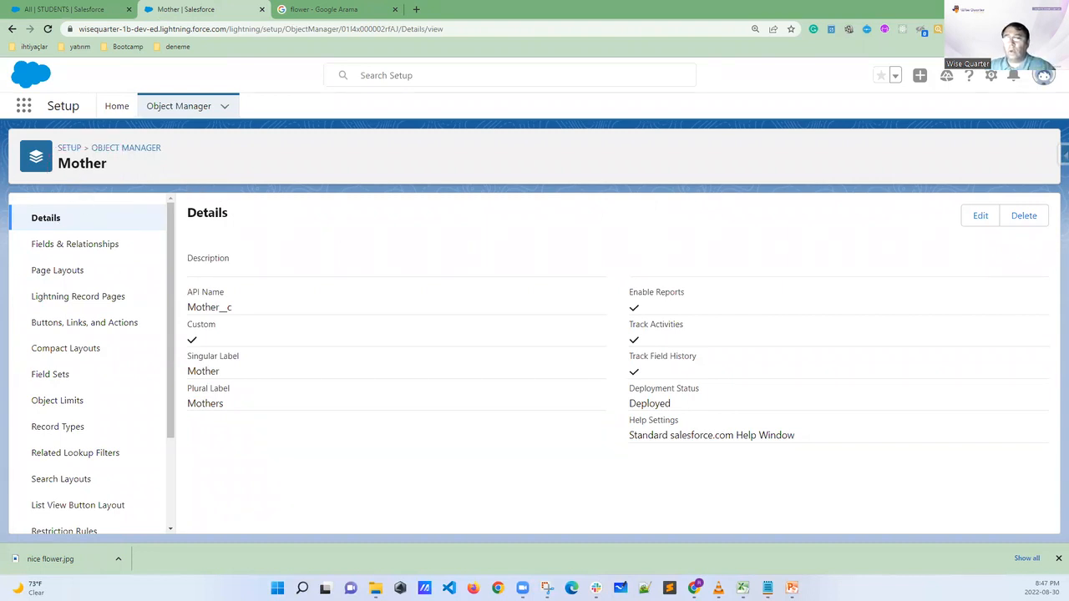
Browse the full Object Manager list to locate the custom Student object among the standard objects
{"action": "left_click", "coordinate": [178, 106]}
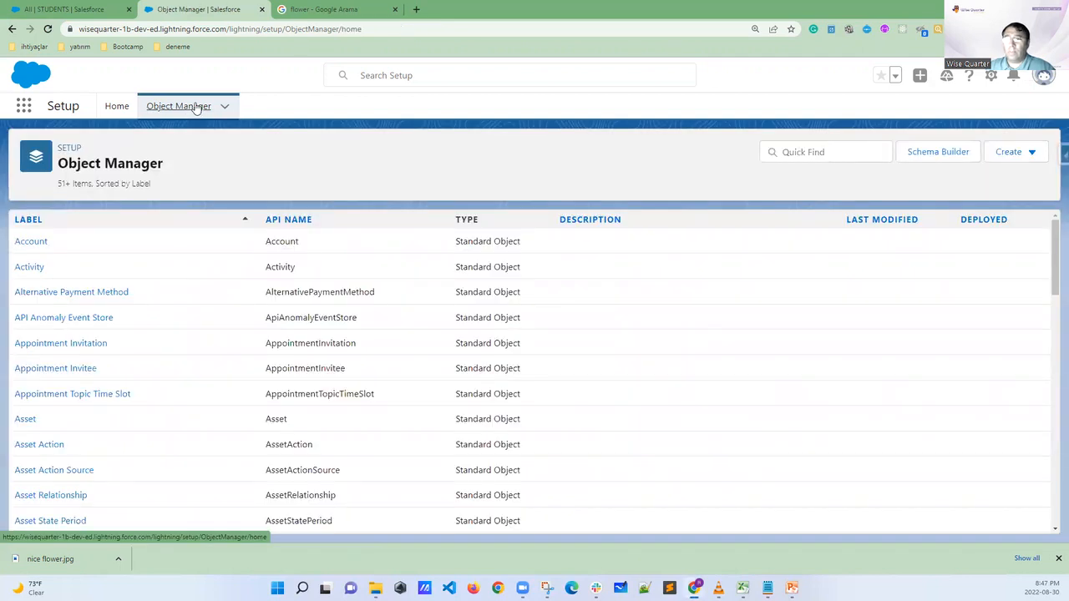
{"action": "scroll", "coordinate": [55, 291], "scroll_direction": "down", "scroll_amount": 2}
{"action": "scroll", "coordinate": [55, 290], "scroll_direction": "down", "scroll_amount": 3}
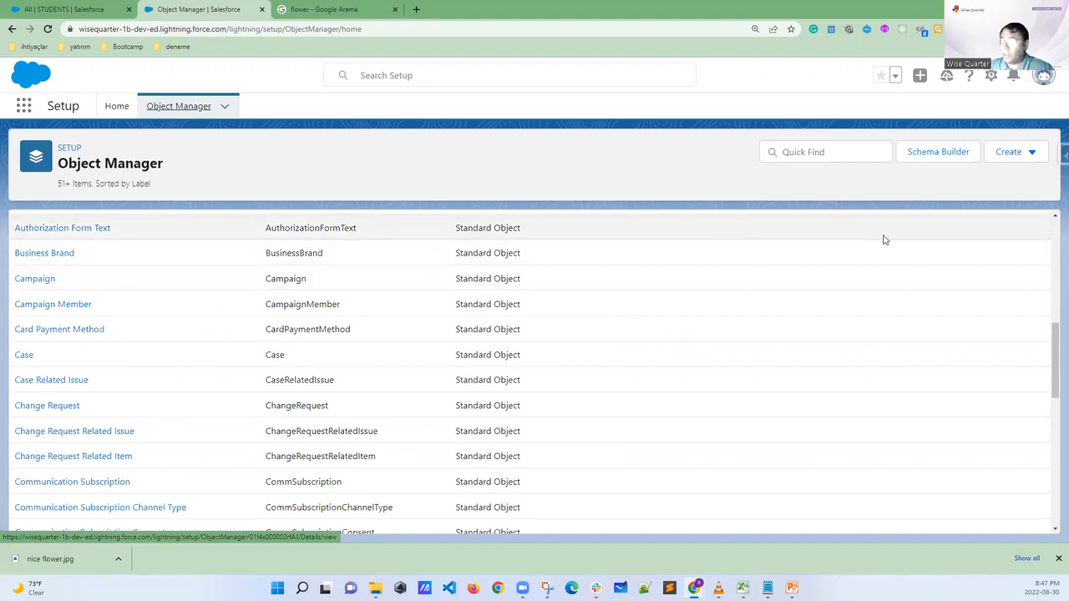
{"action": "left_click_drag", "start_coordinate": [1053, 351], "coordinate": [1046, 492]}
{"action": "scroll", "coordinate": [1046, 492], "scroll_direction": "down", "scroll_amount": 20}
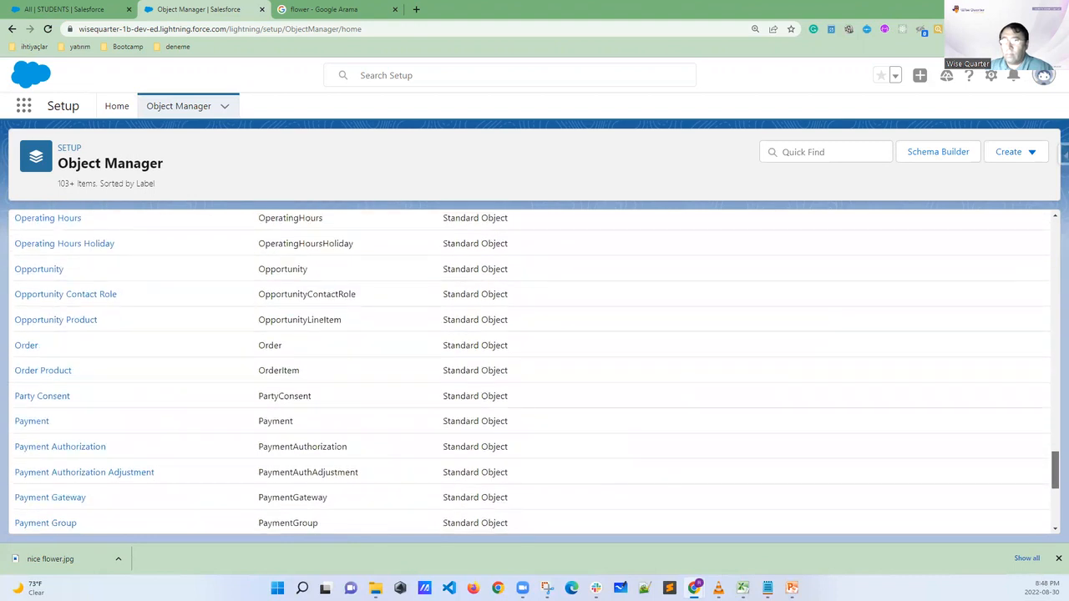
{"action": "scroll", "coordinate": [534, 367], "scroll_direction": "down", "scroll_amount": 1}
{"action": "left_click_drag", "start_coordinate": [1055, 474], "coordinate": [1054, 460]}
{"action": "scroll", "coordinate": [999, 494], "scroll_direction": "down", "scroll_amount": 7}
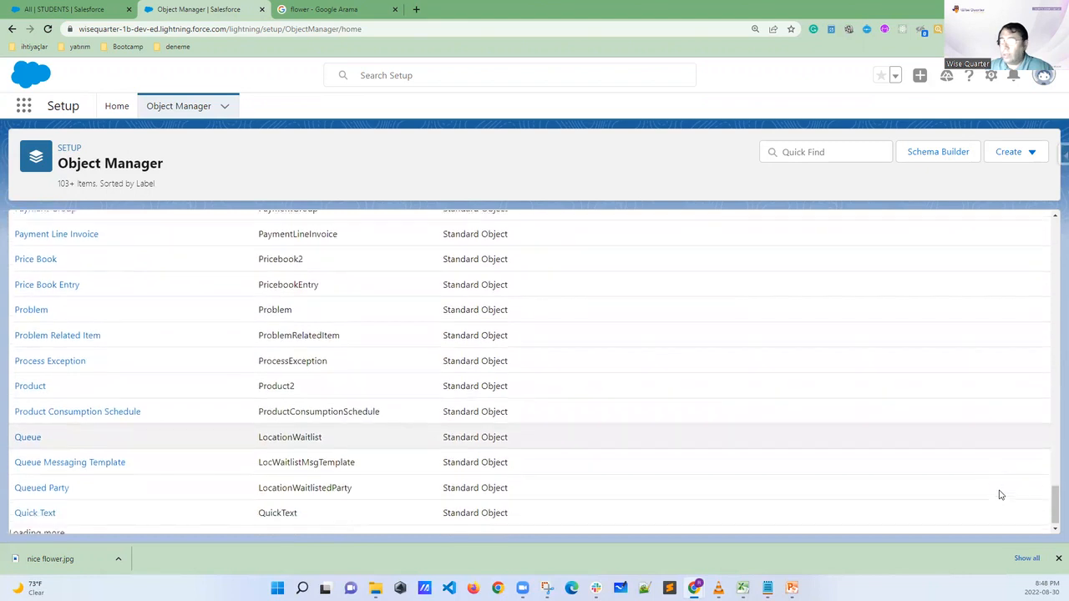
{"action": "scroll", "coordinate": [1000, 499], "scroll_direction": "down", "scroll_amount": 8}
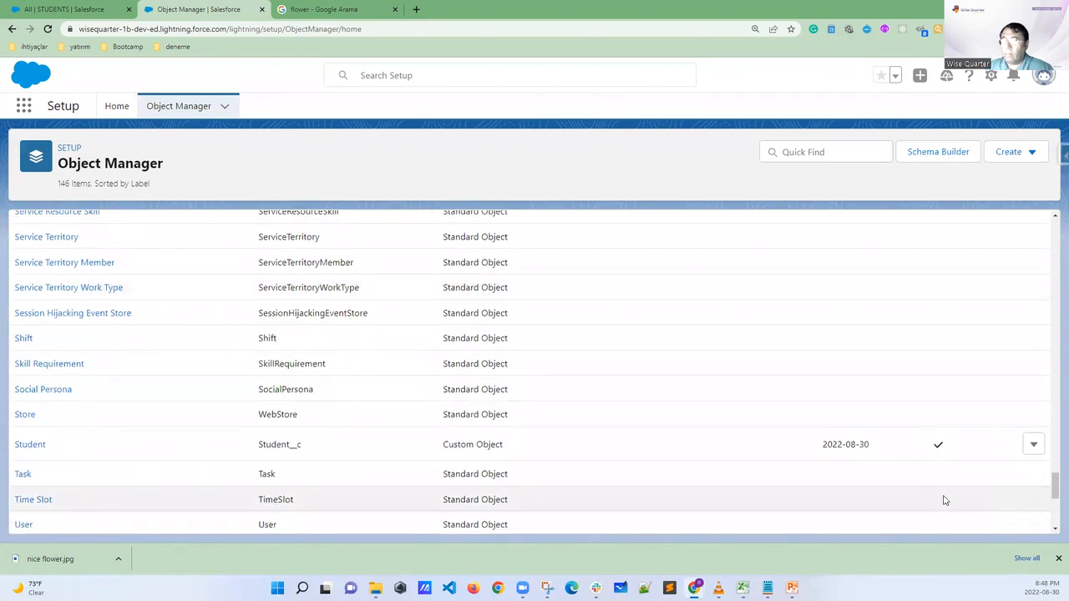
{"action": "scroll", "coordinate": [924, 496], "scroll_direction": "down", "scroll_amount": 2}
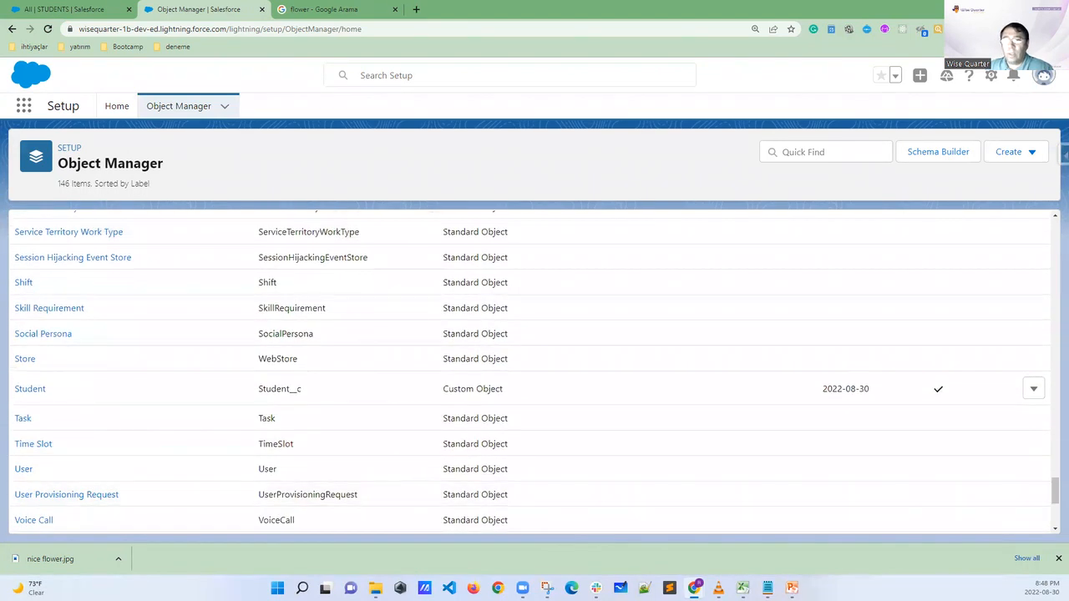
Annotate the Student row by circling it, labelling the Standard Object types "Salesforce", and underlining Custom Object
{"action": "mouse_move", "coordinate": [98, 365]}
{"action": "left_mouse_down"}
{"action": "mouse_move", "coordinate": [23, 375]}
{"action": "mouse_move", "coordinate": [39, 415]}
{"action": "mouse_move", "coordinate": [815, 414]}
{"action": "mouse_move", "coordinate": [998, 396]}
{"action": "mouse_move", "coordinate": [860, 373]}
{"action": "mouse_move", "coordinate": [82, 373]}
{"action": "left_mouse_up"}
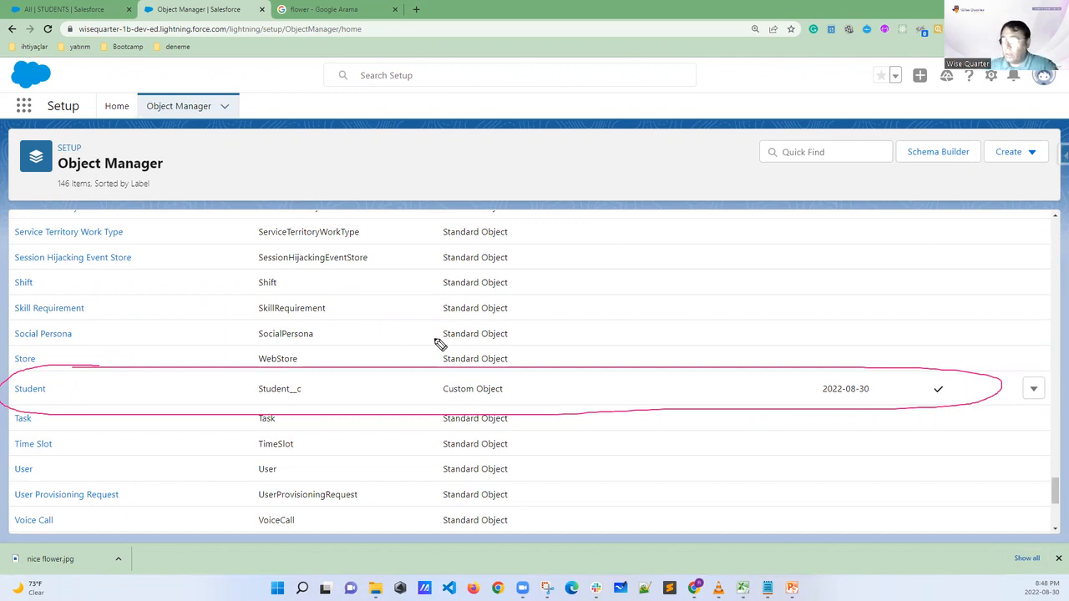
{"action": "mouse_move", "coordinate": [516, 326]}
{"action": "left_mouse_down"}
{"action": "mouse_move", "coordinate": [490, 319]}
{"action": "mouse_move", "coordinate": [456, 353]}
{"action": "mouse_move", "coordinate": [511, 324]}
{"action": "mouse_move", "coordinate": [466, 300]}
{"action": "mouse_move", "coordinate": [492, 323]}
{"action": "mouse_move", "coordinate": [511, 302]}
{"action": "mouse_move", "coordinate": [547, 297]}
{"action": "mouse_move", "coordinate": [551, 324]}
{"action": "mouse_move", "coordinate": [572, 297]}
{"action": "mouse_move", "coordinate": [658, 268]}
{"action": "left_mouse_up"}
{"action": "mouse_move", "coordinate": [451, 399]}
{"action": "left_mouse_down"}
{"action": "mouse_move", "coordinate": [542, 385]}
{"action": "mouse_move", "coordinate": [536, 392]}
{"action": "left_mouse_up"}
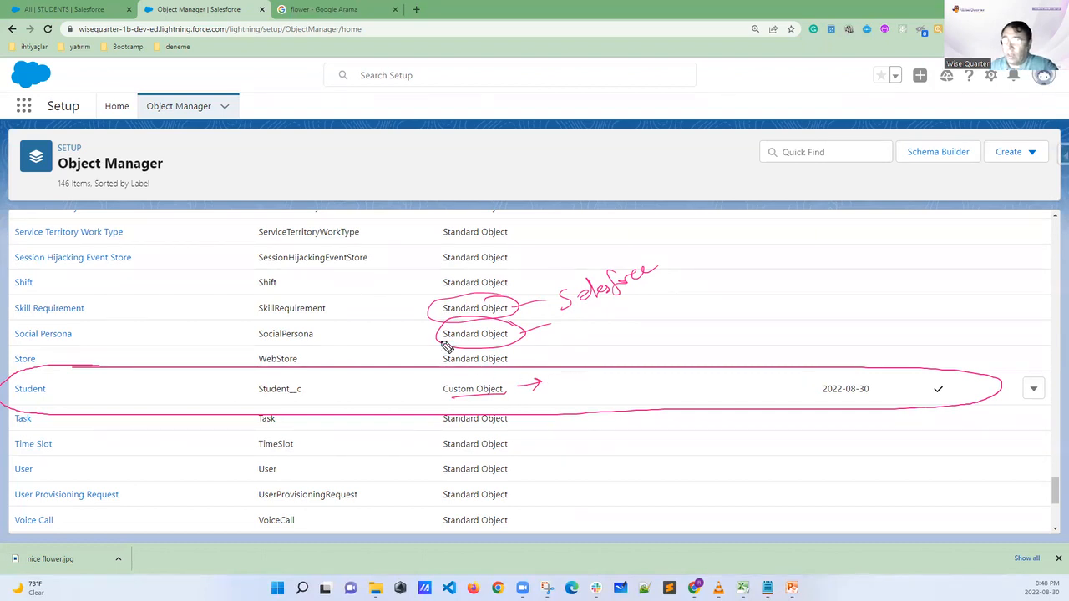
Mark up the API names of the standard objects and highlight the __c suffix in the custom object's API name Student__c
{"action": "mouse_move", "coordinate": [309, 209]}
{"action": "left_mouse_down"}
{"action": "mouse_move", "coordinate": [310, 237]}
{"action": "mouse_move", "coordinate": [315, 203]}
{"action": "mouse_move", "coordinate": [319, 217]}
{"action": "mouse_move", "coordinate": [338, 190]}
{"action": "mouse_move", "coordinate": [357, 188]}
{"action": "mouse_move", "coordinate": [310, 227]}
{"action": "left_mouse_up"}
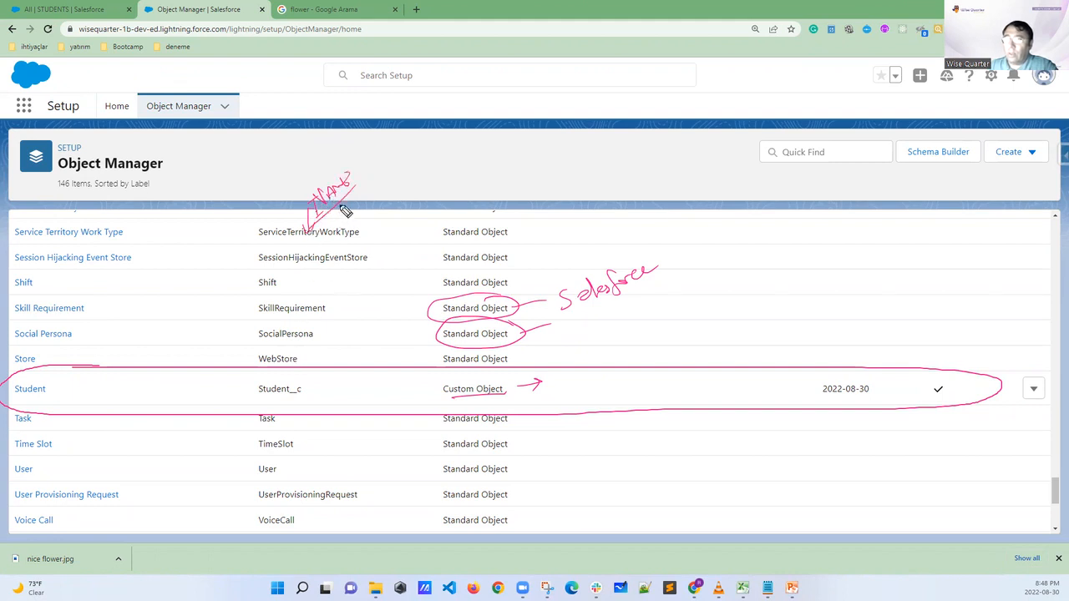
{"action": "left_click_drag", "start_coordinate": [280, 284], "coordinate": [290, 283]}
{"action": "left_click_drag", "start_coordinate": [369, 257], "coordinate": [377, 258]}
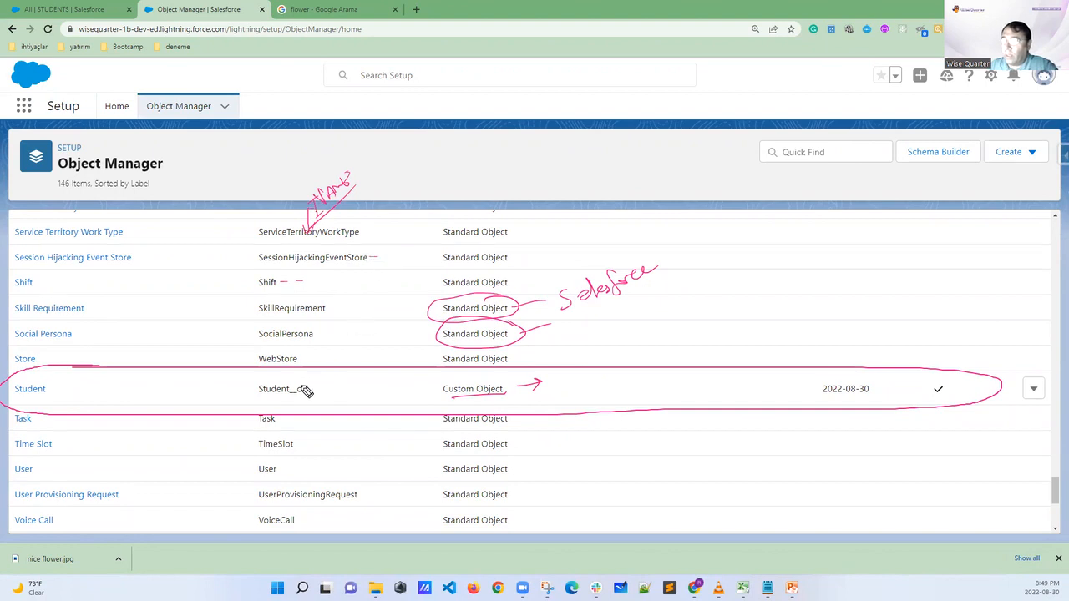
{"action": "mouse_move", "coordinate": [307, 391]}
{"action": "left_mouse_down"}
{"action": "mouse_move", "coordinate": [292, 398]}
{"action": "mouse_move", "coordinate": [306, 398]}
{"action": "mouse_move", "coordinate": [305, 384]}
{"action": "left_mouse_up"}
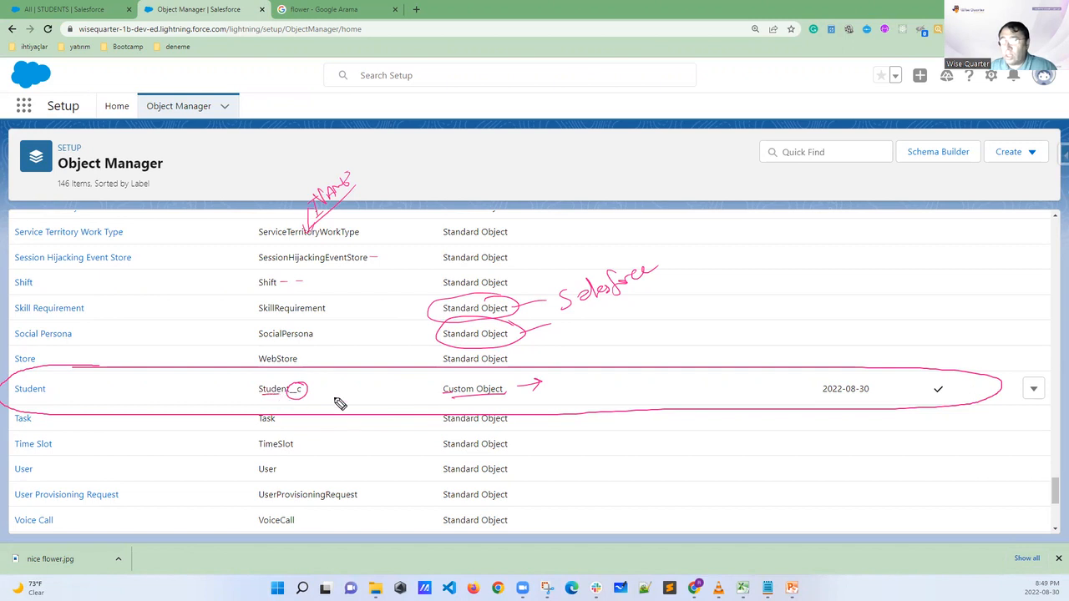
{"action": "mouse_move", "coordinate": [598, 373]}
{"action": "left_mouse_down"}
{"action": "mouse_move", "coordinate": [625, 386]}
{"action": "mouse_move", "coordinate": [640, 373]}
{"action": "mouse_move", "coordinate": [673, 379]}
{"action": "mouse_move", "coordinate": [703, 360]}
{"action": "mouse_move", "coordinate": [646, 381]}
{"action": "mouse_move", "coordinate": [665, 392]}
{"action": "mouse_move", "coordinate": [718, 373]}
{"action": "mouse_move", "coordinate": [705, 350]}
{"action": "left_mouse_up"}
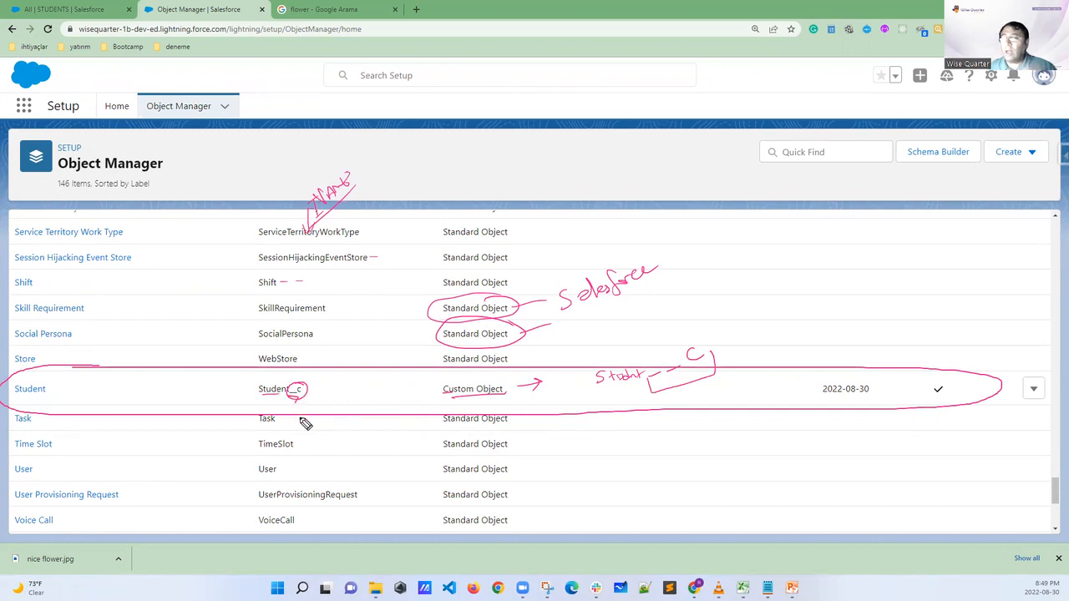
Check-mark the Student label and API name, mark the object types in the Type column, and clear the annotations
{"action": "left_click_drag", "start_coordinate": [58, 389], "coordinate": [74, 386]}
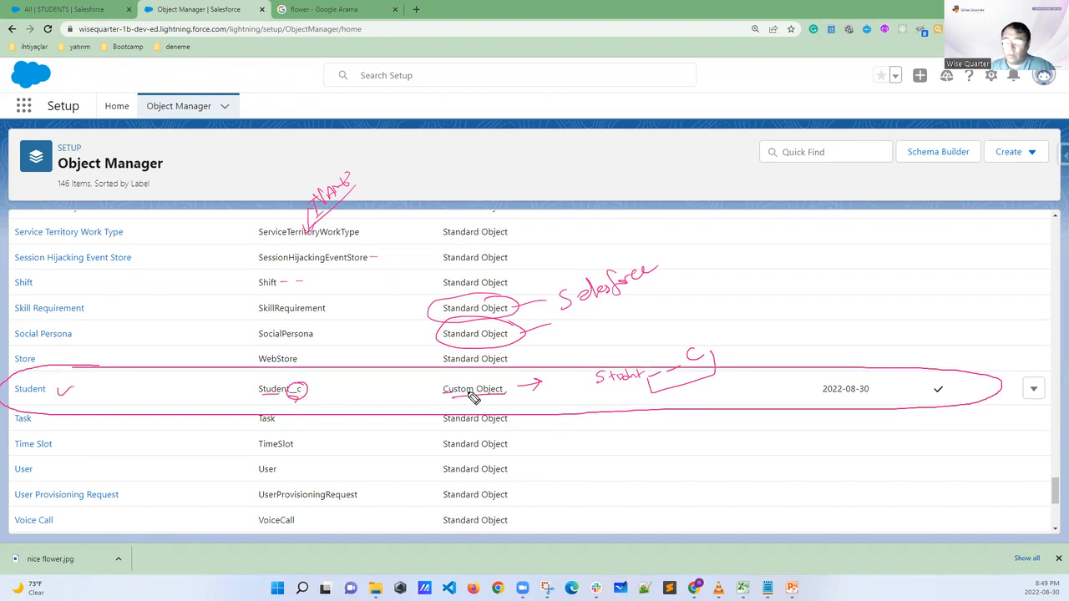
{"action": "mouse_move", "coordinate": [473, 396]}
{"action": "left_mouse_down"}
{"action": "mouse_move", "coordinate": [453, 387]}
{"action": "mouse_move", "coordinate": [506, 386]}
{"action": "left_mouse_up"}
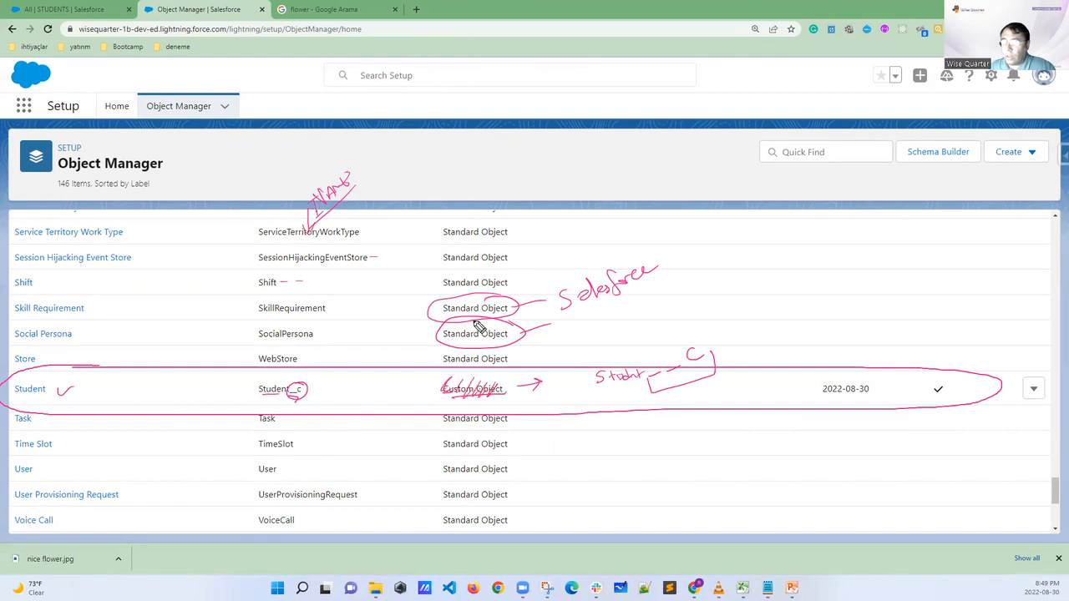
{"action": "mouse_move", "coordinate": [460, 222]}
{"action": "left_mouse_down"}
{"action": "mouse_move", "coordinate": [491, 401]}
{"action": "mouse_move", "coordinate": [458, 512]}
{"action": "left_mouse_up"}
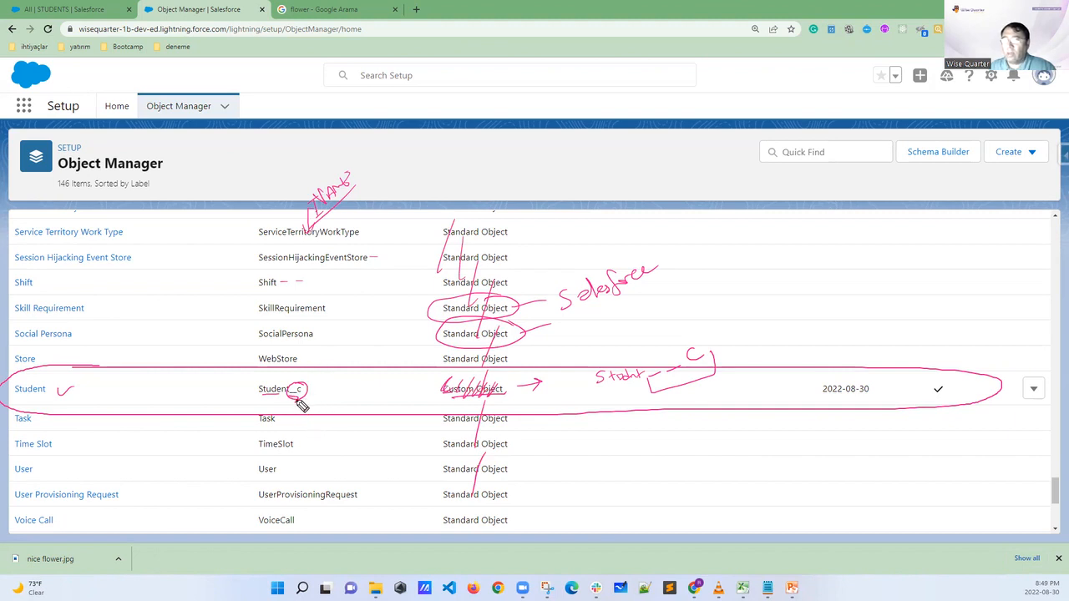
{"action": "left_click_drag", "start_coordinate": [234, 385], "coordinate": [250, 380]}
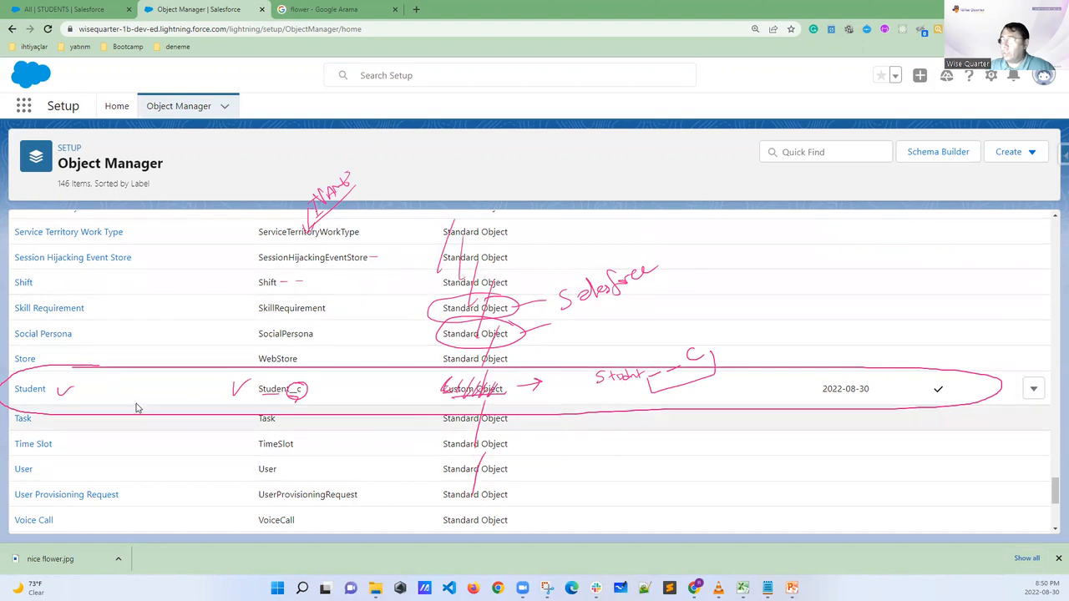
{"action": "key", "text": "Escape"}
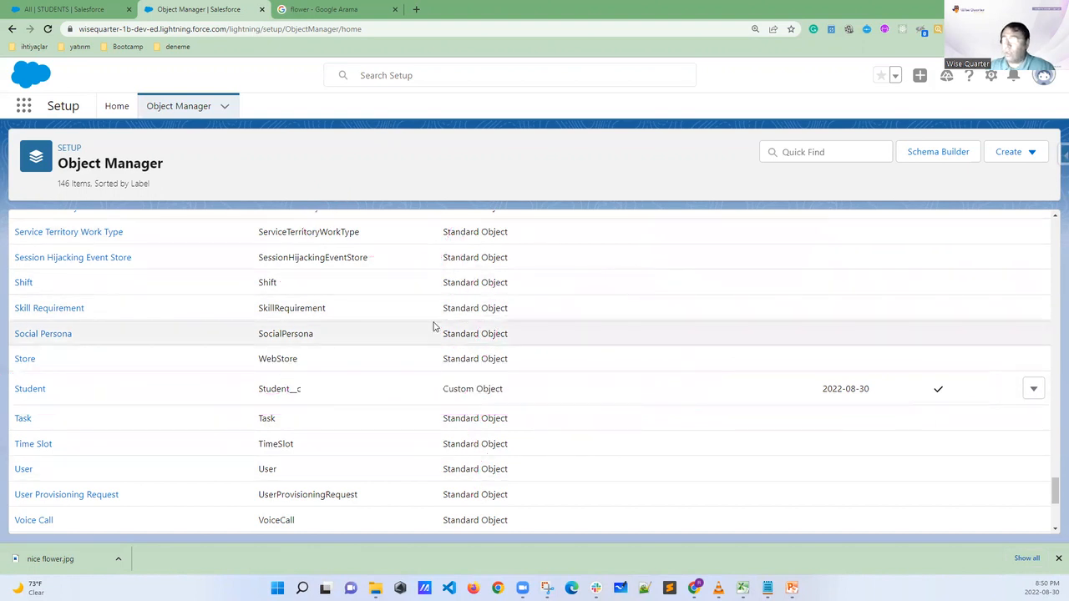
Filter the Object Manager list with the search text "studen"
{"action": "left_click", "coordinate": [808, 152]}
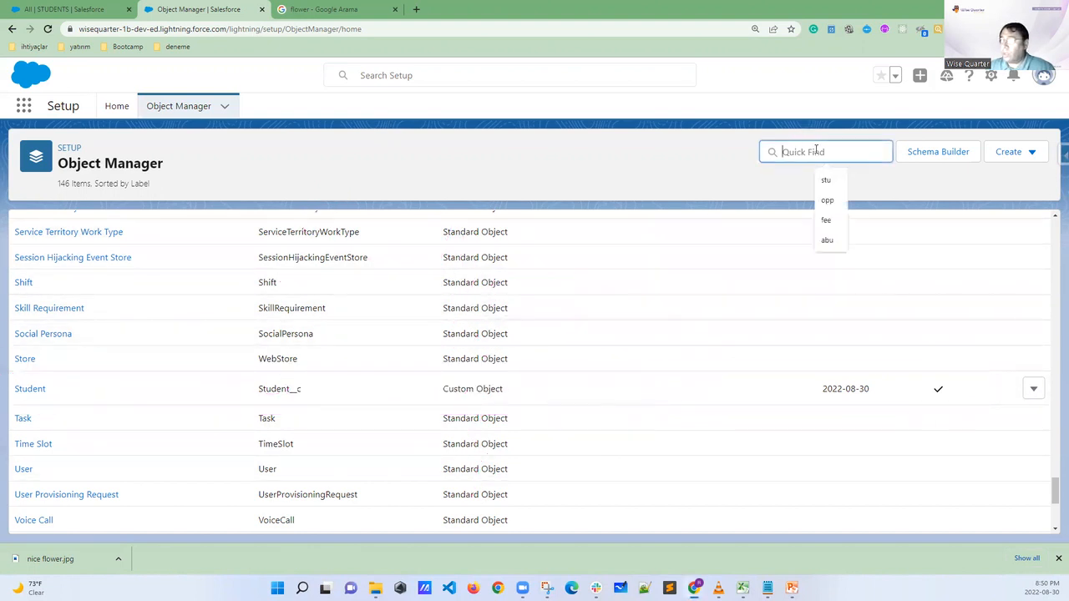
{"action": "type", "text": "student"}
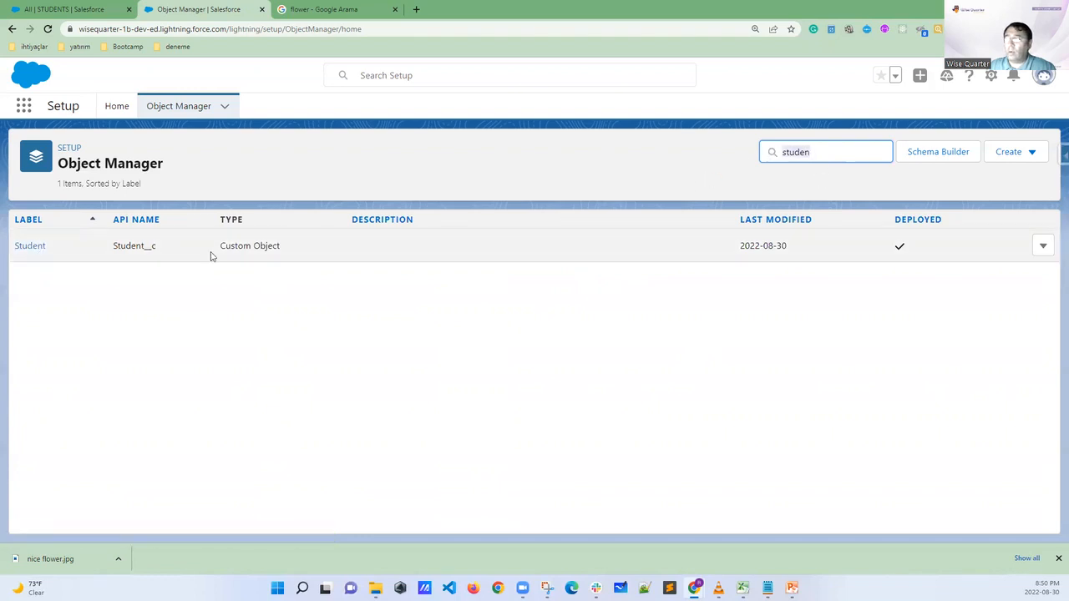
Open the Student custom object from the filtered object list
{"action": "left_click", "coordinate": [30, 246]}
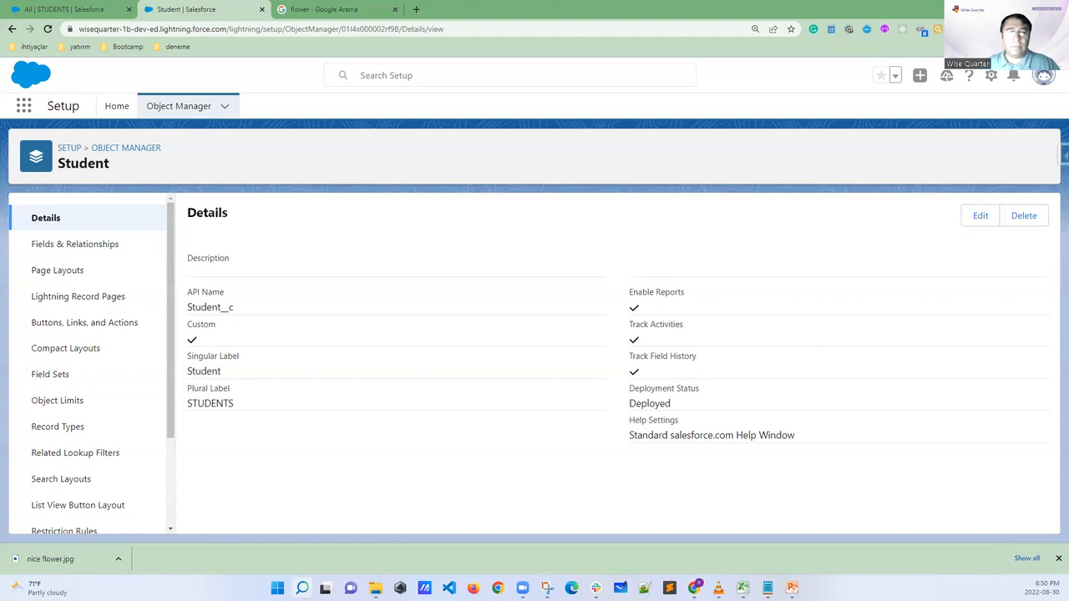
Switch to the Clock app, start the 10 min timer, and expand its view
{"action": "key", "text": "Return"}
{"action": "scroll", "coordinate": [958, 270], "scroll_direction": "down", "scroll_amount": 1}
{"action": "scroll", "coordinate": [958, 270], "scroll_direction": "down", "scroll_amount": 2}
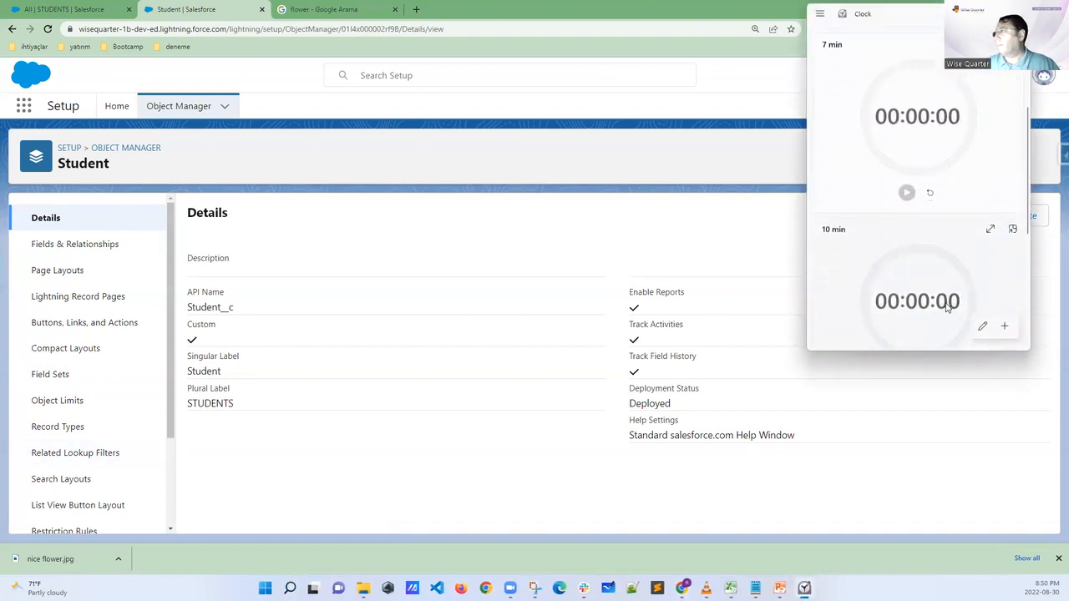
{"action": "scroll", "coordinate": [932, 313], "scroll_direction": "down", "scroll_amount": 1}
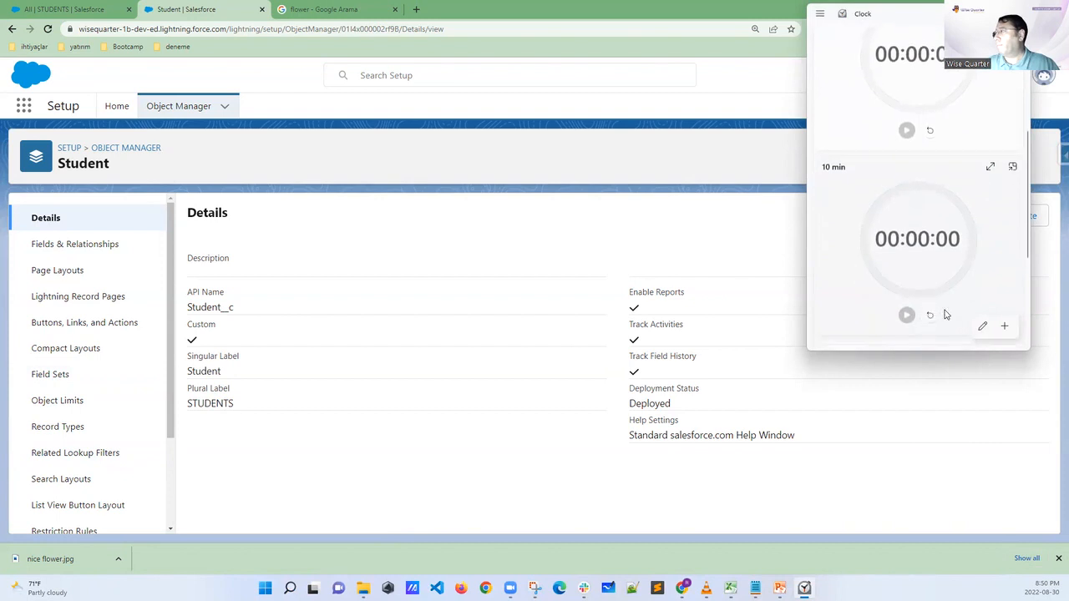
{"action": "left_click", "coordinate": [907, 314]}
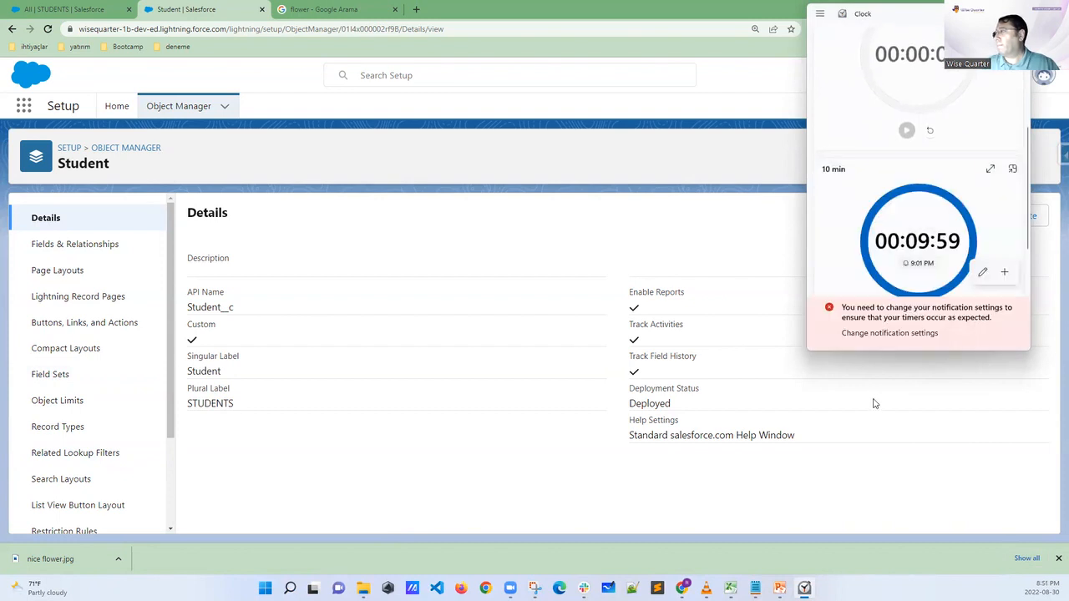
{"action": "left_click", "coordinate": [989, 168]}
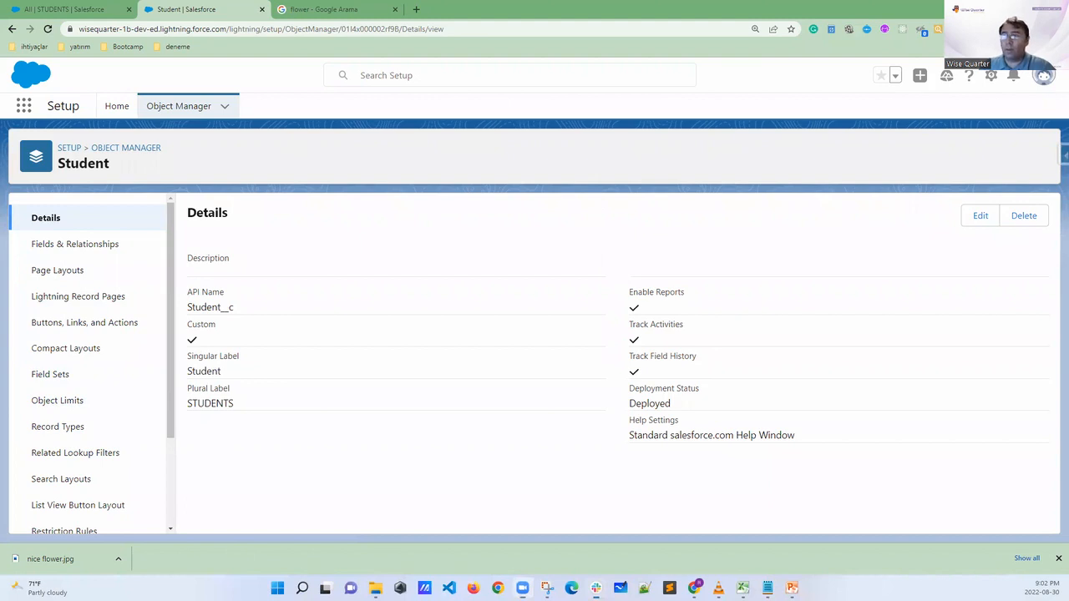
Switch to Slack and highlight the latest message in the #public channel about asking questions with screenshots
{"action": "key", "text": "alt+Tab"}
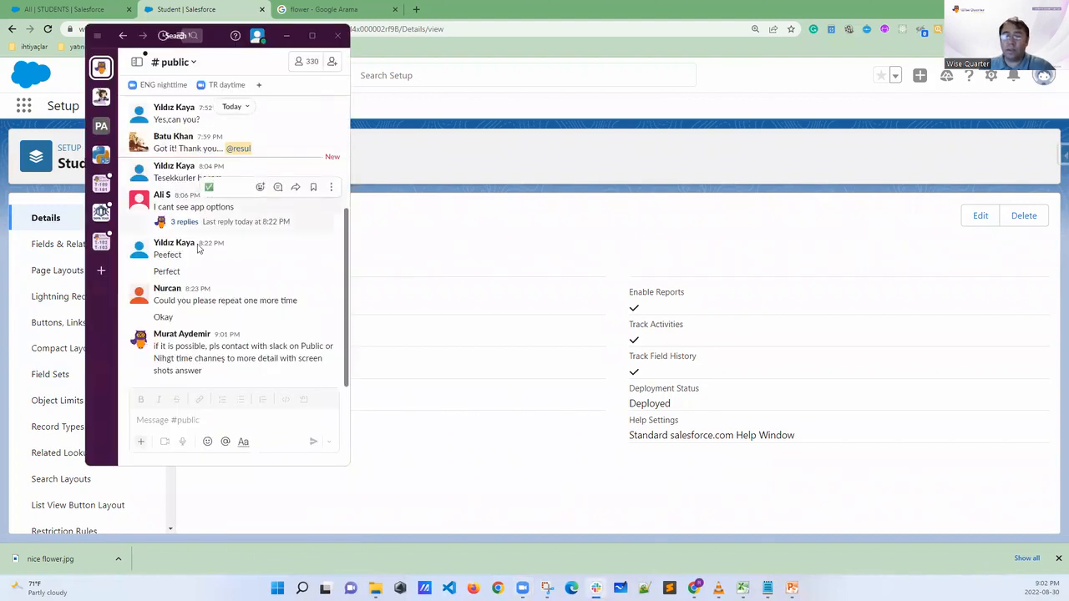
{"action": "left_click_drag", "start_coordinate": [204, 374], "coordinate": [152, 351]}
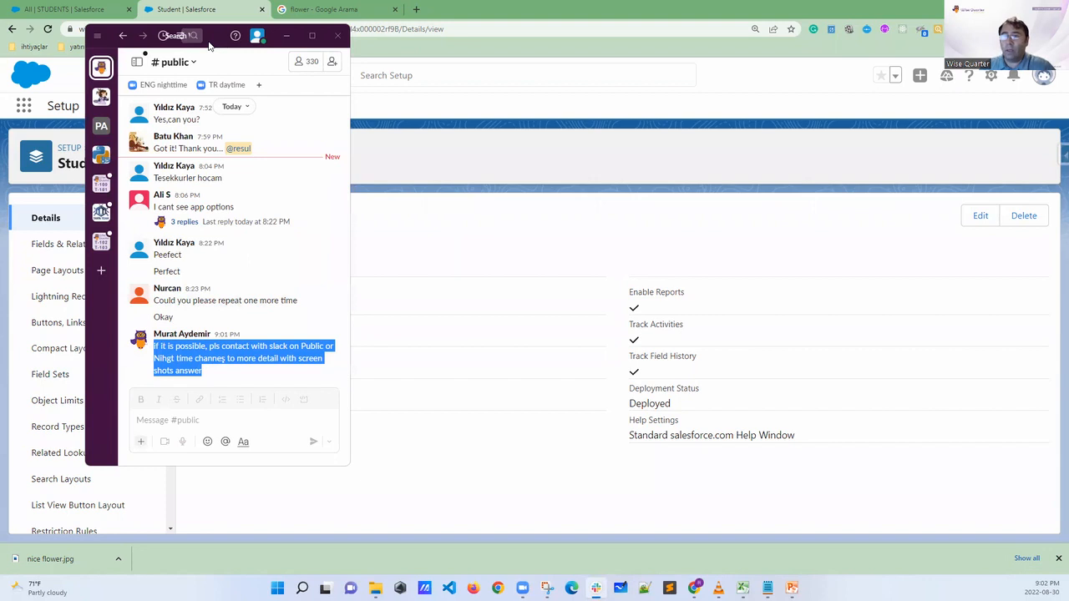
{"action": "left_click_drag", "start_coordinate": [209, 44], "coordinate": [0, 44]}
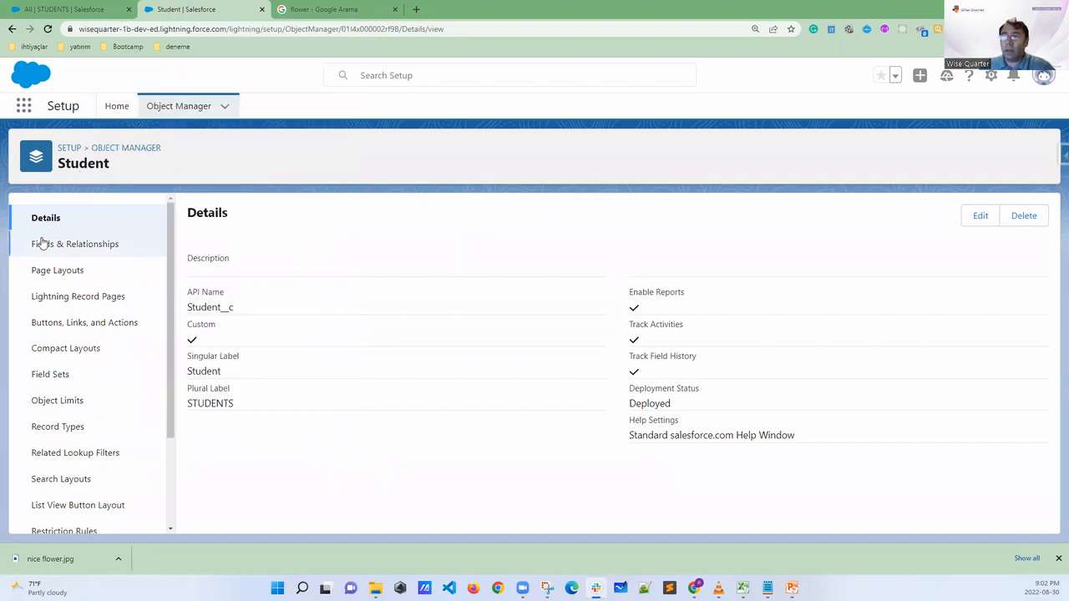
Annotate the Student object page by circling the Student heading and check-marking Details and the API name Student__c
{"action": "scroll", "coordinate": [54, 398], "scroll_direction": "down", "scroll_amount": 2}
{"action": "scroll", "coordinate": [50, 468], "scroll_direction": "up", "scroll_amount": 2}
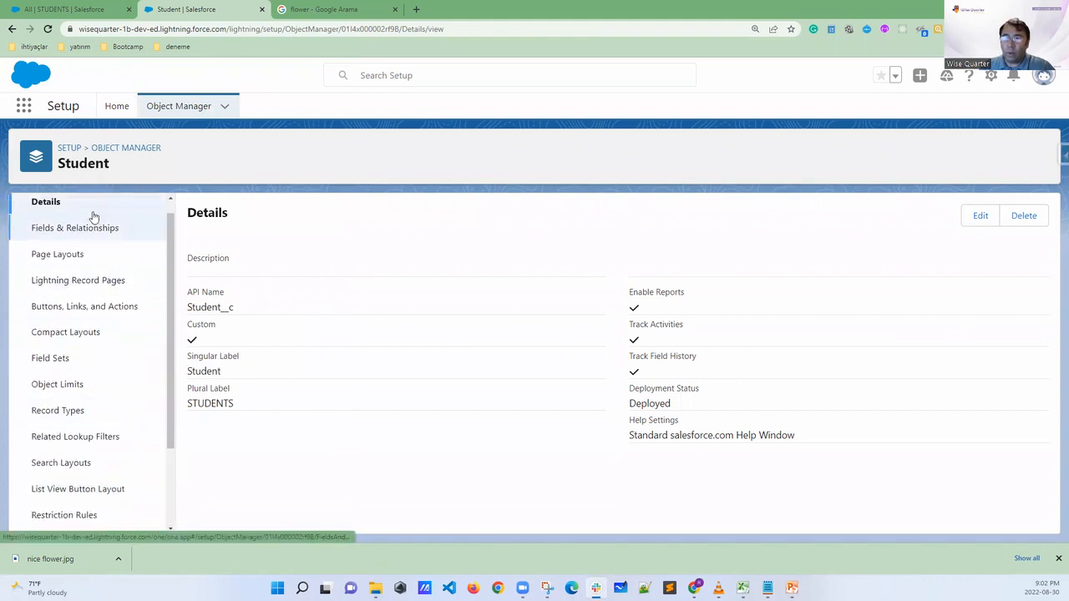
{"action": "scroll", "coordinate": [92, 223], "scroll_direction": "up", "scroll_amount": 1}
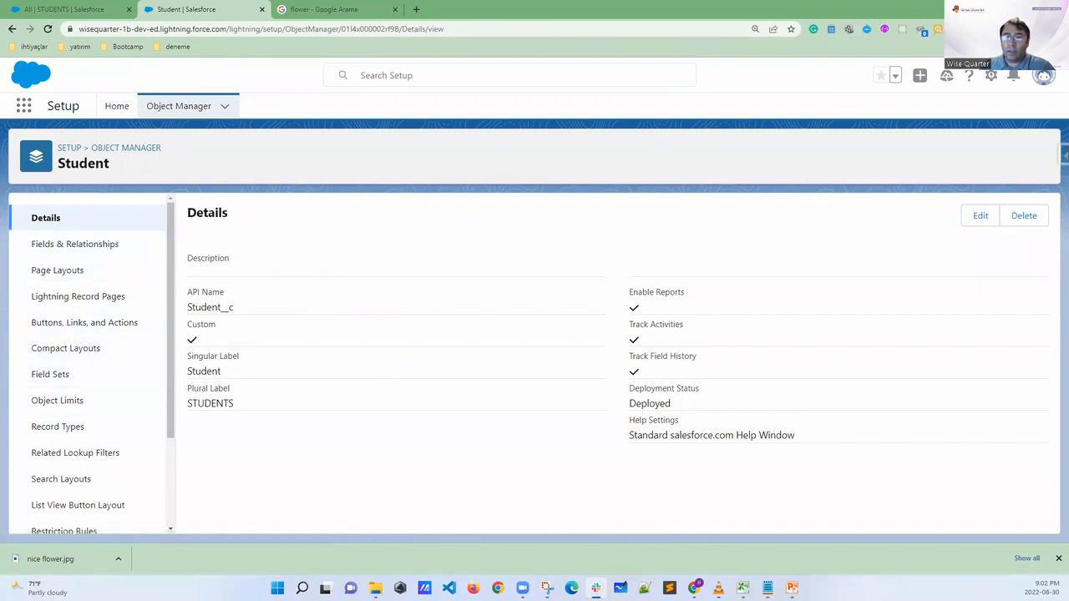
{"action": "mouse_move", "coordinate": [138, 159]}
{"action": "left_mouse_down"}
{"action": "mouse_move", "coordinate": [58, 150]}
{"action": "mouse_move", "coordinate": [127, 183]}
{"action": "mouse_move", "coordinate": [142, 157]}
{"action": "left_mouse_up"}
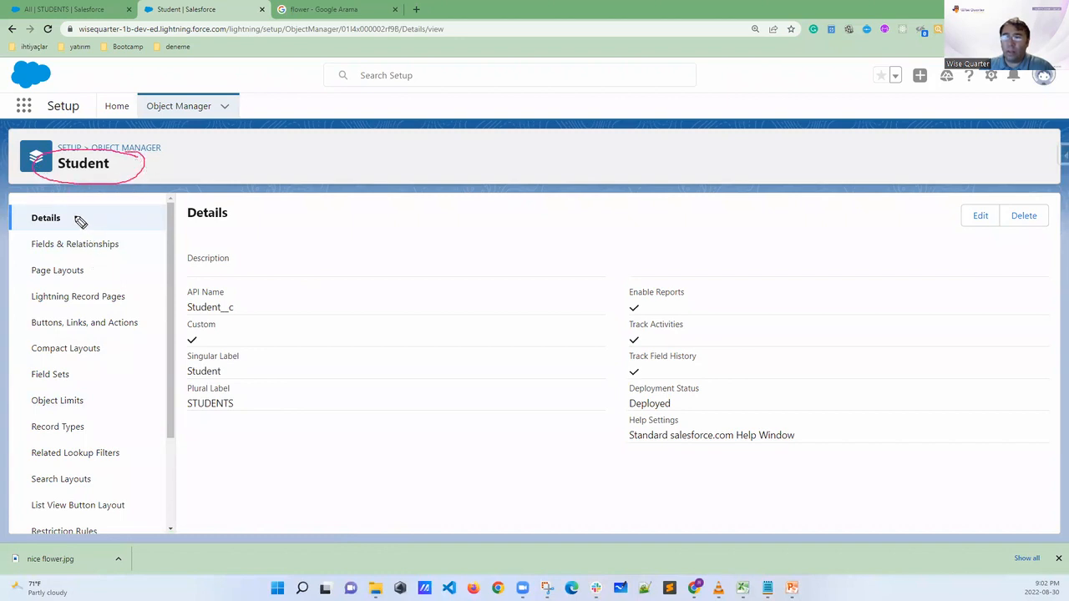
{"action": "left_click_drag", "start_coordinate": [74, 220], "coordinate": [95, 208]}
{"action": "left_click_drag", "start_coordinate": [238, 305], "coordinate": [267, 303]}
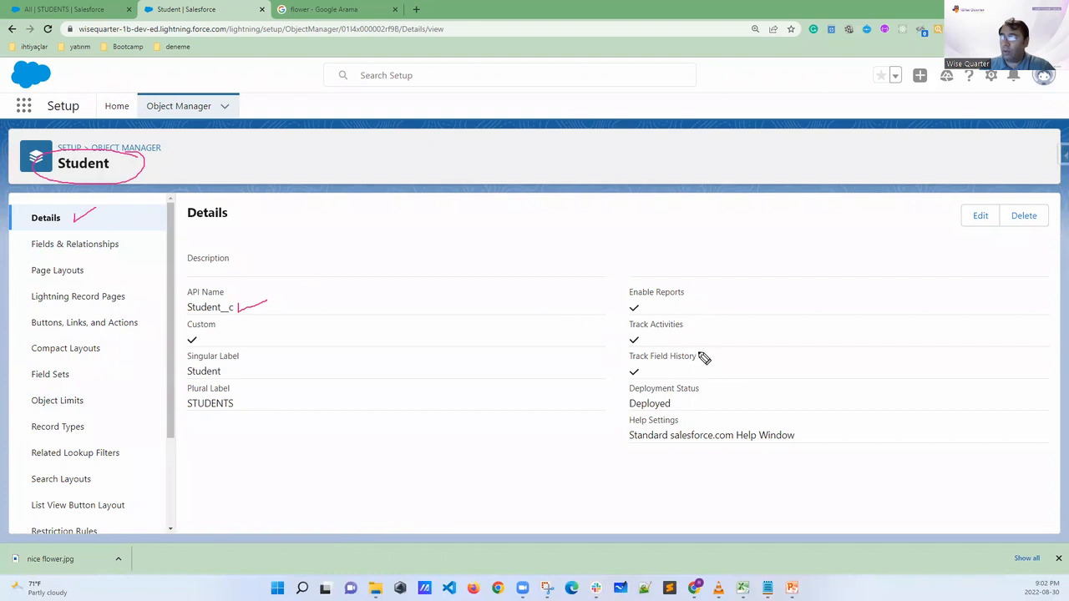
Bracket Enable Reports through Track Field History, check-mark Deployed and the plural label STUDENTS, and clear the annotations
{"action": "mouse_move", "coordinate": [694, 384]}
{"action": "left_mouse_down"}
{"action": "mouse_move", "coordinate": [706, 372]}
{"action": "mouse_move", "coordinate": [706, 292]}
{"action": "left_mouse_up"}
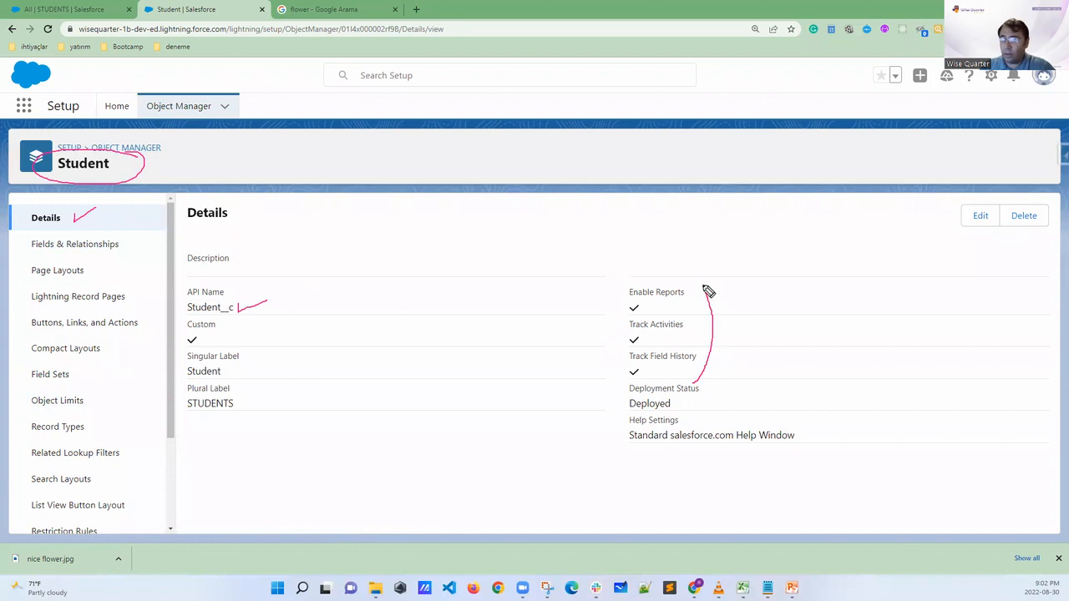
{"action": "mouse_move", "coordinate": [682, 398]}
{"action": "left_mouse_down"}
{"action": "mouse_move", "coordinate": [682, 409]}
{"action": "mouse_move", "coordinate": [715, 400]}
{"action": "left_mouse_up"}
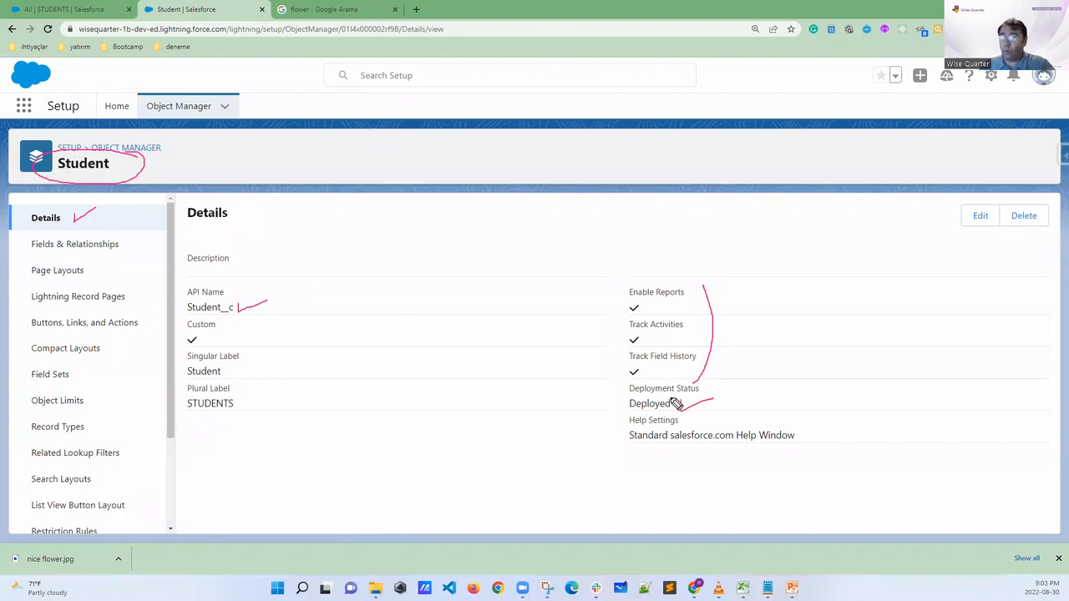
{"action": "left_click_drag", "start_coordinate": [275, 400], "coordinate": [323, 392]}
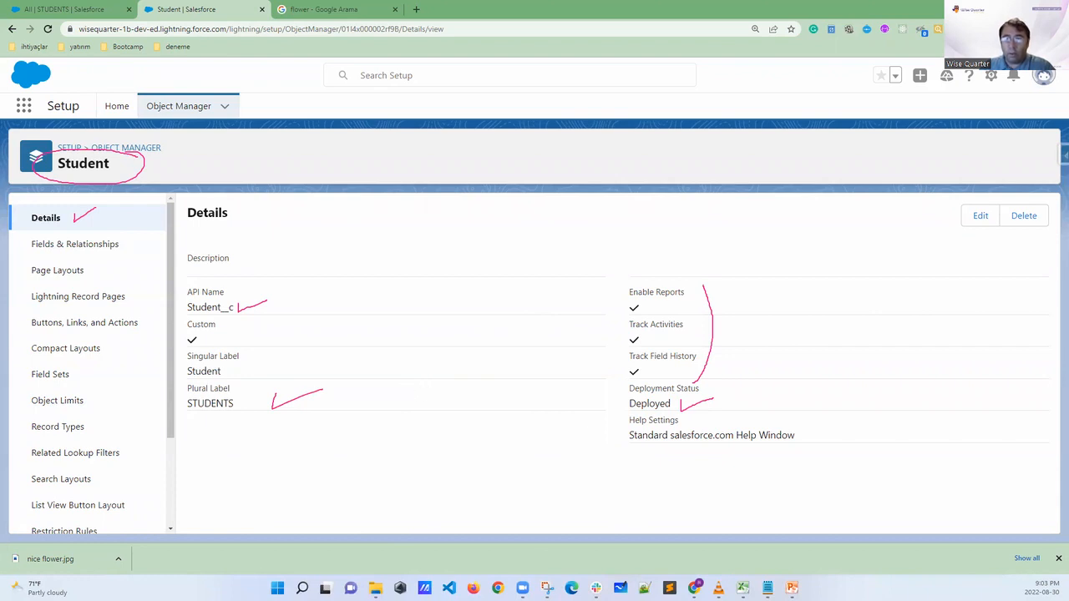
{"action": "key", "text": "Escape"}
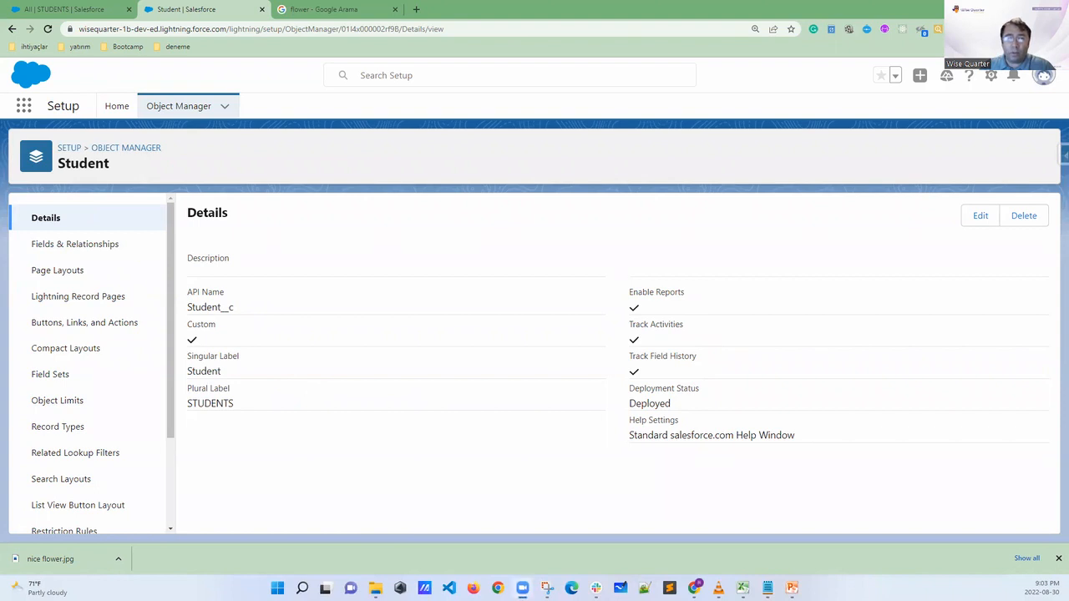
Circle Fields & Relationships and point out the red system fields on the Student sheet of the School app workbook in Excel
{"action": "mouse_move", "coordinate": [84, 234]}
{"action": "left_mouse_down"}
{"action": "mouse_move", "coordinate": [33, 236]}
{"action": "mouse_move", "coordinate": [28, 255]}
{"action": "mouse_move", "coordinate": [126, 262]}
{"action": "mouse_move", "coordinate": [108, 233]}
{"action": "left_mouse_up"}
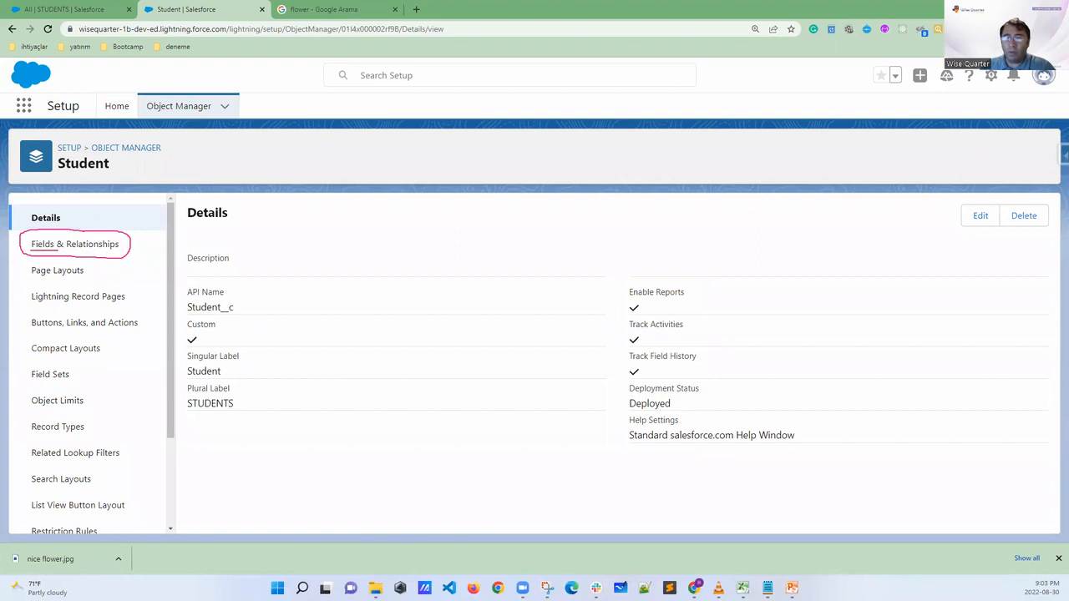
{"action": "left_click", "coordinate": [742, 588]}
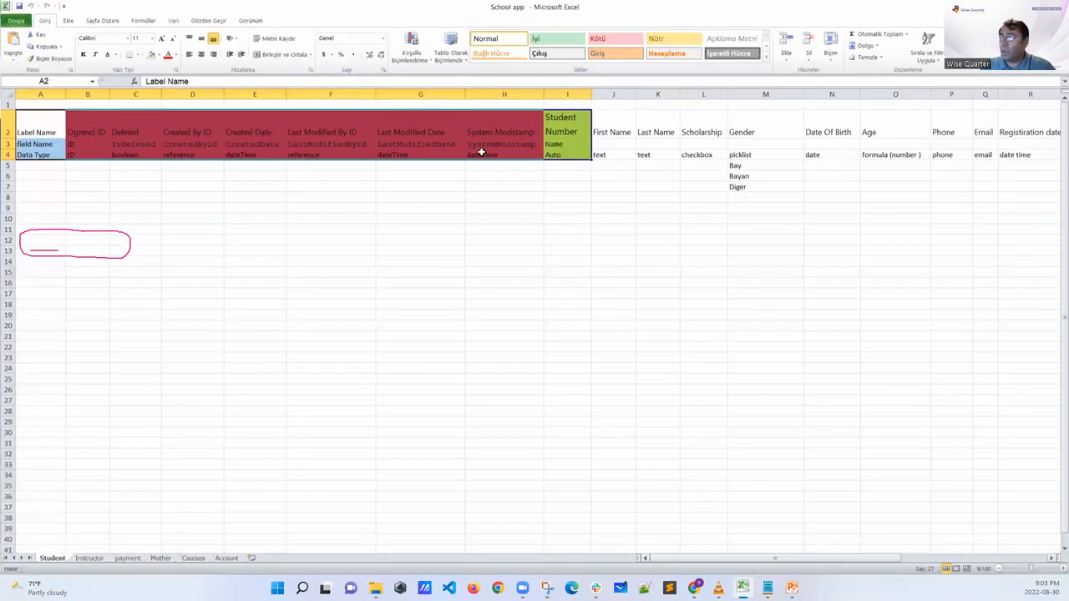
{"action": "left_click", "coordinate": [100, 144]}
{"action": "left_click_drag", "start_coordinate": [99, 155], "coordinate": [96, 105]}
{"action": "left_click_drag", "start_coordinate": [170, 187], "coordinate": [169, 106]}
{"action": "left_click_drag", "start_coordinate": [248, 199], "coordinate": [257, 125]}
{"action": "left_click_drag", "start_coordinate": [333, 197], "coordinate": [334, 121]}
{"action": "left_click_drag", "start_coordinate": [431, 195], "coordinate": [420, 121]}
{"action": "left_click_drag", "start_coordinate": [520, 185], "coordinate": [503, 126]}
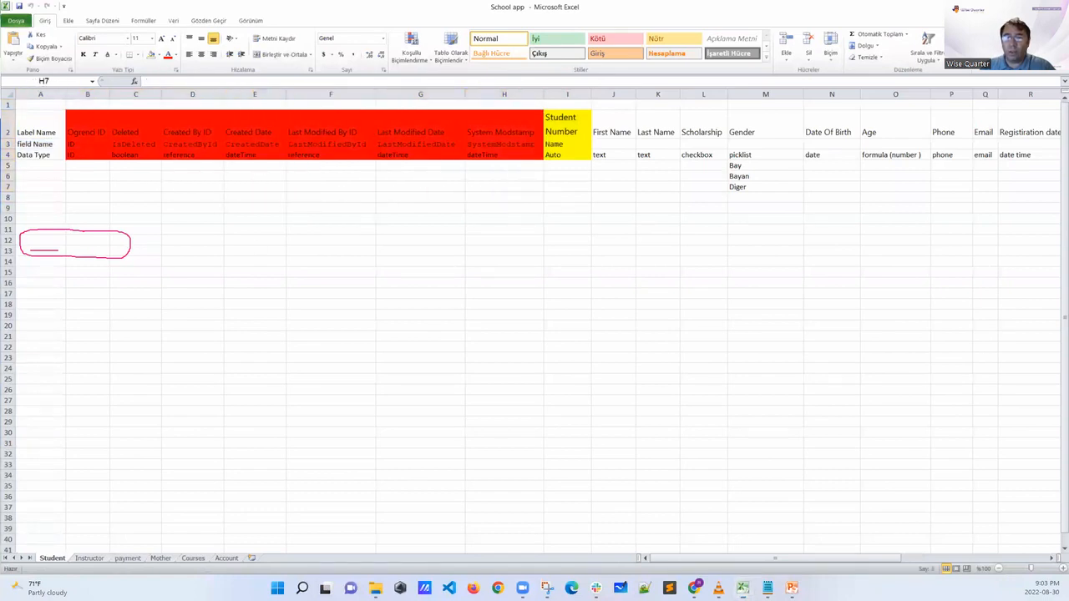
Return to Salesforce in the browser and open the Student object's Fields & Relationships
{"action": "key", "text": "alt+Tab"}
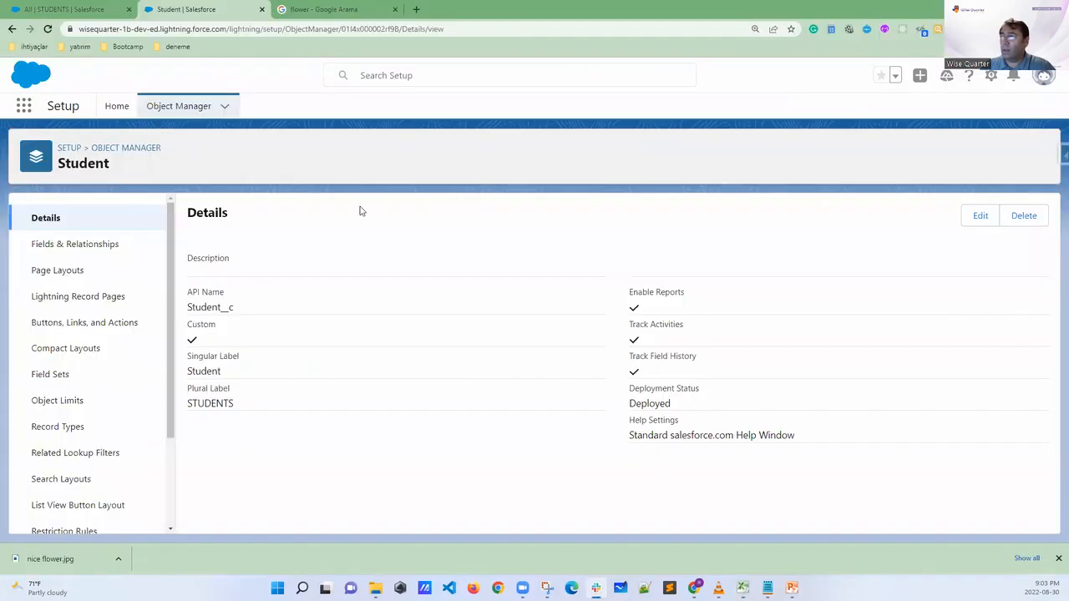
{"action": "left_click", "coordinate": [59, 246]}
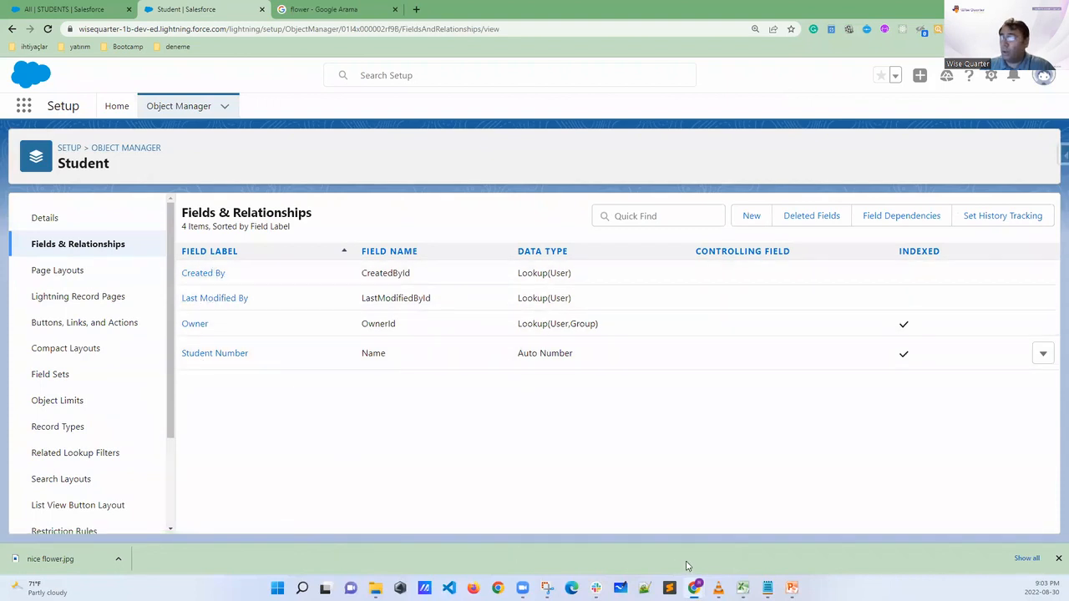
Highlight label names B2:I2, Ogrenci ID through Student Number, in the Excel workbook and return to the Salesforce field list
{"action": "left_click", "coordinate": [743, 588]}
{"action": "left_click", "coordinate": [72, 131]}
{"action": "left_click_drag", "start_coordinate": [72, 131], "coordinate": [556, 126]}
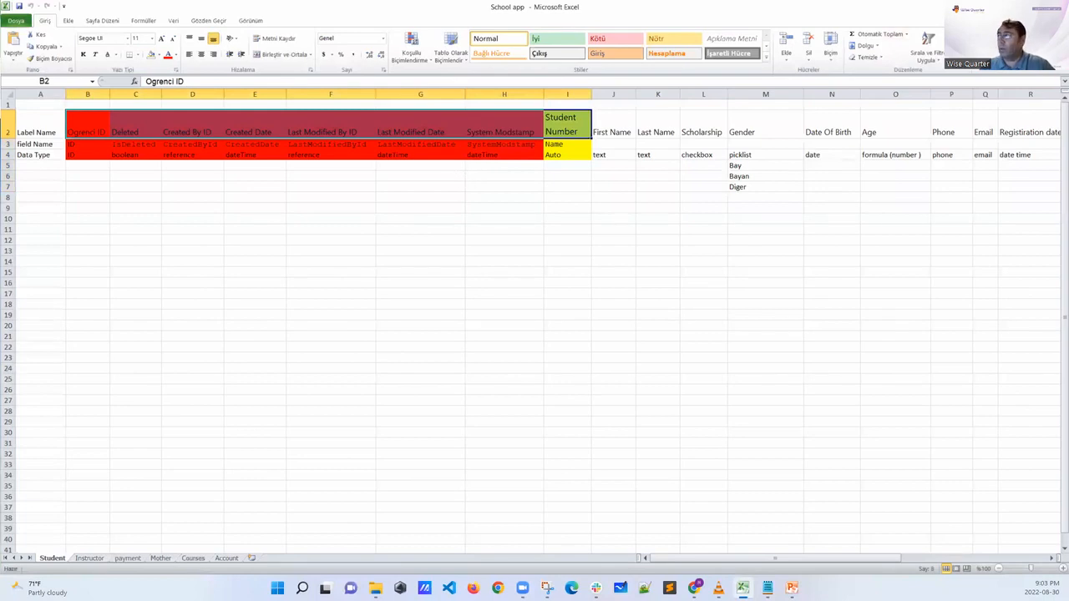
{"action": "key", "text": "alt+Tab"}
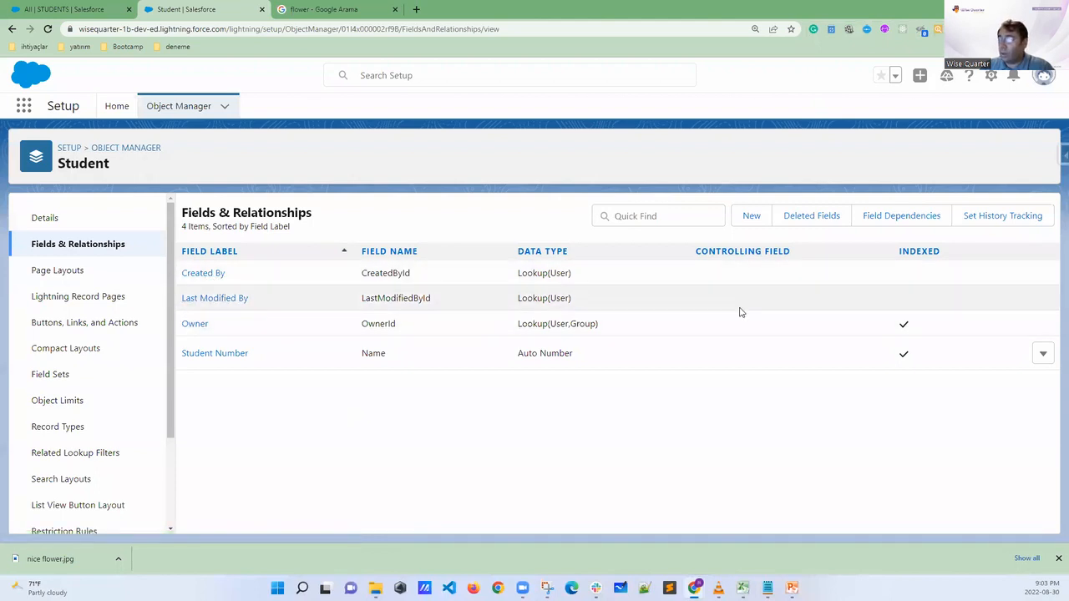
Circle the empty action area of the standard fields and the Student Number field label, and clear the annotations
{"action": "mouse_move", "coordinate": [1030, 271]}
{"action": "left_mouse_down"}
{"action": "mouse_move", "coordinate": [1012, 275]}
{"action": "mouse_move", "coordinate": [1019, 330]}
{"action": "mouse_move", "coordinate": [1053, 332]}
{"action": "mouse_move", "coordinate": [1041, 266]}
{"action": "mouse_move", "coordinate": [1022, 269]}
{"action": "left_mouse_up"}
{"action": "mouse_move", "coordinate": [269, 349]}
{"action": "left_mouse_down"}
{"action": "mouse_move", "coordinate": [219, 339]}
{"action": "mouse_move", "coordinate": [204, 374]}
{"action": "mouse_move", "coordinate": [268, 350]}
{"action": "left_mouse_up"}
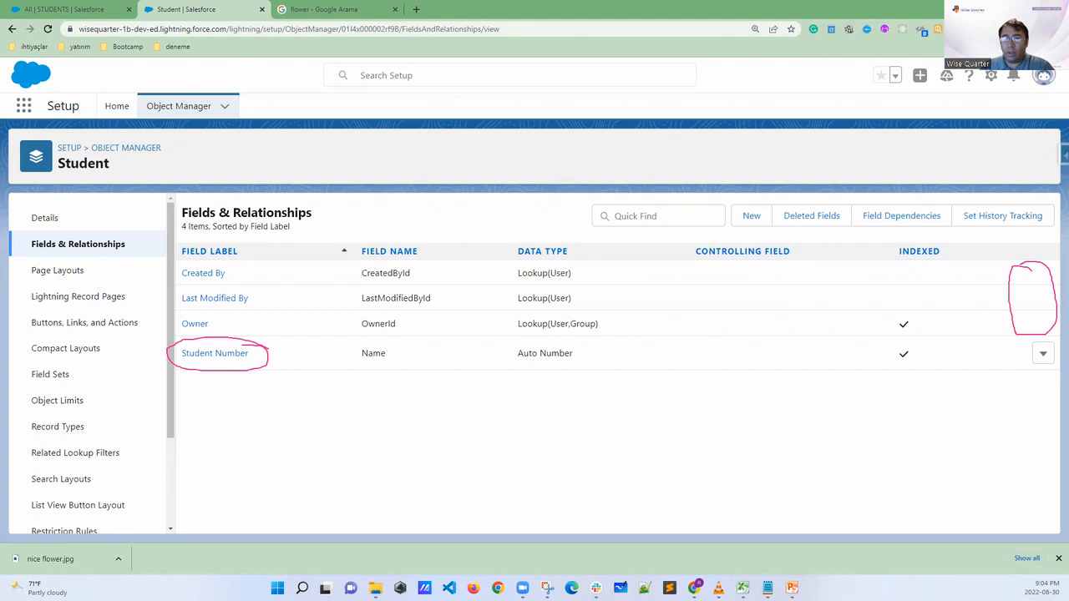
{"action": "key", "text": "Escape"}
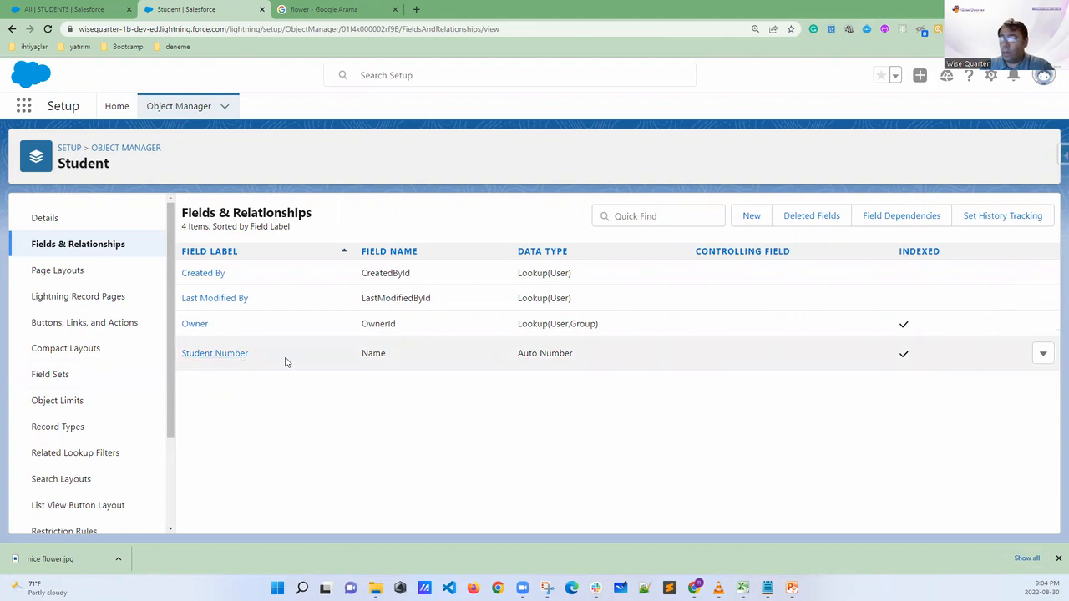
Edit the Student Number field and set its Record Name to "Student Name"
{"action": "left_click", "coordinate": [1043, 355]}
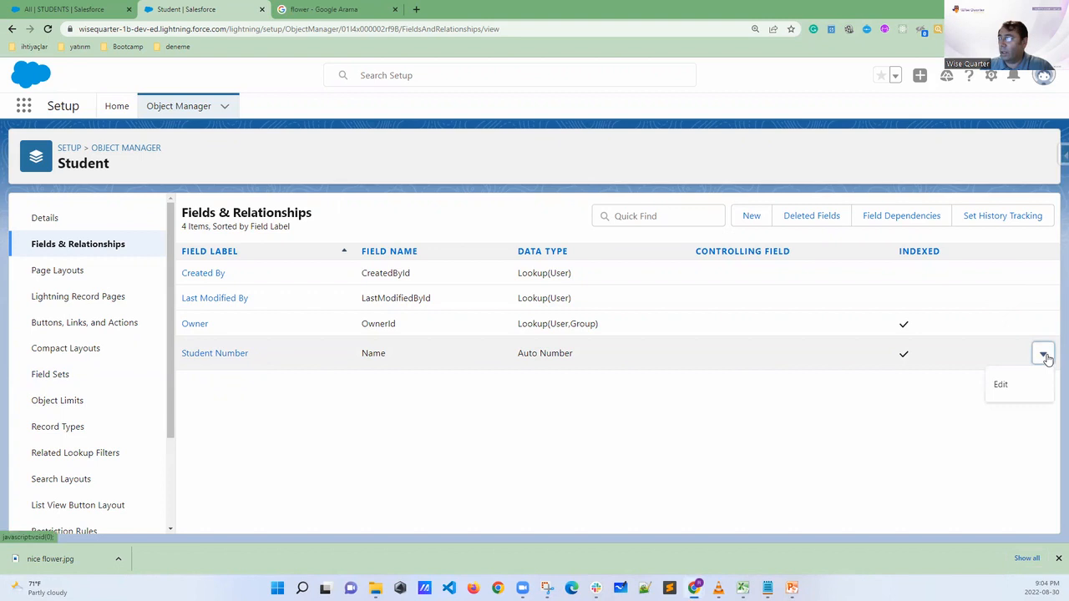
{"action": "left_click", "coordinate": [1001, 385]}
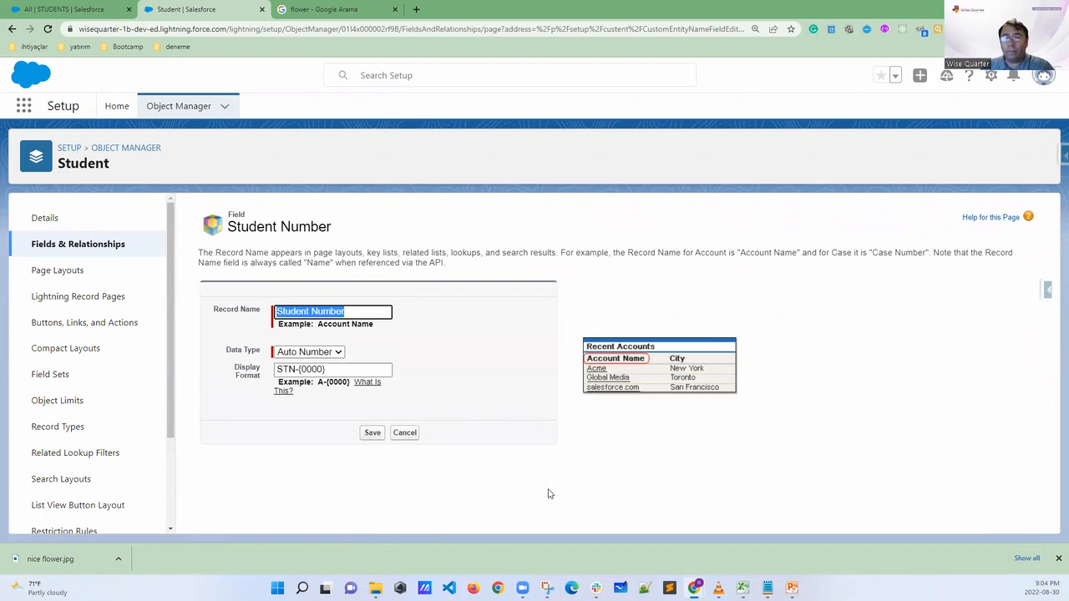
{"action": "left_click", "coordinate": [349, 311]}
{"action": "left_click_drag", "start_coordinate": [349, 311], "coordinate": [310, 311]}
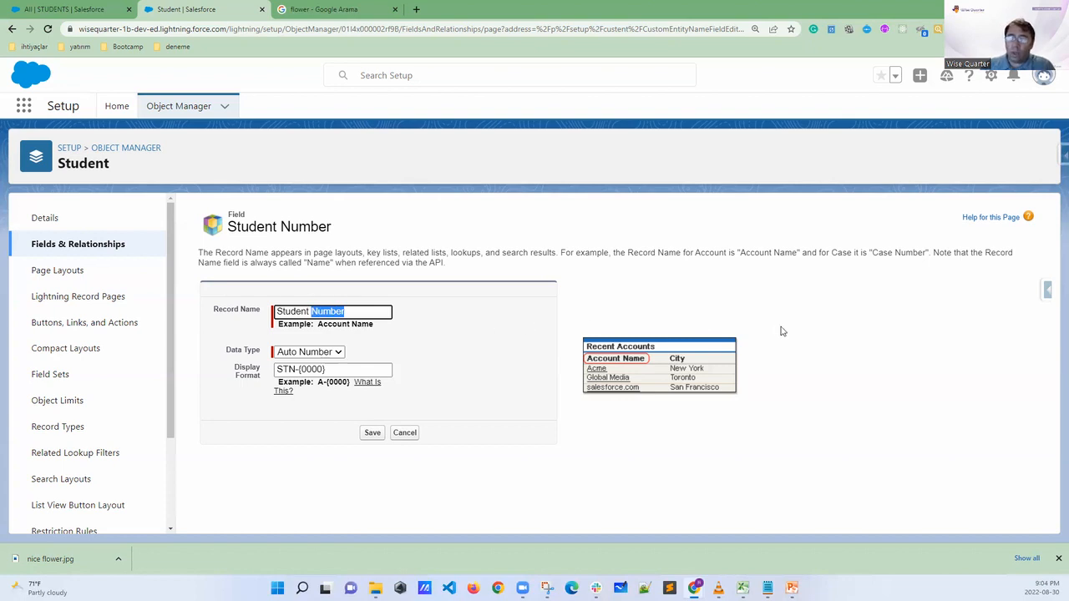
{"action": "type", "text": "Nam"}
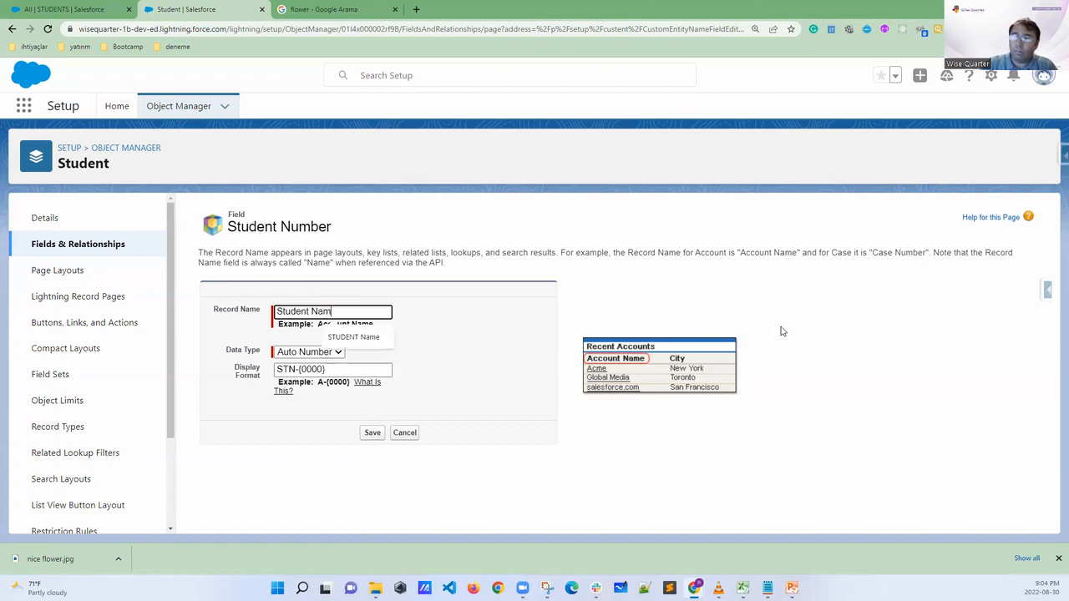
{"action": "type", "text": "e"}
{"action": "left_click", "coordinate": [469, 323]}
{"action": "left_click_drag", "start_coordinate": [348, 314], "coordinate": [310, 311]}
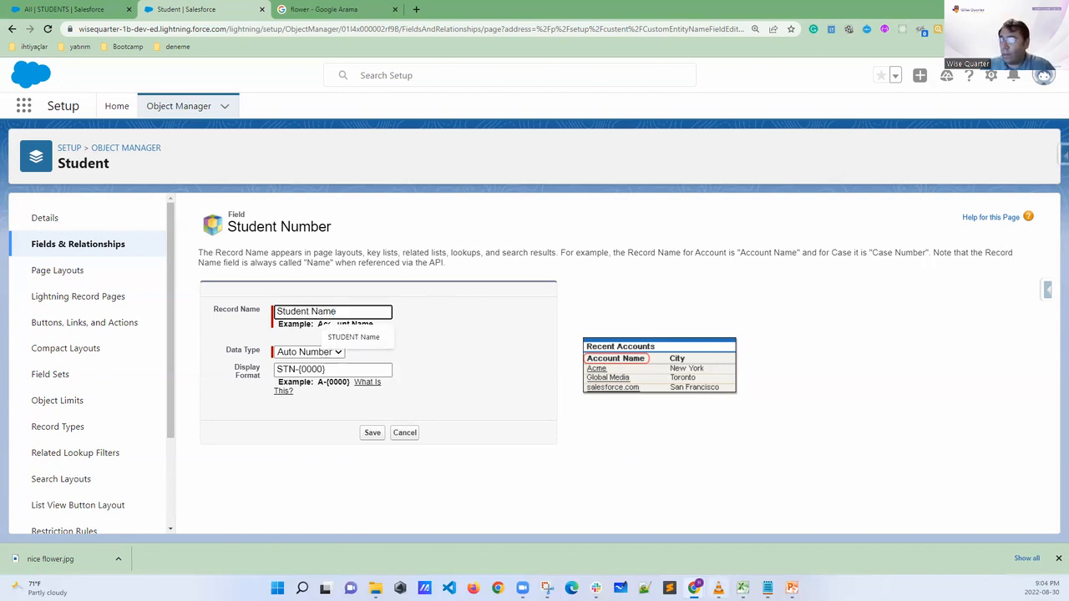
Change the label in cell I2 of the Excel workbook's Student sheet to "Student Name"
{"action": "left_click", "coordinate": [742, 588]}
{"action": "left_click", "coordinate": [568, 121]}
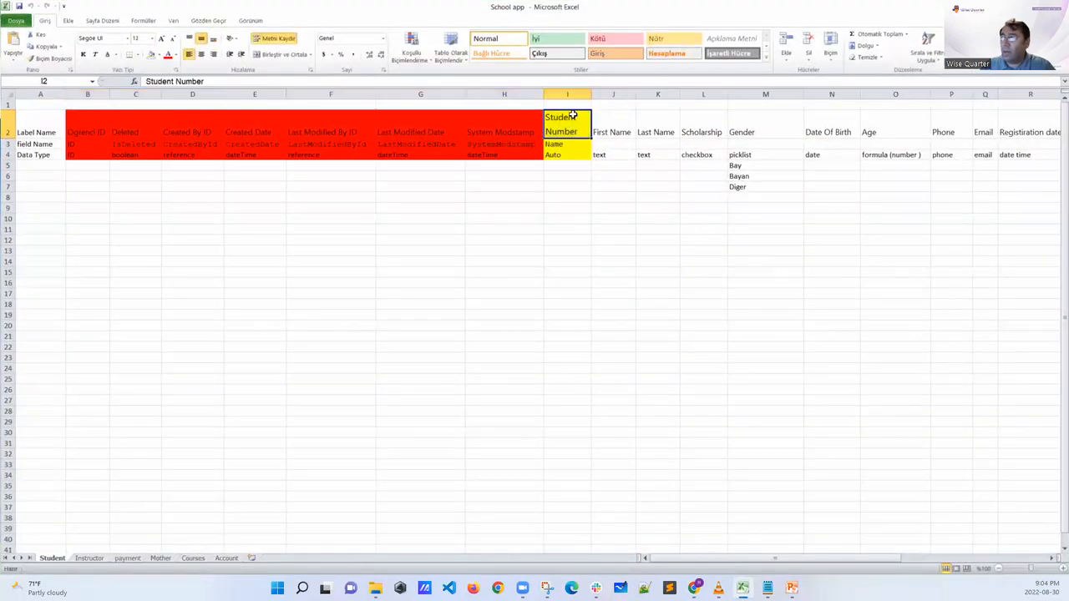
{"action": "double_click", "coordinate": [585, 135]}
{"action": "left_click_drag", "start_coordinate": [583, 132], "coordinate": [550, 132]}
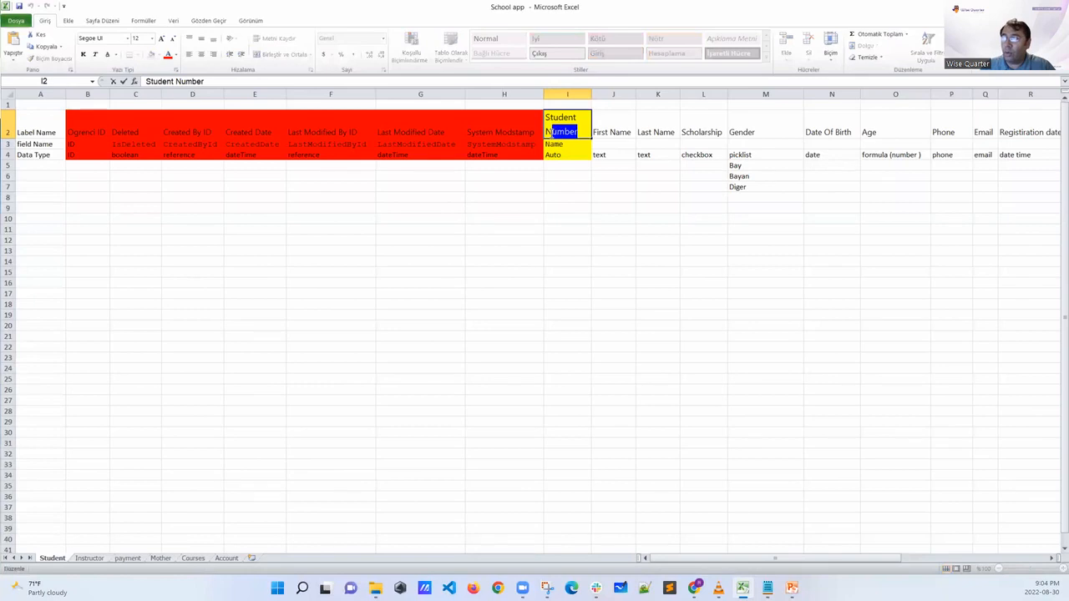
{"action": "type", "text": "ame"}
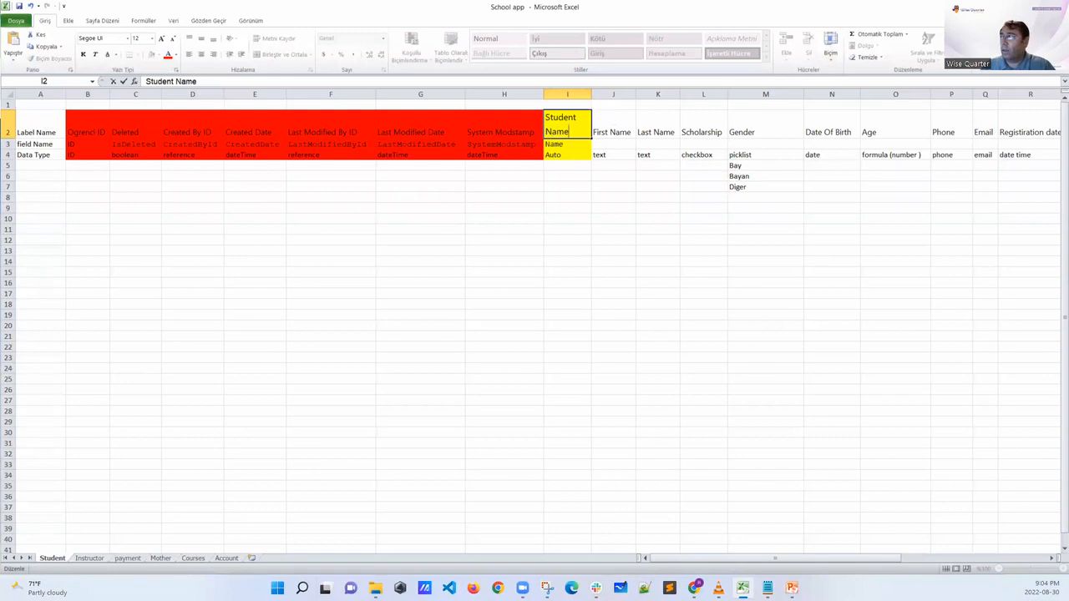
Return to the Salesforce field editor in the browser and set the record name field's Data Type to Text
{"action": "key", "text": "alt+Tab"}
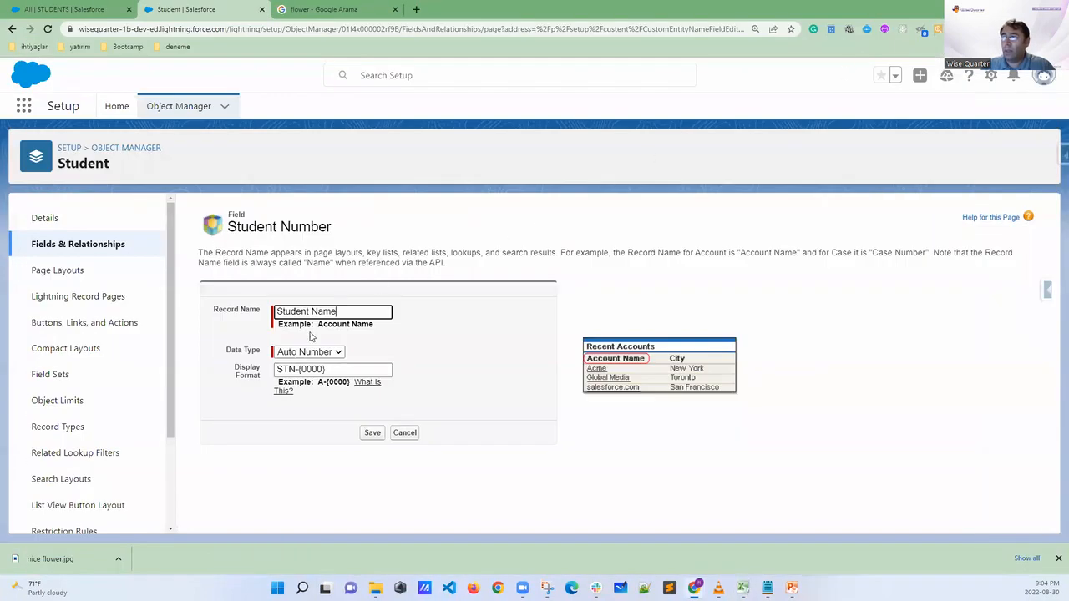
{"action": "left_click", "coordinate": [295, 355]}
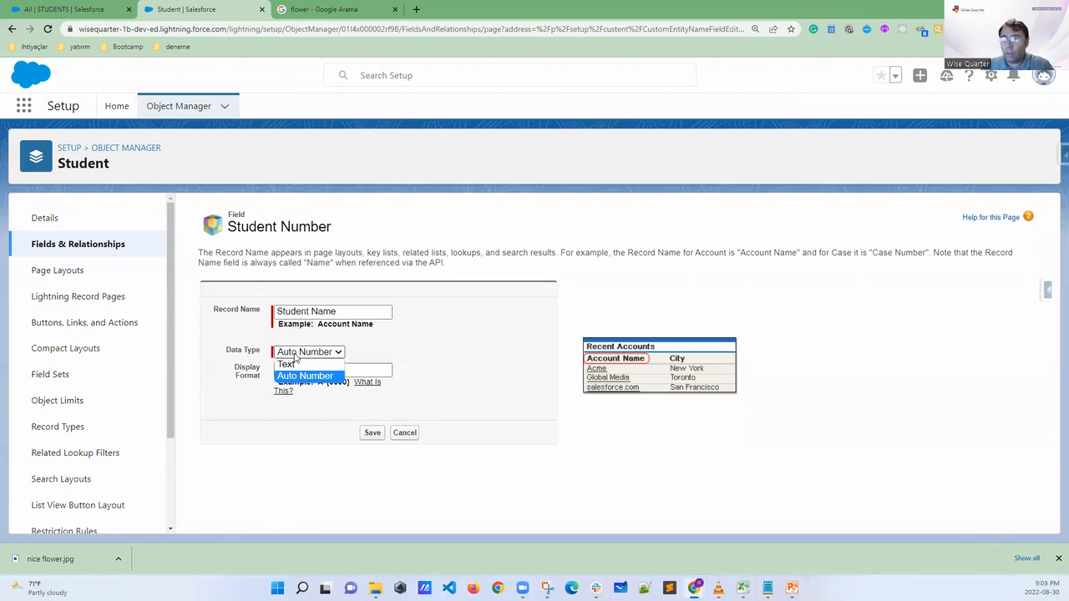
{"action": "left_click", "coordinate": [287, 365]}
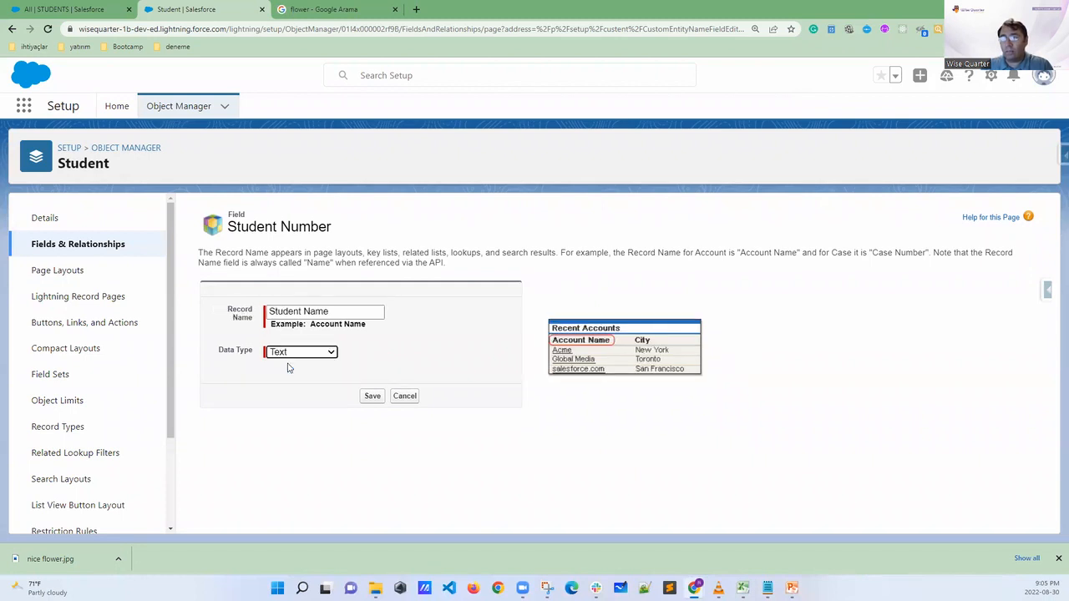
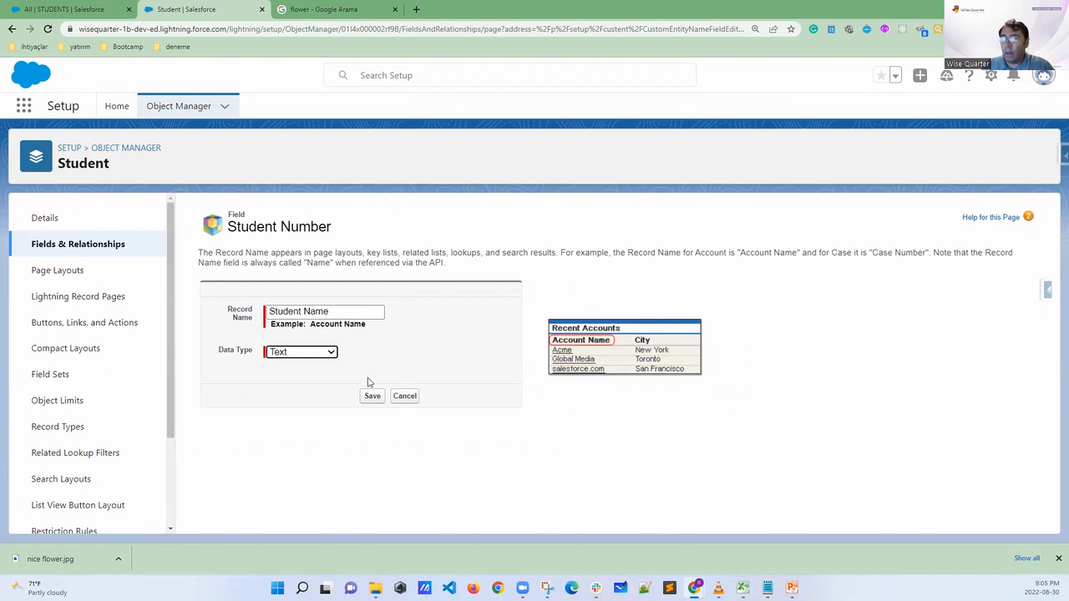
Save the Student object's record name field changes and reload the STUDENTS list in the AAA University app
{"action": "left_click", "coordinate": [372, 398]}
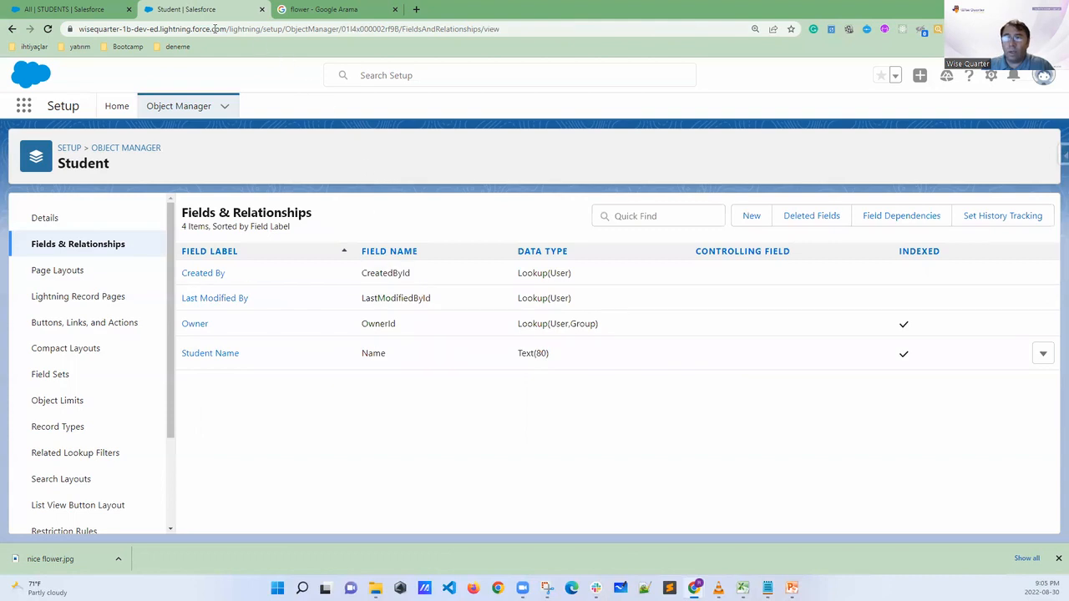
{"action": "left_click", "coordinate": [98, 13]}
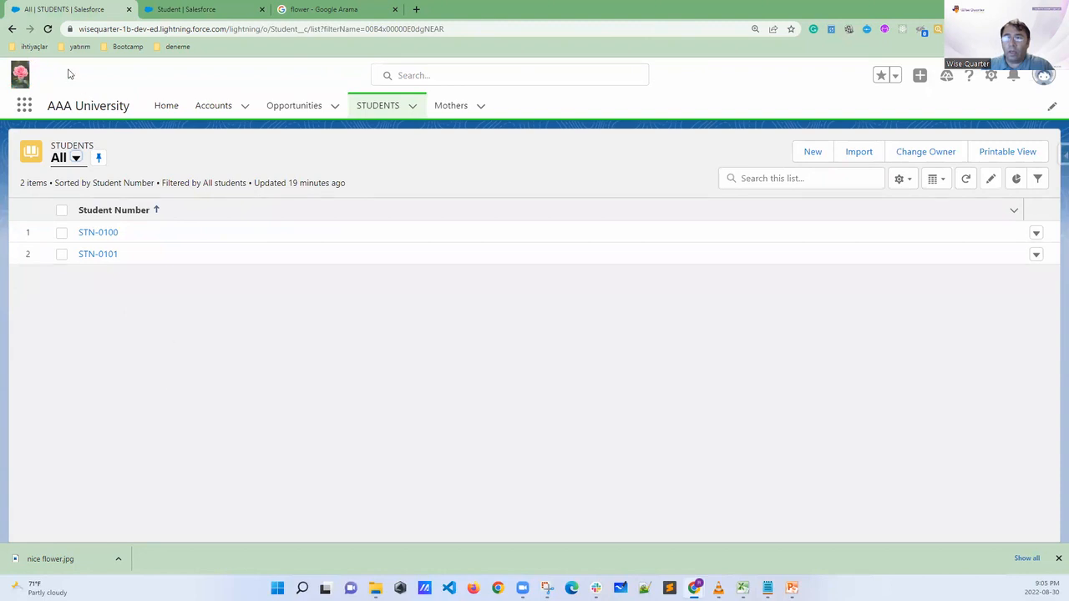
{"action": "left_click", "coordinate": [48, 29]}
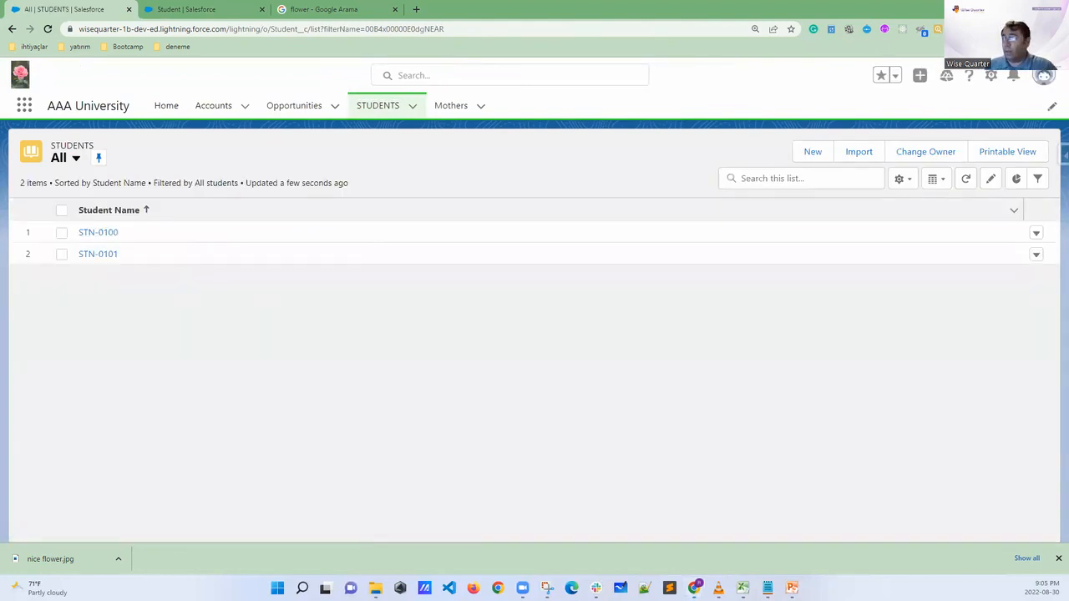
Sketch a database cylinder and a small computer box below the student list, linked by arrows in both directions
{"action": "mouse_move", "coordinate": [772, 293]}
{"action": "left_mouse_down"}
{"action": "mouse_move", "coordinate": [830, 301]}
{"action": "mouse_move", "coordinate": [778, 269]}
{"action": "mouse_move", "coordinate": [789, 384]}
{"action": "left_mouse_up"}
{"action": "left_click_drag", "start_coordinate": [852, 281], "coordinate": [864, 397]}
{"action": "mouse_move", "coordinate": [790, 377]}
{"action": "left_mouse_down"}
{"action": "mouse_move", "coordinate": [851, 365]}
{"action": "mouse_move", "coordinate": [876, 381]}
{"action": "left_mouse_up"}
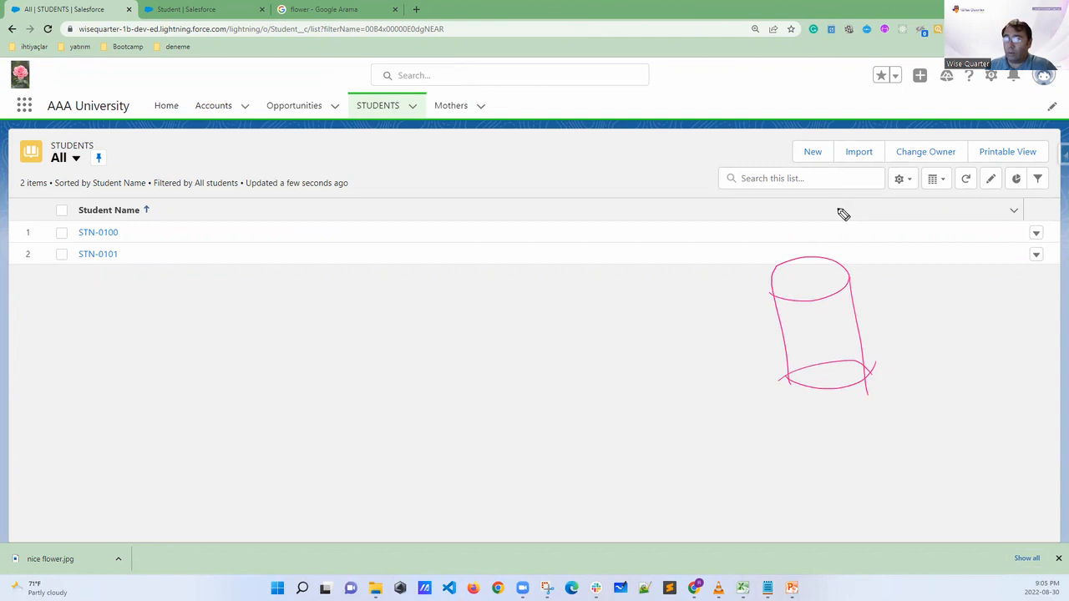
{"action": "mouse_move", "coordinate": [529, 365]}
{"action": "left_mouse_down"}
{"action": "mouse_move", "coordinate": [569, 365]}
{"action": "mouse_move", "coordinate": [574, 408]}
{"action": "mouse_move", "coordinate": [525, 416]}
{"action": "mouse_move", "coordinate": [573, 412]}
{"action": "mouse_move", "coordinate": [544, 389]}
{"action": "mouse_move", "coordinate": [554, 396]}
{"action": "left_mouse_up"}
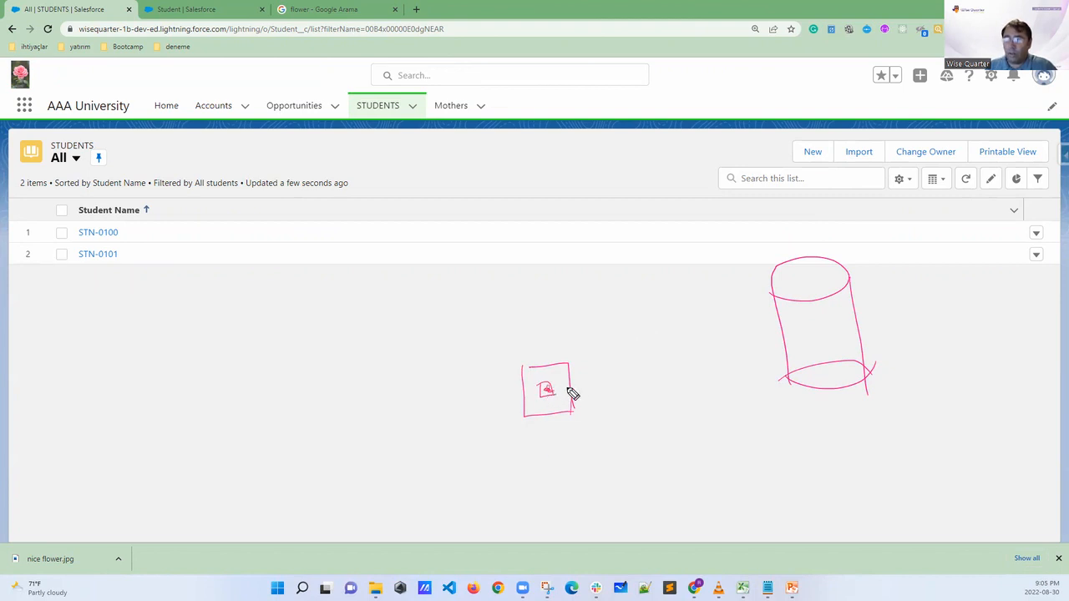
{"action": "mouse_move", "coordinate": [550, 393]}
{"action": "left_mouse_down"}
{"action": "mouse_move", "coordinate": [638, 335]}
{"action": "mouse_move", "coordinate": [771, 296]}
{"action": "mouse_move", "coordinate": [794, 296]}
{"action": "mouse_move", "coordinate": [805, 324]}
{"action": "mouse_move", "coordinate": [824, 320]}
{"action": "left_mouse_up"}
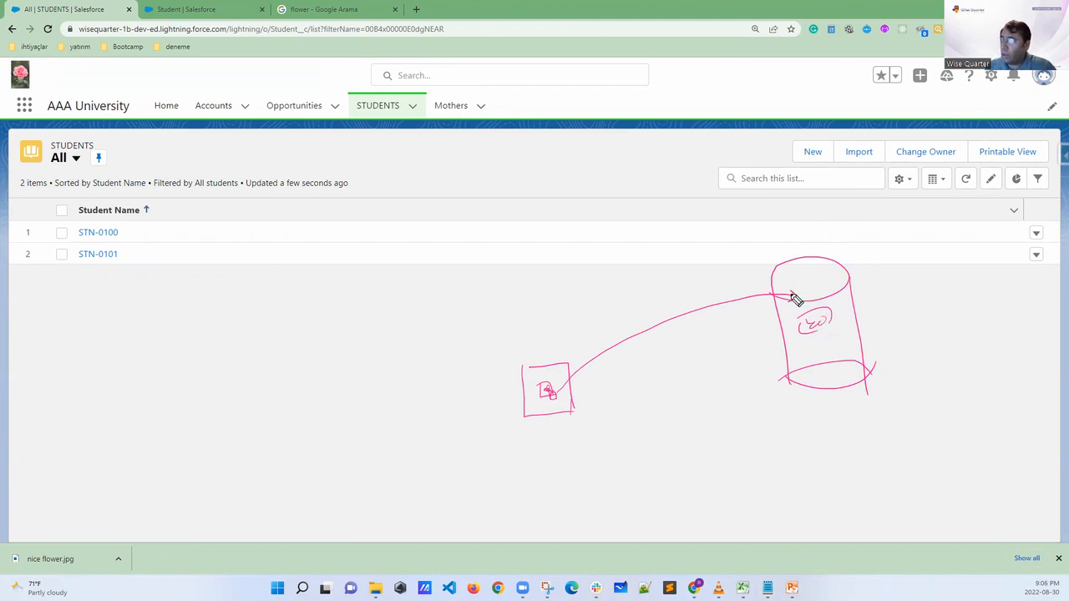
{"action": "mouse_move", "coordinate": [785, 296]}
{"action": "left_mouse_down"}
{"action": "mouse_move", "coordinate": [725, 283]}
{"action": "mouse_move", "coordinate": [618, 314]}
{"action": "mouse_move", "coordinate": [568, 359]}
{"action": "mouse_move", "coordinate": [576, 353]}
{"action": "left_mouse_up"}
Circle the browser's reload control with an arrow to the app name, add notes in the cylinder, and clear the annotations
{"action": "mouse_move", "coordinate": [51, 22]}
{"action": "left_mouse_down"}
{"action": "mouse_move", "coordinate": [35, 20]}
{"action": "mouse_move", "coordinate": [39, 33]}
{"action": "mouse_move", "coordinate": [92, 90]}
{"action": "left_mouse_up"}
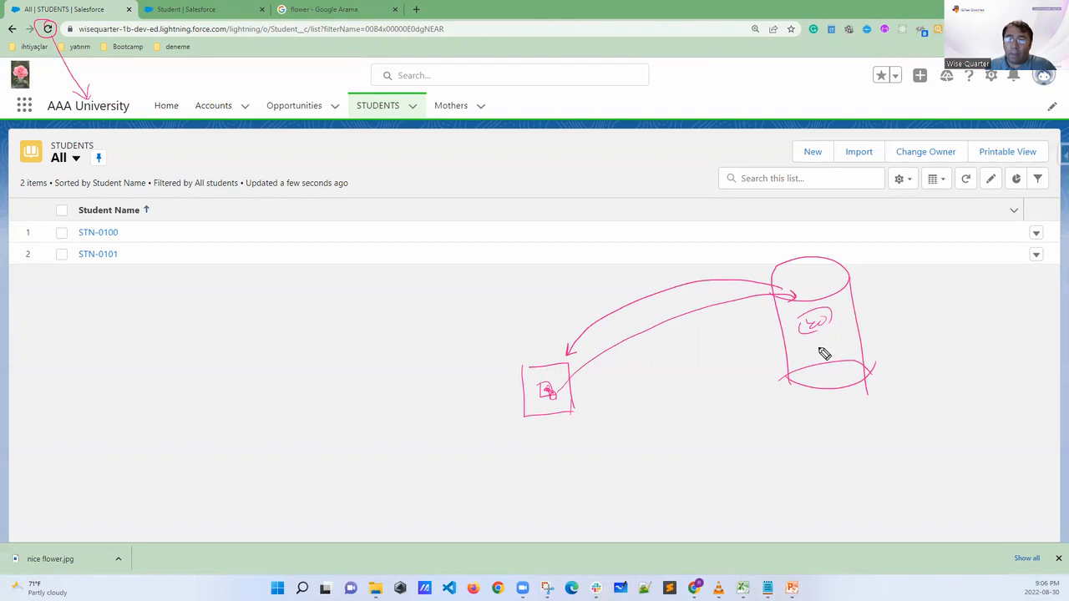
{"action": "mouse_move", "coordinate": [824, 353]}
{"action": "left_mouse_down"}
{"action": "mouse_move", "coordinate": [885, 334]}
{"action": "mouse_move", "coordinate": [899, 334]}
{"action": "mouse_move", "coordinate": [896, 351]}
{"action": "left_mouse_up"}
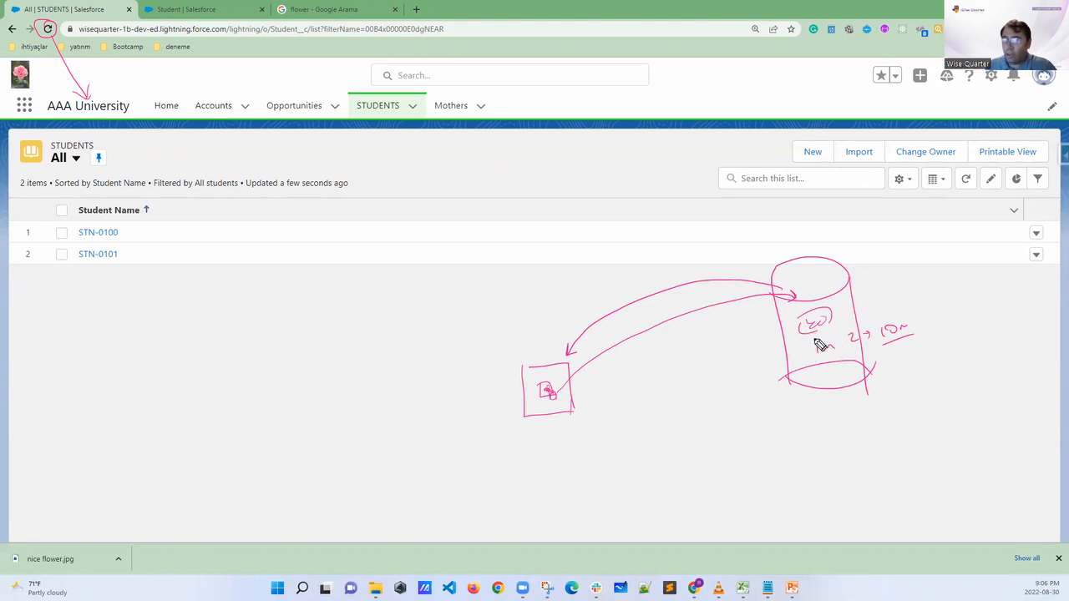
{"action": "left_click_drag", "start_coordinate": [820, 364], "coordinate": [894, 350]}
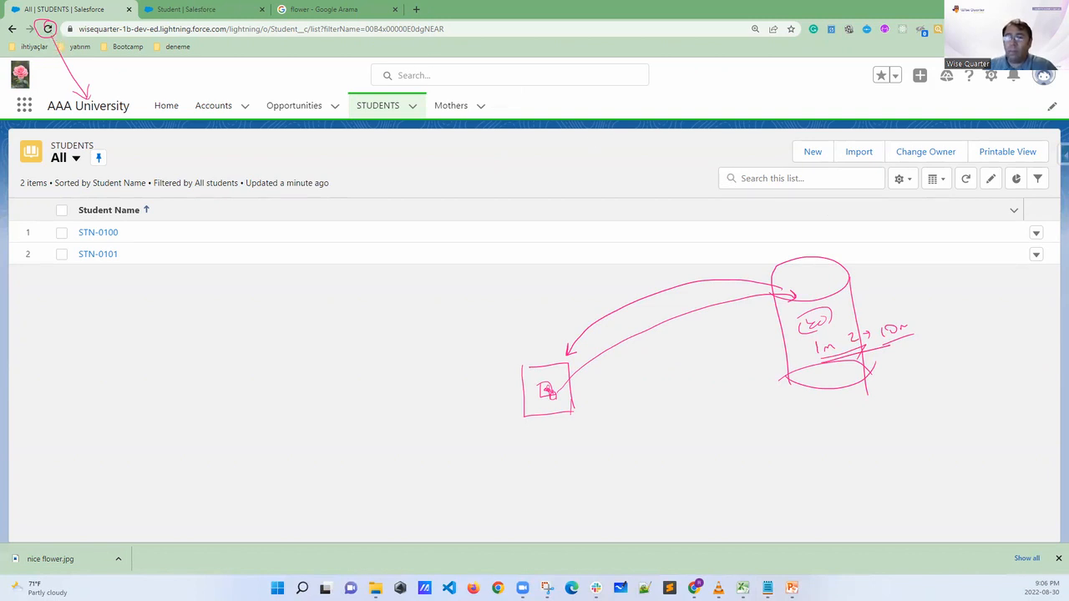
{"action": "key", "text": "Escape"}
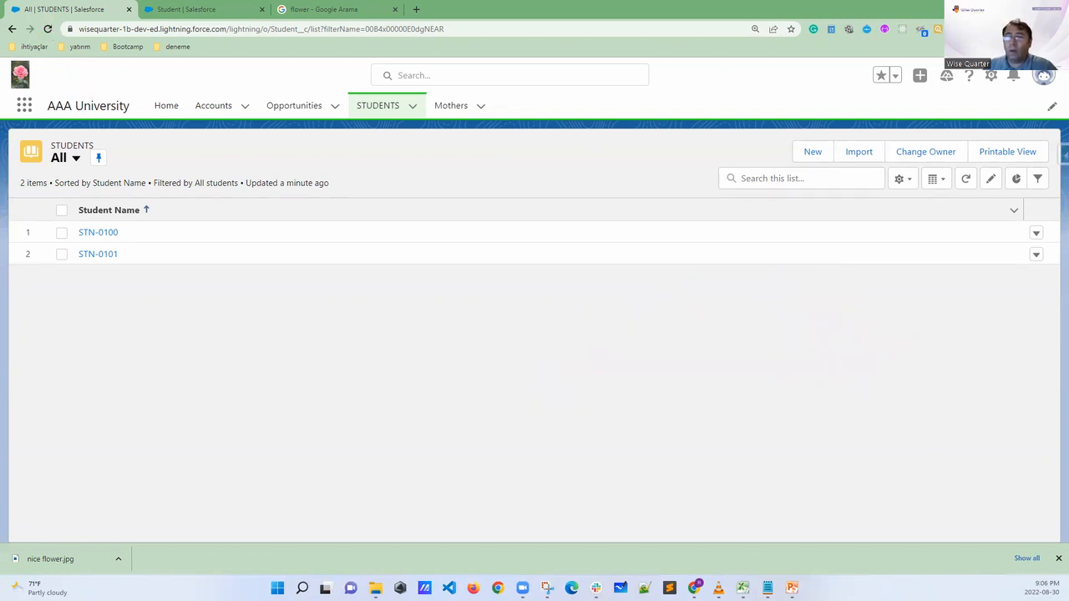
Reload the STUDENTS list and create a student record with the Student Name "1"
{"action": "left_click", "coordinate": [48, 29]}
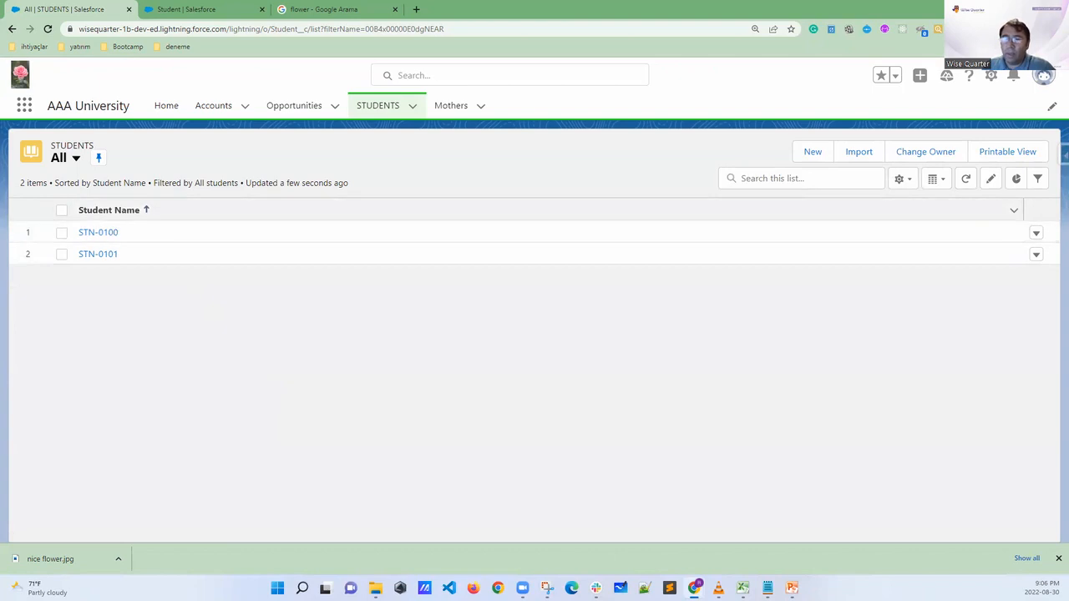
{"action": "mouse_move", "coordinate": [126, 196]}
{"action": "left_mouse_down"}
{"action": "mouse_move", "coordinate": [139, 199]}
{"action": "mouse_move", "coordinate": [109, 215]}
{"action": "mouse_move", "coordinate": [155, 215]}
{"action": "mouse_move", "coordinate": [125, 203]}
{"action": "left_mouse_up"}
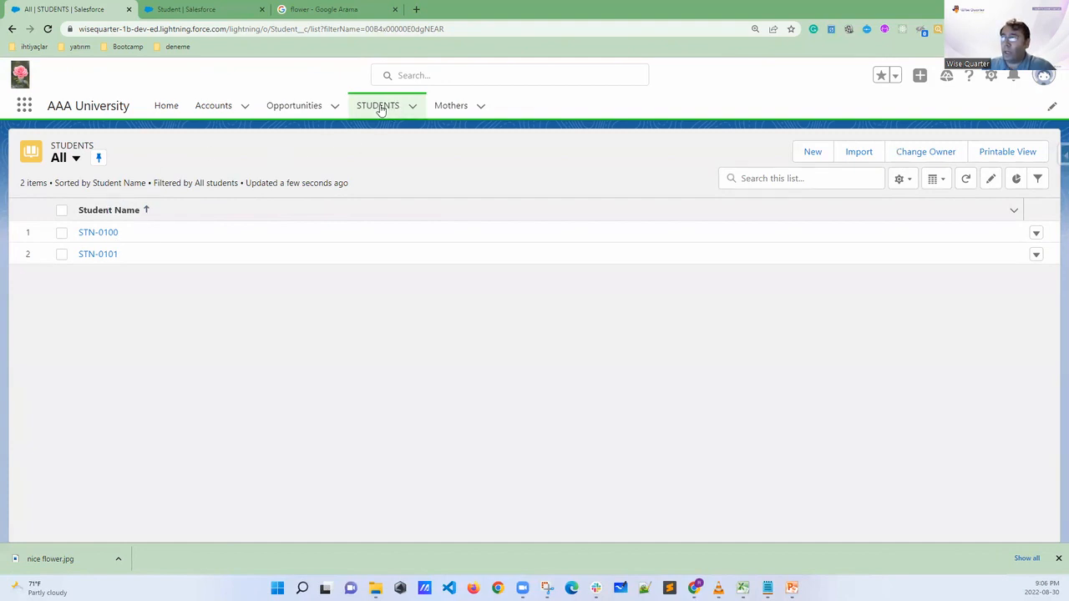
{"action": "left_click", "coordinate": [812, 153]}
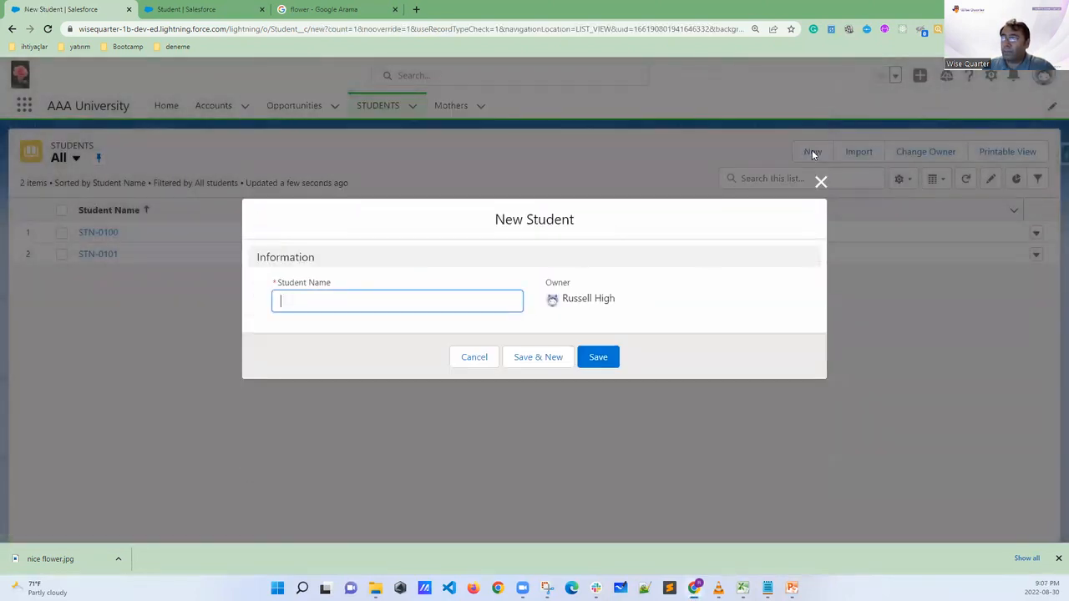
{"action": "left_click", "coordinate": [289, 304]}
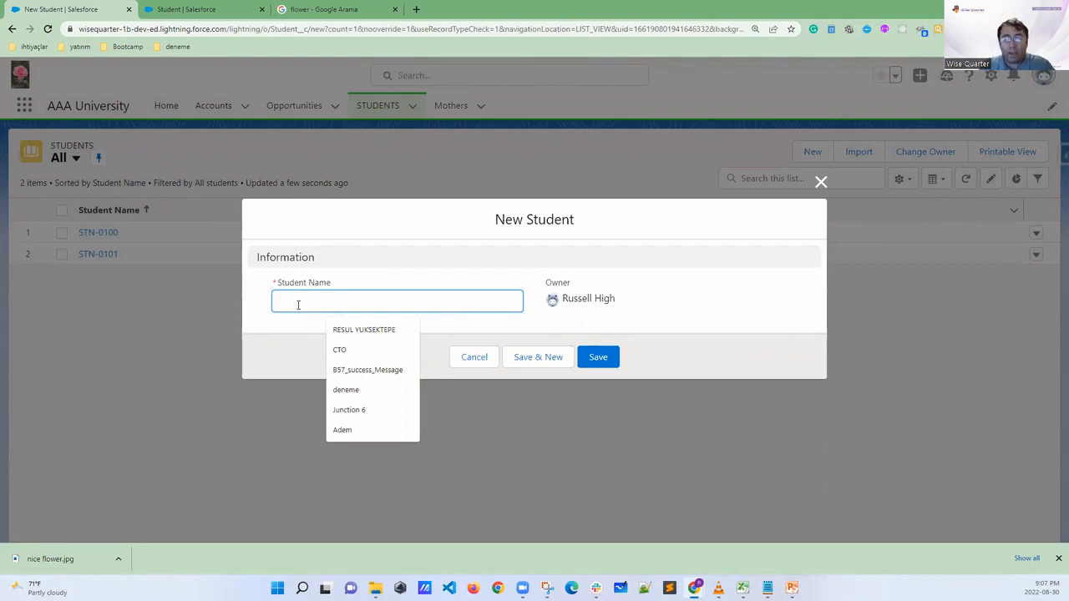
{"action": "type", "text": "1"}
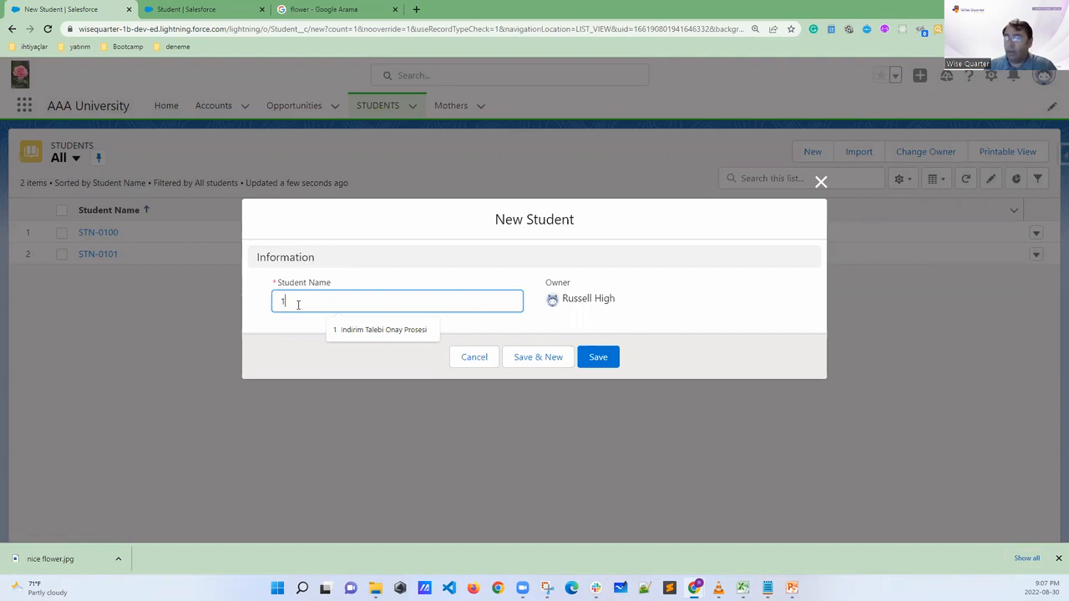
{"action": "left_click", "coordinate": [586, 361]}
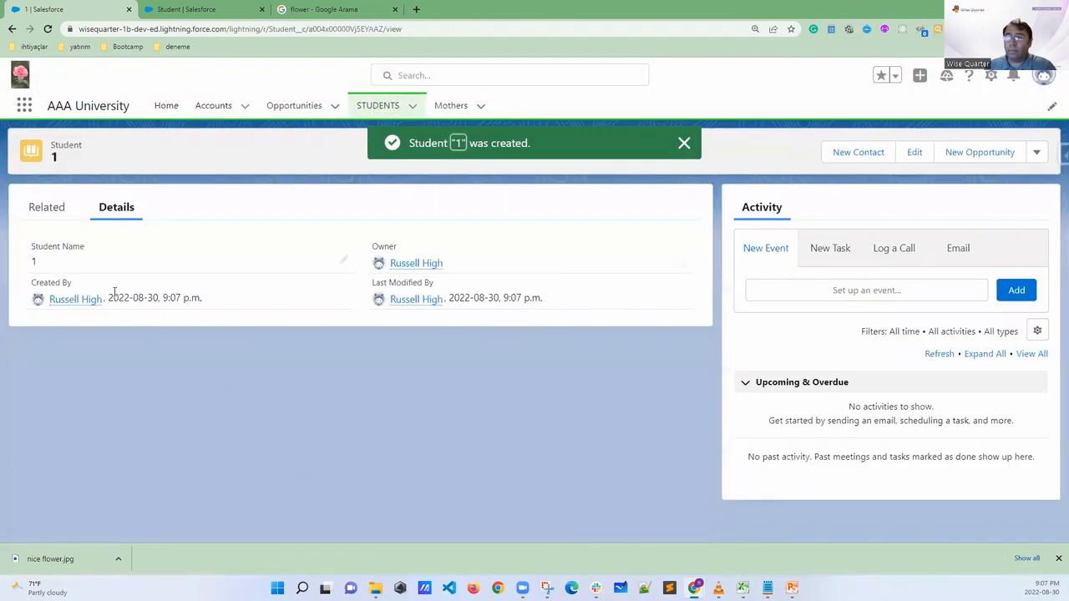
{"action": "left_click_drag", "start_coordinate": [48, 261], "coordinate": [30, 261]}
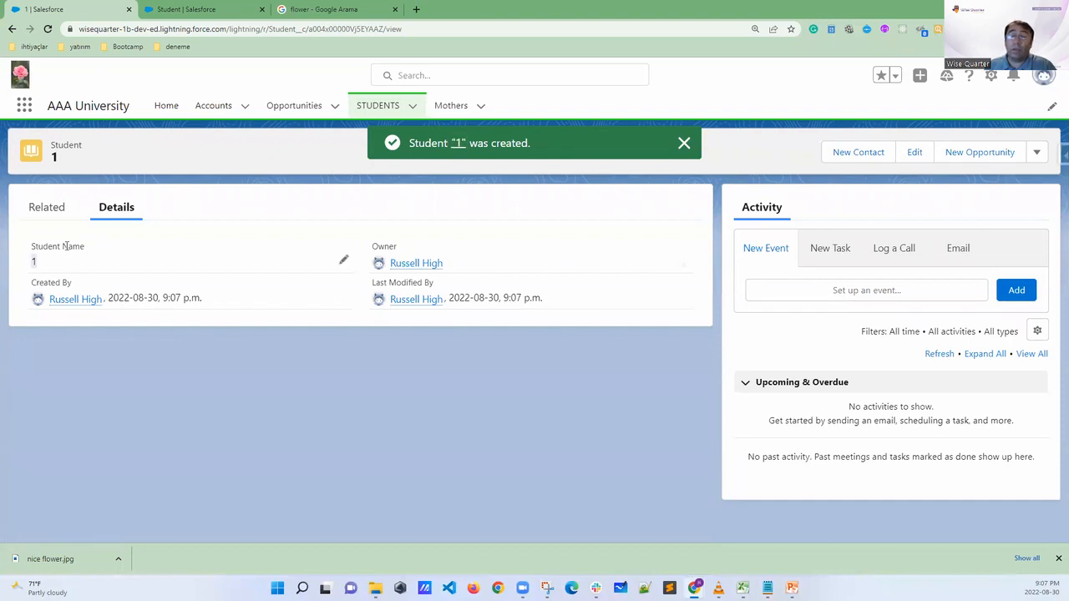
From the STUDENTS list, create another student record with a first name as the Student Name and return to the list
{"action": "left_click", "coordinate": [377, 107]}
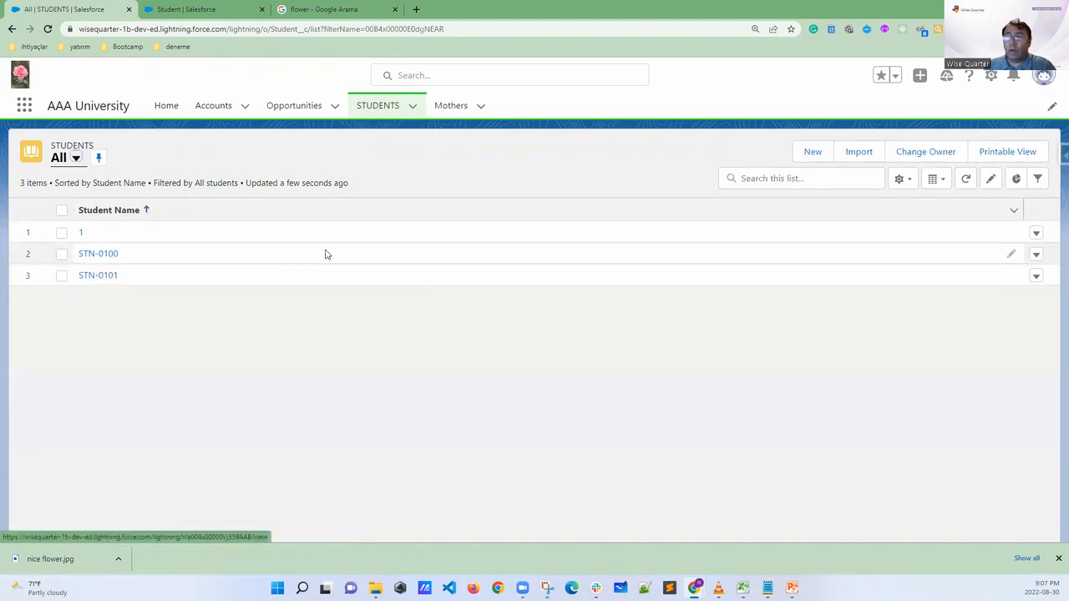
{"action": "left_click", "coordinate": [807, 156]}
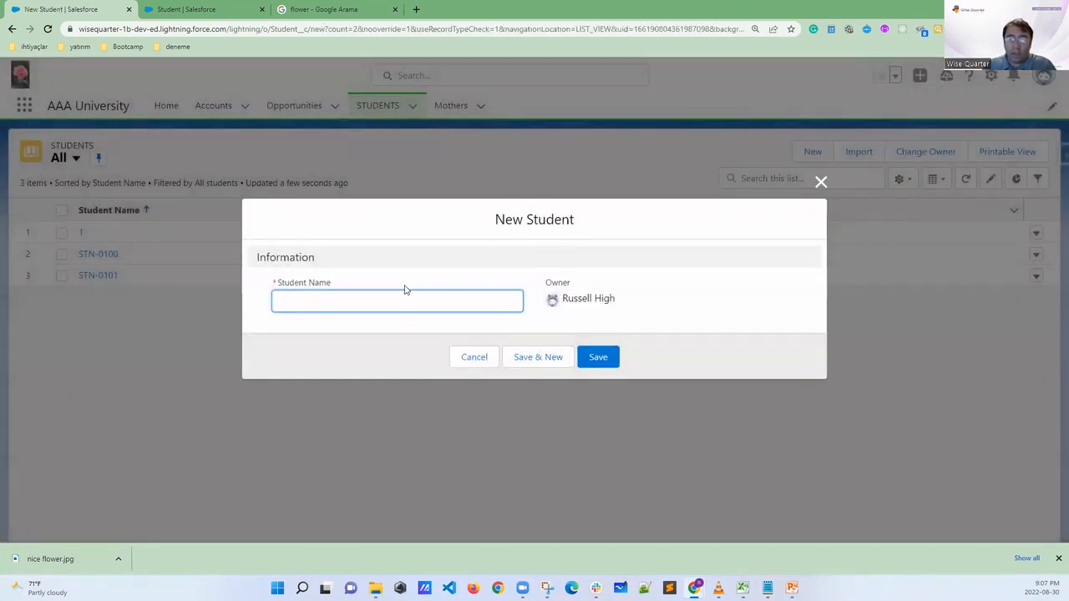
{"action": "type", "text": "Mahmut"}
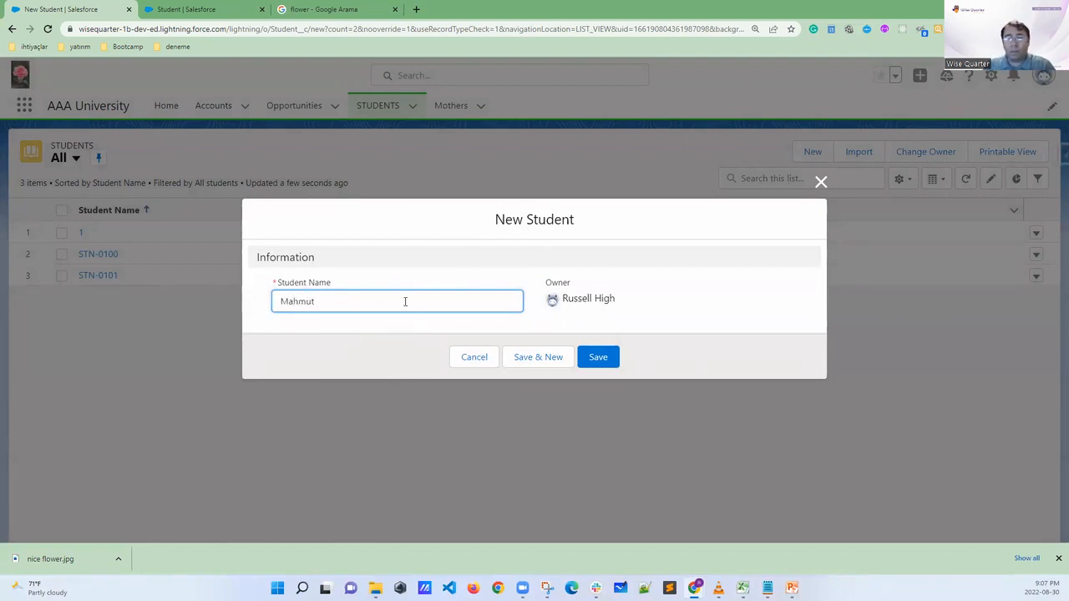
{"action": "left_click", "coordinate": [602, 359]}
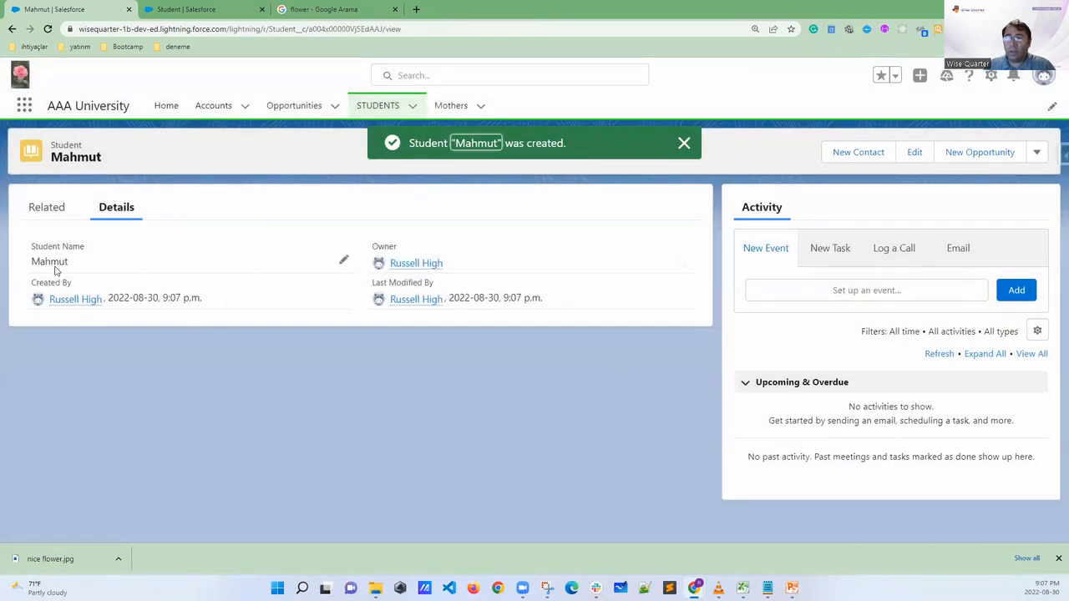
{"action": "left_click", "coordinate": [367, 108]}
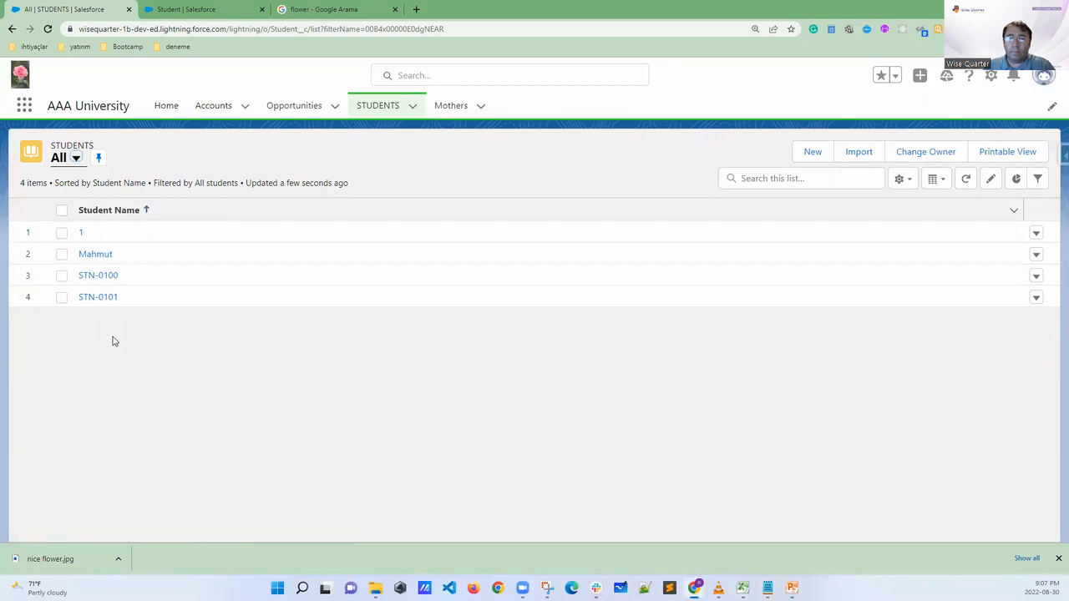
Open student record STN-0100, replace its Student Name with a first name, and save it
{"action": "left_click", "coordinate": [86, 280]}
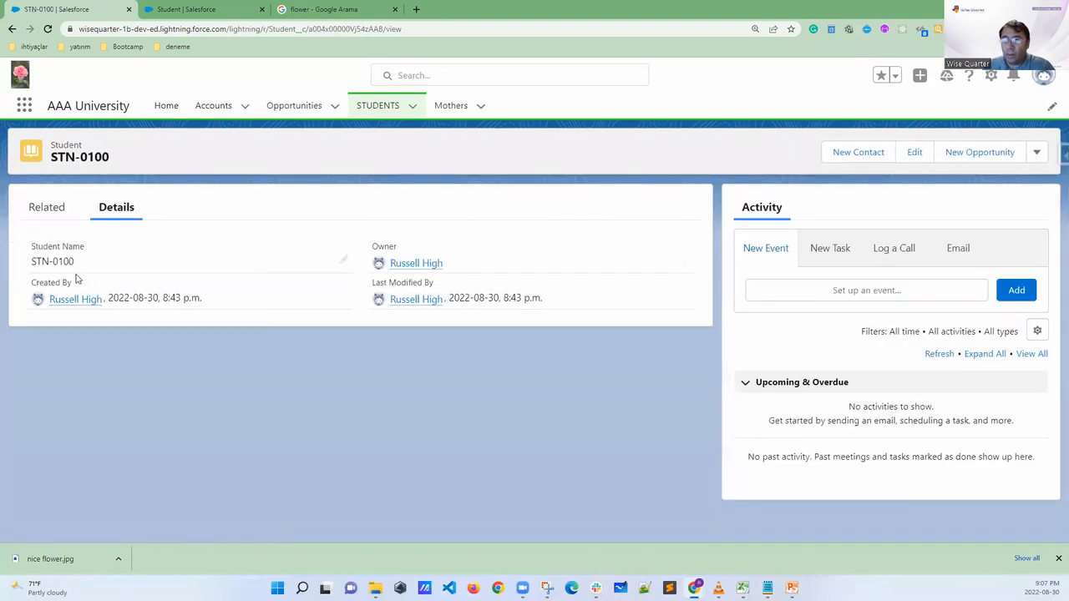
{"action": "left_click_drag", "start_coordinate": [77, 263], "coordinate": [27, 264]}
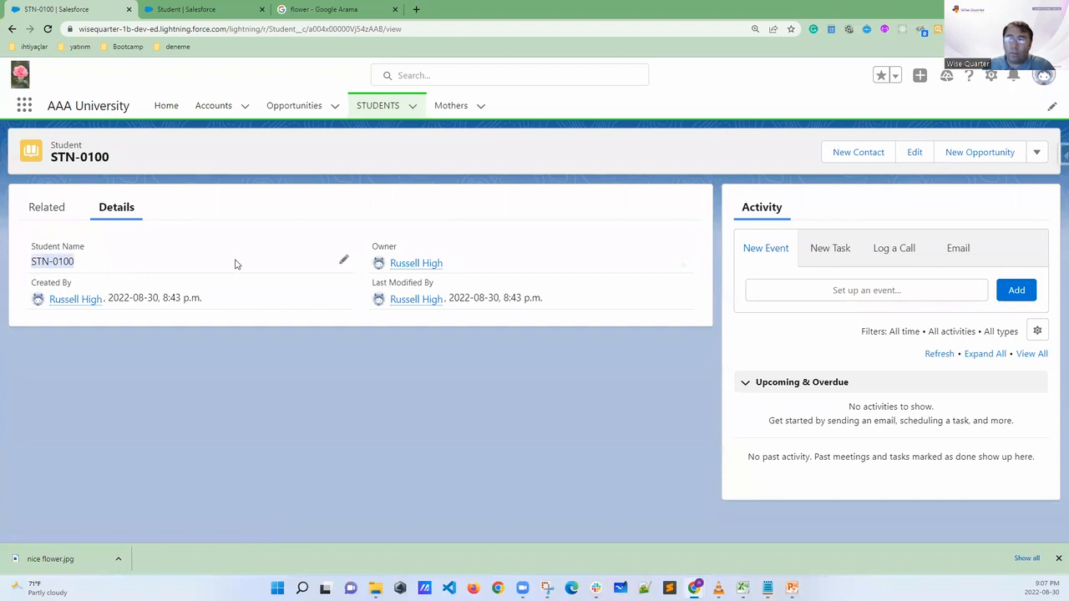
{"action": "left_click", "coordinate": [343, 263]}
{"action": "left_click_drag", "start_coordinate": [145, 280], "coordinate": [44, 277]}
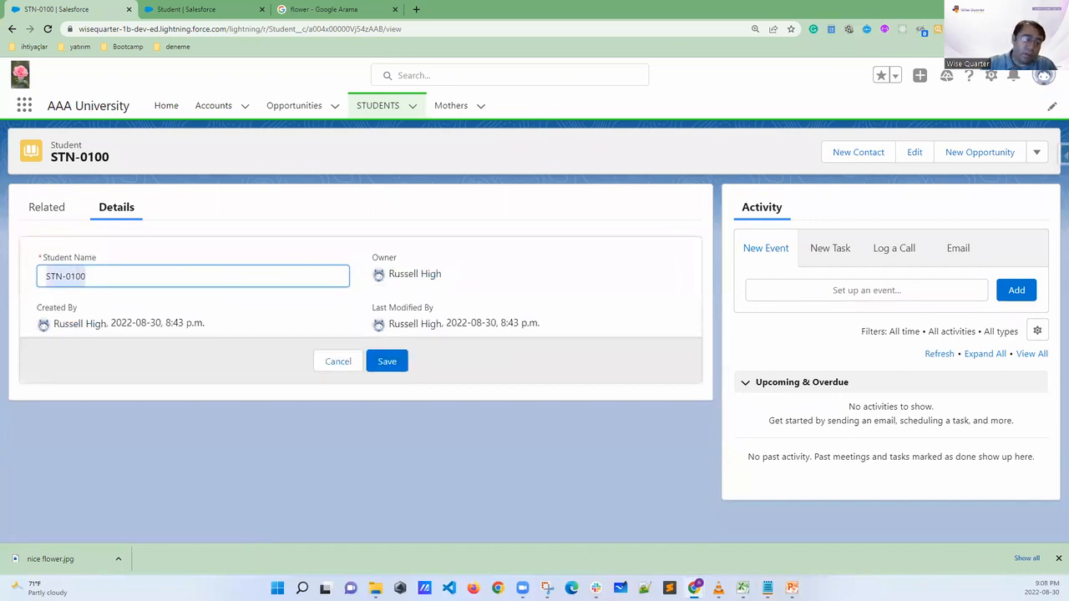
{"action": "type", "text": "Hulya"}
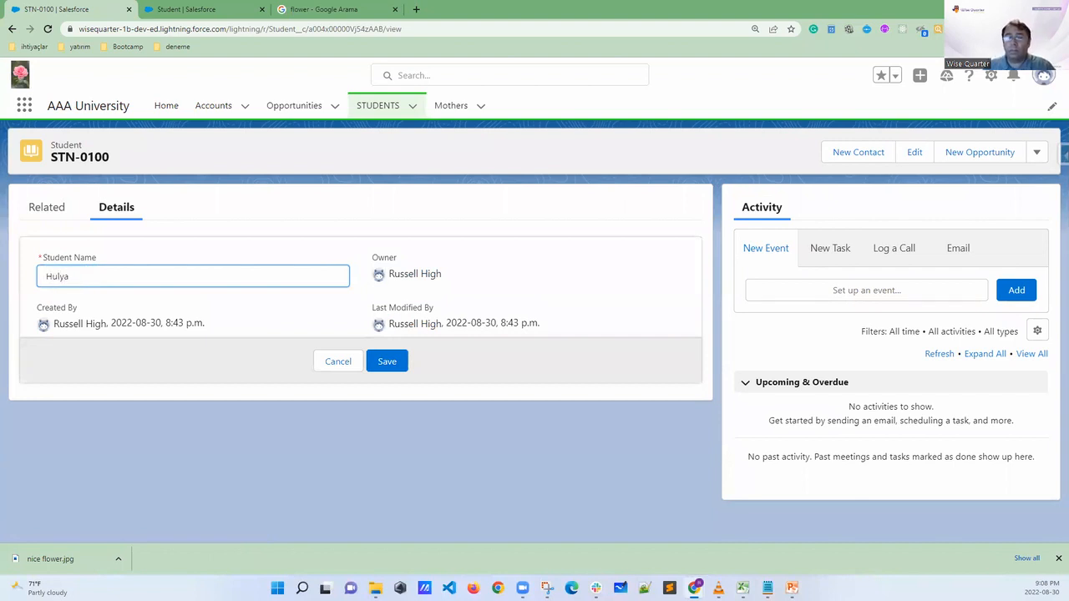
{"action": "left_click", "coordinate": [386, 362]}
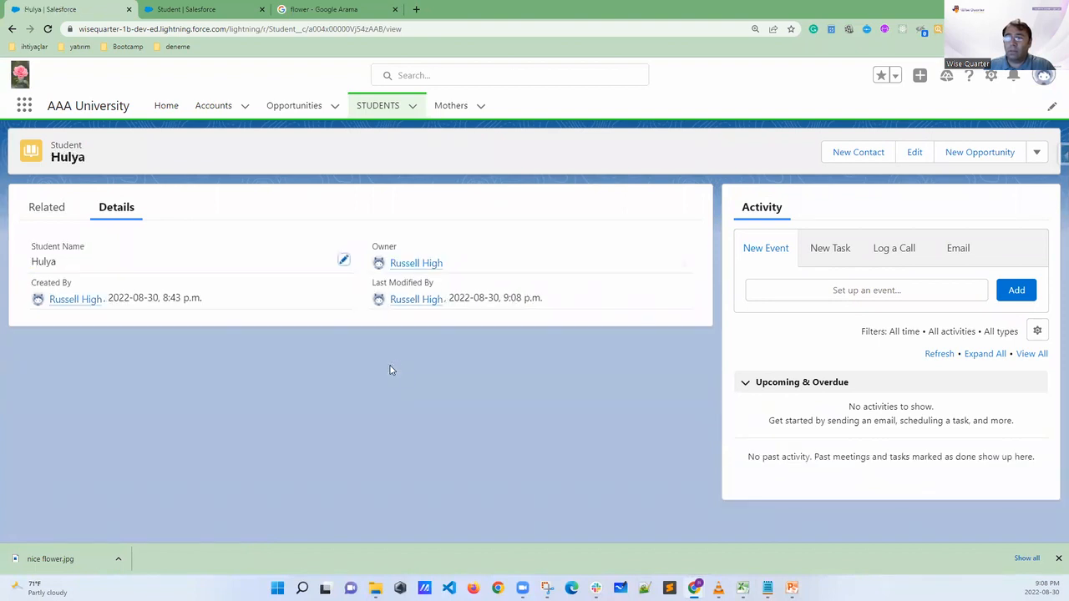
Open student record STN-0101 from the list, replace its Student Name with a first name, save, and return to the list
{"action": "left_click", "coordinate": [380, 106]}
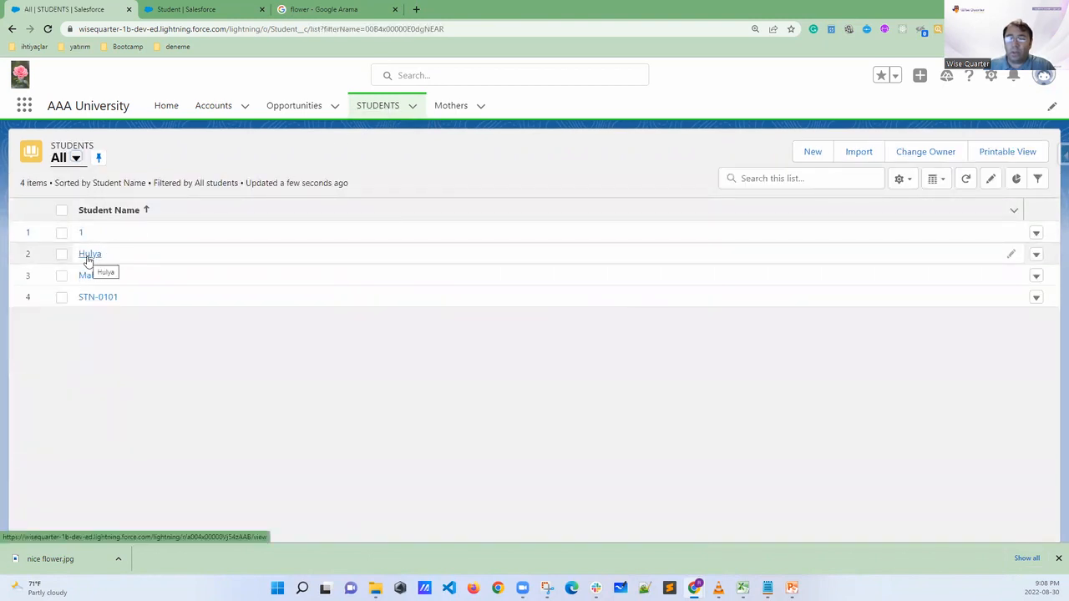
{"action": "left_click", "coordinate": [89, 301]}
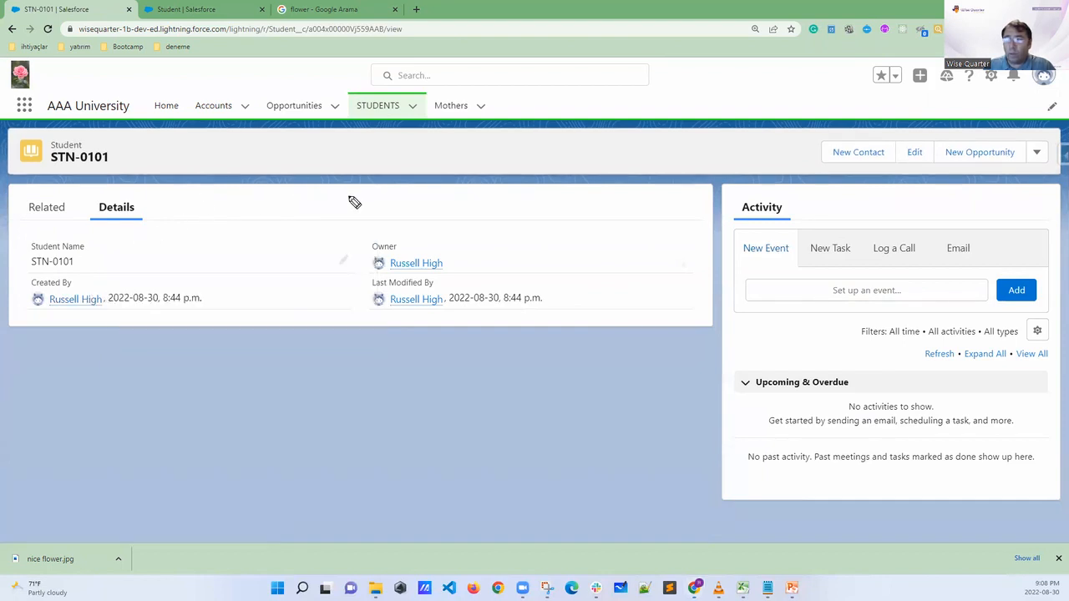
{"action": "mouse_move", "coordinate": [350, 245]}
{"action": "left_mouse_down"}
{"action": "mouse_move", "coordinate": [318, 284]}
{"action": "mouse_move", "coordinate": [340, 239]}
{"action": "mouse_move", "coordinate": [328, 284]}
{"action": "left_mouse_up"}
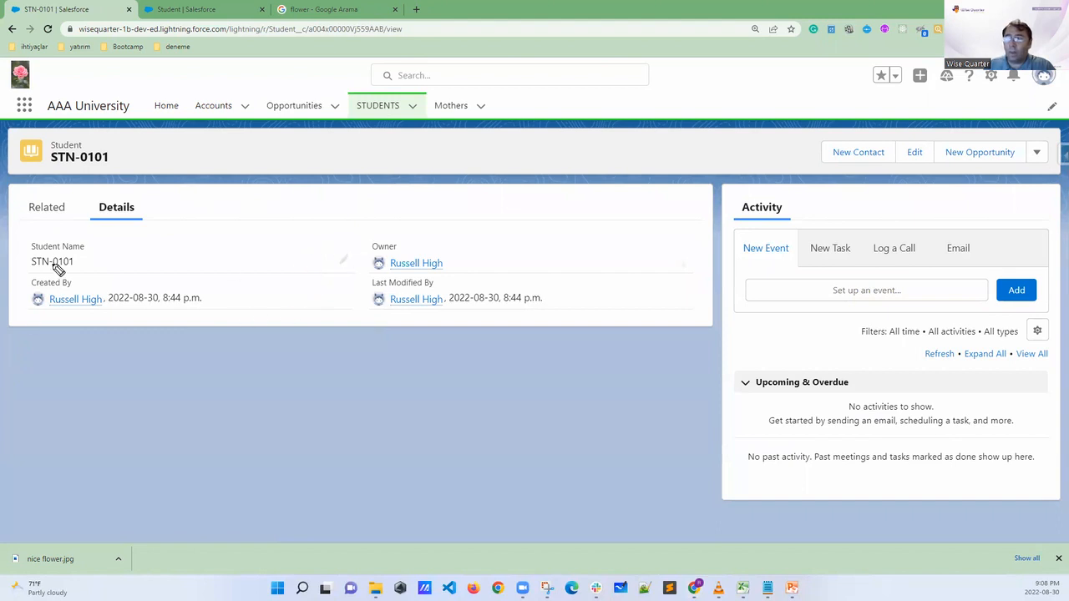
{"action": "left_click", "coordinate": [345, 262]}
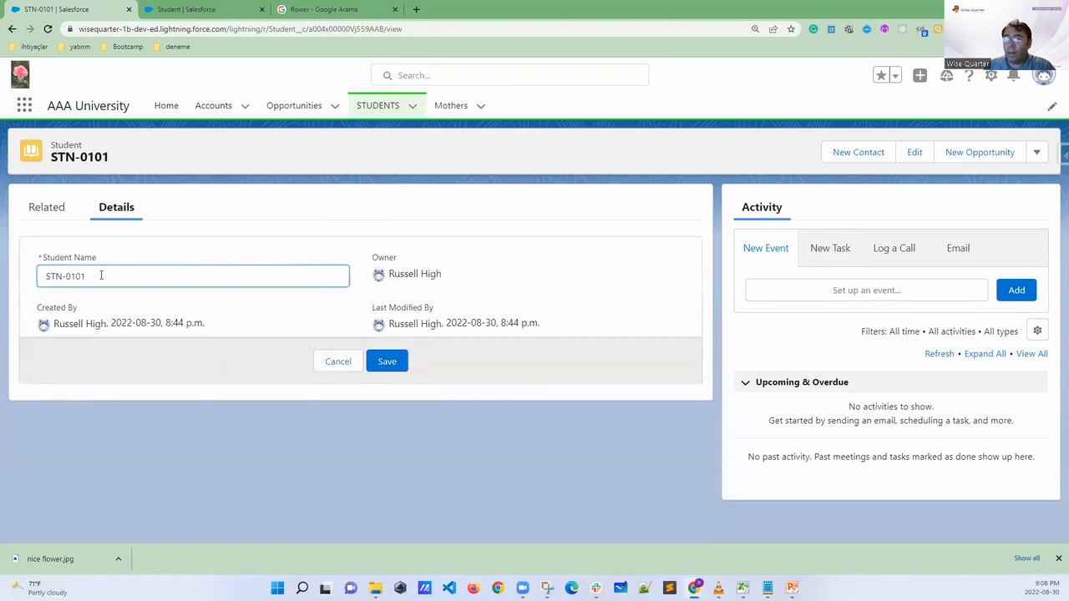
{"action": "key", "text": "ctrl+a"}
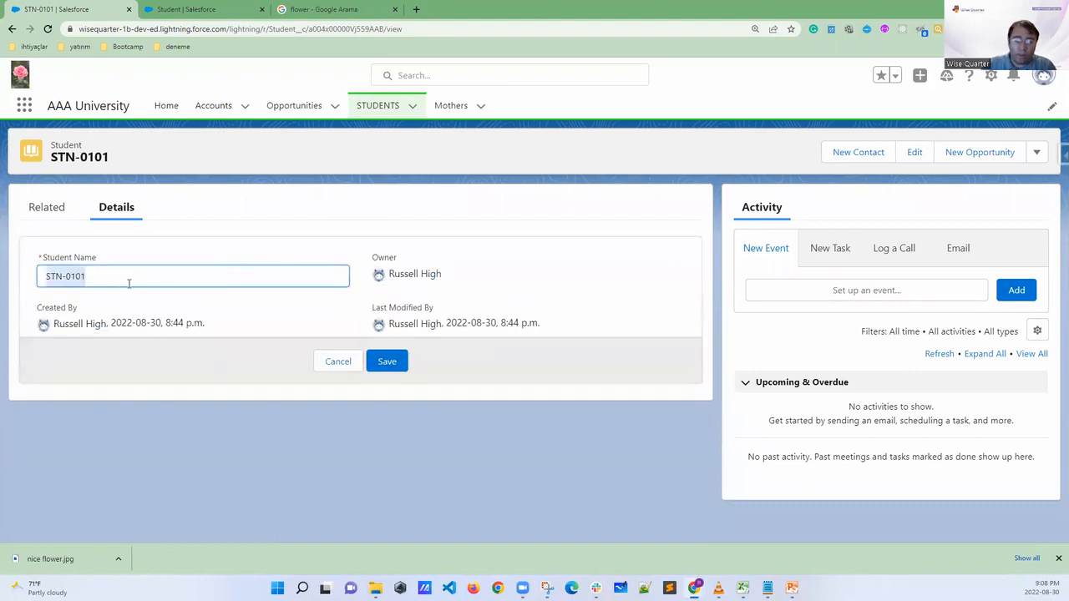
{"action": "type", "text": "Jane"}
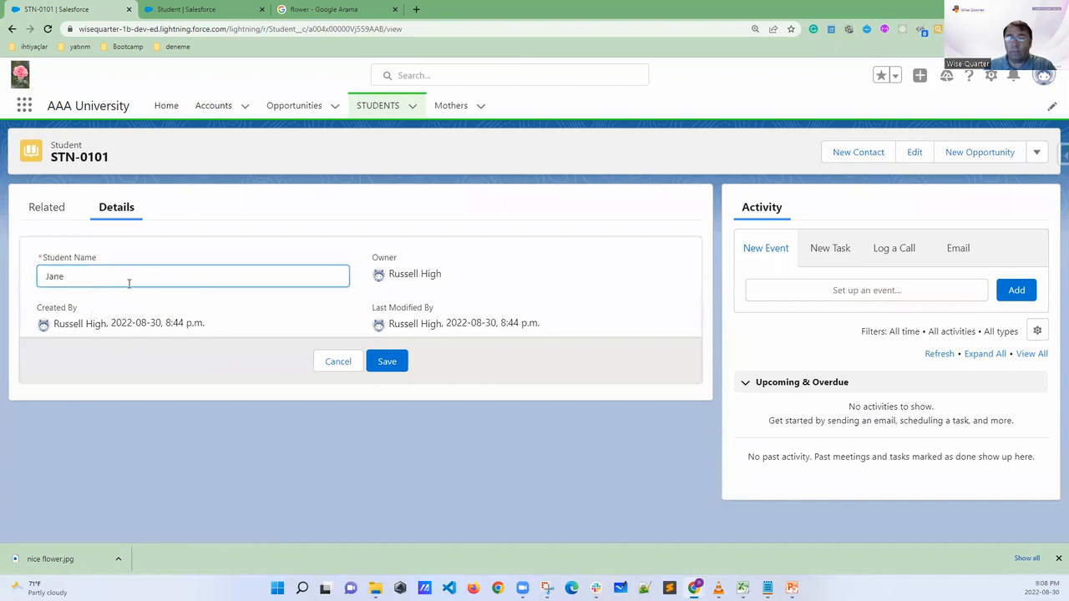
{"action": "left_click", "coordinate": [381, 360]}
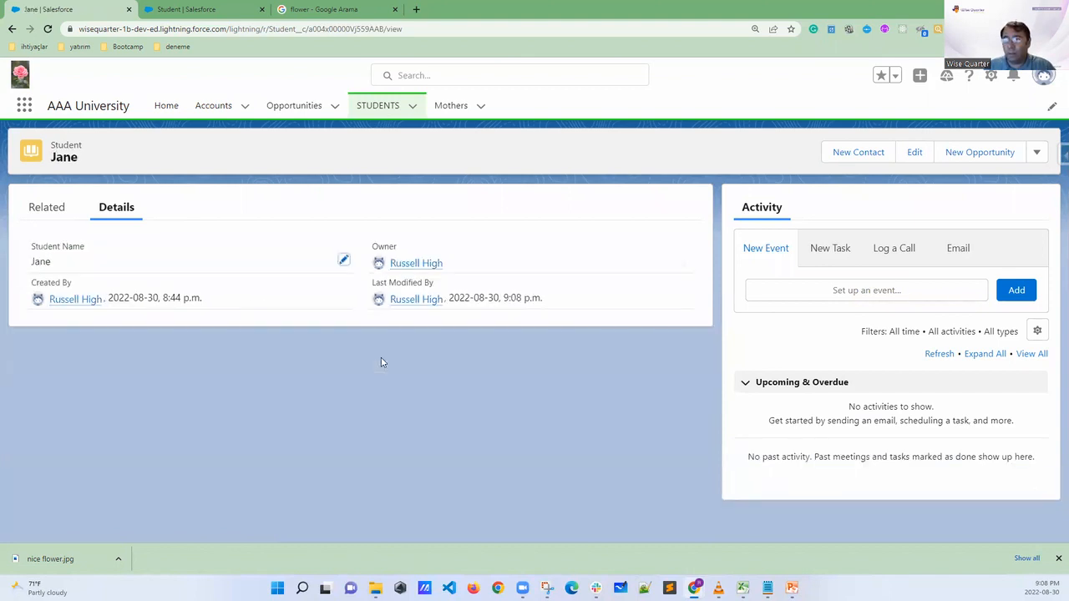
{"action": "left_click", "coordinate": [378, 107]}
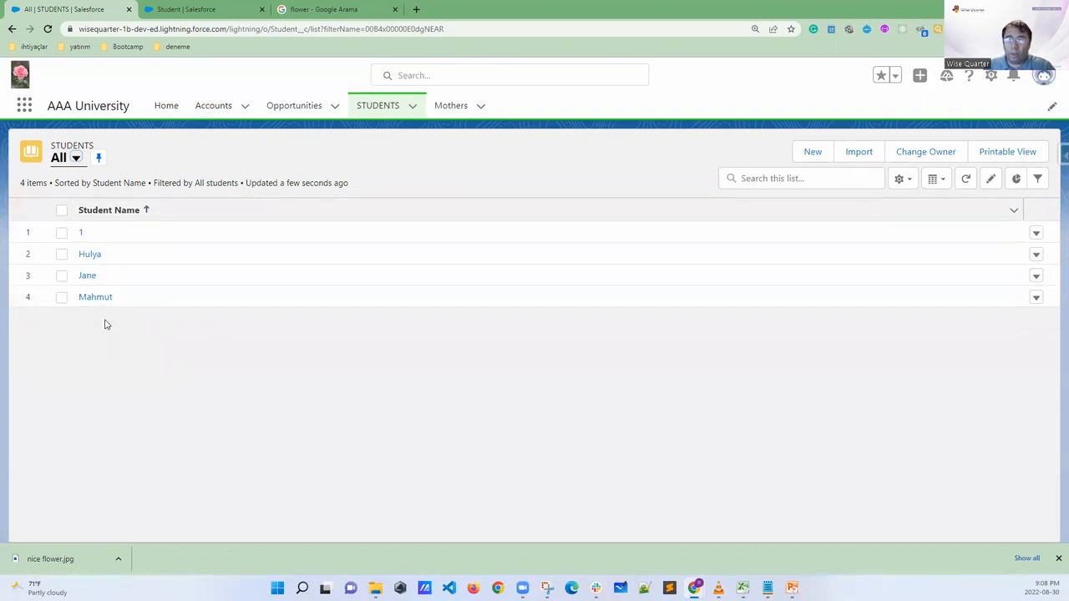
Open the second student record from the list, mark its Student Name, Created By, Owner and Last Modified By fields, and clear the marks
{"action": "left_click", "coordinate": [91, 255]}
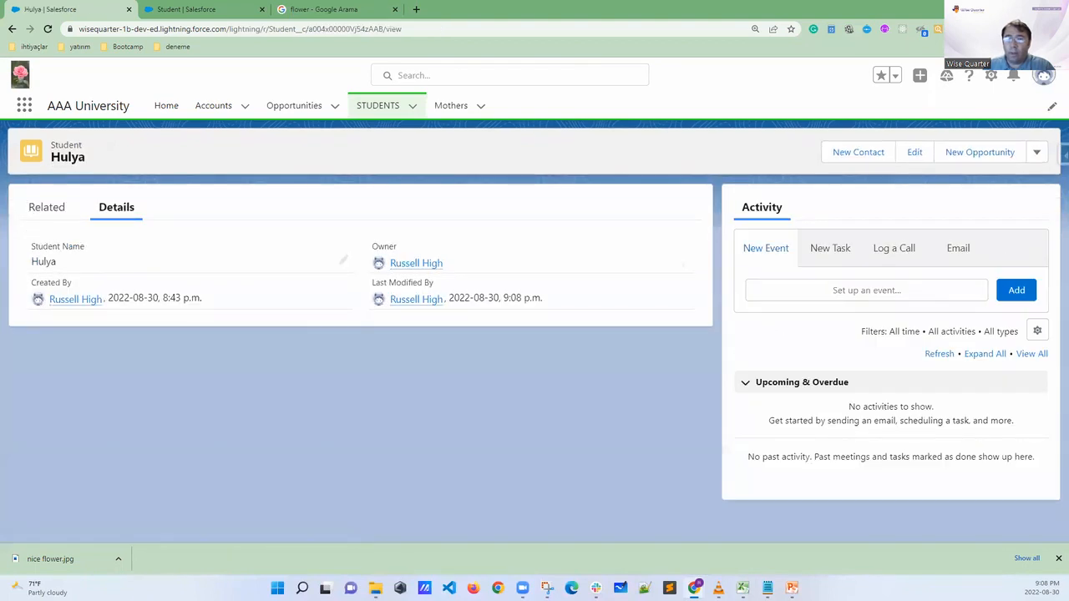
{"action": "mouse_move", "coordinate": [48, 236]}
{"action": "left_mouse_down"}
{"action": "mouse_move", "coordinate": [21, 249]}
{"action": "mouse_move", "coordinate": [58, 257]}
{"action": "mouse_move", "coordinate": [91, 243]}
{"action": "mouse_move", "coordinate": [48, 239]}
{"action": "left_mouse_up"}
{"action": "mouse_move", "coordinate": [76, 274]}
{"action": "left_mouse_down"}
{"action": "mouse_move", "coordinate": [26, 284]}
{"action": "mouse_move", "coordinate": [84, 294]}
{"action": "mouse_move", "coordinate": [75, 275]}
{"action": "left_mouse_up"}
{"action": "mouse_move", "coordinate": [55, 310]}
{"action": "left_mouse_down"}
{"action": "mouse_move", "coordinate": [94, 311]}
{"action": "mouse_move", "coordinate": [64, 340]}
{"action": "left_mouse_up"}
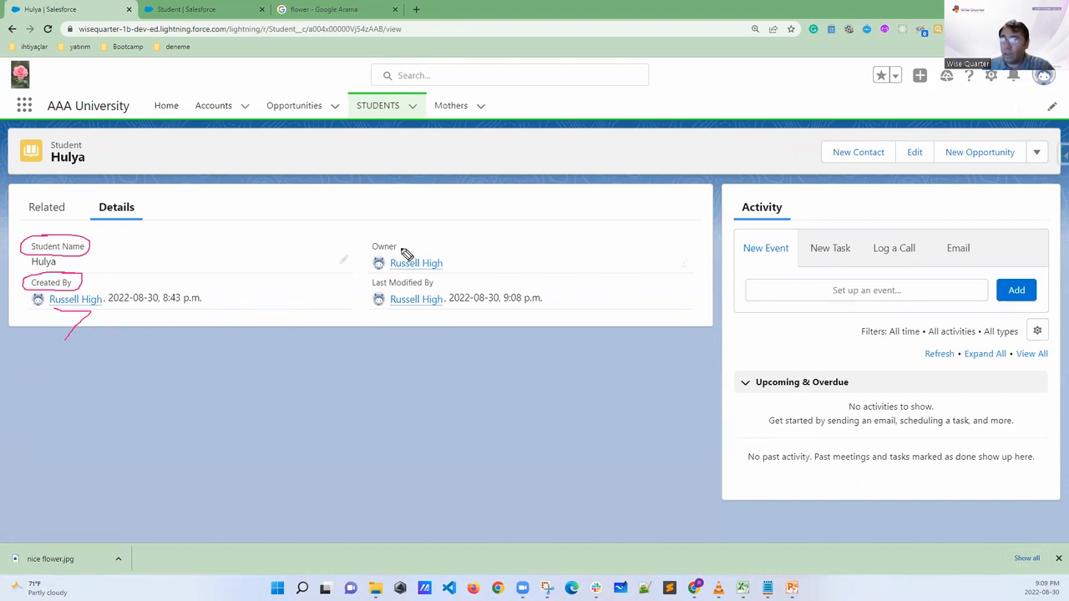
{"action": "left_click_drag", "start_coordinate": [405, 242], "coordinate": [423, 248]}
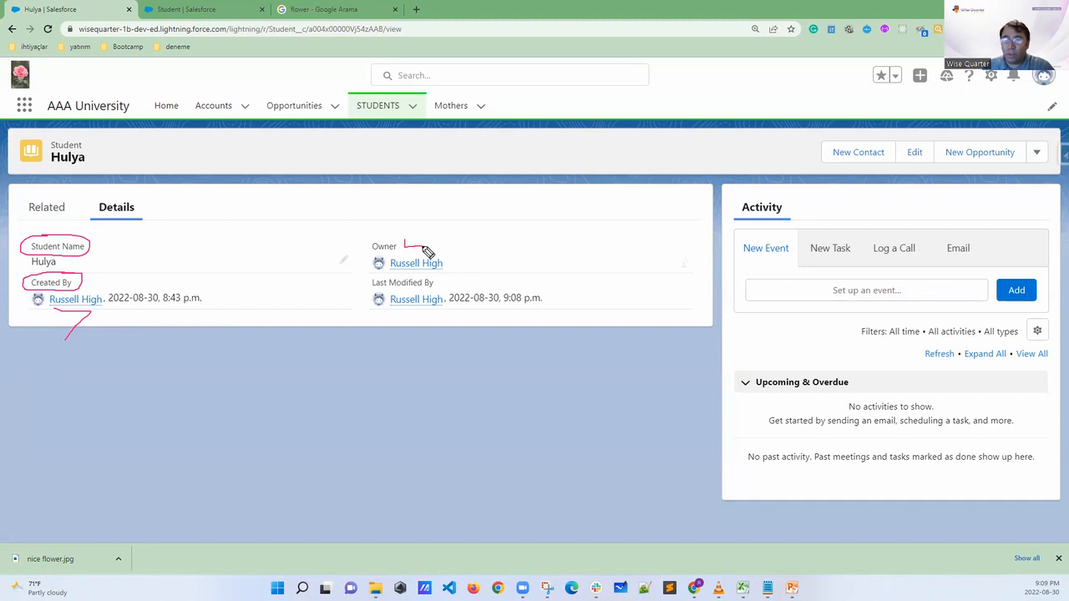
{"action": "left_click_drag", "start_coordinate": [359, 287], "coordinate": [342, 260]}
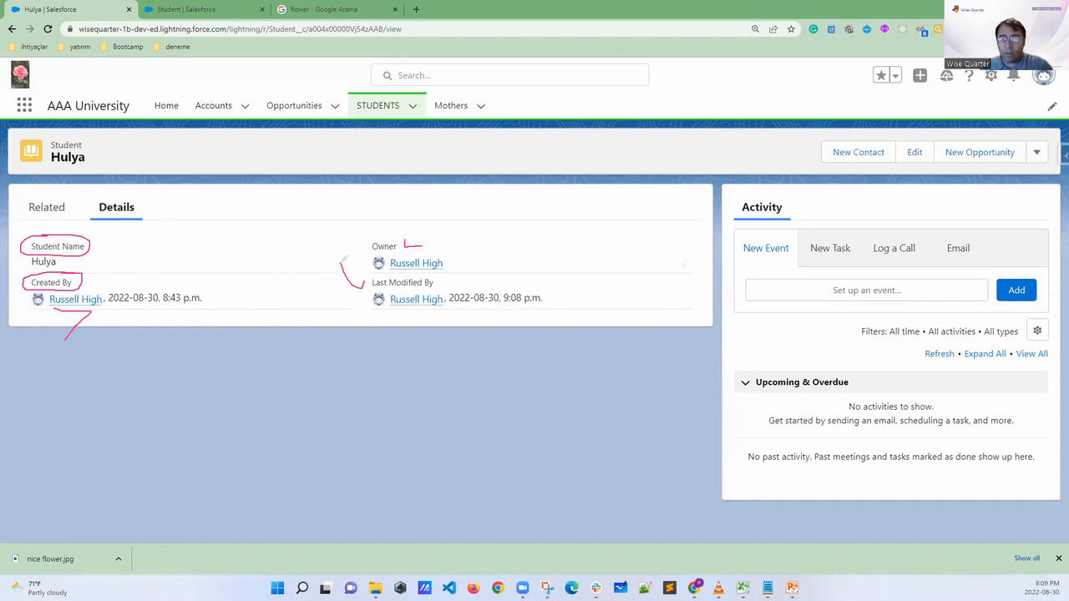
{"action": "key", "text": "Escape"}
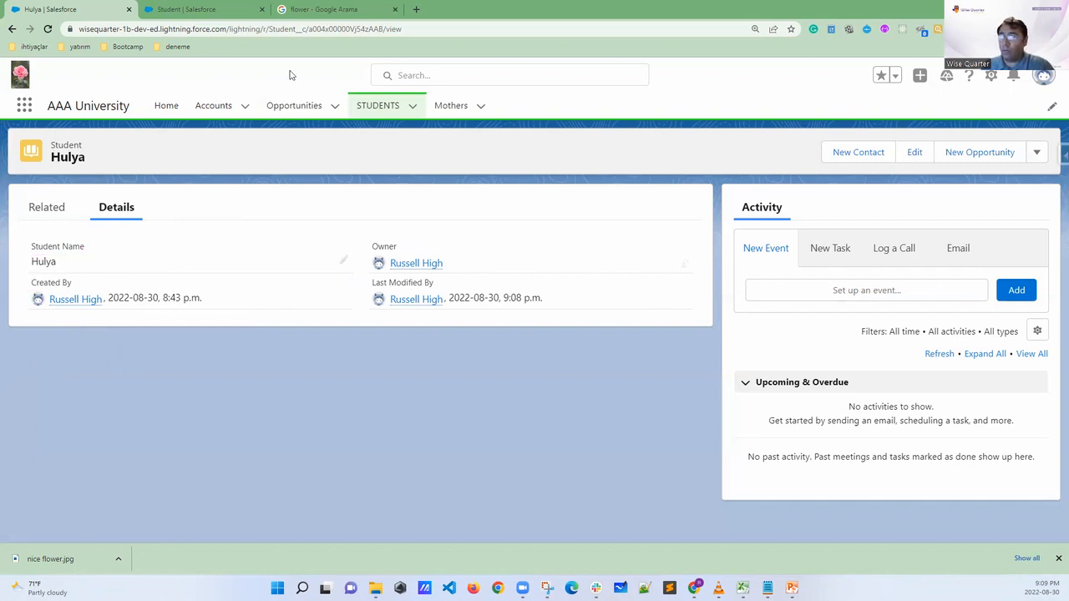
Duplicate the Student object setup page into its own window and tile it side by side with the student record
{"action": "right_click", "coordinate": [196, 10]}
{"action": "left_click", "coordinate": [226, 88]}
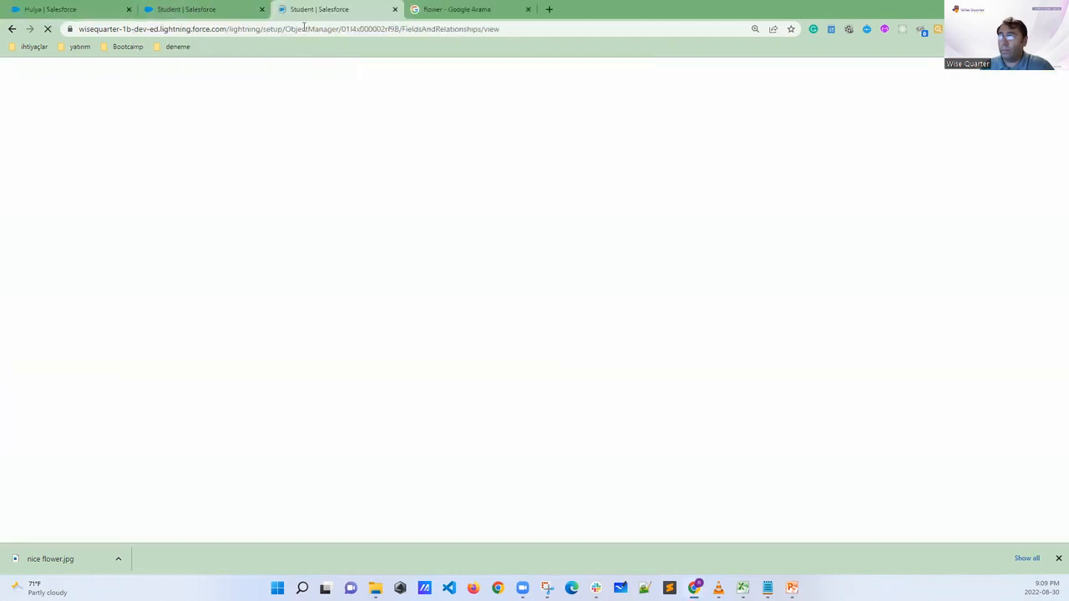
{"action": "left_click_drag", "start_coordinate": [350, 9], "coordinate": [350, 61]}
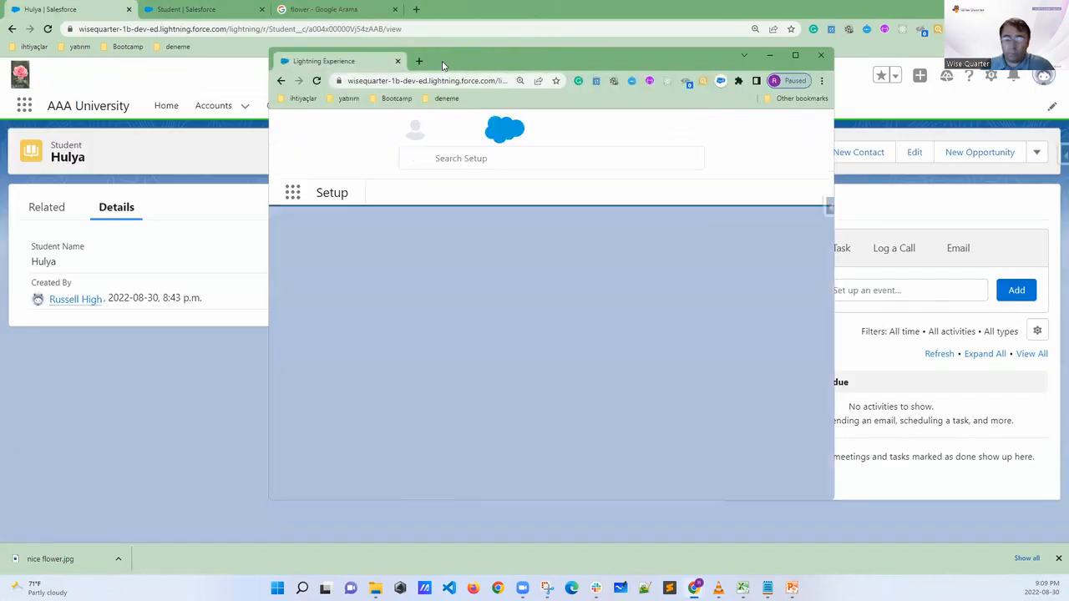
{"action": "key", "text": "super+Right"}
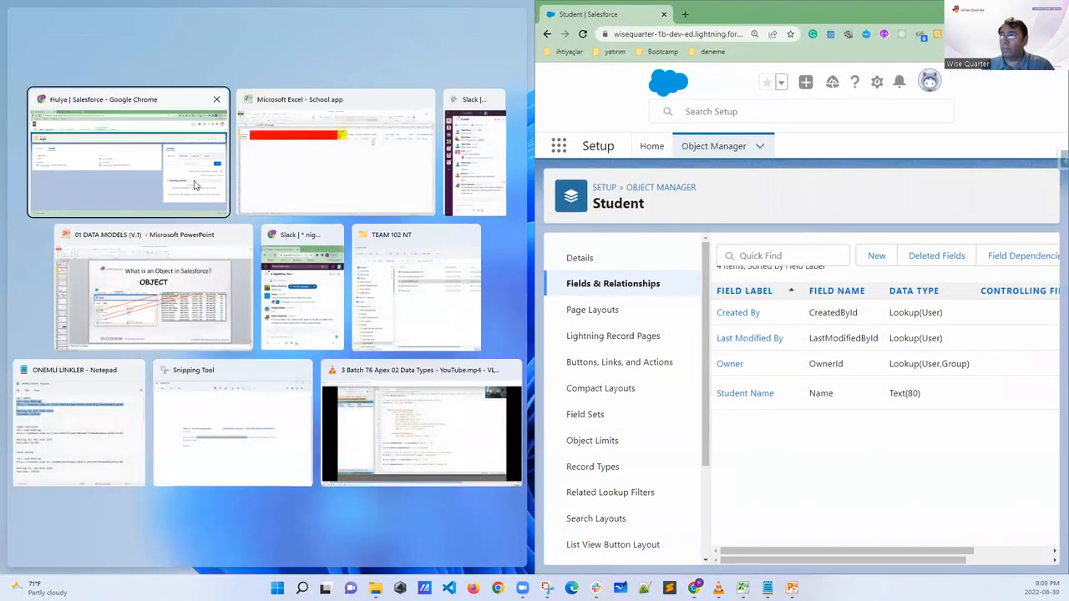
{"action": "left_click", "coordinate": [159, 177]}
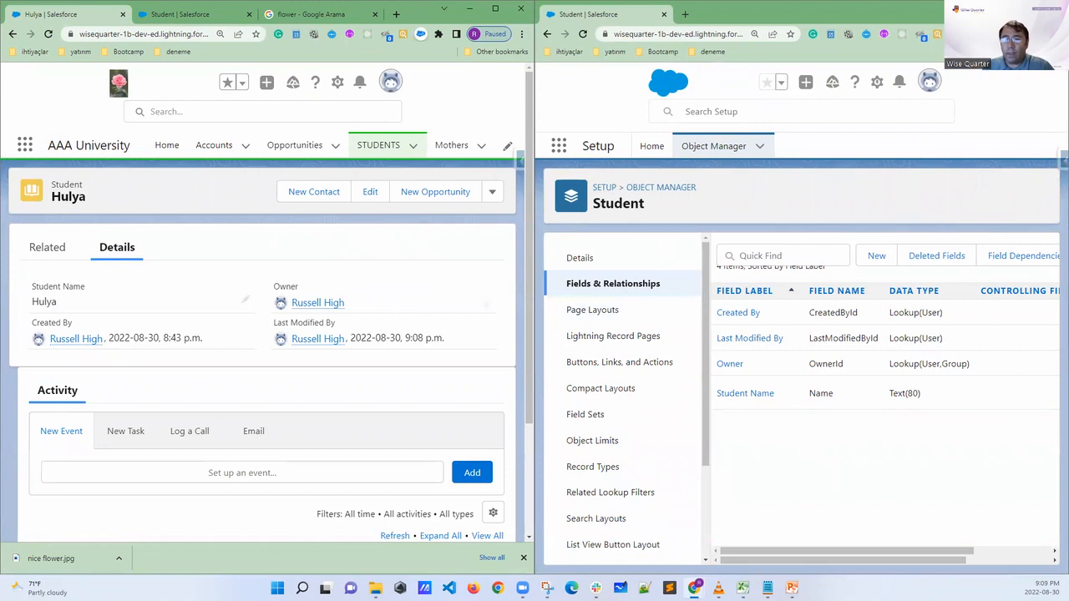
Circle the Student object and its matching Student Name, Created By, Last Modified By and Owner fields in both windows, and clear the marks
{"action": "mouse_move", "coordinate": [695, 187]}
{"action": "left_mouse_down"}
{"action": "mouse_move", "coordinate": [616, 189]}
{"action": "mouse_move", "coordinate": [590, 213]}
{"action": "mouse_move", "coordinate": [677, 215]}
{"action": "mouse_move", "coordinate": [649, 183]}
{"action": "left_mouse_up"}
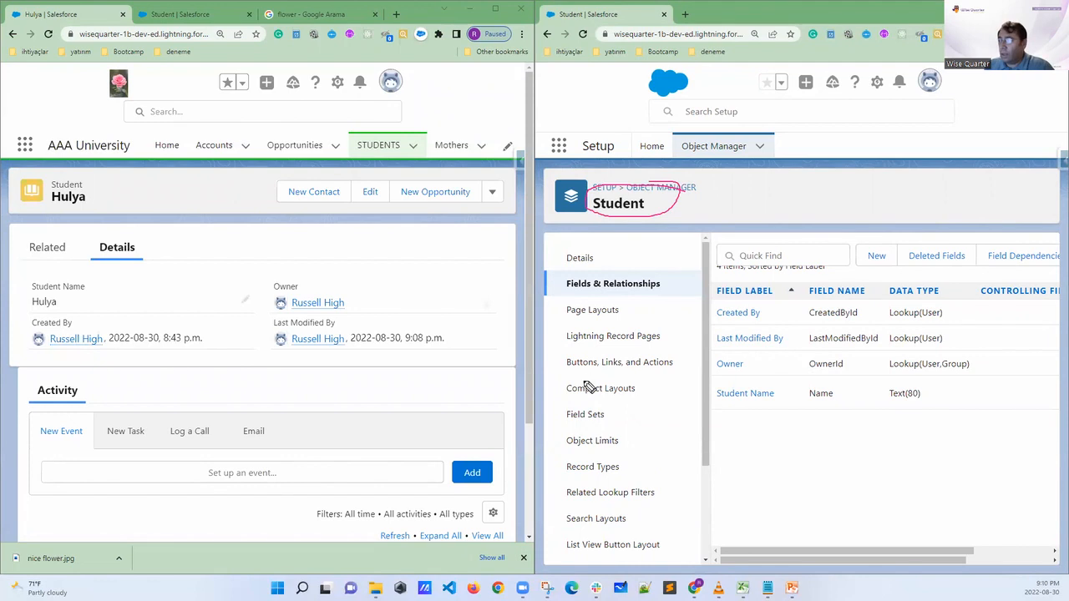
{"action": "mouse_move", "coordinate": [771, 378]}
{"action": "left_mouse_down"}
{"action": "mouse_move", "coordinate": [710, 399]}
{"action": "mouse_move", "coordinate": [793, 407]}
{"action": "mouse_move", "coordinate": [763, 380]}
{"action": "left_mouse_up"}
{"action": "mouse_move", "coordinate": [96, 279]}
{"action": "left_mouse_down"}
{"action": "mouse_move", "coordinate": [30, 280]}
{"action": "mouse_move", "coordinate": [37, 299]}
{"action": "mouse_move", "coordinate": [96, 287]}
{"action": "left_mouse_up"}
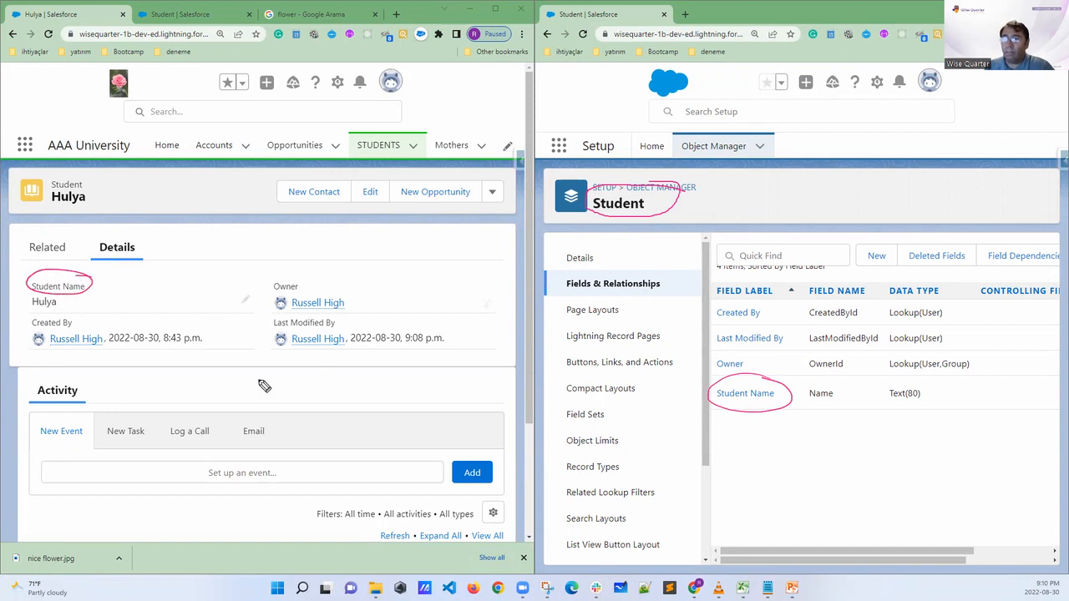
{"action": "mouse_move", "coordinate": [763, 310]}
{"action": "left_mouse_down"}
{"action": "mouse_move", "coordinate": [723, 307]}
{"action": "mouse_move", "coordinate": [735, 327]}
{"action": "mouse_move", "coordinate": [767, 306]}
{"action": "mouse_move", "coordinate": [739, 309]}
{"action": "left_mouse_up"}
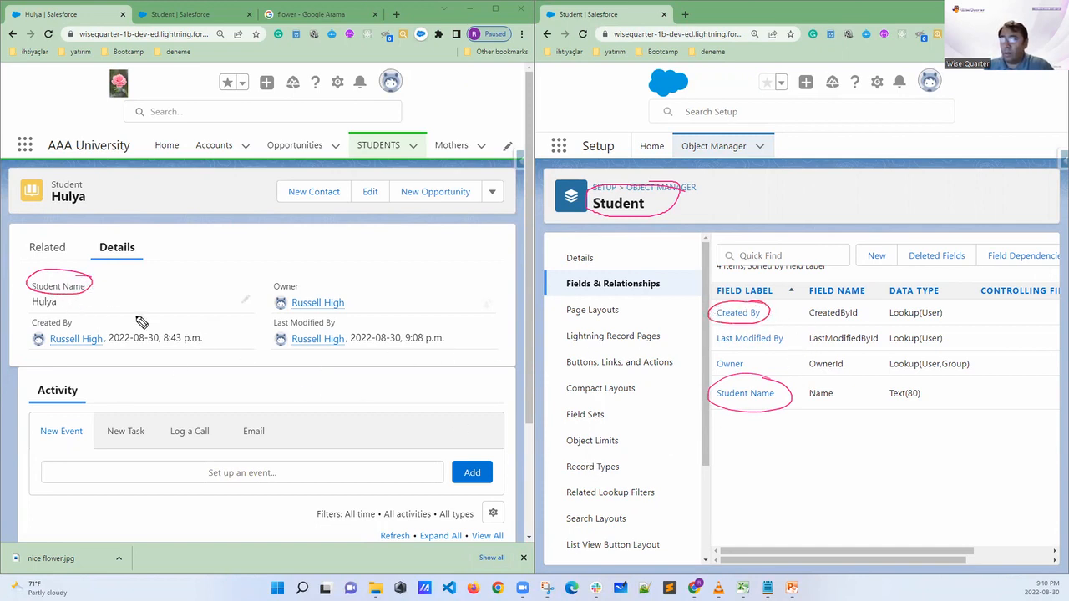
{"action": "mouse_move", "coordinate": [83, 316]}
{"action": "left_mouse_down"}
{"action": "mouse_move", "coordinate": [27, 326]}
{"action": "mouse_move", "coordinate": [61, 334]}
{"action": "mouse_move", "coordinate": [82, 324]}
{"action": "mouse_move", "coordinate": [74, 317]}
{"action": "left_mouse_up"}
{"action": "mouse_move", "coordinate": [794, 332]}
{"action": "left_mouse_down"}
{"action": "mouse_move", "coordinate": [701, 341]}
{"action": "mouse_move", "coordinate": [772, 354]}
{"action": "mouse_move", "coordinate": [783, 331]}
{"action": "left_mouse_up"}
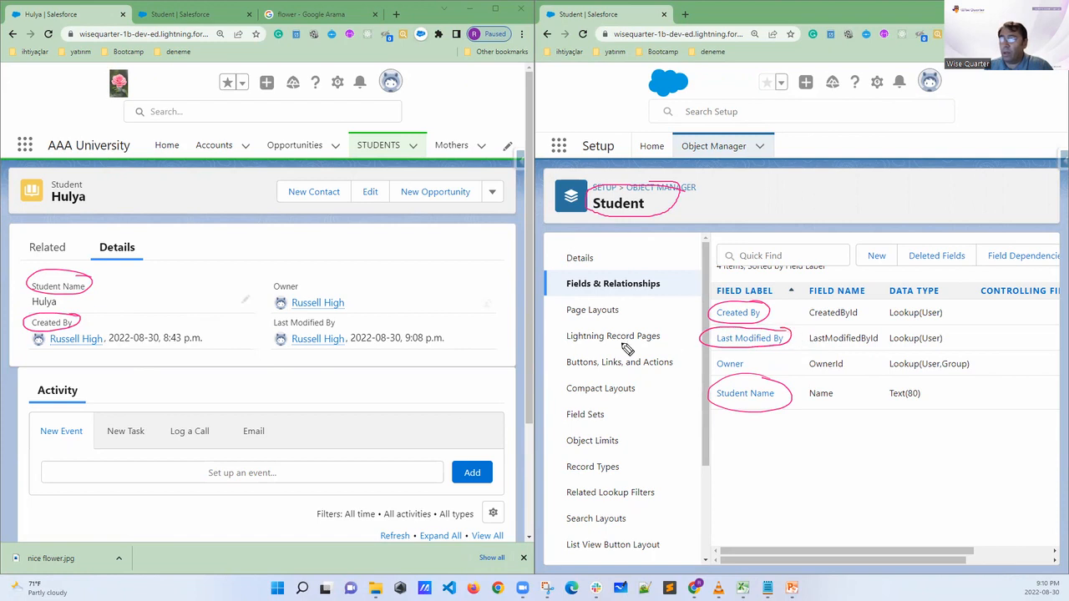
{"action": "mouse_move", "coordinate": [330, 311]}
{"action": "left_mouse_down"}
{"action": "mouse_move", "coordinate": [274, 321]}
{"action": "mouse_move", "coordinate": [306, 334]}
{"action": "mouse_move", "coordinate": [340, 320]}
{"action": "mouse_move", "coordinate": [331, 314]}
{"action": "left_mouse_up"}
{"action": "mouse_move", "coordinate": [757, 371]}
{"action": "left_mouse_down"}
{"action": "mouse_move", "coordinate": [716, 361]}
{"action": "mouse_move", "coordinate": [742, 384]}
{"action": "mouse_move", "coordinate": [756, 359]}
{"action": "left_mouse_up"}
{"action": "mouse_move", "coordinate": [302, 282]}
{"action": "left_mouse_down"}
{"action": "mouse_move", "coordinate": [283, 279]}
{"action": "mouse_move", "coordinate": [299, 296]}
{"action": "mouse_move", "coordinate": [302, 283]}
{"action": "left_mouse_up"}
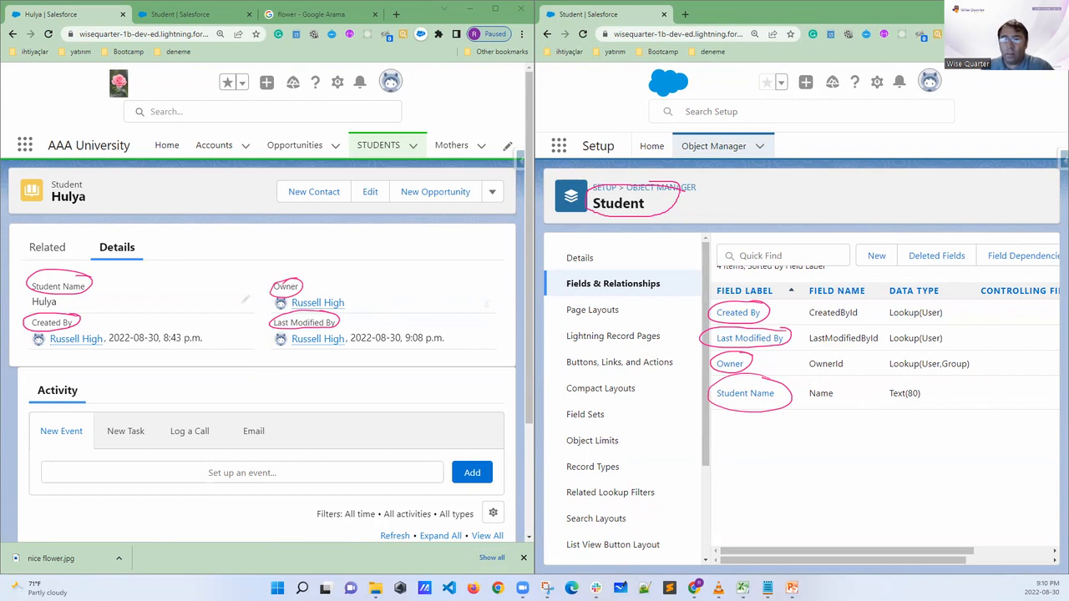
{"action": "key", "text": "Escape"}
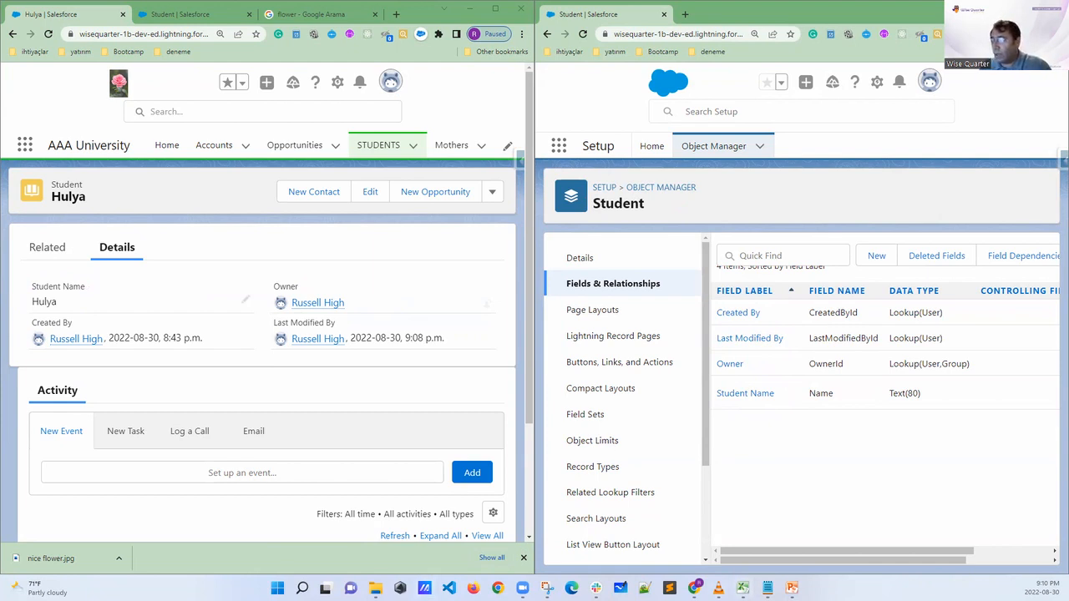
Switch to the School app workbook in Excel, shrink its window to the header rows, and place it above the two Salesforce windows
{"action": "left_click", "coordinate": [743, 587]}
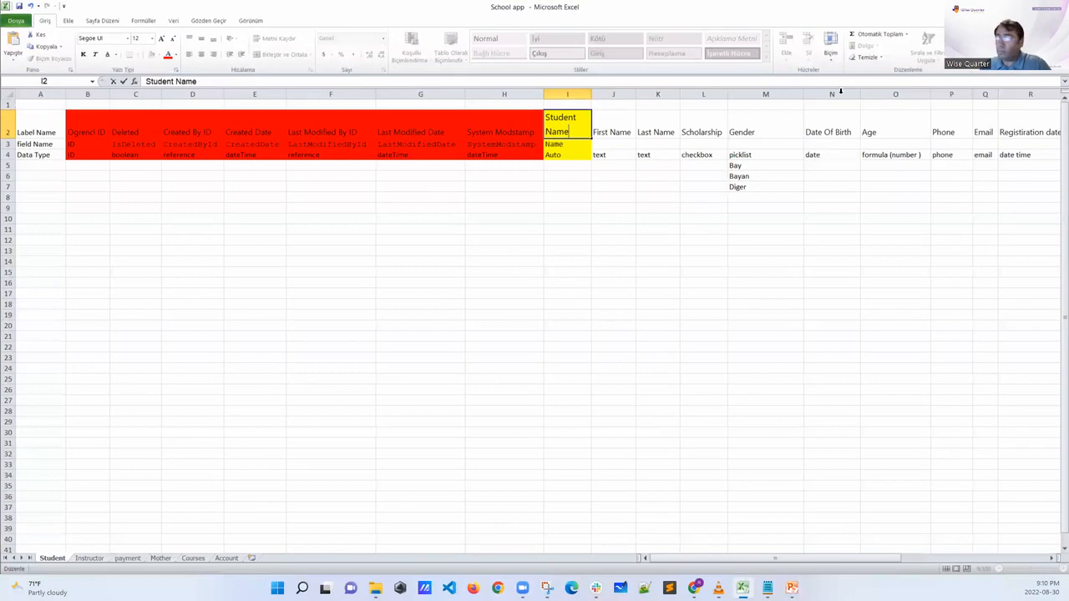
{"action": "left_click", "coordinate": [1030, 7]}
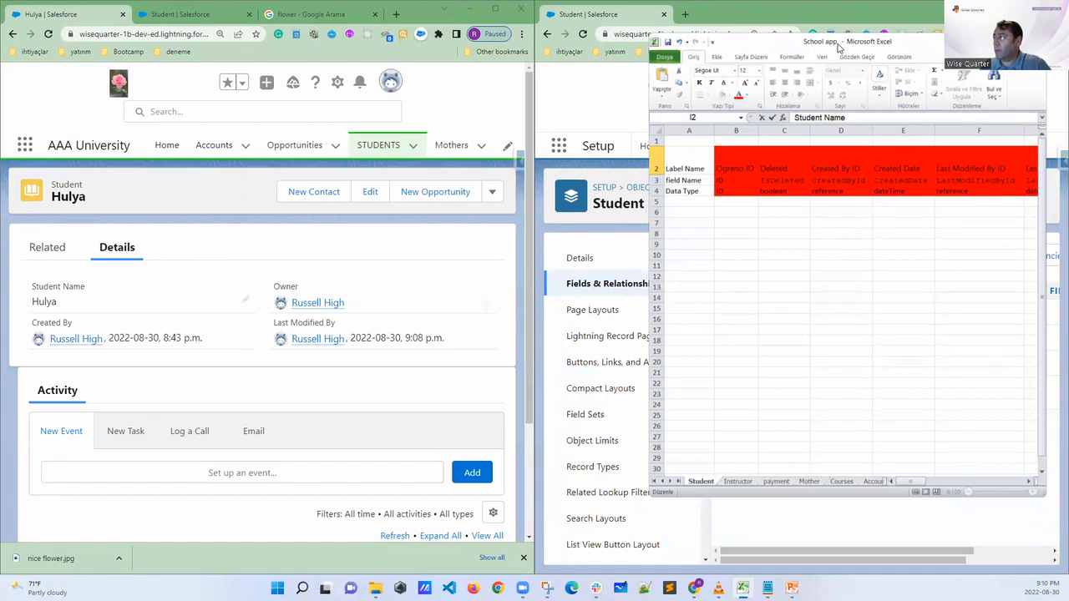
{"action": "left_click_drag", "start_coordinate": [838, 47], "coordinate": [724, 51]}
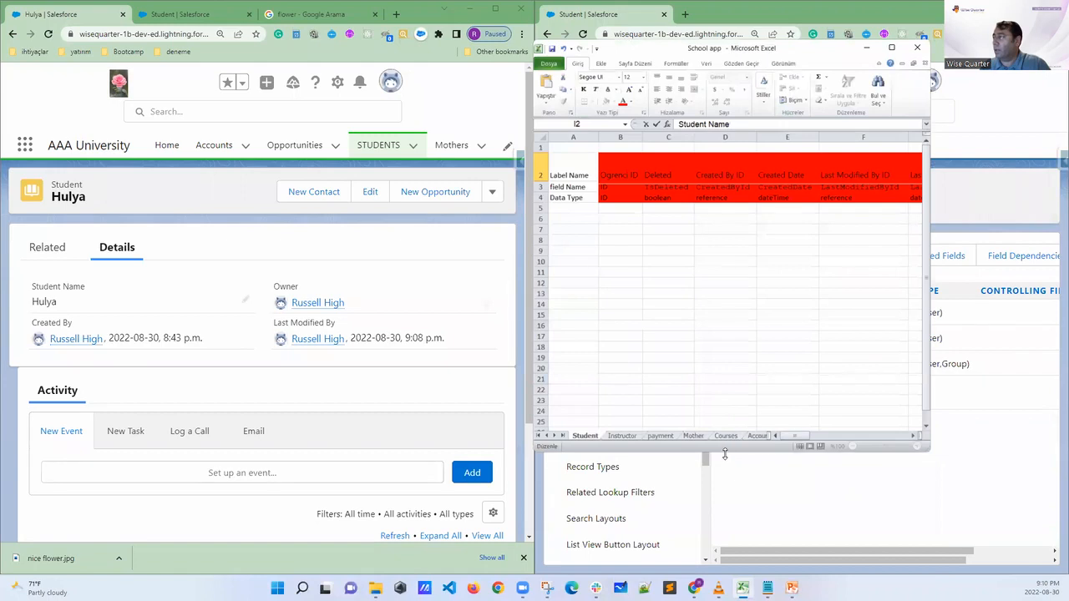
{"action": "left_click_drag", "start_coordinate": [724, 454], "coordinate": [733, 238]}
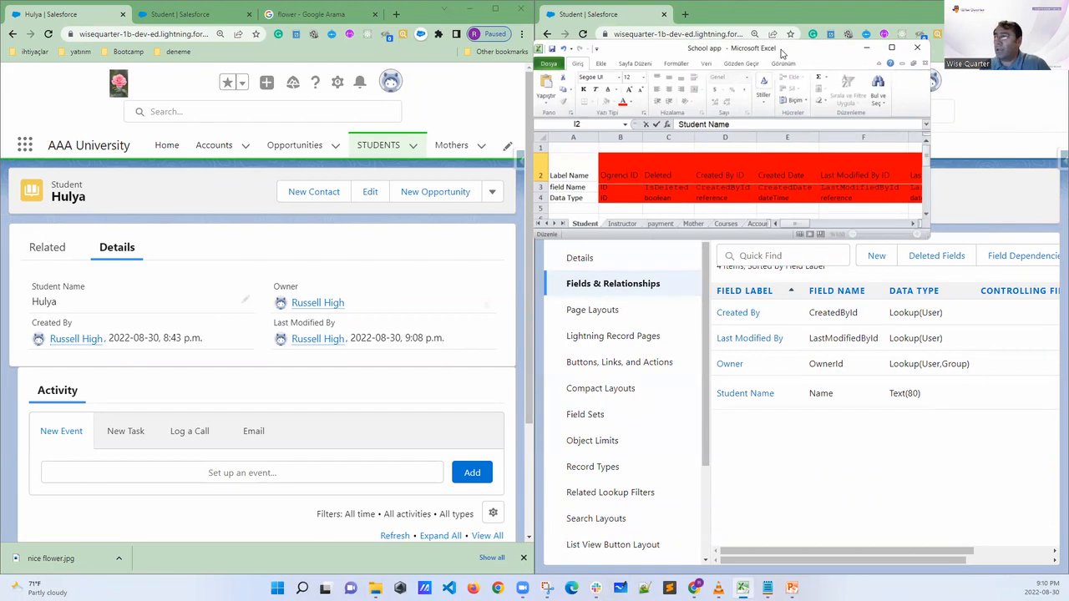
{"action": "left_click_drag", "start_coordinate": [782, 53], "coordinate": [541, 46]}
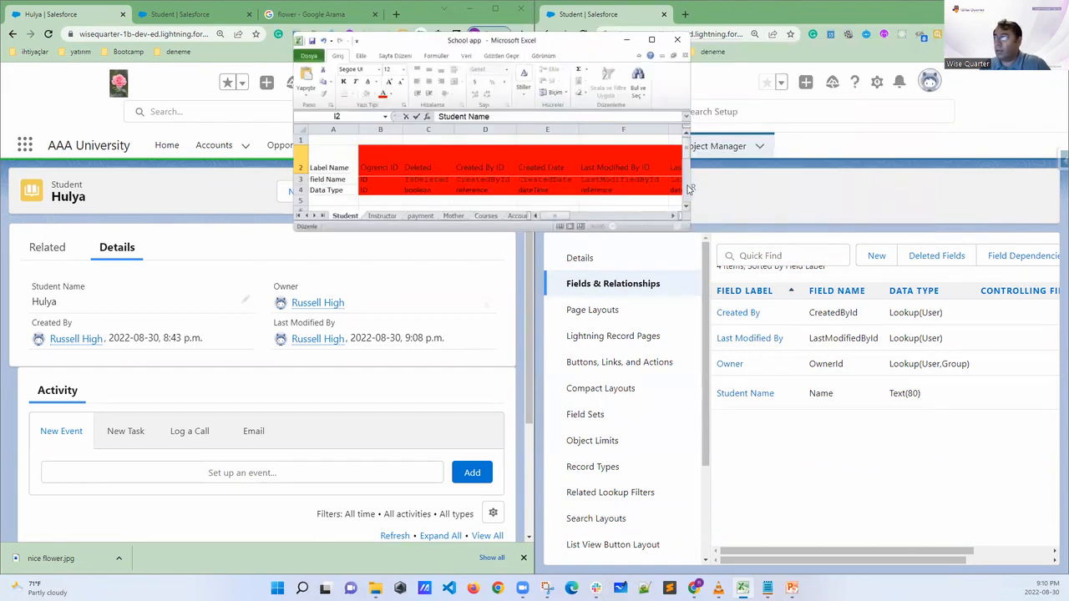
{"action": "left_click_drag", "start_coordinate": [692, 183], "coordinate": [1017, 183]}
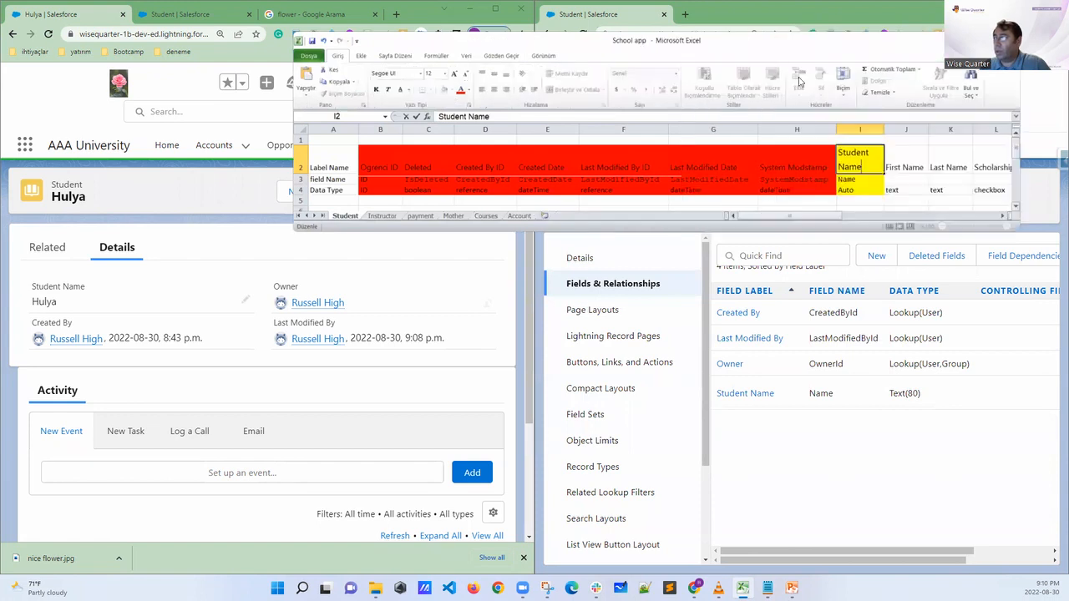
{"action": "left_click_drag", "start_coordinate": [750, 42], "coordinate": [569, 44]}
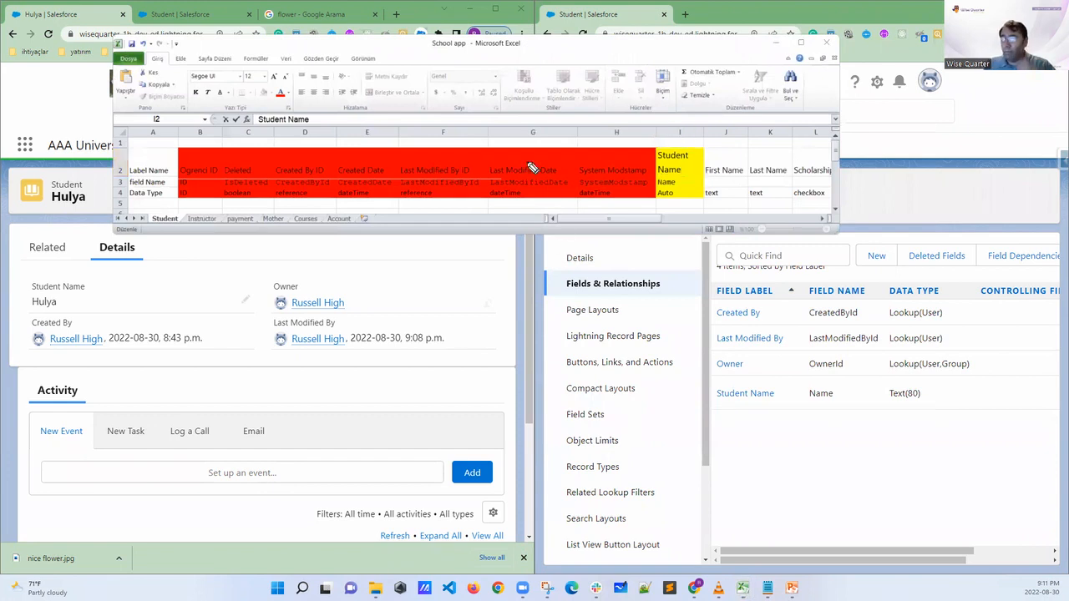
Write an underlined Excel label over the workbook window and add a check mark beside it
{"action": "mouse_move", "coordinate": [401, 109]}
{"action": "left_mouse_down"}
{"action": "mouse_move", "coordinate": [456, 80]}
{"action": "mouse_move", "coordinate": [411, 127]}
{"action": "left_mouse_up"}
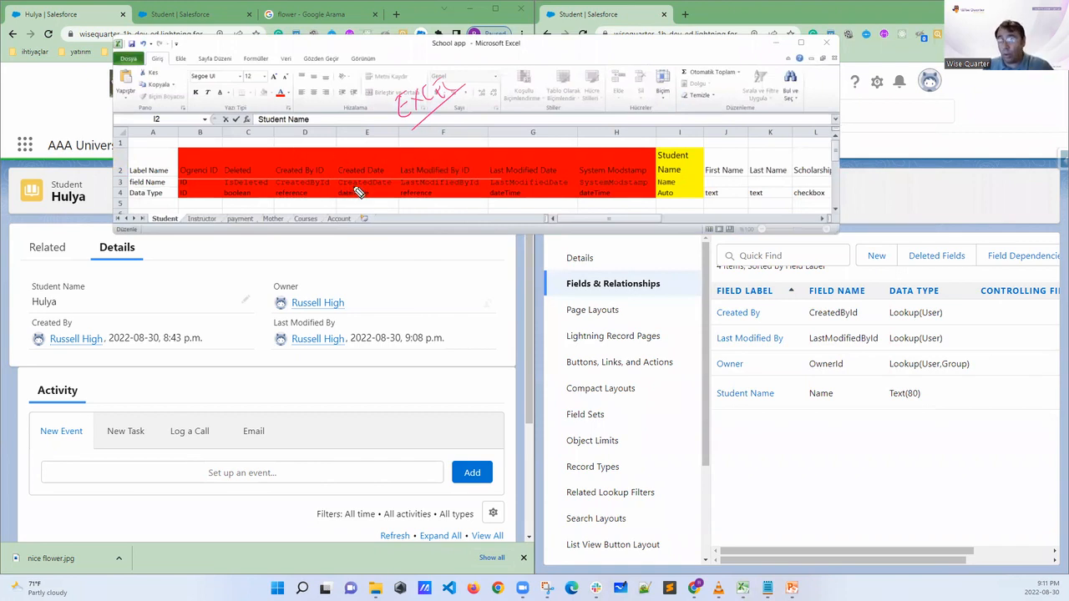
{"action": "left_click", "coordinate": [465, 93]}
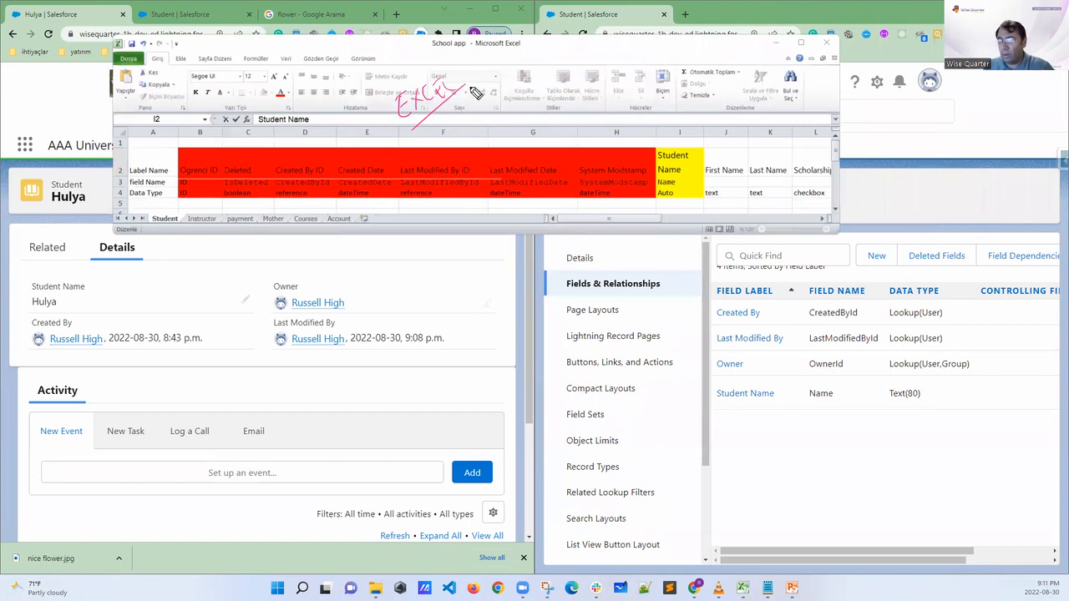
{"action": "left_click_drag", "start_coordinate": [477, 80], "coordinate": [478, 89]}
{"action": "left_click_drag", "start_coordinate": [490, 79], "coordinate": [479, 92]}
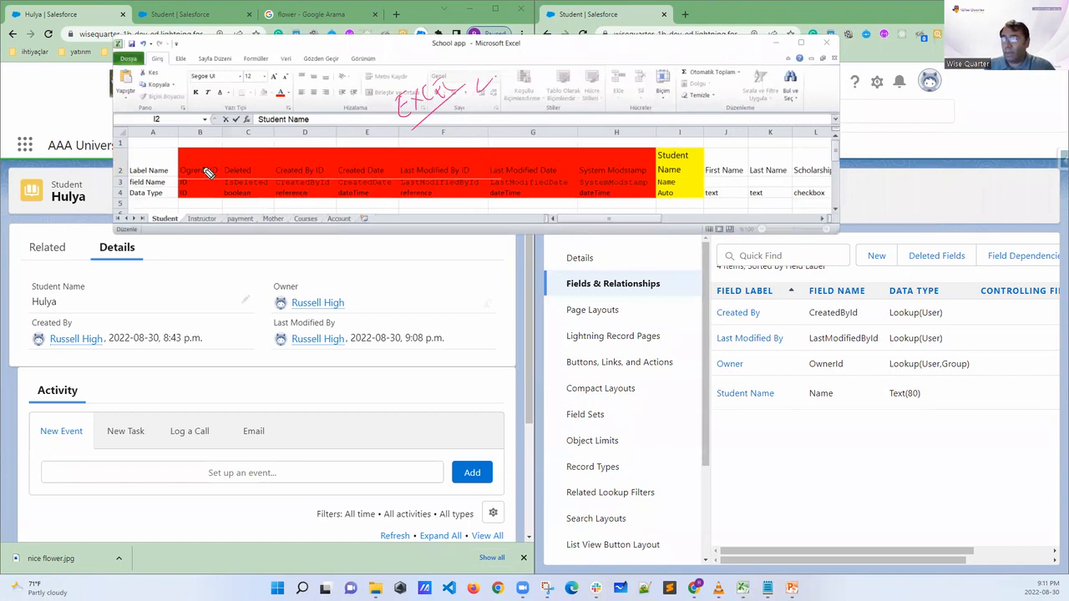
Circle the Ogrenci ID, Deleted and Created By ID columns and link Created By across the workbook, field list and student record
{"action": "mouse_move", "coordinate": [209, 166]}
{"action": "left_mouse_down"}
{"action": "mouse_move", "coordinate": [177, 179]}
{"action": "mouse_move", "coordinate": [216, 179]}
{"action": "mouse_move", "coordinate": [207, 164]}
{"action": "left_mouse_up"}
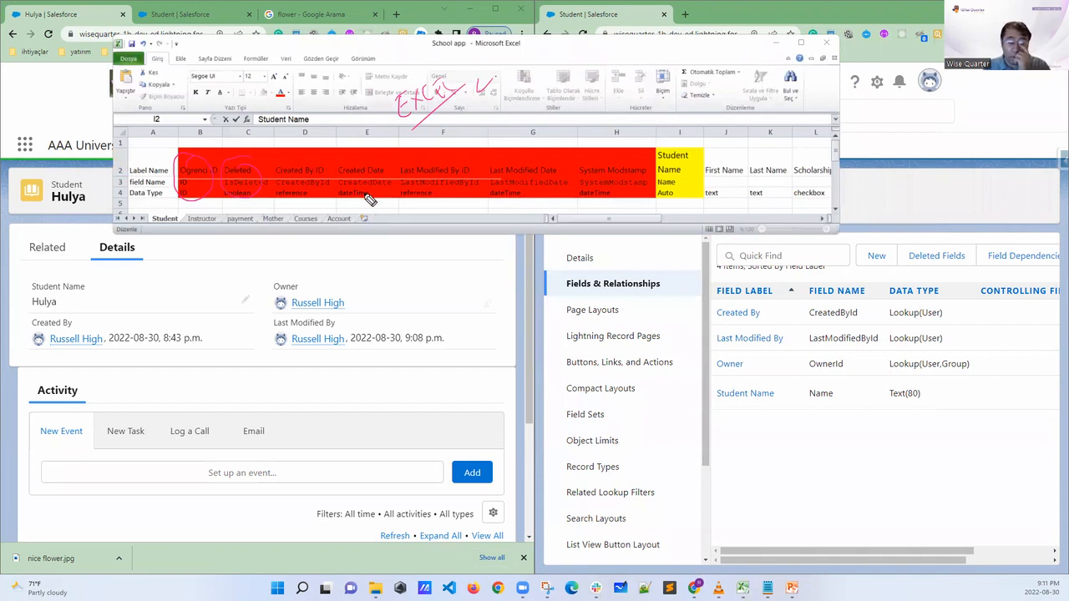
{"action": "mouse_move", "coordinate": [358, 185]}
{"action": "left_mouse_down"}
{"action": "mouse_move", "coordinate": [278, 158]}
{"action": "mouse_move", "coordinate": [290, 184]}
{"action": "left_mouse_up"}
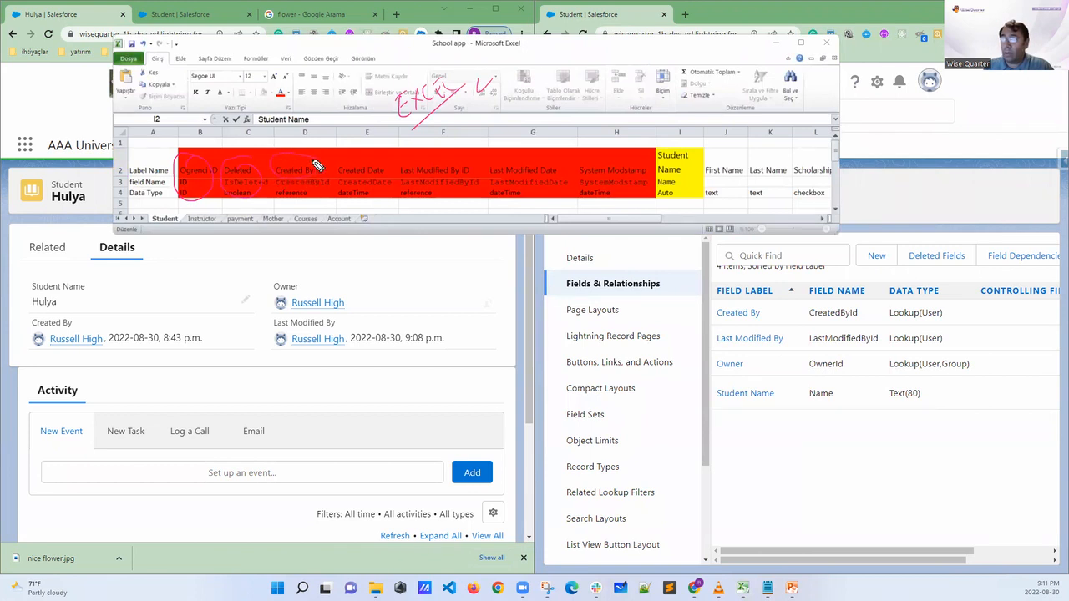
{"action": "mouse_move", "coordinate": [770, 312]}
{"action": "left_mouse_down"}
{"action": "mouse_move", "coordinate": [711, 312]}
{"action": "mouse_move", "coordinate": [751, 304]}
{"action": "left_mouse_up"}
{"action": "mouse_move", "coordinate": [321, 192]}
{"action": "left_mouse_down"}
{"action": "mouse_move", "coordinate": [595, 284]}
{"action": "mouse_move", "coordinate": [711, 306]}
{"action": "left_mouse_up"}
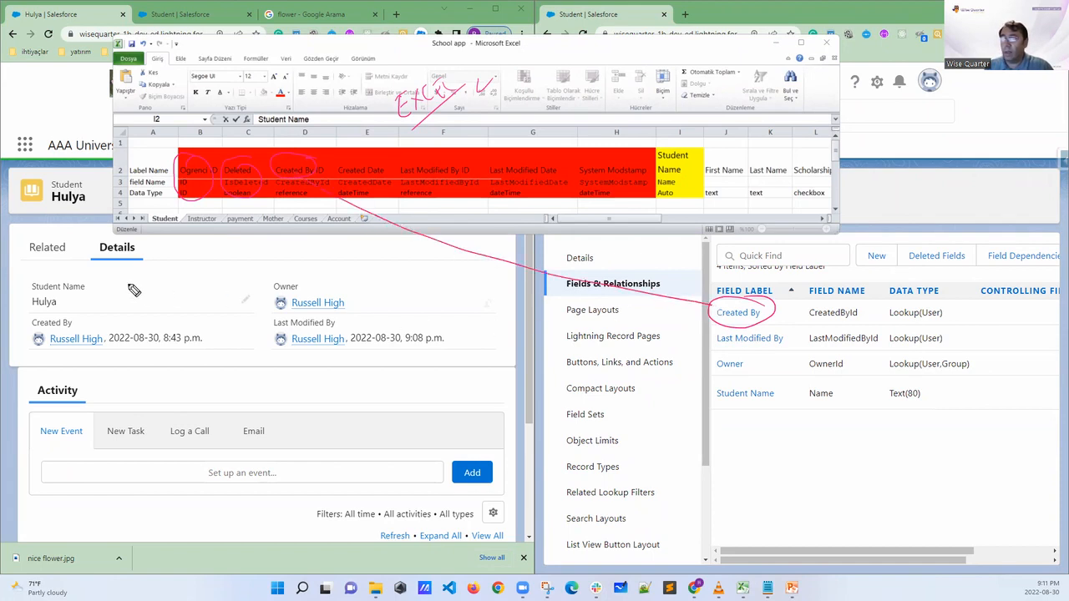
{"action": "mouse_move", "coordinate": [87, 315]}
{"action": "left_mouse_down"}
{"action": "mouse_move", "coordinate": [36, 333]}
{"action": "mouse_move", "coordinate": [64, 313]}
{"action": "left_mouse_up"}
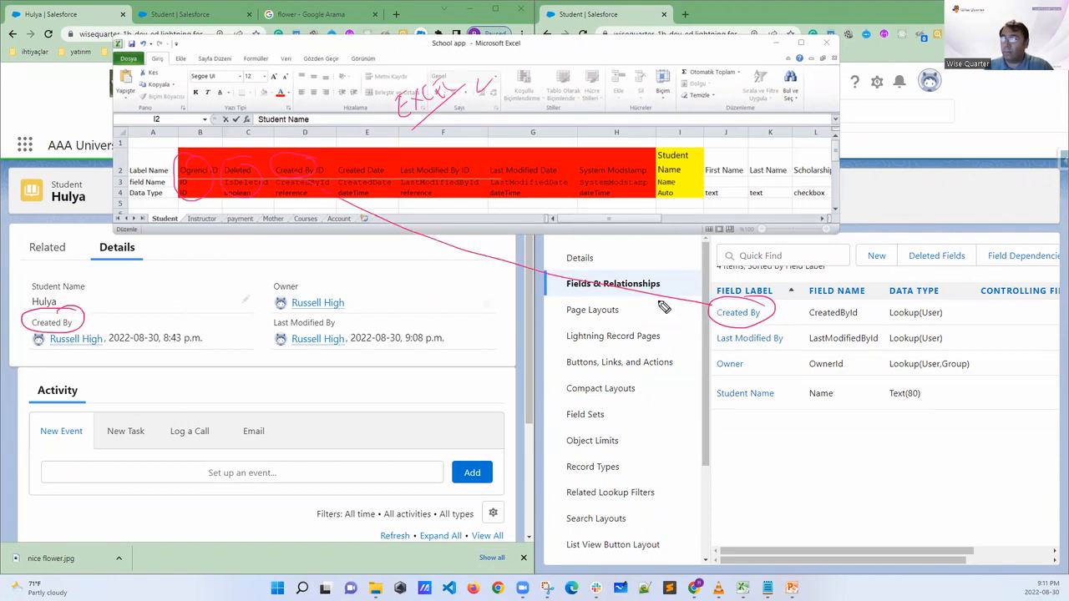
{"action": "mouse_move", "coordinate": [711, 310]}
{"action": "left_mouse_down"}
{"action": "mouse_move", "coordinate": [473, 370]}
{"action": "mouse_move", "coordinate": [169, 342]}
{"action": "mouse_move", "coordinate": [81, 307]}
{"action": "mouse_move", "coordinate": [90, 314]}
{"action": "left_mouse_up"}
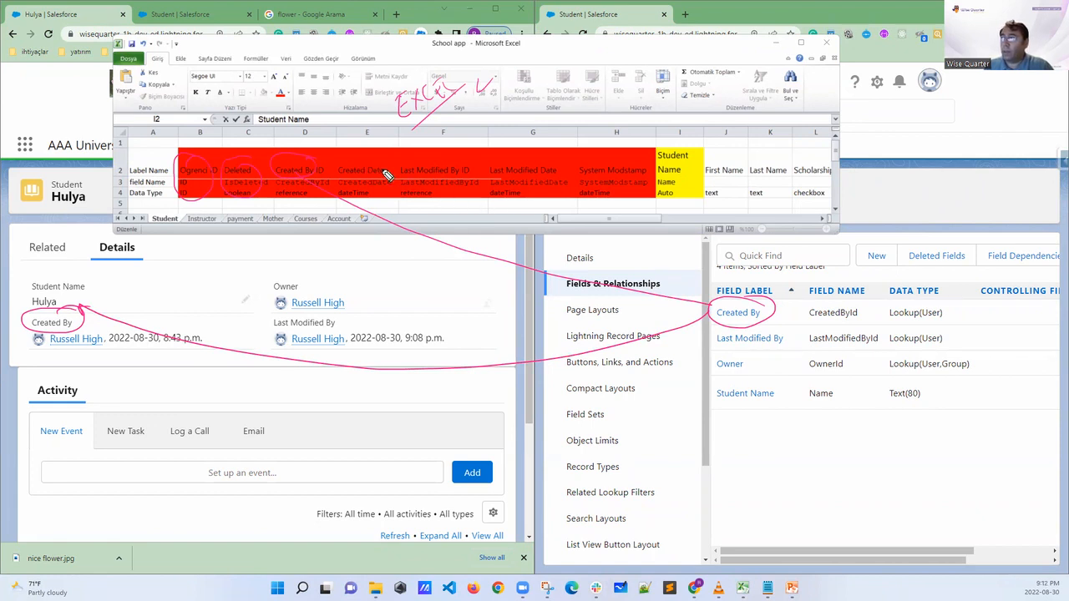
Circle the Created Date column, and Last Modified By and Student Name in the workbook, field list and student record
{"action": "mouse_move", "coordinate": [387, 172]}
{"action": "left_mouse_down"}
{"action": "mouse_move", "coordinate": [334, 170]}
{"action": "mouse_move", "coordinate": [363, 192]}
{"action": "mouse_move", "coordinate": [385, 165]}
{"action": "left_mouse_up"}
{"action": "left_click_drag", "start_coordinate": [779, 341], "coordinate": [781, 380]}
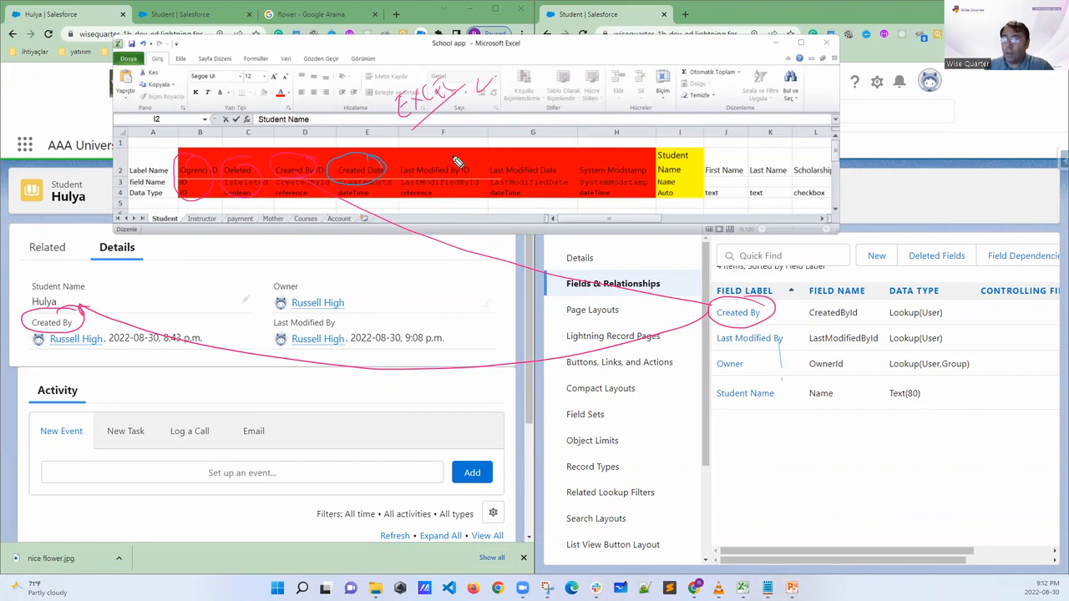
{"action": "mouse_move", "coordinate": [458, 169]}
{"action": "left_mouse_down"}
{"action": "mouse_move", "coordinate": [399, 163]}
{"action": "mouse_move", "coordinate": [438, 189]}
{"action": "mouse_move", "coordinate": [464, 171]}
{"action": "mouse_move", "coordinate": [449, 162]}
{"action": "left_mouse_up"}
{"action": "mouse_move", "coordinate": [782, 336]}
{"action": "left_mouse_down"}
{"action": "mouse_move", "coordinate": [714, 333]}
{"action": "mouse_move", "coordinate": [769, 355]}
{"action": "mouse_move", "coordinate": [783, 333]}
{"action": "left_mouse_up"}
{"action": "mouse_move", "coordinate": [324, 315]}
{"action": "left_mouse_down"}
{"action": "mouse_move", "coordinate": [270, 326]}
{"action": "mouse_move", "coordinate": [341, 331]}
{"action": "mouse_move", "coordinate": [312, 311]}
{"action": "left_mouse_up"}
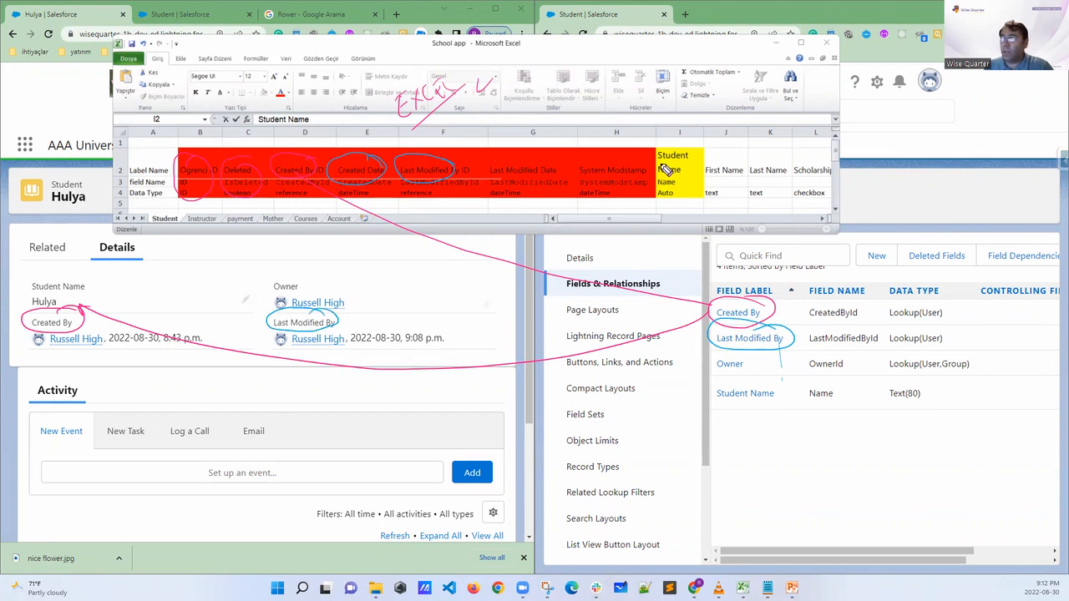
{"action": "mouse_move", "coordinate": [660, 170]}
{"action": "left_mouse_down"}
{"action": "mouse_move", "coordinate": [700, 167]}
{"action": "mouse_move", "coordinate": [655, 155]}
{"action": "mouse_move", "coordinate": [662, 175]}
{"action": "left_mouse_up"}
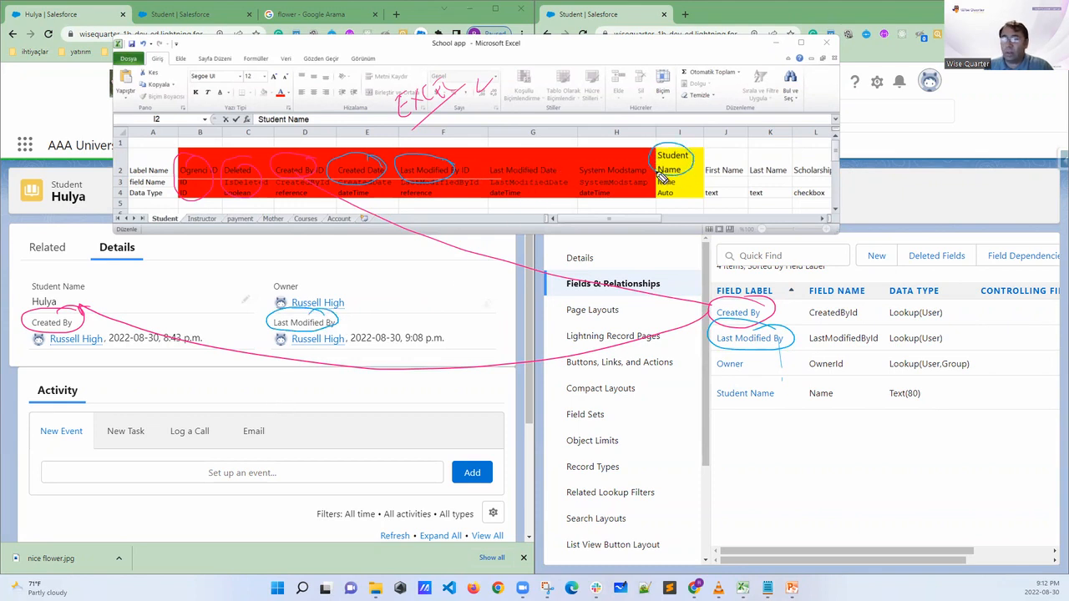
{"action": "mouse_move", "coordinate": [775, 382]}
{"action": "left_mouse_down"}
{"action": "mouse_move", "coordinate": [723, 382]}
{"action": "mouse_move", "coordinate": [760, 418]}
{"action": "mouse_move", "coordinate": [764, 382]}
{"action": "left_mouse_up"}
{"action": "mouse_move", "coordinate": [81, 288]}
{"action": "left_mouse_down"}
{"action": "mouse_move", "coordinate": [46, 298]}
{"action": "mouse_move", "coordinate": [83, 285]}
{"action": "left_mouse_up"}
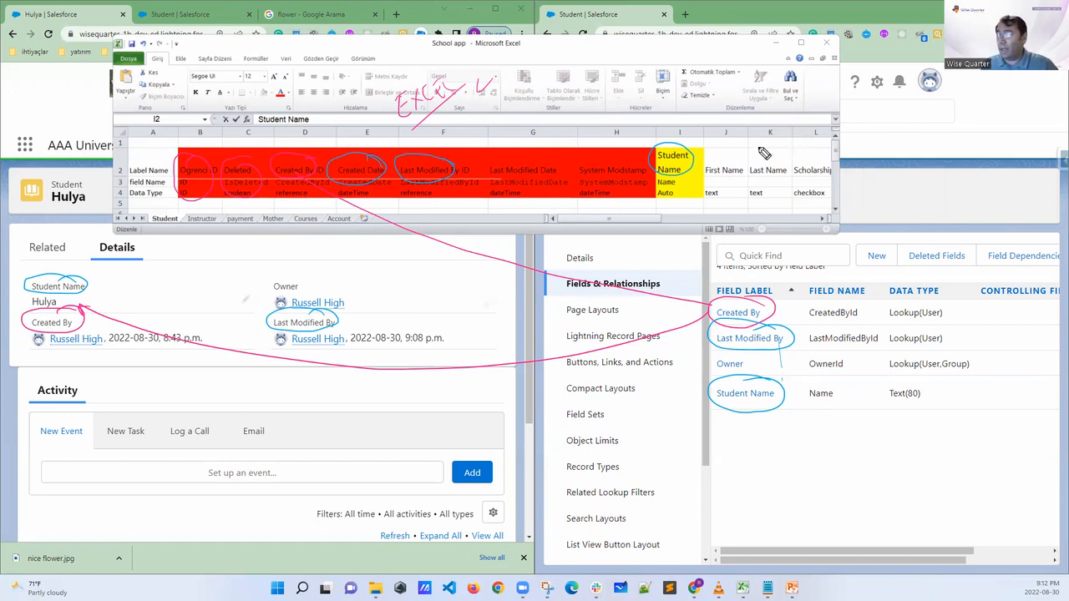
Check off the First Name and Last Name columns, write both names underlined below the Student field list, and clear all marks
{"action": "left_click_drag", "start_coordinate": [726, 161], "coordinate": [776, 150]}
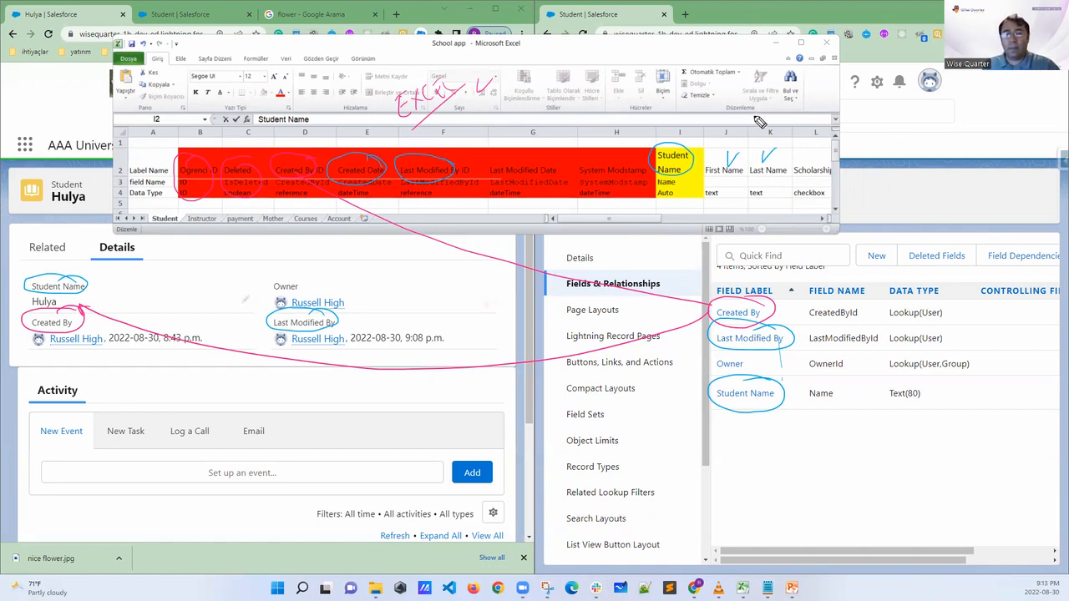
{"action": "mouse_move", "coordinate": [722, 422]}
{"action": "left_mouse_down"}
{"action": "mouse_move", "coordinate": [744, 439]}
{"action": "mouse_move", "coordinate": [801, 425]}
{"action": "left_mouse_up"}
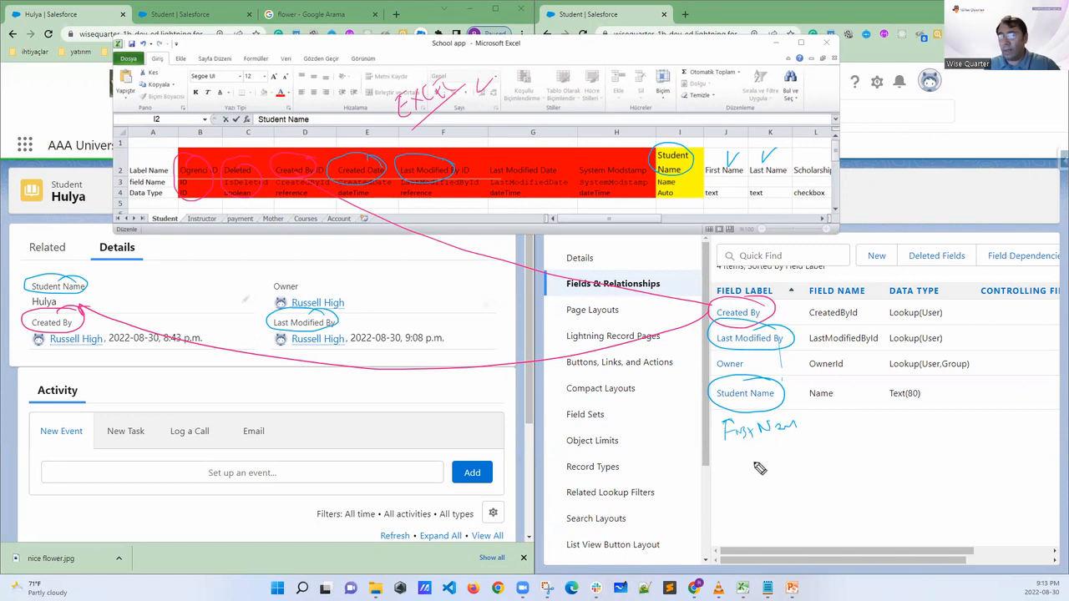
{"action": "mouse_move", "coordinate": [728, 451]}
{"action": "left_mouse_down"}
{"action": "mouse_move", "coordinate": [745, 461]}
{"action": "mouse_move", "coordinate": [801, 452]}
{"action": "left_mouse_up"}
{"action": "left_click_drag", "start_coordinate": [730, 482], "coordinate": [811, 473]}
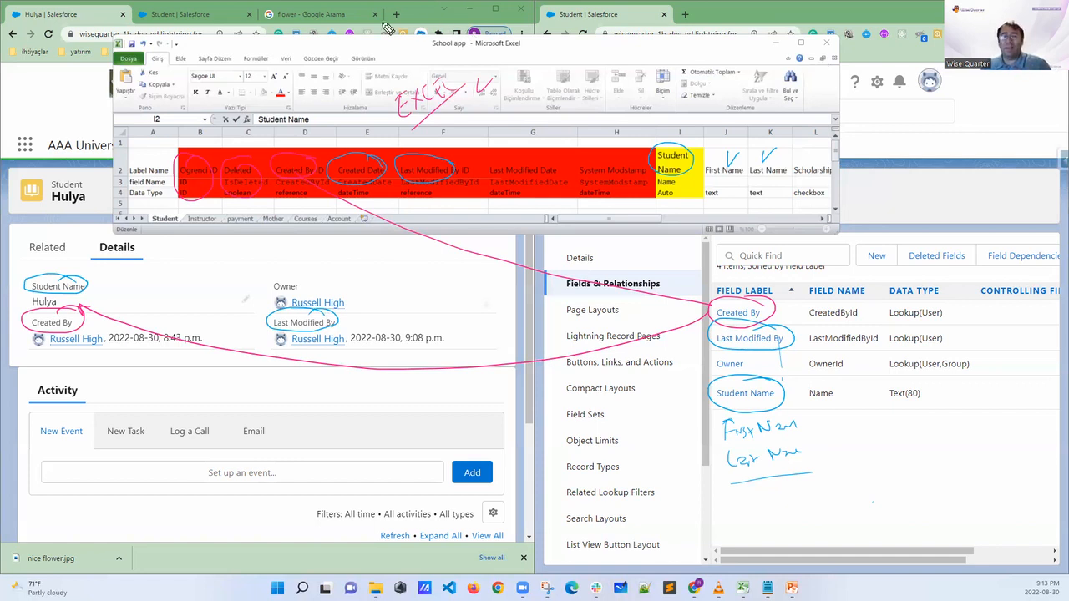
{"action": "key", "text": "Escape"}
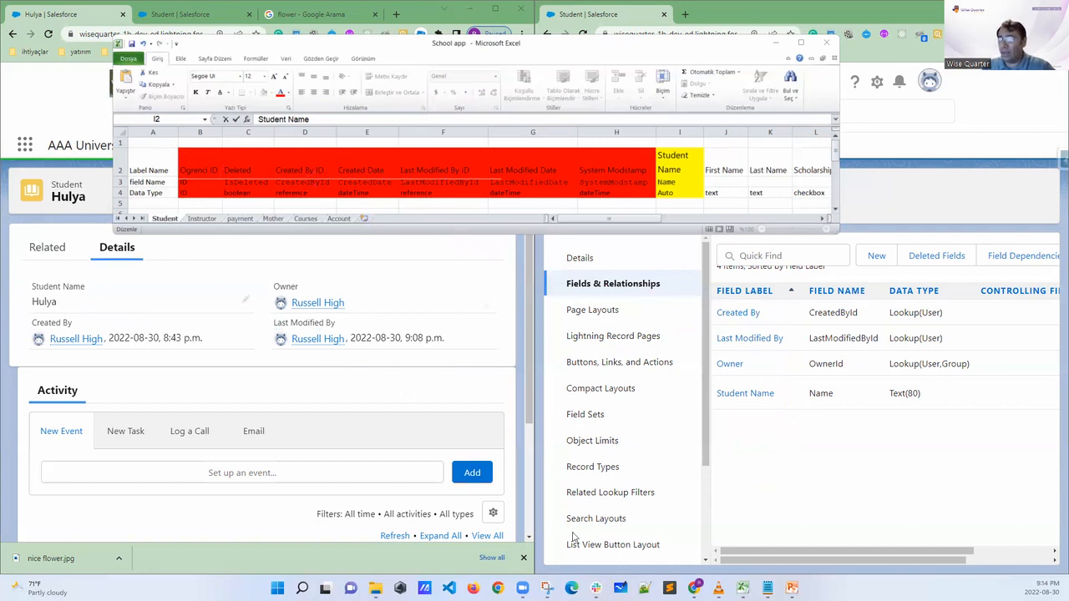
Switch to the 01 DATA MODELS presentation in PowerPoint and bring the first slide thumbnails into view
{"action": "left_click", "coordinate": [792, 588]}
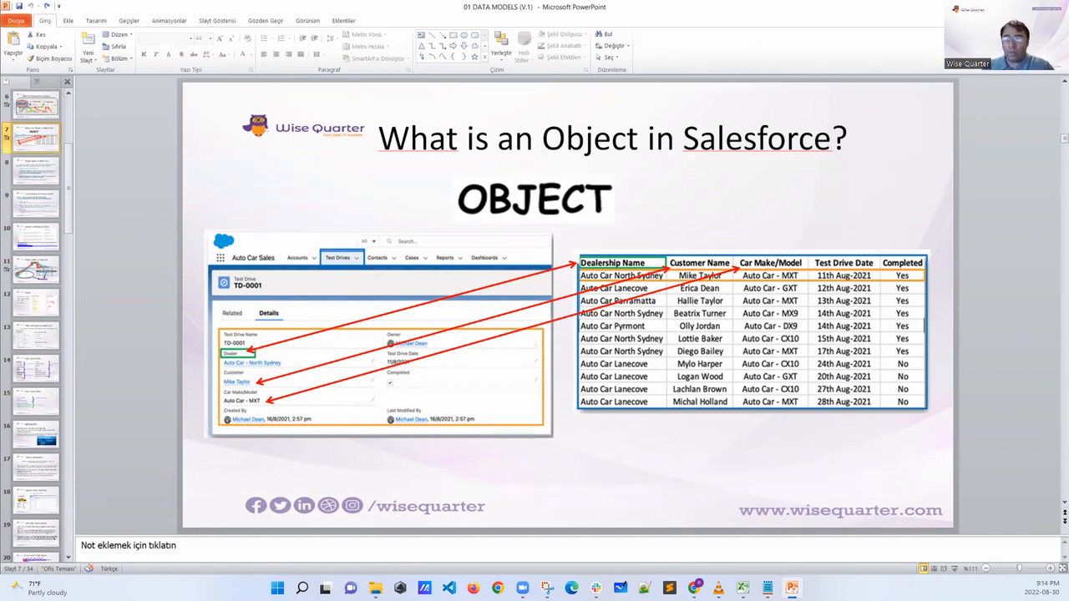
{"action": "left_click_drag", "start_coordinate": [70, 195], "coordinate": [71, 95]}
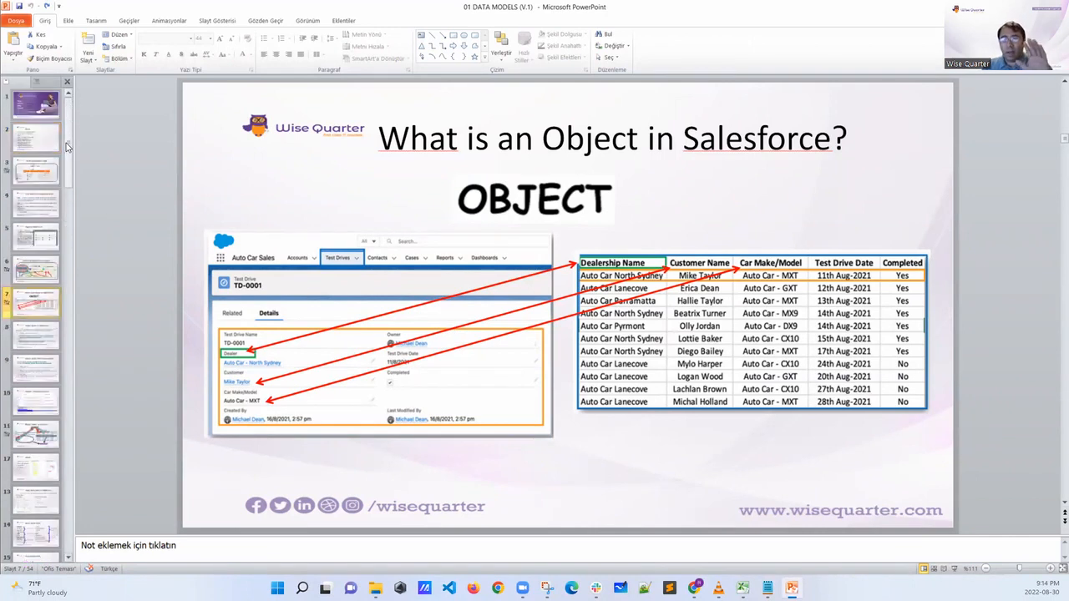
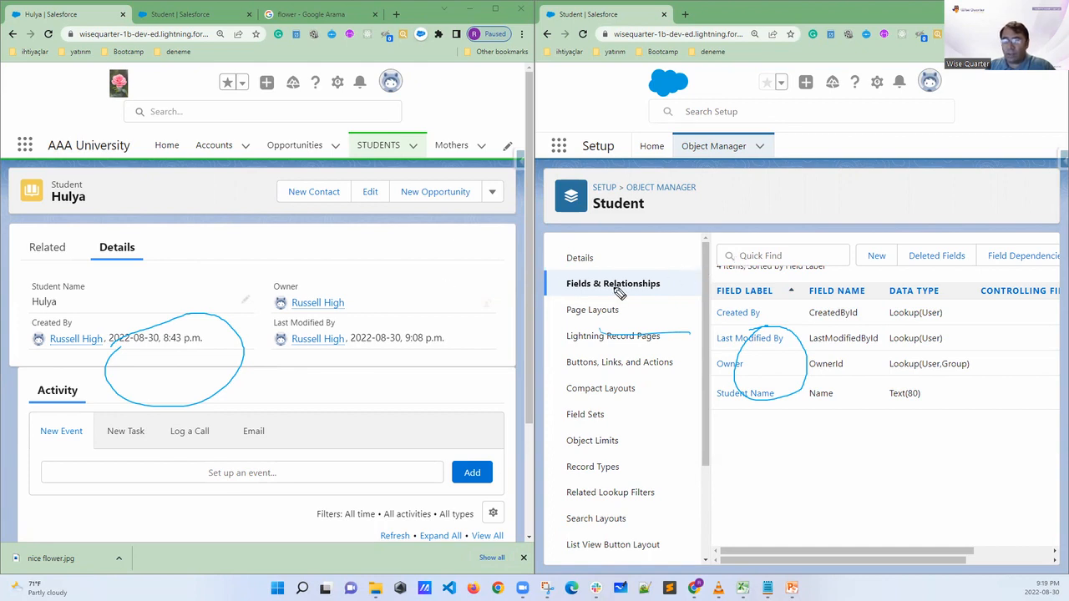
Circle the Student object heading and the area beside the student record's heading, clear the marks, and highlight the record's Student Name value
{"action": "mouse_move", "coordinate": [653, 179]}
{"action": "left_mouse_down"}
{"action": "mouse_move", "coordinate": [610, 177]}
{"action": "mouse_move", "coordinate": [576, 230]}
{"action": "mouse_move", "coordinate": [687, 211]}
{"action": "mouse_move", "coordinate": [617, 173]}
{"action": "left_mouse_up"}
{"action": "mouse_move", "coordinate": [237, 194]}
{"action": "left_mouse_down"}
{"action": "mouse_move", "coordinate": [200, 192]}
{"action": "mouse_move", "coordinate": [239, 253]}
{"action": "mouse_move", "coordinate": [227, 194]}
{"action": "left_mouse_up"}
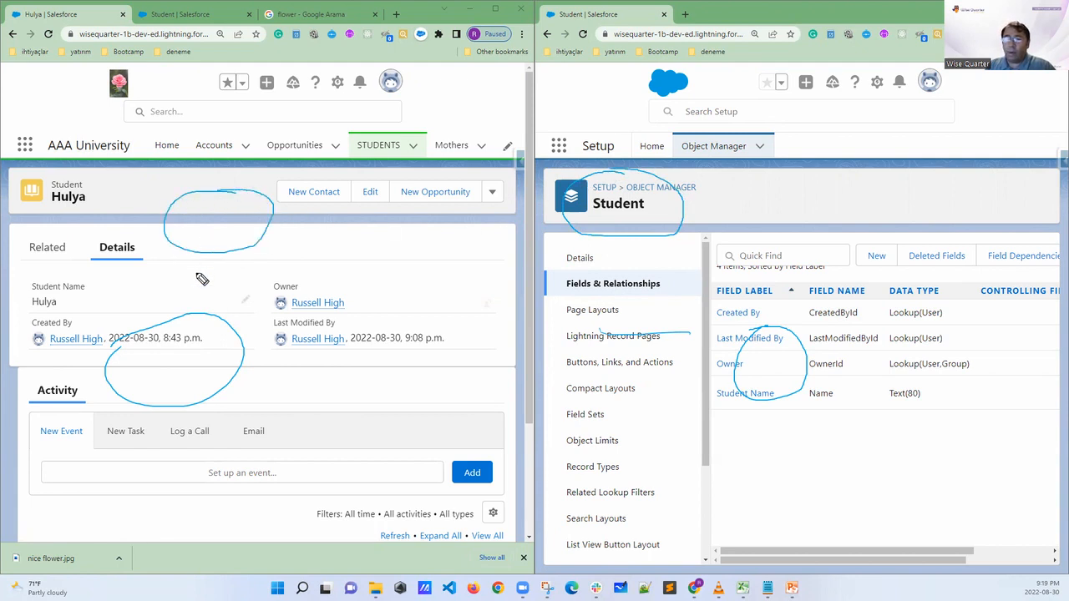
{"action": "key", "text": "Escape"}
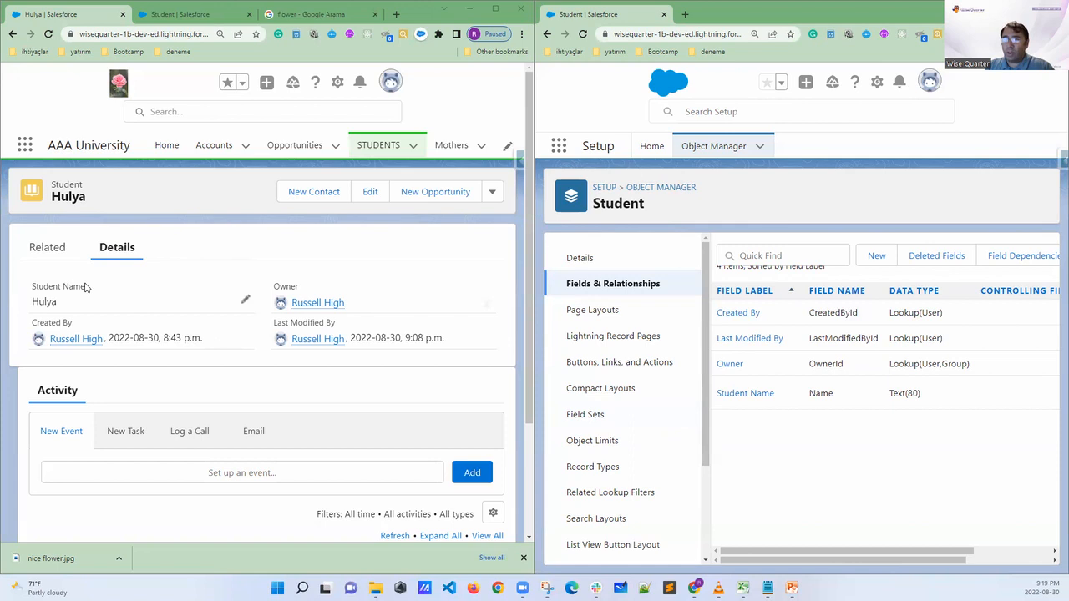
{"action": "left_click_drag", "start_coordinate": [60, 306], "coordinate": [24, 306]}
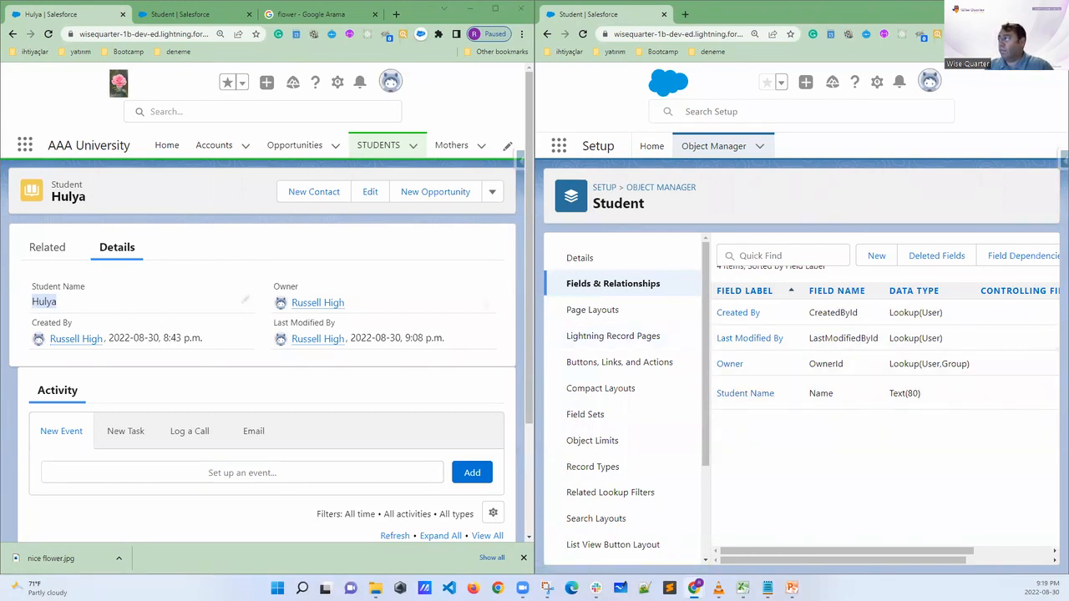
Open the Student object's Student Name field for editing in a maximized window and change its record name to Student Number
{"action": "left_click", "coordinate": [1029, 8]}
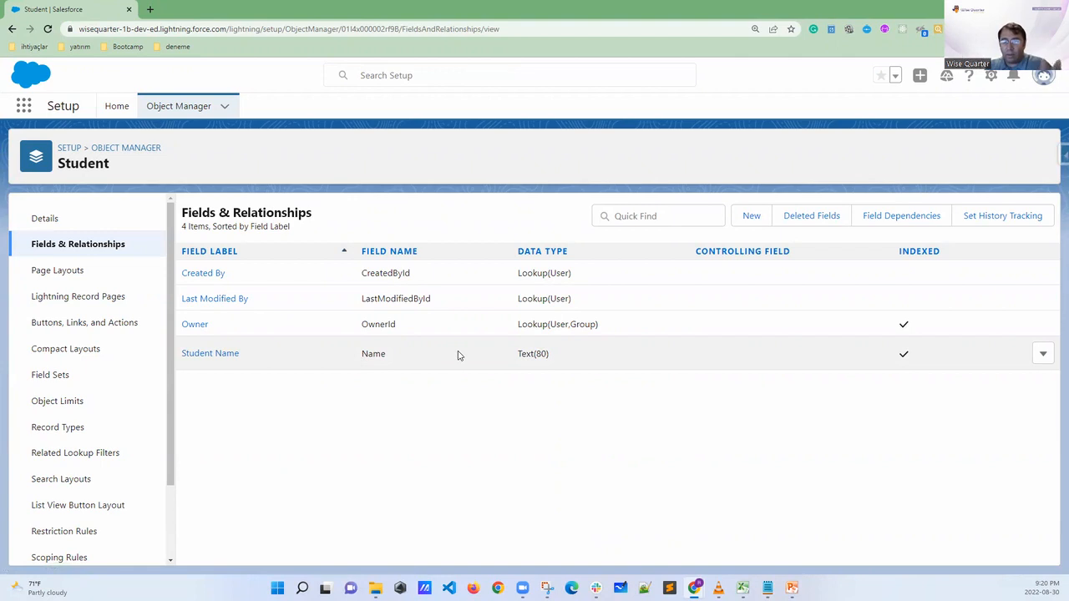
{"action": "left_click", "coordinate": [1041, 352]}
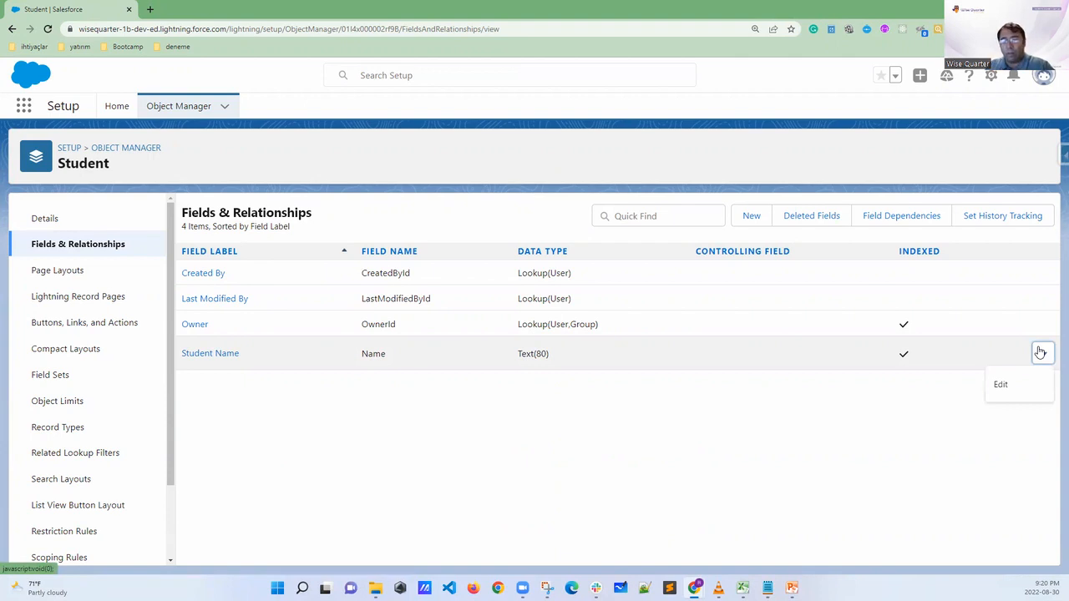
{"action": "left_click", "coordinate": [1006, 390]}
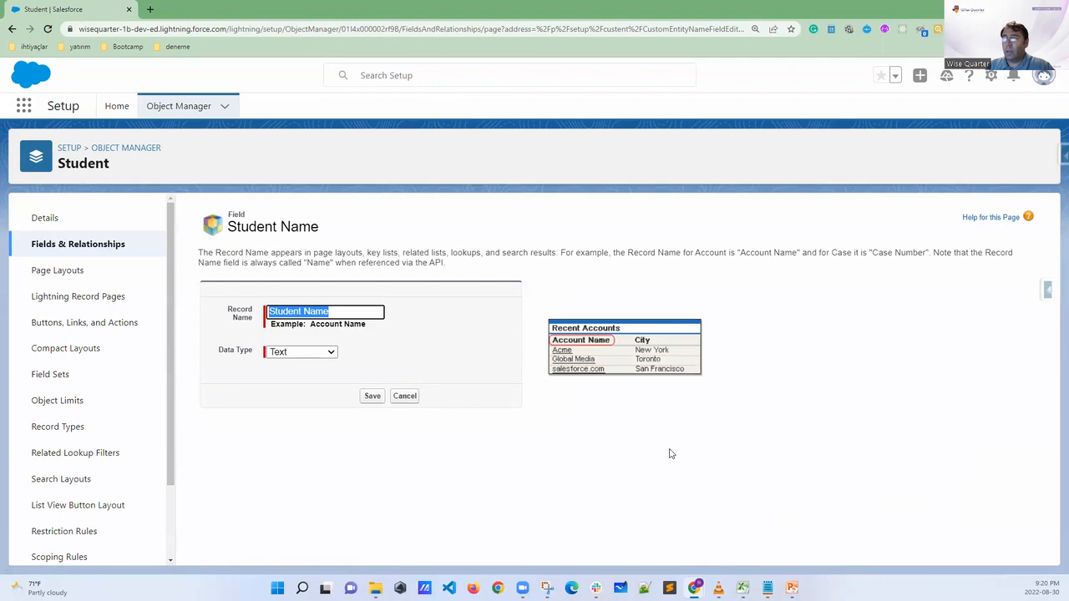
{"action": "left_click", "coordinate": [338, 312]}
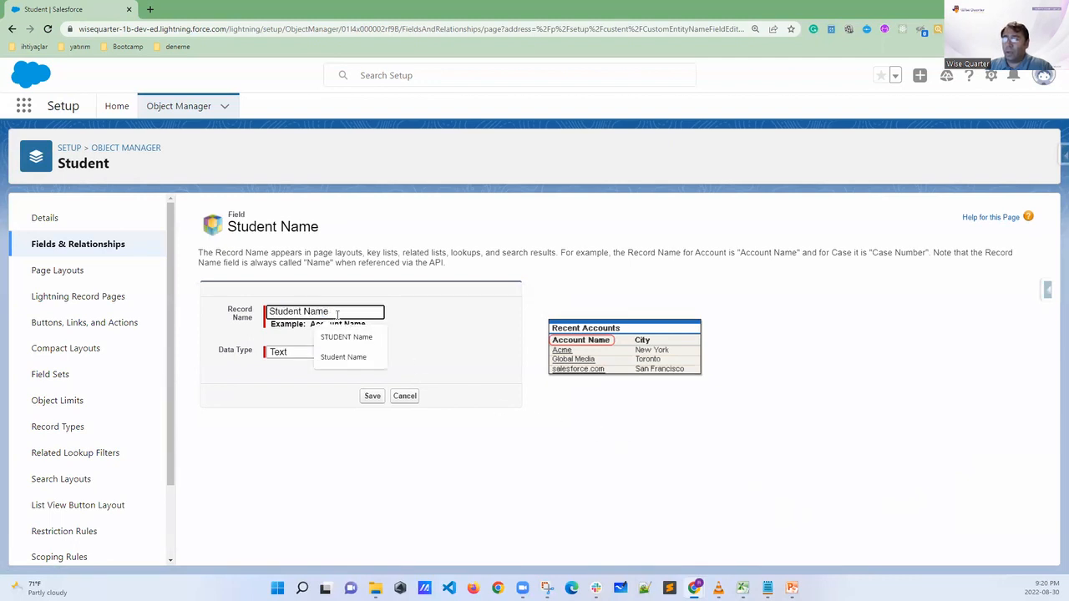
{"action": "left_click_drag", "start_coordinate": [337, 312], "coordinate": [304, 312]}
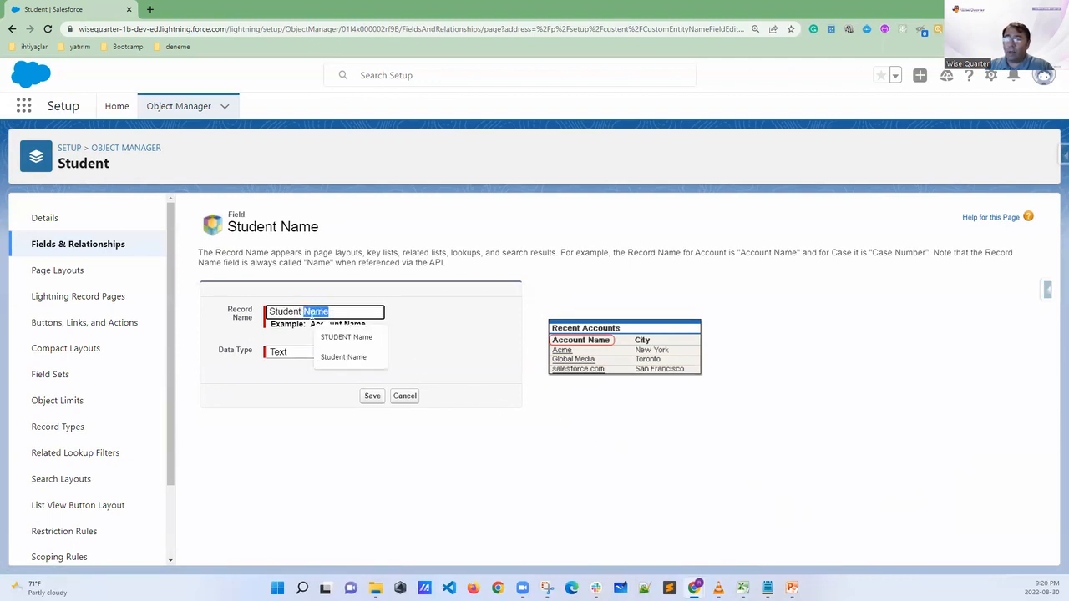
{"action": "type", "text": "Nam"}
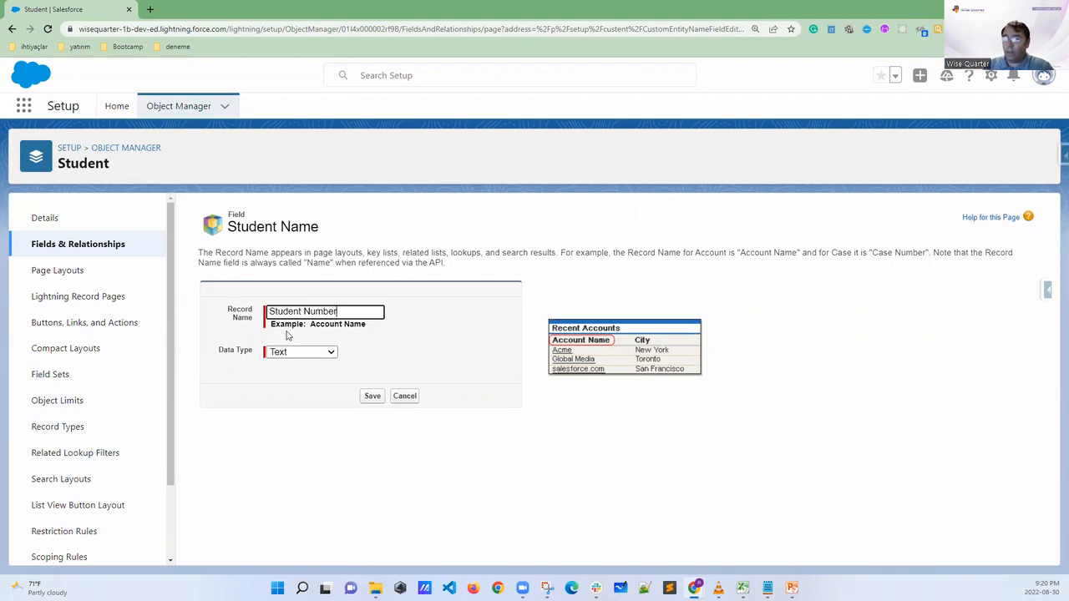
Set the record name field's data type to Auto Number with starting number 109 and save it
{"action": "left_click", "coordinate": [298, 354]}
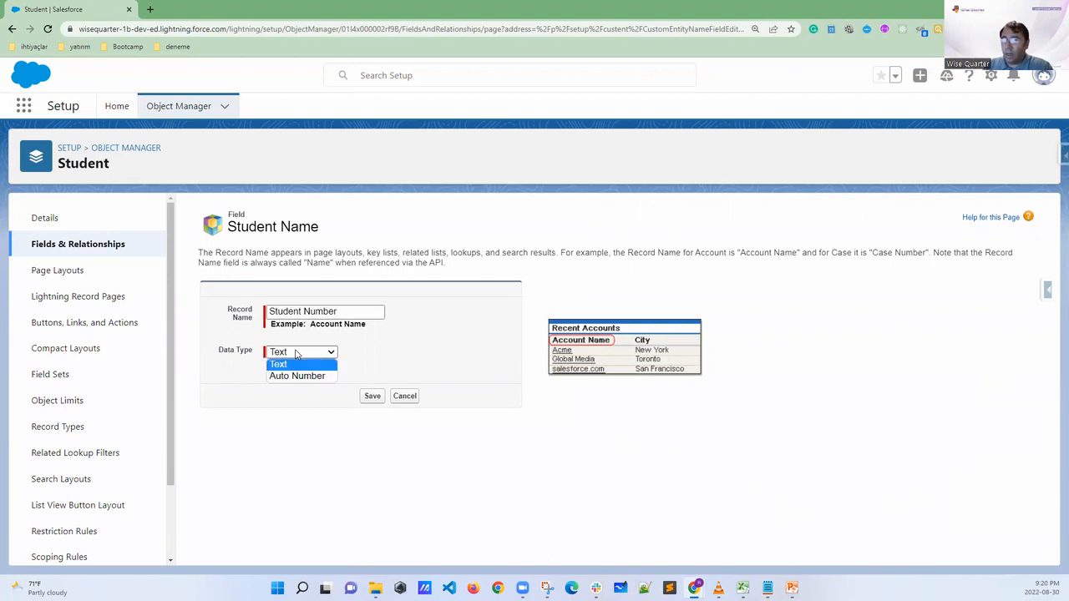
{"action": "left_click", "coordinate": [296, 376]}
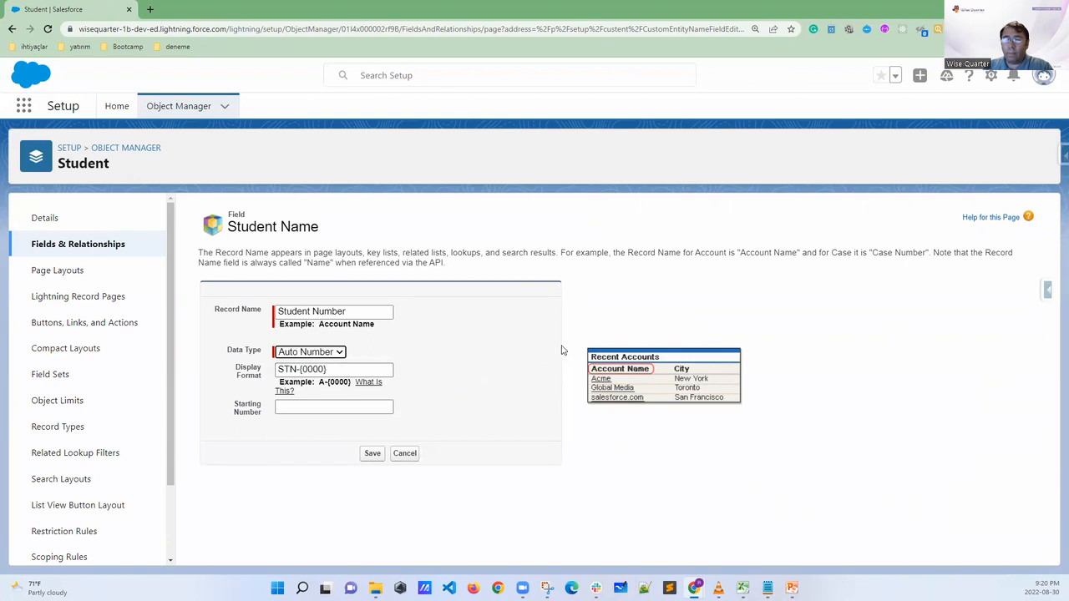
{"action": "left_click", "coordinate": [311, 408]}
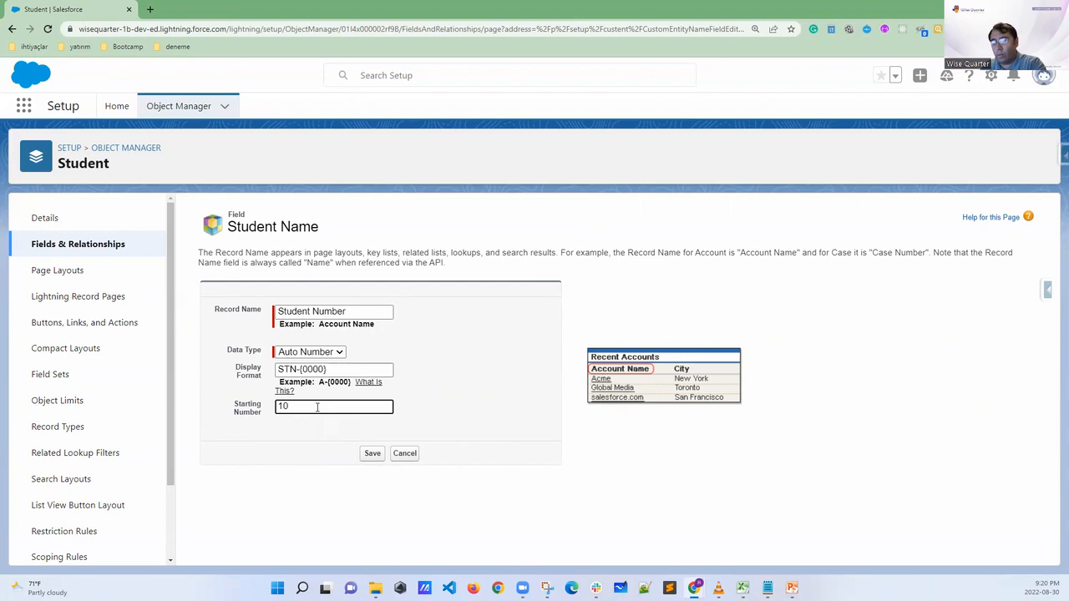
{"action": "type", "text": "9"}
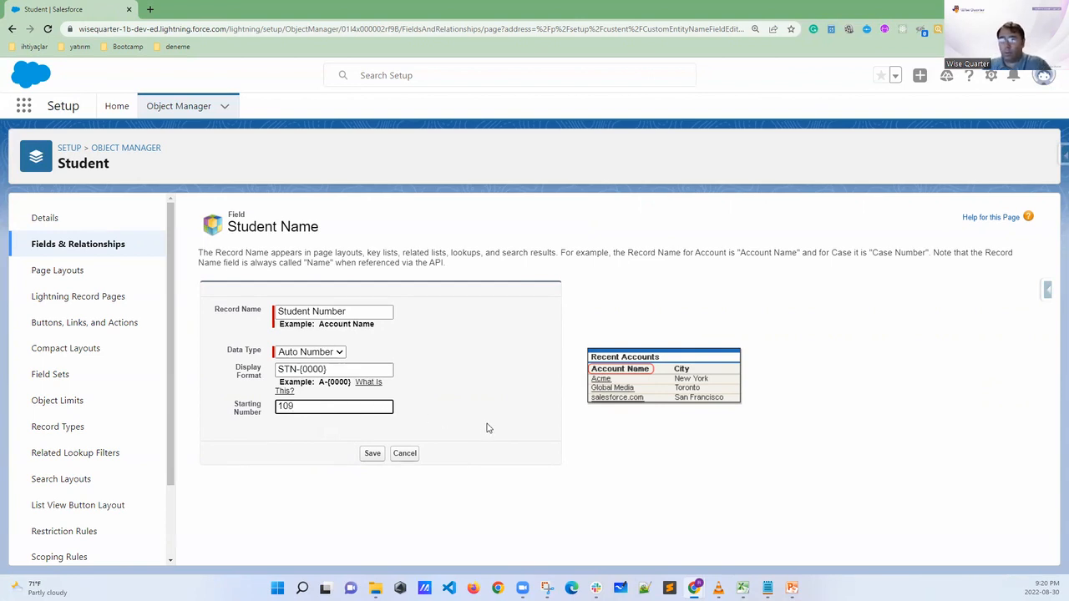
{"action": "left_click", "coordinate": [373, 453]}
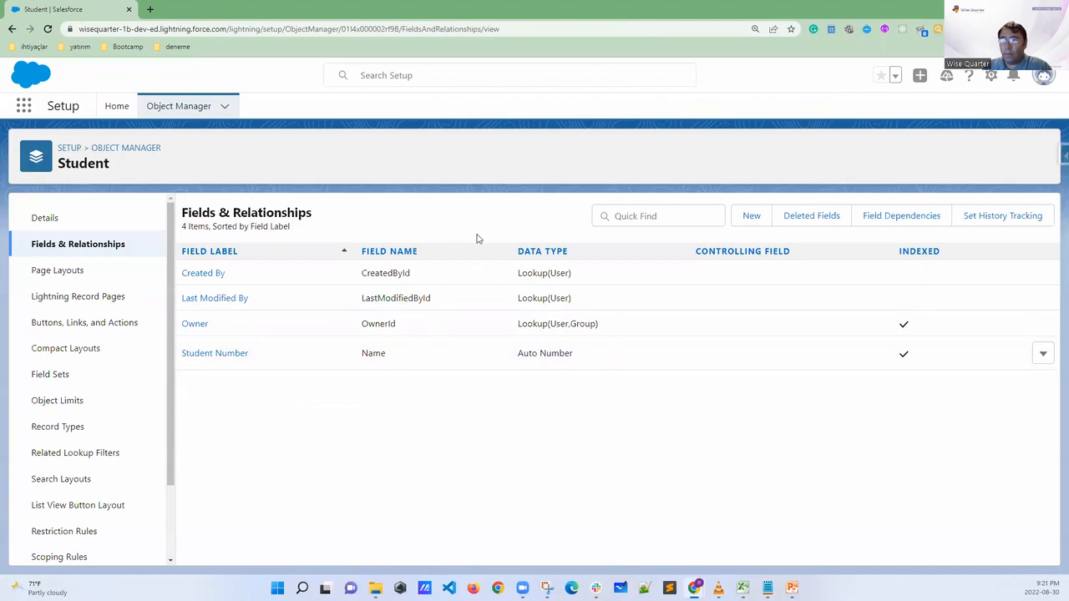
Return to the AAA University window, maximize it, reload the list of all students, and mark the word Number in the column header
{"action": "left_click", "coordinate": [1004, 9]}
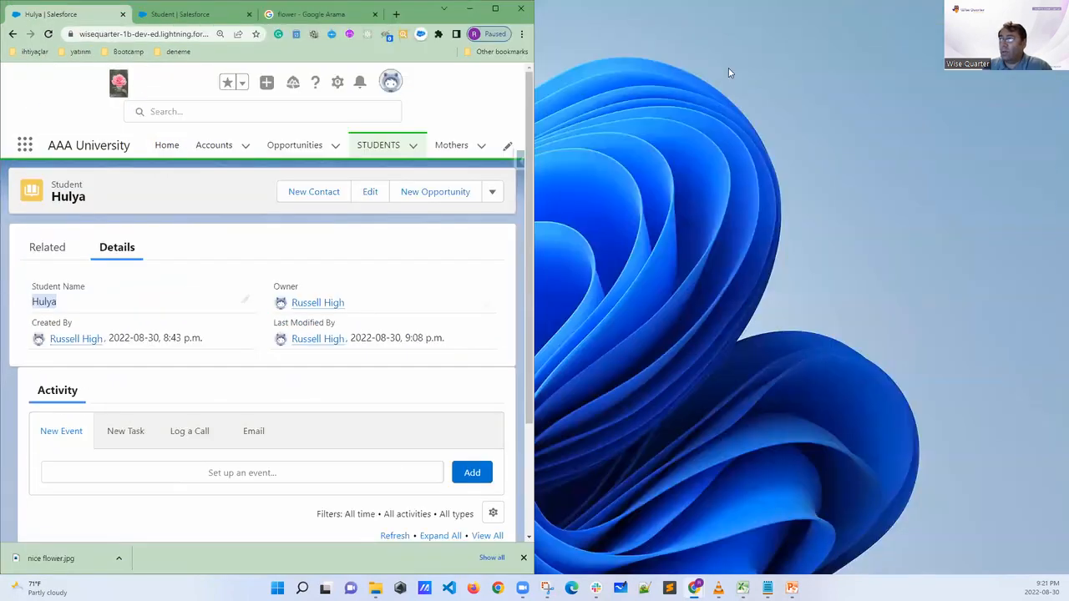
{"action": "left_click", "coordinate": [495, 8]}
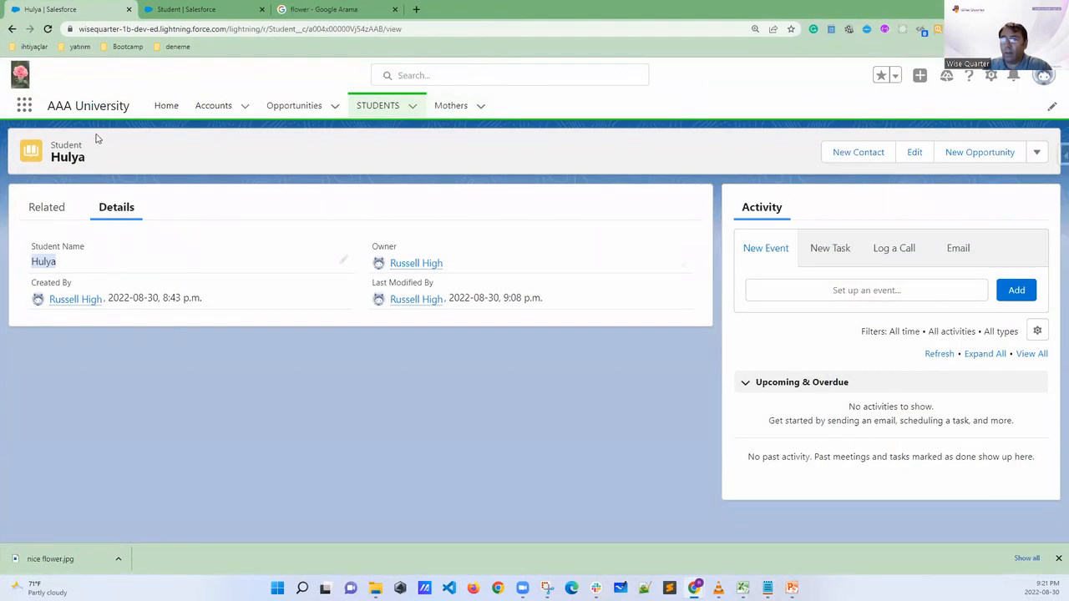
{"action": "left_click", "coordinate": [370, 101]}
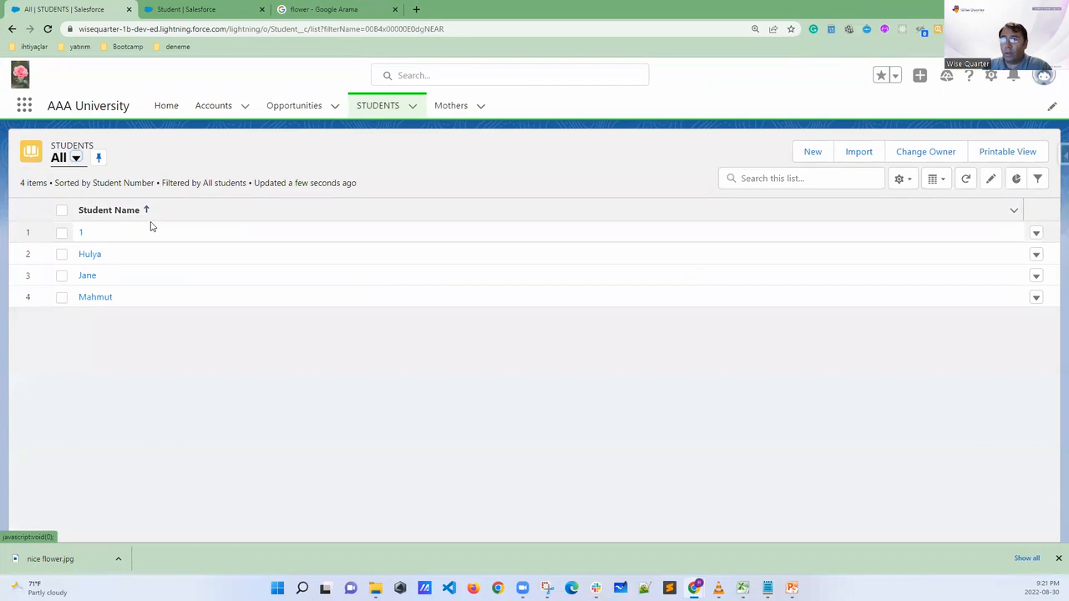
{"action": "left_click", "coordinate": [47, 29]}
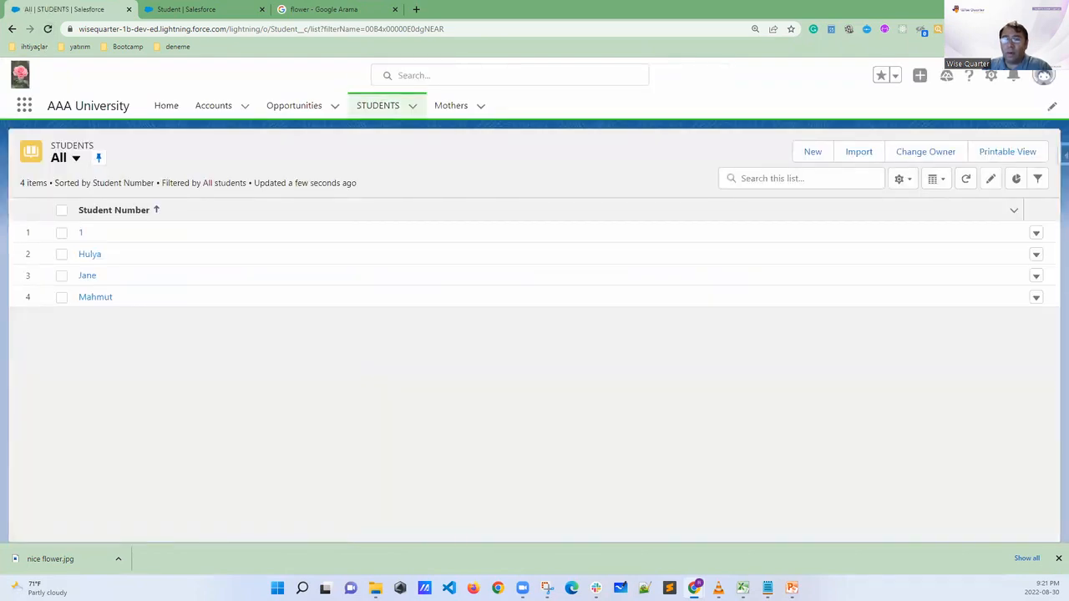
{"action": "mouse_move", "coordinate": [124, 210]}
{"action": "left_mouse_down"}
{"action": "mouse_move", "coordinate": [112, 217]}
{"action": "mouse_move", "coordinate": [143, 222]}
{"action": "mouse_move", "coordinate": [158, 208]}
{"action": "mouse_move", "coordinate": [124, 209]}
{"action": "left_mouse_up"}
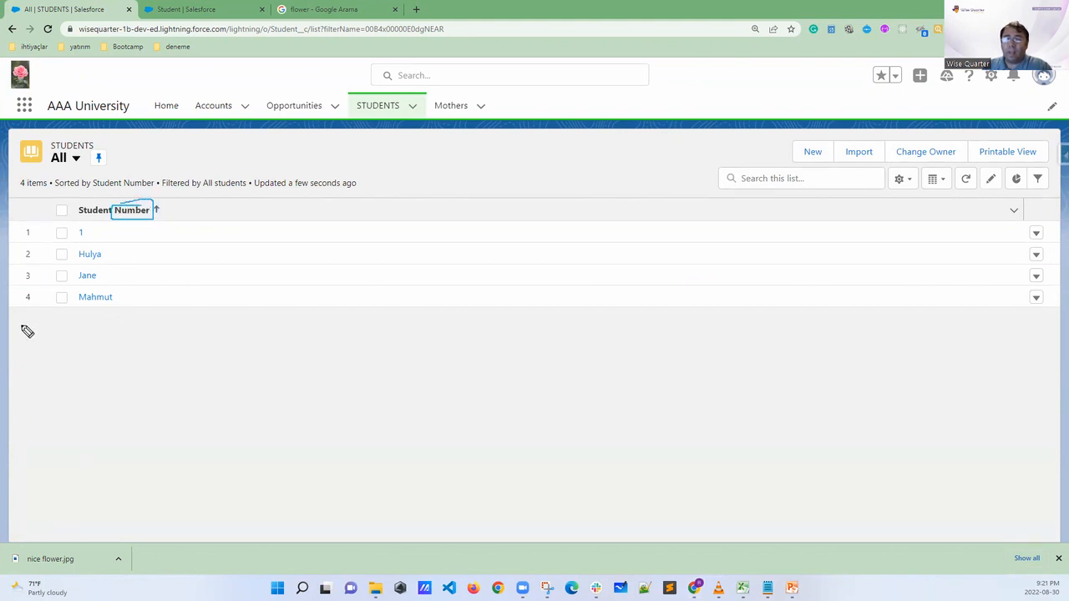
Create and save a new student record with an automatically assigned student number, and return to the students list
{"action": "left_click", "coordinate": [808, 155]}
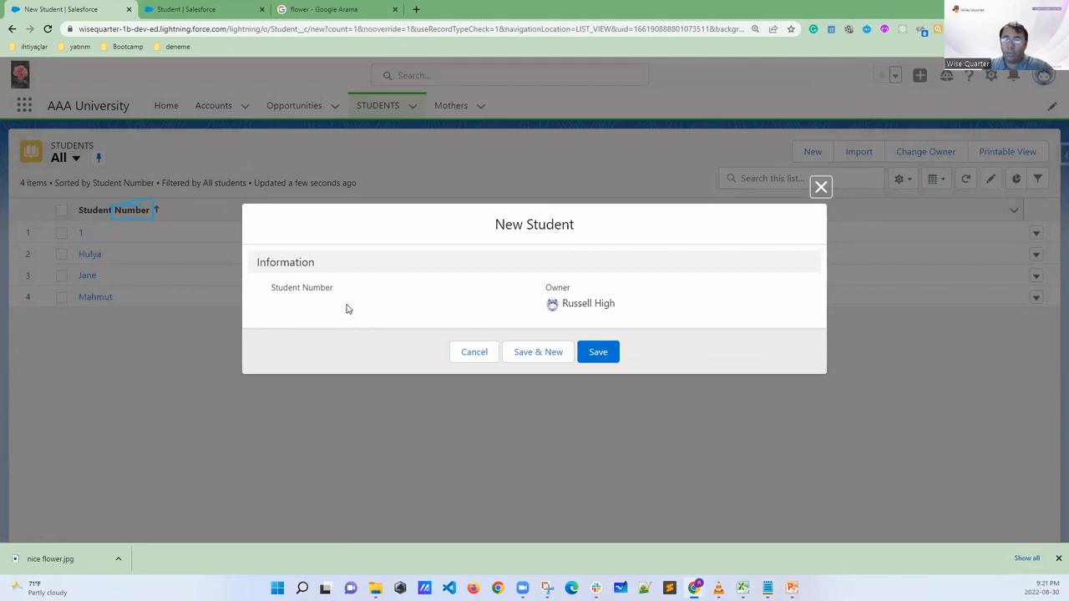
{"action": "left_click", "coordinate": [598, 357]}
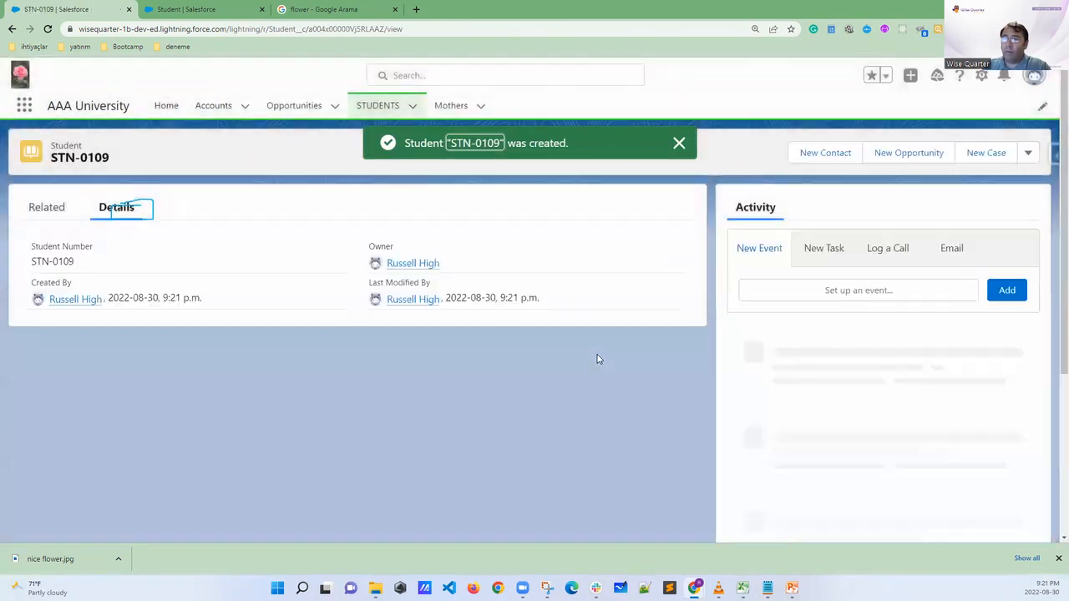
{"action": "left_click", "coordinate": [380, 107]}
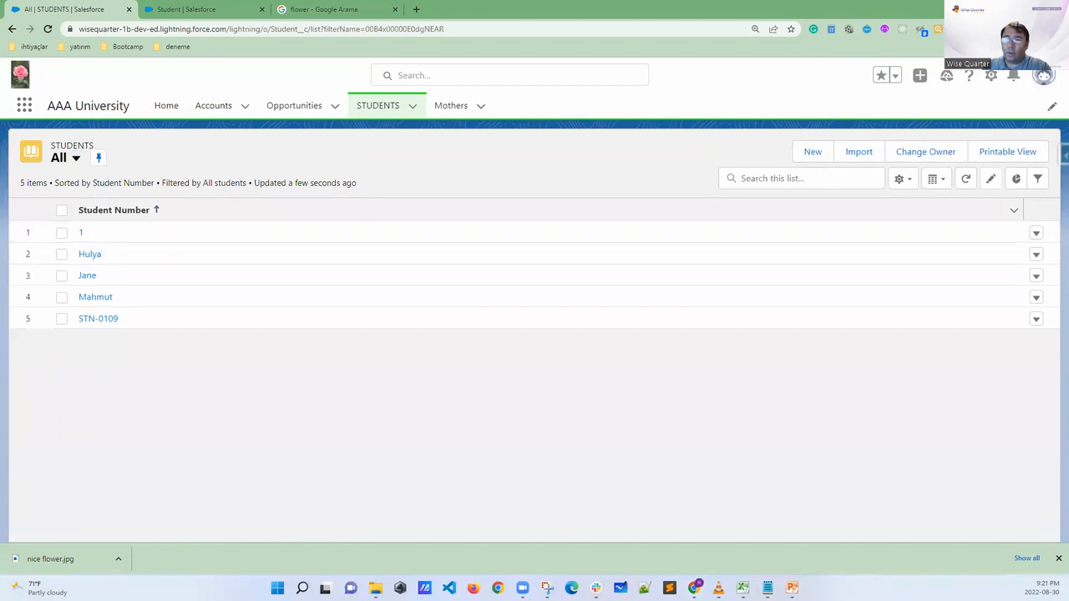
Bracket the first four student records, underline STN-0109, sketch two vertical column lines beside the list, and clear the marks
{"action": "mouse_move", "coordinate": [117, 225]}
{"action": "left_mouse_down"}
{"action": "mouse_move", "coordinate": [131, 262]}
{"action": "mouse_move", "coordinate": [121, 301]}
{"action": "mouse_move", "coordinate": [165, 319]}
{"action": "left_mouse_up"}
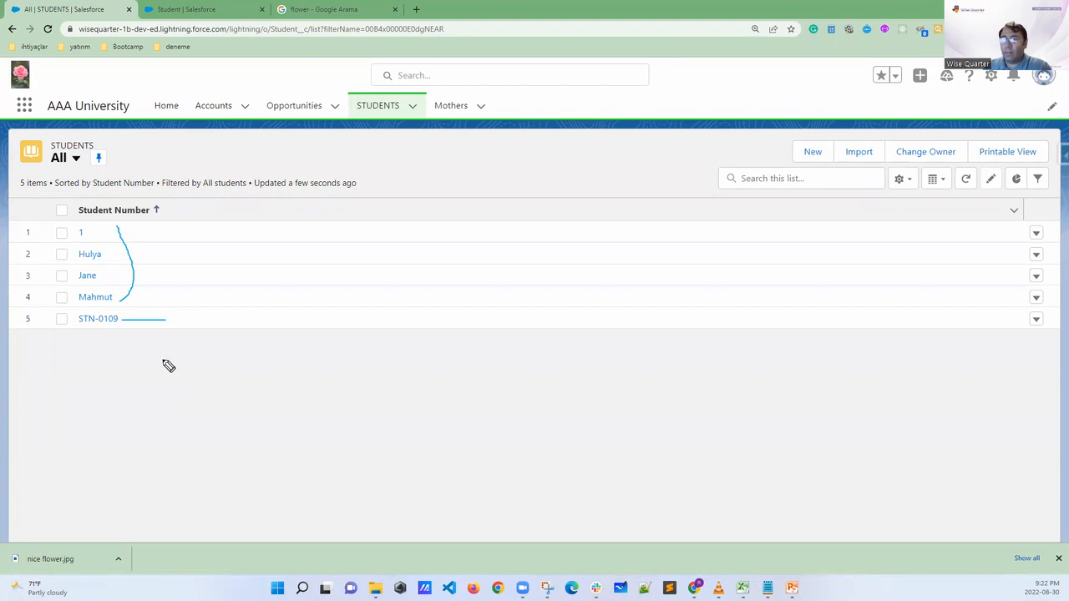
{"action": "left_click_drag", "start_coordinate": [78, 327], "coordinate": [130, 326]}
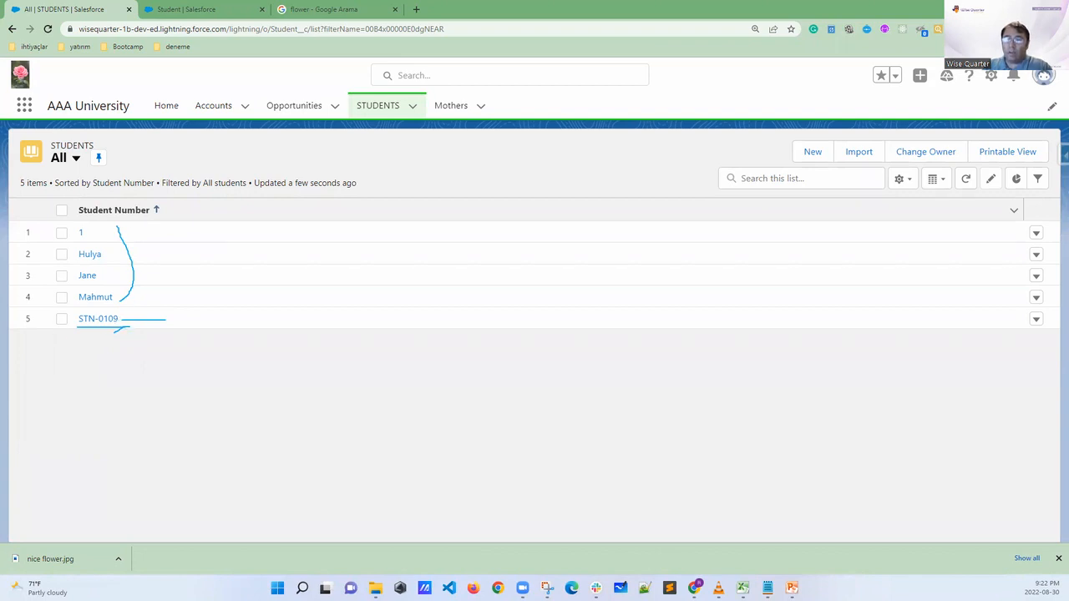
{"action": "left_click_drag", "start_coordinate": [190, 215], "coordinate": [174, 320]}
{"action": "left_click_drag", "start_coordinate": [237, 204], "coordinate": [230, 321]}
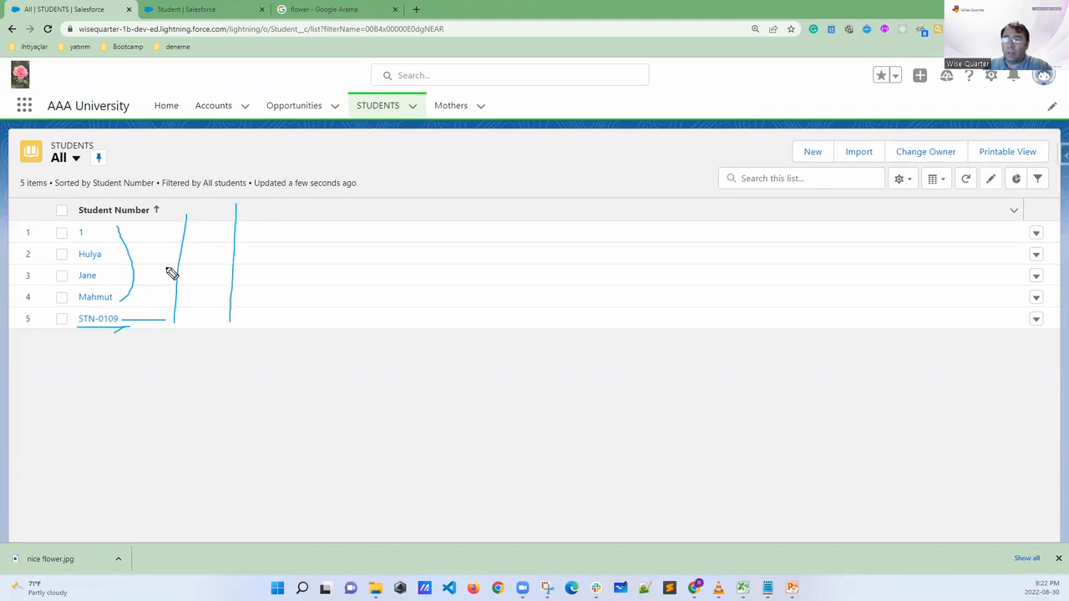
{"action": "key", "text": "Escape"}
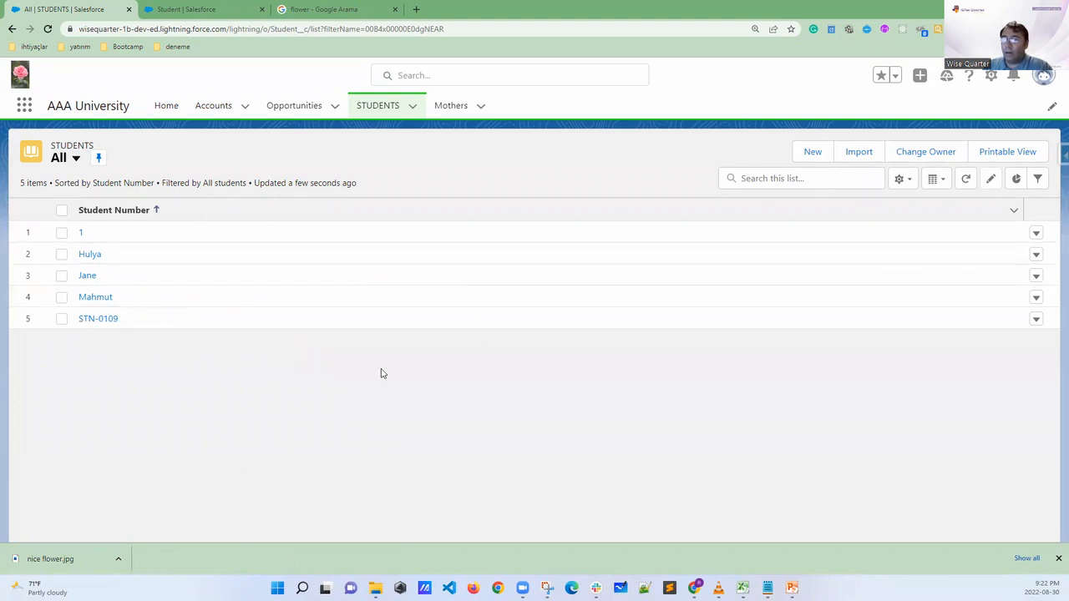
Switch to the Setup page, go through its home page to the Object Manager, and browse the full object list
{"action": "left_click", "coordinate": [192, 9]}
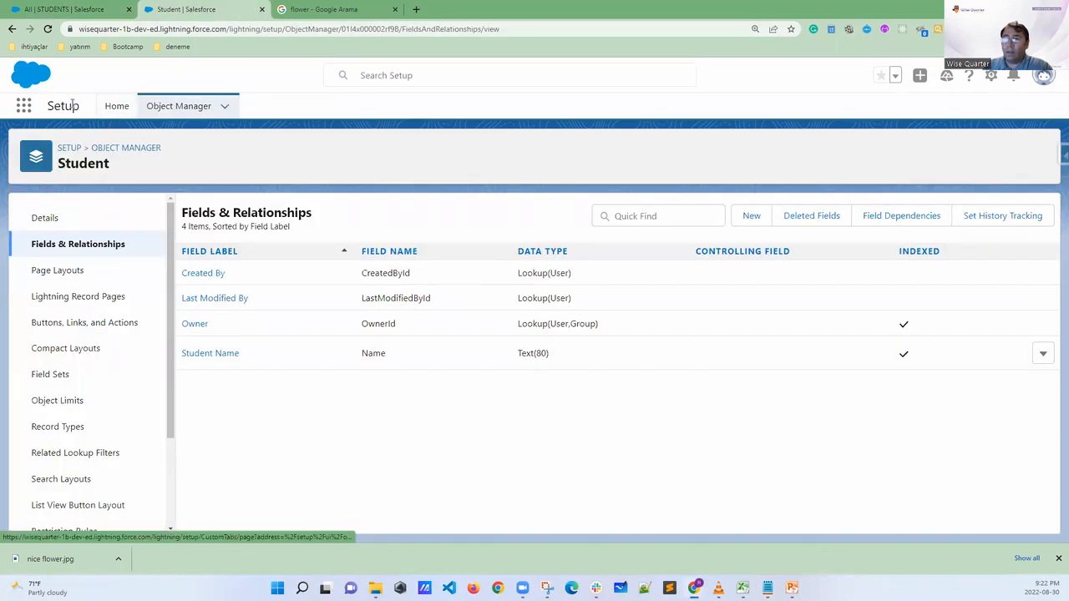
{"action": "left_click", "coordinate": [124, 108]}
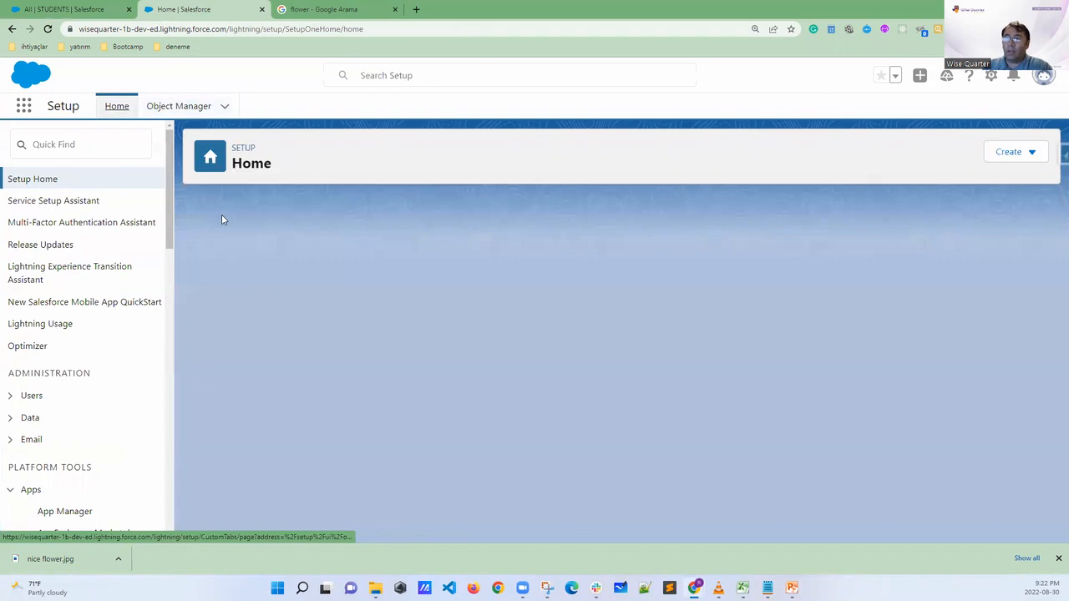
{"action": "left_click", "coordinate": [181, 107]}
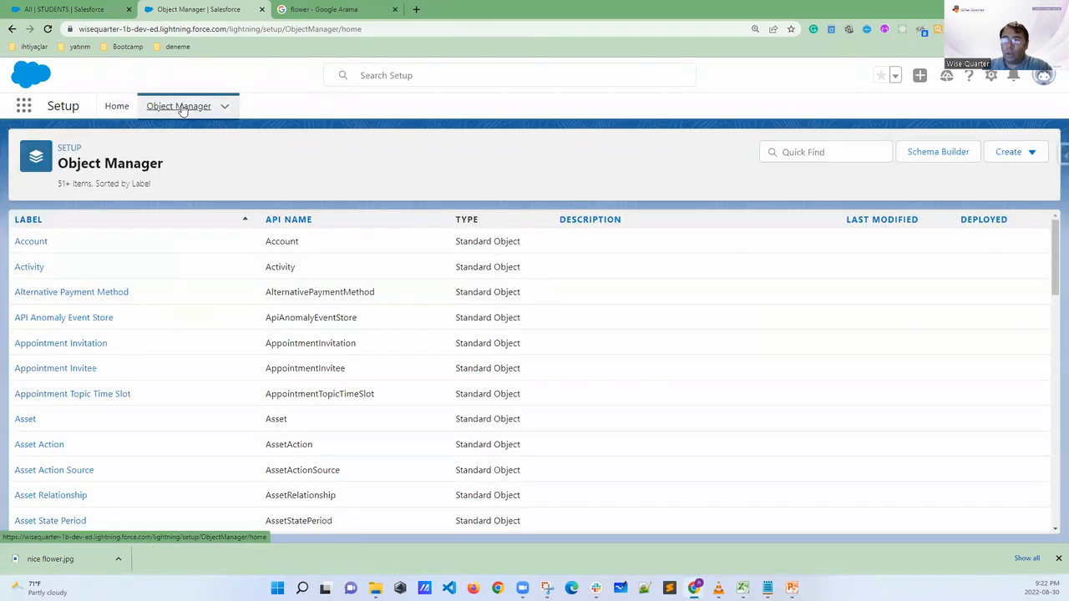
{"action": "scroll", "coordinate": [90, 334], "scroll_direction": "down", "scroll_amount": 15}
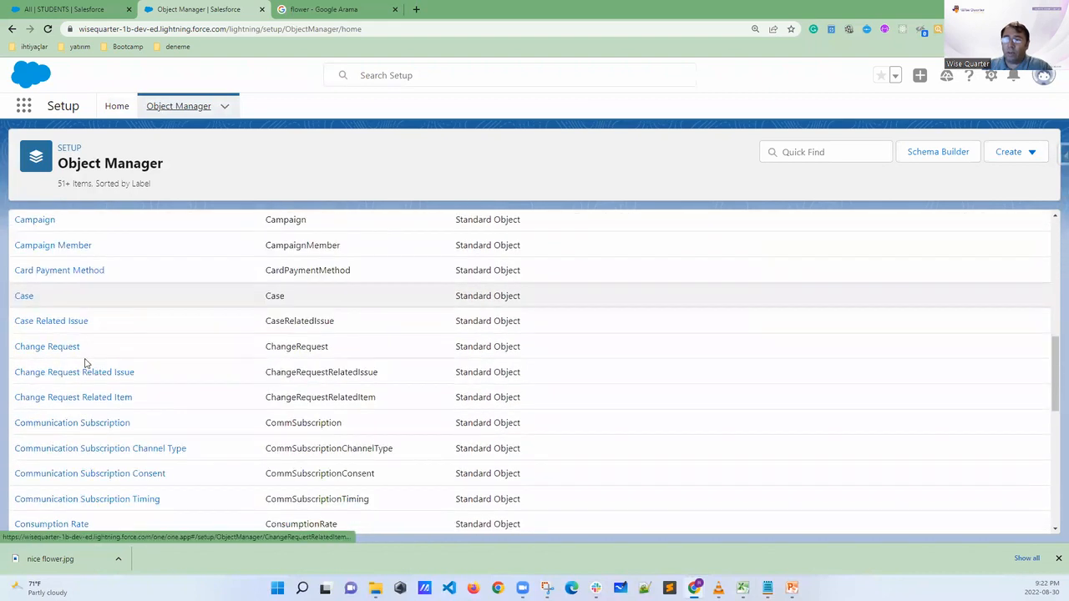
{"action": "scroll", "coordinate": [84, 364], "scroll_direction": "up", "scroll_amount": 10}
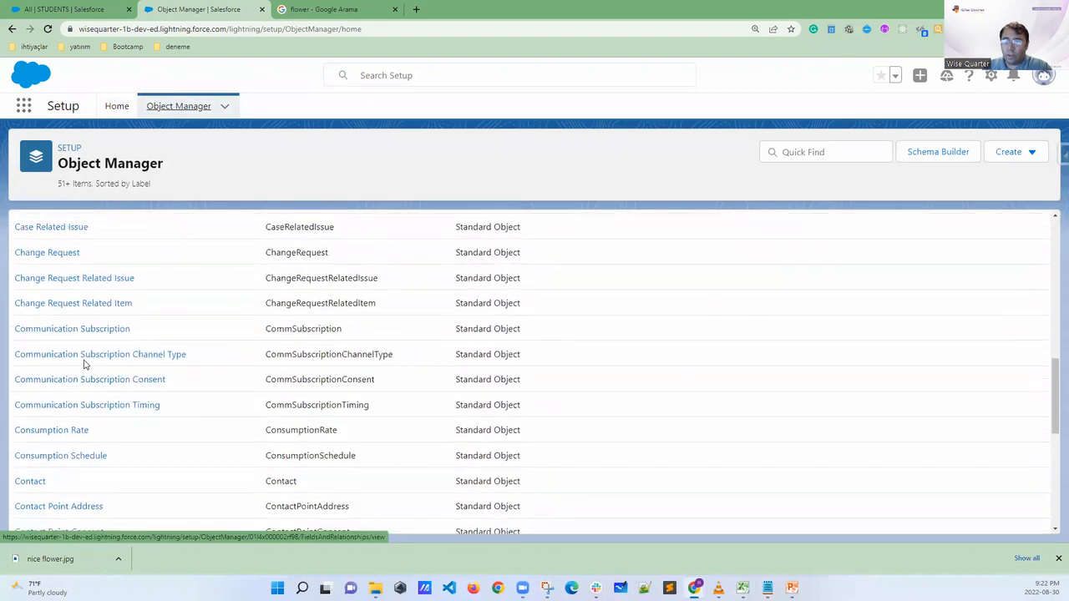
{"action": "scroll", "coordinate": [84, 364], "scroll_direction": "up", "scroll_amount": 3}
Search the Object Manager for "studen", open the Student object's details, and circle Fields & Relationships
{"action": "left_click", "coordinate": [803, 152]}
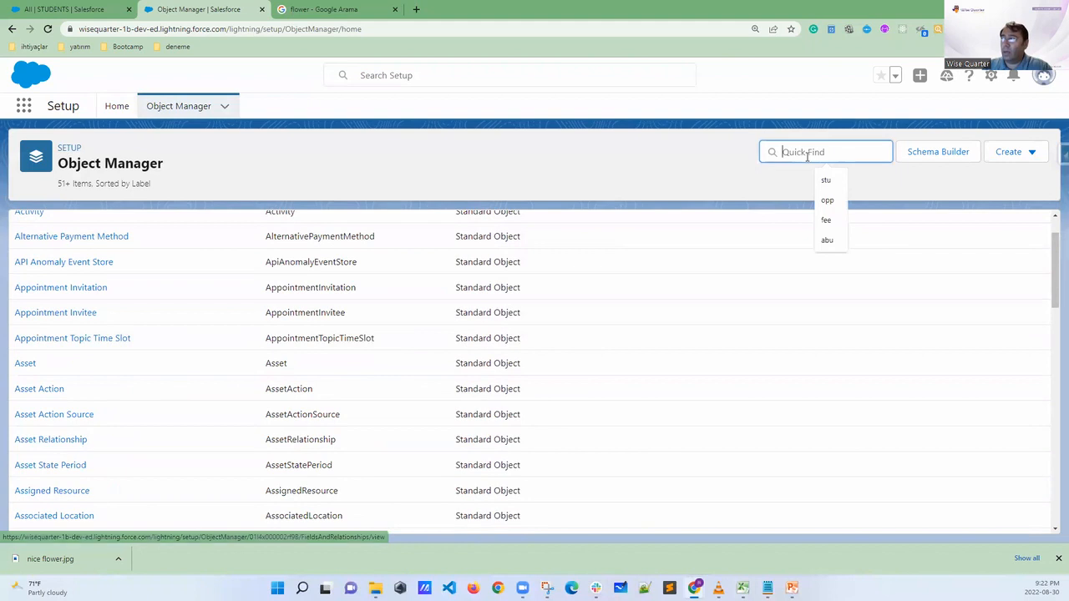
{"action": "type", "text": "studen"}
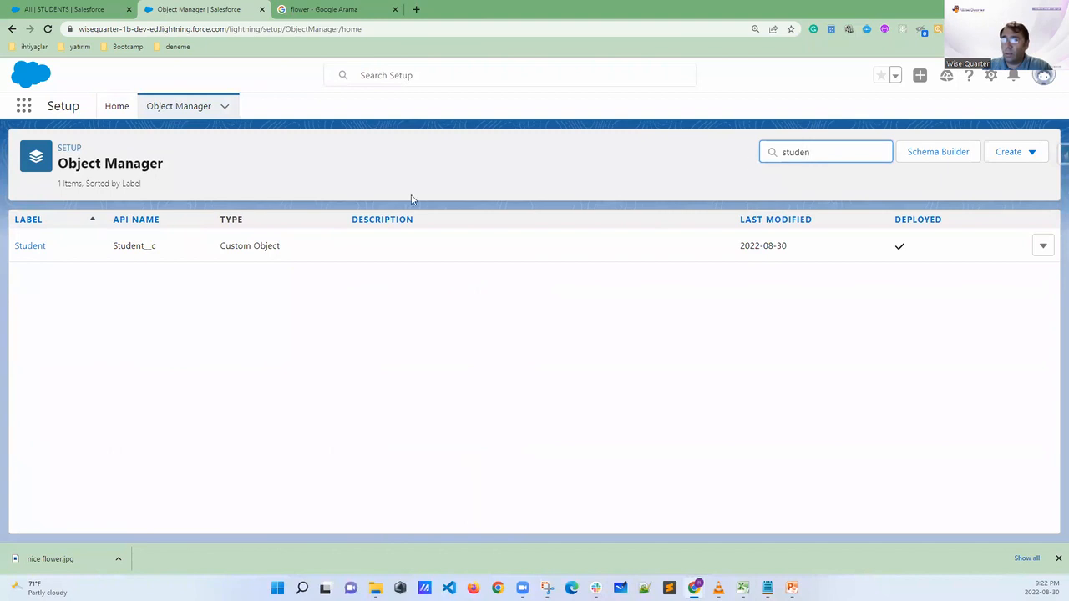
{"action": "left_click", "coordinate": [40, 247]}
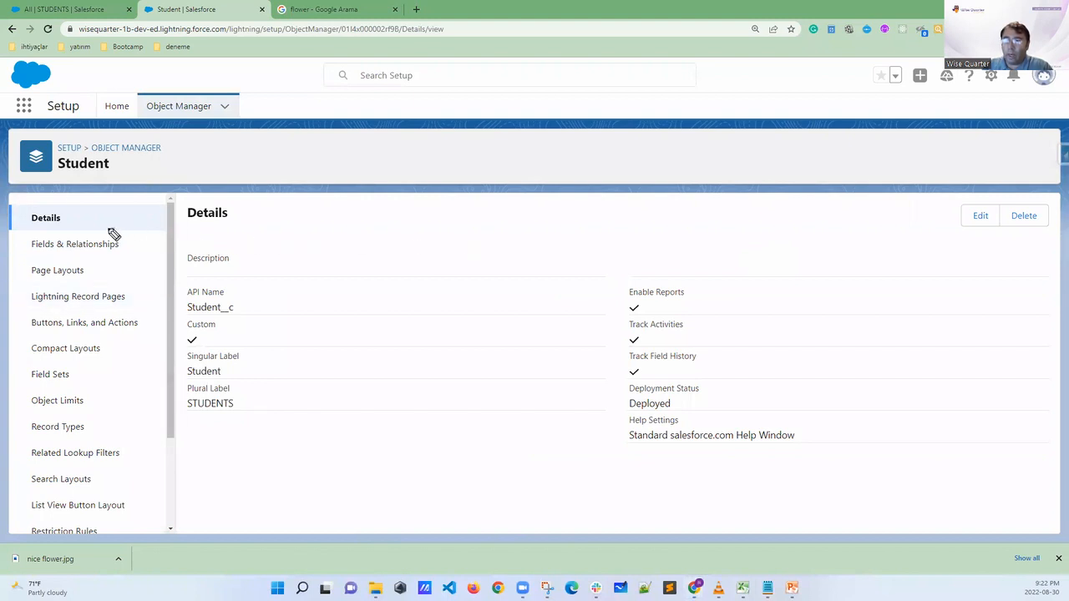
{"action": "left_click_drag", "start_coordinate": [32, 234], "coordinate": [60, 261]}
{"action": "left_click_drag", "start_coordinate": [128, 260], "coordinate": [109, 226]}
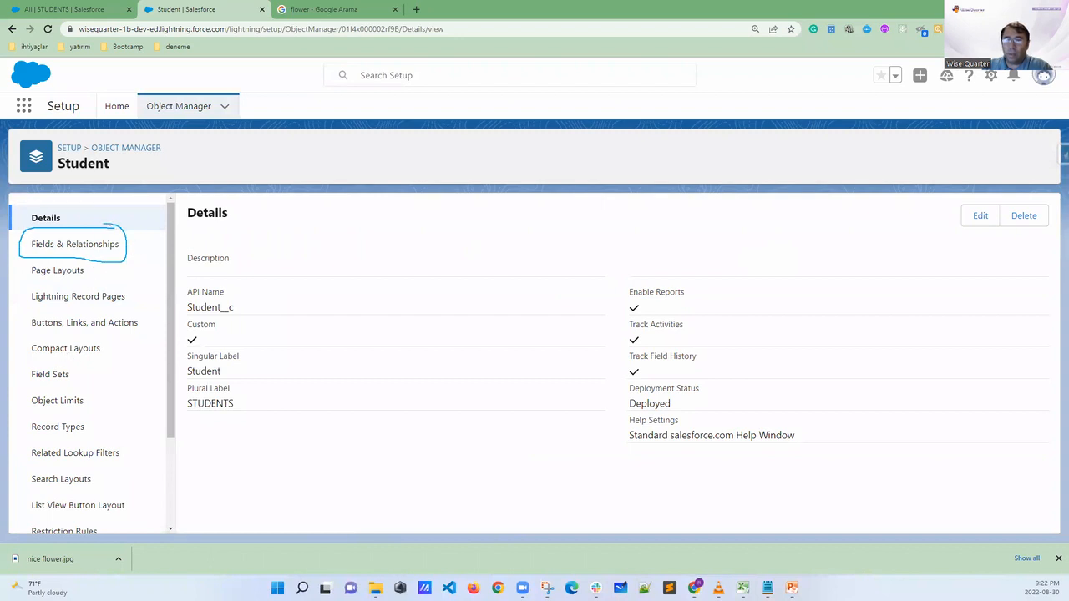
Clear the mark, show the Student object's Fields & Relationships, and briefly circle the New option for adding a field
{"action": "key", "text": "Escape"}
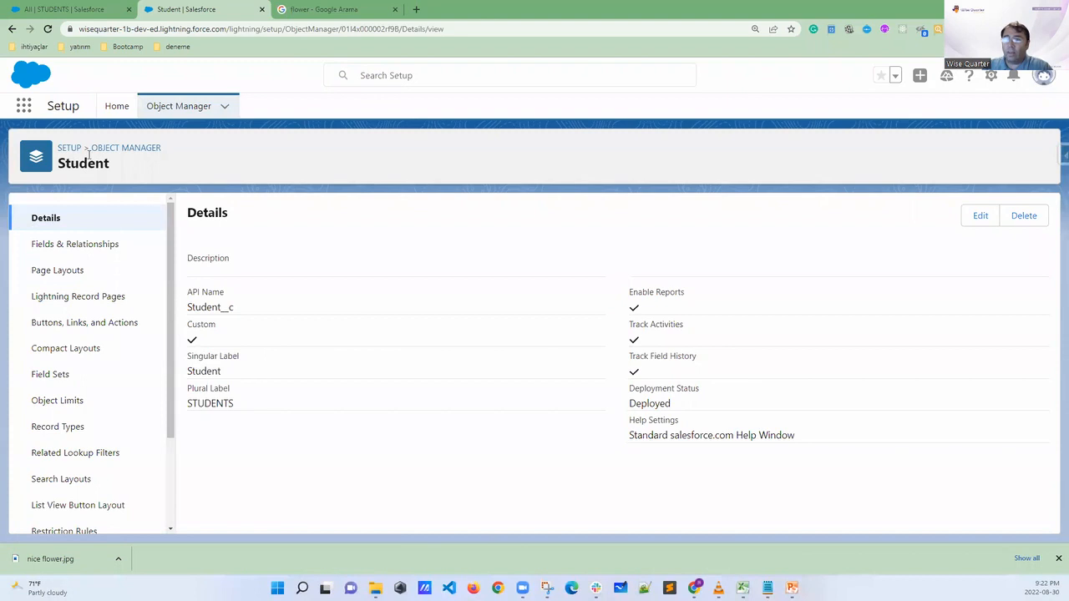
{"action": "left_click", "coordinate": [73, 244]}
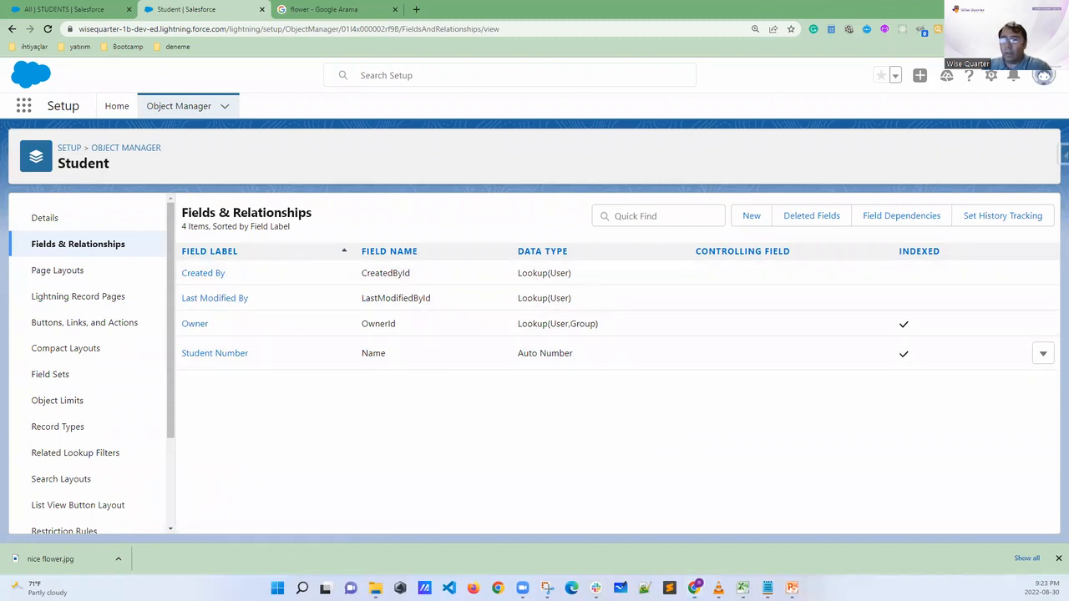
{"action": "mouse_move", "coordinate": [774, 213]}
{"action": "left_mouse_down"}
{"action": "mouse_move", "coordinate": [756, 195]}
{"action": "mouse_move", "coordinate": [727, 228]}
{"action": "mouse_move", "coordinate": [779, 229]}
{"action": "mouse_move", "coordinate": [767, 200]}
{"action": "left_mouse_up"}
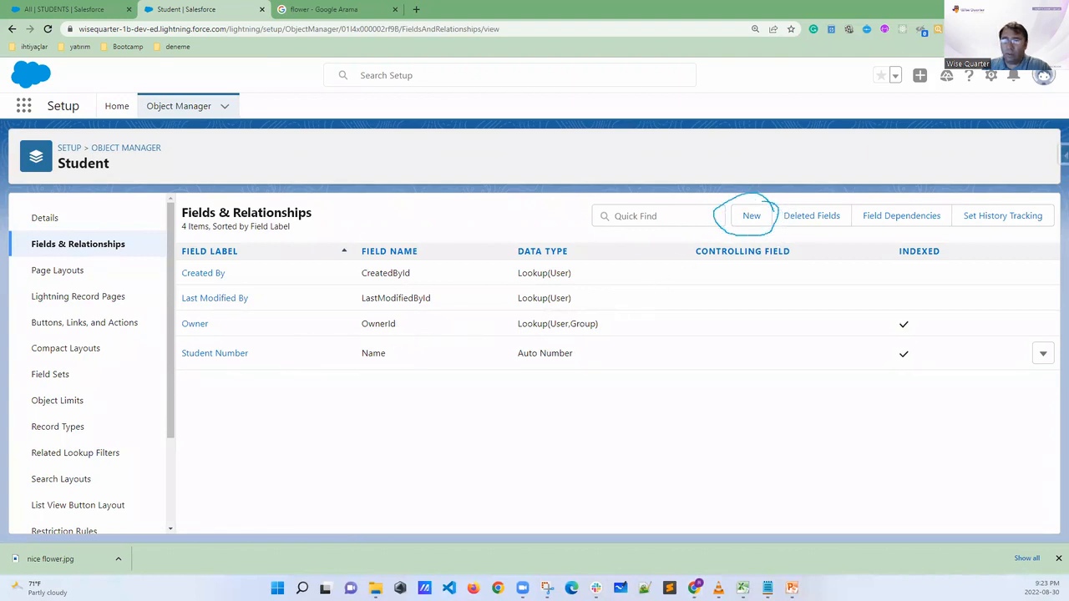
{"action": "key", "text": "Escape"}
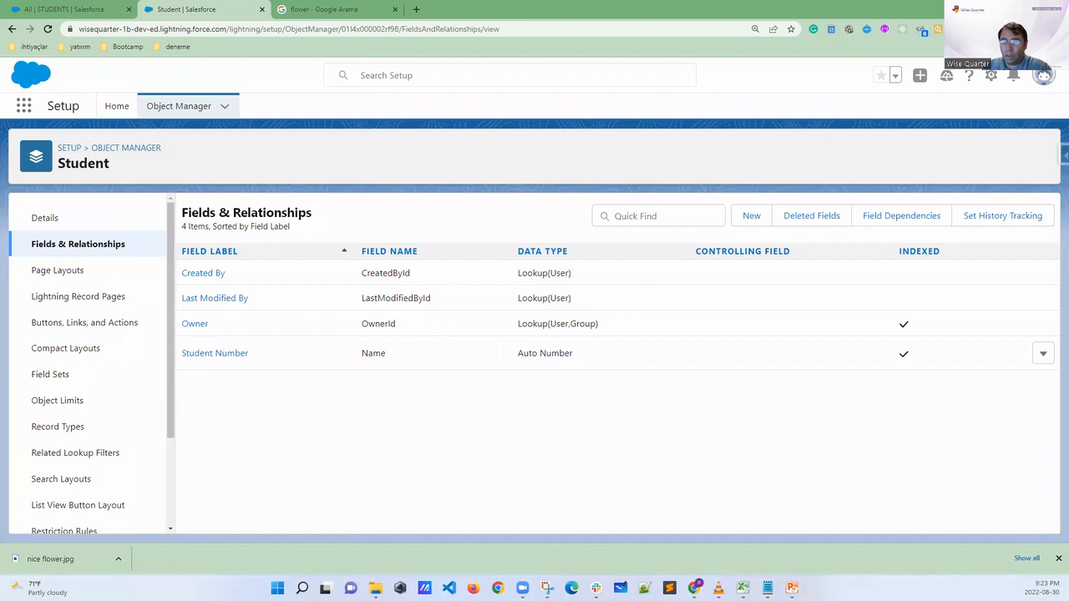
Start a new custom field on the Student object and look through the whole list of data types
{"action": "left_click", "coordinate": [750, 215]}
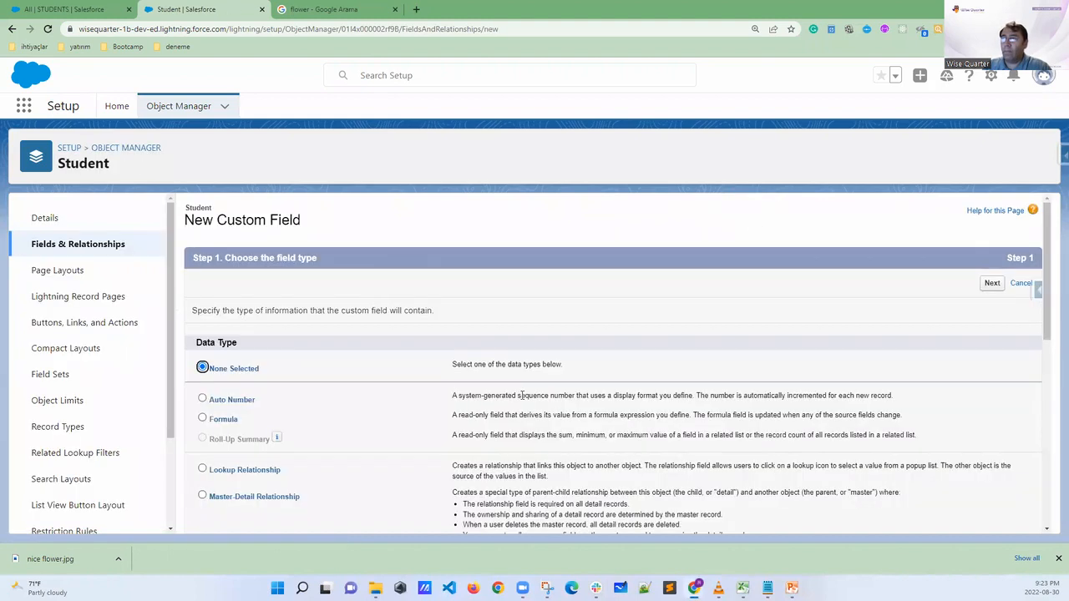
{"action": "scroll", "coordinate": [518, 392], "scroll_direction": "down", "scroll_amount": 5}
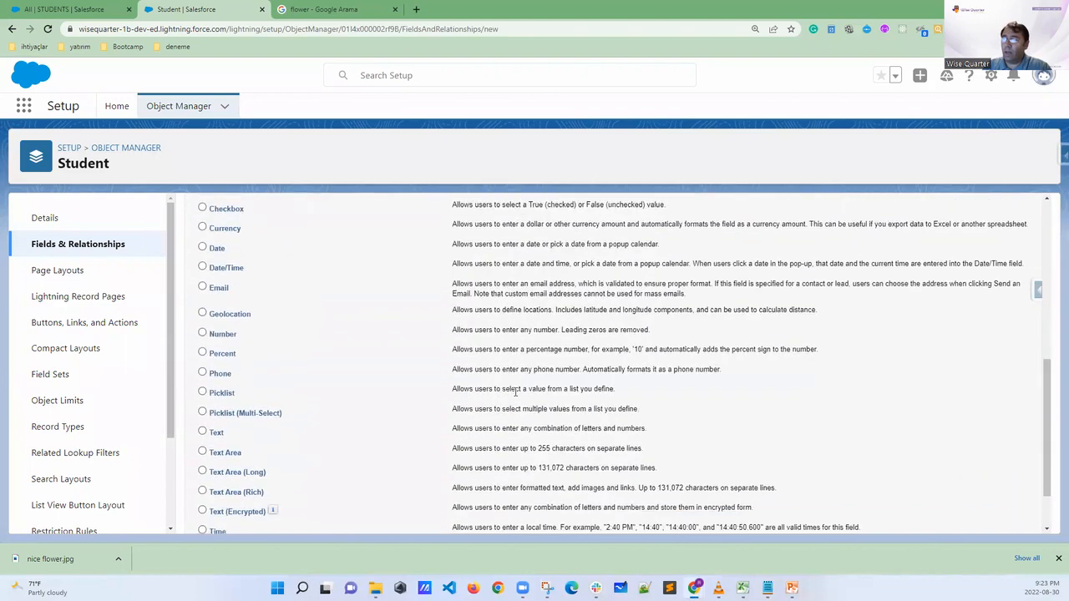
{"action": "scroll", "coordinate": [510, 399], "scroll_direction": "up", "scroll_amount": 5}
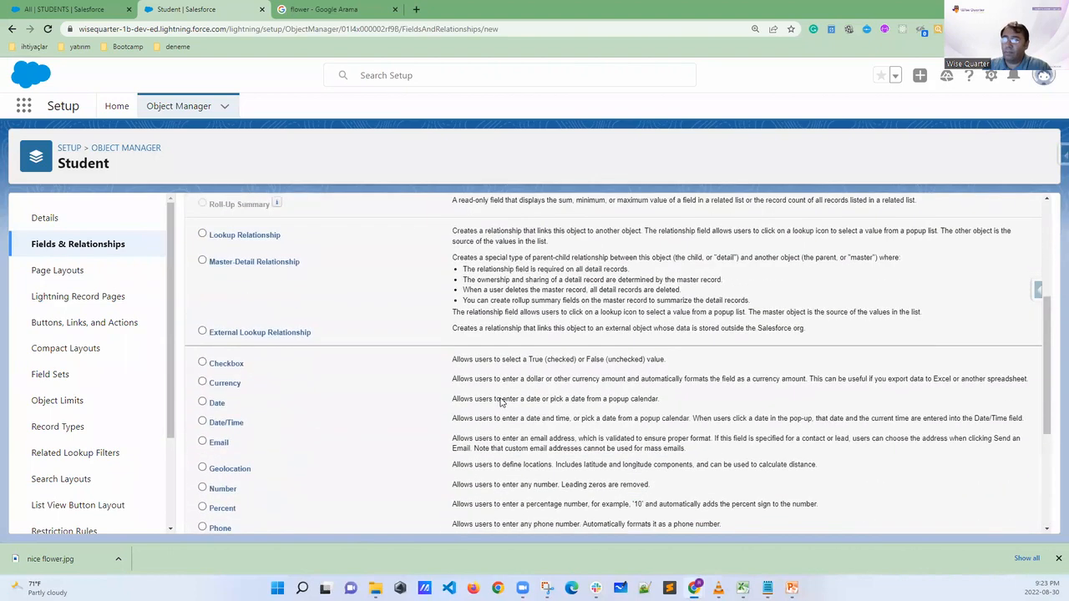
{"action": "scroll", "coordinate": [499, 398], "scroll_direction": "down", "scroll_amount": 3}
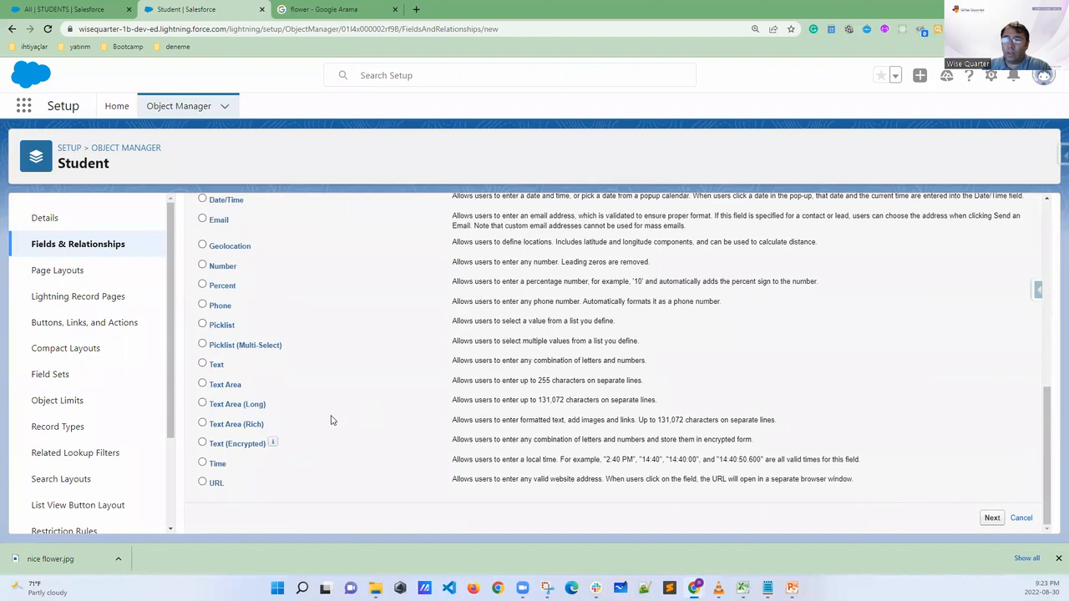
{"action": "scroll", "coordinate": [294, 419], "scroll_direction": "up", "scroll_amount": 2}
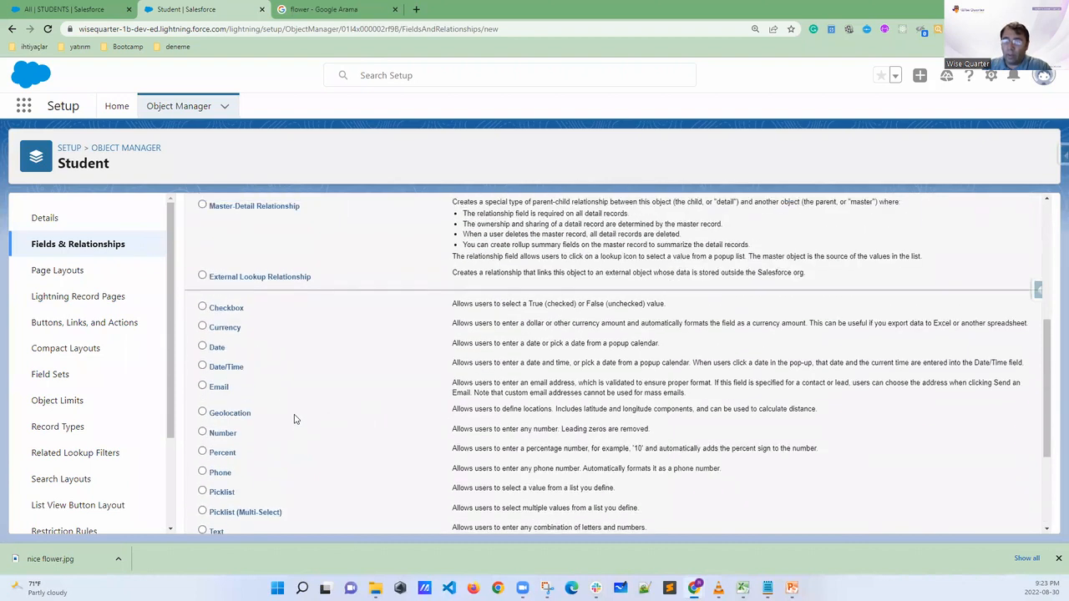
{"action": "scroll", "coordinate": [294, 420], "scroll_direction": "down", "scroll_amount": 2}
{"action": "scroll", "coordinate": [294, 420], "scroll_direction": "up", "scroll_amount": 5}
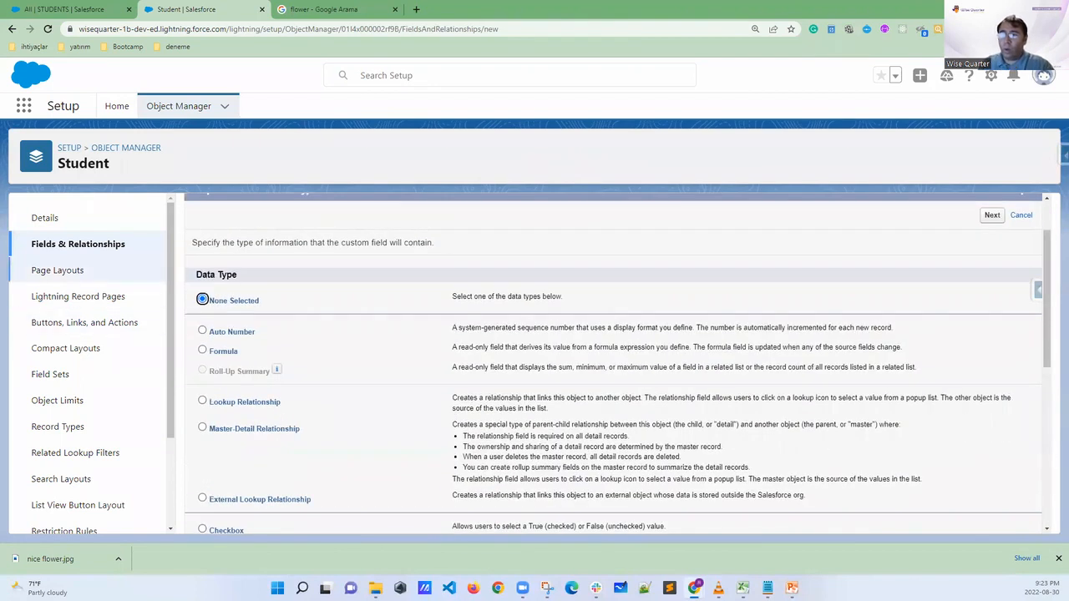
Switch to the School app workbook in Excel, maximize it, and fill the First Name label cell J2 with green
{"action": "left_click", "coordinate": [741, 588]}
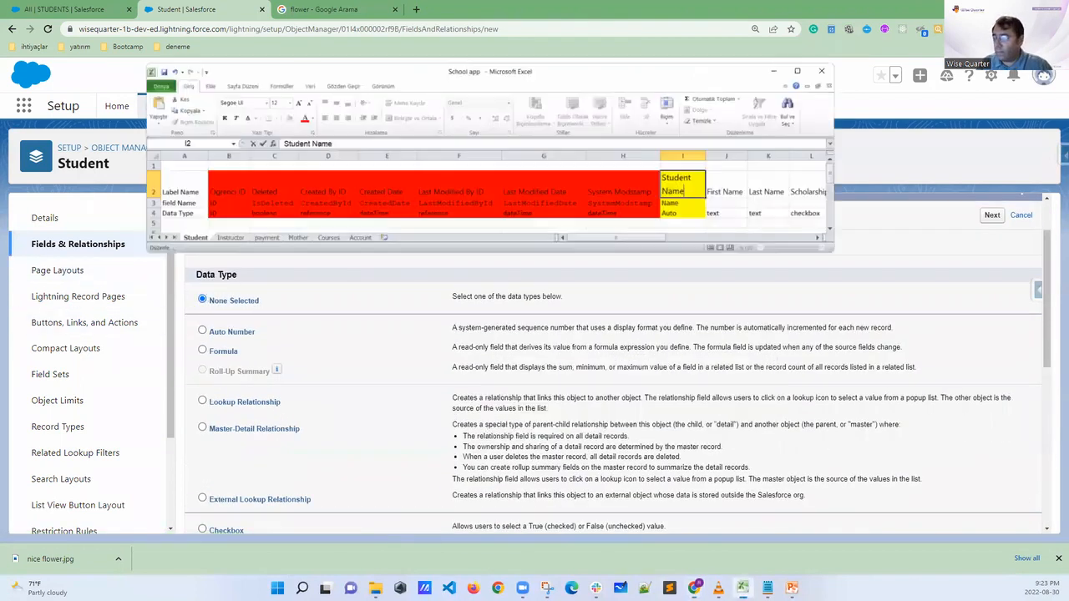
{"action": "left_click", "coordinate": [802, 43]}
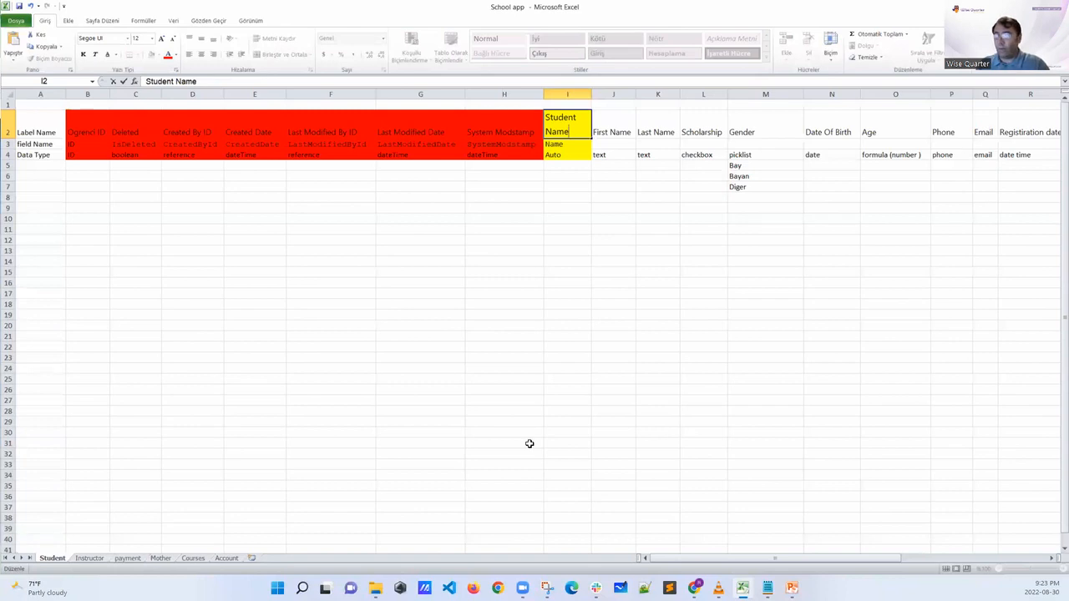
{"action": "left_click", "coordinate": [637, 270]}
{"action": "left_click", "coordinate": [612, 125]}
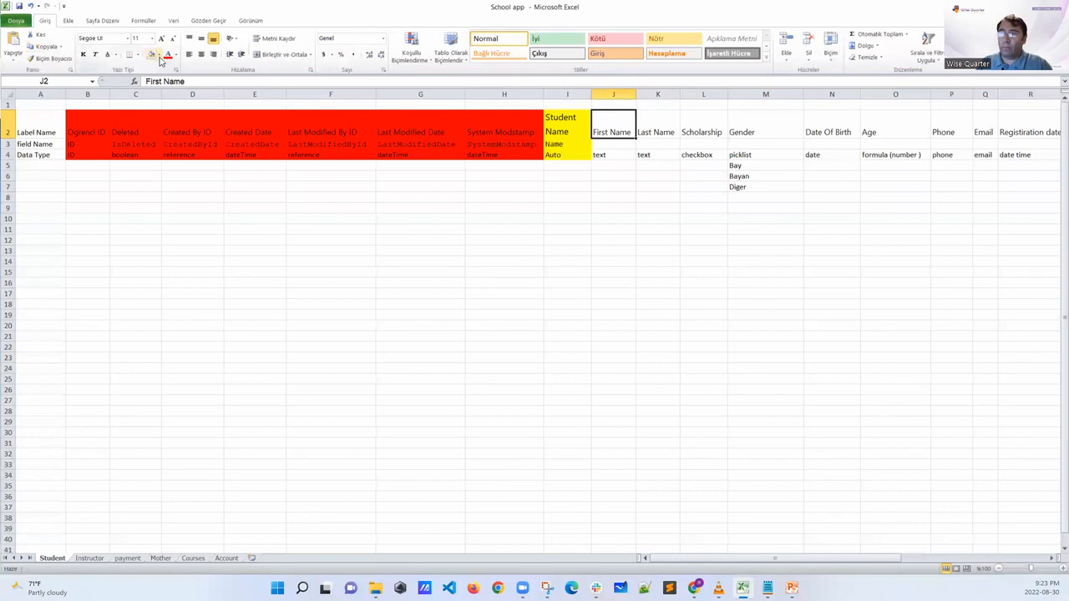
{"action": "left_click", "coordinate": [157, 55]}
{"action": "left_click", "coordinate": [185, 132]}
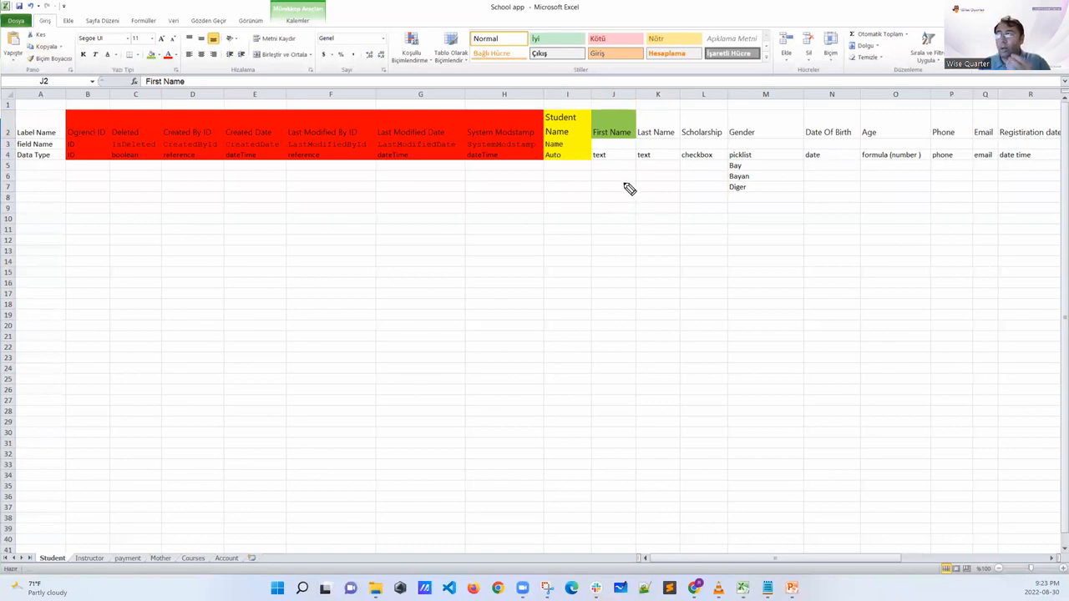
Sketch an arrow below First Name, tick it, circle Last Name and both columns' text data types, and clear the marks
{"action": "left_click_drag", "start_coordinate": [616, 170], "coordinate": [624, 244]}
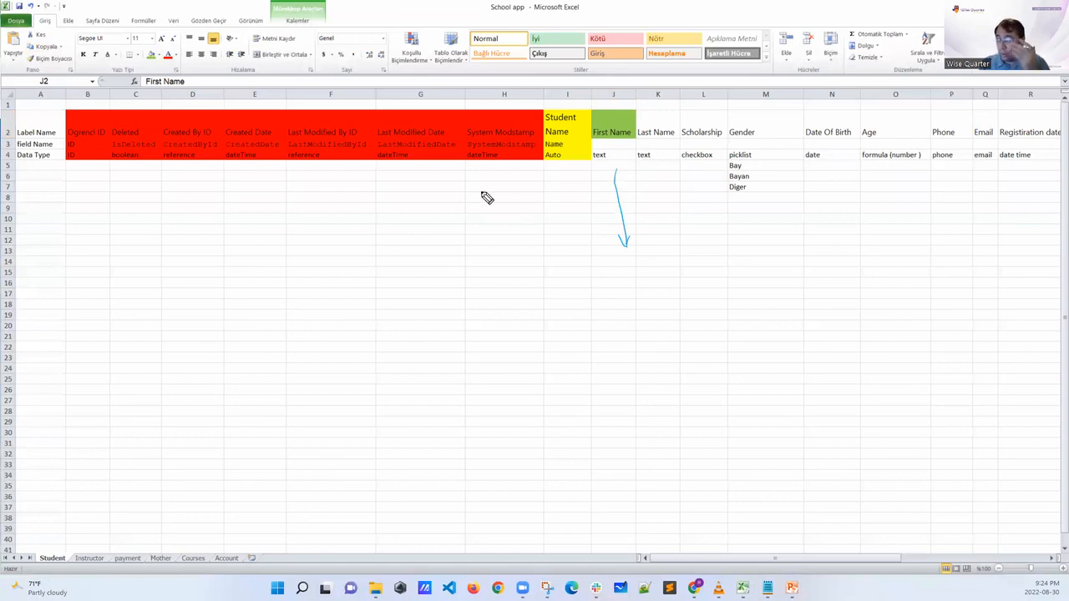
{"action": "mouse_move", "coordinate": [610, 118]}
{"action": "left_mouse_down"}
{"action": "mouse_move", "coordinate": [628, 120]}
{"action": "mouse_move", "coordinate": [601, 166]}
{"action": "mouse_move", "coordinate": [614, 148]}
{"action": "left_mouse_up"}
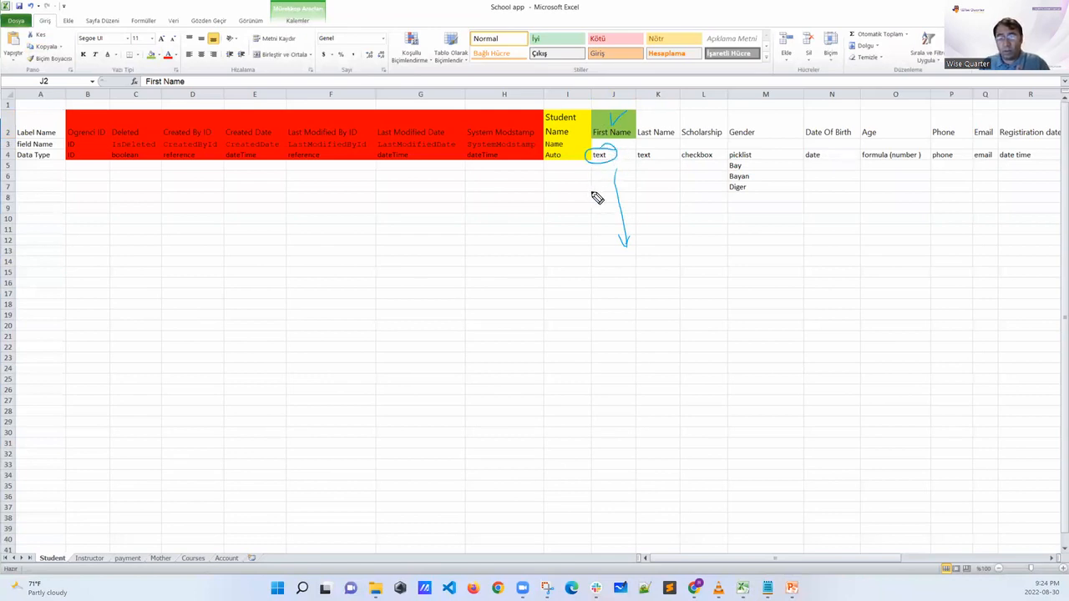
{"action": "mouse_move", "coordinate": [677, 120]}
{"action": "left_mouse_down"}
{"action": "mouse_move", "coordinate": [641, 126]}
{"action": "mouse_move", "coordinate": [657, 117]}
{"action": "mouse_move", "coordinate": [651, 145]}
{"action": "left_mouse_up"}
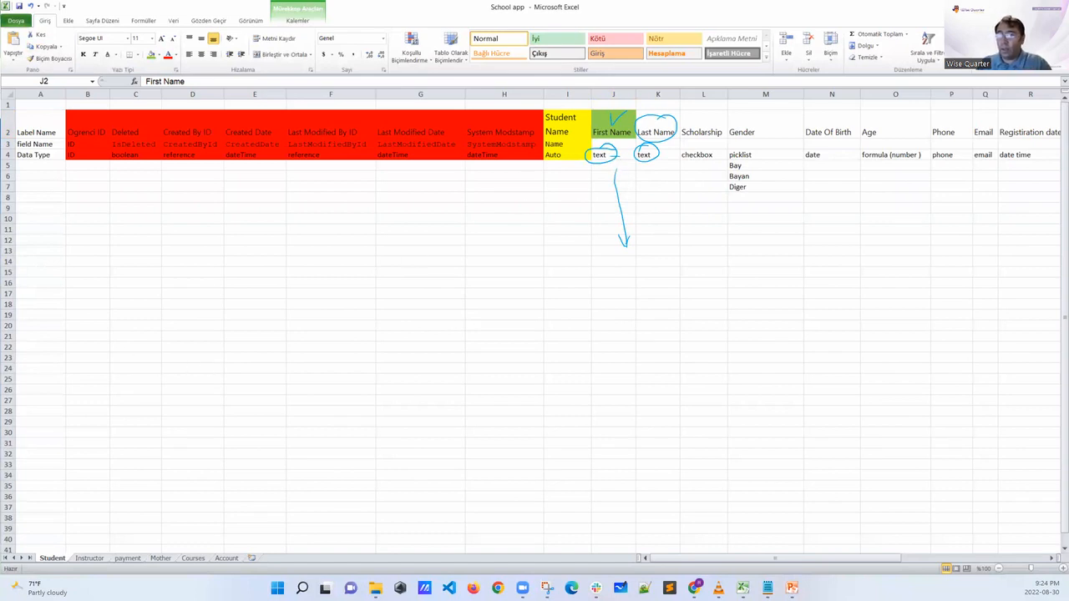
{"action": "key", "text": "Escape"}
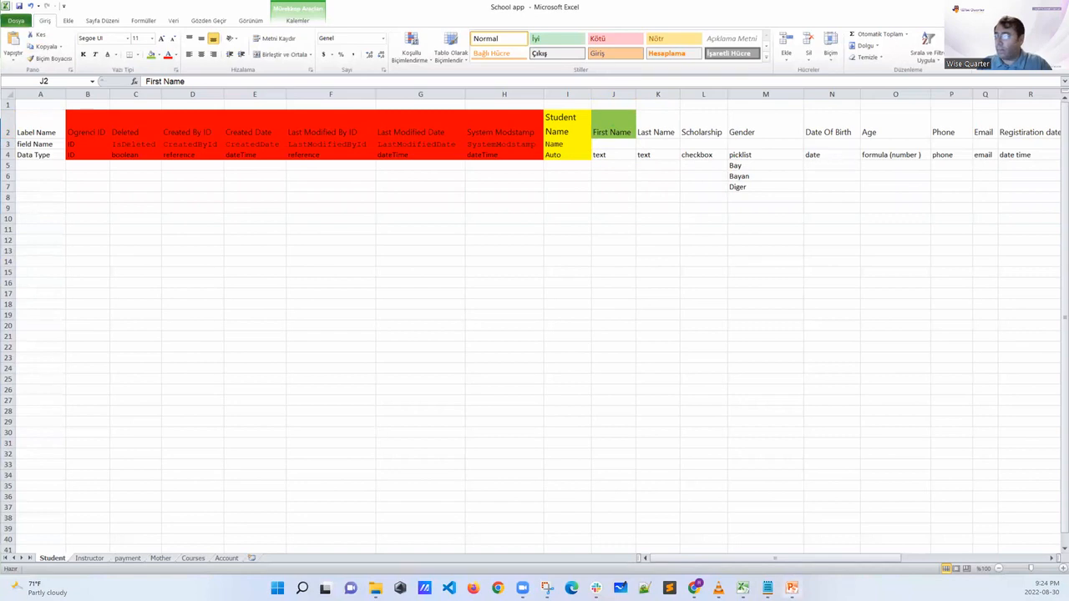
Return to the Salesforce new custom field page in Chrome, circle the Data Type heading, and clear the mark
{"action": "mouse_move", "coordinate": [699, 581]}
{"action": "left_click", "coordinate": [683, 544]}
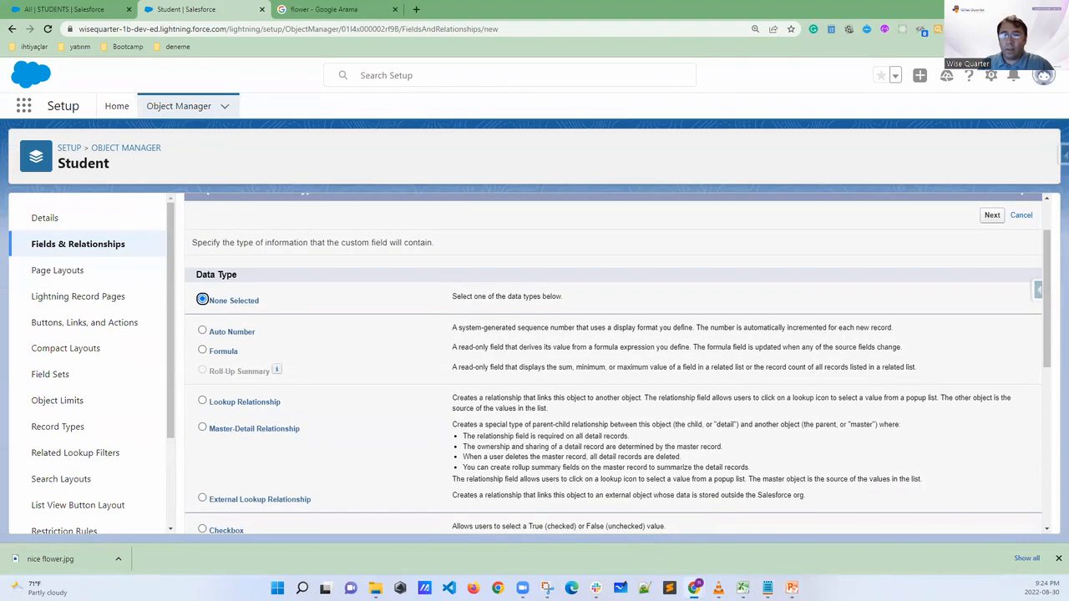
{"action": "mouse_move", "coordinate": [242, 267]}
{"action": "left_mouse_down"}
{"action": "mouse_move", "coordinate": [185, 281]}
{"action": "mouse_move", "coordinate": [245, 293]}
{"action": "mouse_move", "coordinate": [242, 267]}
{"action": "left_mouse_up"}
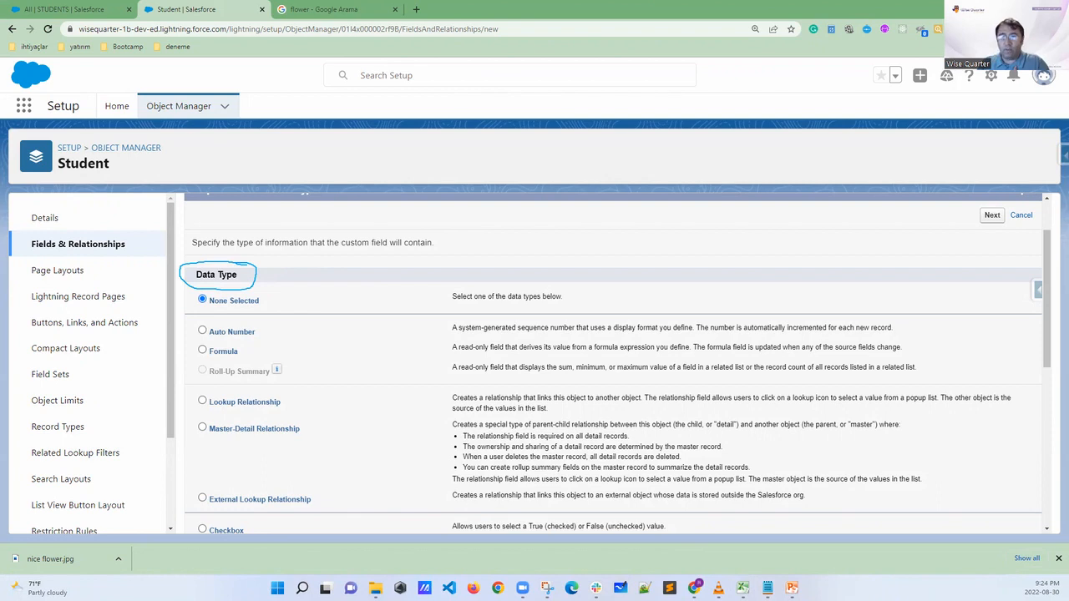
{"action": "key", "text": "Escape"}
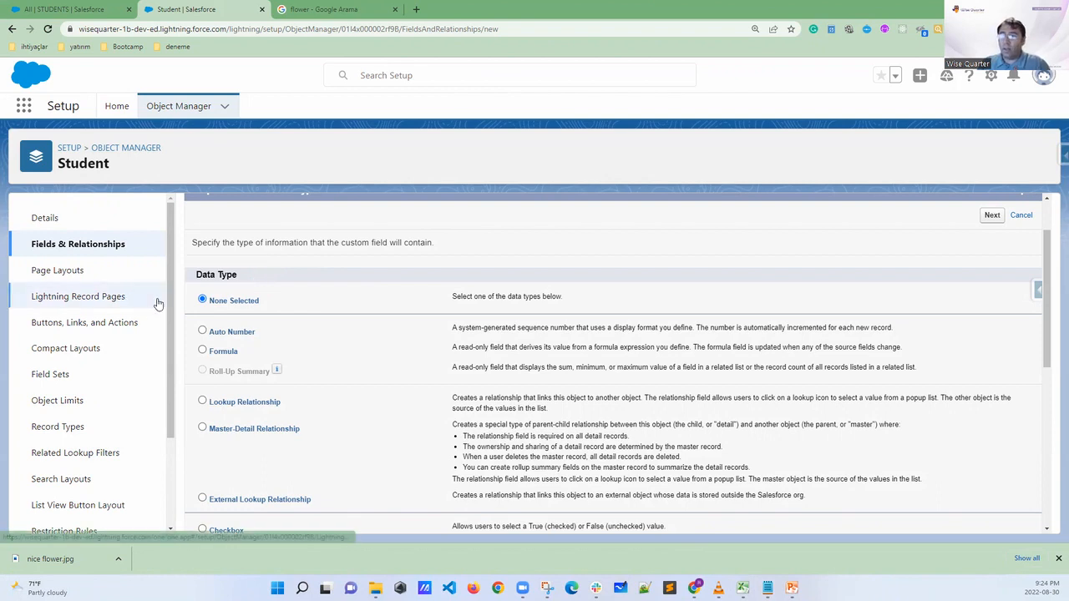
Underline the five text data types from Text to Text (Encrypted) and bracket their descriptions
{"action": "scroll", "coordinate": [292, 314], "scroll_direction": "down", "scroll_amount": 2}
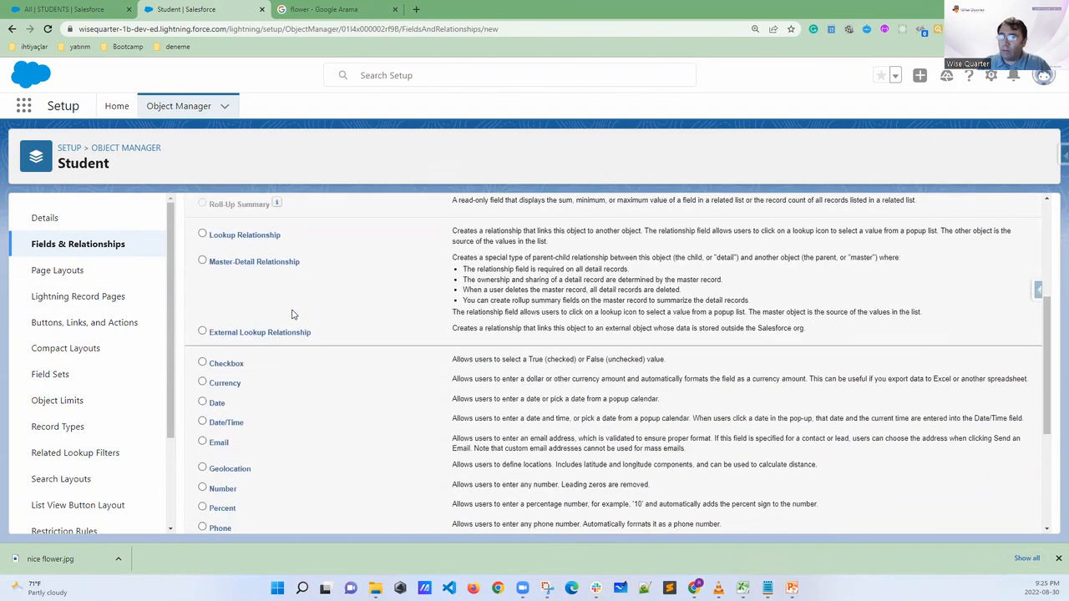
{"action": "scroll", "coordinate": [292, 314], "scroll_direction": "down", "scroll_amount": 3}
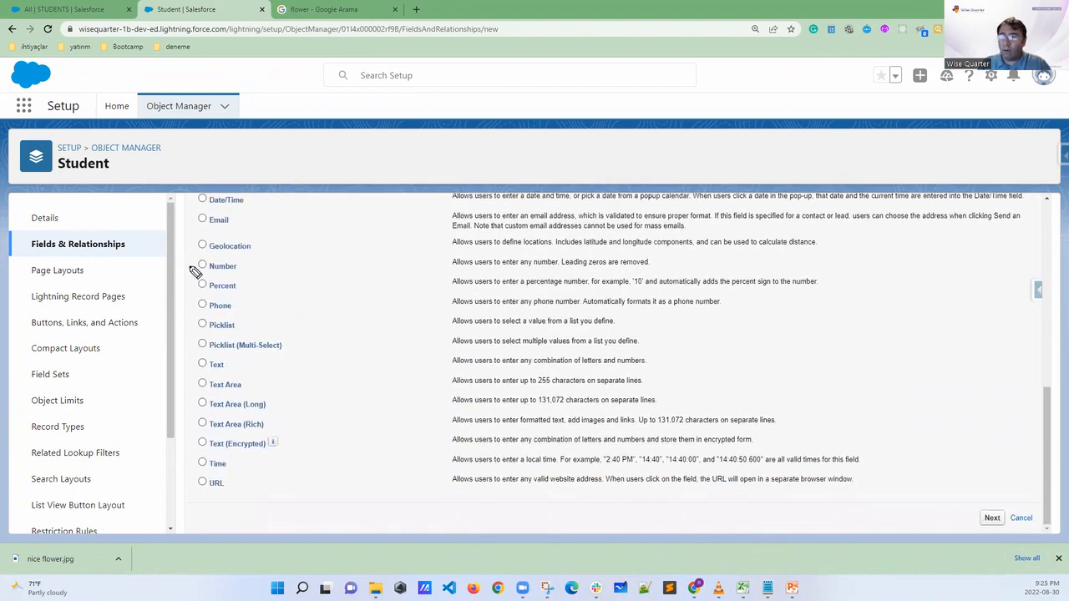
{"action": "mouse_move", "coordinate": [209, 371]}
{"action": "left_mouse_down"}
{"action": "mouse_move", "coordinate": [232, 370]}
{"action": "mouse_move", "coordinate": [264, 410]}
{"action": "left_mouse_up"}
{"action": "left_click_drag", "start_coordinate": [209, 429], "coordinate": [267, 430]}
{"action": "left_click_drag", "start_coordinate": [210, 449], "coordinate": [275, 449]}
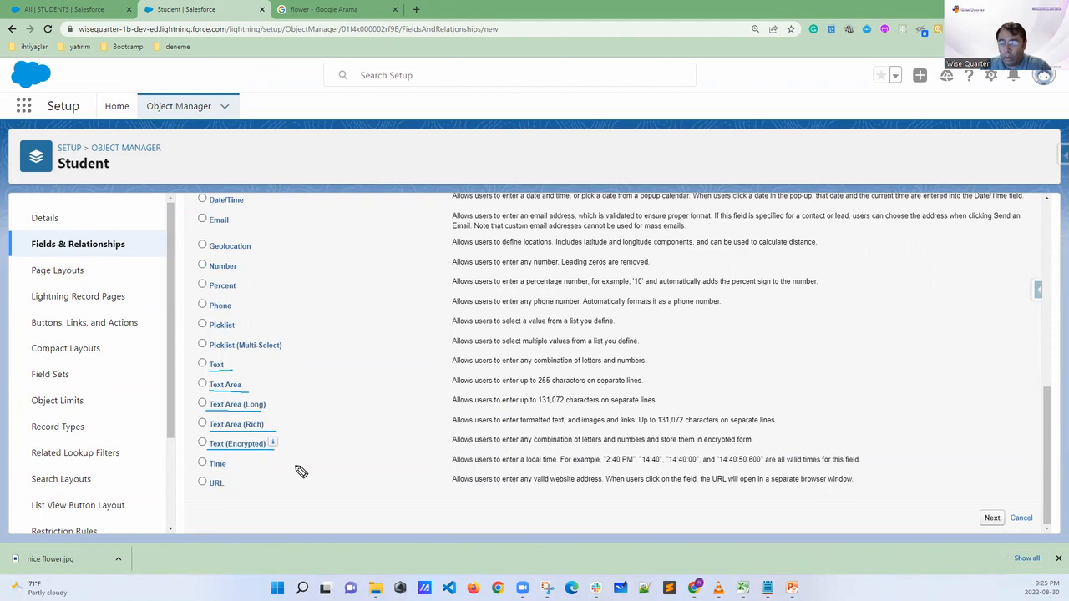
{"action": "mouse_move", "coordinate": [468, 354]}
{"action": "left_mouse_down"}
{"action": "mouse_move", "coordinate": [435, 357]}
{"action": "mouse_move", "coordinate": [435, 436]}
{"action": "mouse_move", "coordinate": [476, 447]}
{"action": "left_mouse_up"}
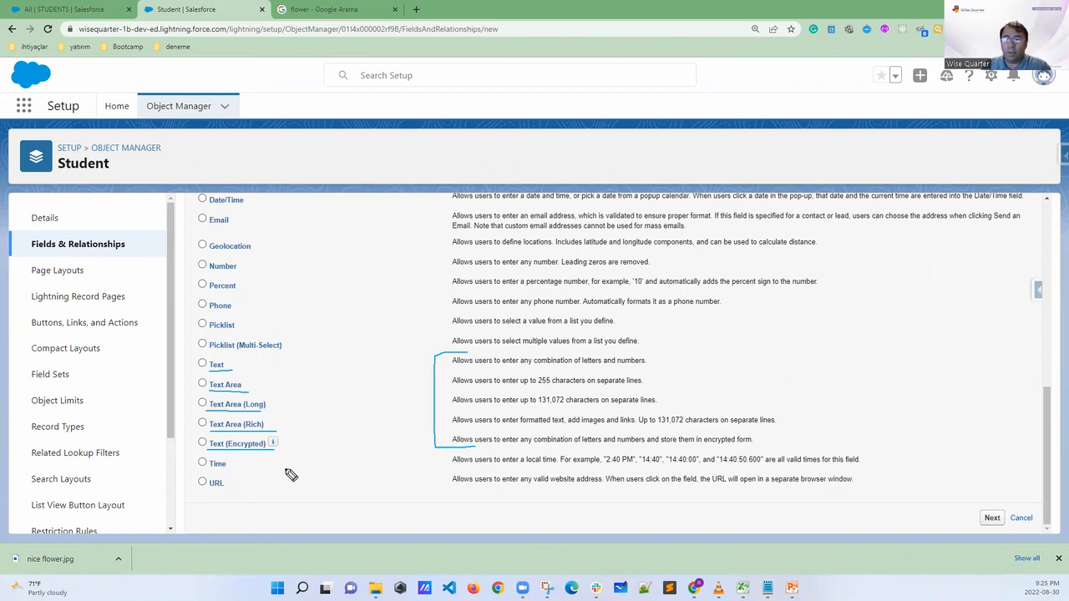
Circle the Text type, tick Text Area, and mark "letters", "numbers", "255 characters" and "separate lines" in their descriptions
{"action": "left_click_drag", "start_coordinate": [180, 370], "coordinate": [201, 372]}
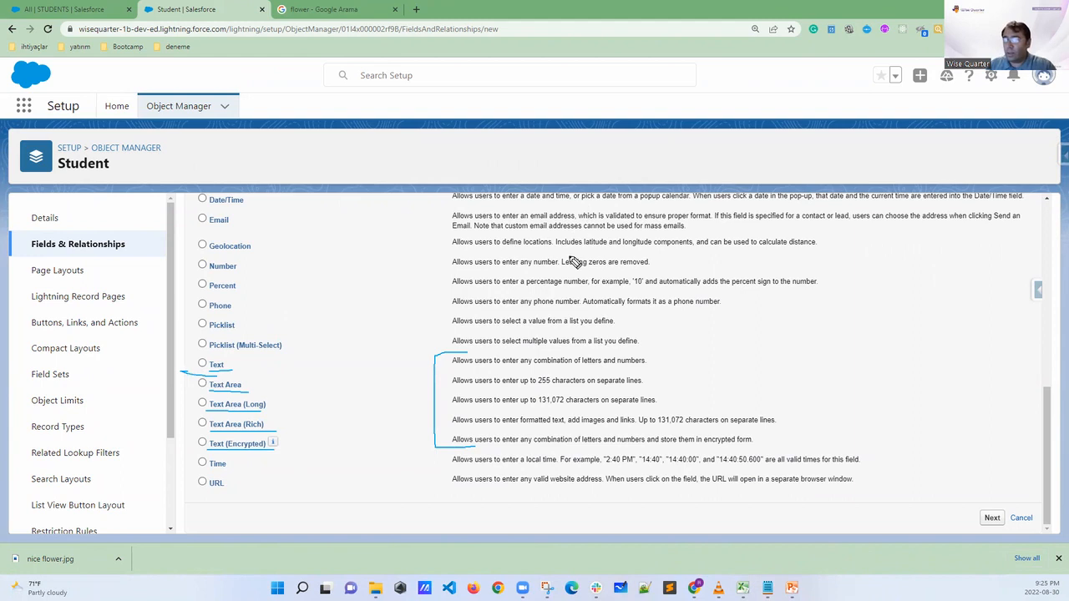
{"action": "left_click_drag", "start_coordinate": [238, 363], "coordinate": [234, 366]}
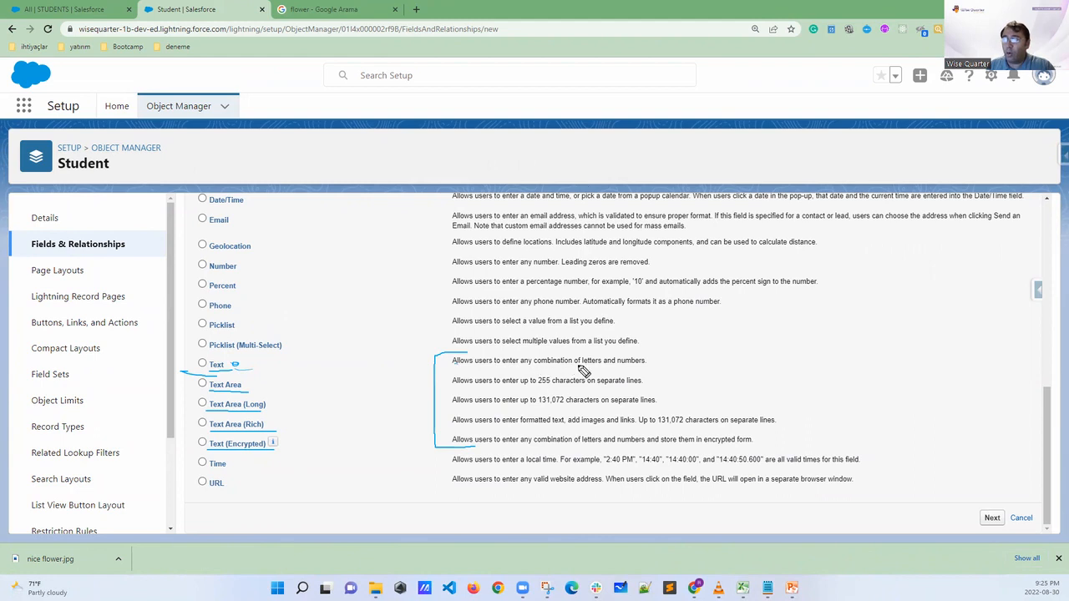
{"action": "left_click_drag", "start_coordinate": [582, 363], "coordinate": [646, 362]}
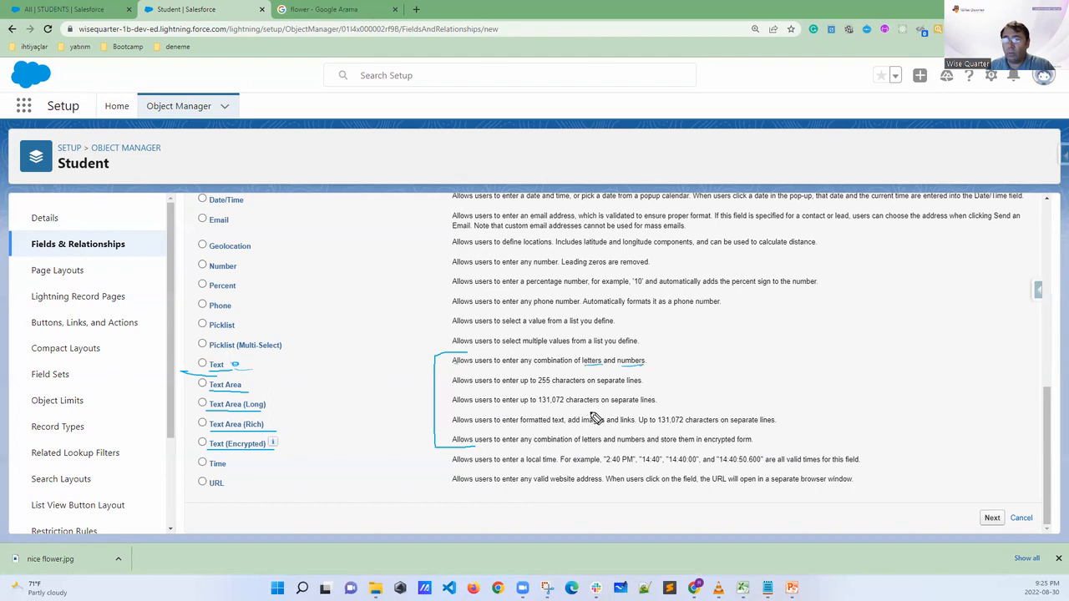
{"action": "left_click_drag", "start_coordinate": [249, 386], "coordinate": [259, 381]}
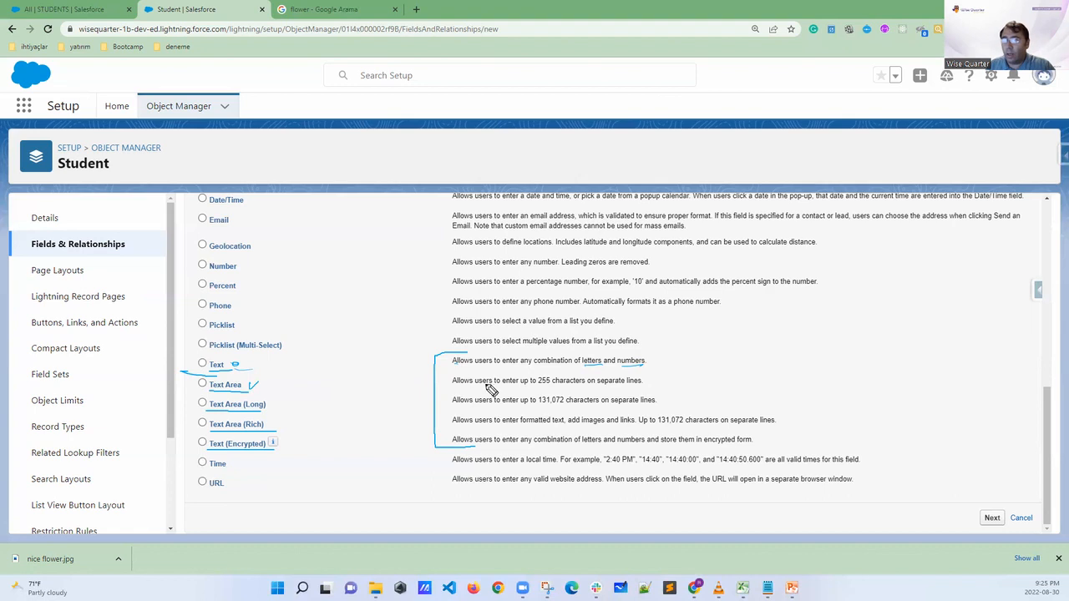
{"action": "mouse_move", "coordinate": [538, 386]}
{"action": "left_mouse_down"}
{"action": "mouse_move", "coordinate": [642, 385]}
{"action": "mouse_move", "coordinate": [603, 376]}
{"action": "mouse_move", "coordinate": [606, 389]}
{"action": "left_mouse_up"}
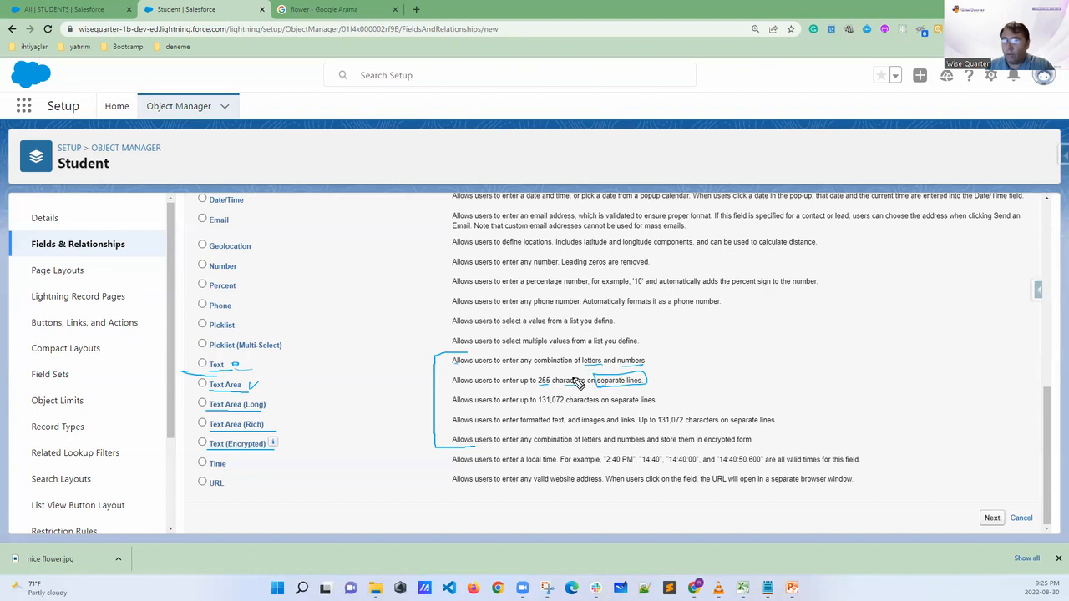
{"action": "mouse_move", "coordinate": [222, 357]}
{"action": "left_mouse_down"}
{"action": "mouse_move", "coordinate": [194, 374]}
{"action": "mouse_move", "coordinate": [240, 376]}
{"action": "mouse_move", "coordinate": [237, 358]}
{"action": "left_mouse_up"}
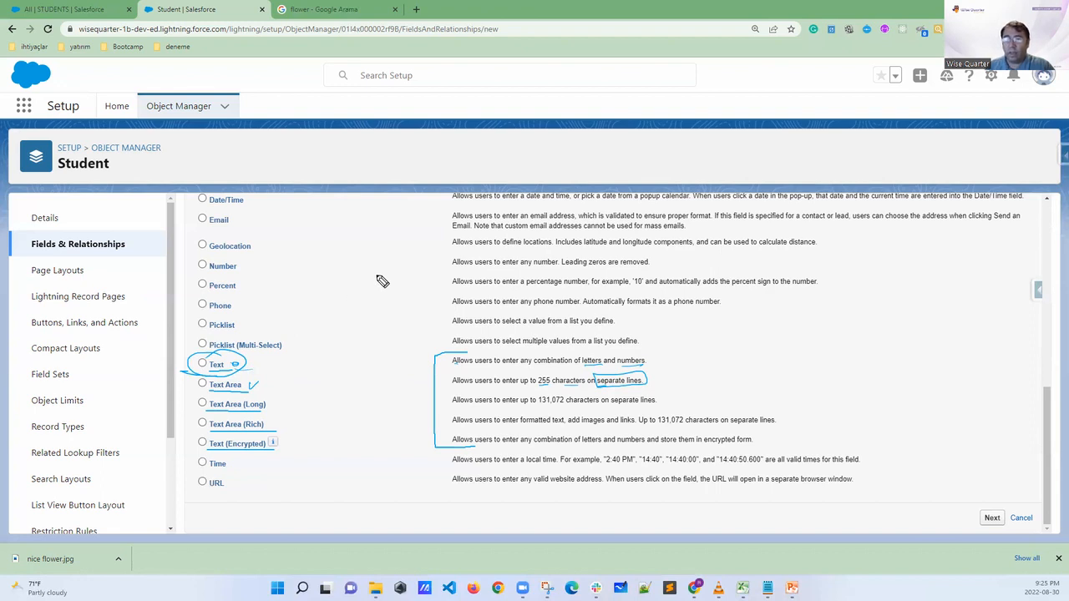
Clear the marks, choose Text as the new field's data type, and continue to the field details
{"action": "key", "text": "Escape"}
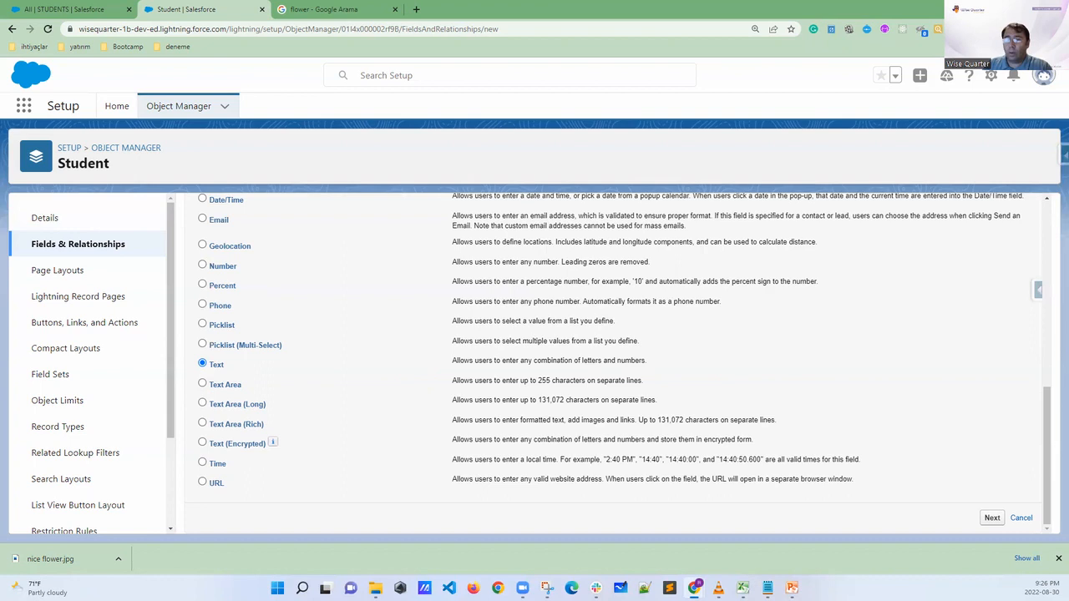
{"action": "mouse_move", "coordinate": [1014, 493]}
{"action": "left_mouse_down"}
{"action": "mouse_move", "coordinate": [993, 547]}
{"action": "mouse_move", "coordinate": [1017, 491]}
{"action": "left_mouse_up"}
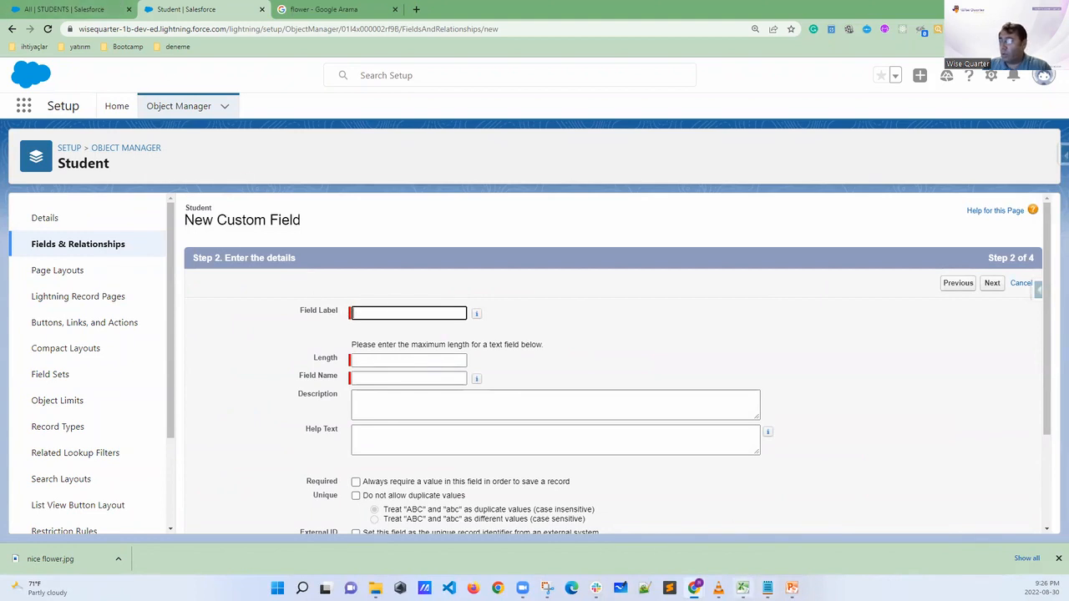
Switch to the School app workbook in Excel and point out the Label Name, field Name and Data Type headings in column A
{"action": "left_click", "coordinate": [742, 587]}
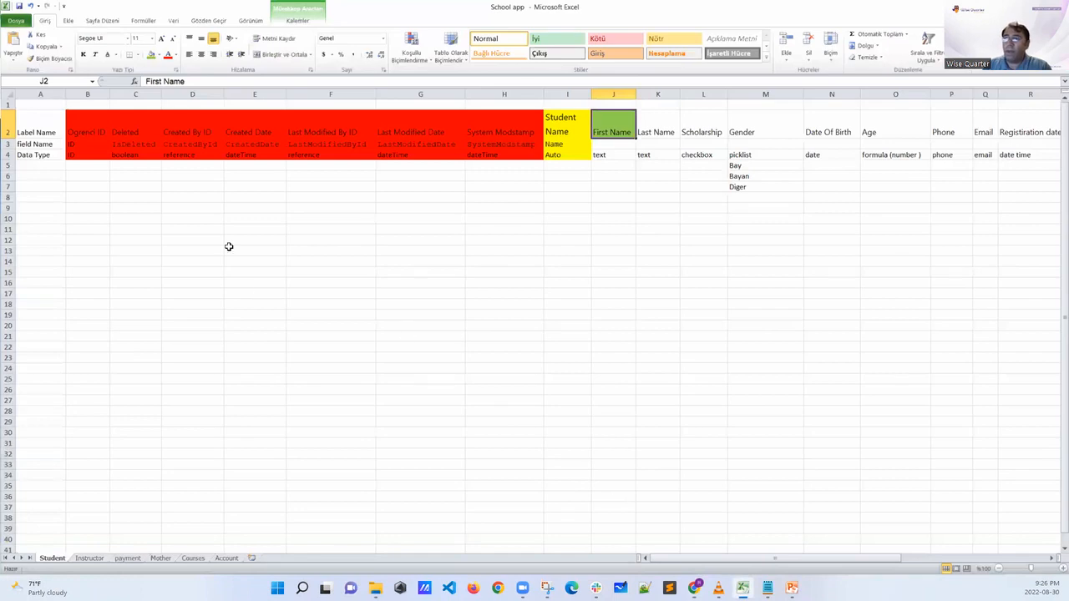
{"action": "scroll", "coordinate": [222, 294], "scroll_direction": "up", "scroll_amount": 4, "text": "ctrl"}
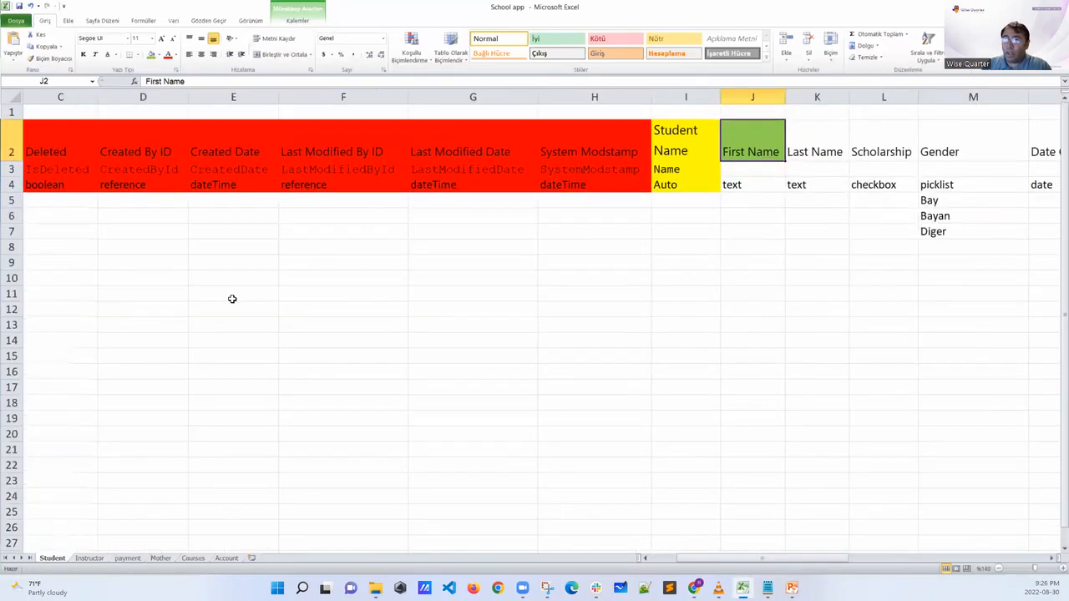
{"action": "left_click_drag", "start_coordinate": [190, 292], "coordinate": [616, 309]}
{"action": "left_click", "coordinate": [200, 218]}
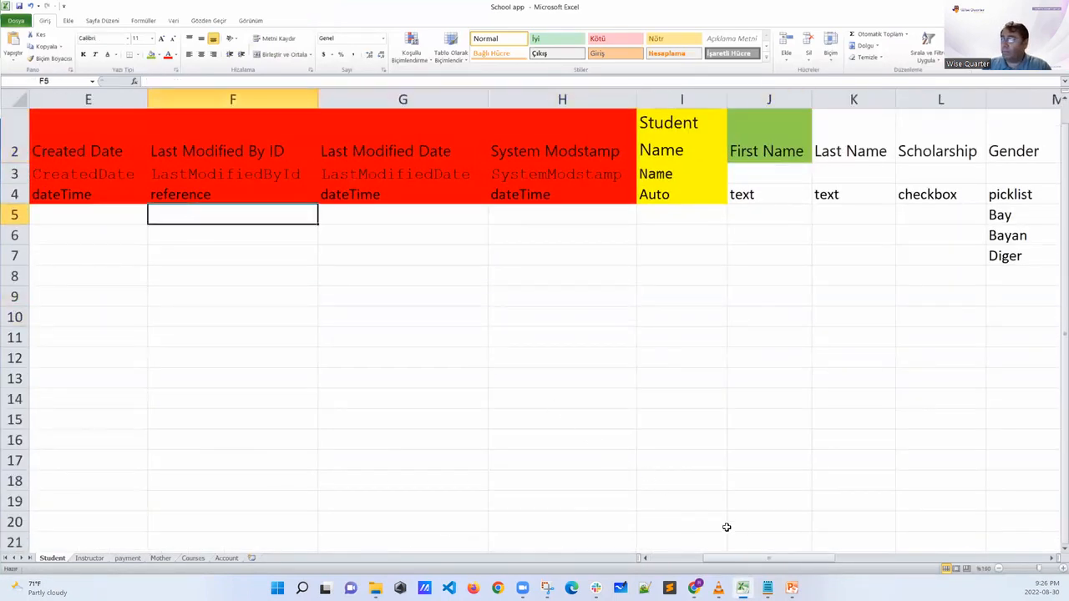
{"action": "left_click_drag", "start_coordinate": [762, 565], "coordinate": [739, 565]}
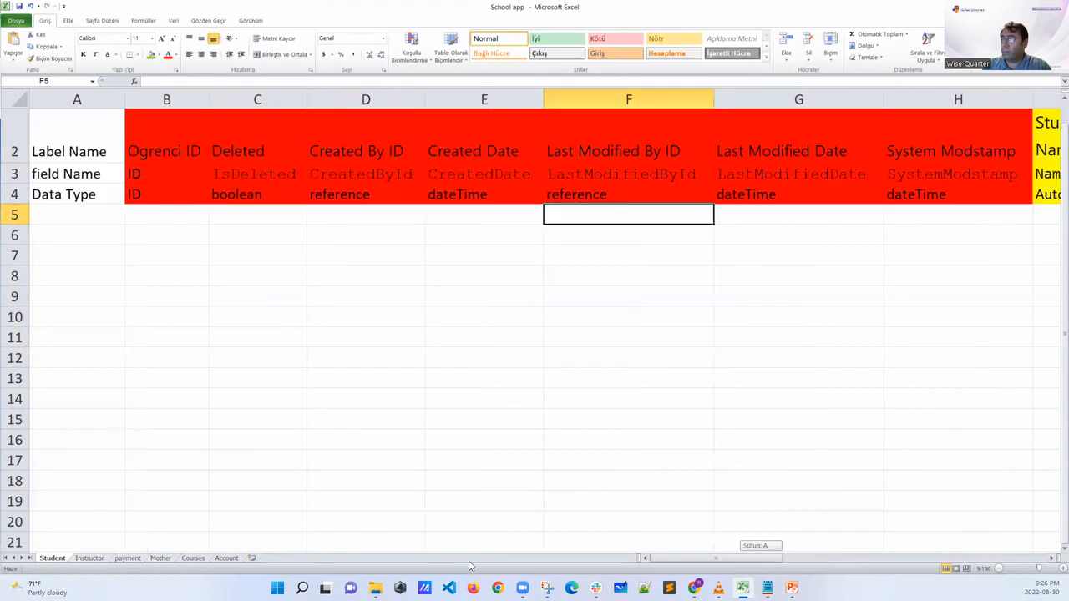
{"action": "left_click", "coordinate": [81, 148]}
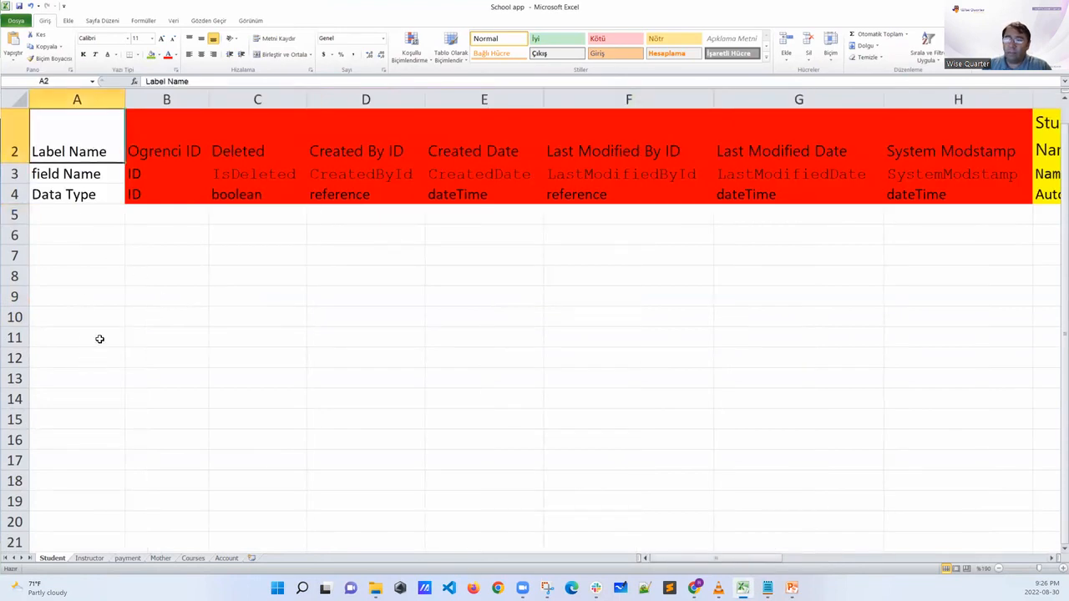
{"action": "left_click", "coordinate": [102, 170]}
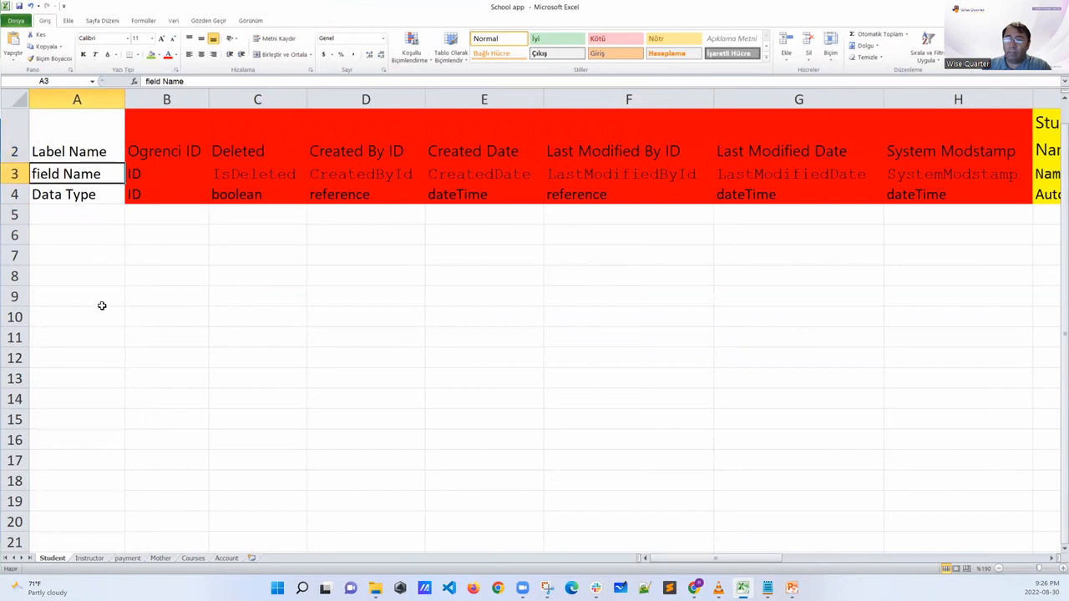
{"action": "left_click", "coordinate": [98, 193]}
Freeze column A of the Student sheet, using cell B2 as the freeze point
{"action": "left_click", "coordinate": [152, 138]}
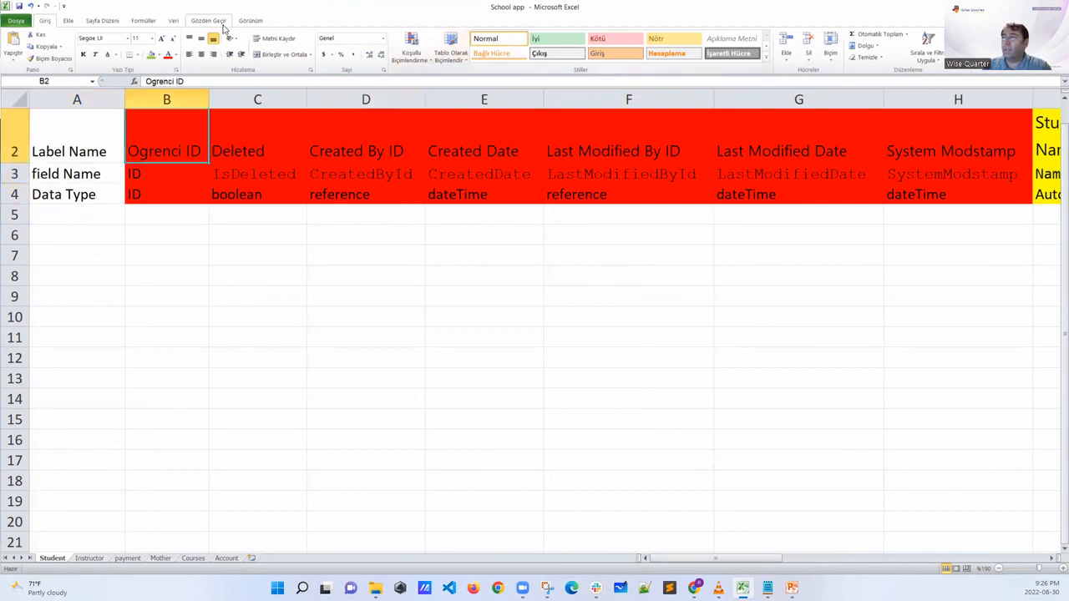
{"action": "left_click", "coordinate": [173, 22]}
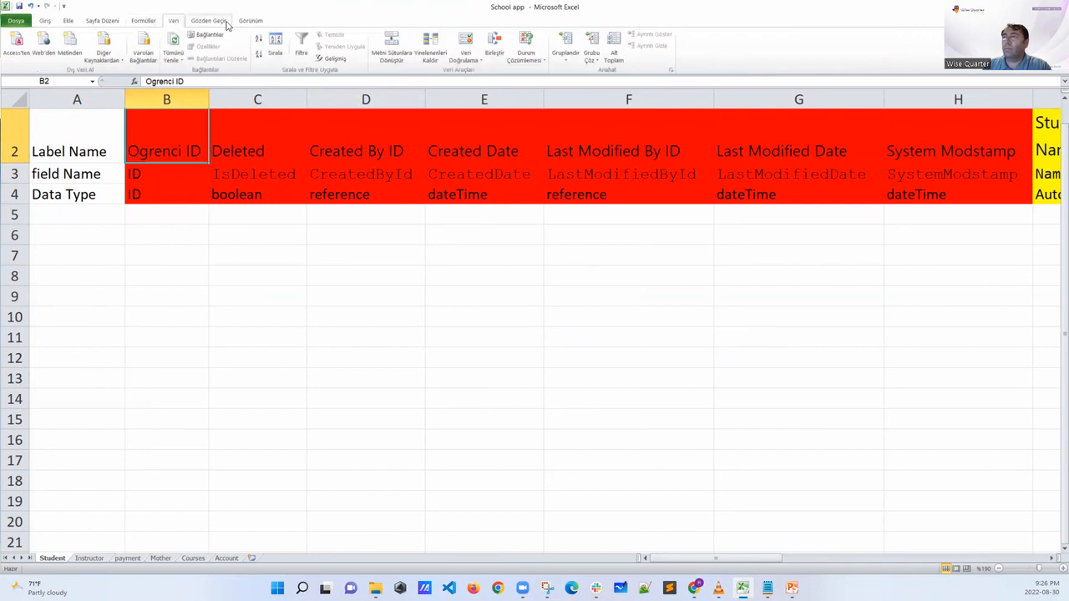
{"action": "scroll", "coordinate": [451, 44], "scroll_direction": "up", "scroll_amount": 4}
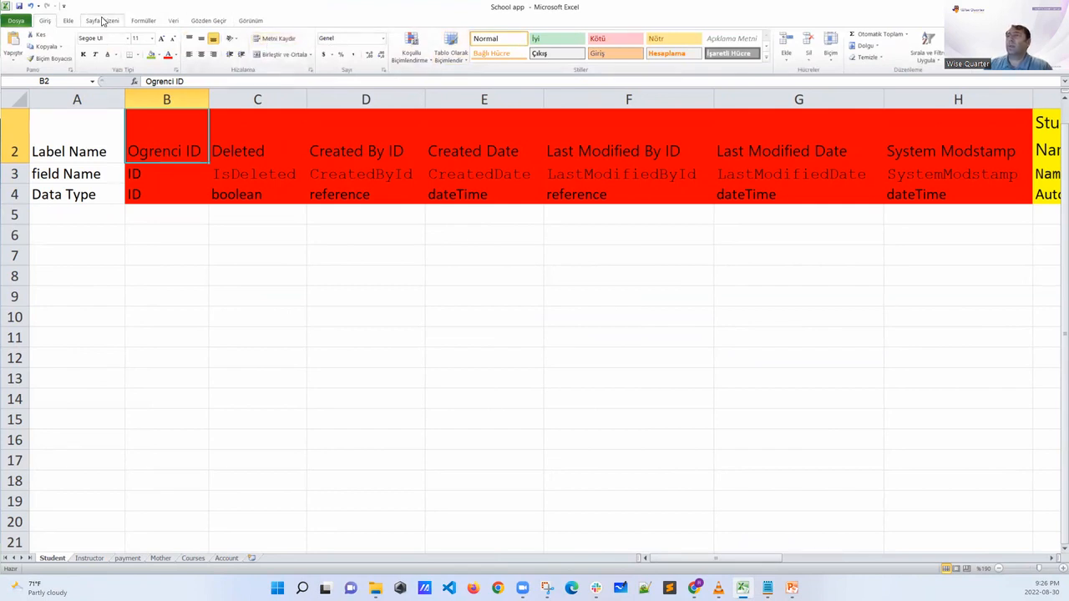
{"action": "left_click", "coordinate": [251, 20]}
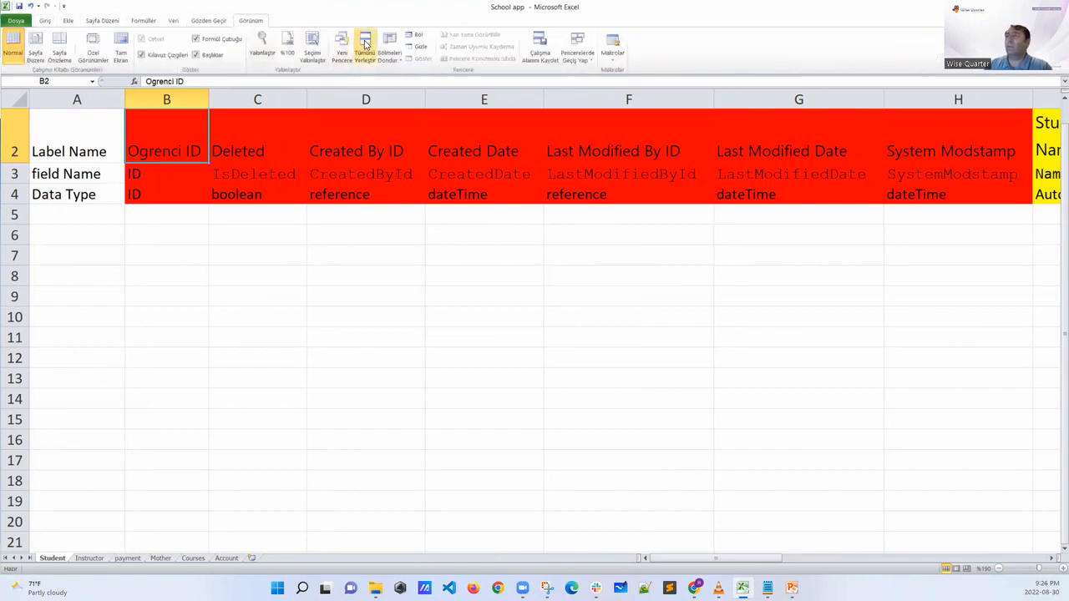
{"action": "left_click", "coordinate": [389, 49]}
{"action": "left_click", "coordinate": [414, 80]}
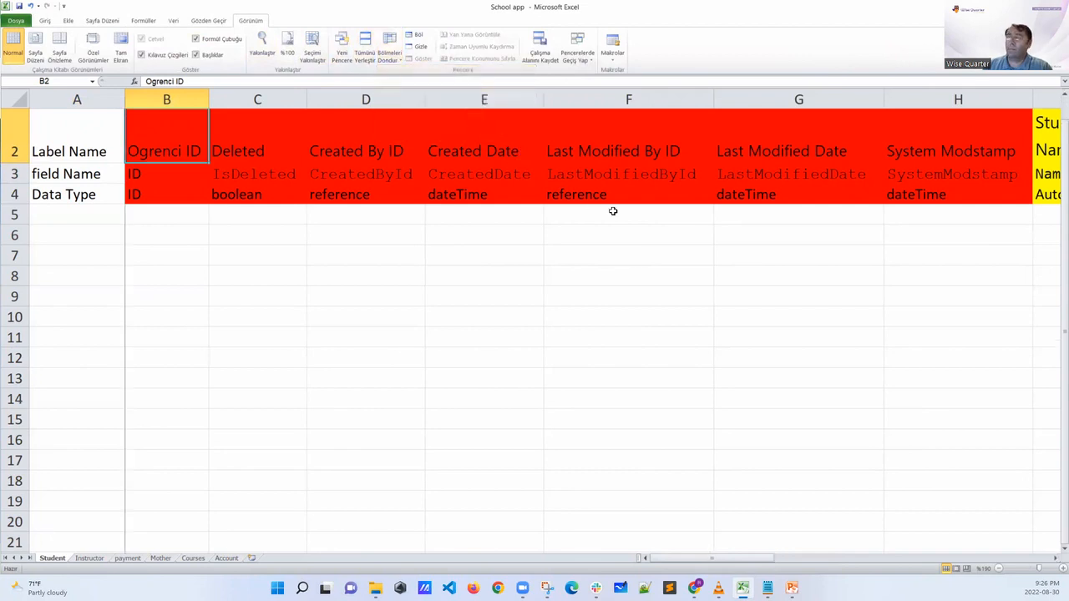
Browse the Student sheet's columns beside the frozen headings, ending at the Student Name column
{"action": "key", "text": "Right"}
{"action": "key", "text": "Right"}
{"action": "key", "text": "Right"}
{"action": "key", "text": "Right"}
{"action": "key", "text": "Right"}
{"action": "key", "text": "Right"}
{"action": "key", "text": "Right"}
{"action": "key", "text": "Right"}
{"action": "key", "text": "Right"}
{"action": "key", "text": "Right"}
{"action": "key", "text": "Right"}
{"action": "key", "text": "Right"}
{"action": "key", "text": "Right"}
{"action": "key", "text": "Right"}
{"action": "key", "text": "Right"}
{"action": "key", "text": "Right"}
{"action": "key", "text": "Right"}
{"action": "key", "text": "Right"}
{"action": "key", "text": "Left"}
{"action": "key", "text": "Left"}
{"action": "key", "text": "Left"}
{"action": "key", "text": "Left"}
{"action": "key", "text": "Left"}
{"action": "key", "text": "Left"}
{"action": "key", "text": "Left"}
{"action": "key", "text": "Left"}
{"action": "key", "text": "Left"}
{"action": "key", "text": "Left"}
{"action": "key", "text": "Left"}
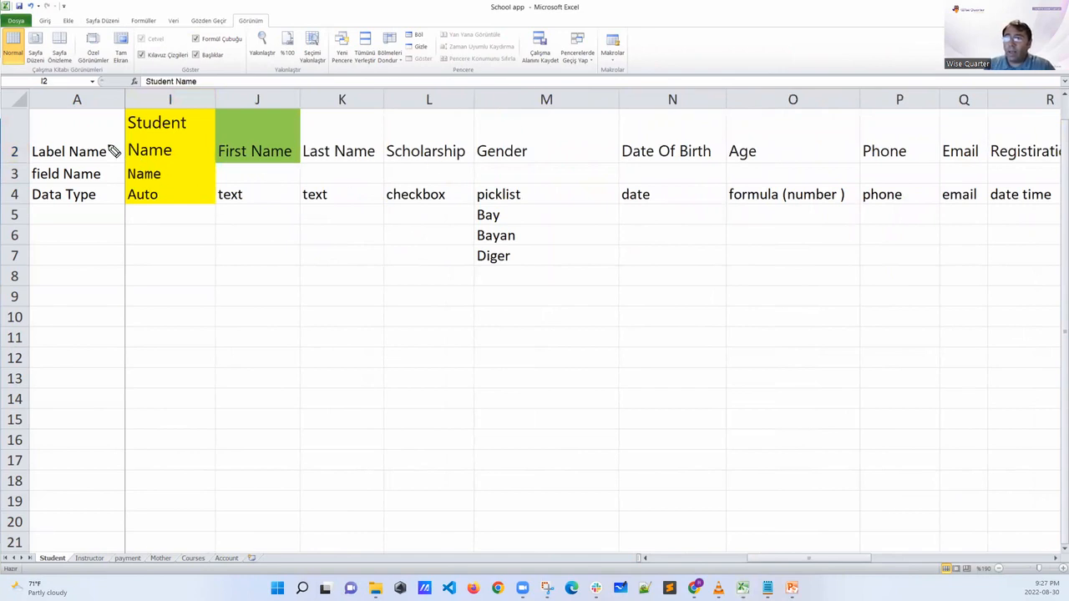
Mark the label, field name and data type entries for Student Name and First Name, then clear the marks
{"action": "mouse_move", "coordinate": [72, 140]}
{"action": "left_mouse_down"}
{"action": "mouse_move", "coordinate": [35, 137]}
{"action": "mouse_move", "coordinate": [72, 167]}
{"action": "mouse_move", "coordinate": [68, 142]}
{"action": "mouse_move", "coordinate": [195, 117]}
{"action": "mouse_move", "coordinate": [162, 162]}
{"action": "mouse_move", "coordinate": [123, 131]}
{"action": "left_mouse_up"}
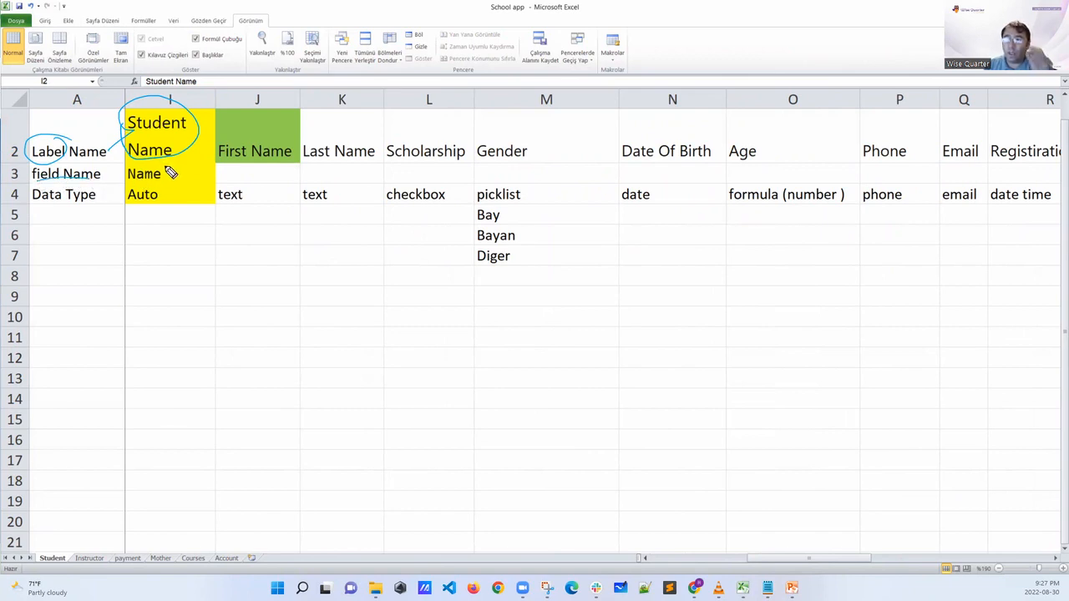
{"action": "mouse_move", "coordinate": [130, 173]}
{"action": "left_mouse_down"}
{"action": "mouse_move", "coordinate": [143, 185]}
{"action": "mouse_move", "coordinate": [166, 171]}
{"action": "left_mouse_up"}
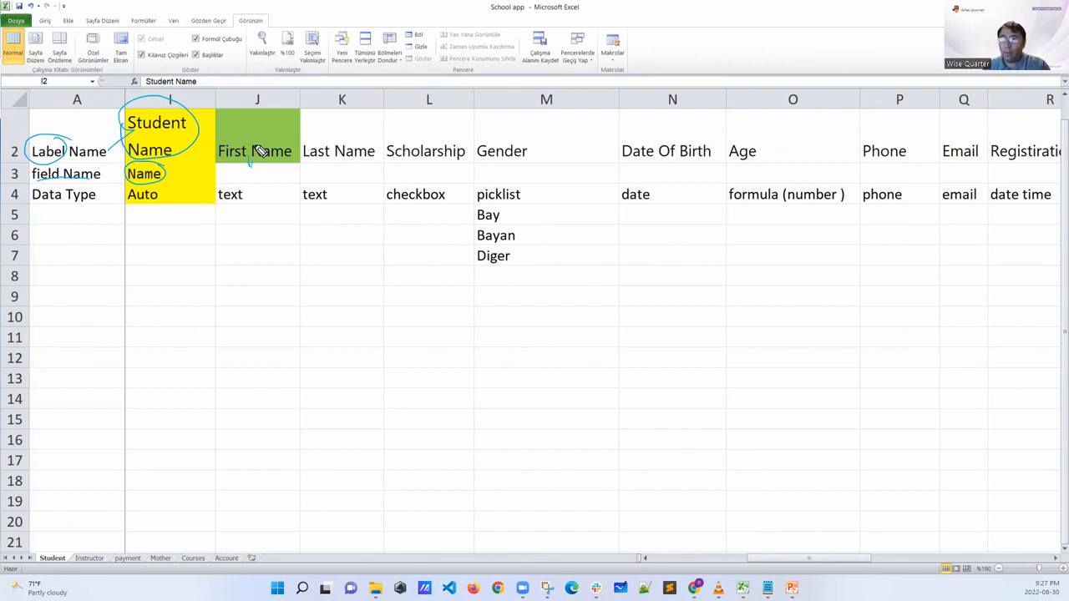
{"action": "left_click_drag", "start_coordinate": [104, 195], "coordinate": [115, 193]}
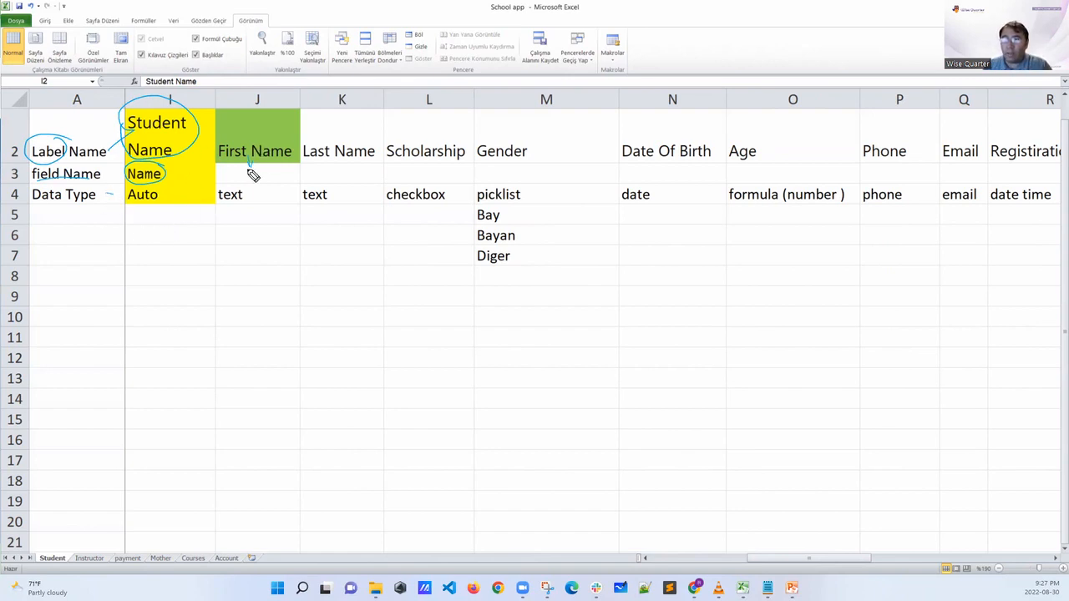
{"action": "mouse_move", "coordinate": [241, 181]}
{"action": "left_mouse_down"}
{"action": "mouse_move", "coordinate": [219, 185]}
{"action": "mouse_move", "coordinate": [231, 210]}
{"action": "mouse_move", "coordinate": [240, 187]}
{"action": "mouse_move", "coordinate": [263, 223]}
{"action": "mouse_move", "coordinate": [266, 214]}
{"action": "left_mouse_up"}
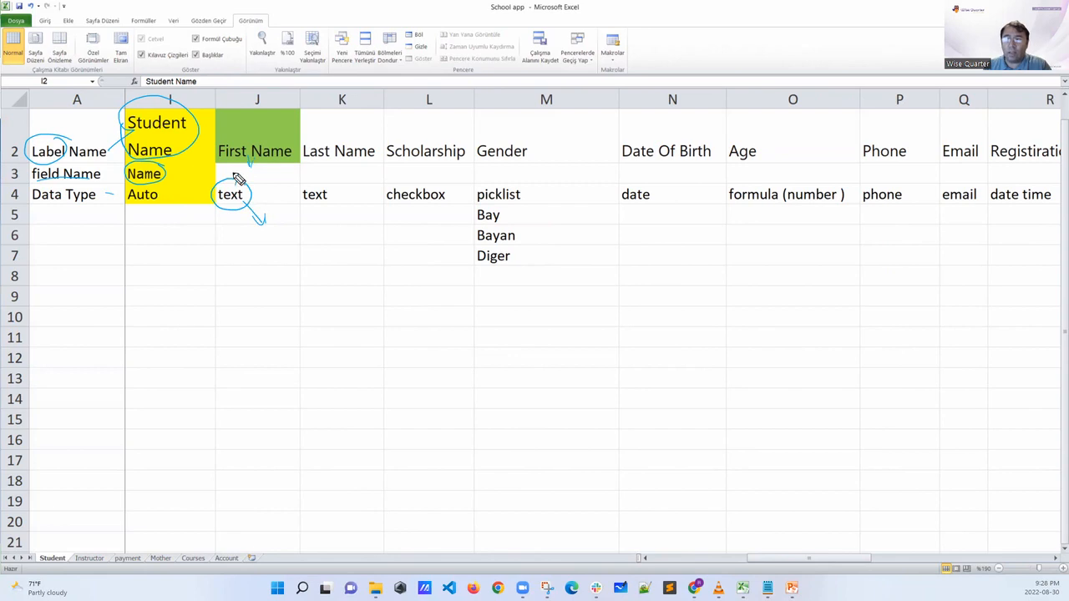
{"action": "left_click_drag", "start_coordinate": [224, 162], "coordinate": [278, 163]}
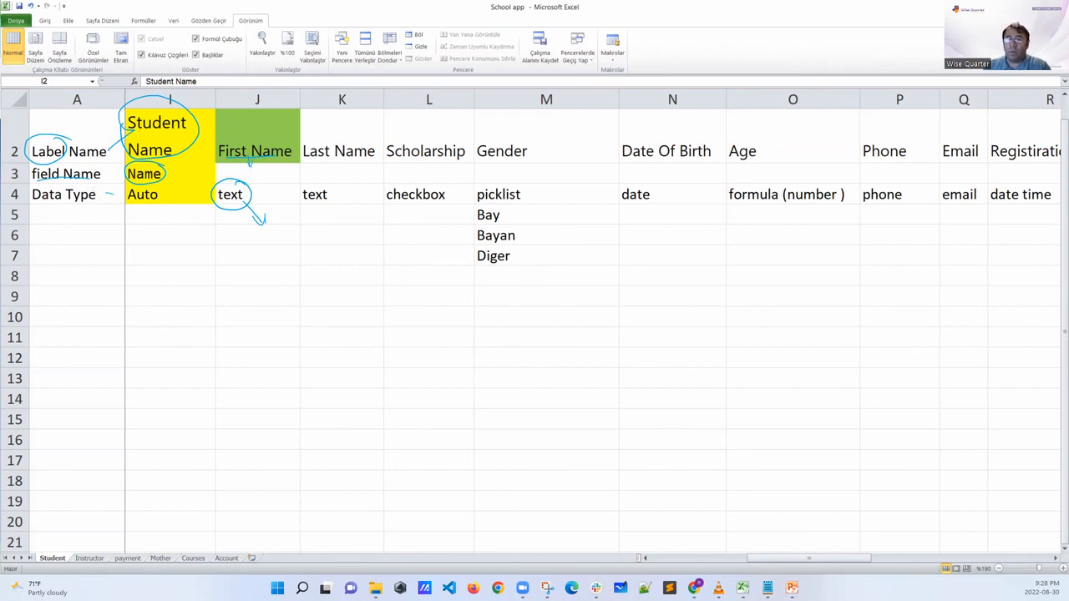
{"action": "key", "text": "Escape"}
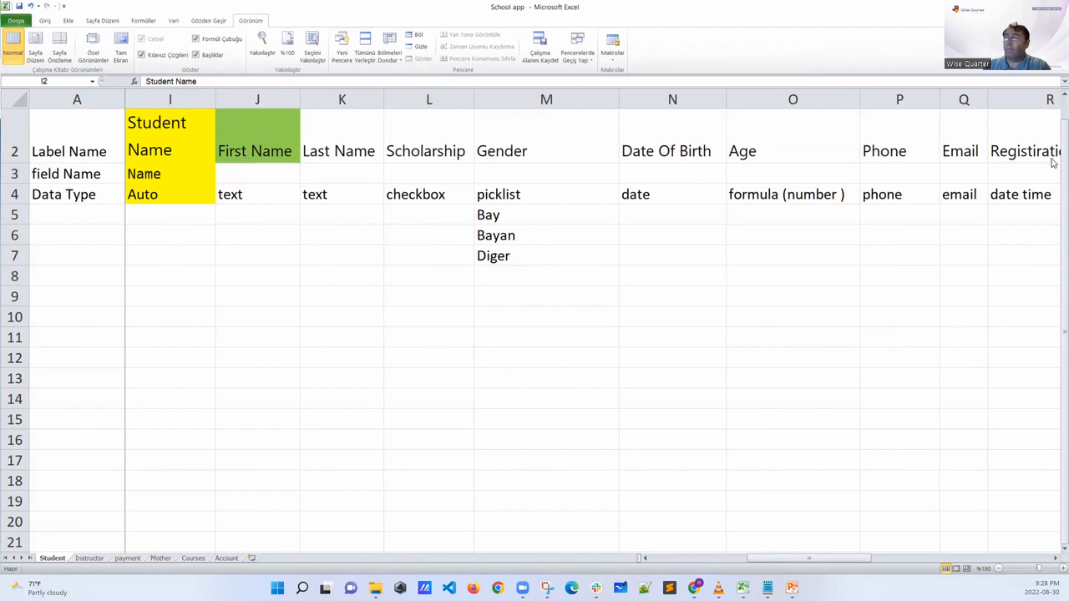
Return to the Salesforce new custom field page in Chrome and set the Field Label to First Name
{"action": "key", "text": "alt+Tab"}
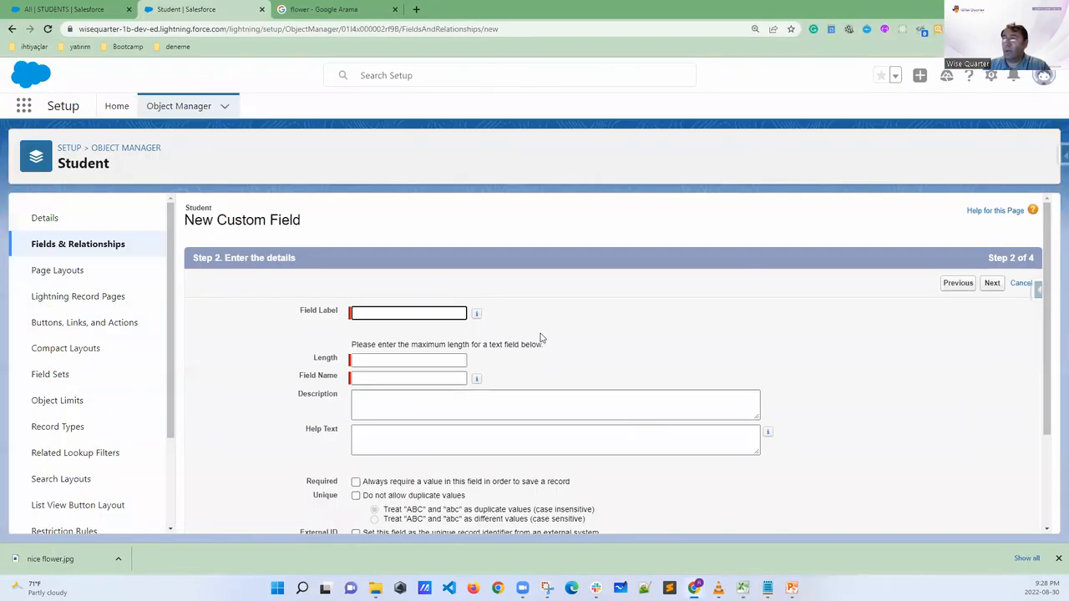
{"action": "left_click", "coordinate": [424, 321]}
{"action": "type", "text": "First Name"}
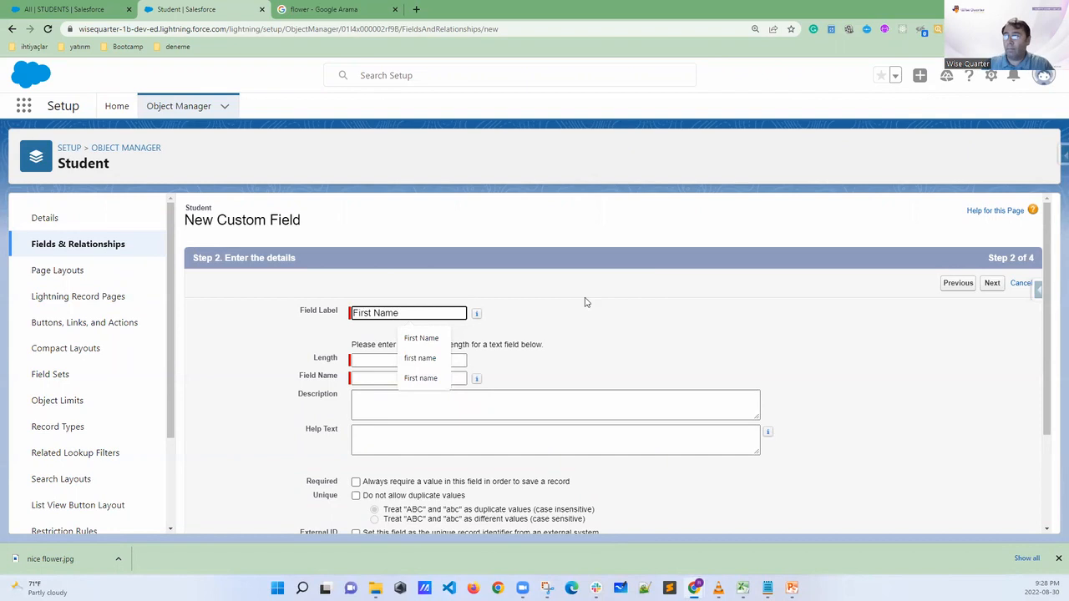
{"action": "left_click", "coordinate": [623, 331]}
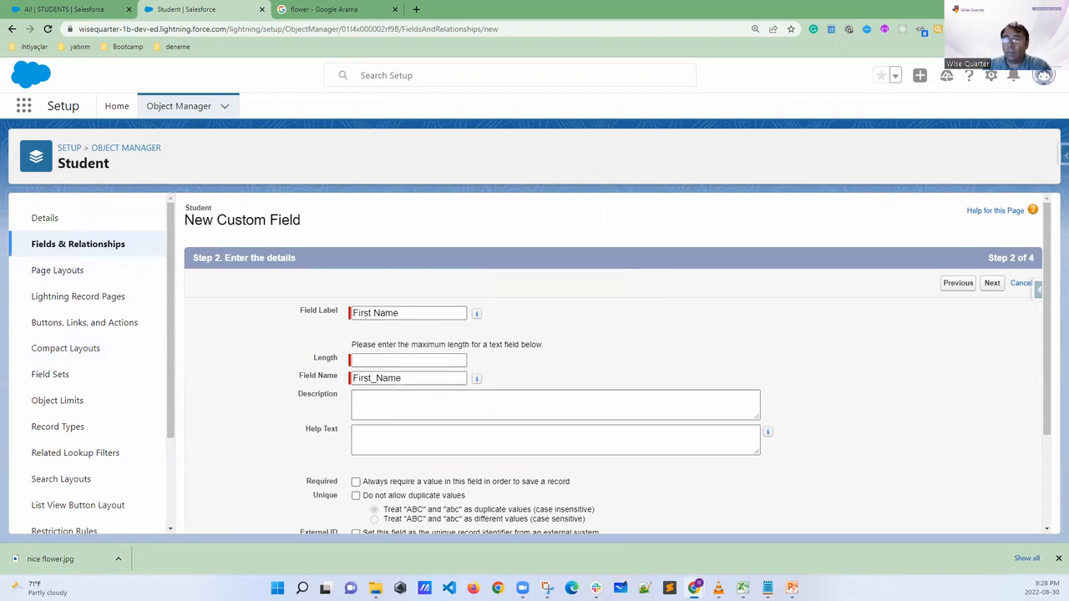
Circle the First_Name field name, mark the label's space and the name's underscore, and clear the marks
{"action": "mouse_move", "coordinate": [409, 373]}
{"action": "left_mouse_down"}
{"action": "mouse_move", "coordinate": [370, 362]}
{"action": "mouse_move", "coordinate": [344, 374]}
{"action": "mouse_move", "coordinate": [424, 364]}
{"action": "left_mouse_up"}
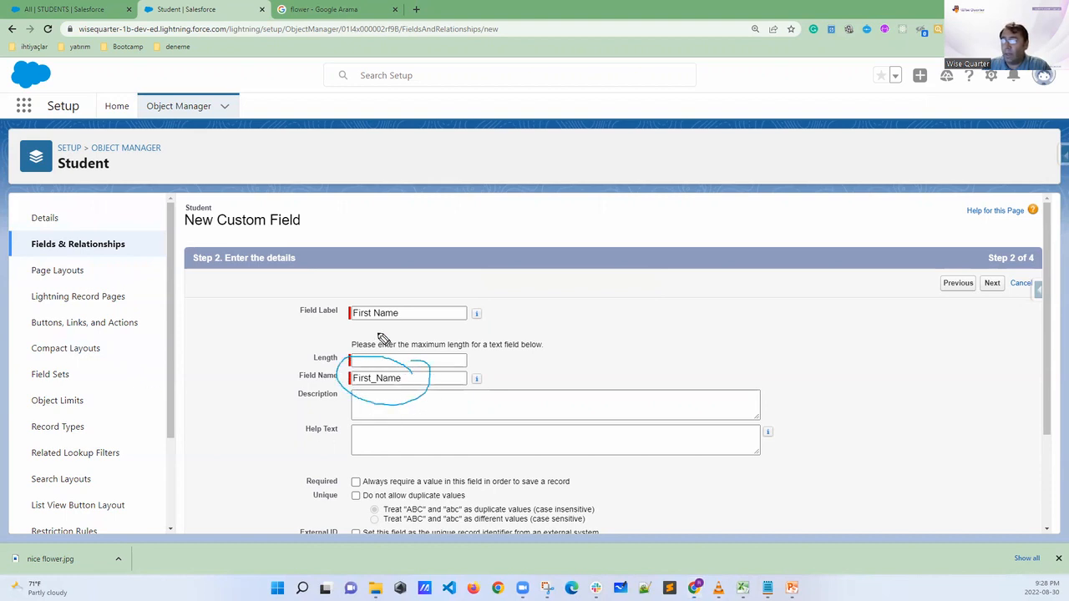
{"action": "left_click_drag", "start_coordinate": [368, 319], "coordinate": [373, 327]}
{"action": "left_click_drag", "start_coordinate": [374, 383], "coordinate": [374, 391]}
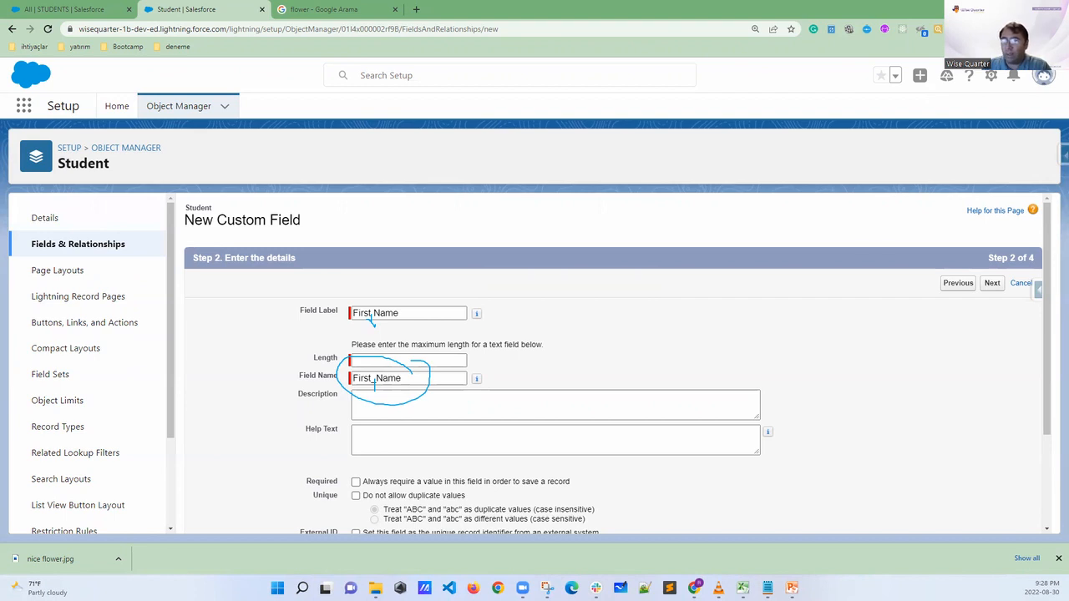
{"action": "key", "text": "Escape"}
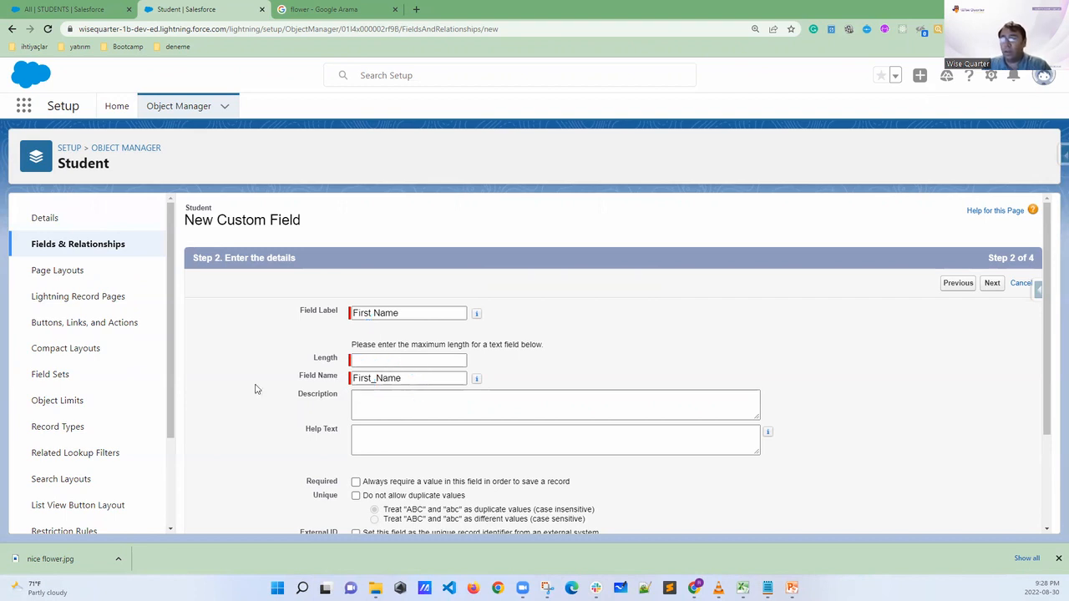
Try field lengths of 30, 255 and finally 256, and attempt to continue with 256
{"action": "left_click", "coordinate": [359, 361]}
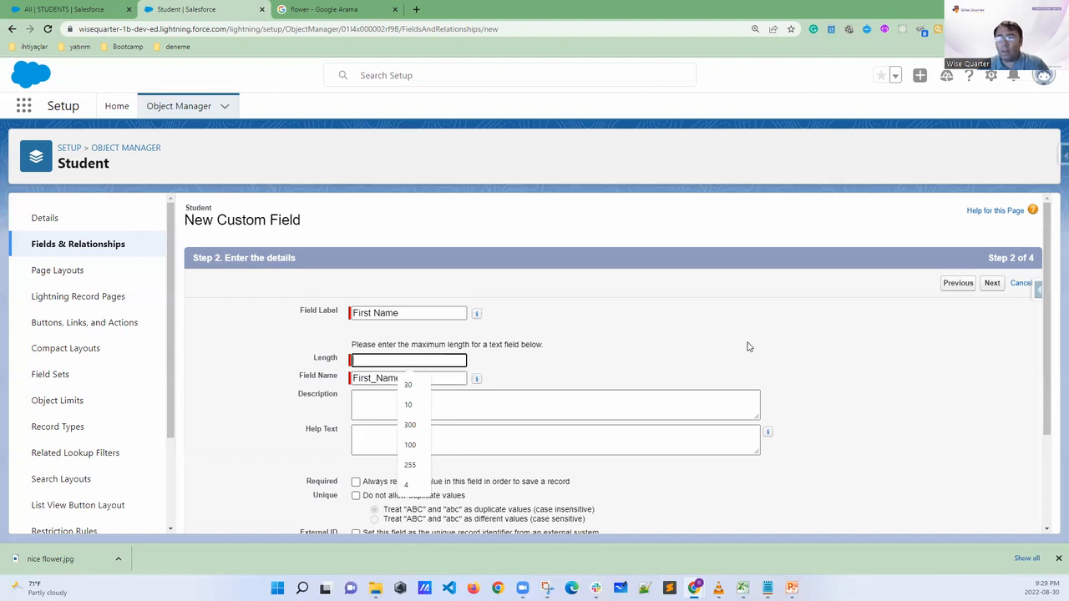
{"action": "type", "text": "30"}
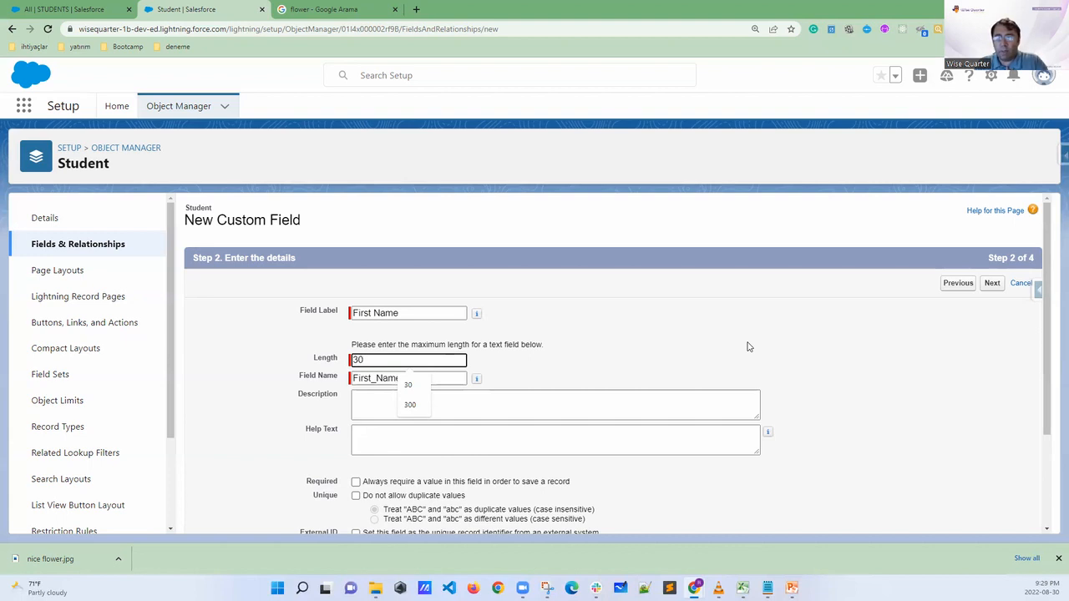
{"action": "key", "text": "BackSpace"}
{"action": "key", "text": "BackSpace"}
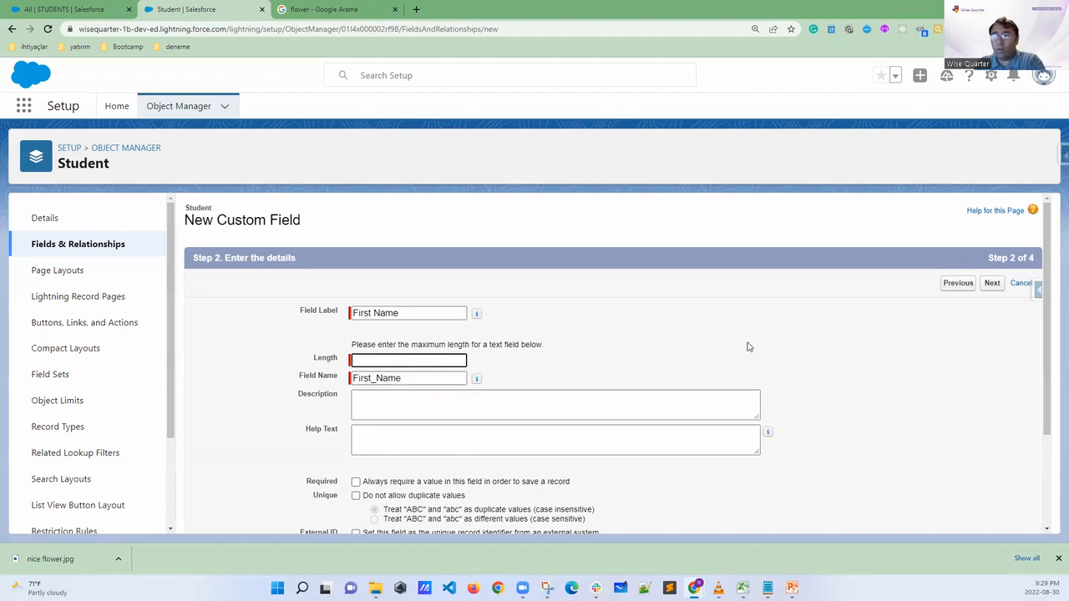
{"action": "type", "text": "255"}
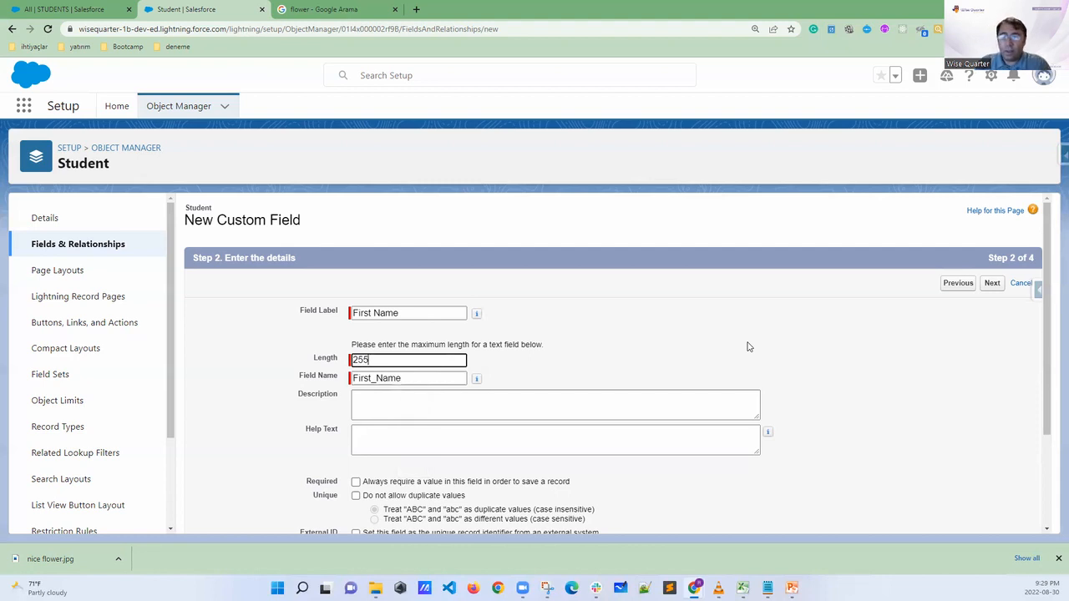
{"action": "key", "text": "BackSpace"}
{"action": "type", "text": "6"}
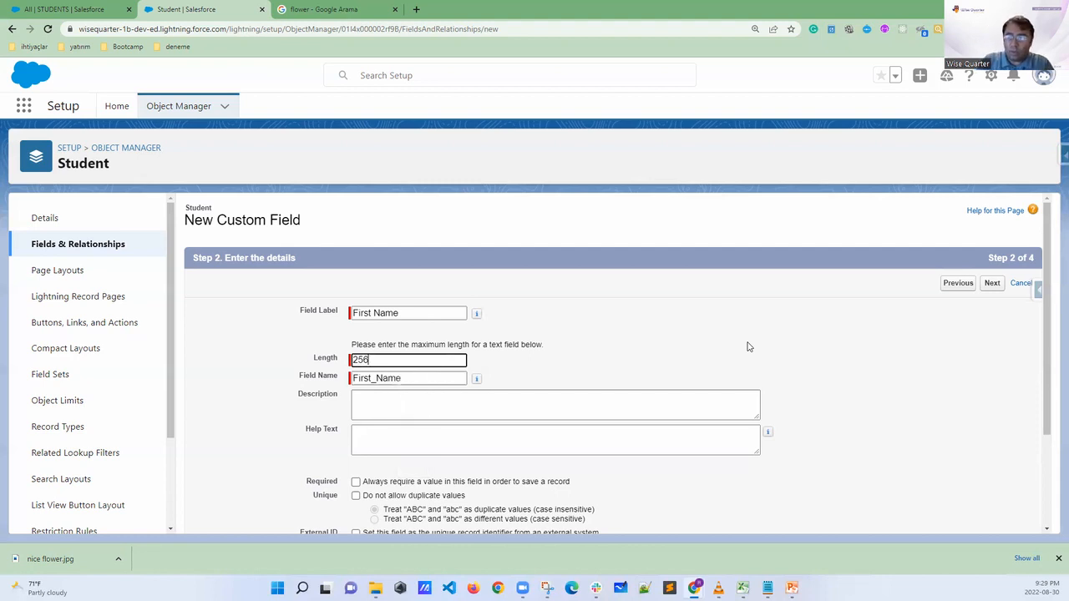
{"action": "scroll", "coordinate": [535, 351], "scroll_direction": "down", "scroll_amount": 3}
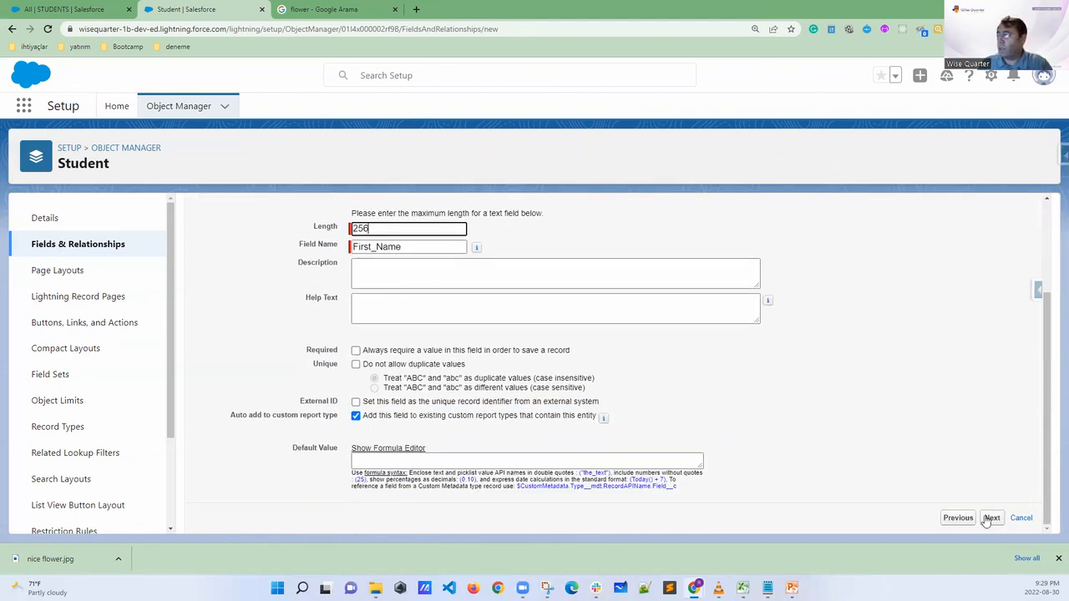
{"action": "left_click", "coordinate": [992, 518]}
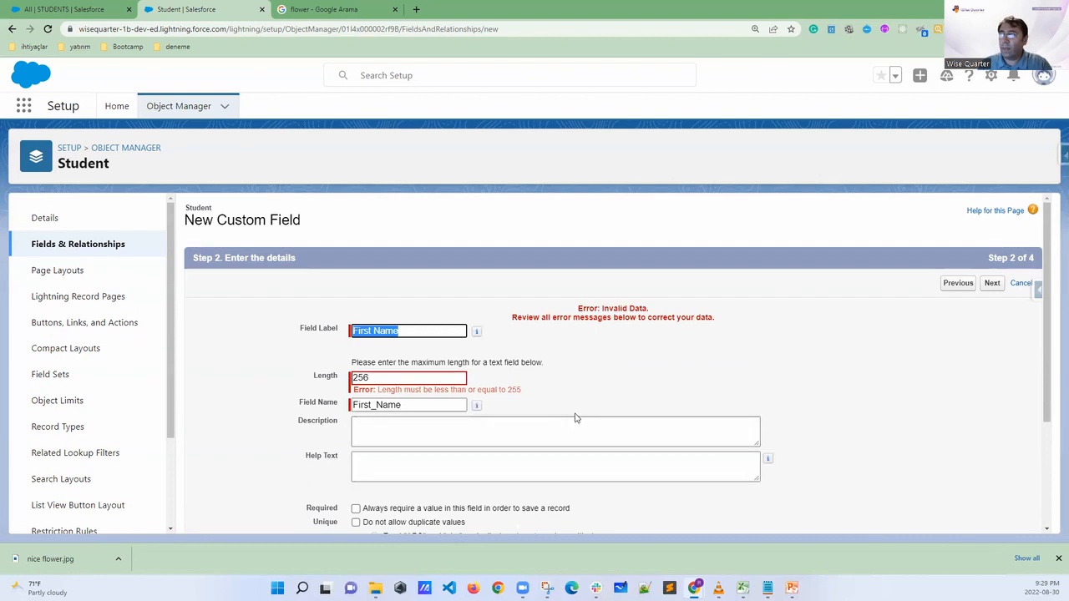
Highlight the general error notice and the message under the Length field, then clear the selection
{"action": "left_click_drag", "start_coordinate": [721, 322], "coordinate": [503, 323]}
{"action": "left_click_drag", "start_coordinate": [354, 380], "coordinate": [533, 393]}
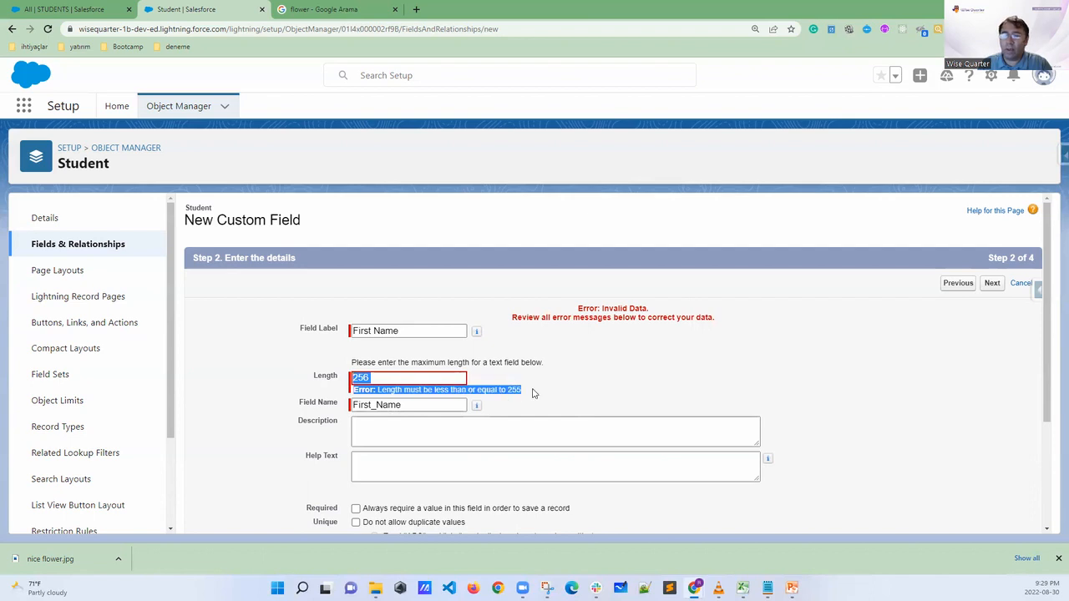
{"action": "left_click", "coordinate": [568, 393]}
Set the First Name field's length to 40
{"action": "left_click_drag", "start_coordinate": [392, 379], "coordinate": [340, 391]}
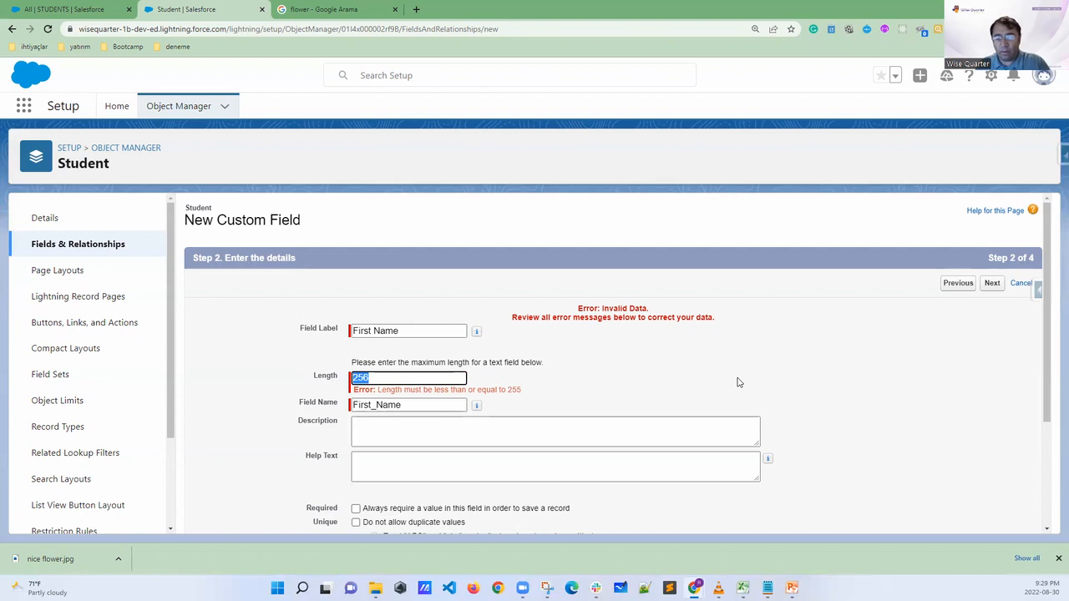
{"action": "type", "text": "40"}
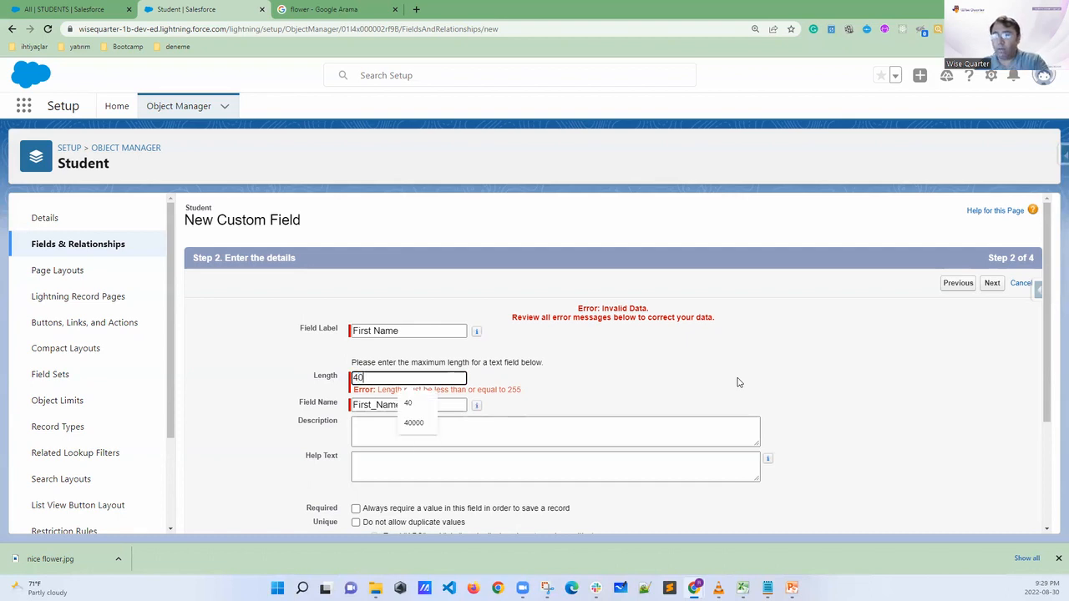
{"action": "left_click", "coordinate": [630, 376]}
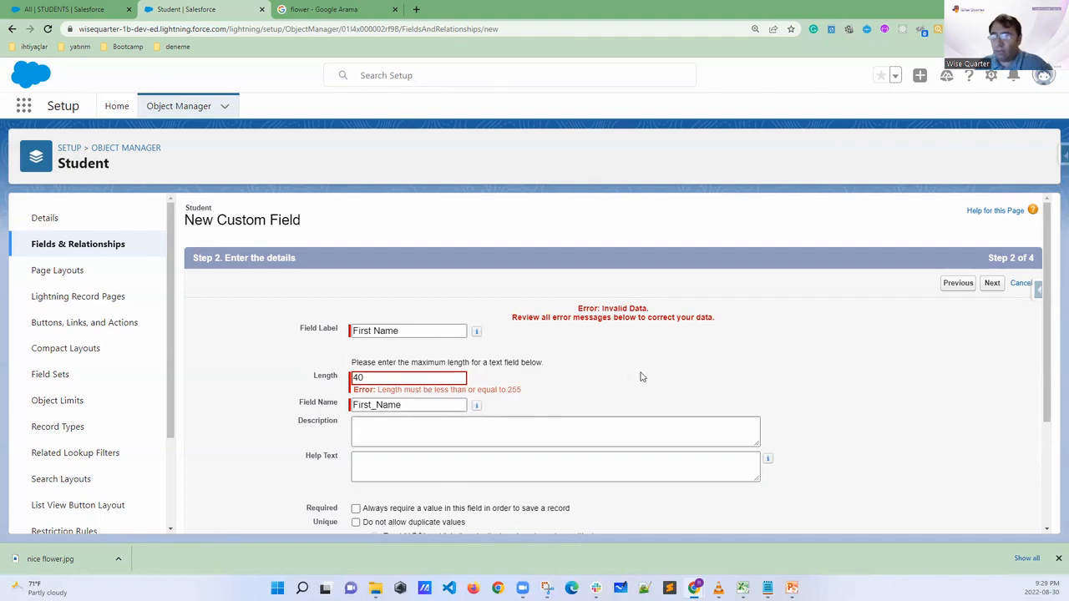
Mark the Description and Help Text boxes and the Required option of the First Name field, and clear the marks
{"action": "scroll", "coordinate": [643, 345], "scroll_direction": "down", "scroll_amount": 3}
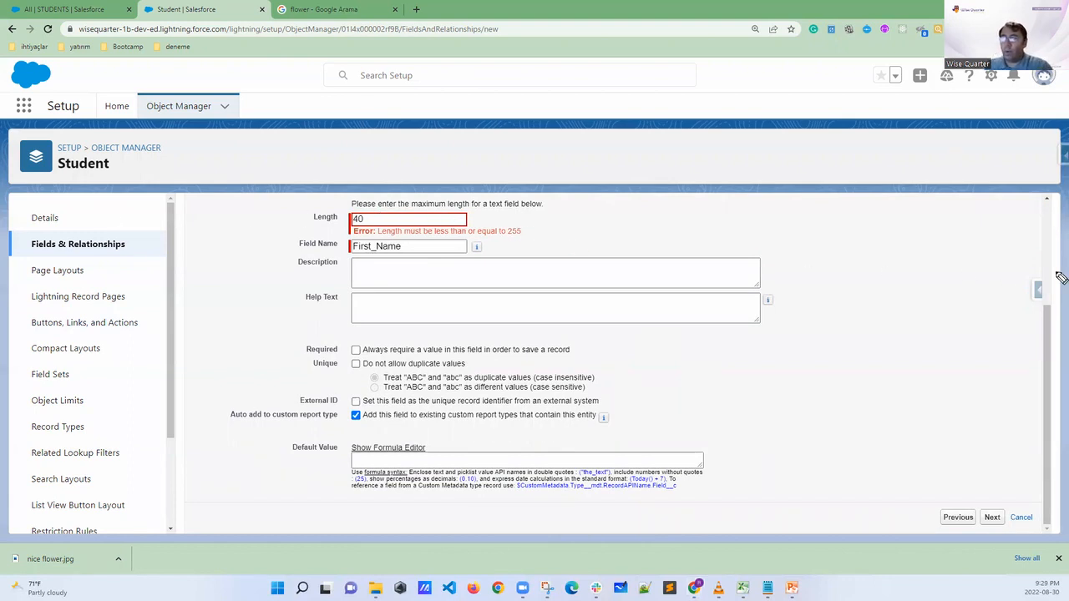
{"action": "left_click_drag", "start_coordinate": [367, 264], "coordinate": [371, 318]}
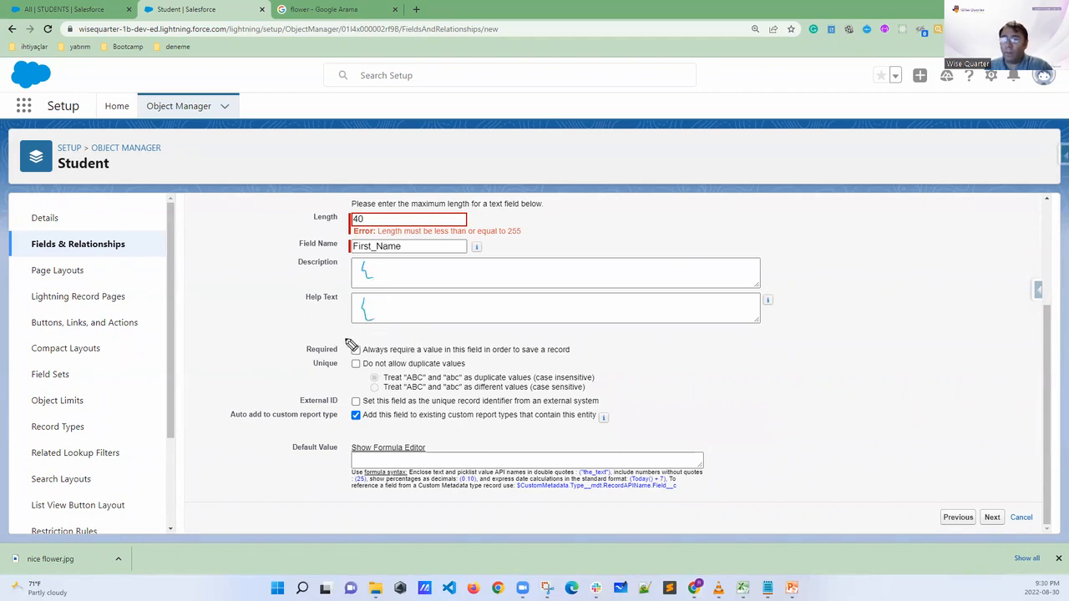
{"action": "left_click_drag", "start_coordinate": [299, 351], "coordinate": [281, 341]}
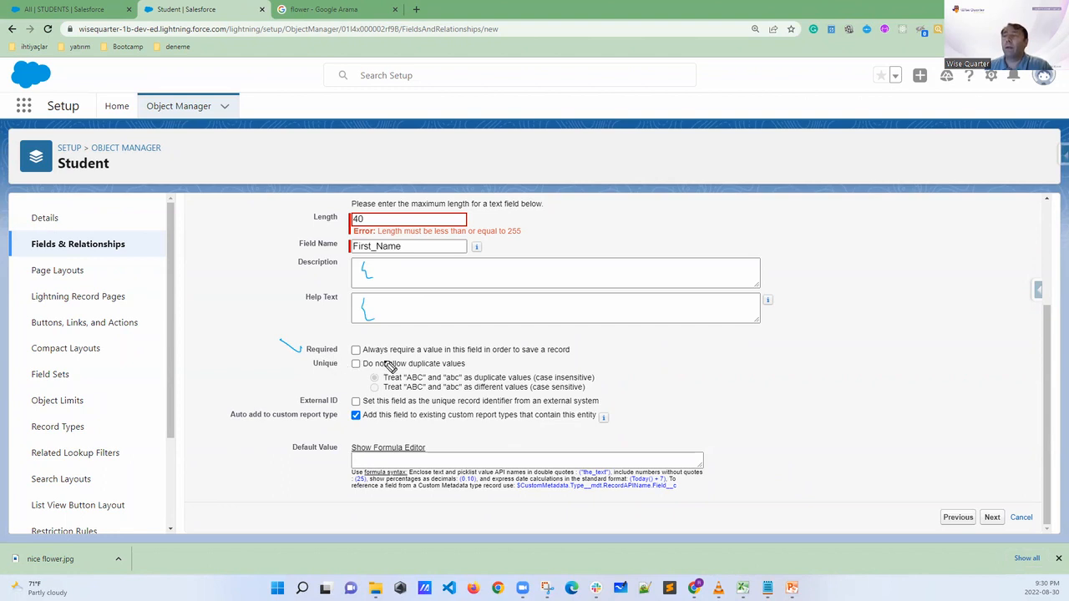
{"action": "left_click", "coordinate": [356, 350]}
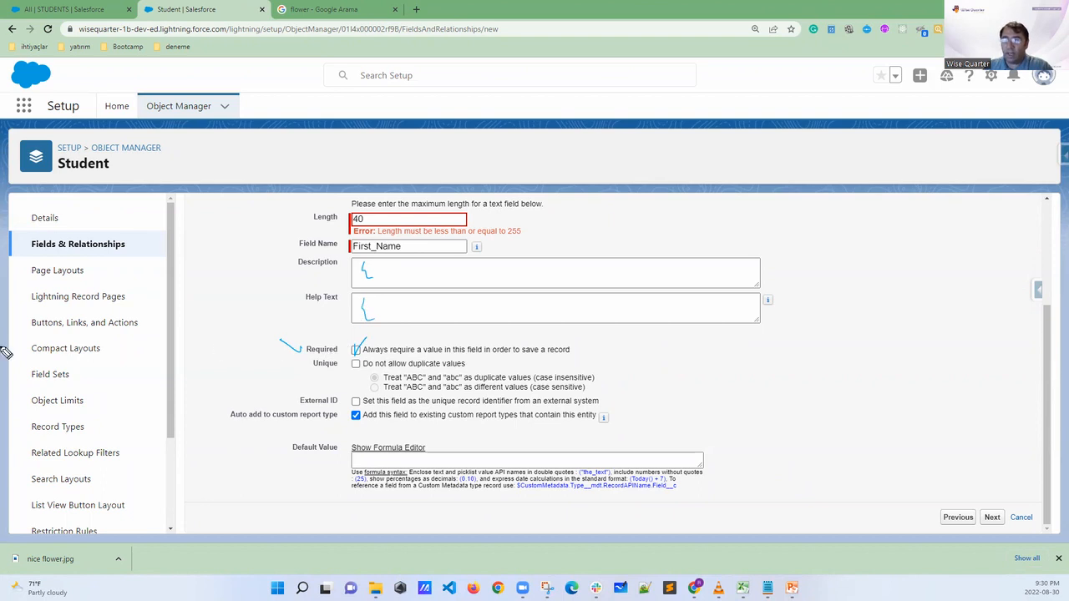
{"action": "key", "text": "Escape"}
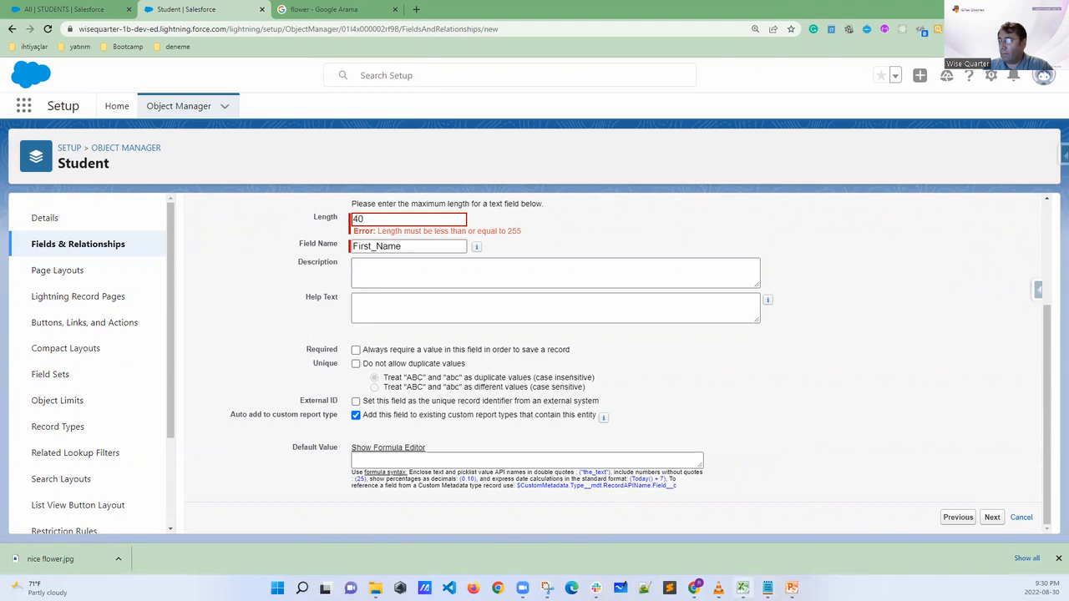
Switch to the School app workbook in Excel and hide columns L through AE on the Student sheet
{"action": "left_click", "coordinate": [694, 514]}
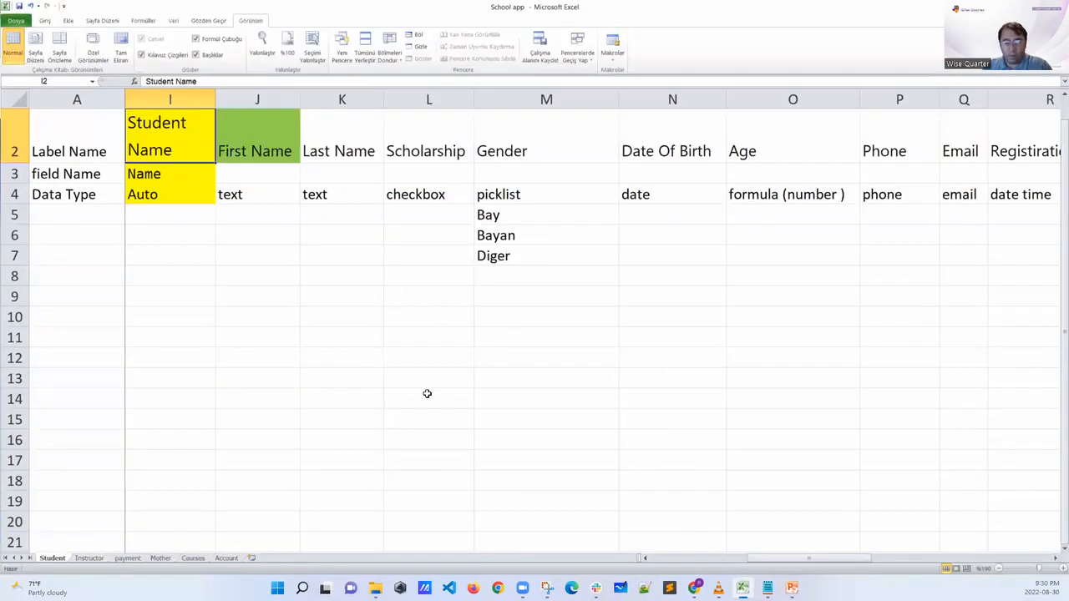
{"action": "scroll", "coordinate": [445, 393], "scroll_direction": "down", "scroll_amount": 6}
{"action": "left_click_drag", "start_coordinate": [107, 157], "coordinate": [42, 122]}
{"action": "left_click", "coordinate": [593, 284]}
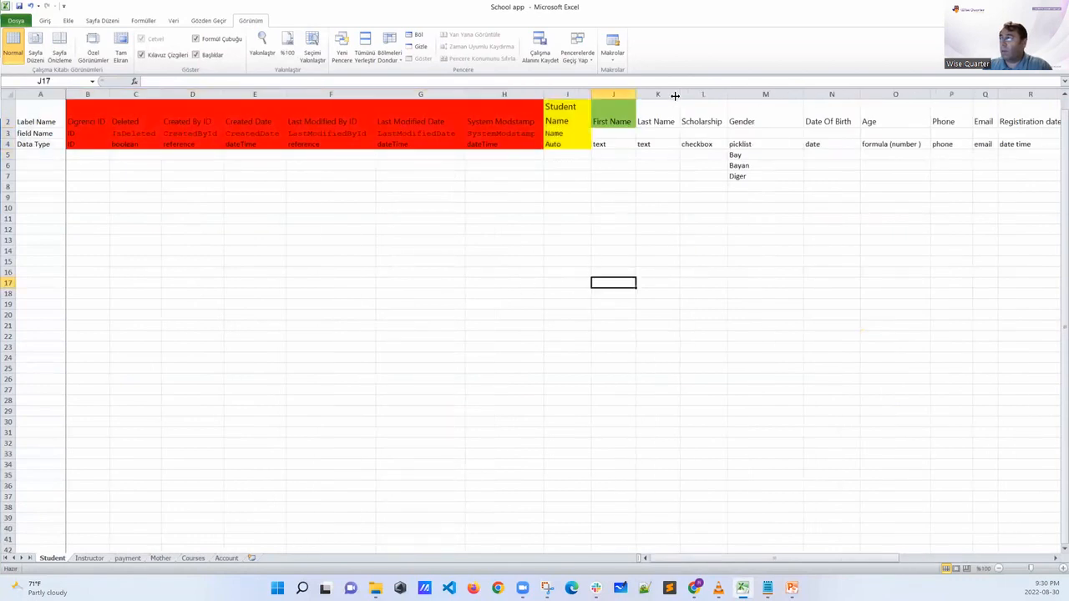
{"action": "left_click_drag", "start_coordinate": [692, 95], "coordinate": [993, 94]}
{"action": "right_click", "coordinate": [899, 102]}
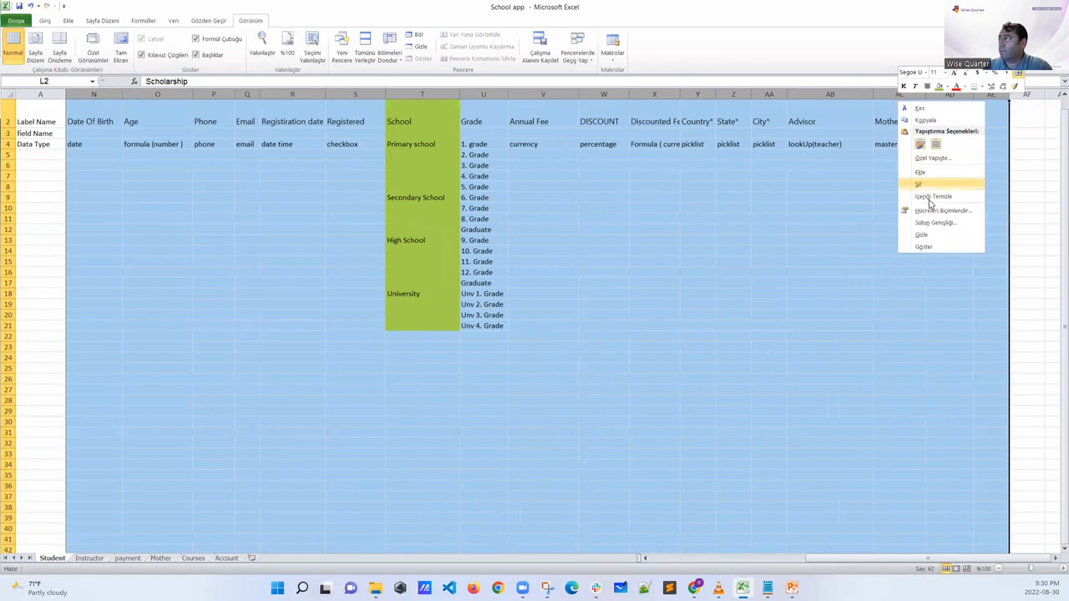
{"action": "right_click", "coordinate": [889, 94]}
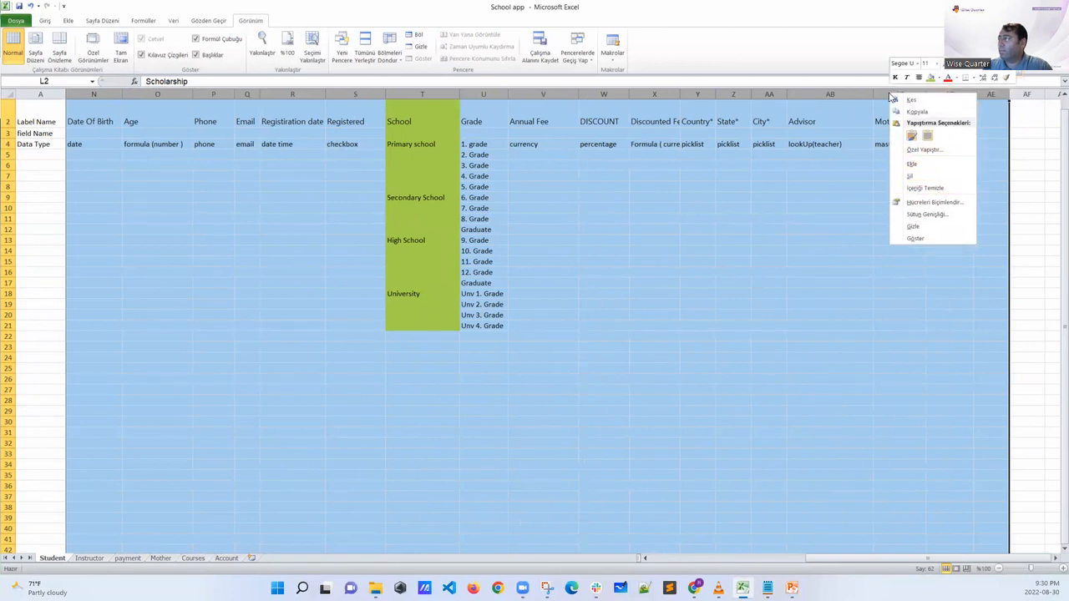
{"action": "left_click", "coordinate": [912, 228]}
{"action": "left_click_drag", "start_coordinate": [190, 175], "coordinate": [41, 115]}
{"action": "key", "text": "alt+Tab"}
{"action": "left_click", "coordinate": [319, 242]}
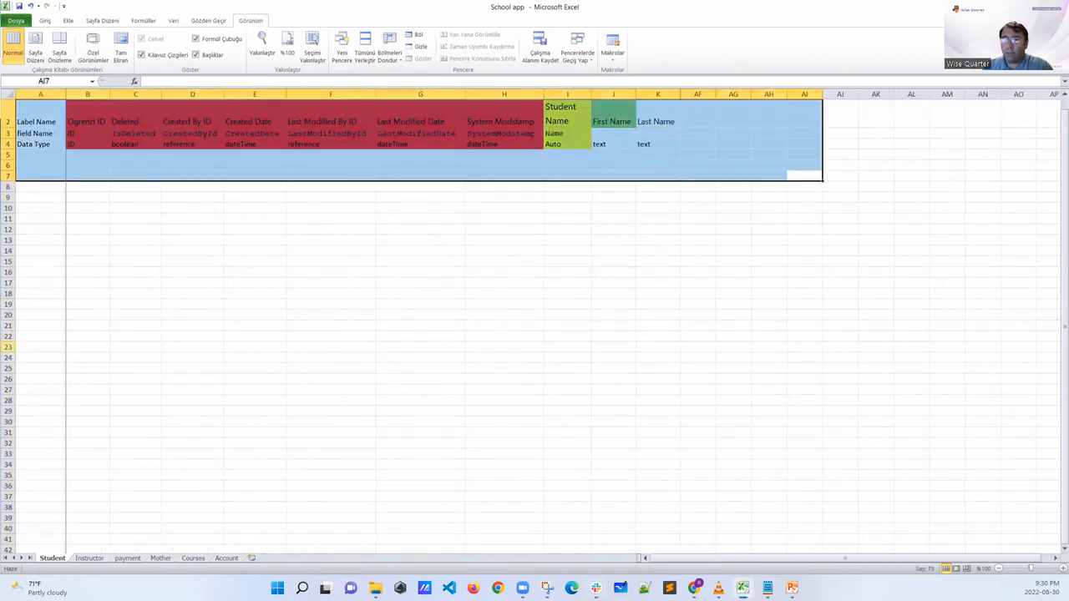
{"action": "left_click", "coordinate": [61, 154]}
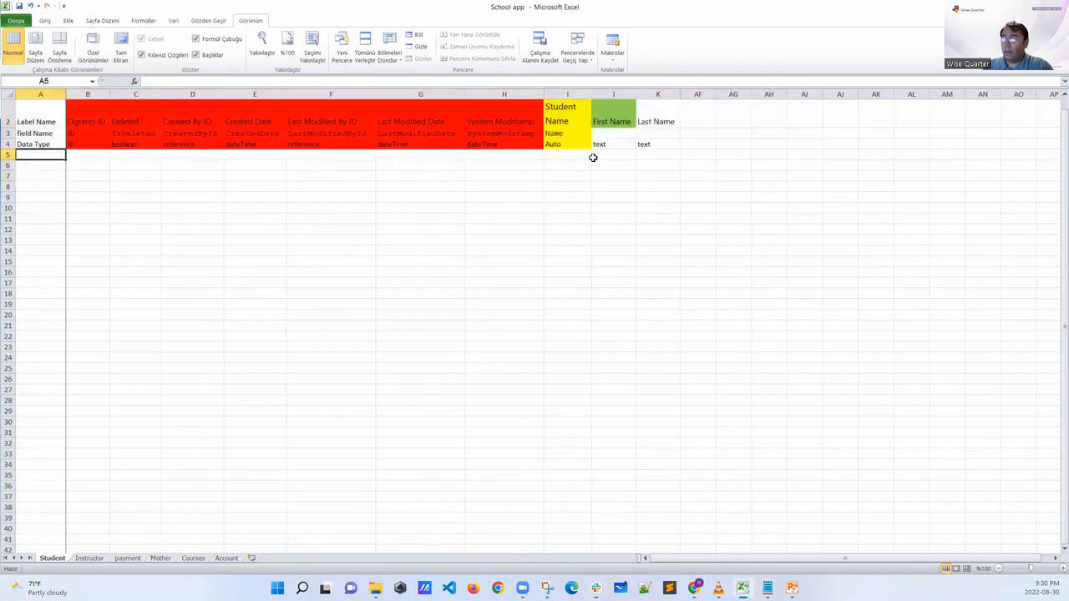
Enter REQUIRED in cell J9, beneath the First Name column
{"action": "left_click", "coordinate": [607, 199]}
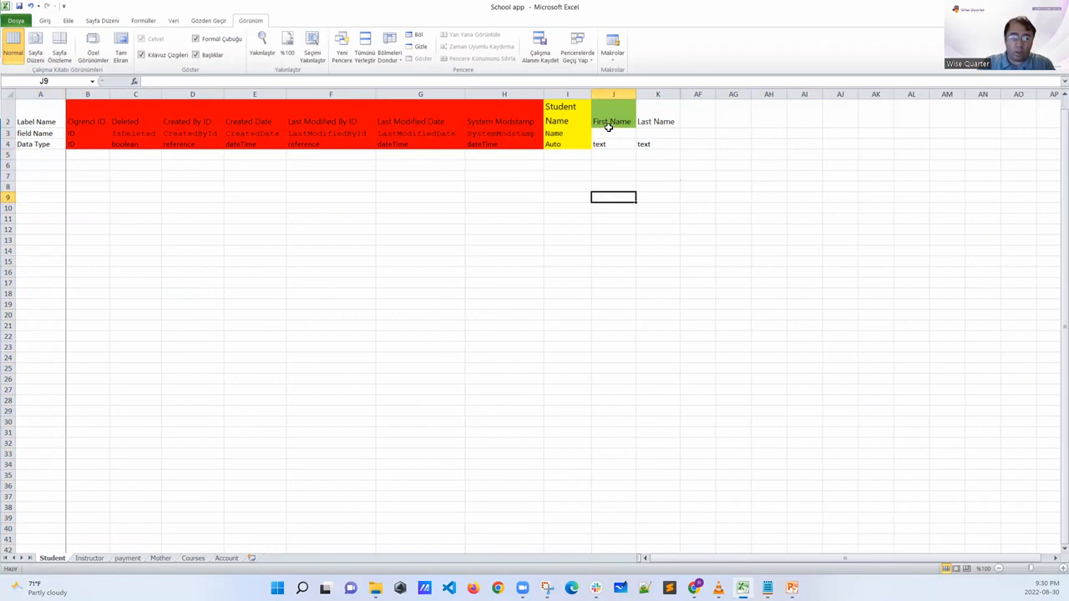
{"action": "type", "text": "REQUIRED"}
{"action": "left_click", "coordinate": [498, 173]}
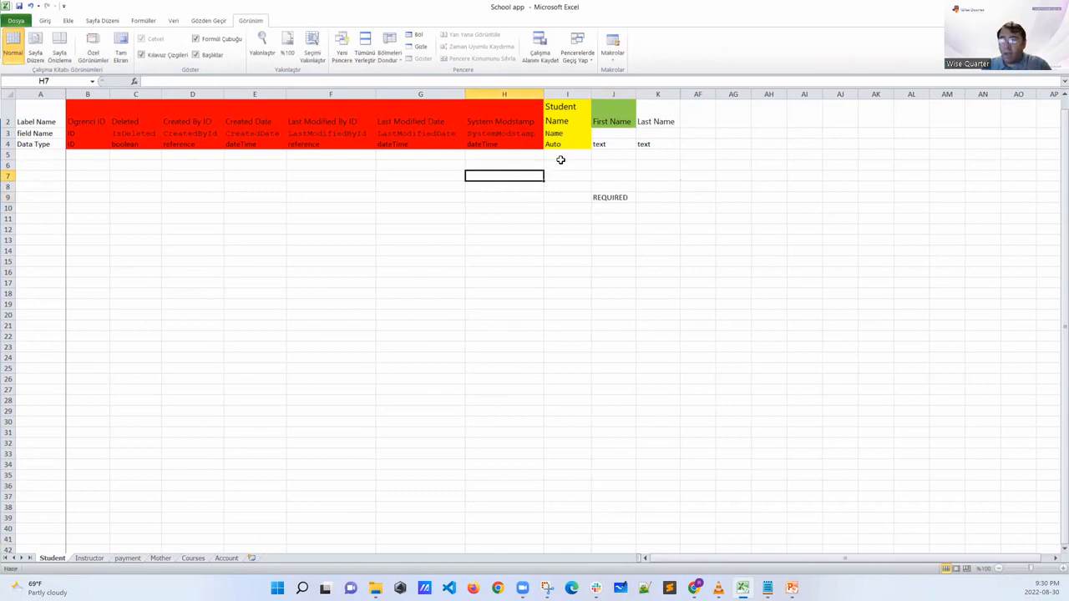
Enter the sample record name STN 0109 in cell I6, beneath Student Name
{"action": "left_click", "coordinate": [561, 163]}
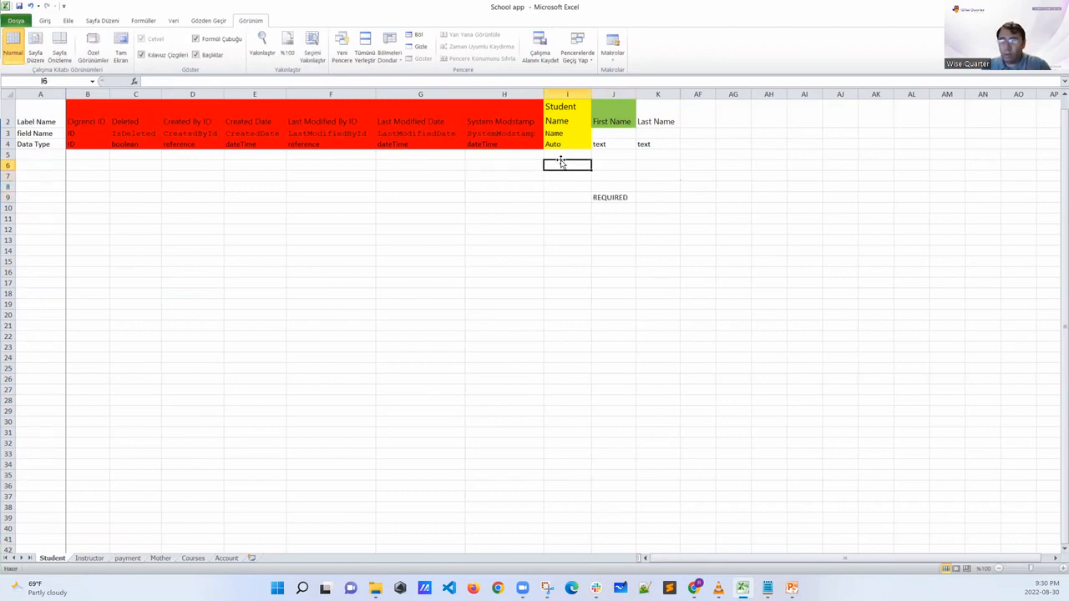
{"action": "type", "text": "S"}
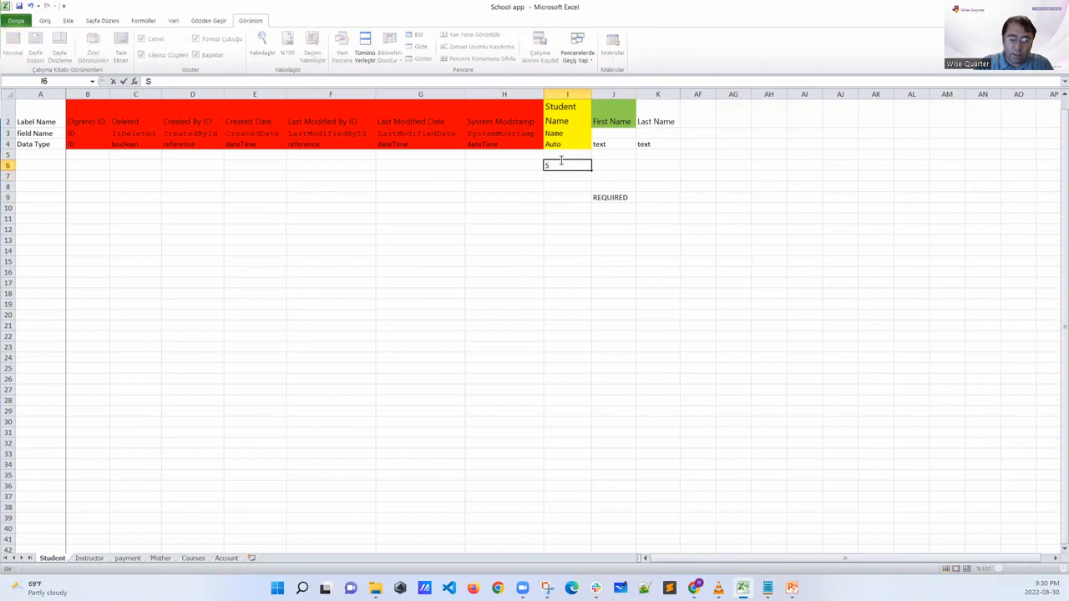
{"action": "type", "text": "TN 0109"}
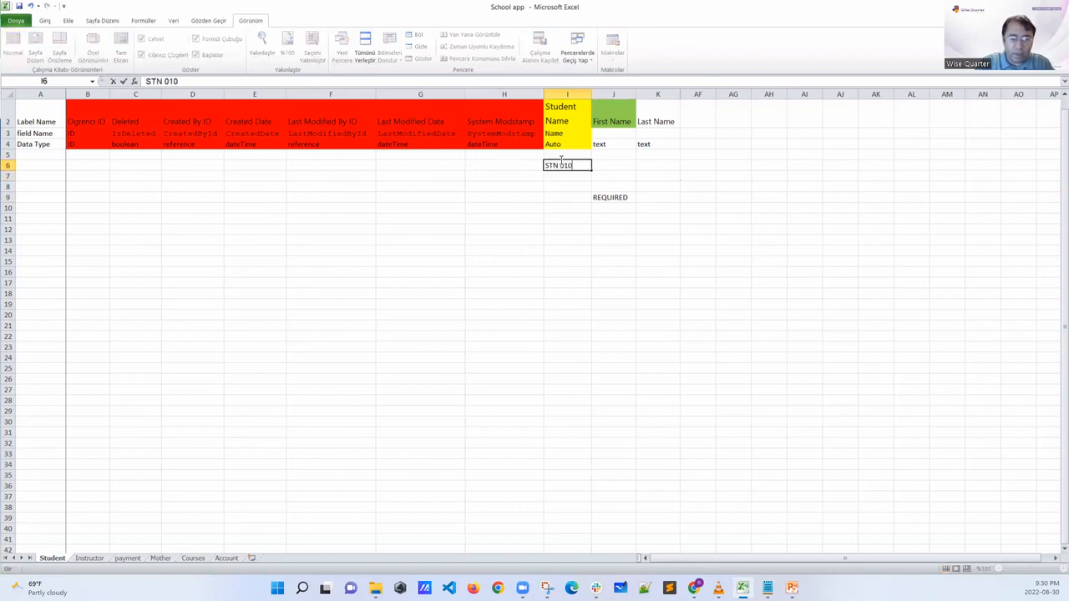
{"action": "left_click", "coordinate": [626, 166]}
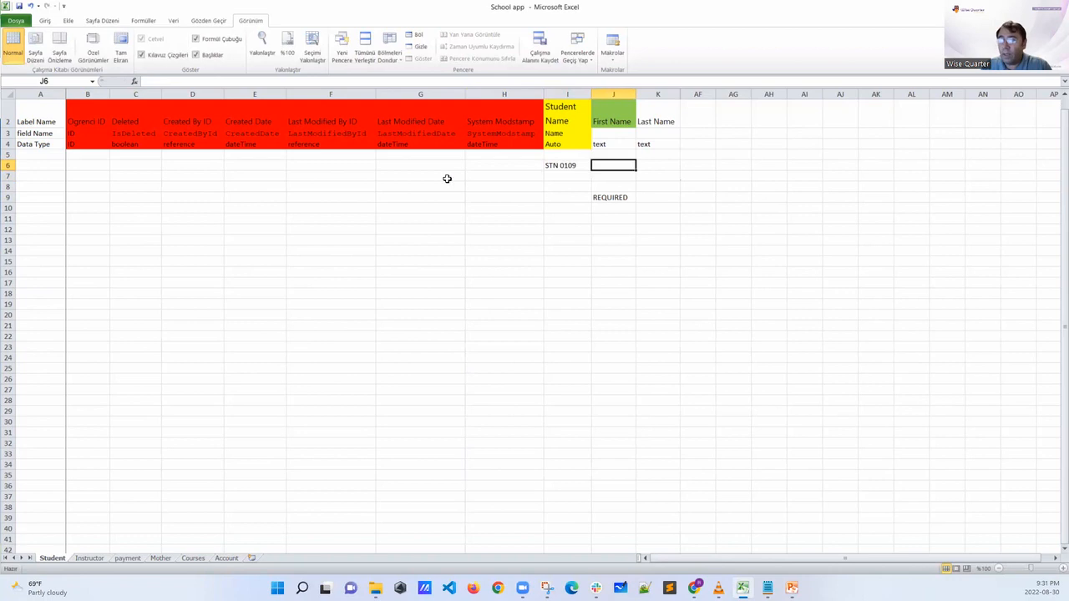
Highlight cells F6 to J6 of the sample record and the REQUIRED note in J9
{"action": "left_click_drag", "start_coordinate": [354, 165], "coordinate": [631, 164]}
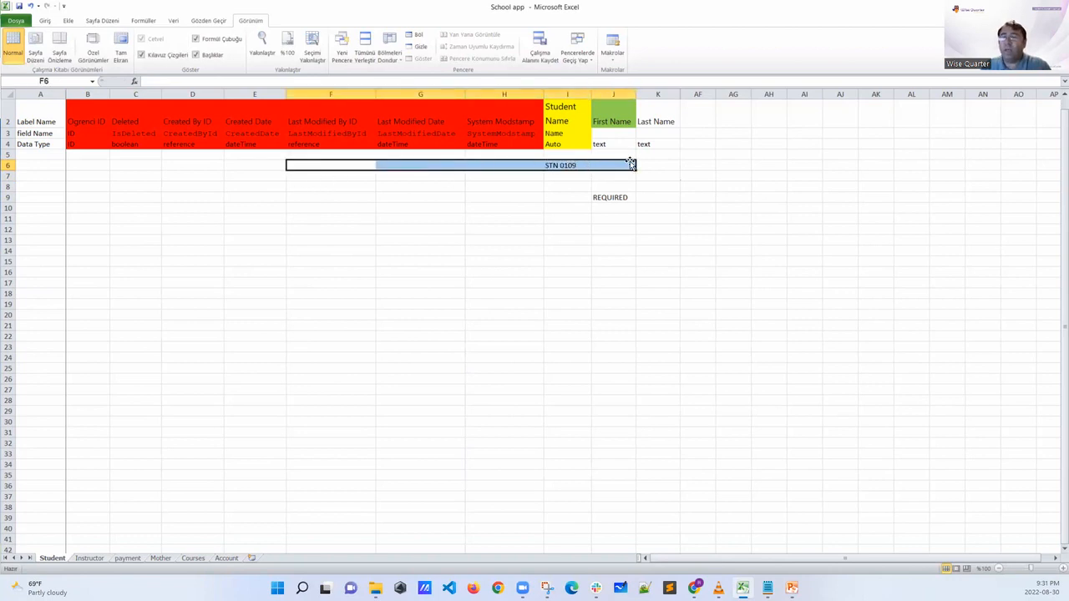
{"action": "left_click", "coordinate": [612, 199]}
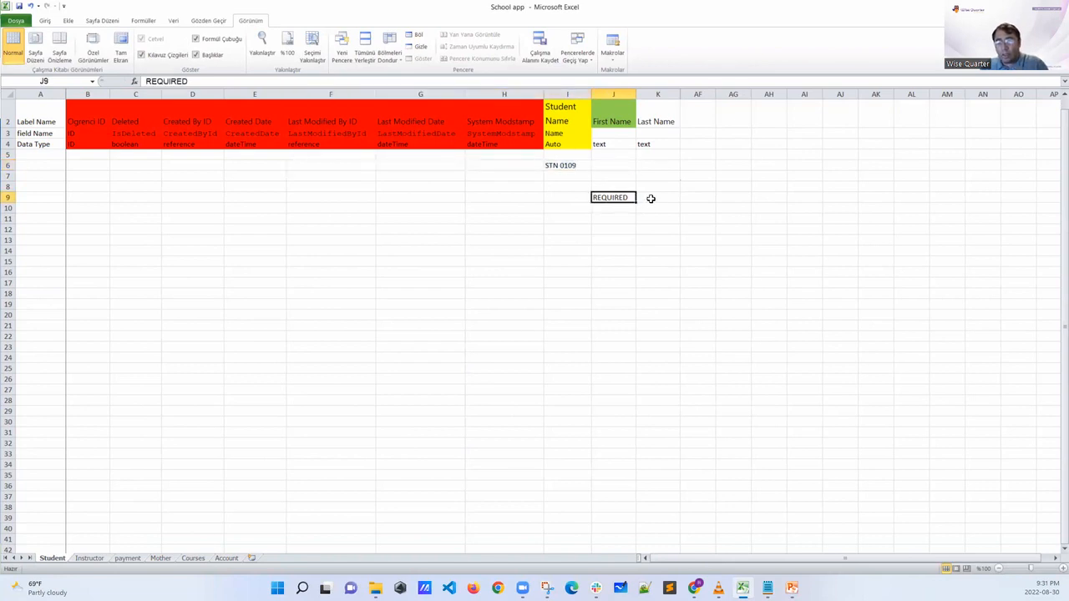
{"action": "key", "text": "alt+Tab"}
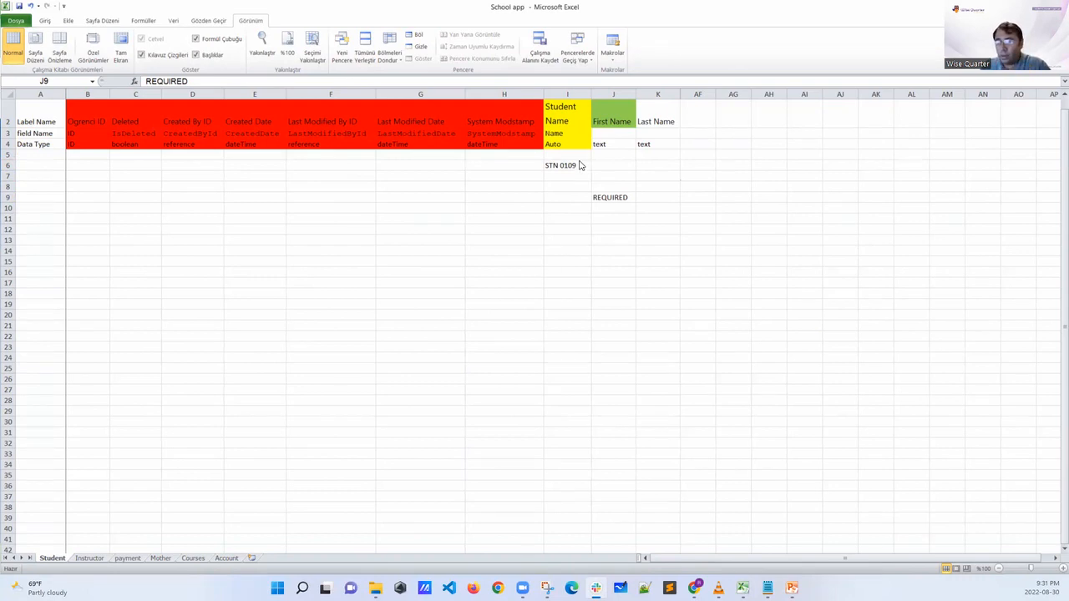
{"action": "left_click", "coordinate": [603, 200]}
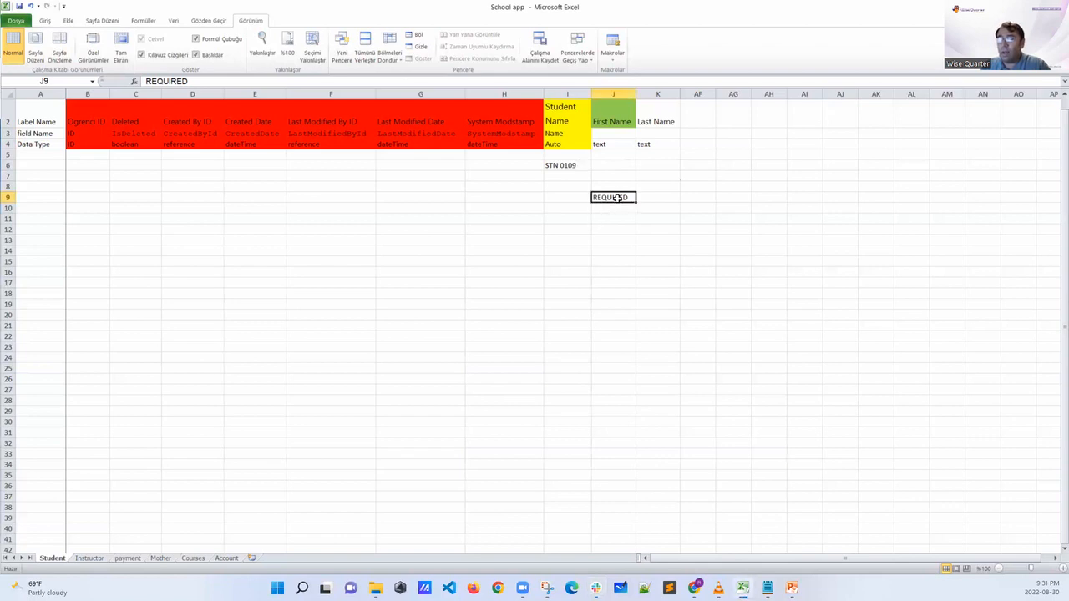
Return to Salesforce, make the First Name field required, and highlight the Unique and Required labels
{"action": "key", "text": "alt+Tab"}
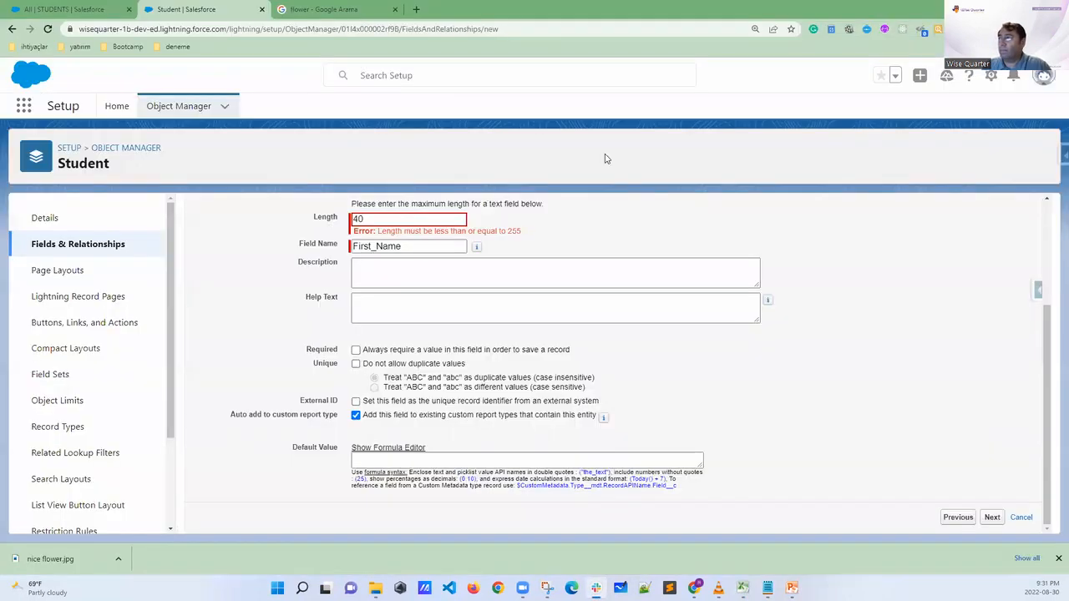
{"action": "left_click", "coordinate": [358, 349]}
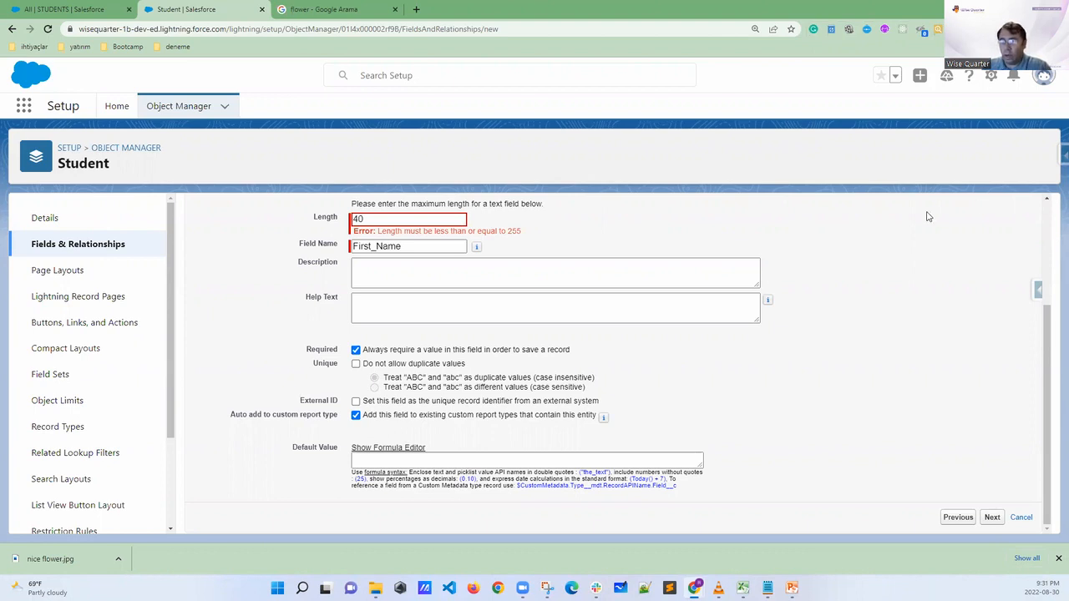
{"action": "left_click_drag", "start_coordinate": [338, 367], "coordinate": [307, 368]}
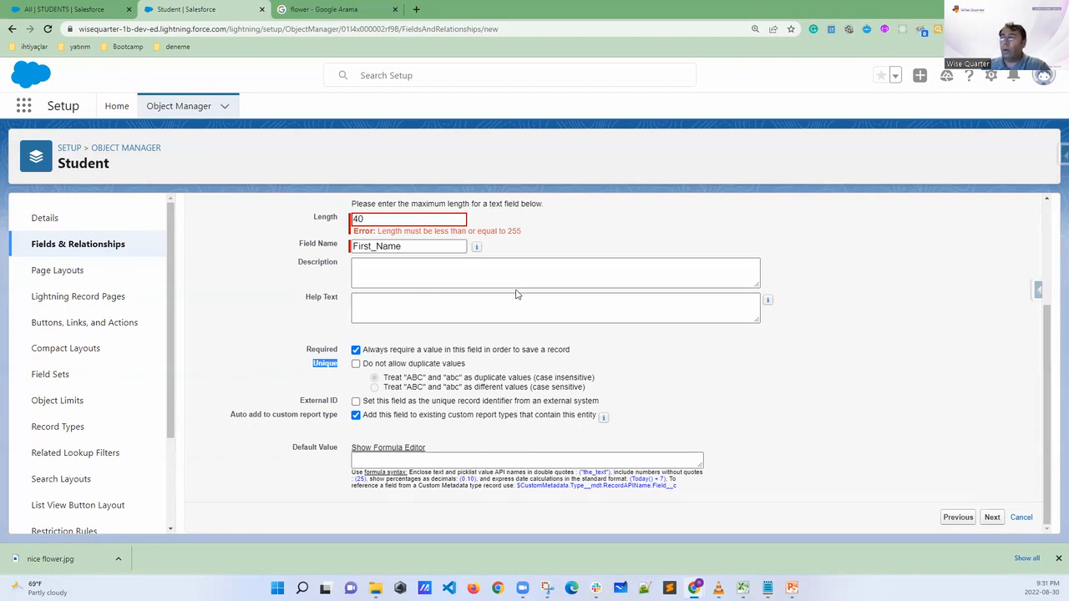
{"action": "left_click_drag", "start_coordinate": [340, 349], "coordinate": [306, 349]}
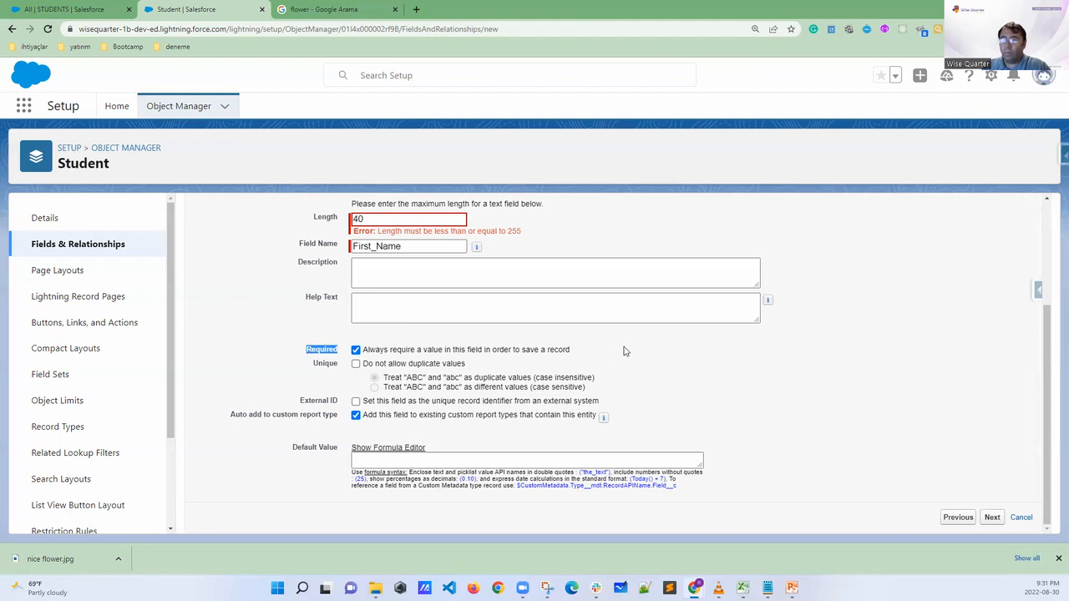
Review the First Name field's details and continue to the field-level security step
{"action": "scroll", "coordinate": [668, 339], "scroll_direction": "up", "scroll_amount": 2}
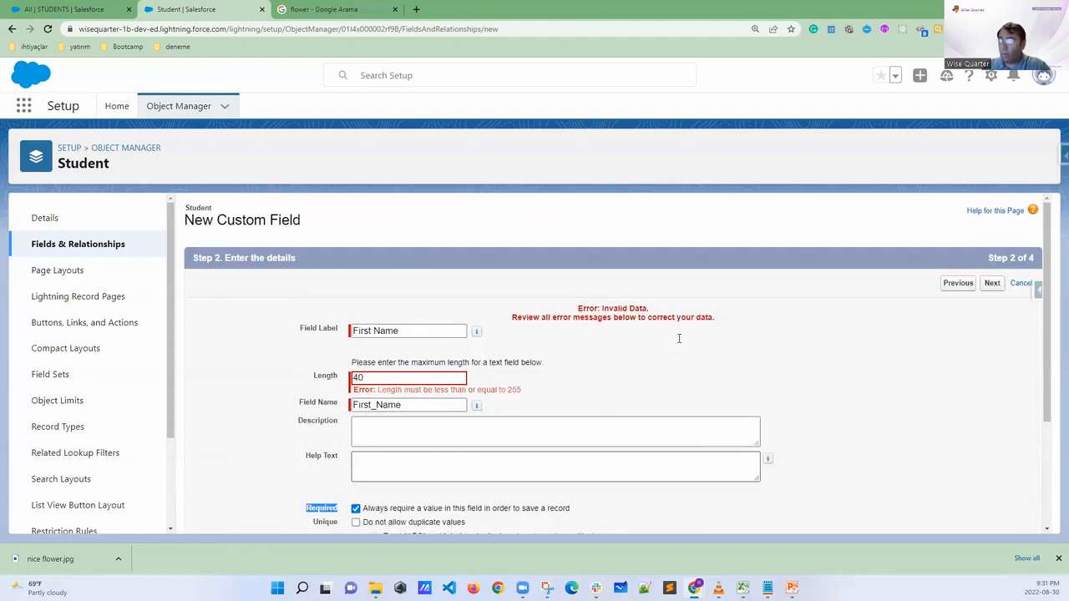
{"action": "key", "text": "ctrl+minus"}
{"action": "scroll", "coordinate": [693, 342], "scroll_direction": "down", "scroll_amount": 2}
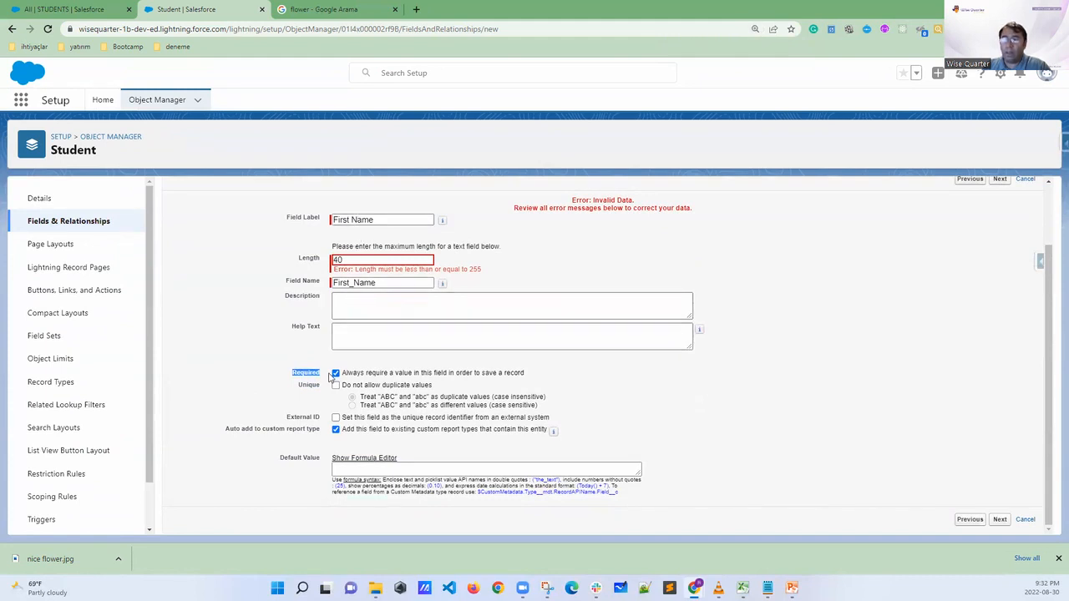
{"action": "scroll", "coordinate": [1005, 501], "scroll_direction": "up", "scroll_amount": 2}
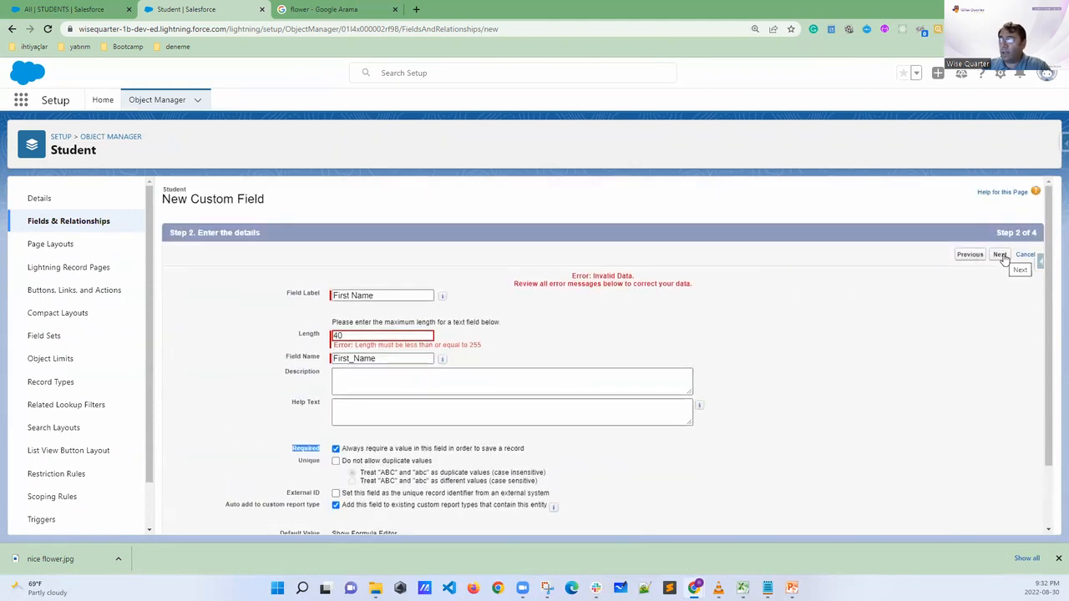
{"action": "left_click", "coordinate": [999, 254]}
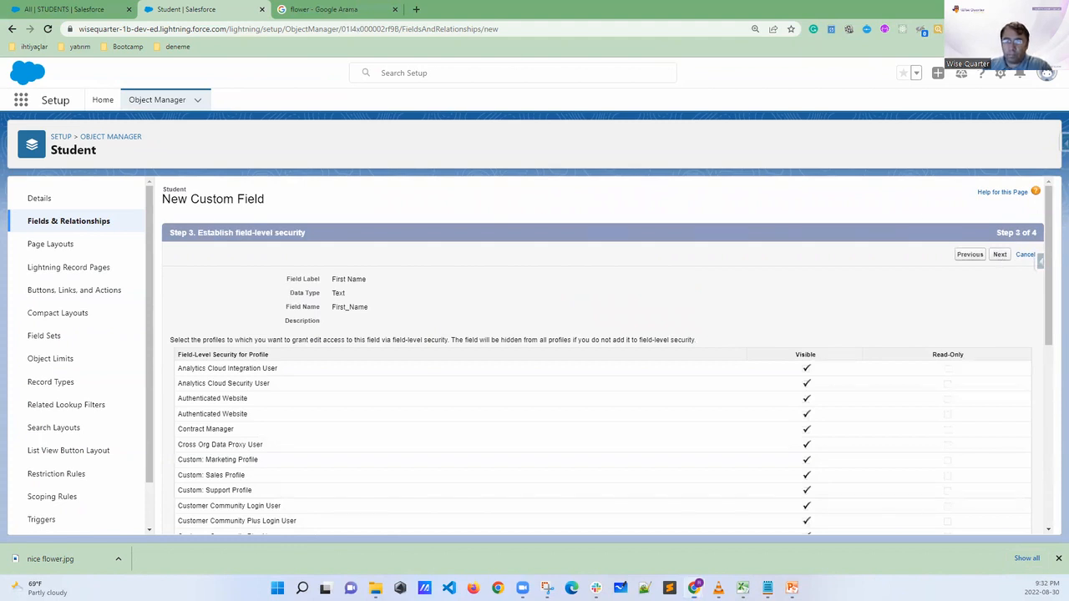
Circle the field-level security heading, continue to the page layouts step with the default visibility, and clear the marks
{"action": "mouse_move", "coordinate": [324, 221]}
{"action": "left_mouse_down"}
{"action": "mouse_move", "coordinate": [240, 215]}
{"action": "mouse_move", "coordinate": [169, 229]}
{"action": "mouse_move", "coordinate": [238, 276]}
{"action": "mouse_move", "coordinate": [313, 222]}
{"action": "mouse_move", "coordinate": [326, 245]}
{"action": "left_mouse_up"}
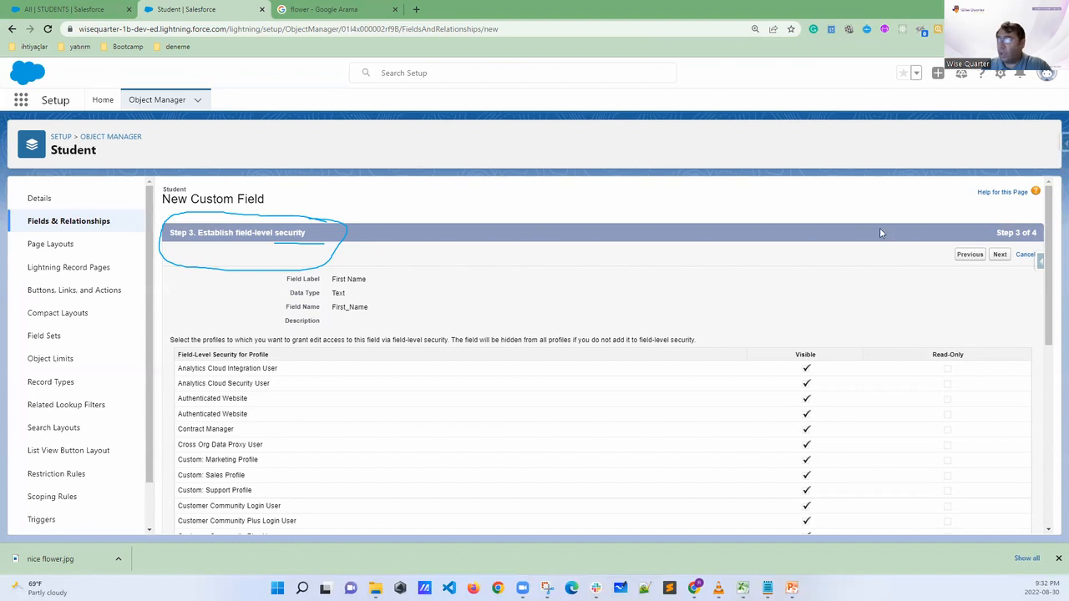
{"action": "left_click", "coordinate": [999, 255]}
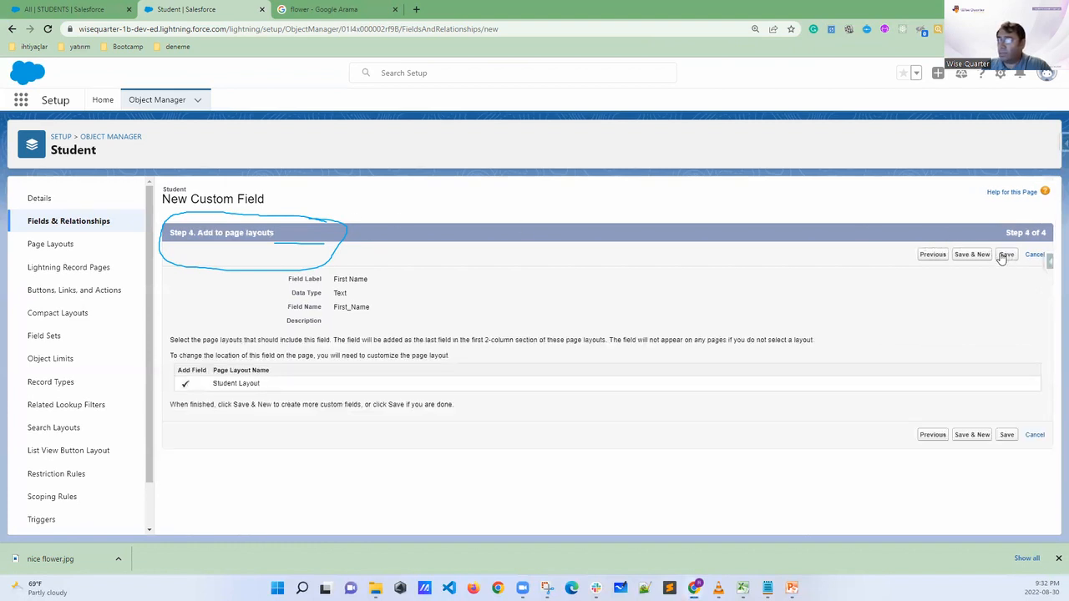
{"action": "key", "text": "Escape"}
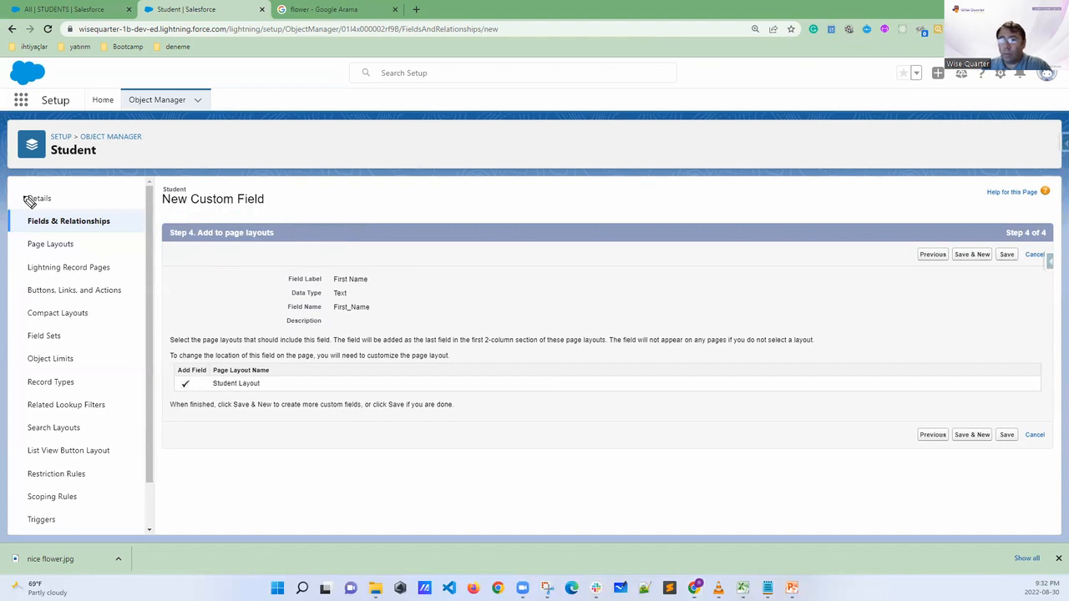
Circle the Add to page layouts heading, mark the step counter, and switch to the nighttime_live channel in Slack
{"action": "mouse_move", "coordinate": [284, 217]}
{"action": "left_mouse_down"}
{"action": "mouse_move", "coordinate": [172, 234]}
{"action": "mouse_move", "coordinate": [222, 262]}
{"action": "mouse_move", "coordinate": [269, 229]}
{"action": "left_mouse_up"}
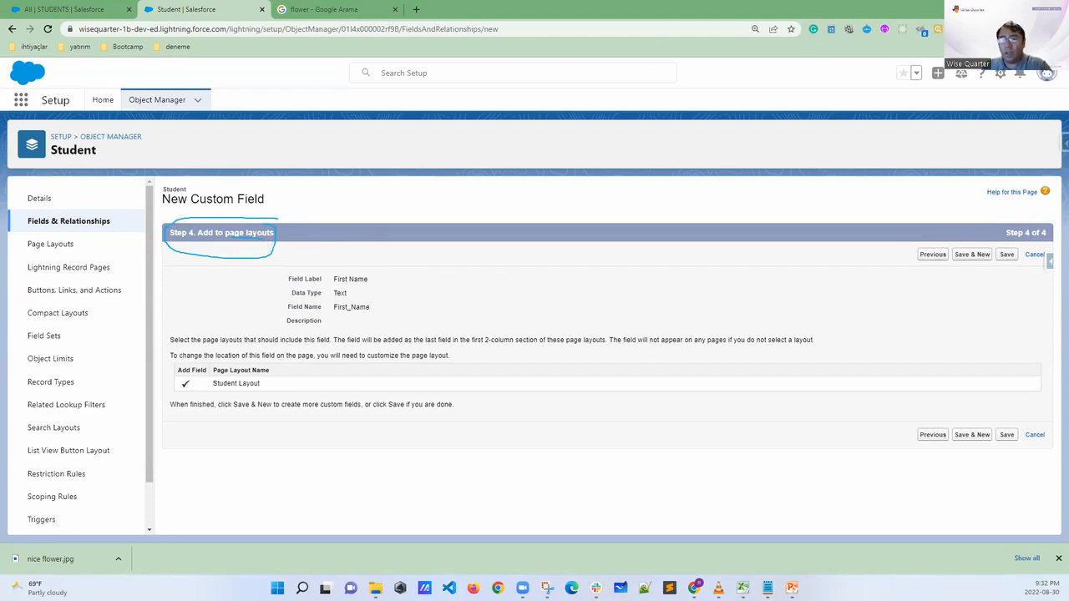
{"action": "left_click_drag", "start_coordinate": [1009, 239], "coordinate": [1015, 235]}
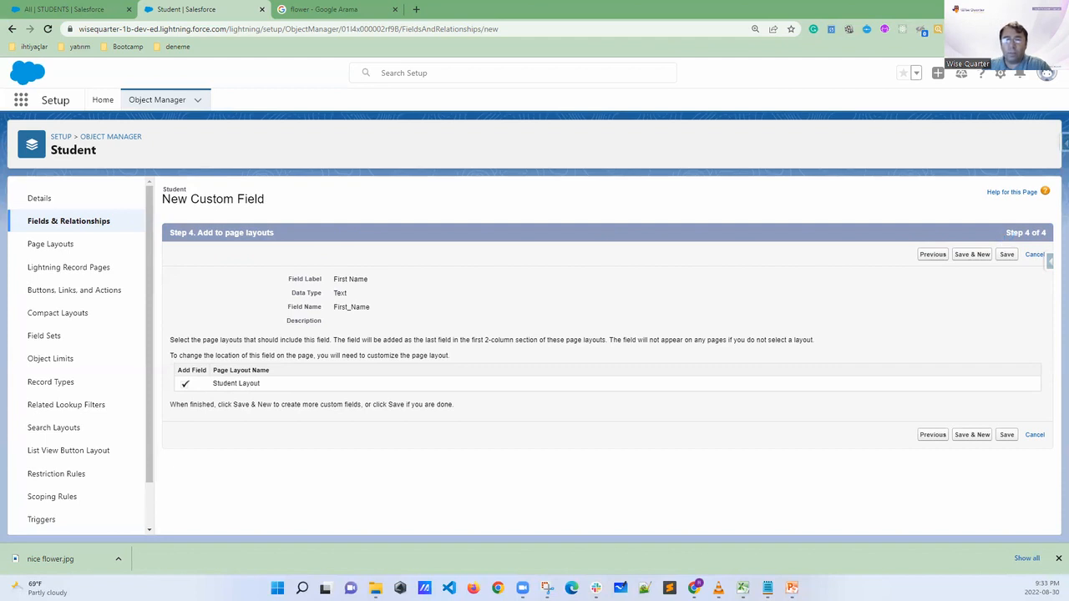
{"action": "key", "text": "alt+Tab"}
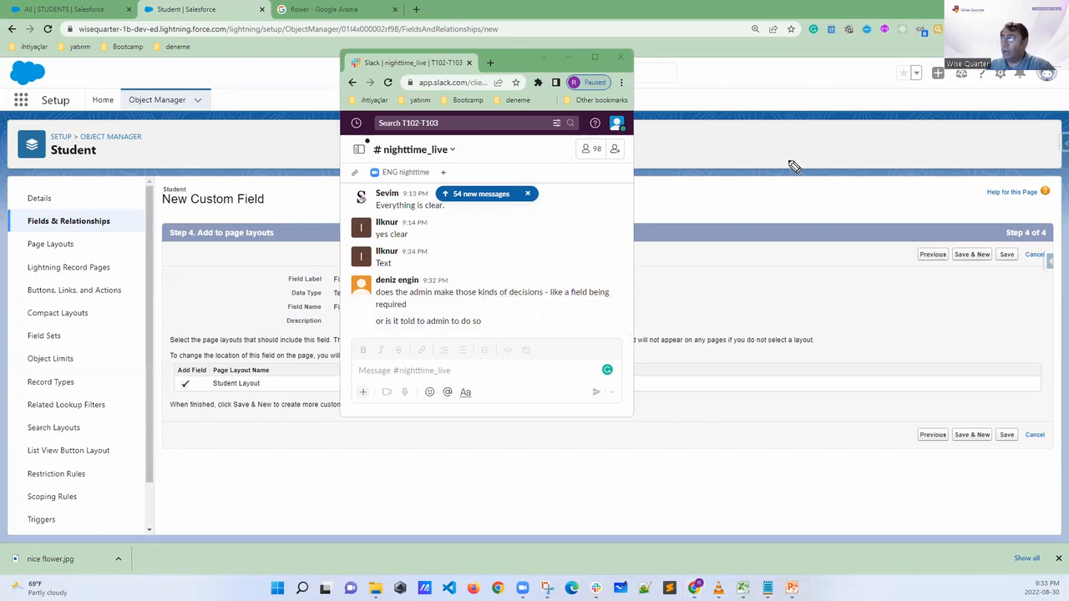
Sketch a box labelled "CARS" beside the Slack window, and write "CRM" next to it and an underlined Salesforce note below
{"action": "mouse_move", "coordinate": [752, 88]}
{"action": "left_mouse_down"}
{"action": "mouse_move", "coordinate": [757, 119]}
{"action": "mouse_move", "coordinate": [862, 151]}
{"action": "mouse_move", "coordinate": [828, 69]}
{"action": "mouse_move", "coordinate": [867, 152]}
{"action": "left_mouse_up"}
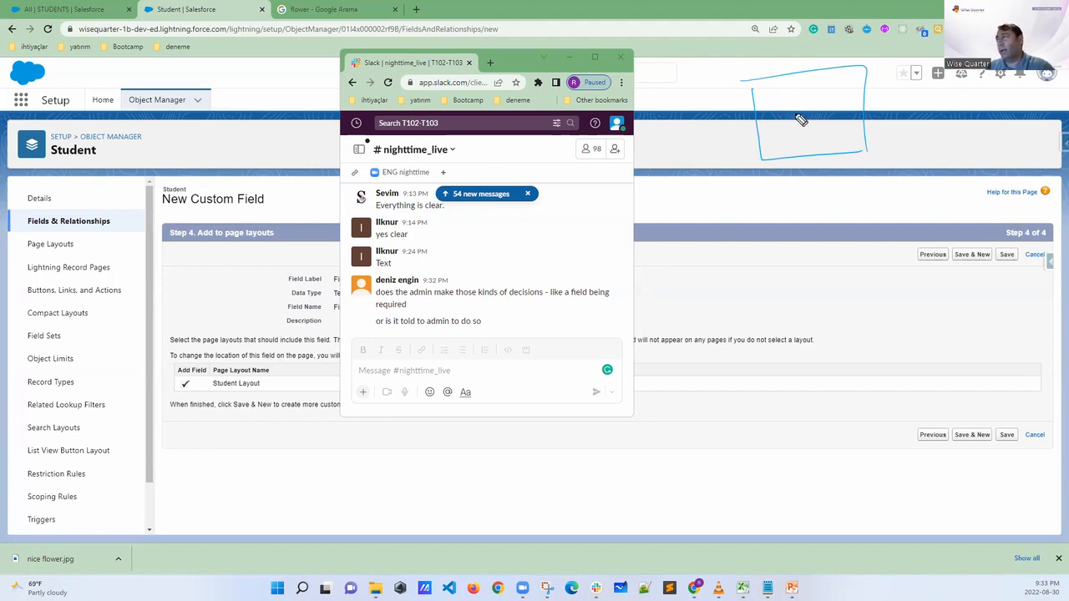
{"action": "left_click_drag", "start_coordinate": [792, 111], "coordinate": [829, 117]}
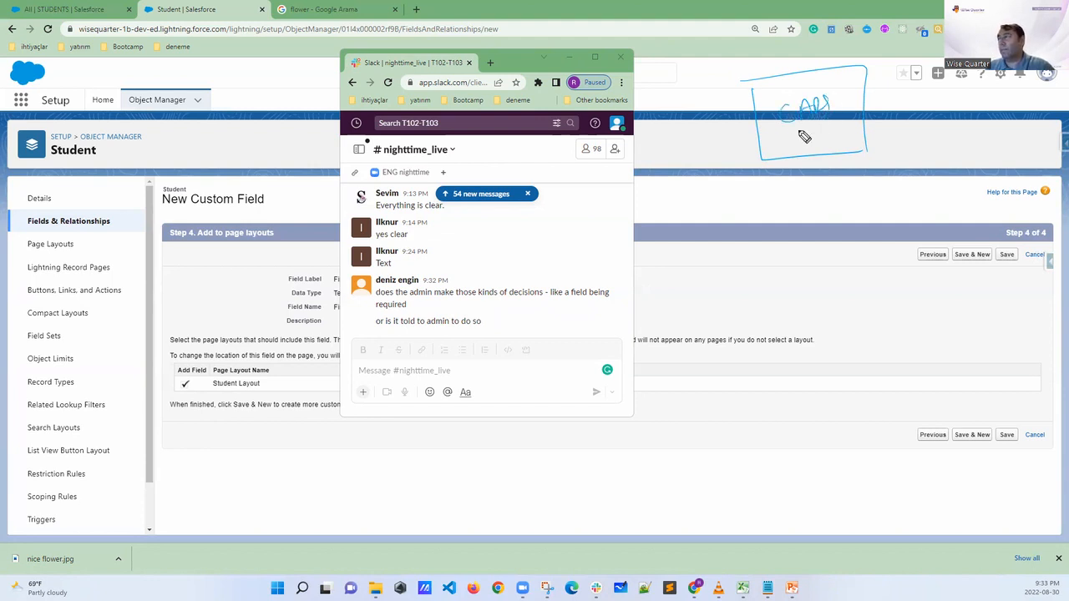
{"action": "mouse_move", "coordinate": [912, 118]}
{"action": "left_mouse_down"}
{"action": "mouse_move", "coordinate": [894, 124]}
{"action": "mouse_move", "coordinate": [929, 118]}
{"action": "mouse_move", "coordinate": [907, 133]}
{"action": "mouse_move", "coordinate": [957, 121]}
{"action": "left_mouse_up"}
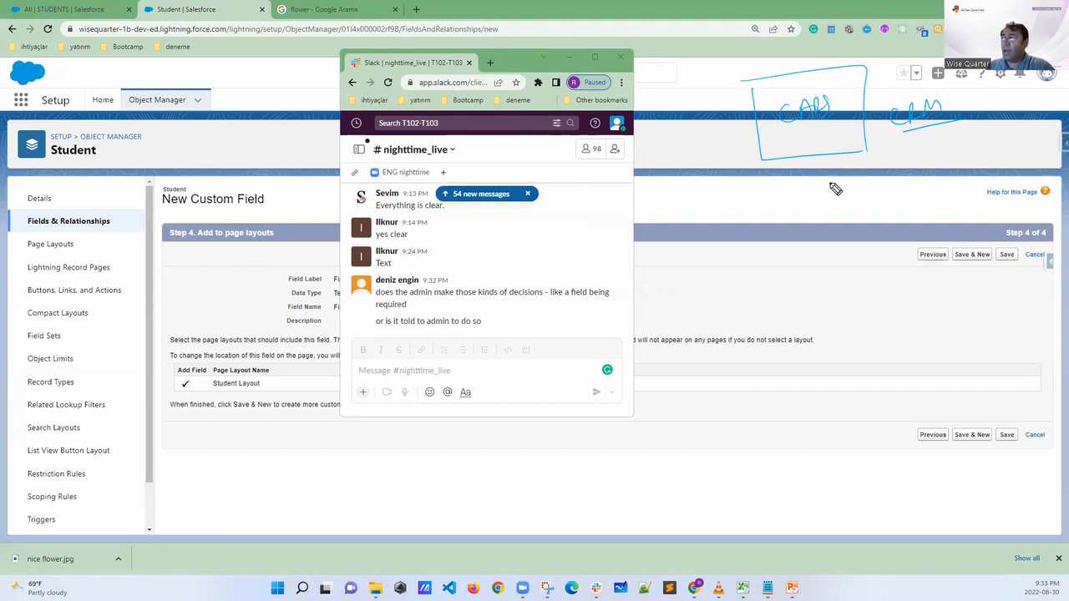
{"action": "mouse_move", "coordinate": [840, 182]}
{"action": "left_mouse_down"}
{"action": "mouse_move", "coordinate": [827, 193]}
{"action": "mouse_move", "coordinate": [887, 177]}
{"action": "mouse_move", "coordinate": [842, 199]}
{"action": "left_mouse_up"}
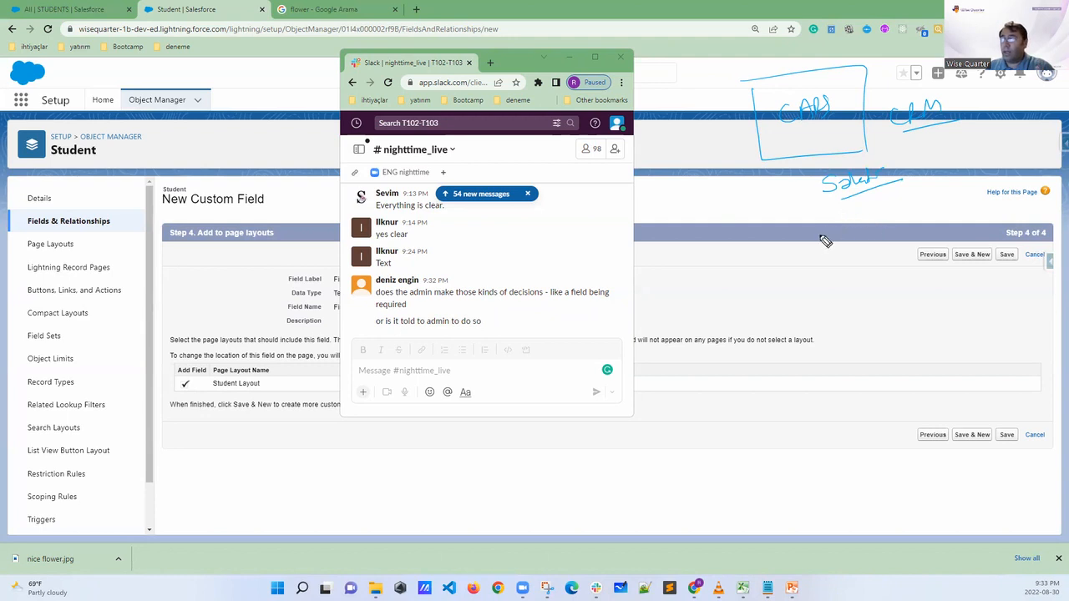
Write an underlined sales admin note below the sketch, join it to the note above with an arrow, and mark the box's lower corner
{"action": "left_click_drag", "start_coordinate": [804, 245], "coordinate": [904, 212]}
{"action": "left_click_drag", "start_coordinate": [808, 269], "coordinate": [907, 224]}
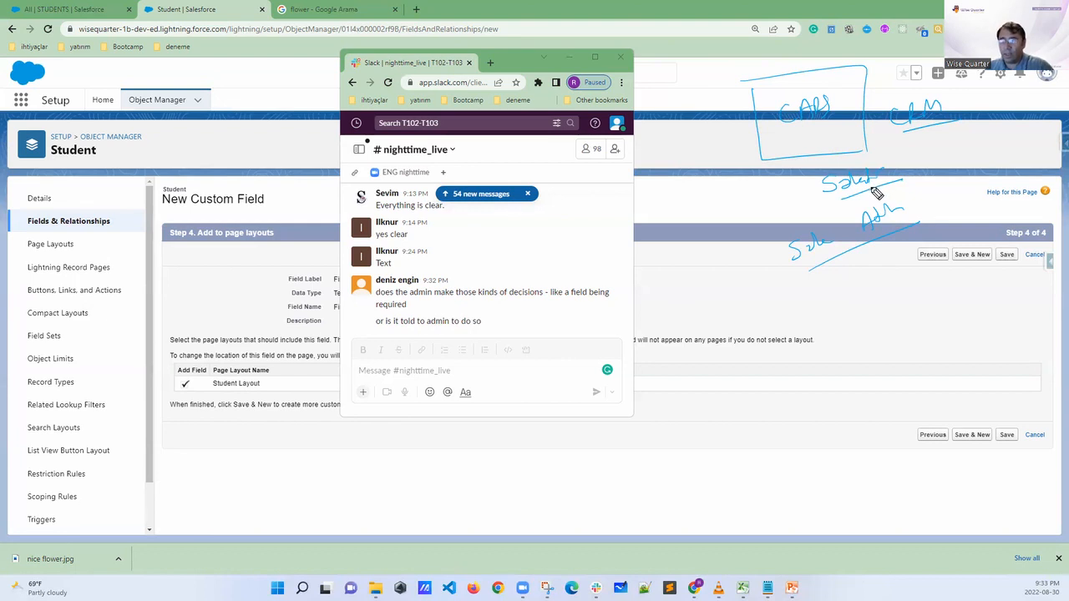
{"action": "mouse_move", "coordinate": [838, 201]}
{"action": "left_mouse_down"}
{"action": "mouse_move", "coordinate": [832, 222]}
{"action": "mouse_move", "coordinate": [851, 219]}
{"action": "left_mouse_up"}
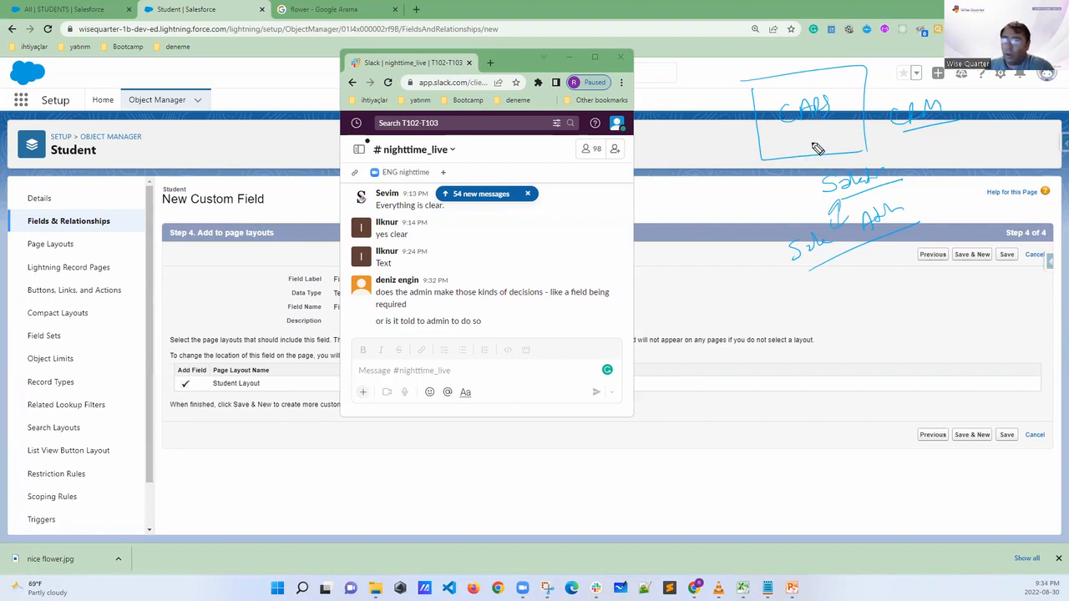
{"action": "left_click_drag", "start_coordinate": [740, 169], "coordinate": [764, 155]}
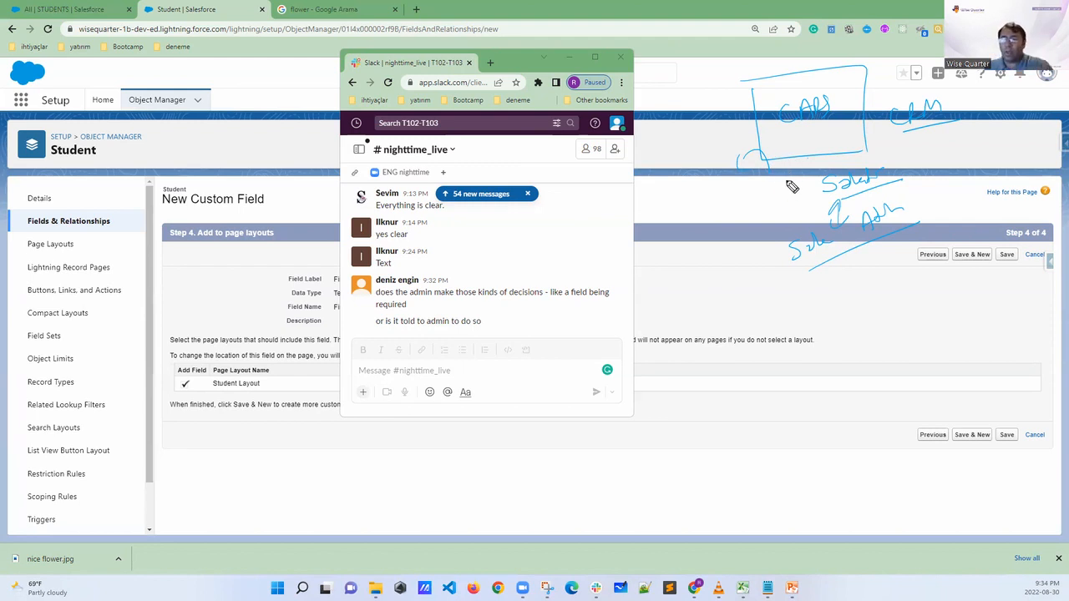
{"action": "left_click_drag", "start_coordinate": [852, 257], "coordinate": [917, 236]}
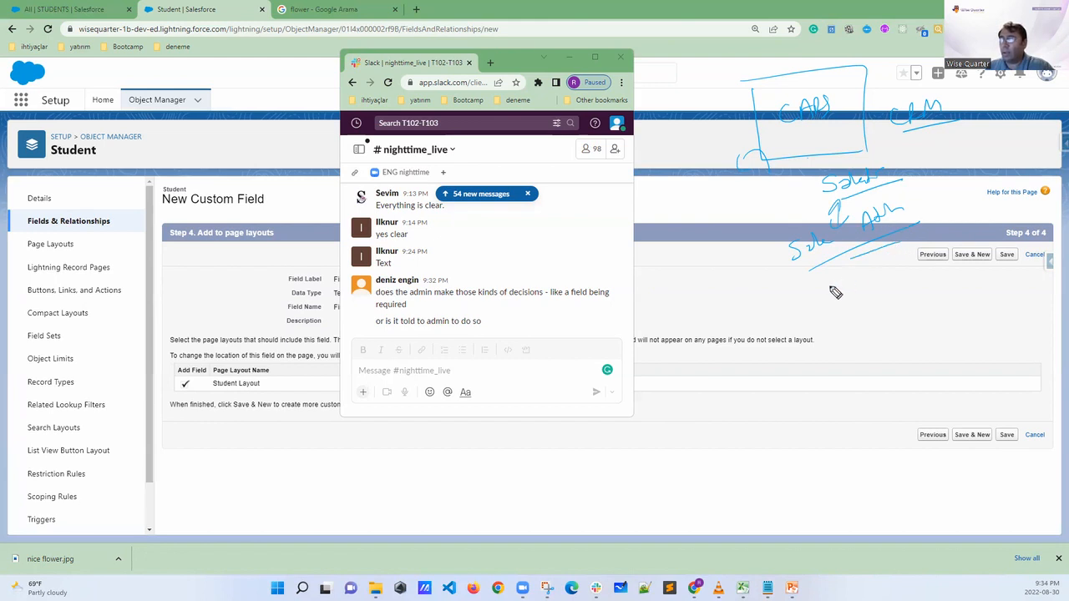
Draw a column of short lines with an arrow under the admin note, and write "School" inside the box
{"action": "mouse_move", "coordinate": [799, 292]}
{"action": "left_mouse_down"}
{"action": "mouse_move", "coordinate": [818, 289]}
{"action": "mouse_move", "coordinate": [814, 298]}
{"action": "left_mouse_up"}
{"action": "left_click_drag", "start_coordinate": [800, 306], "coordinate": [813, 314]}
{"action": "left_click_drag", "start_coordinate": [798, 323], "coordinate": [813, 322]}
{"action": "mouse_move", "coordinate": [798, 331]}
{"action": "left_mouse_down"}
{"action": "mouse_move", "coordinate": [813, 331]}
{"action": "mouse_move", "coordinate": [819, 358]}
{"action": "left_mouse_up"}
{"action": "left_click_drag", "start_coordinate": [821, 288], "coordinate": [835, 283]}
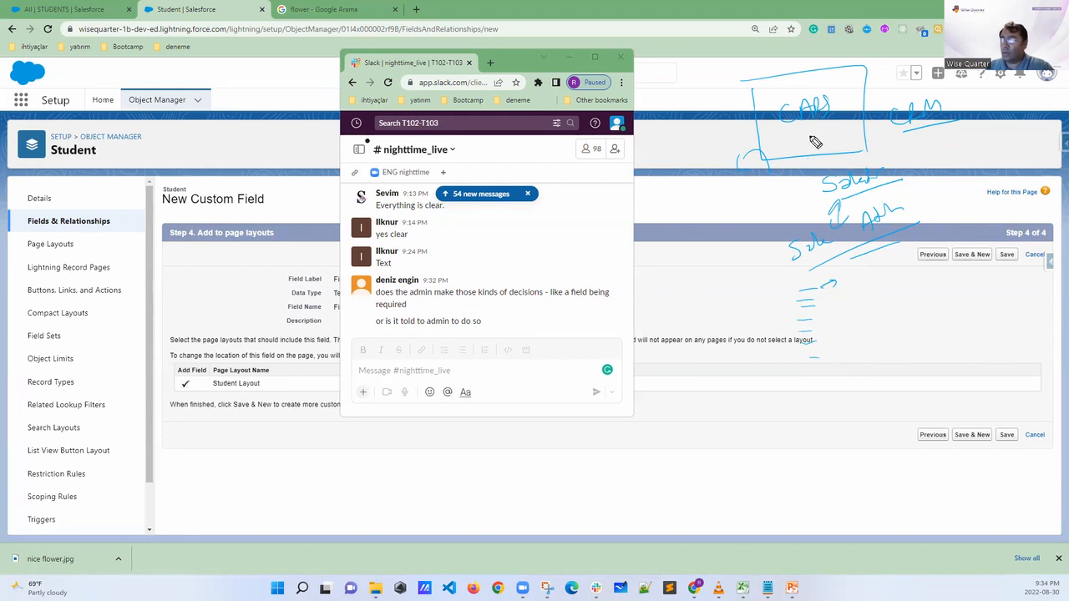
{"action": "left_click_drag", "start_coordinate": [791, 86], "coordinate": [831, 91]}
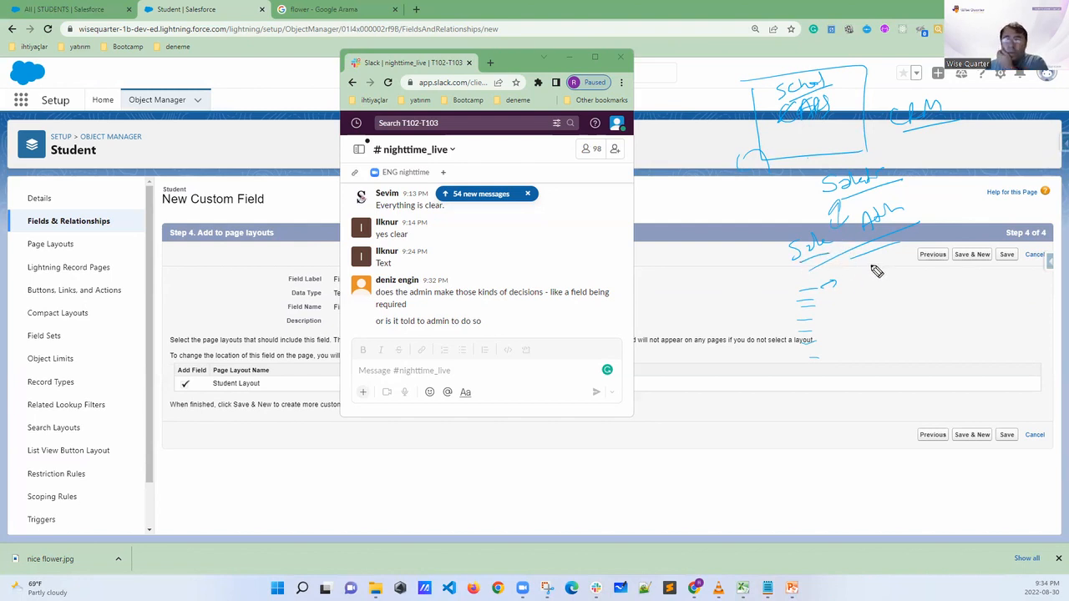
Write a student object note beside the list, list "FN", "LN" and a further field after it, and add strokes below them
{"action": "mouse_move", "coordinate": [844, 282]}
{"action": "left_mouse_down"}
{"action": "mouse_move", "coordinate": [892, 275]}
{"action": "mouse_move", "coordinate": [894, 286]}
{"action": "mouse_move", "coordinate": [947, 261]}
{"action": "left_mouse_up"}
{"action": "left_click_drag", "start_coordinate": [948, 274], "coordinate": [957, 258]}
{"action": "mouse_move", "coordinate": [966, 273]}
{"action": "left_mouse_down"}
{"action": "mouse_move", "coordinate": [937, 282]}
{"action": "mouse_move", "coordinate": [988, 268]}
{"action": "left_mouse_up"}
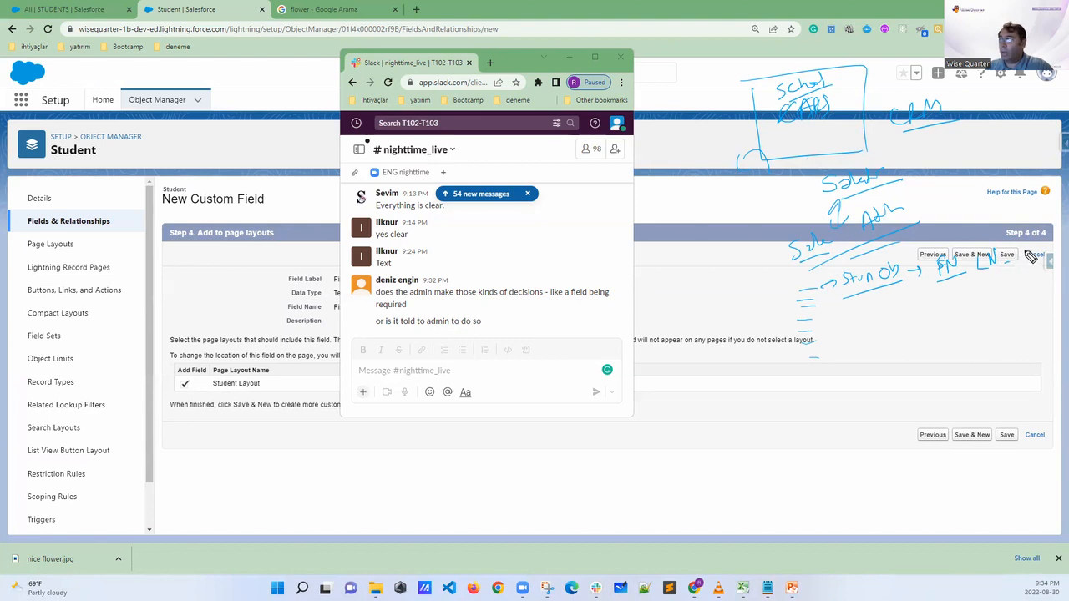
{"action": "mouse_move", "coordinate": [1019, 248]}
{"action": "left_mouse_down"}
{"action": "mouse_move", "coordinate": [1032, 255]}
{"action": "mouse_move", "coordinate": [1050, 243]}
{"action": "left_mouse_up"}
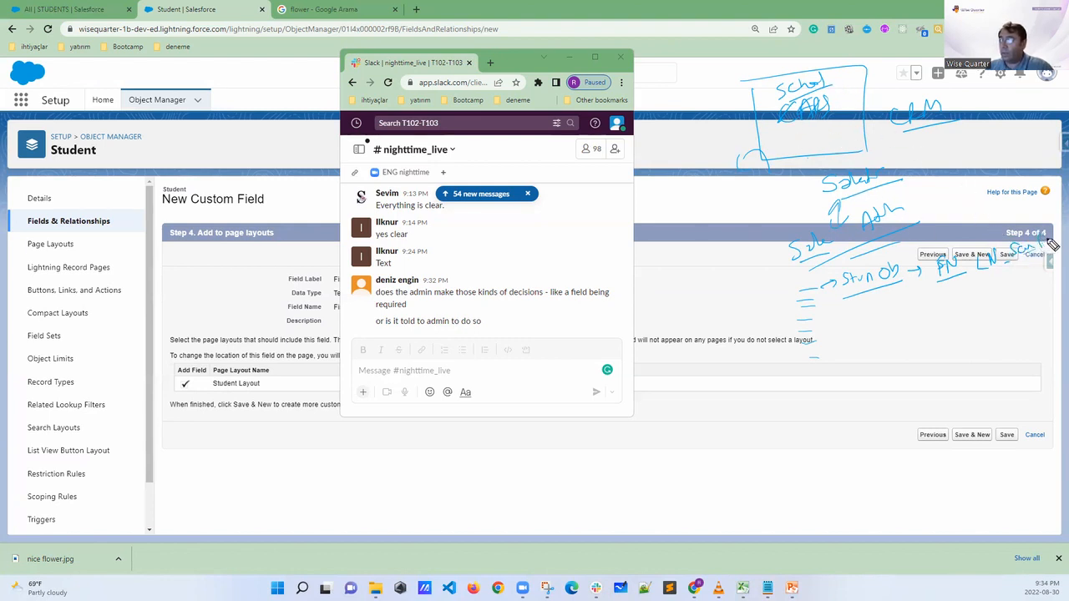
{"action": "mouse_move", "coordinate": [1025, 282]}
{"action": "left_mouse_down"}
{"action": "mouse_move", "coordinate": [1045, 305]}
{"action": "mouse_move", "coordinate": [991, 307]}
{"action": "left_mouse_up"}
{"action": "left_click_drag", "start_coordinate": [1000, 326], "coordinate": [1019, 355]}
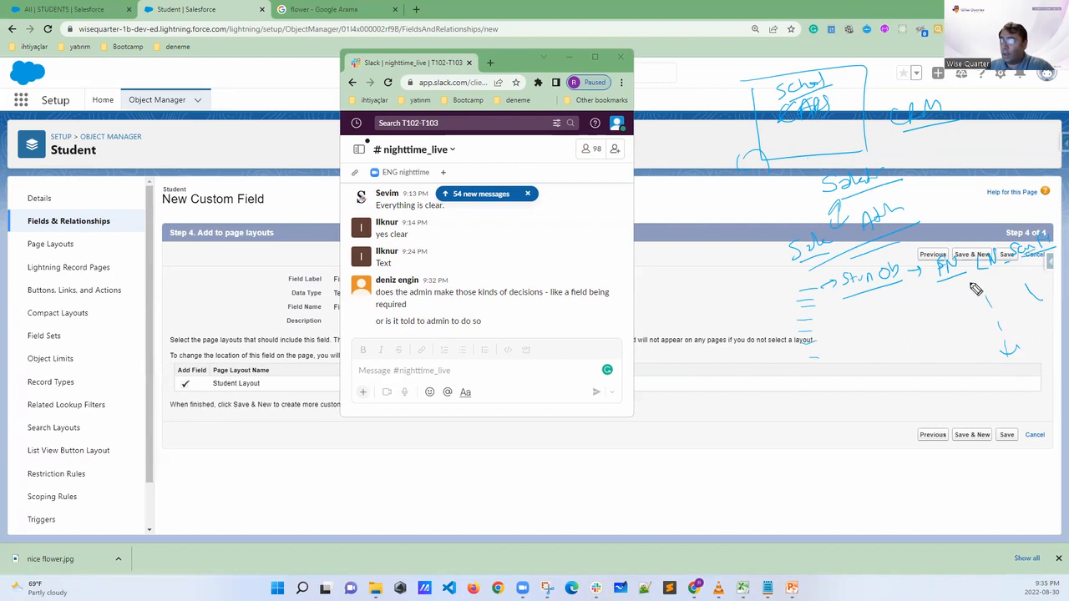
Draw a curve from the admin note to an underlined team note below the list, and add the developer and "BA" notes
{"action": "left_click_drag", "start_coordinate": [789, 249], "coordinate": [804, 368]}
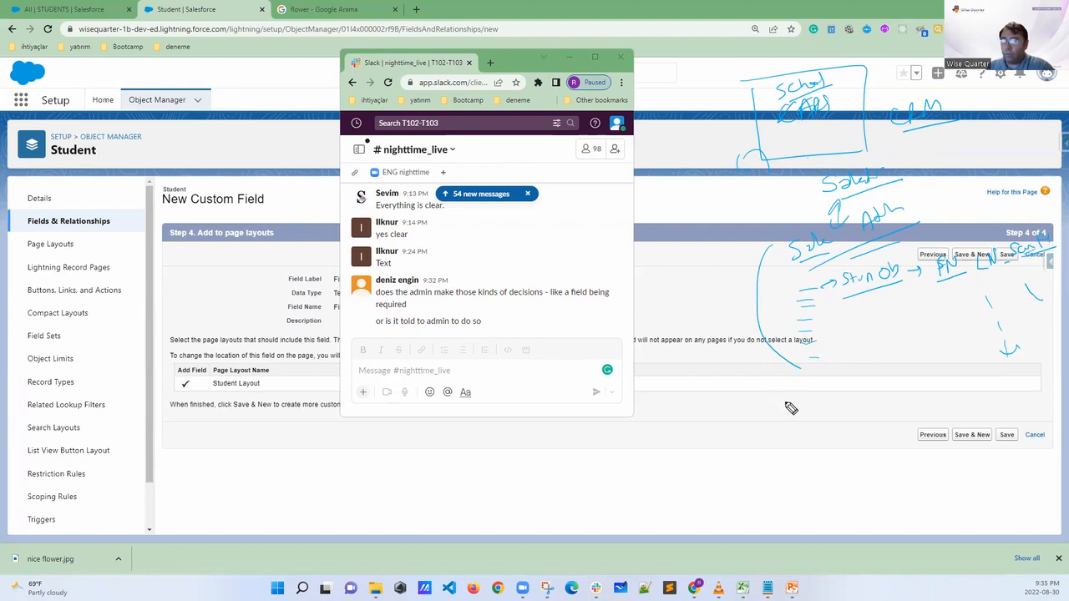
{"action": "mouse_move", "coordinate": [783, 403]}
{"action": "left_mouse_down"}
{"action": "mouse_move", "coordinate": [781, 417]}
{"action": "mouse_move", "coordinate": [823, 409]}
{"action": "mouse_move", "coordinate": [791, 449]}
{"action": "mouse_move", "coordinate": [832, 436]}
{"action": "mouse_move", "coordinate": [835, 451]}
{"action": "left_mouse_up"}
{"action": "mouse_move", "coordinate": [785, 417]}
{"action": "left_mouse_down"}
{"action": "mouse_move", "coordinate": [749, 378]}
{"action": "mouse_move", "coordinate": [809, 370]}
{"action": "left_mouse_up"}
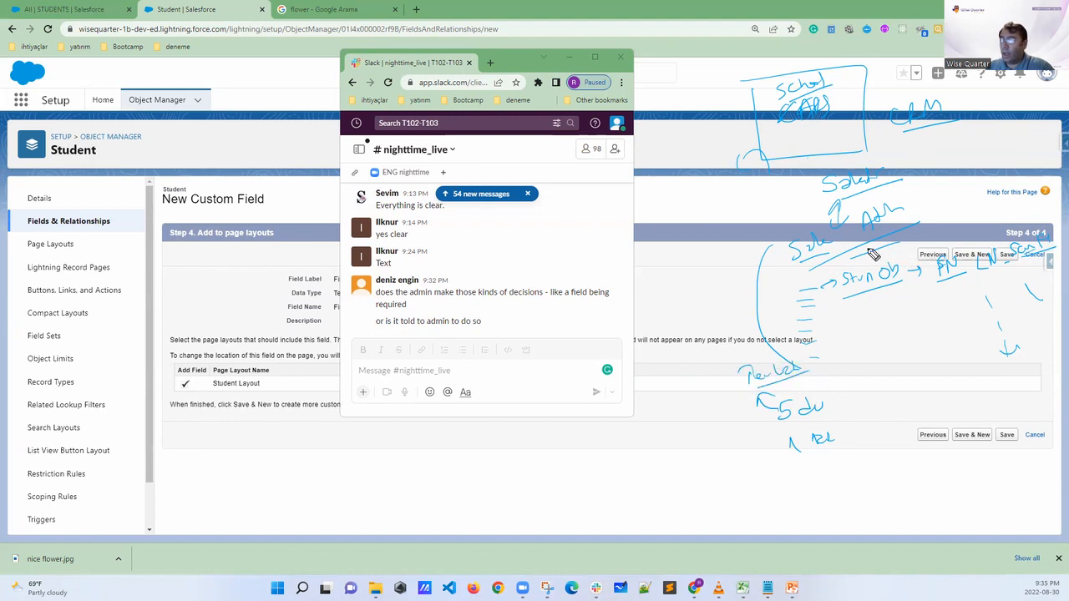
Circle the admin note and the list, write "TASKS" below, underline the student object, and draw arrows beside the developer note
{"action": "mouse_move", "coordinate": [822, 236]}
{"action": "left_mouse_down"}
{"action": "mouse_move", "coordinate": [764, 250]}
{"action": "mouse_move", "coordinate": [835, 269]}
{"action": "mouse_move", "coordinate": [895, 242]}
{"action": "mouse_move", "coordinate": [798, 216]}
{"action": "left_mouse_up"}
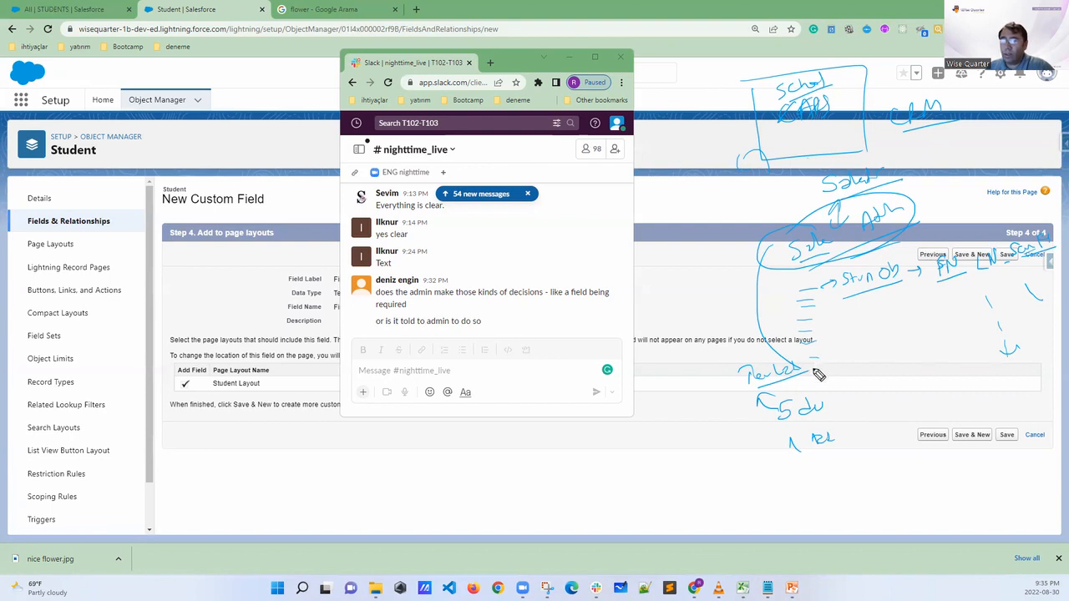
{"action": "mouse_move", "coordinate": [831, 276]}
{"action": "left_mouse_down"}
{"action": "mouse_move", "coordinate": [816, 279]}
{"action": "mouse_move", "coordinate": [800, 359]}
{"action": "mouse_move", "coordinate": [838, 342]}
{"action": "mouse_move", "coordinate": [832, 370]}
{"action": "mouse_move", "coordinate": [818, 375]}
{"action": "mouse_move", "coordinate": [860, 372]}
{"action": "left_mouse_up"}
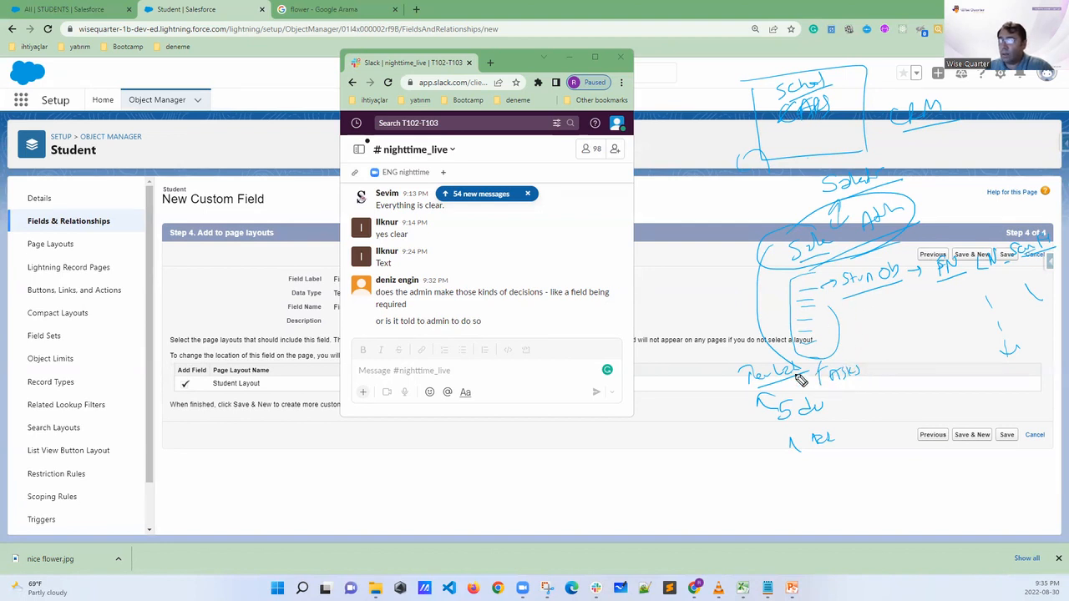
{"action": "left_click_drag", "start_coordinate": [851, 289], "coordinate": [904, 281]}
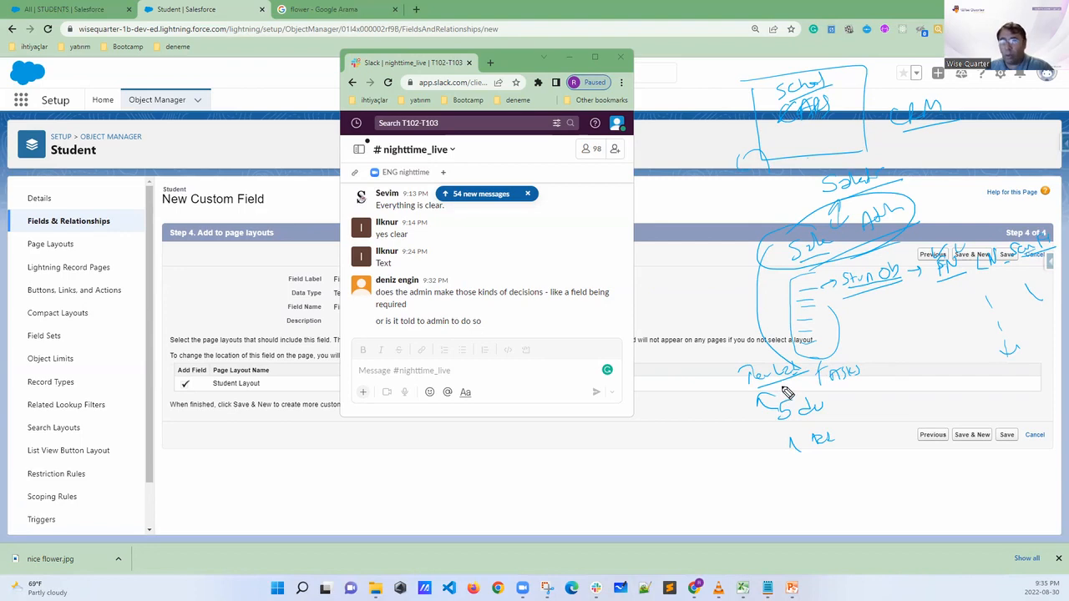
{"action": "mouse_move", "coordinate": [841, 409]}
{"action": "left_mouse_down"}
{"action": "mouse_move", "coordinate": [855, 429]}
{"action": "mouse_move", "coordinate": [844, 420]}
{"action": "left_mouse_up"}
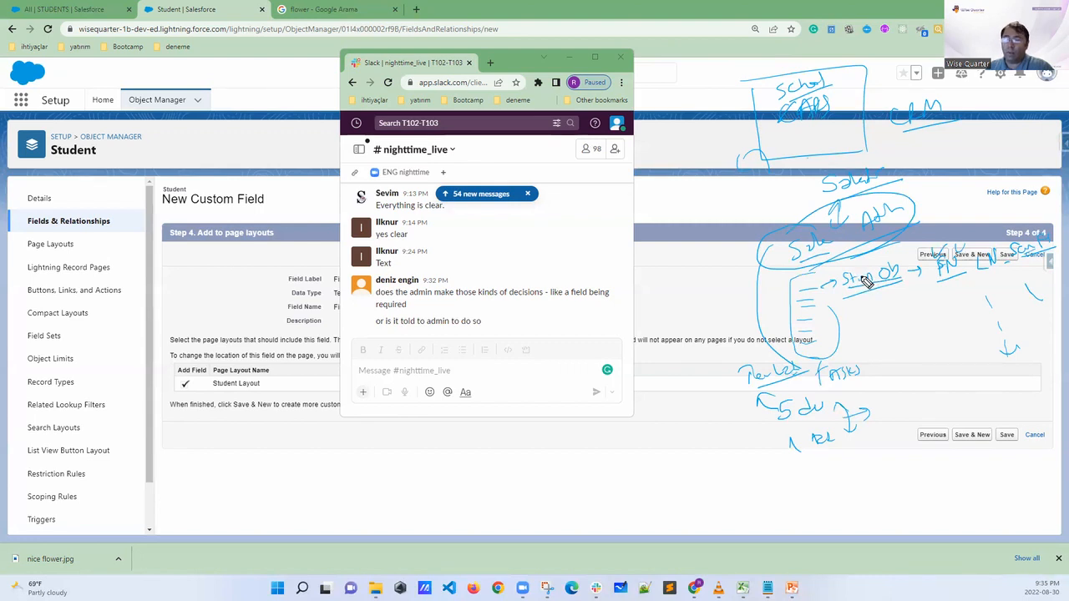
Add dashes under the student object, write a row of numbers including 4 and 5 beside "TASKS", circle them, and draw arrows below
{"action": "left_click_drag", "start_coordinate": [847, 308], "coordinate": [848, 316]}
{"action": "left_click_drag", "start_coordinate": [850, 319], "coordinate": [852, 335]}
{"action": "left_click_drag", "start_coordinate": [854, 340], "coordinate": [880, 387]}
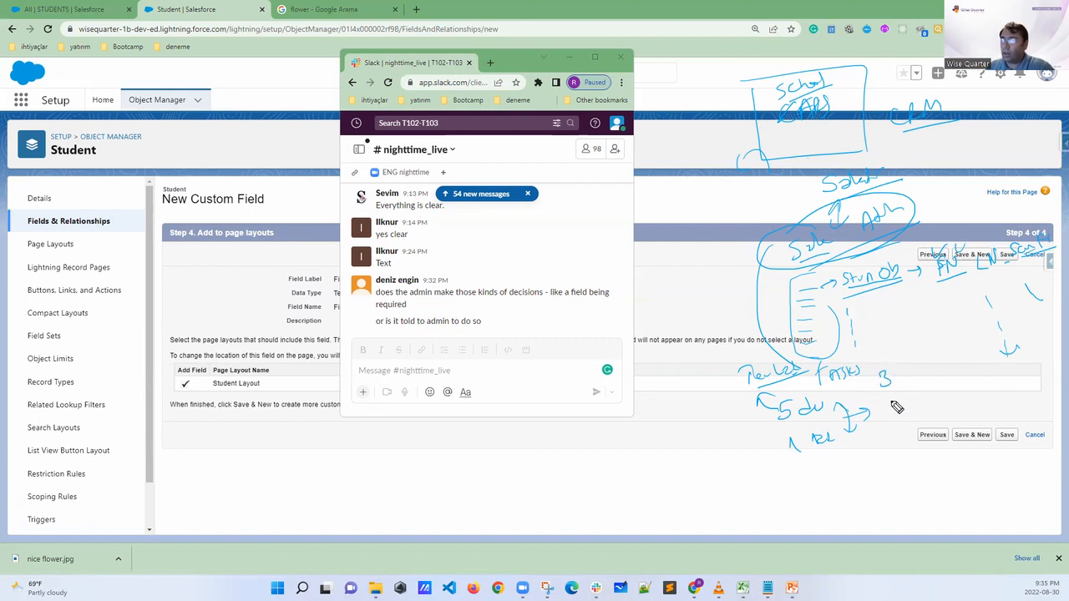
{"action": "mouse_move", "coordinate": [892, 362]}
{"action": "left_mouse_down"}
{"action": "mouse_move", "coordinate": [881, 383]}
{"action": "mouse_move", "coordinate": [890, 367]}
{"action": "mouse_move", "coordinate": [922, 381]}
{"action": "left_mouse_up"}
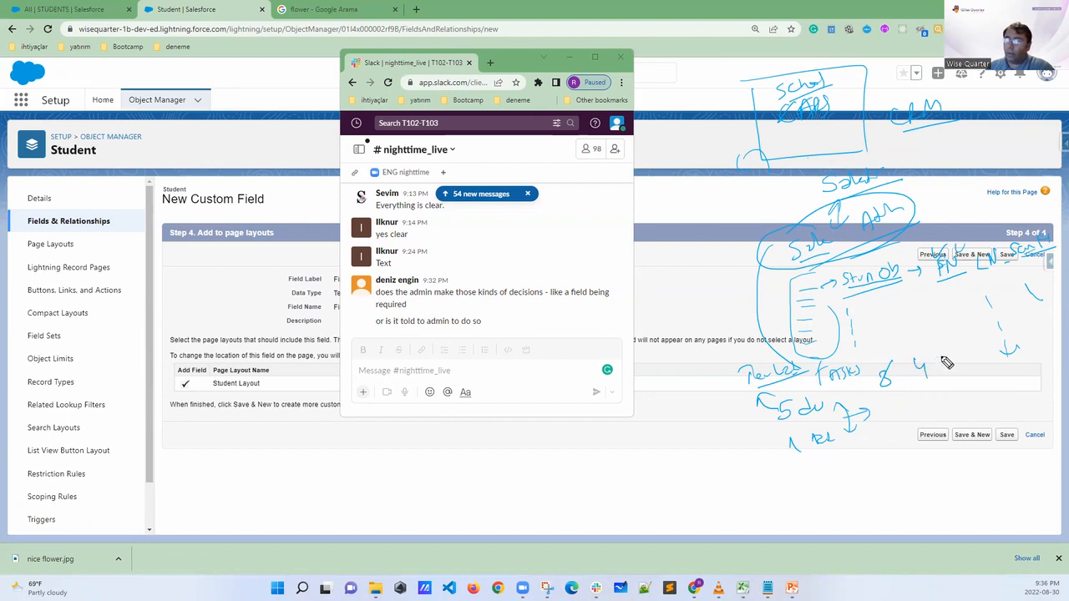
{"action": "left_click_drag", "start_coordinate": [949, 345], "coordinate": [937, 361]}
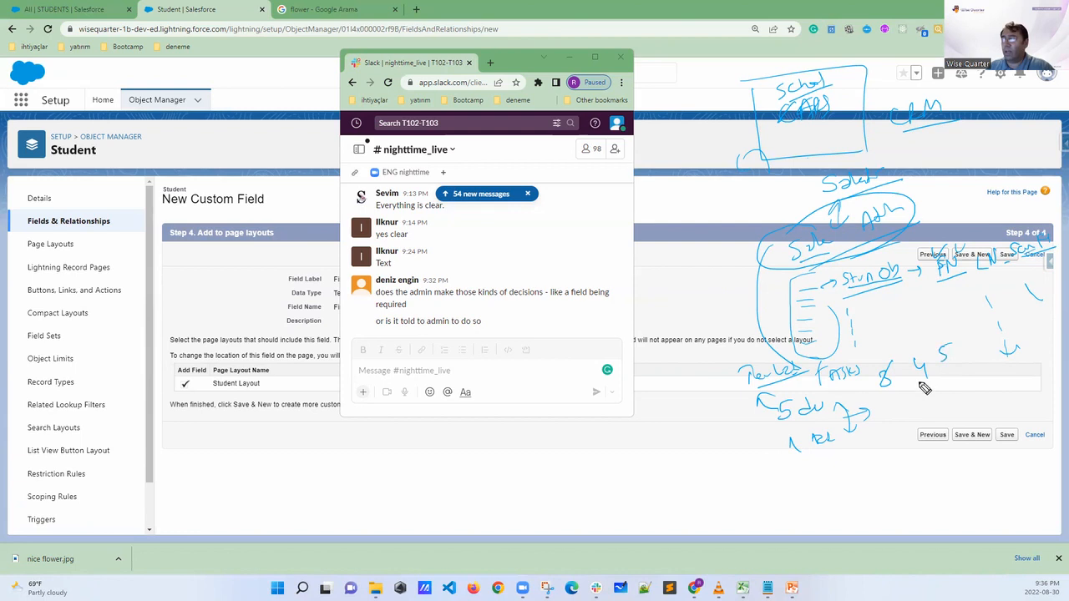
{"action": "mouse_move", "coordinate": [894, 361]}
{"action": "left_mouse_down"}
{"action": "mouse_move", "coordinate": [865, 389]}
{"action": "mouse_move", "coordinate": [938, 374]}
{"action": "mouse_move", "coordinate": [906, 353]}
{"action": "mouse_move", "coordinate": [933, 373]}
{"action": "mouse_move", "coordinate": [937, 395]}
{"action": "left_mouse_up"}
{"action": "left_click_drag", "start_coordinate": [931, 388], "coordinate": [942, 387]}
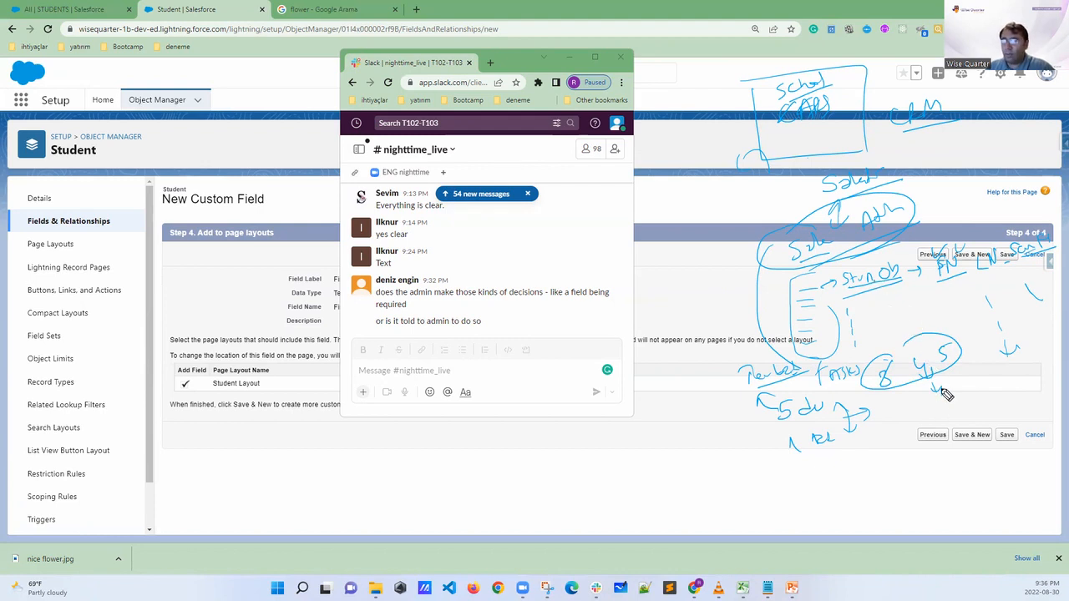
Bracket the "BA" note, link the student object to the developer note with an arrow, and outline the row of fields
{"action": "left_click_drag", "start_coordinate": [773, 436], "coordinate": [790, 459]}
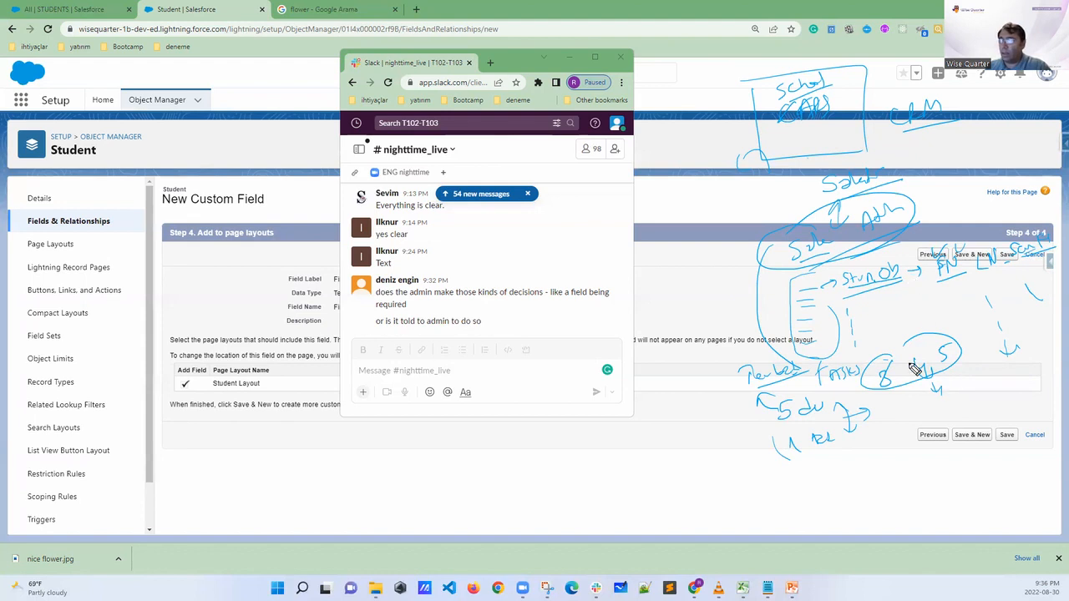
{"action": "mouse_move", "coordinate": [880, 286]}
{"action": "left_mouse_down"}
{"action": "mouse_move", "coordinate": [882, 311]}
{"action": "mouse_move", "coordinate": [846, 399]}
{"action": "left_mouse_up"}
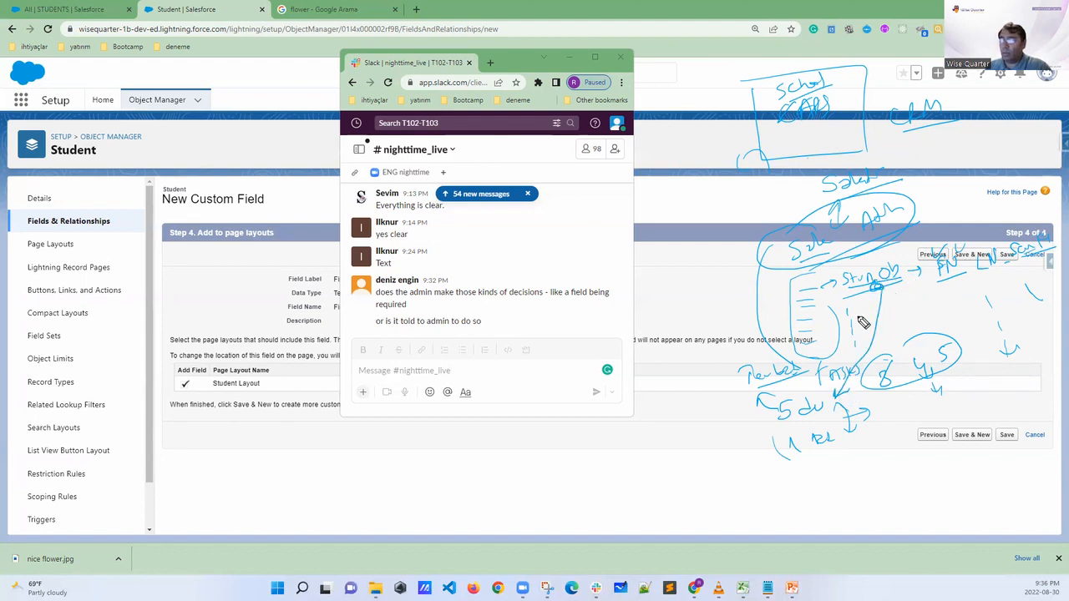
{"action": "left_click_drag", "start_coordinate": [920, 224], "coordinate": [998, 203]}
{"action": "left_click_drag", "start_coordinate": [1052, 247], "coordinate": [845, 304]}
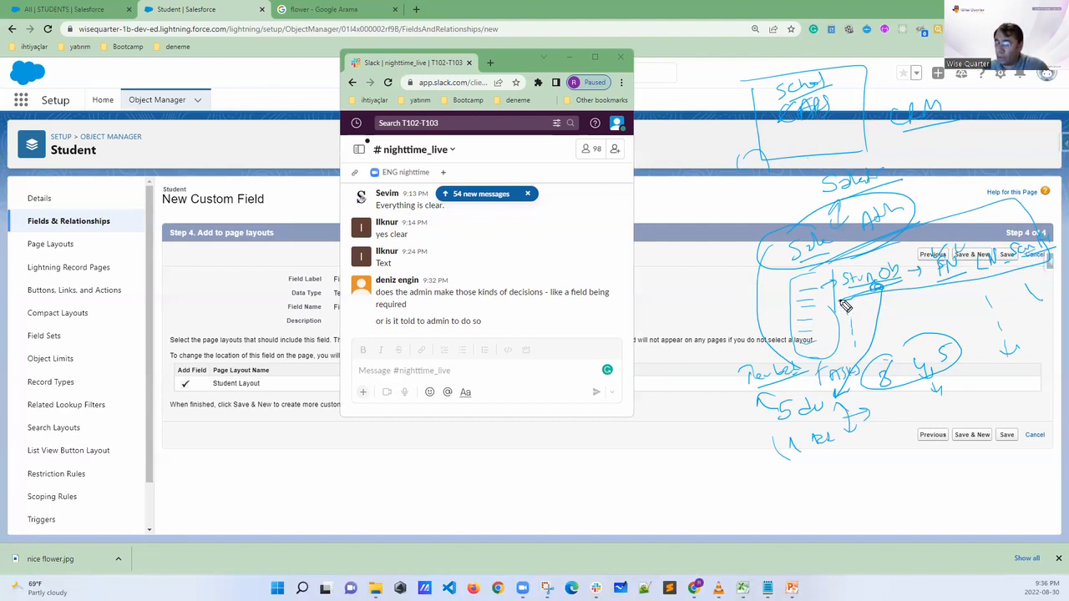
Clear all the drawn marks and minimize the Slack window to return to the new custom field form
{"action": "left_click", "coordinate": [737, 395]}
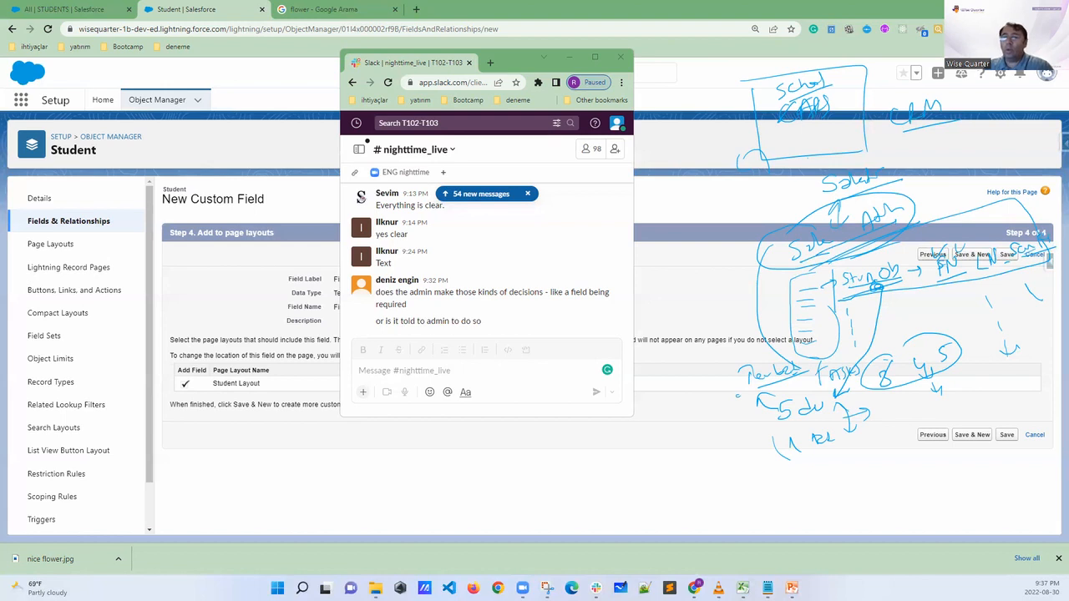
{"action": "key", "text": "Escape"}
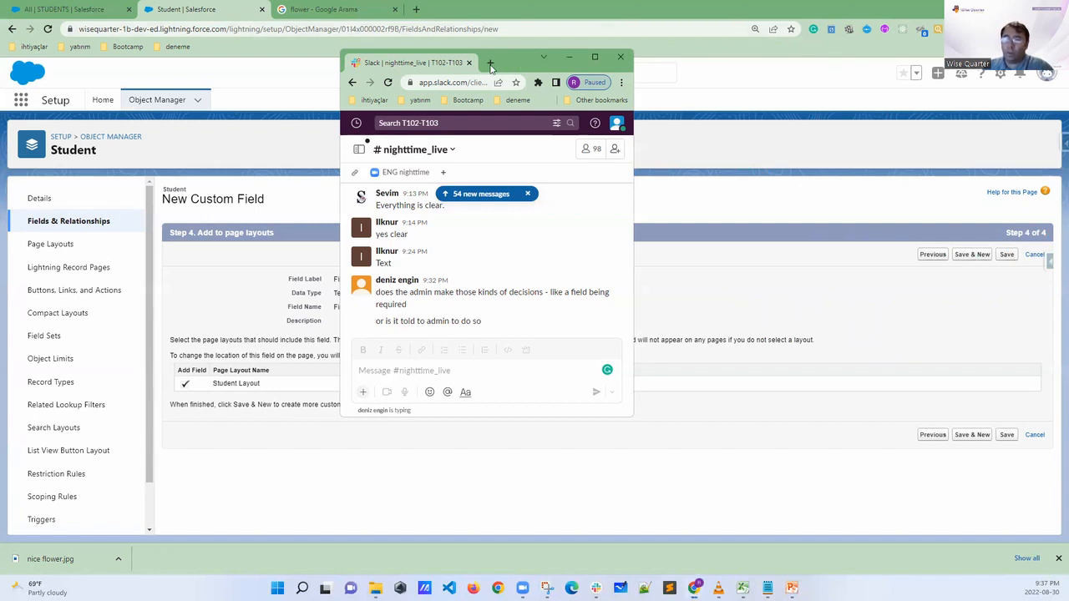
{"action": "left_click", "coordinate": [570, 58]}
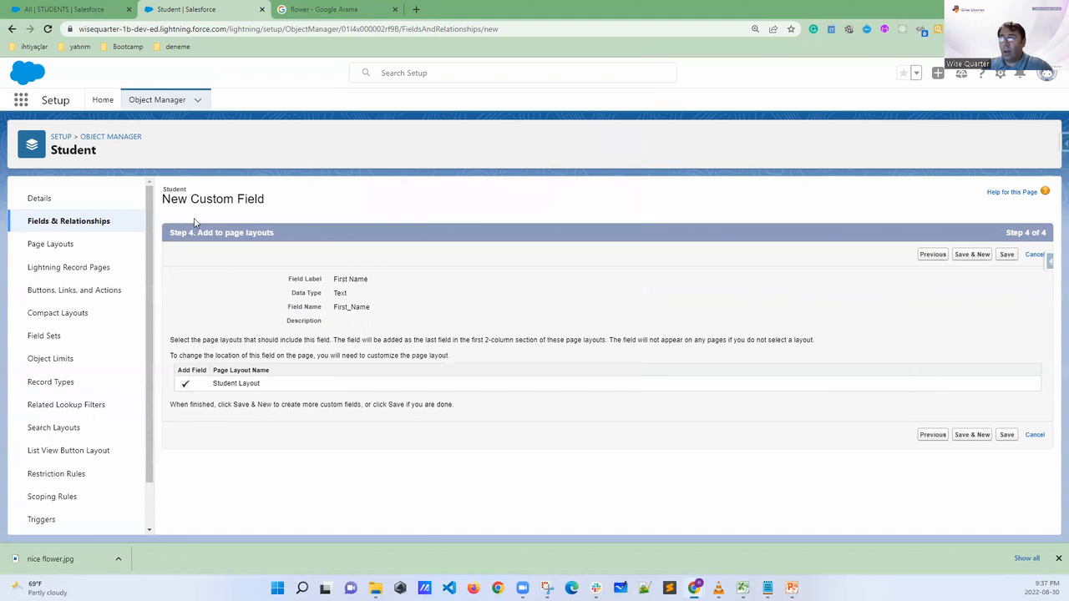
Highlight the Custom Field title and the Add to page layouts heading, and save the First Name field with Student Layout included
{"action": "left_click_drag", "start_coordinate": [189, 198], "coordinate": [295, 204]}
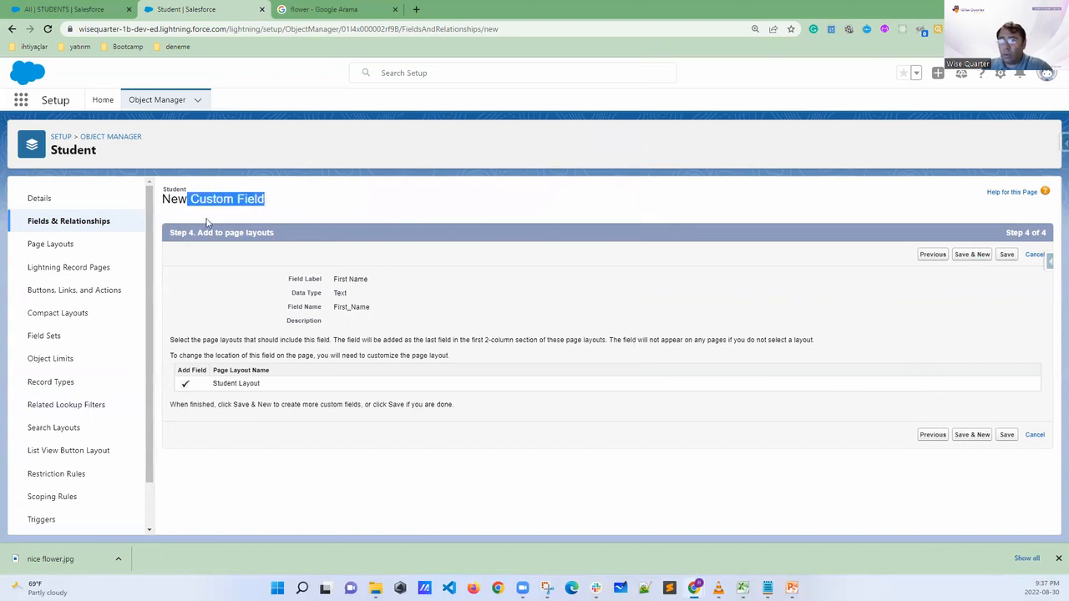
{"action": "left_click_drag", "start_coordinate": [199, 233], "coordinate": [282, 238]}
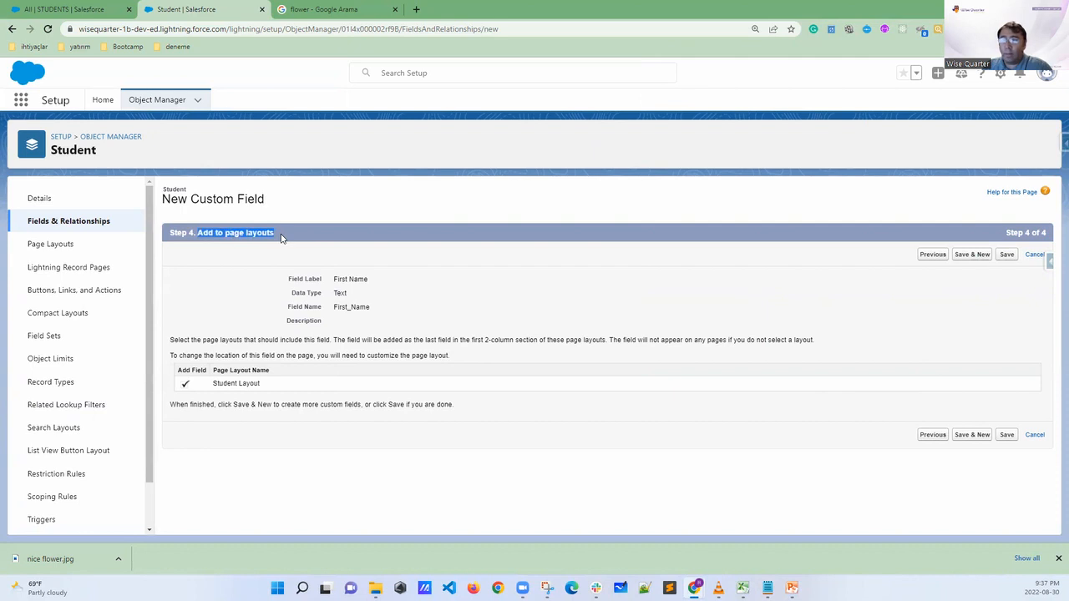
{"action": "left_click", "coordinate": [249, 242]}
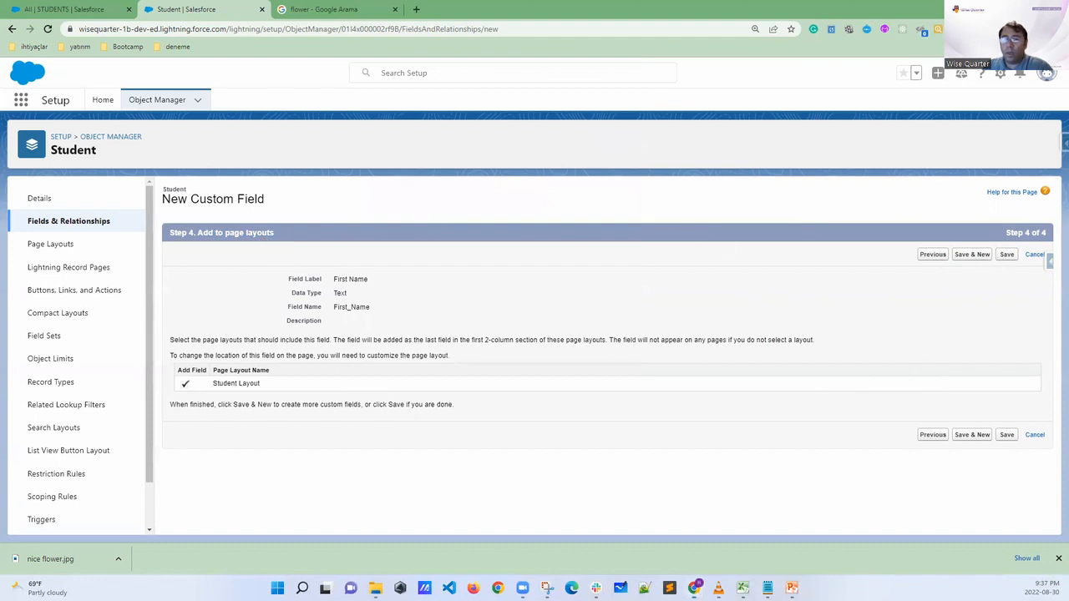
{"action": "mouse_move", "coordinate": [994, 244]}
{"action": "left_mouse_down"}
{"action": "mouse_move", "coordinate": [1009, 282]}
{"action": "mouse_move", "coordinate": [1001, 245]}
{"action": "left_mouse_up"}
{"action": "left_click", "coordinate": [1006, 254]}
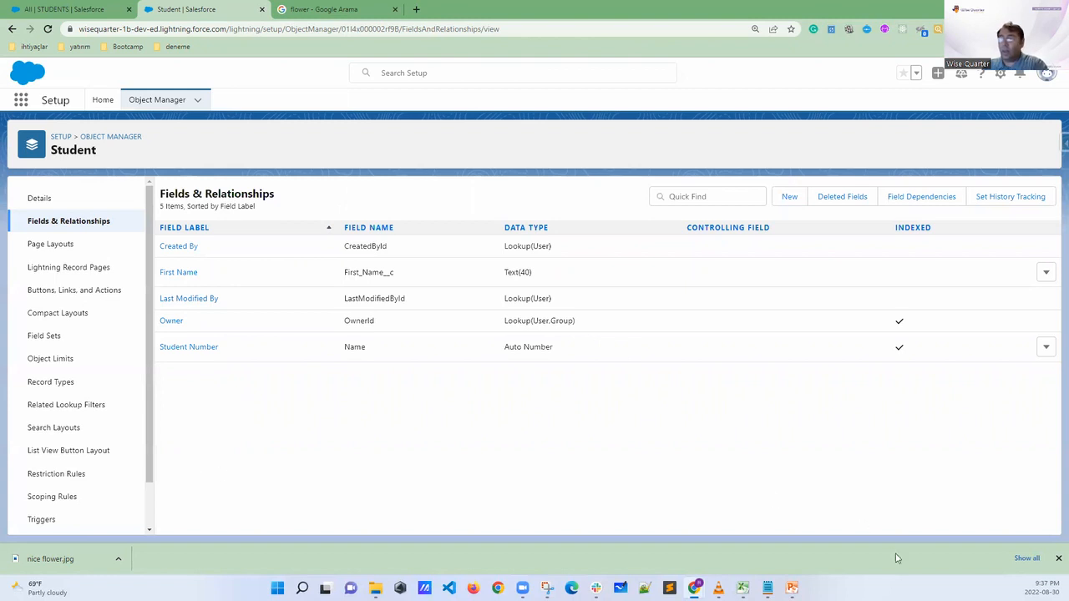
Switch to the Excel workbook, highlight the First Name column's label and data type cells, and return to Salesforce
{"action": "left_click", "coordinate": [742, 588]}
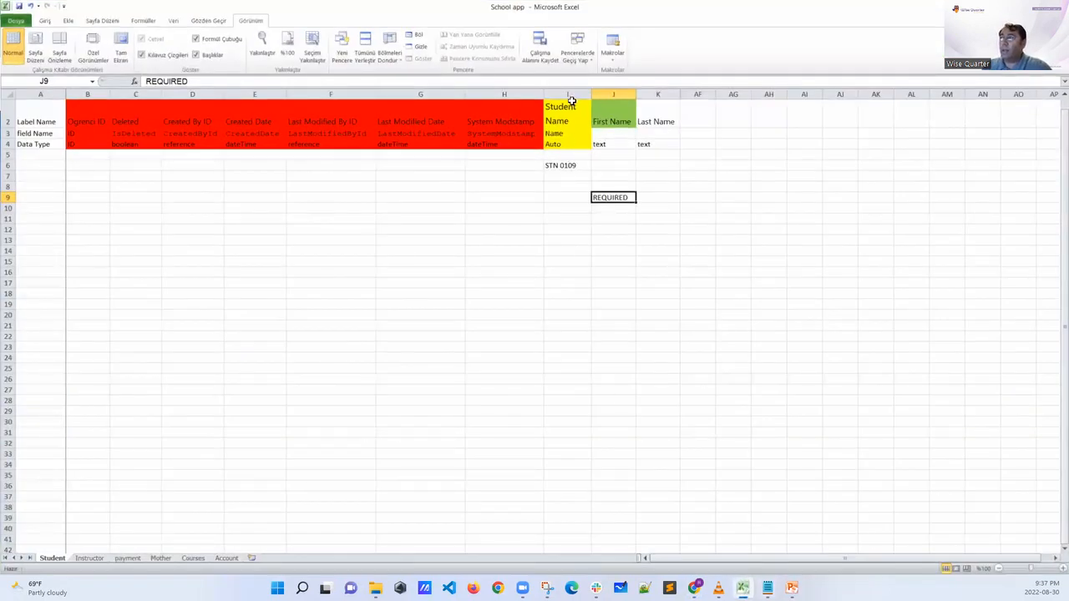
{"action": "left_click_drag", "start_coordinate": [610, 108], "coordinate": [606, 169]}
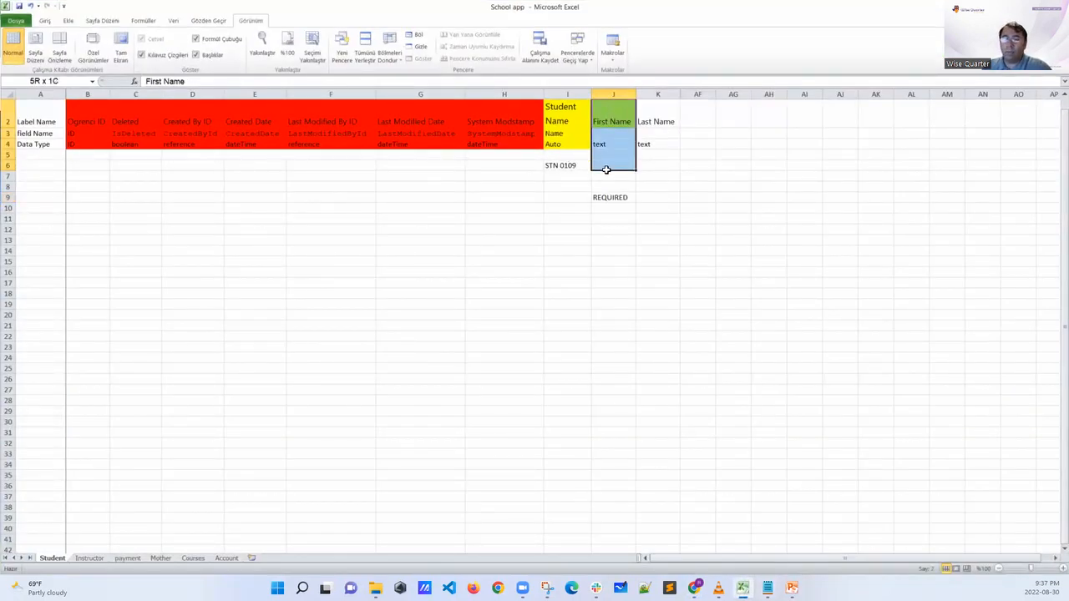
{"action": "key", "text": "alt+Tab"}
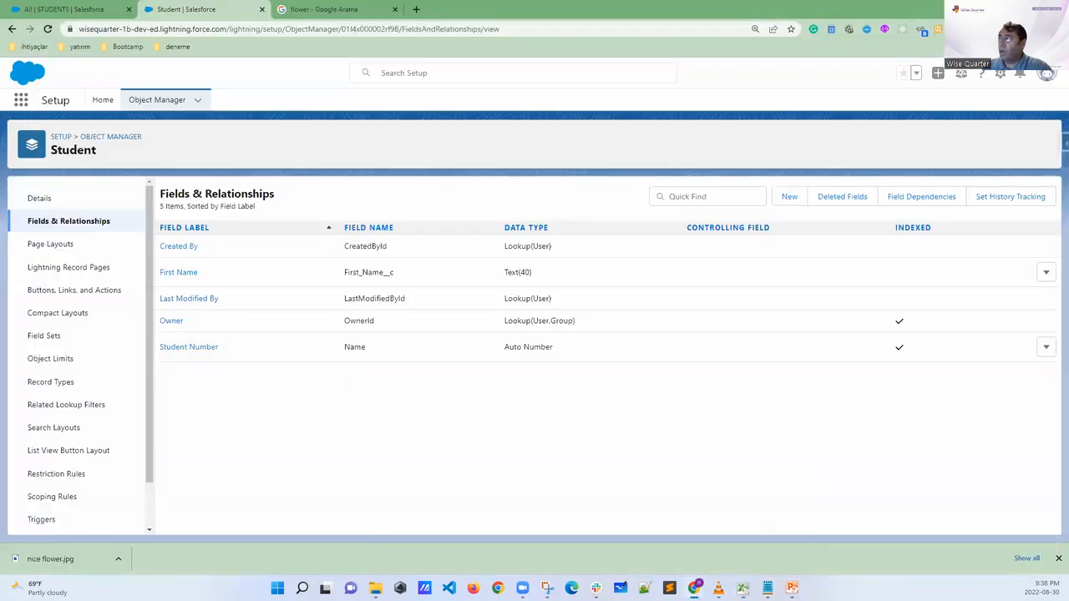
Reload the Students list, open the second student's record, and circle the First Name field before clearing the mark
{"action": "left_click", "coordinate": [94, 12]}
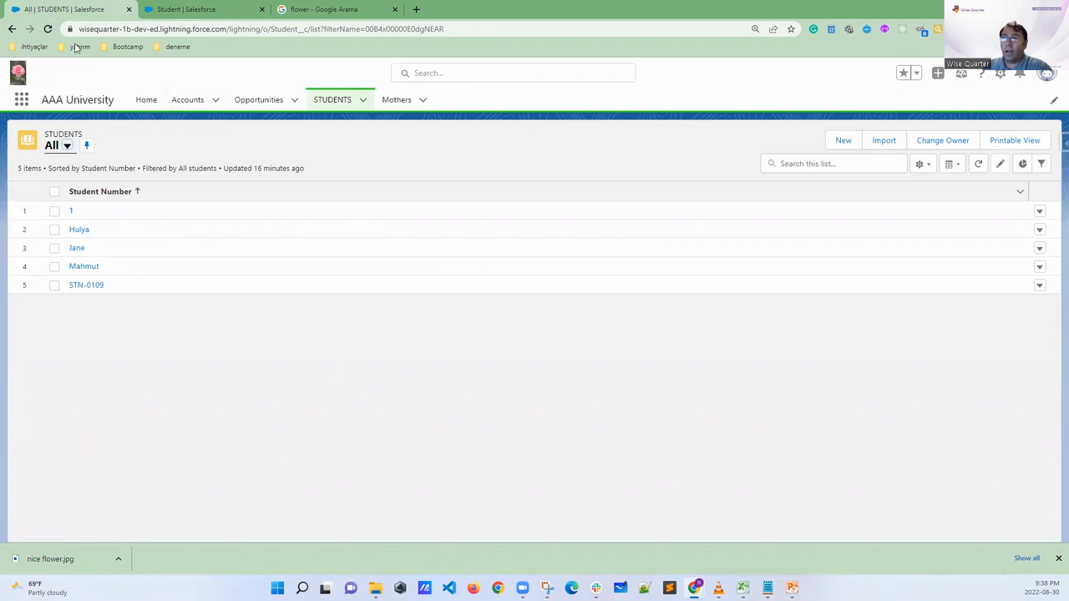
{"action": "left_click", "coordinate": [48, 29]}
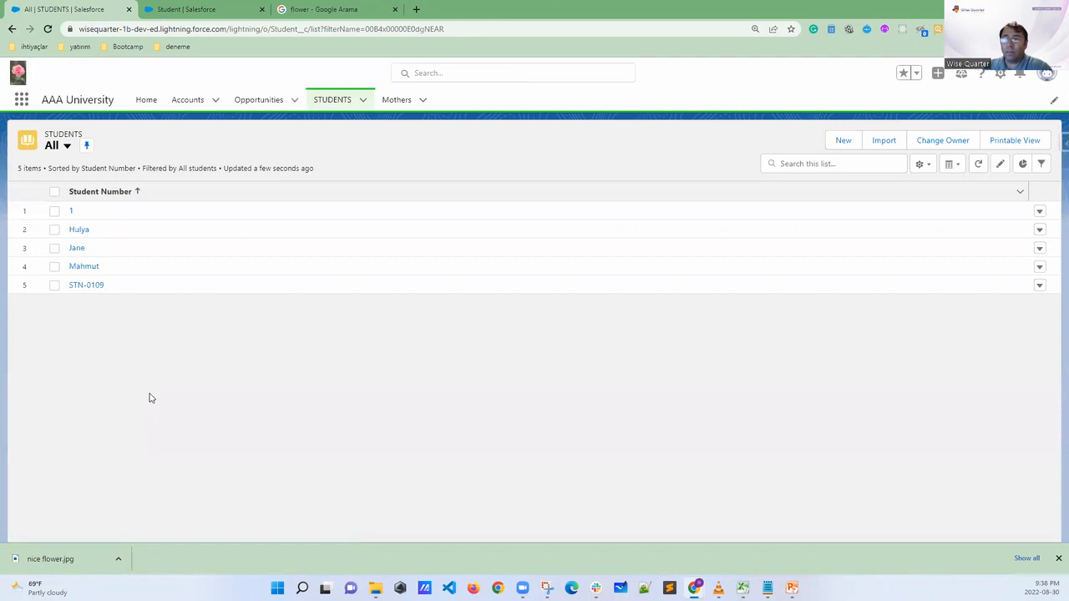
{"action": "left_click", "coordinate": [79, 230]}
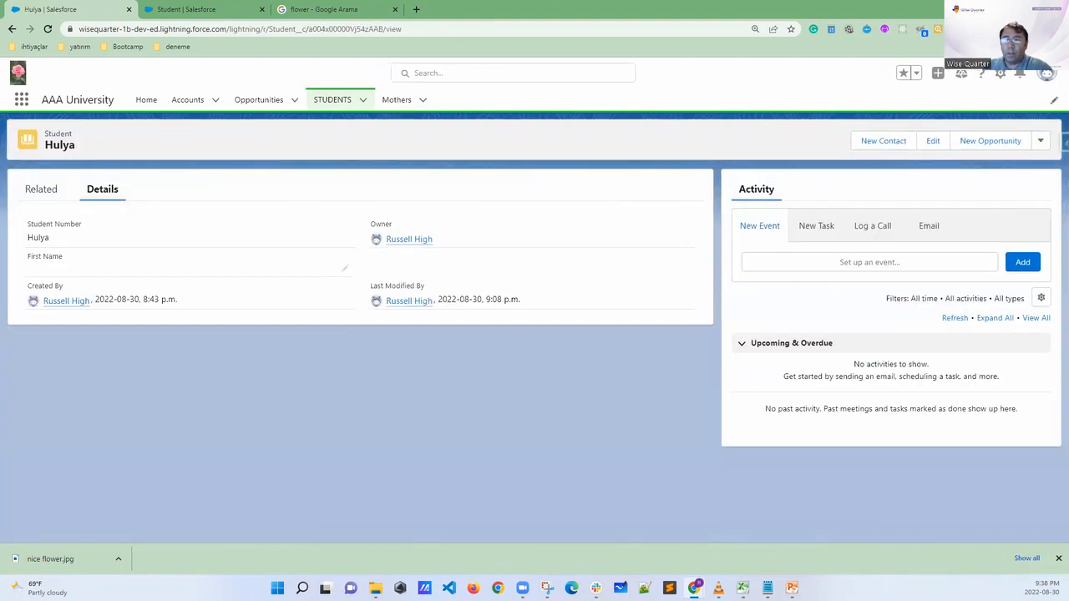
{"action": "mouse_move", "coordinate": [82, 246]}
{"action": "left_mouse_down"}
{"action": "mouse_move", "coordinate": [24, 250]}
{"action": "mouse_move", "coordinate": [20, 281]}
{"action": "mouse_move", "coordinate": [105, 284]}
{"action": "mouse_move", "coordinate": [129, 267]}
{"action": "mouse_move", "coordinate": [69, 243]}
{"action": "left_mouse_up"}
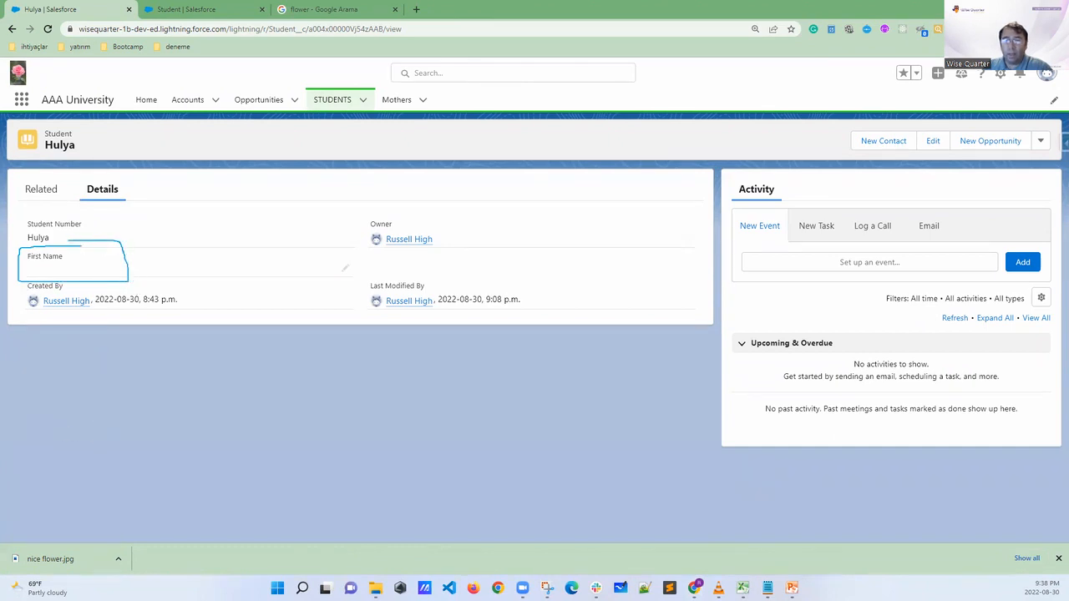
{"action": "key", "text": "Escape"}
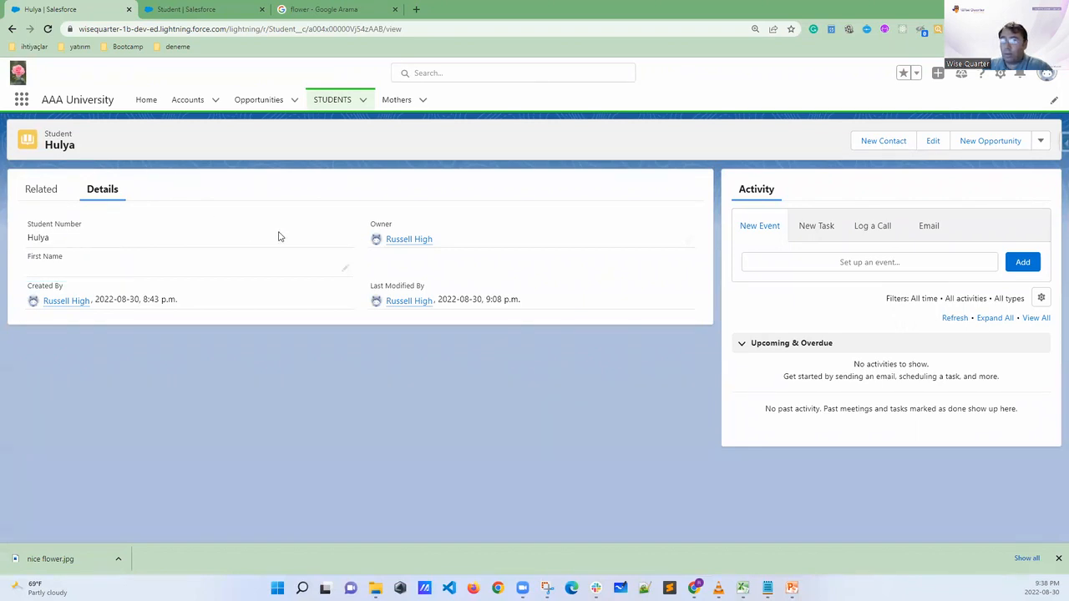
Fill in the required First Name field on the open student record with the student's first name and save it
{"action": "left_click", "coordinate": [346, 270]}
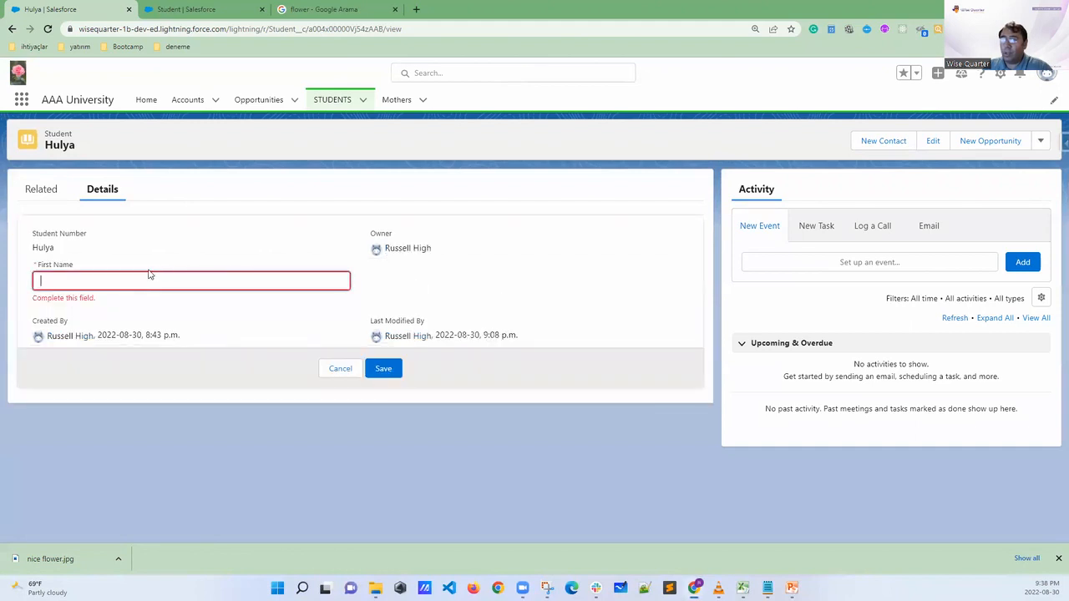
{"action": "left_click_drag", "start_coordinate": [55, 245], "coordinate": [25, 246]}
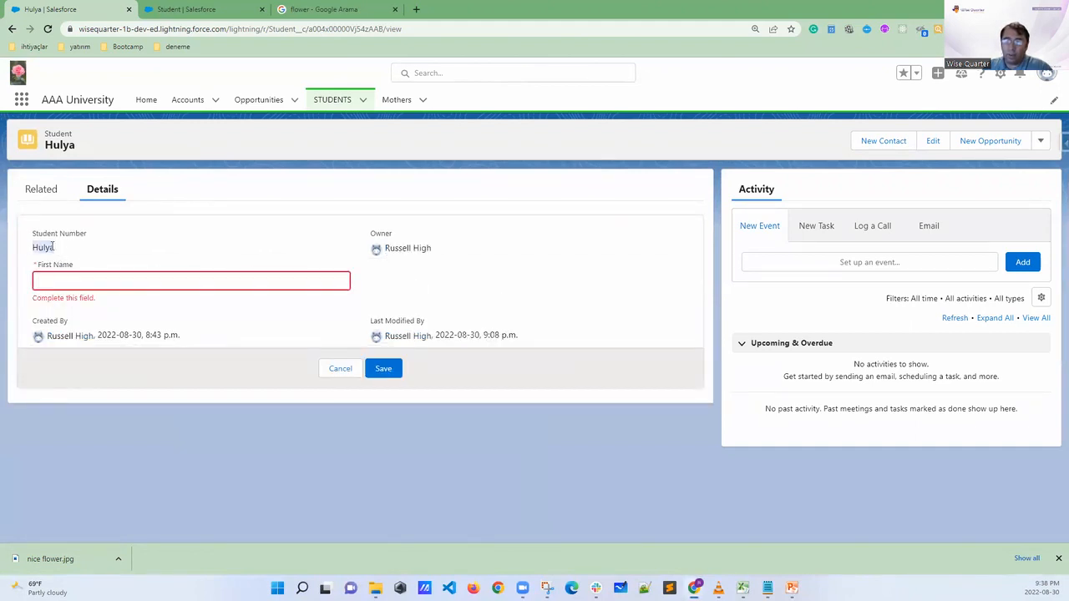
{"action": "left_click", "coordinate": [65, 280]}
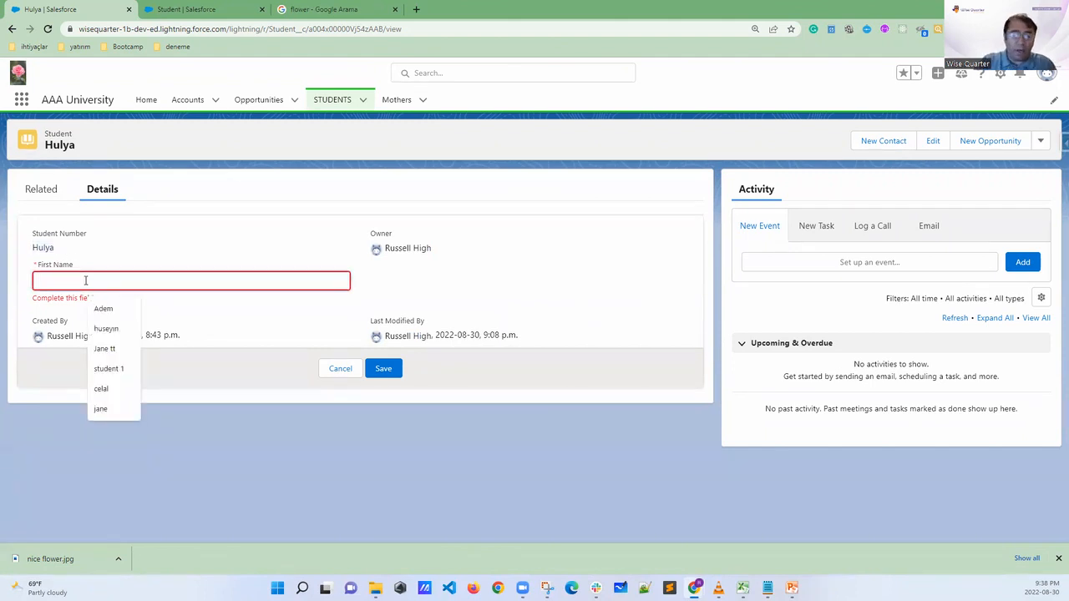
{"action": "type", "text": "Hulya"}
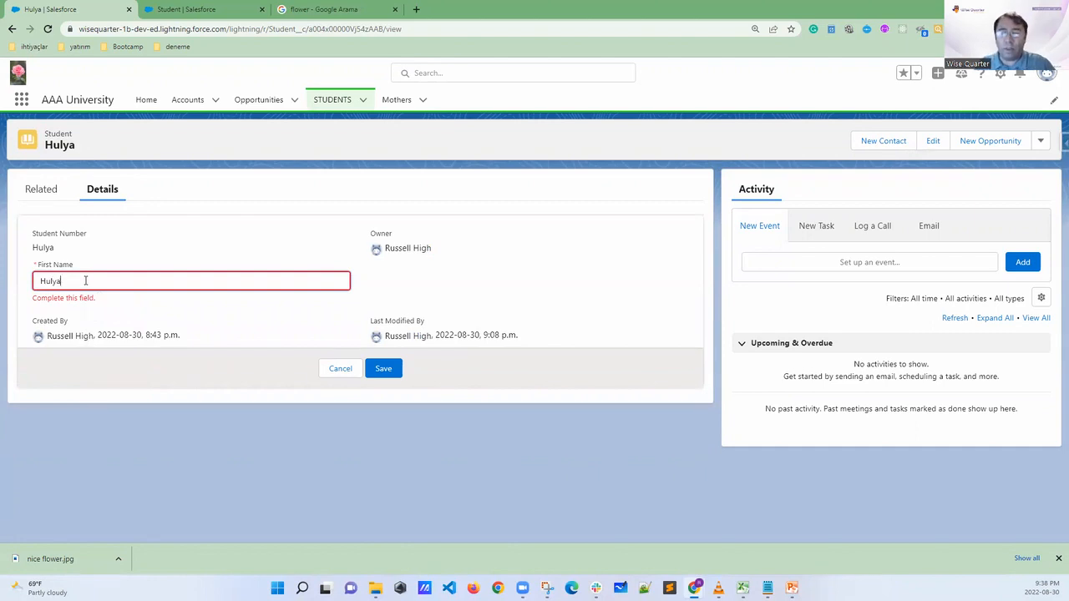
{"action": "key", "text": "ctrl+a"}
{"action": "type", "text": "Ace"}
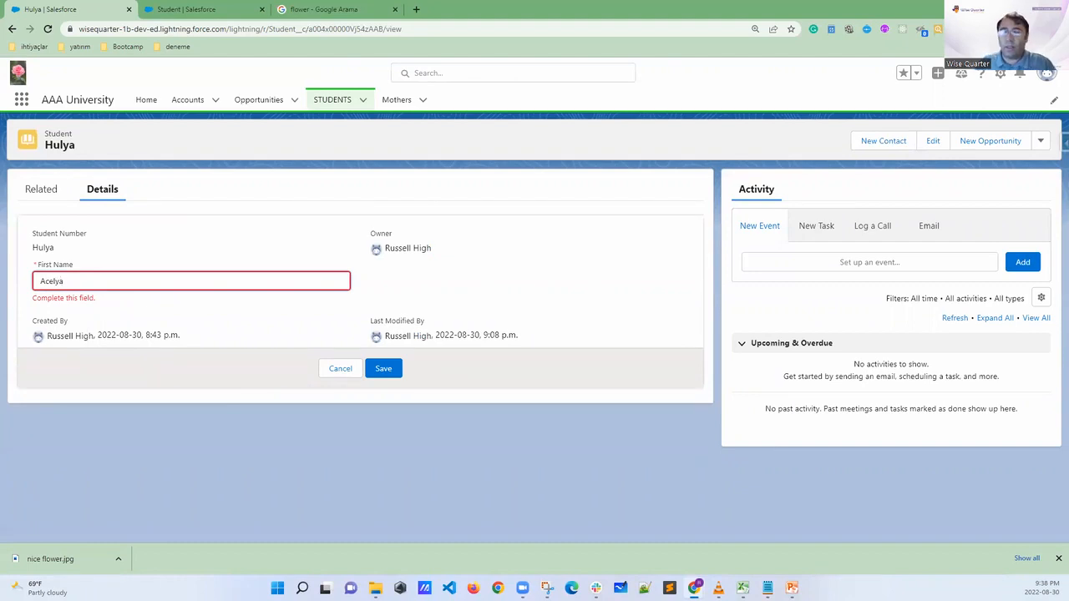
{"action": "left_click", "coordinate": [382, 372]}
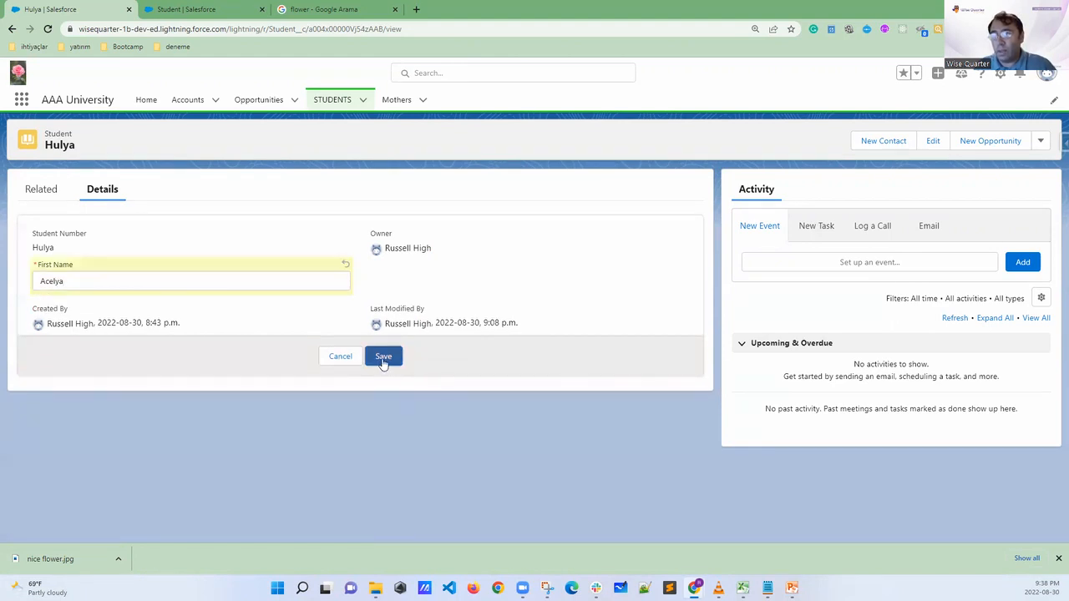
{"action": "left_click", "coordinate": [382, 367]}
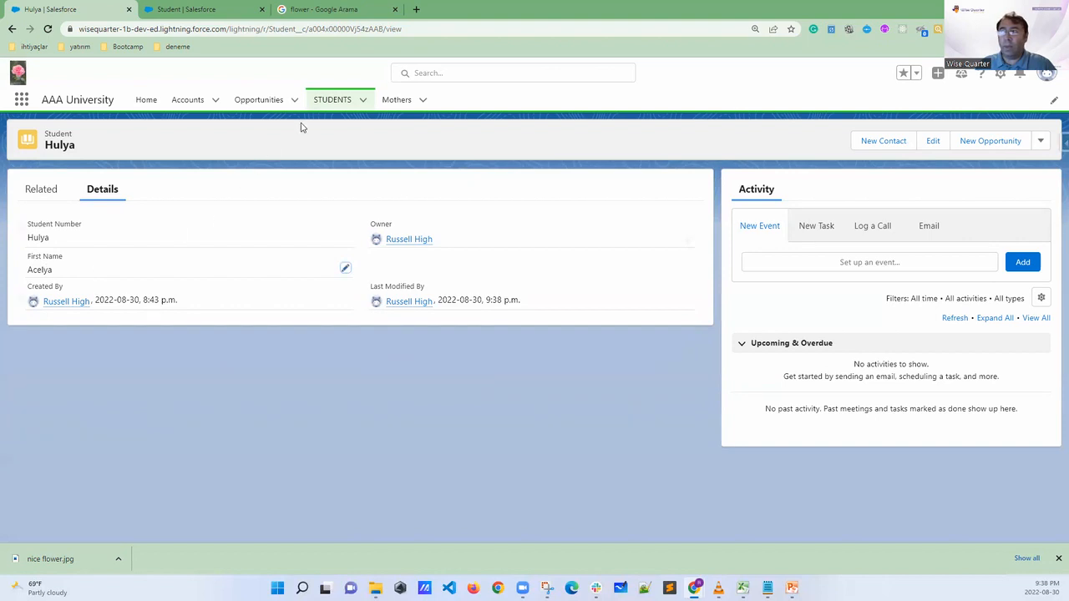
Start a new student record from the Students list and try to save it with First Name left empty
{"action": "left_click", "coordinate": [332, 99]}
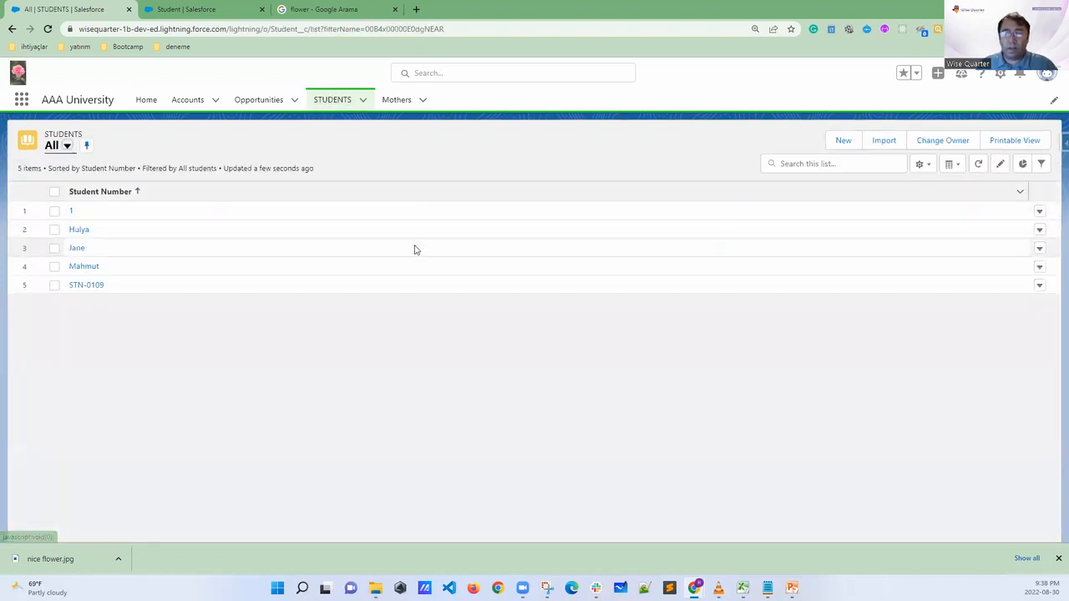
{"action": "left_click", "coordinate": [840, 142]}
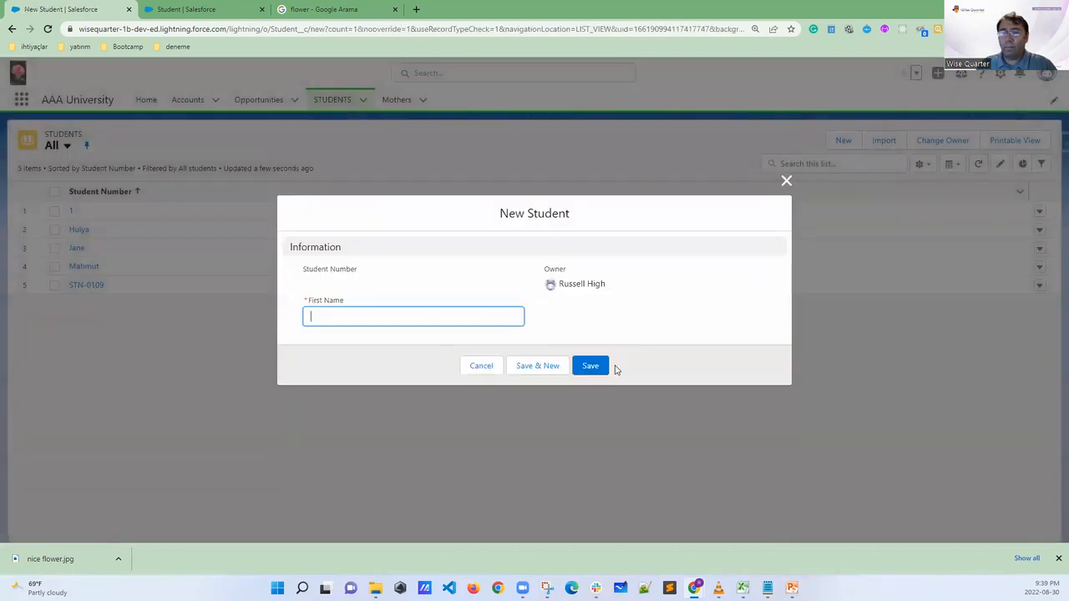
{"action": "left_click", "coordinate": [537, 366]}
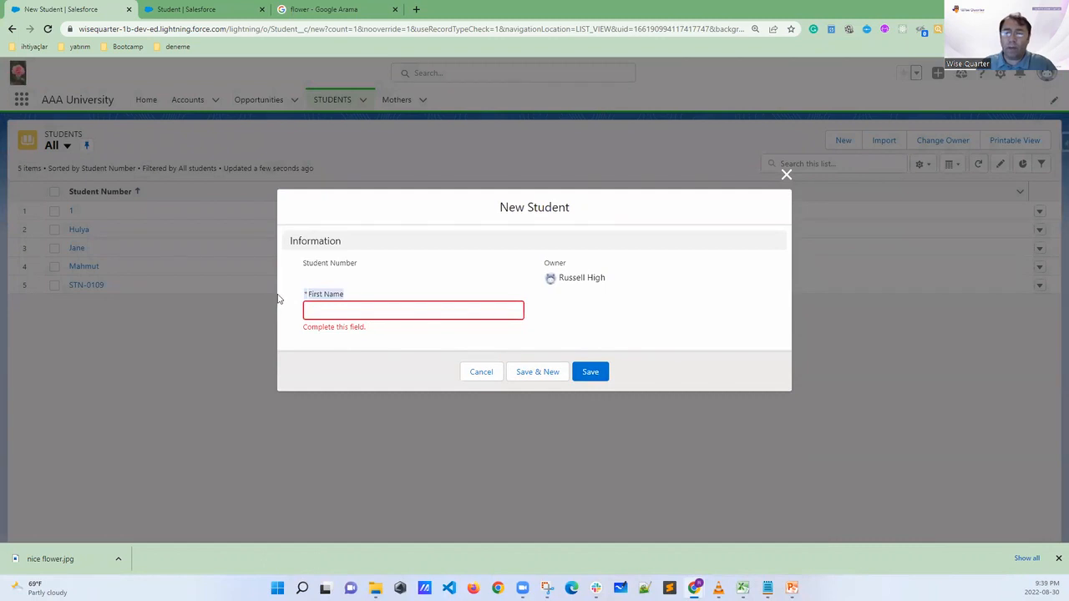
{"action": "left_click", "coordinate": [603, 371]}
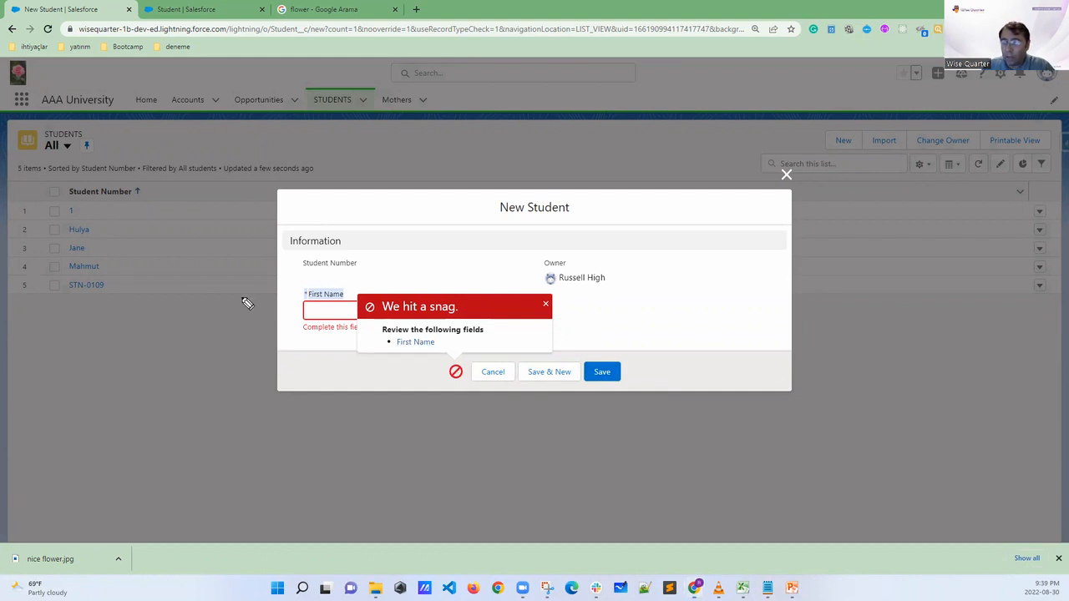
Circle the list of fields to review and the First Name label, clear the marks, and dismiss the error message
{"action": "mouse_move", "coordinate": [489, 329]}
{"action": "left_mouse_down"}
{"action": "mouse_move", "coordinate": [367, 329]}
{"action": "mouse_move", "coordinate": [395, 357]}
{"action": "mouse_move", "coordinate": [489, 345]}
{"action": "mouse_move", "coordinate": [447, 322]}
{"action": "left_mouse_up"}
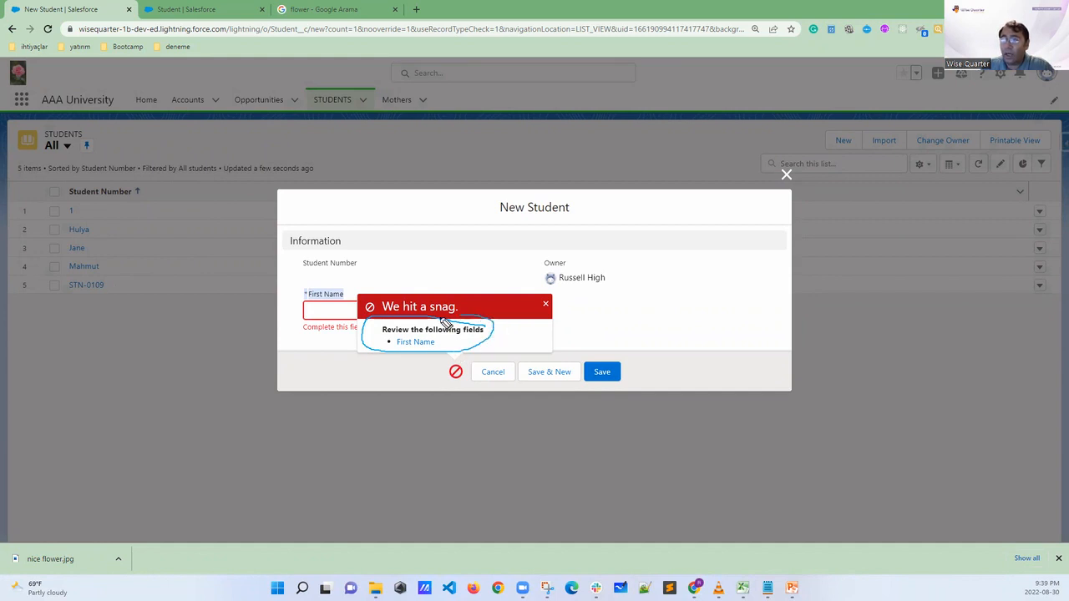
{"action": "mouse_move", "coordinate": [359, 279]}
{"action": "left_mouse_down"}
{"action": "mouse_move", "coordinate": [305, 302]}
{"action": "mouse_move", "coordinate": [349, 312]}
{"action": "left_mouse_up"}
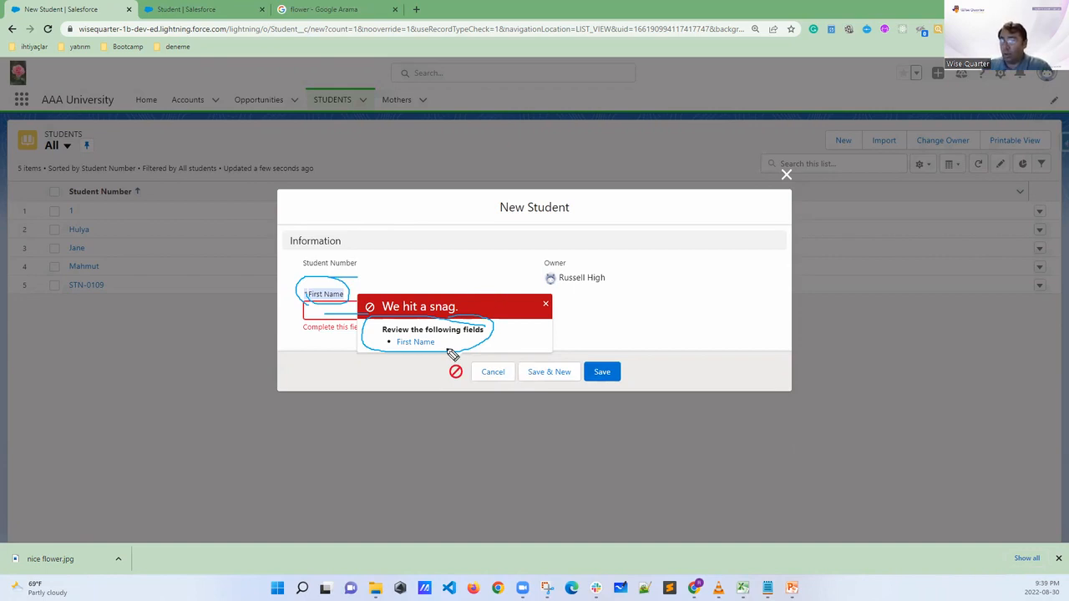
{"action": "key", "text": "Escape"}
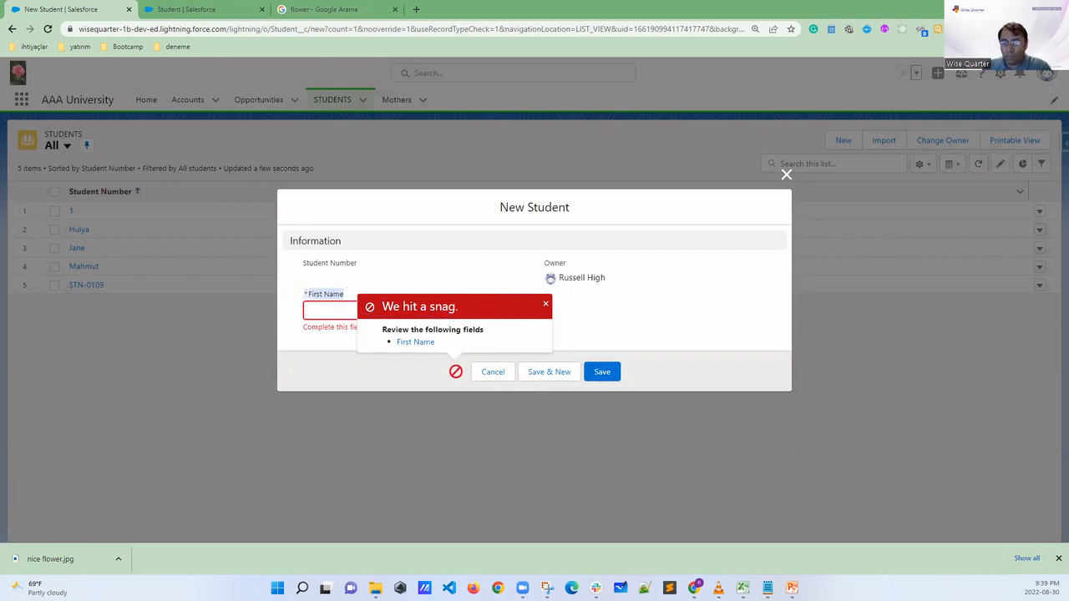
{"action": "left_click", "coordinate": [544, 306]}
Open the First Name field's definition in the Student object setup, mark its Required option, and clear the marks
{"action": "left_click", "coordinate": [213, 17]}
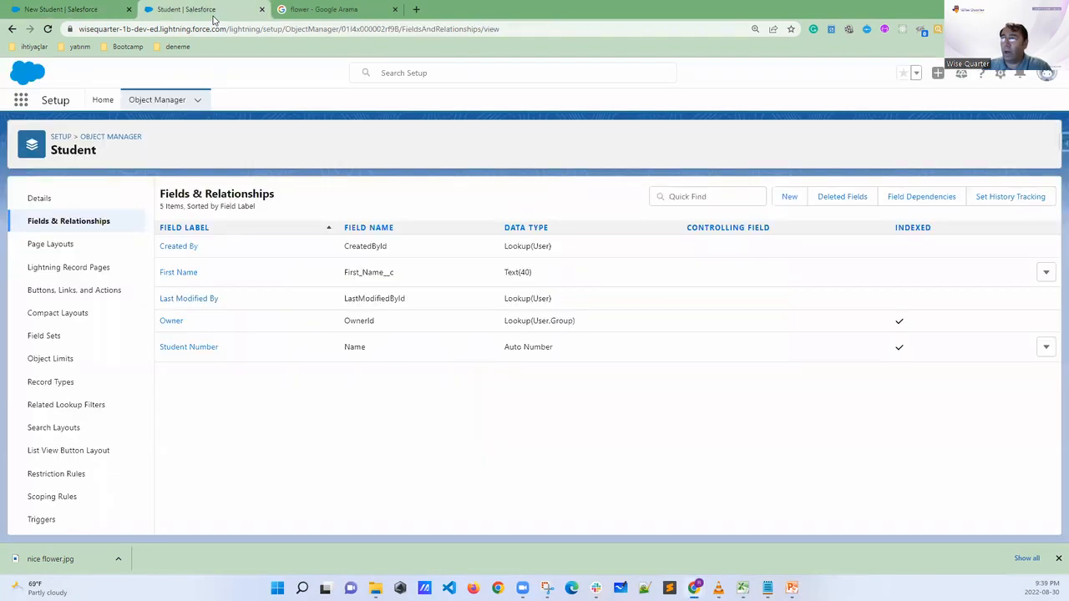
{"action": "left_click", "coordinate": [179, 276]}
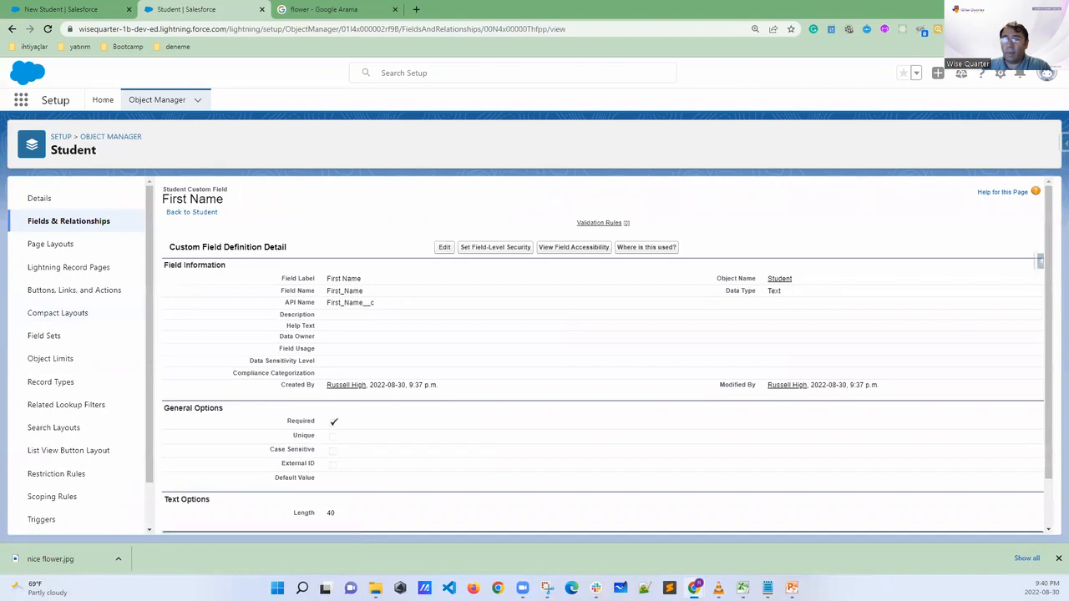
{"action": "mouse_move", "coordinate": [373, 411]}
{"action": "left_mouse_down"}
{"action": "mouse_move", "coordinate": [163, 399]}
{"action": "mouse_move", "coordinate": [205, 437]}
{"action": "mouse_move", "coordinate": [367, 434]}
{"action": "mouse_move", "coordinate": [373, 409]}
{"action": "mouse_move", "coordinate": [336, 435]}
{"action": "mouse_move", "coordinate": [313, 431]}
{"action": "left_mouse_up"}
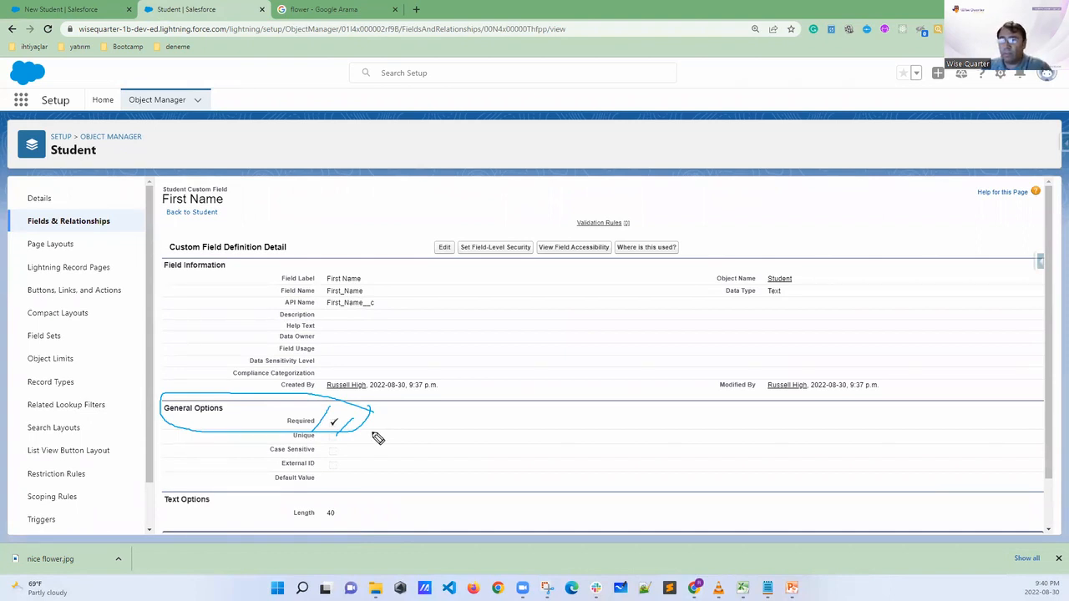
{"action": "mouse_move", "coordinate": [368, 407]}
{"action": "left_mouse_down"}
{"action": "mouse_move", "coordinate": [377, 424]}
{"action": "mouse_move", "coordinate": [357, 457]}
{"action": "left_mouse_up"}
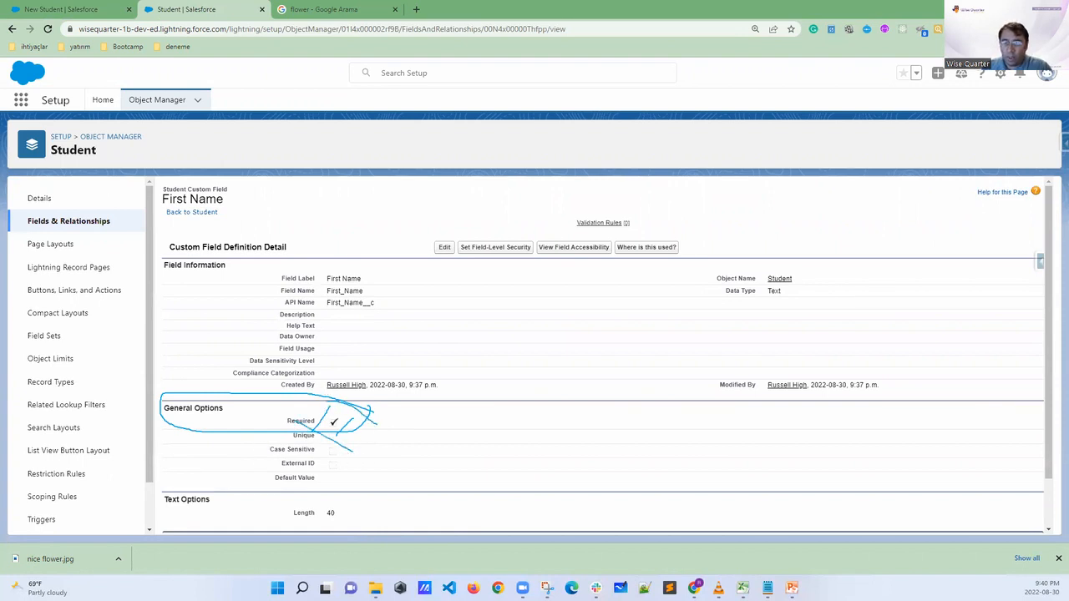
{"action": "key", "text": "Escape"}
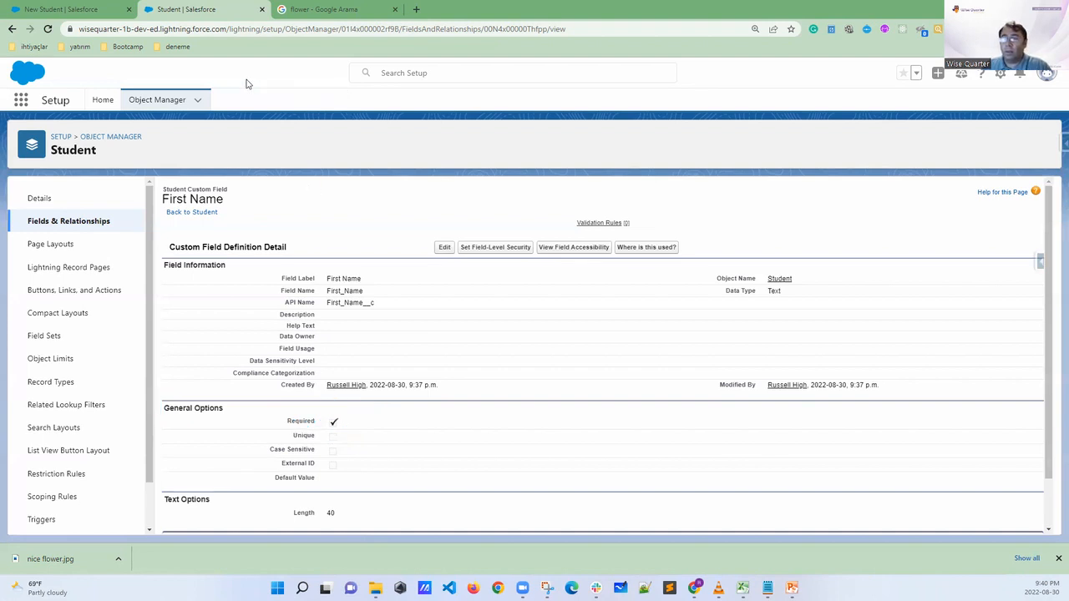
Circle First Name in the Student object's field list and highlight the Last Name cells in the Excel workbook
{"action": "left_click", "coordinate": [91, 218]}
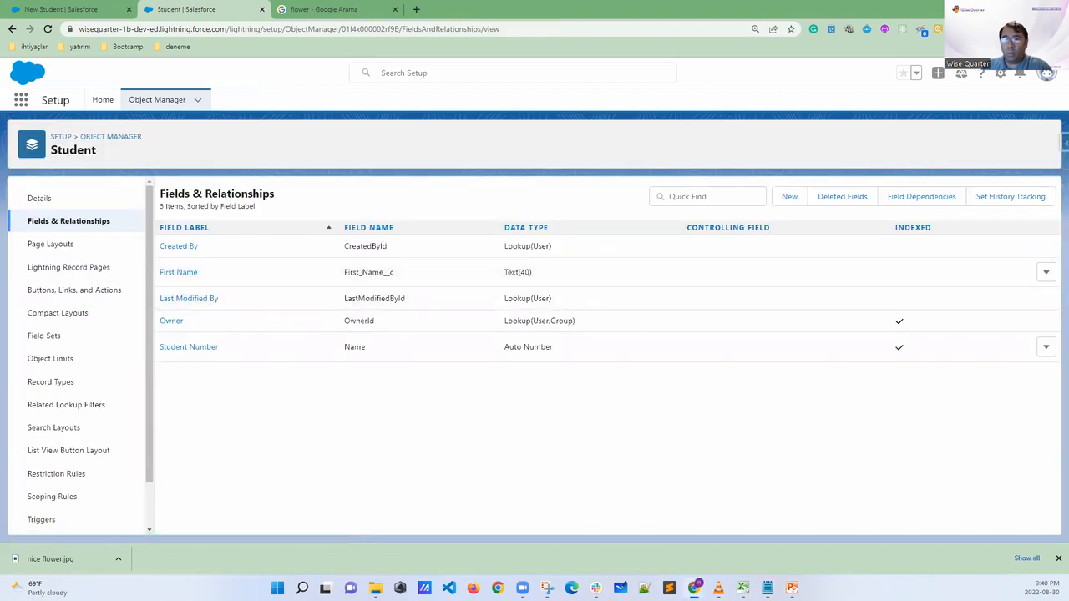
{"action": "mouse_move", "coordinate": [209, 266]}
{"action": "left_mouse_down"}
{"action": "mouse_move", "coordinate": [153, 270]}
{"action": "mouse_move", "coordinate": [204, 276]}
{"action": "left_mouse_up"}
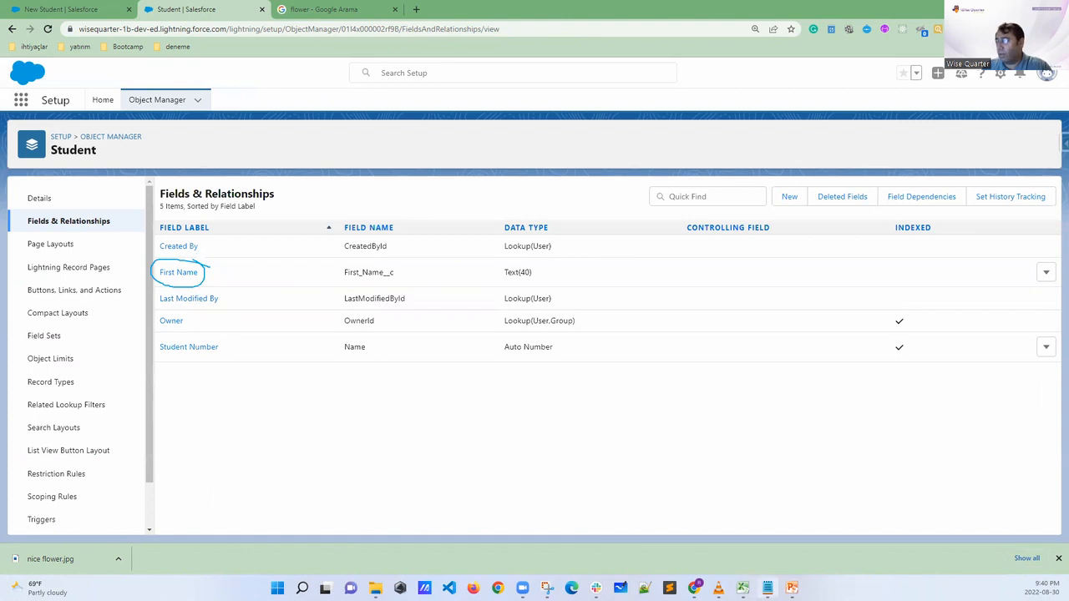
{"action": "left_click", "coordinate": [742, 587]}
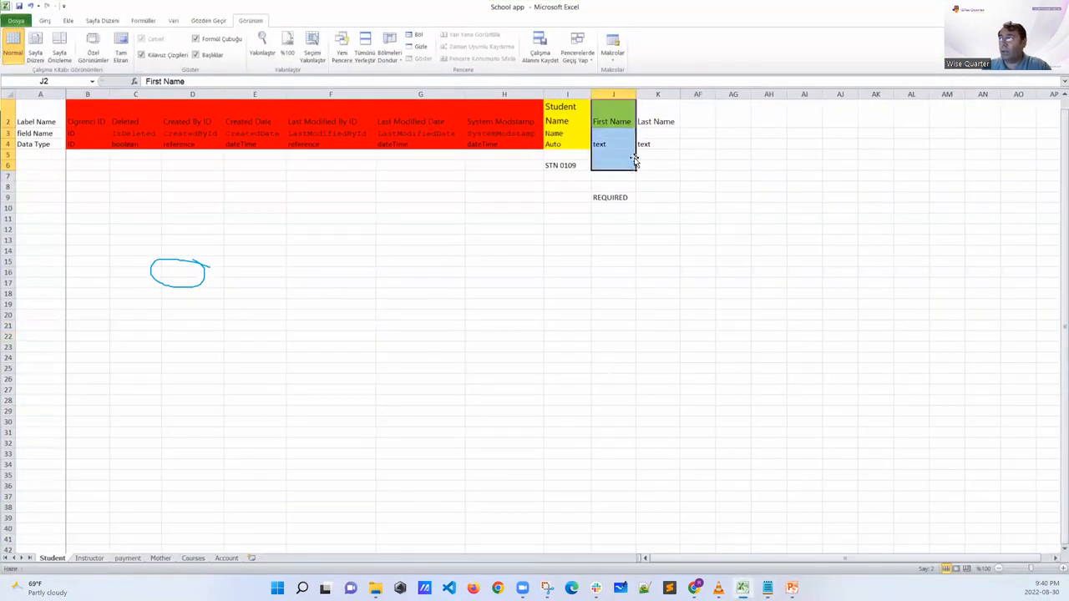
{"action": "left_click_drag", "start_coordinate": [663, 118], "coordinate": [641, 145]}
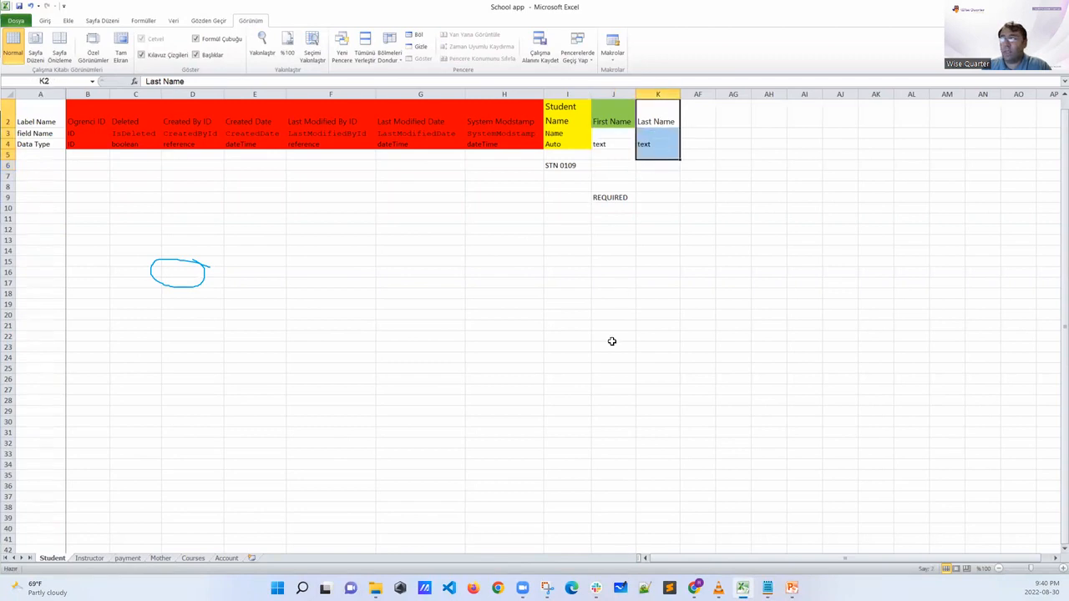
{"action": "key", "text": "alt+Tab"}
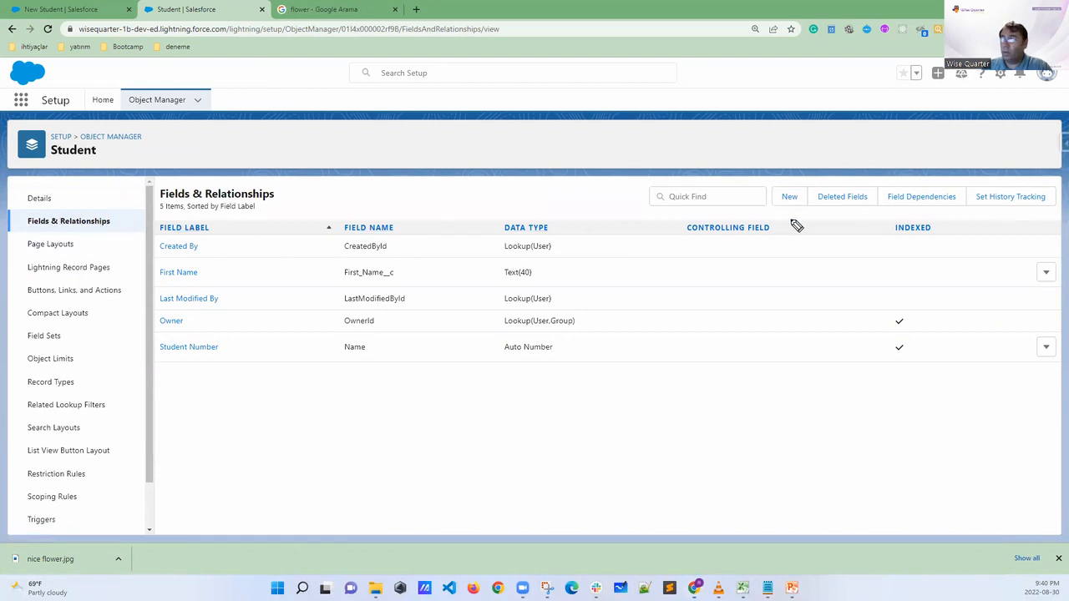
Start a new custom field on the Student object with the Text data type
{"action": "left_click_drag", "start_coordinate": [804, 179], "coordinate": [808, 214]}
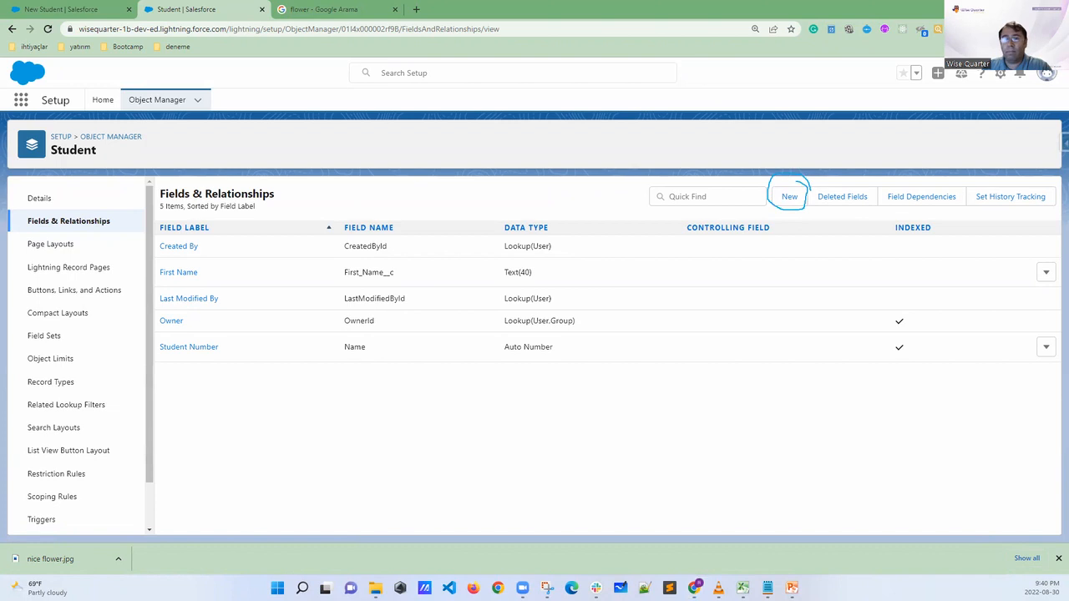
{"action": "left_click", "coordinate": [789, 196]}
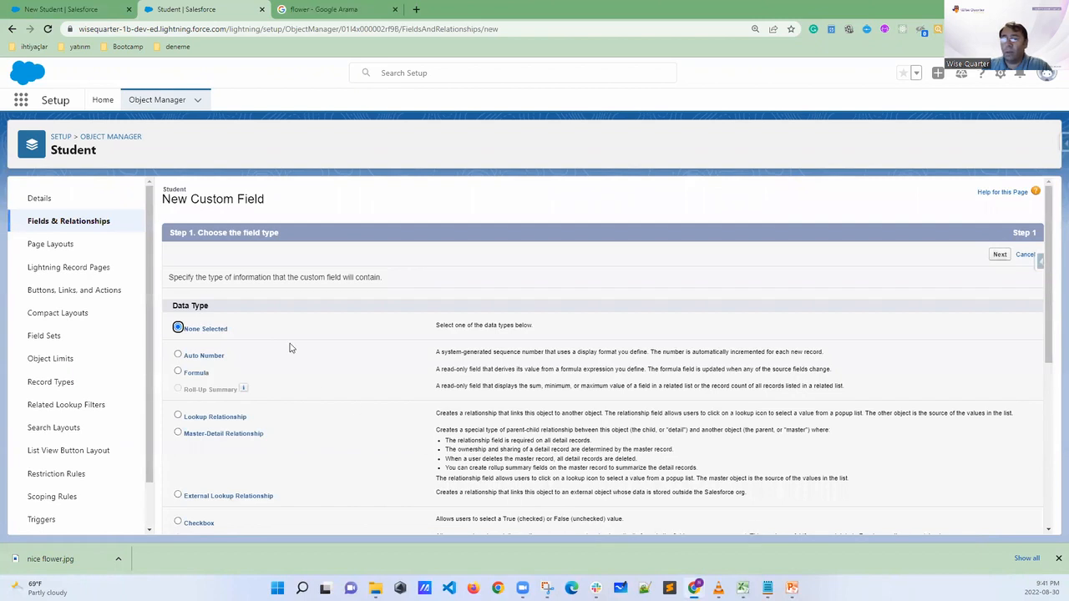
{"action": "scroll", "coordinate": [290, 349], "scroll_direction": "down", "scroll_amount": 3}
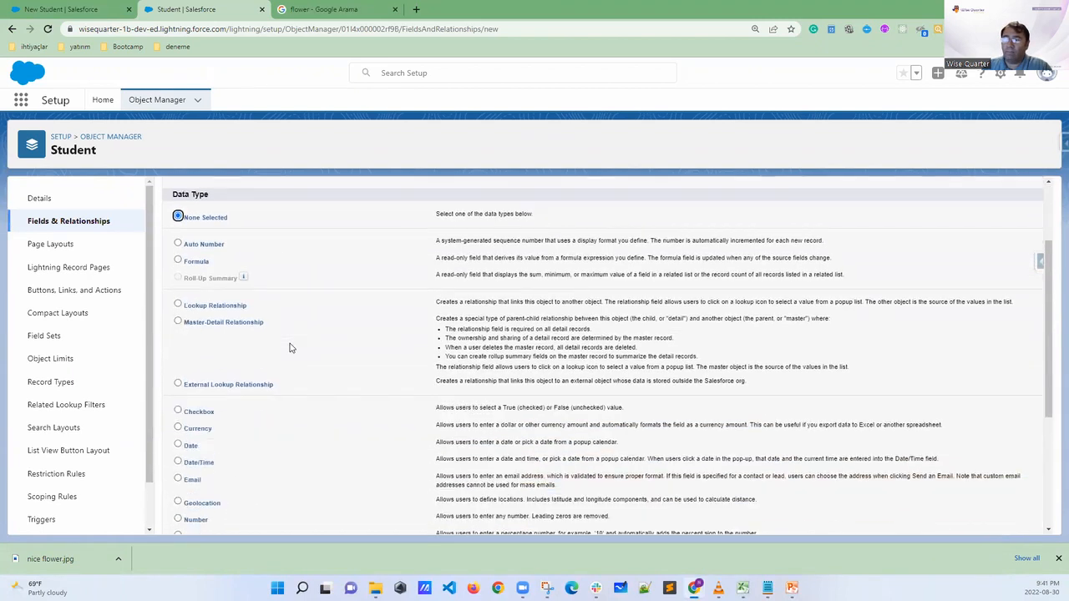
{"action": "scroll", "coordinate": [289, 348], "scroll_direction": "down", "scroll_amount": 1}
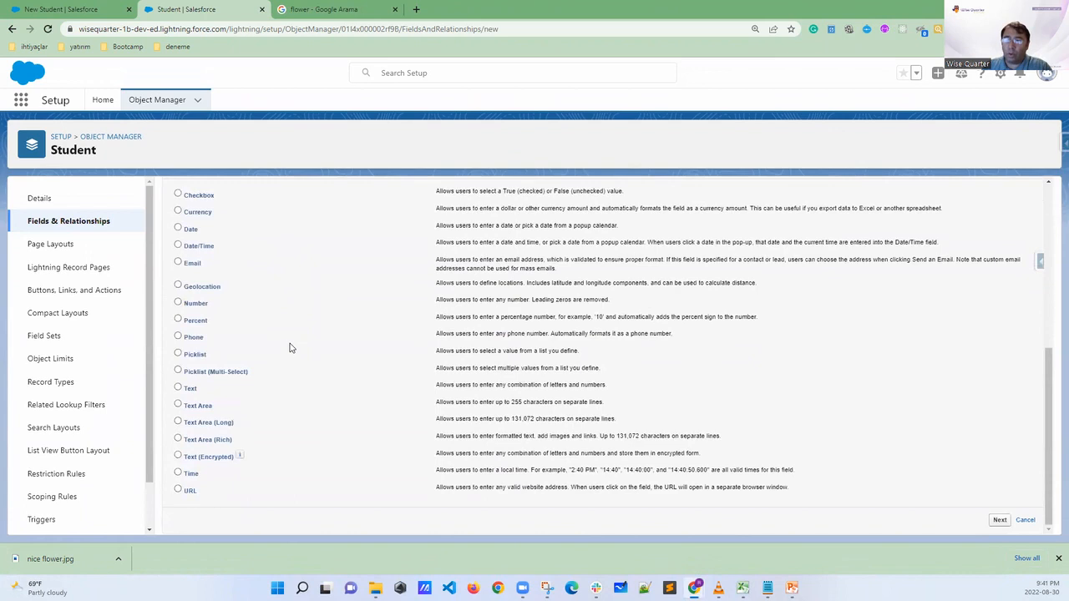
{"action": "left_click", "coordinate": [179, 388]}
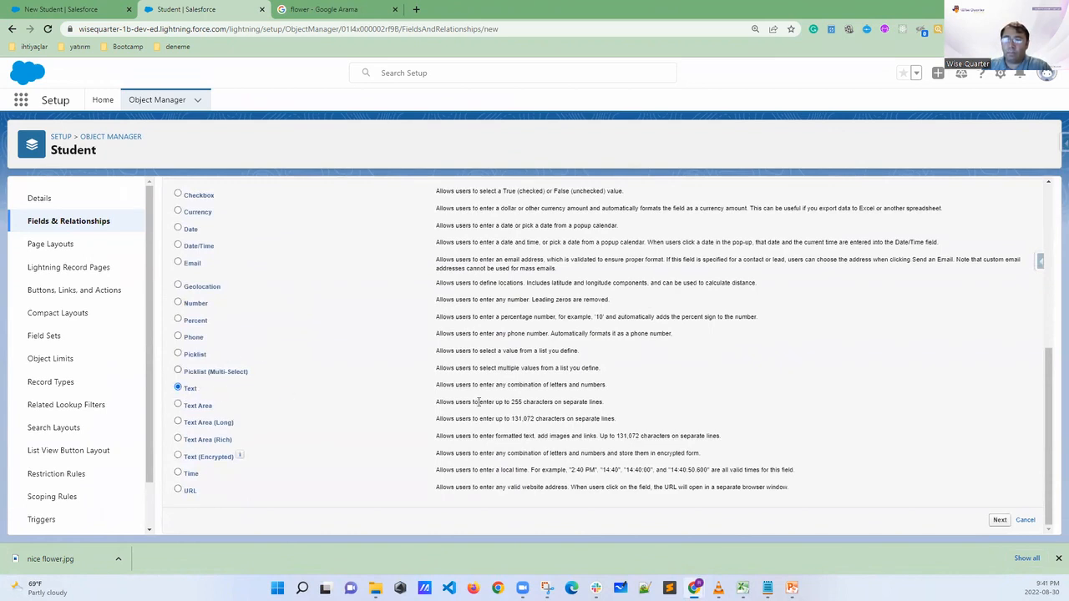
{"action": "left_click", "coordinate": [999, 519]}
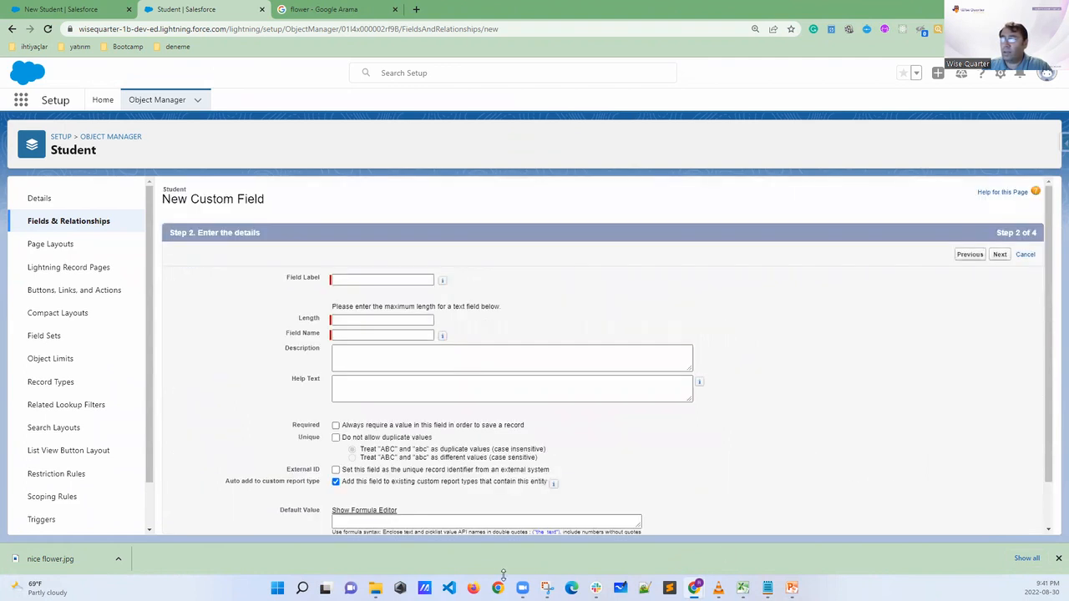
Label the new text field Last Name, with field name Last_Name, and set its length to 30
{"action": "left_click", "coordinate": [349, 278]}
{"action": "type", "text": "Last Name"}
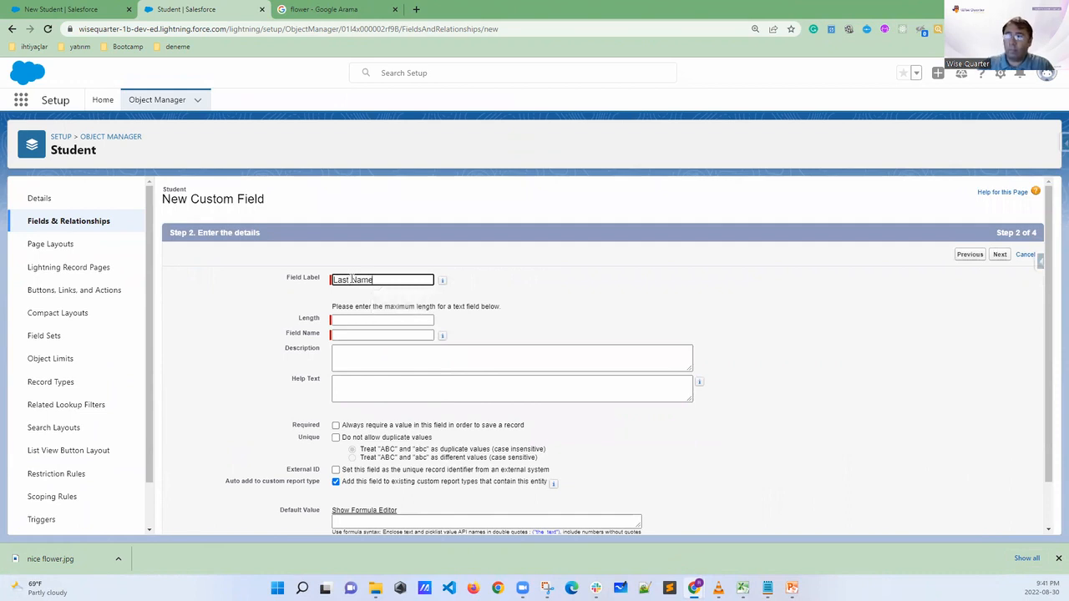
{"action": "left_click", "coordinate": [597, 290]}
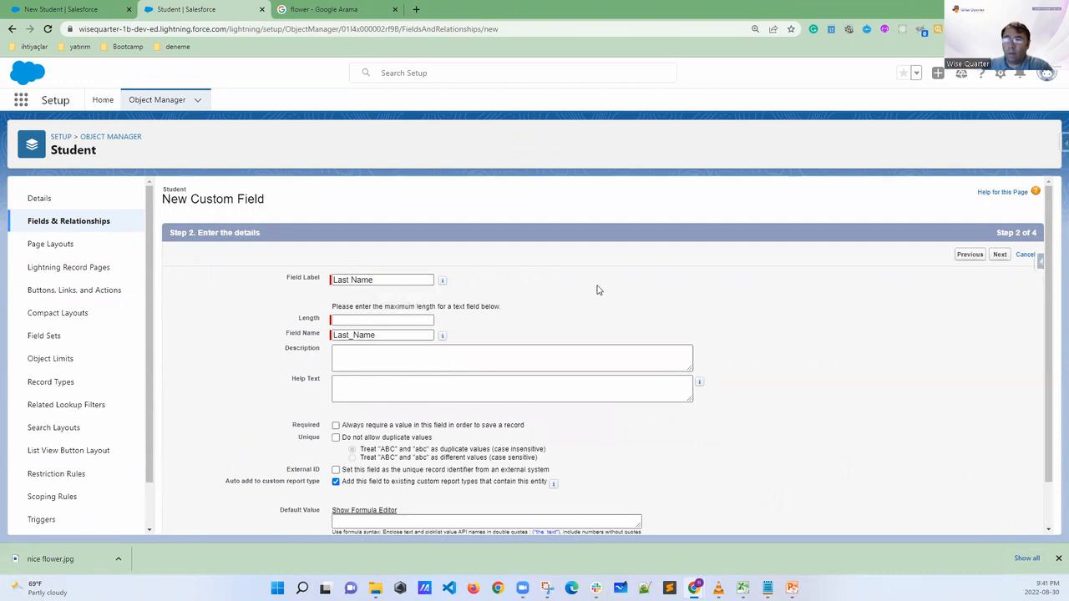
{"action": "left_click", "coordinate": [351, 319]}
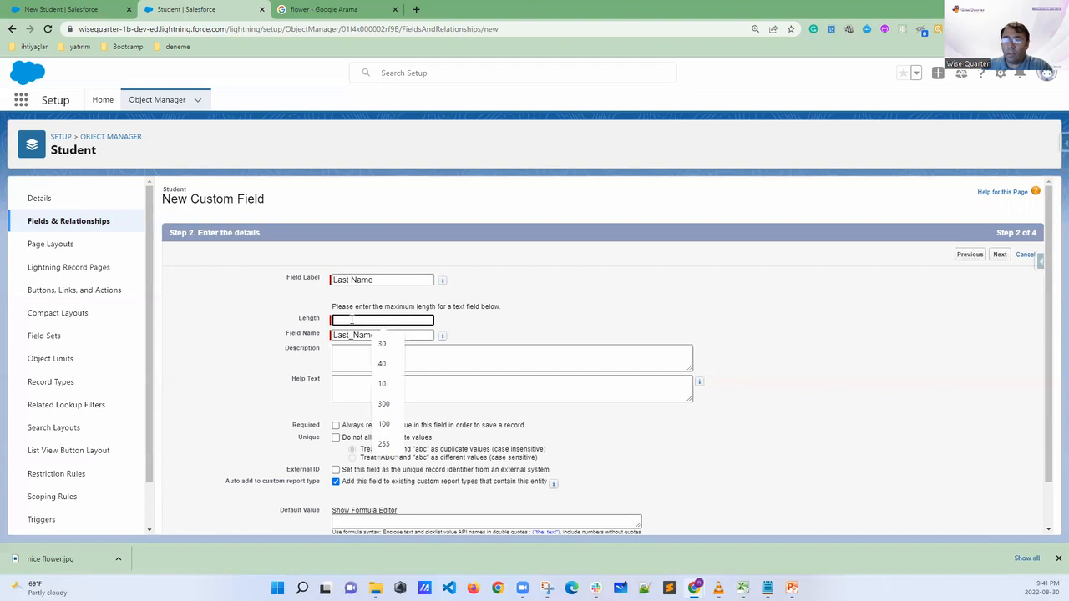
{"action": "type", "text": "30"}
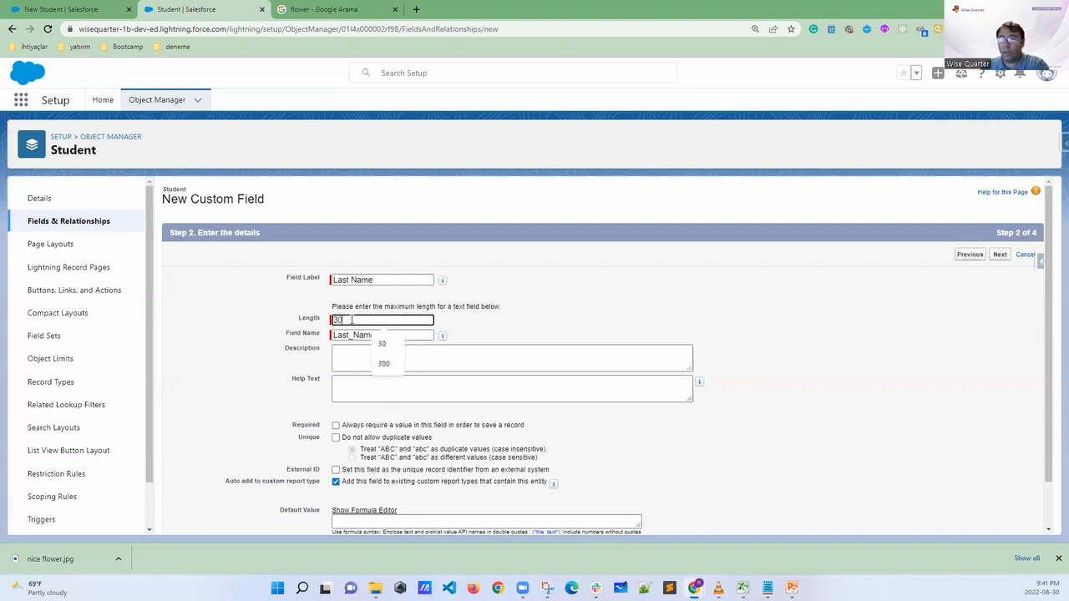
{"action": "left_click", "coordinate": [526, 321]}
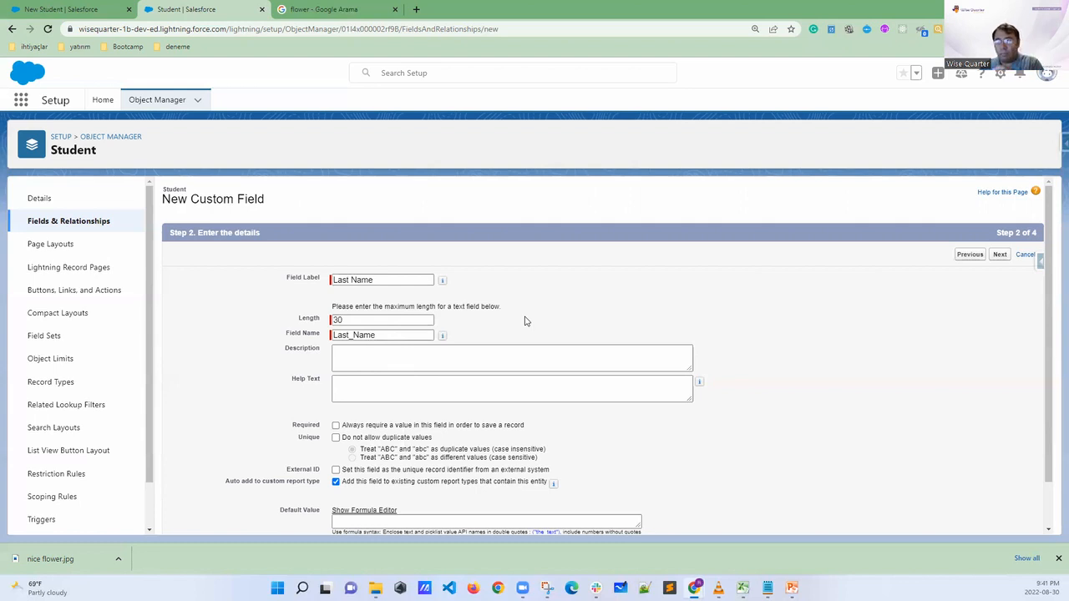
Save the Last Name field without making it required, keeping the default field-level security and adding it to the Student Layout
{"action": "scroll", "coordinate": [526, 322], "scroll_direction": "down", "scroll_amount": 1}
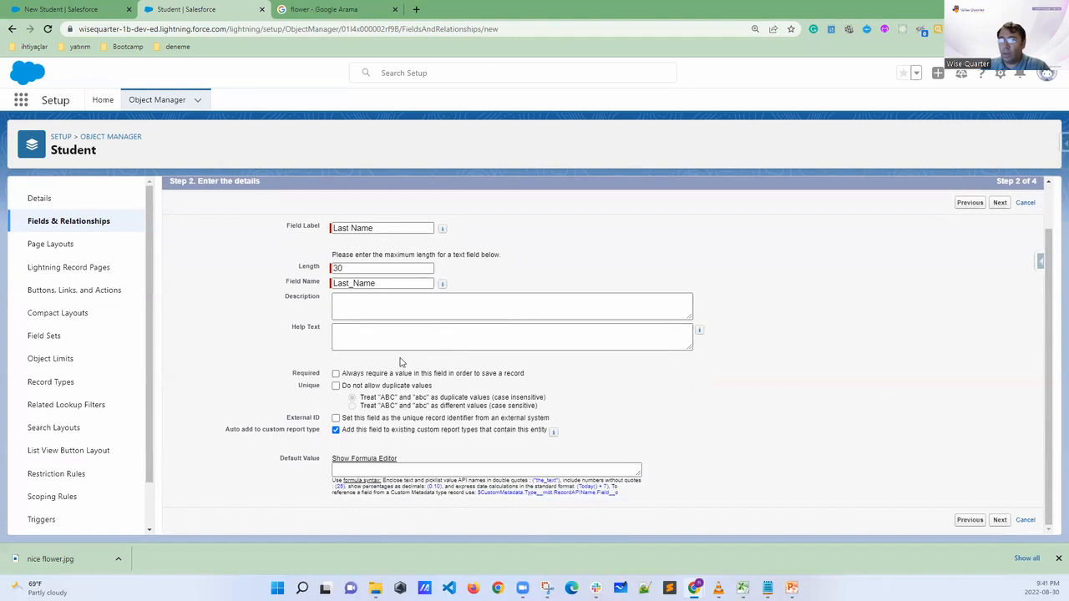
{"action": "left_click_drag", "start_coordinate": [321, 373], "coordinate": [289, 382]}
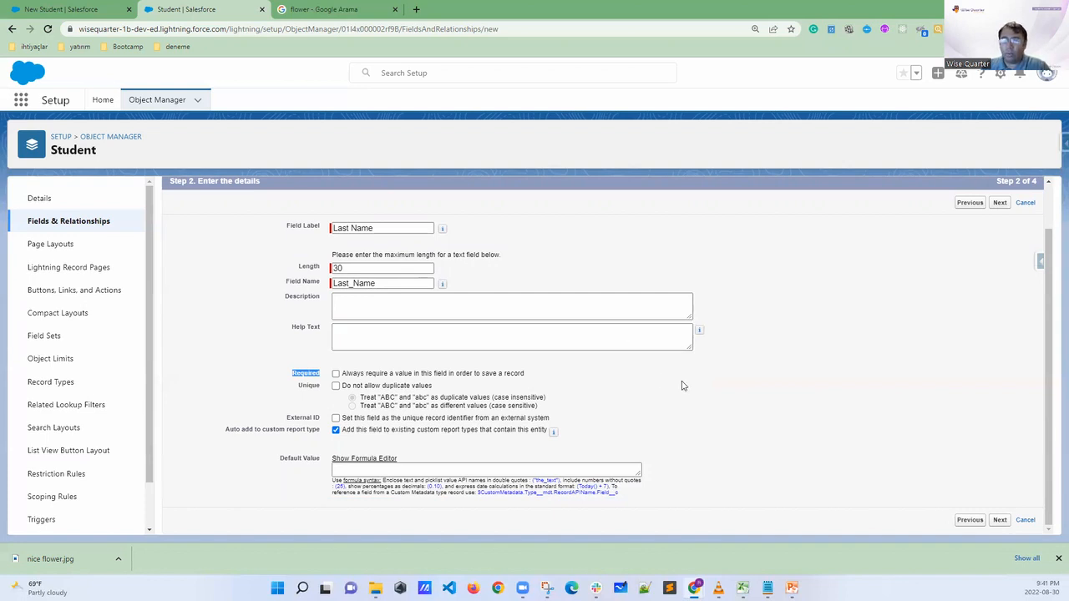
{"action": "scroll", "coordinate": [895, 365], "scroll_direction": "up", "scroll_amount": 1}
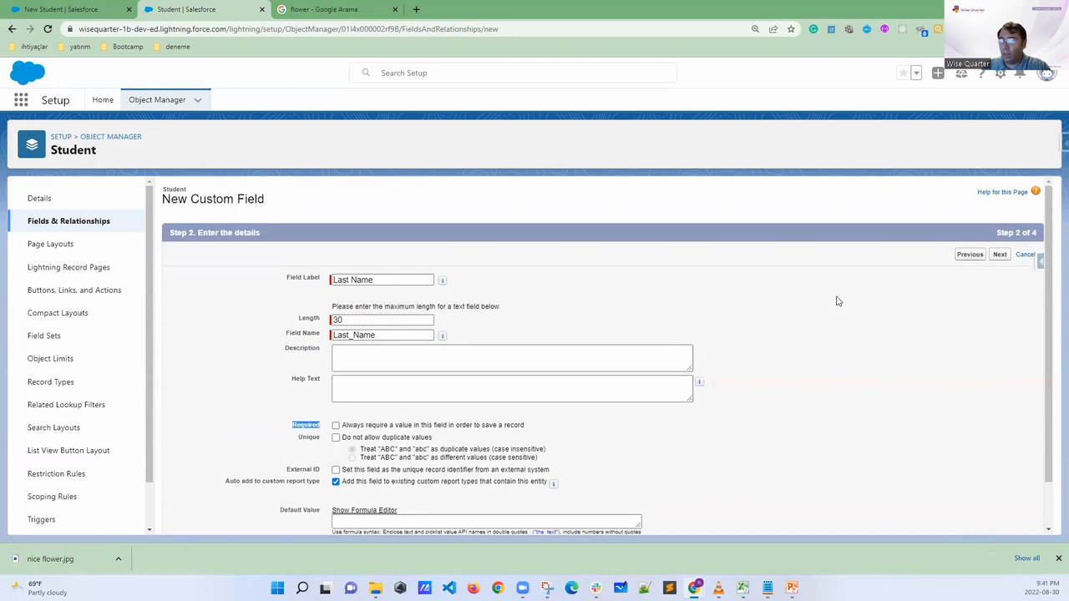
{"action": "left_click", "coordinate": [1000, 254]}
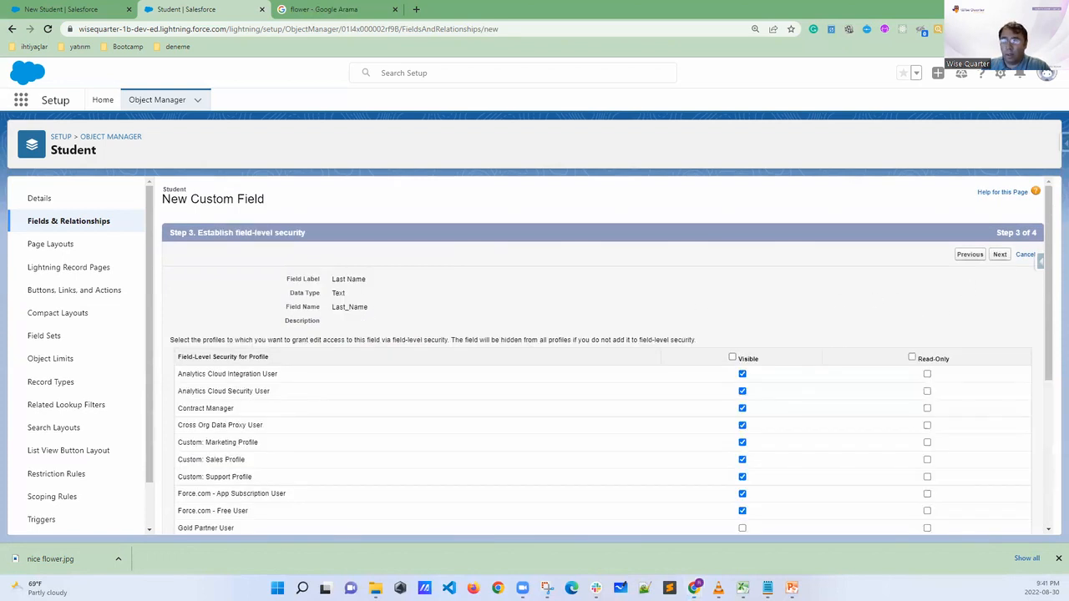
{"action": "left_click_drag", "start_coordinate": [311, 234], "coordinate": [284, 251]}
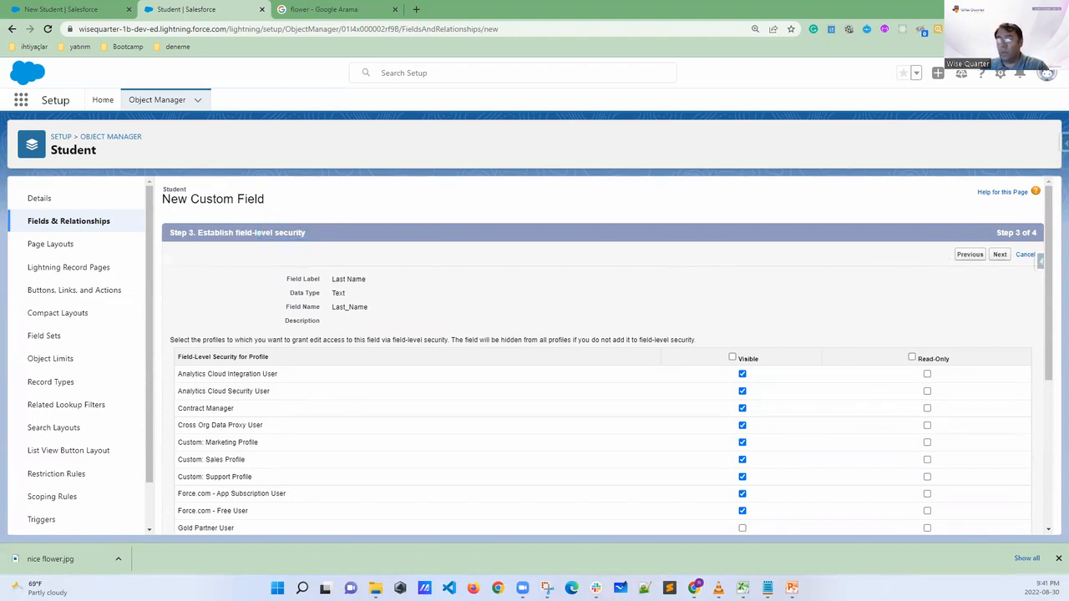
{"action": "left_click", "coordinate": [999, 254]}
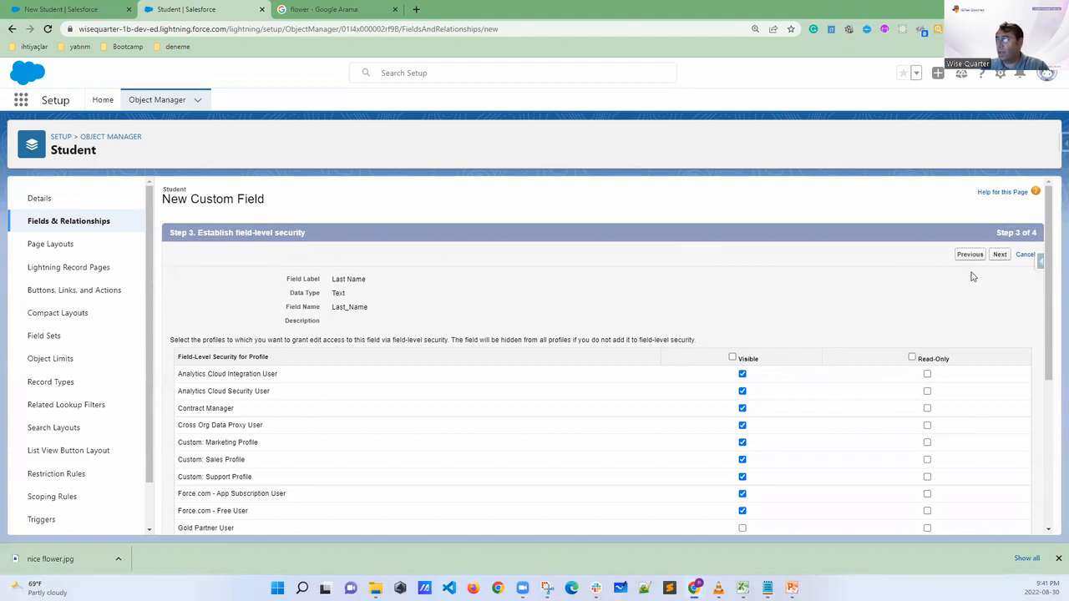
{"action": "left_click_drag", "start_coordinate": [235, 232], "coordinate": [298, 234]}
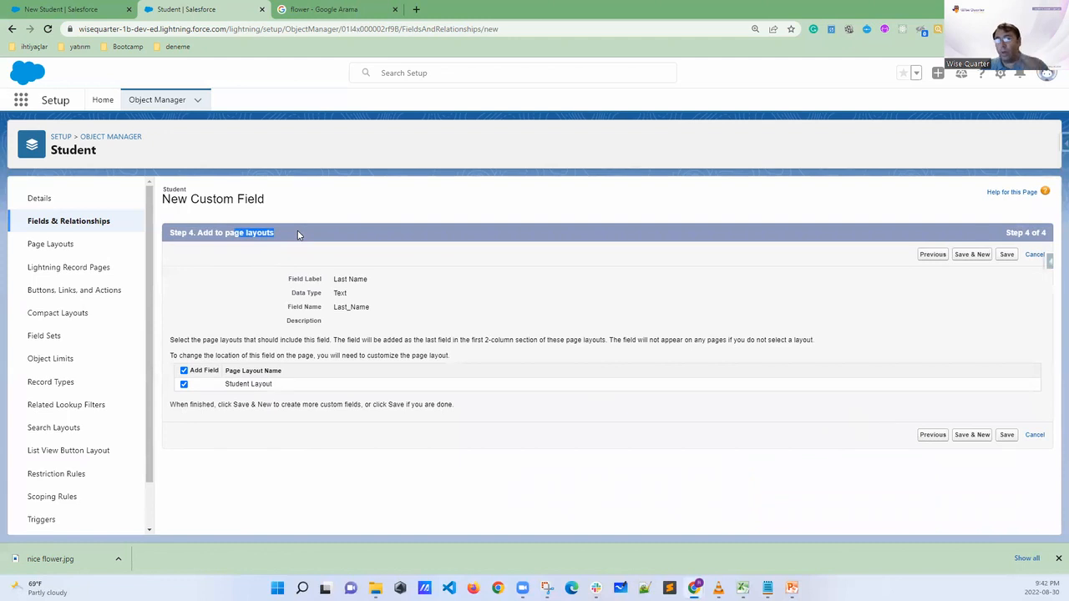
{"action": "left_click", "coordinate": [1008, 255]}
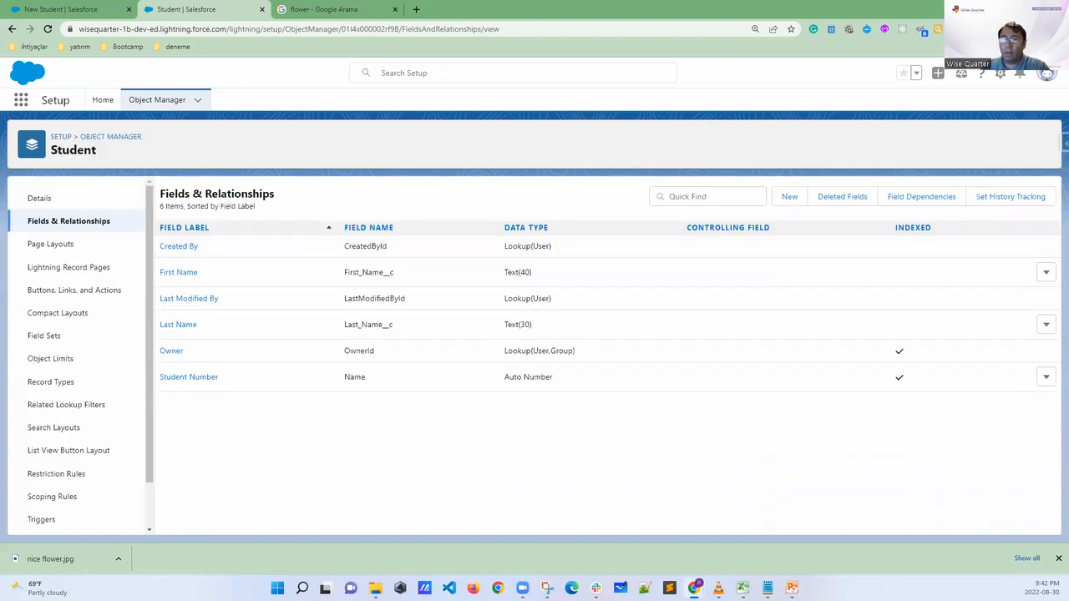
Circle the Last Name label, its Last_Name__c field name with the __c suffix, and the Field Name column heading, linking label and name
{"action": "mouse_move", "coordinate": [209, 316]}
{"action": "left_mouse_down"}
{"action": "mouse_move", "coordinate": [157, 307]}
{"action": "mouse_move", "coordinate": [186, 342]}
{"action": "mouse_move", "coordinate": [205, 311]}
{"action": "left_mouse_up"}
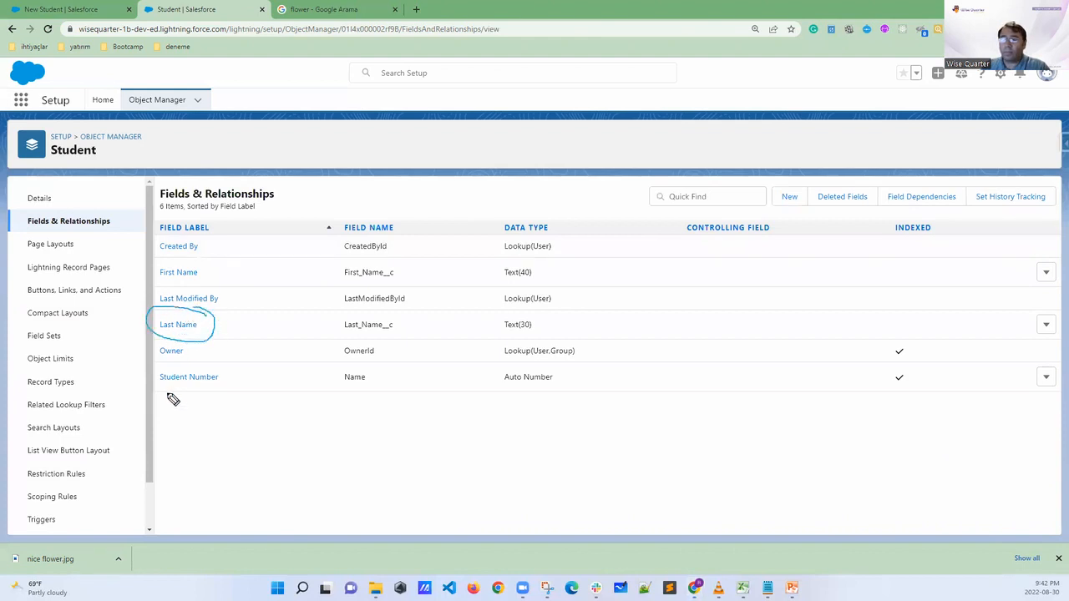
{"action": "mouse_move", "coordinate": [398, 318]}
{"action": "left_mouse_down"}
{"action": "mouse_move", "coordinate": [375, 303]}
{"action": "mouse_move", "coordinate": [336, 330]}
{"action": "mouse_move", "coordinate": [401, 312]}
{"action": "left_mouse_up"}
{"action": "mouse_move", "coordinate": [353, 239]}
{"action": "left_mouse_down"}
{"action": "mouse_move", "coordinate": [401, 209]}
{"action": "mouse_move", "coordinate": [337, 249]}
{"action": "left_mouse_up"}
{"action": "mouse_move", "coordinate": [209, 324]}
{"action": "left_mouse_down"}
{"action": "mouse_move", "coordinate": [310, 327]}
{"action": "mouse_move", "coordinate": [305, 316]}
{"action": "mouse_move", "coordinate": [294, 338]}
{"action": "mouse_move", "coordinate": [203, 324]}
{"action": "mouse_move", "coordinate": [226, 331]}
{"action": "left_mouse_up"}
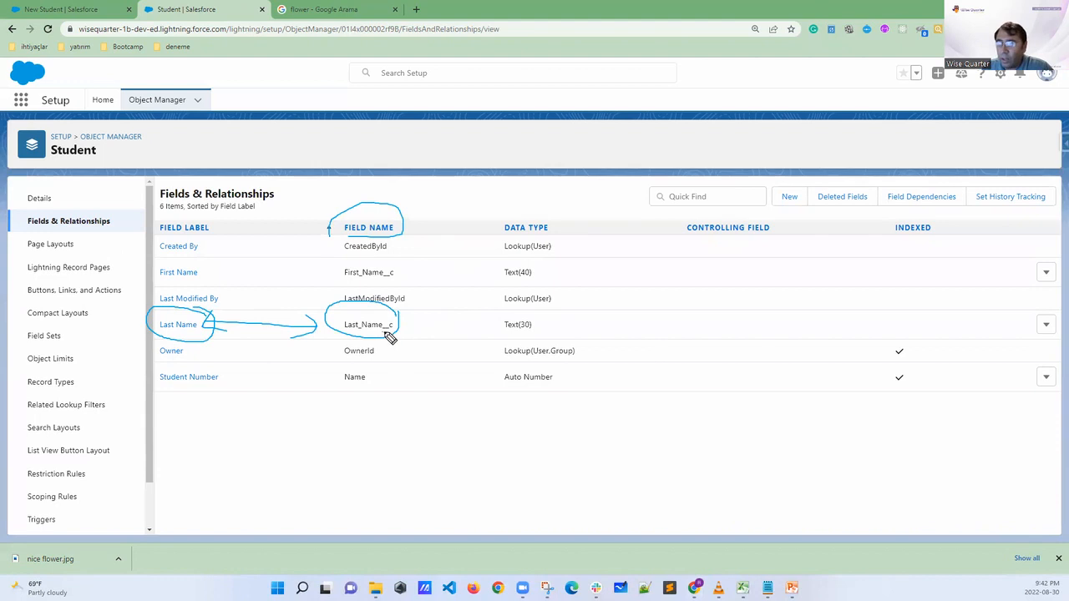
{"action": "mouse_move", "coordinate": [401, 336]}
{"action": "left_mouse_down"}
{"action": "mouse_move", "coordinate": [401, 317]}
{"action": "mouse_move", "coordinate": [387, 329]}
{"action": "mouse_move", "coordinate": [394, 335]}
{"action": "left_mouse_up"}
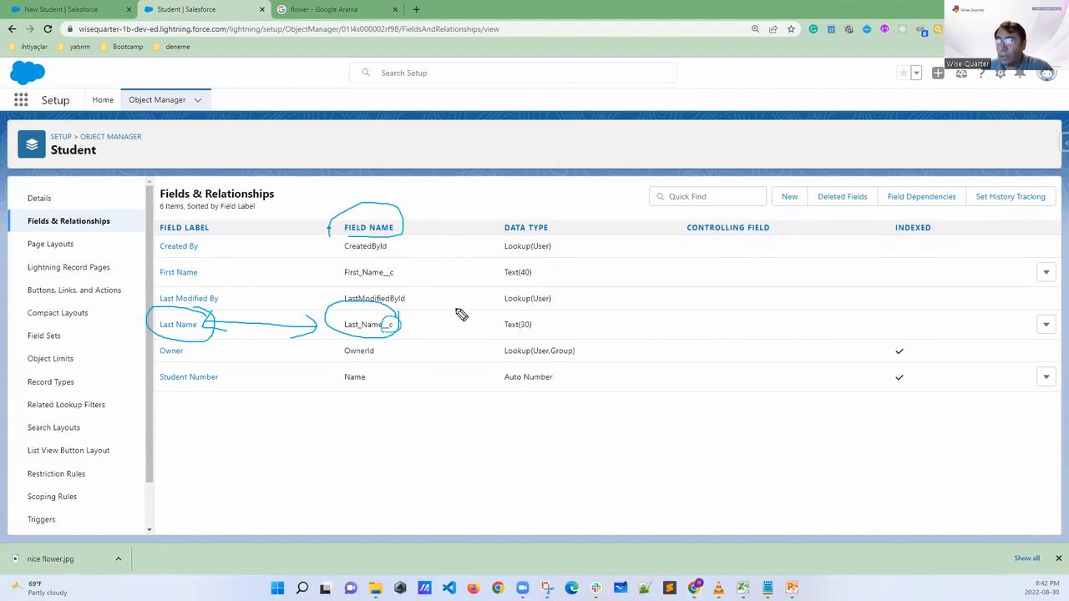
Annotate the __c suffix as "Custom" and the Field Name heading as "API", and clear all the marks
{"action": "mouse_move", "coordinate": [438, 316]}
{"action": "left_mouse_down"}
{"action": "mouse_move", "coordinate": [459, 325]}
{"action": "mouse_move", "coordinate": [493, 308]}
{"action": "mouse_move", "coordinate": [449, 338]}
{"action": "left_mouse_up"}
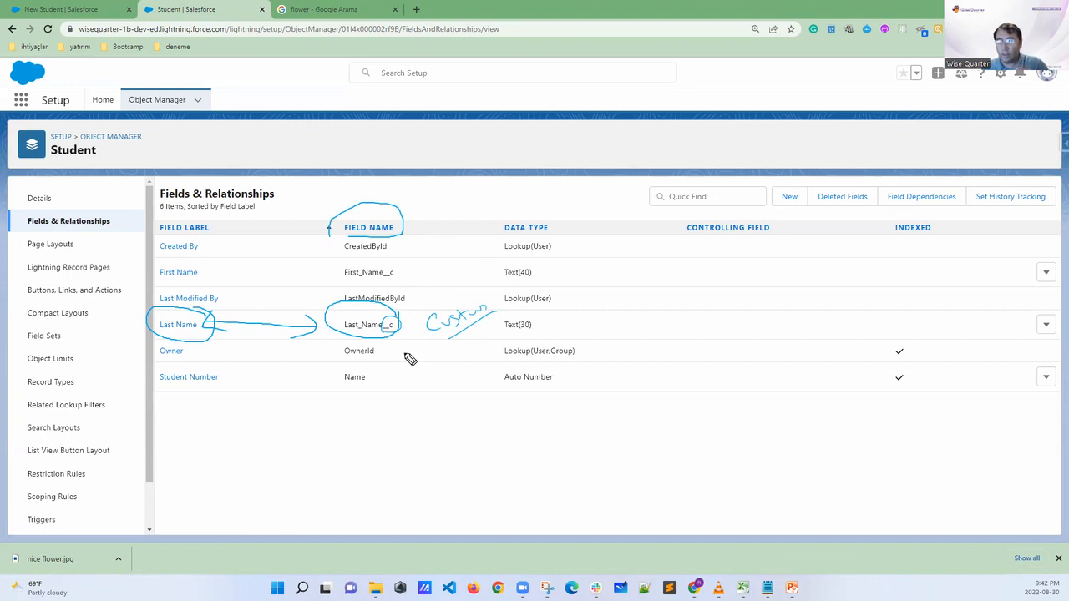
{"action": "left_click_drag", "start_coordinate": [368, 210], "coordinate": [370, 183]}
{"action": "mouse_move", "coordinate": [365, 193]}
{"action": "left_mouse_down"}
{"action": "mouse_move", "coordinate": [417, 150]}
{"action": "mouse_move", "coordinate": [435, 158]}
{"action": "mouse_move", "coordinate": [424, 206]}
{"action": "left_mouse_up"}
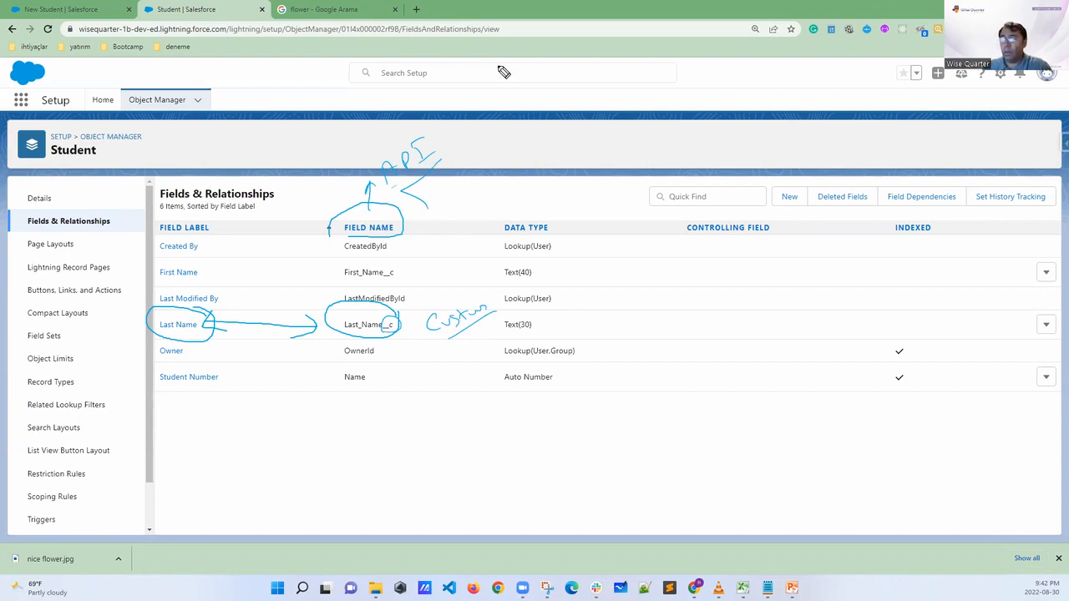
{"action": "key", "text": "Escape"}
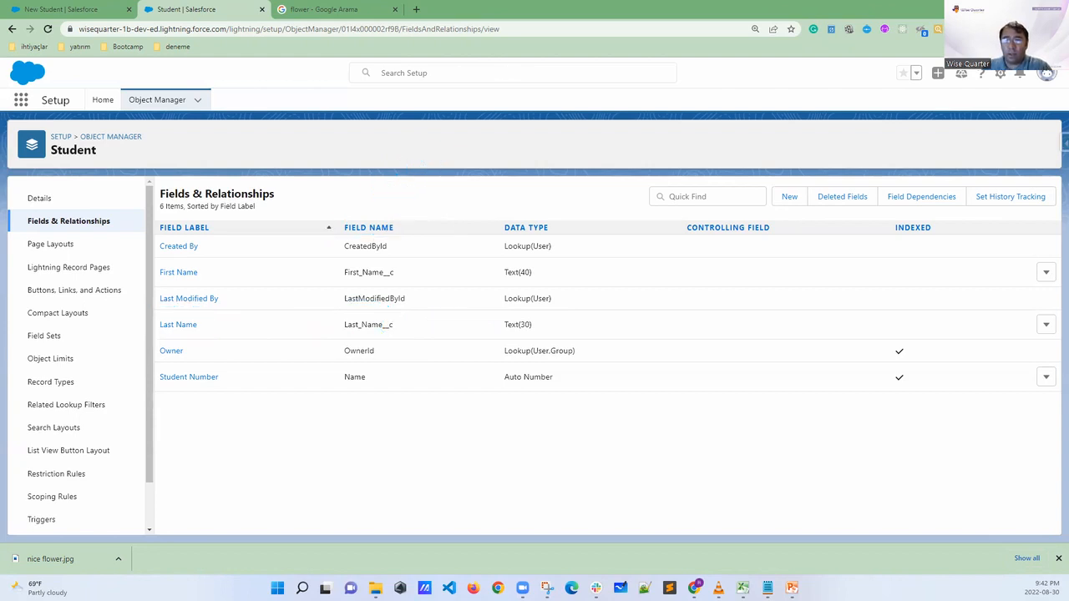
Discard the open student draft, reload the Students list, and start a new student record
{"action": "left_click", "coordinate": [63, 10]}
{"action": "left_click", "coordinate": [492, 371]}
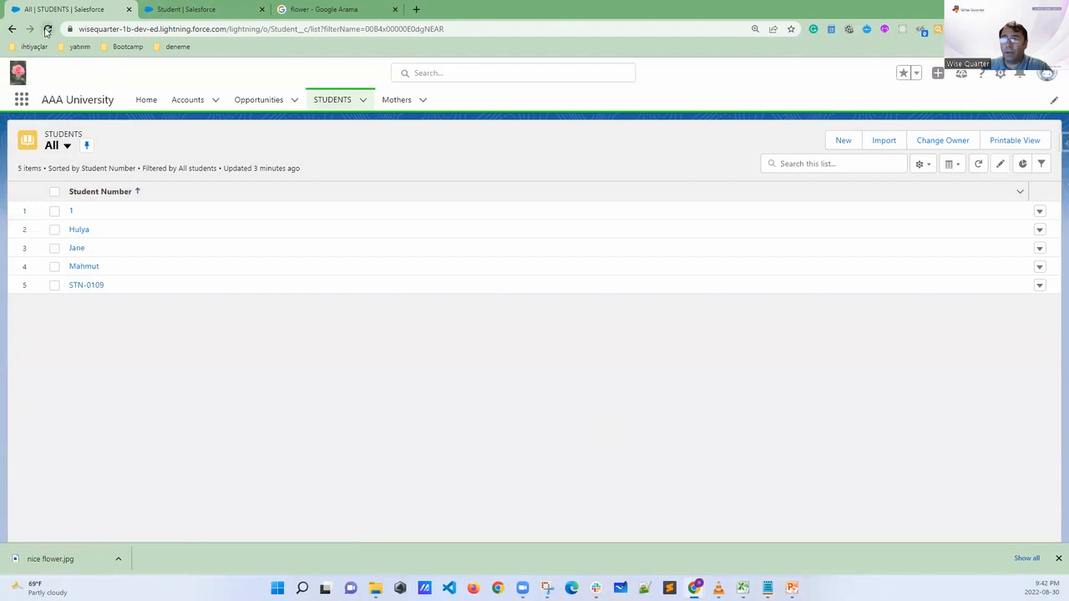
{"action": "left_click", "coordinate": [48, 29]}
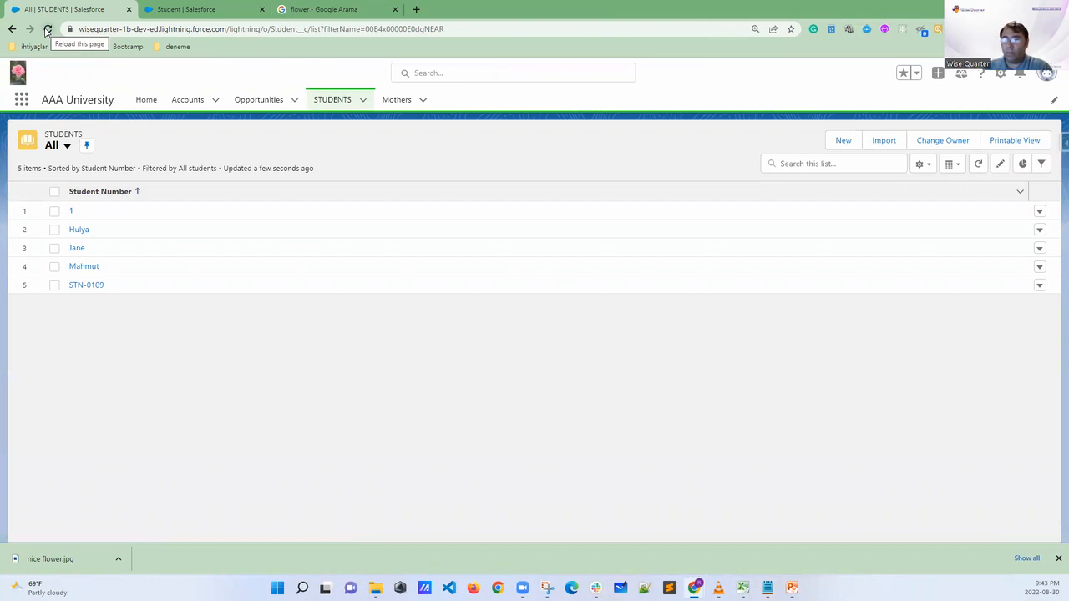
{"action": "left_click", "coordinate": [843, 142]}
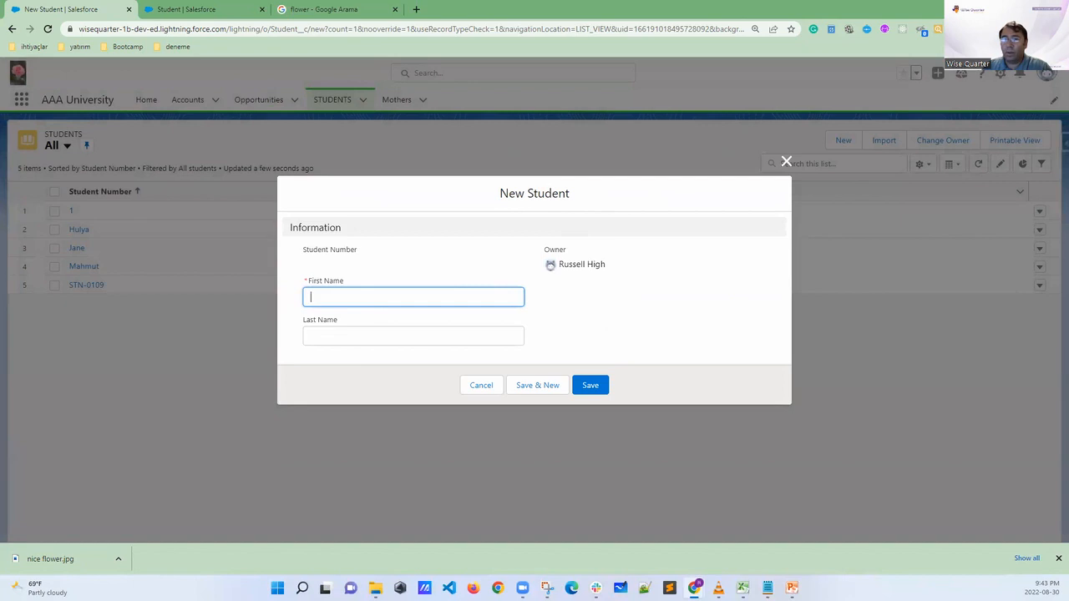
Circle the Last Name field and the required asterisk beside First Name in the new student form, and clear the marks
{"action": "mouse_move", "coordinate": [324, 342]}
{"action": "left_mouse_down"}
{"action": "mouse_move", "coordinate": [375, 351]}
{"action": "mouse_move", "coordinate": [335, 350]}
{"action": "mouse_move", "coordinate": [358, 348]}
{"action": "left_mouse_up"}
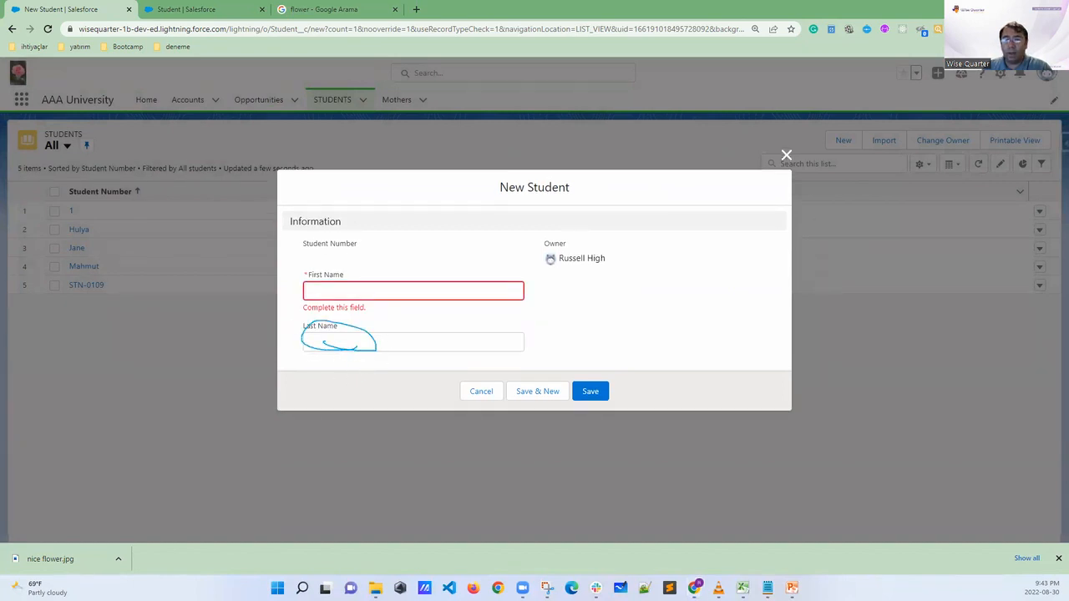
{"action": "mouse_move", "coordinate": [315, 264]}
{"action": "left_mouse_down"}
{"action": "mouse_move", "coordinate": [298, 272]}
{"action": "mouse_move", "coordinate": [308, 287]}
{"action": "left_mouse_up"}
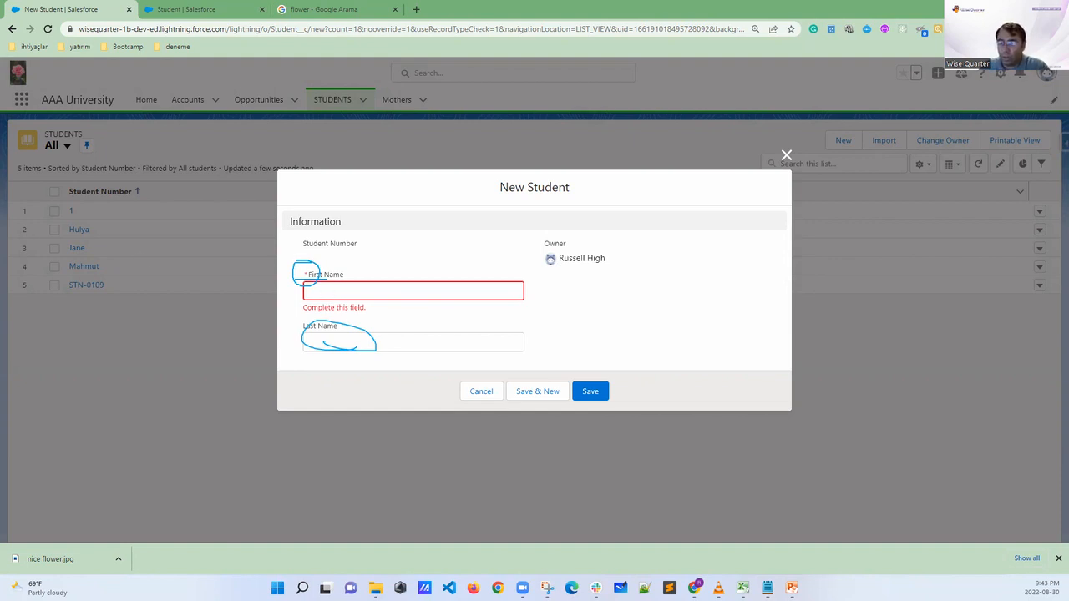
{"action": "key", "text": "Escape"}
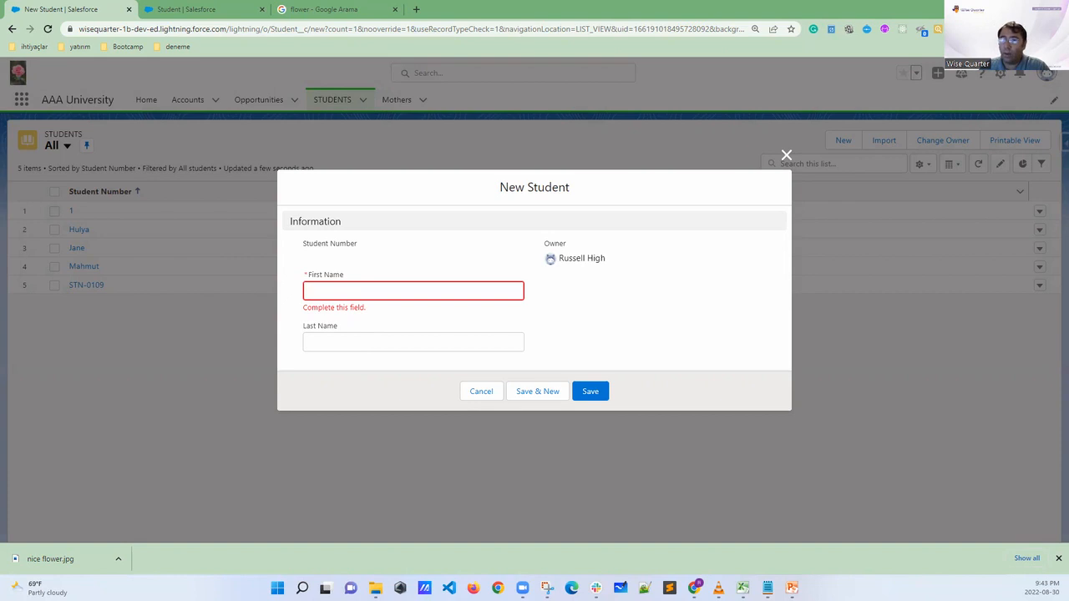
Enter the student's first name and last name in the new student form and save the record
{"action": "left_click", "coordinate": [315, 292]}
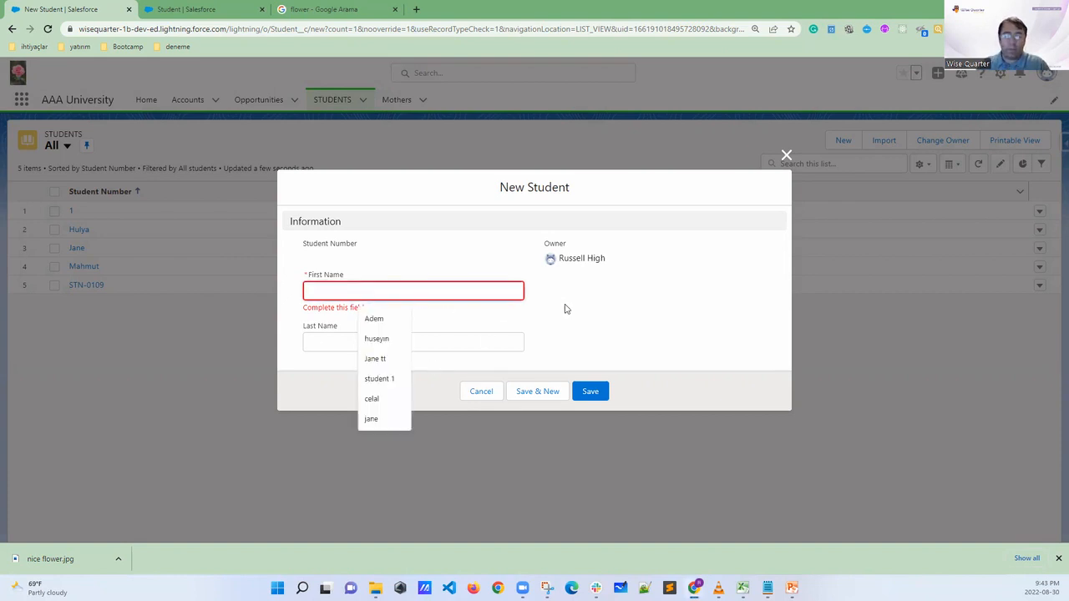
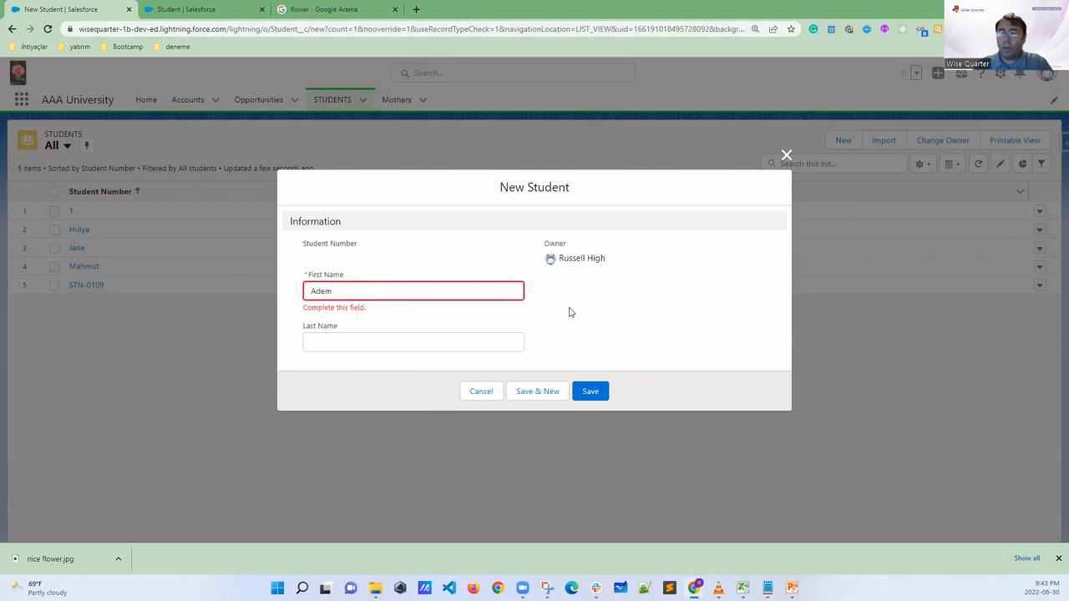
{"action": "left_click", "coordinate": [349, 340]}
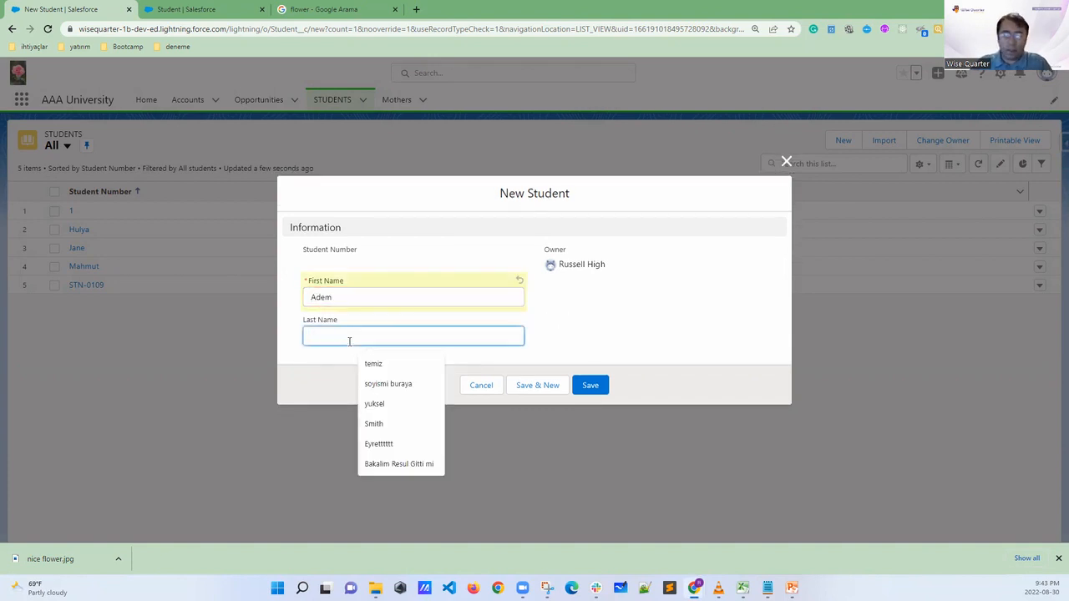
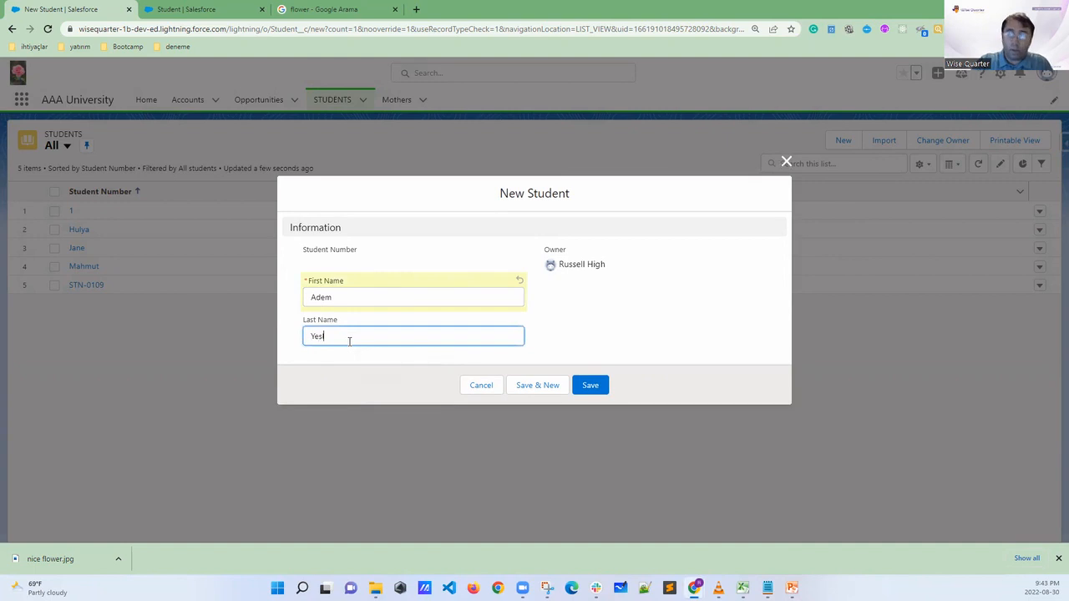
{"action": "left_click", "coordinate": [590, 387]}
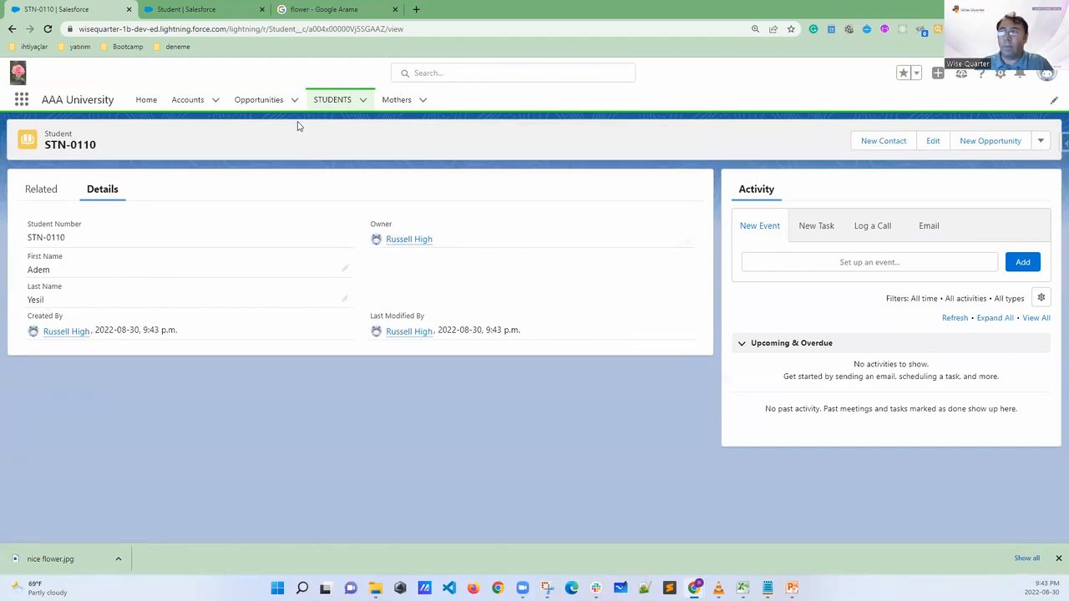
Open the STN-0110 record from the Students list and highlight its First Name and Last Name values
{"action": "left_click", "coordinate": [332, 100]}
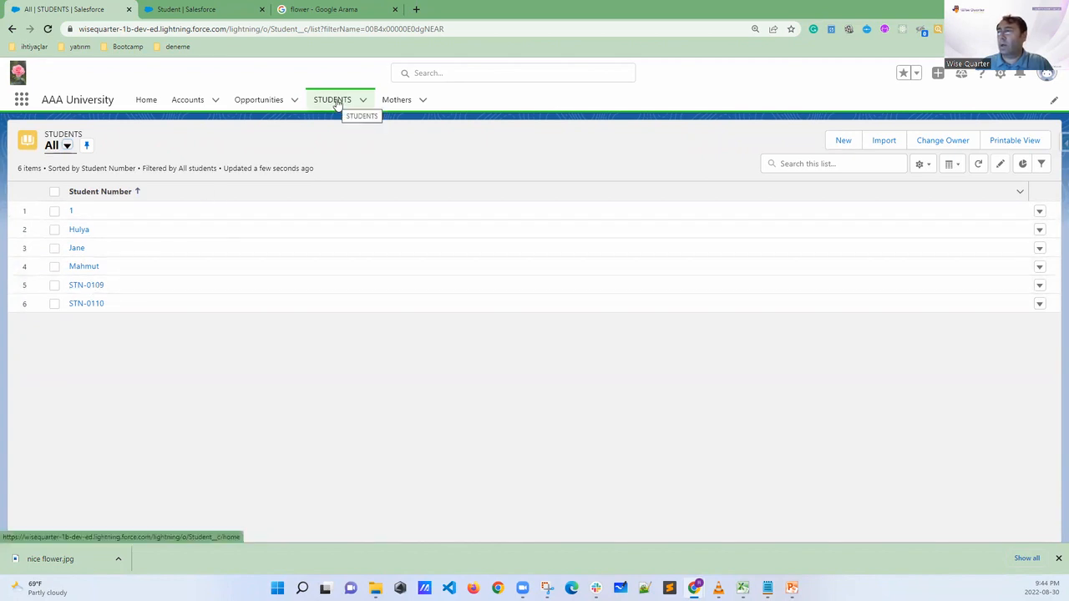
{"action": "left_click", "coordinate": [84, 305]}
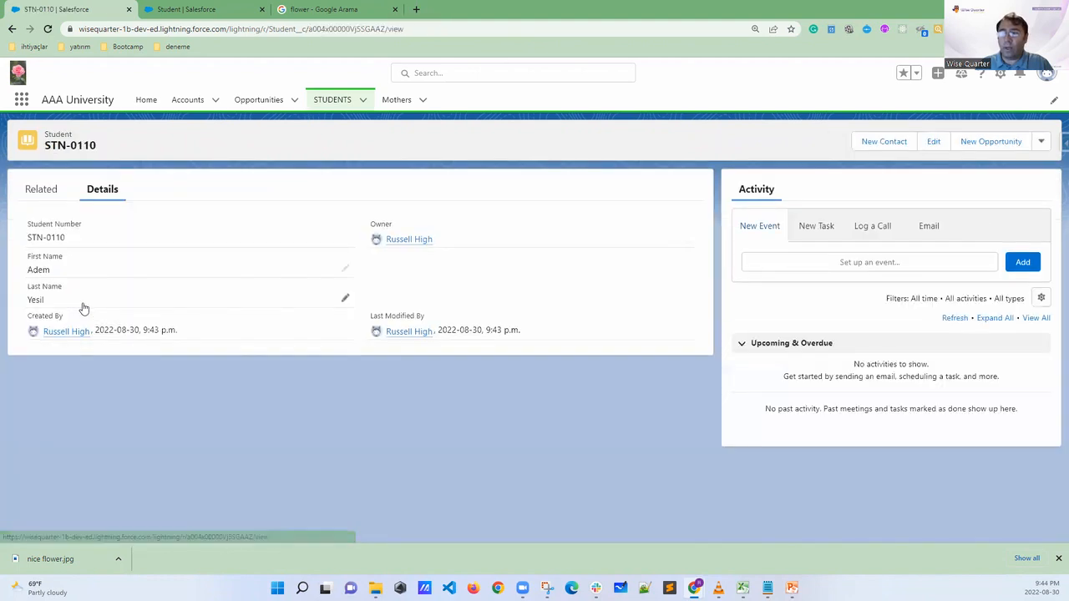
{"action": "left_click_drag", "start_coordinate": [54, 275], "coordinate": [19, 270]}
{"action": "left_click_drag", "start_coordinate": [61, 303], "coordinate": [24, 300]}
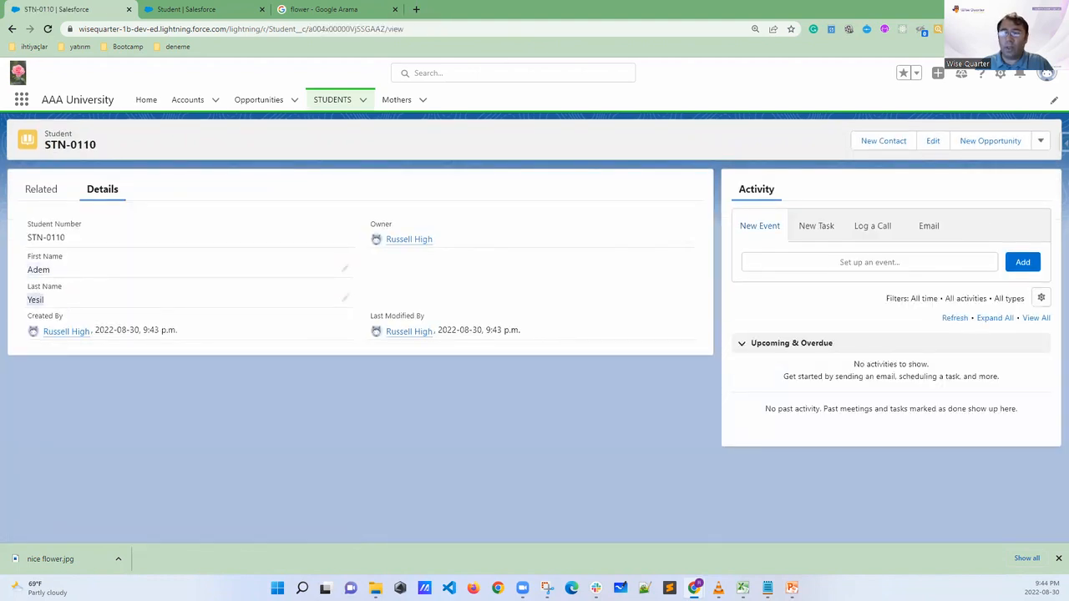
Start another new student record from the Students list and fill in only the student's first name
{"action": "left_click", "coordinate": [331, 105]}
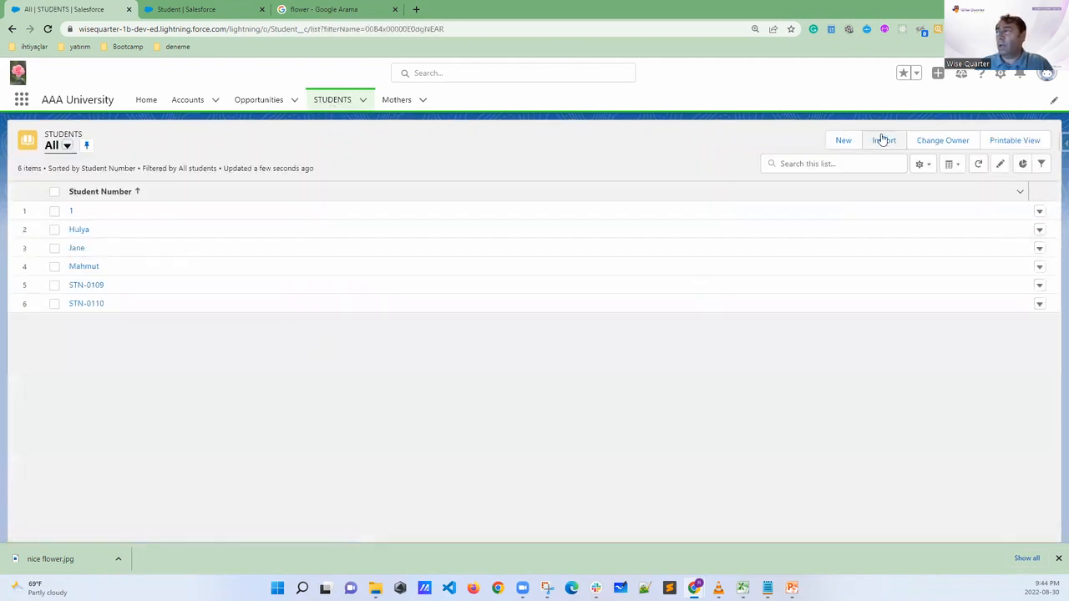
{"action": "left_click", "coordinate": [845, 142]}
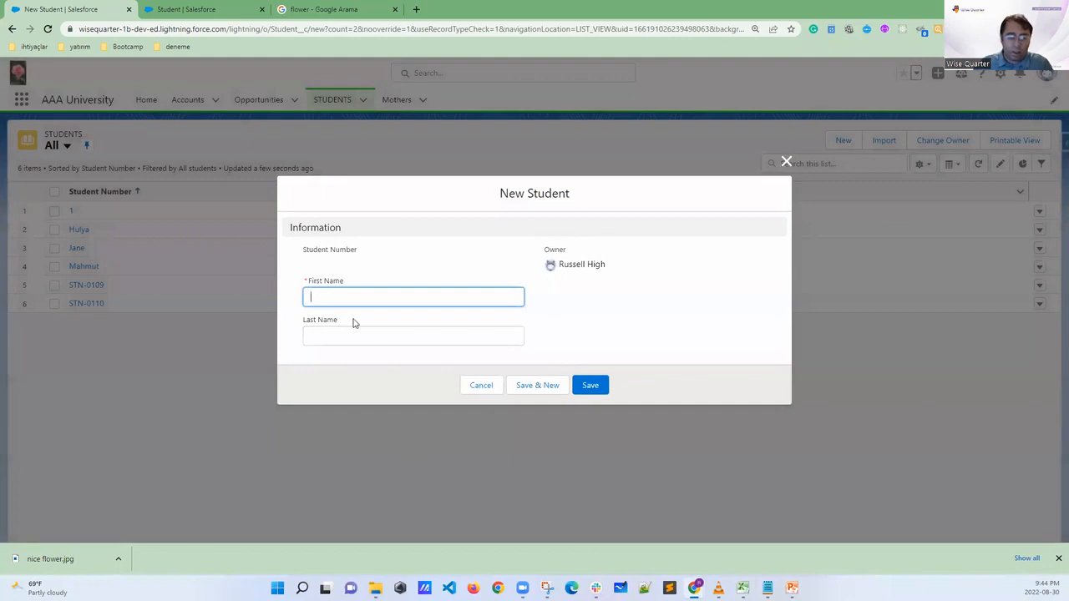
{"action": "type", "text": "T"}
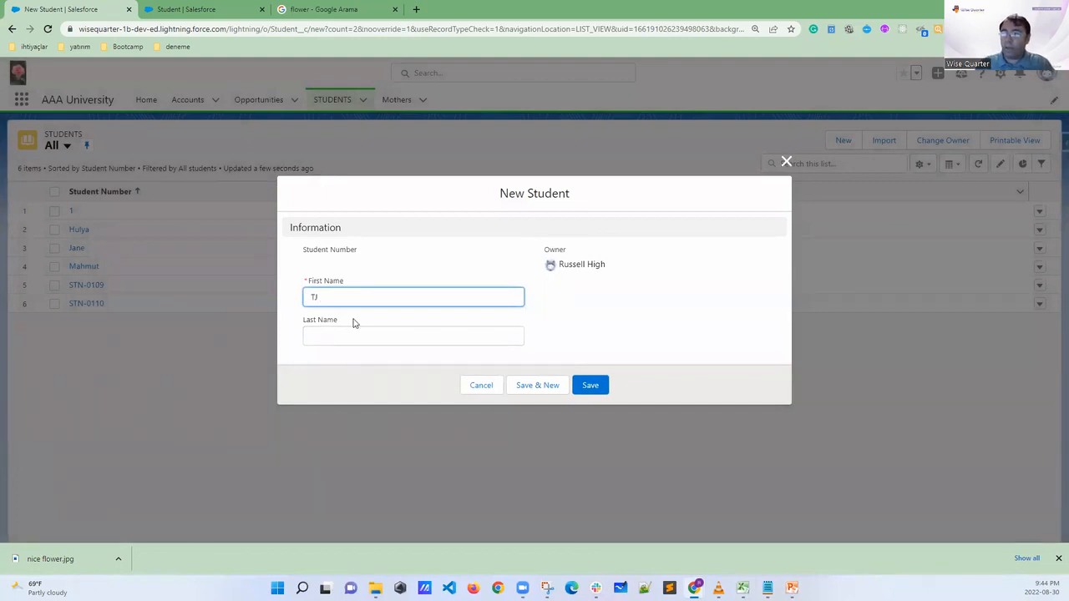
{"action": "type", "text": "J"}
{"action": "left_click", "coordinate": [618, 302]}
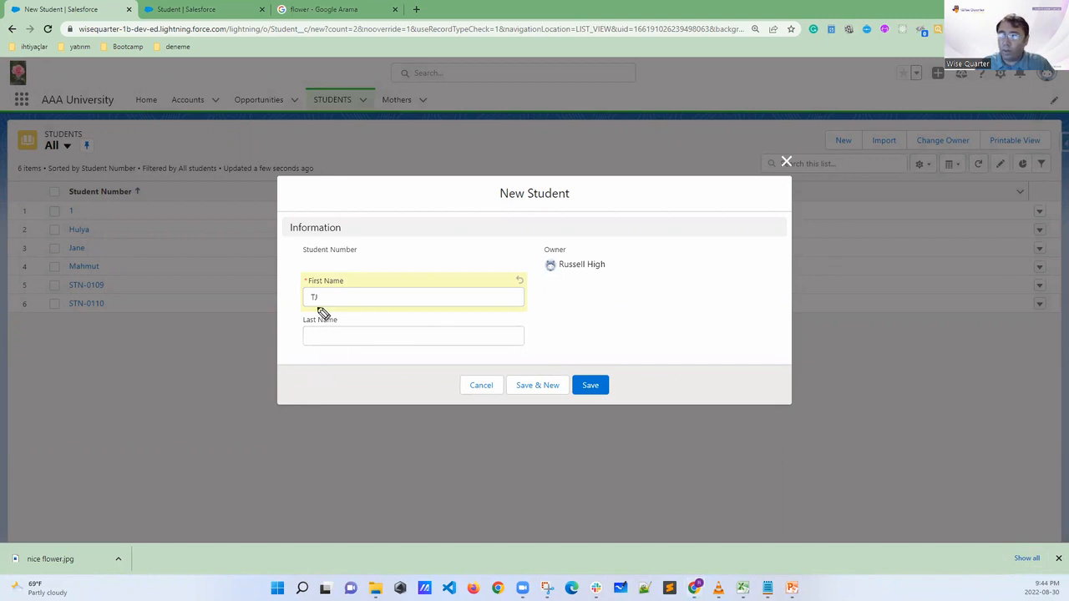
Mark the Last Name label and the required asterisk beside First Name in the form, and clear the marks
{"action": "mouse_move", "coordinate": [331, 320]}
{"action": "left_mouse_down"}
{"action": "mouse_move", "coordinate": [297, 325]}
{"action": "mouse_move", "coordinate": [342, 334]}
{"action": "mouse_move", "coordinate": [324, 315]}
{"action": "mouse_move", "coordinate": [302, 329]}
{"action": "mouse_move", "coordinate": [298, 321]}
{"action": "left_mouse_up"}
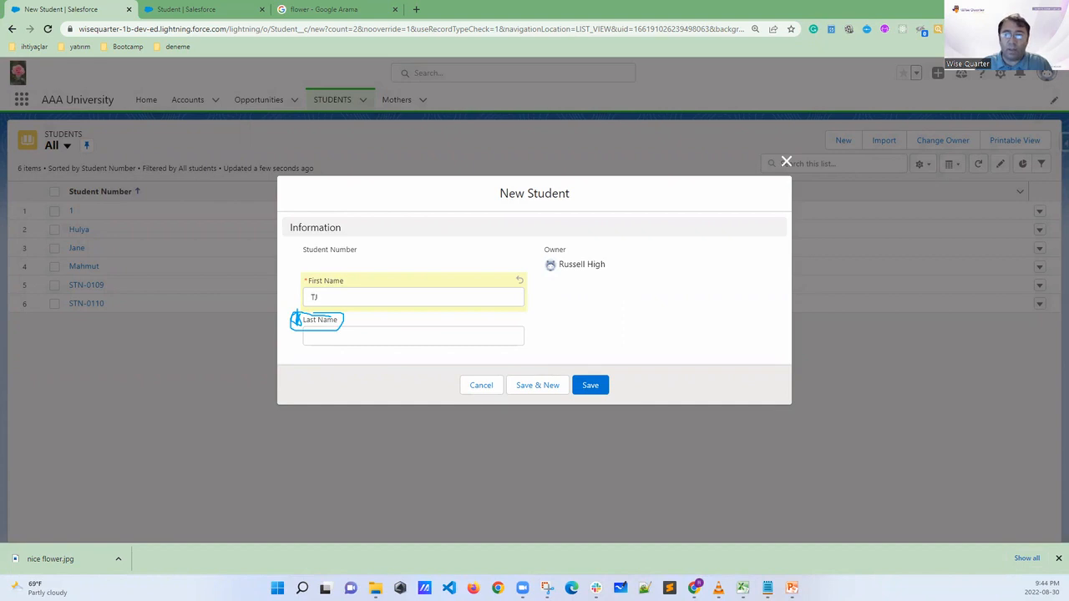
{"action": "key", "text": "Escape"}
{"action": "key", "text": "ctrl+plus"}
{"action": "key", "text": "ctrl+plus"}
{"action": "key", "text": "ctrl+plus"}
{"action": "key", "text": "ctrl+plus"}
{"action": "key", "text": "ctrl+plus"}
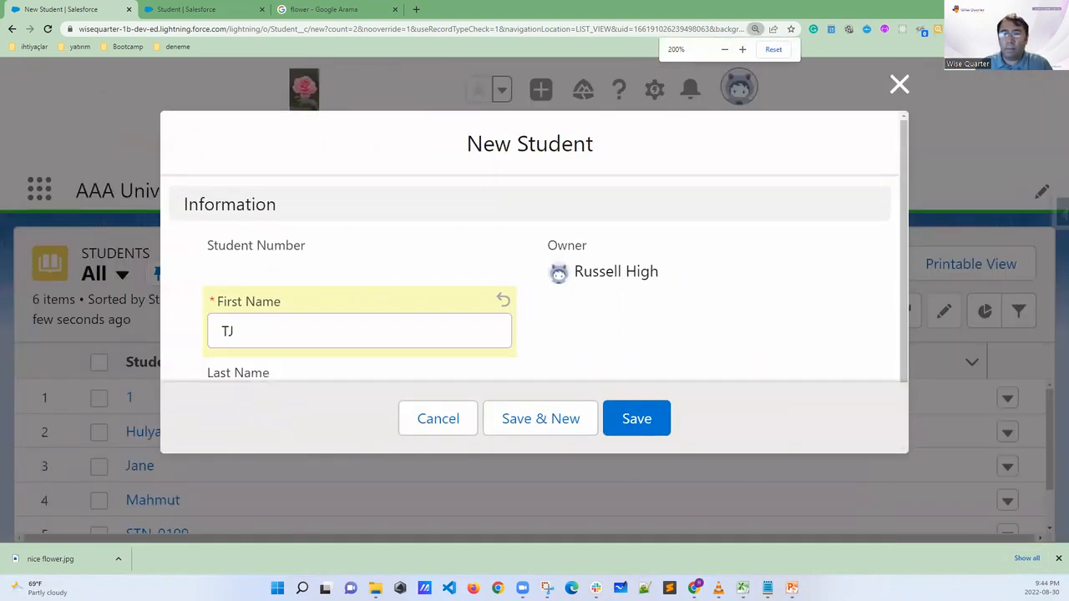
{"action": "mouse_move", "coordinate": [218, 292]}
{"action": "left_mouse_down"}
{"action": "mouse_move", "coordinate": [203, 311]}
{"action": "mouse_move", "coordinate": [226, 304]}
{"action": "mouse_move", "coordinate": [215, 287]}
{"action": "left_mouse_up"}
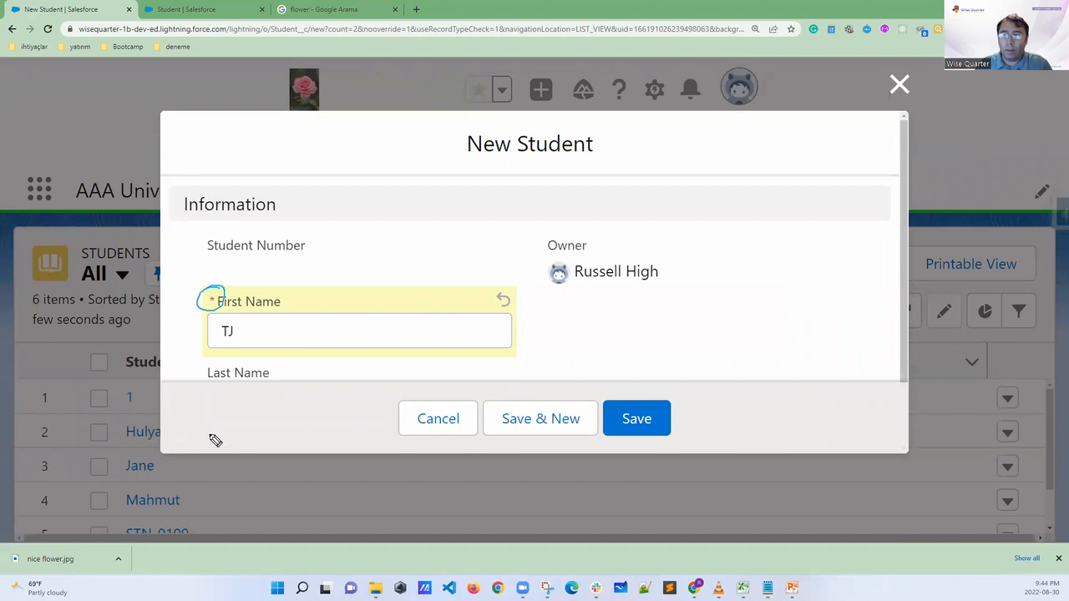
{"action": "key", "text": "Escape"}
{"action": "scroll", "coordinate": [560, 287], "scroll_direction": "down", "scroll_amount": 1, "text": "ctrl"}
{"action": "scroll", "coordinate": [551, 291], "scroll_direction": "up", "scroll_amount": 1, "text": "ctrl"}
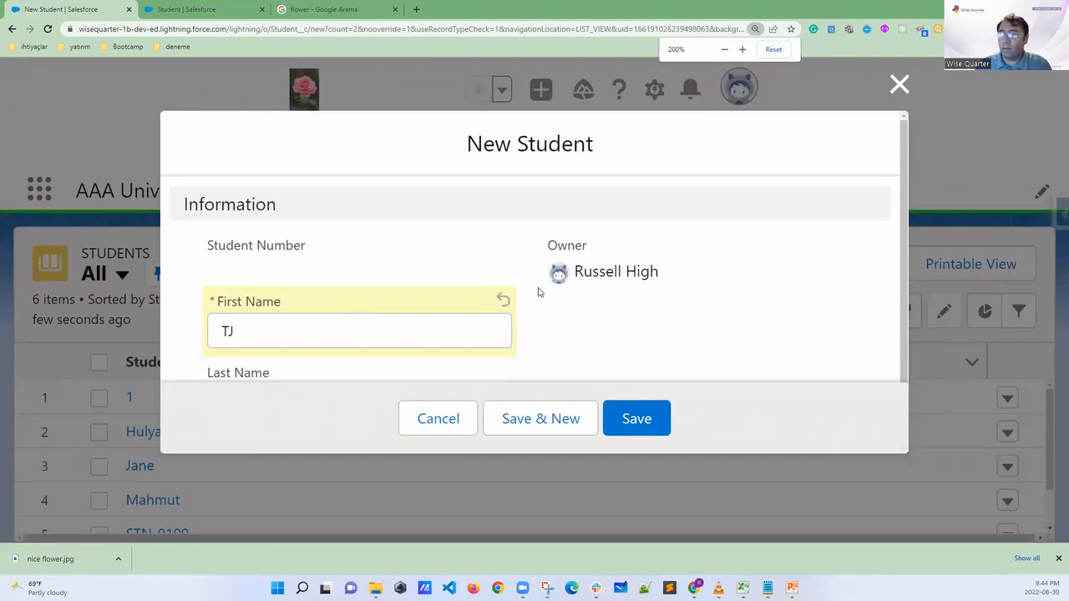
Save the new student record with the Last Name field left blank
{"action": "scroll", "coordinate": [532, 306], "scroll_direction": "down", "scroll_amount": 1}
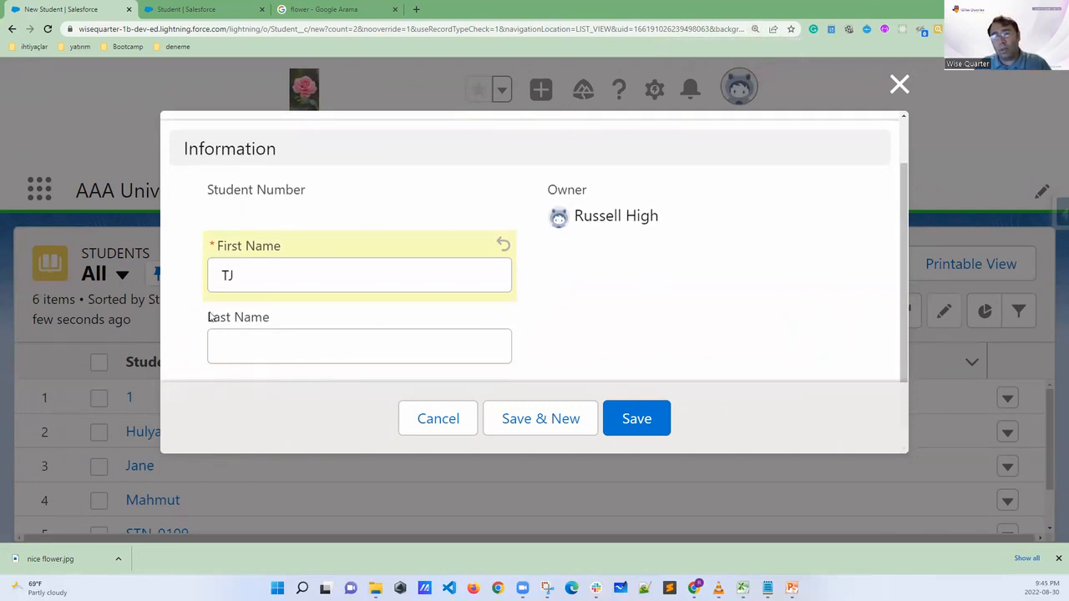
{"action": "left_click", "coordinate": [639, 420]}
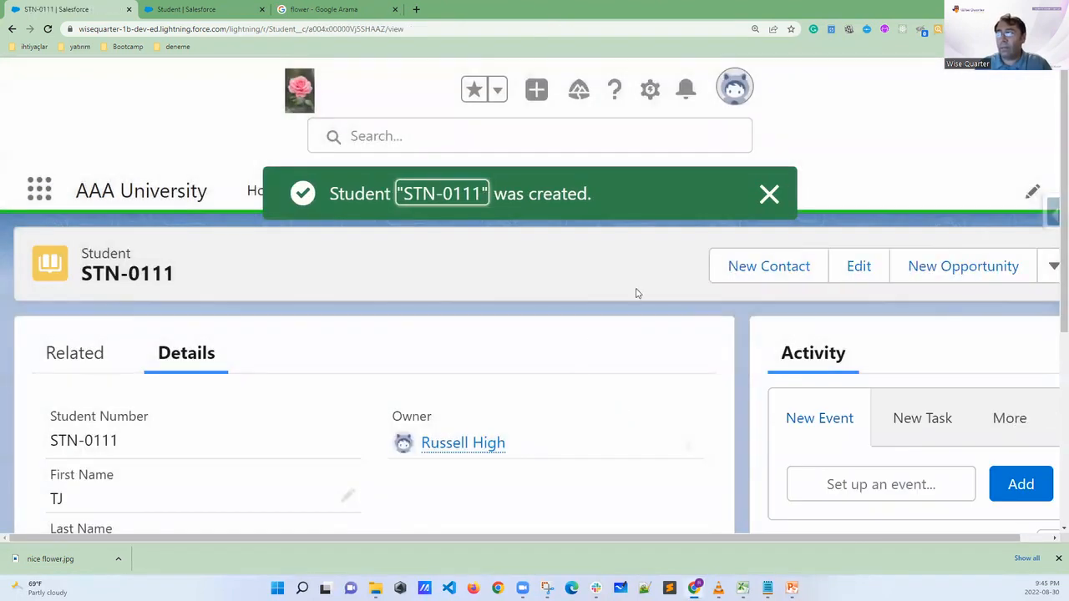
{"action": "key", "text": "ctrl+minus"}
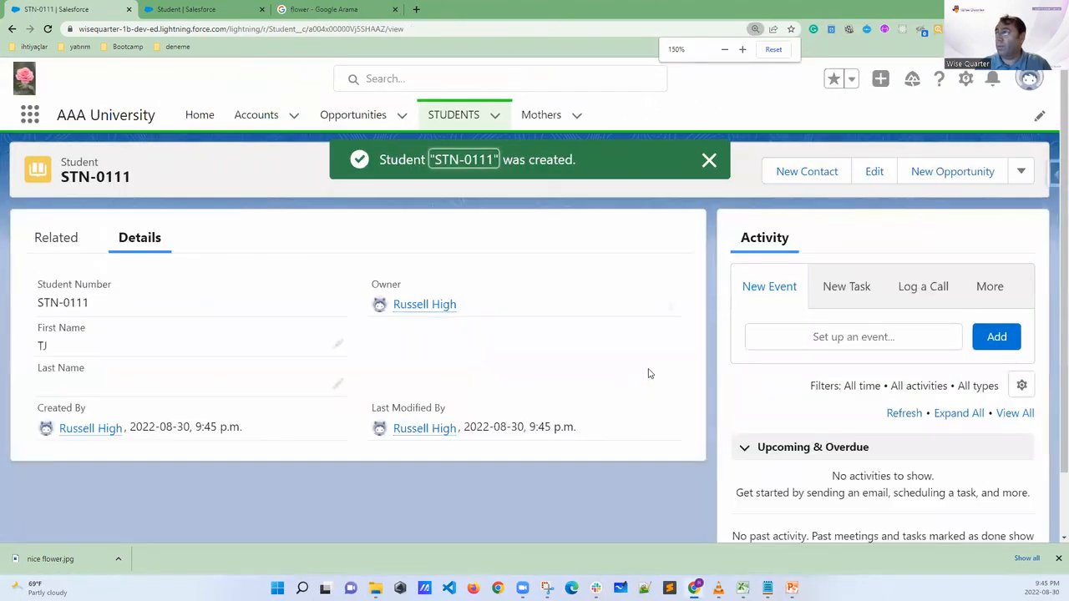
{"action": "key", "text": "ctrl+minus"}
{"action": "key", "text": "ctrl+minus"}
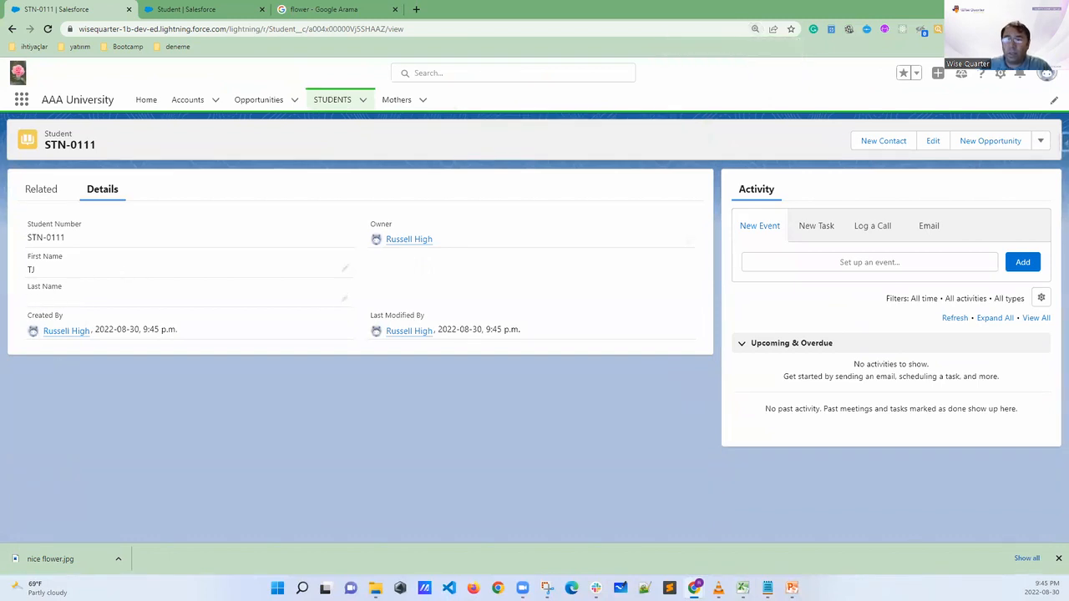
Circle the Last Name and First Name fields on the saved student record, and clear the marks
{"action": "mouse_move", "coordinate": [66, 280]}
{"action": "left_mouse_down"}
{"action": "mouse_move", "coordinate": [20, 285]}
{"action": "mouse_move", "coordinate": [67, 286]}
{"action": "left_mouse_up"}
{"action": "mouse_move", "coordinate": [27, 256]}
{"action": "left_mouse_down"}
{"action": "mouse_move", "coordinate": [27, 274]}
{"action": "mouse_move", "coordinate": [70, 277]}
{"action": "mouse_move", "coordinate": [30, 248]}
{"action": "left_mouse_up"}
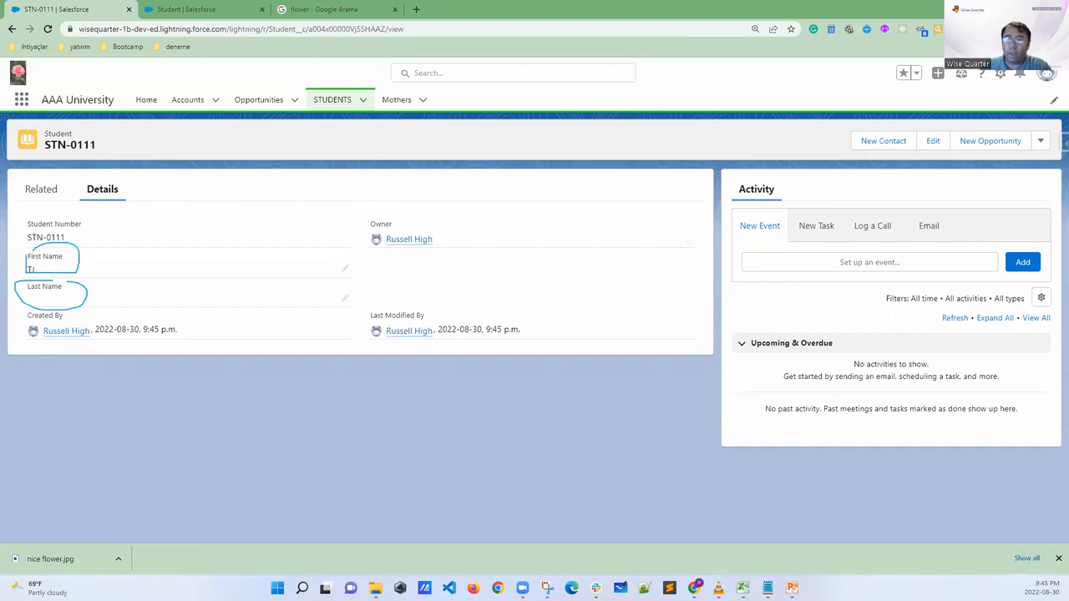
{"action": "key", "text": "Escape"}
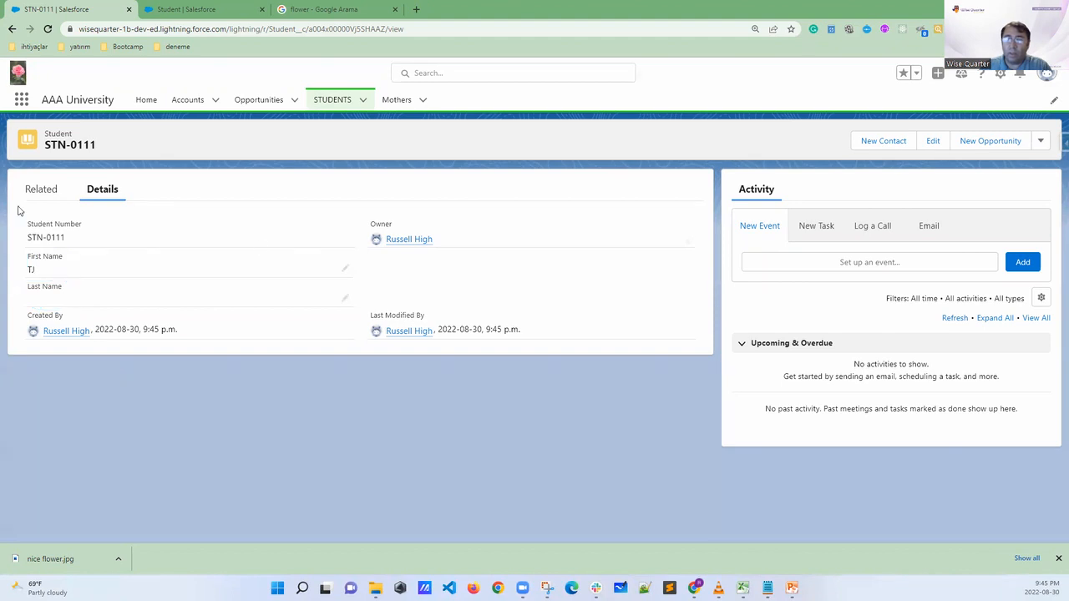
Return to the Students list, sketch three vertical column lines beside the Student Number column, and clear them
{"action": "left_click", "coordinate": [324, 100]}
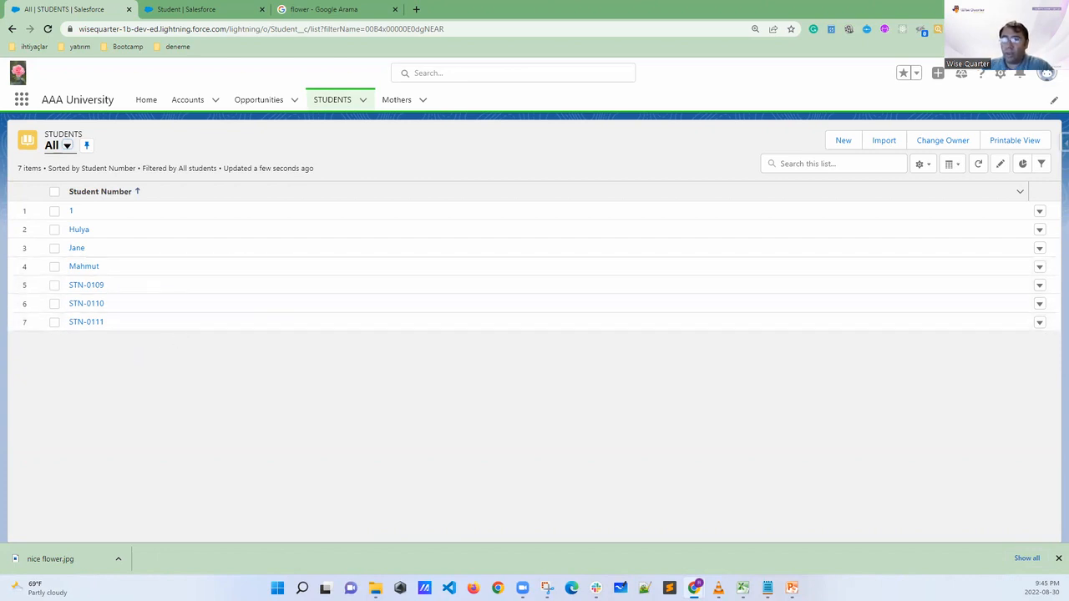
{"action": "left_click_drag", "start_coordinate": [192, 189], "coordinate": [182, 339]}
{"action": "left_click_drag", "start_coordinate": [252, 184], "coordinate": [242, 346]}
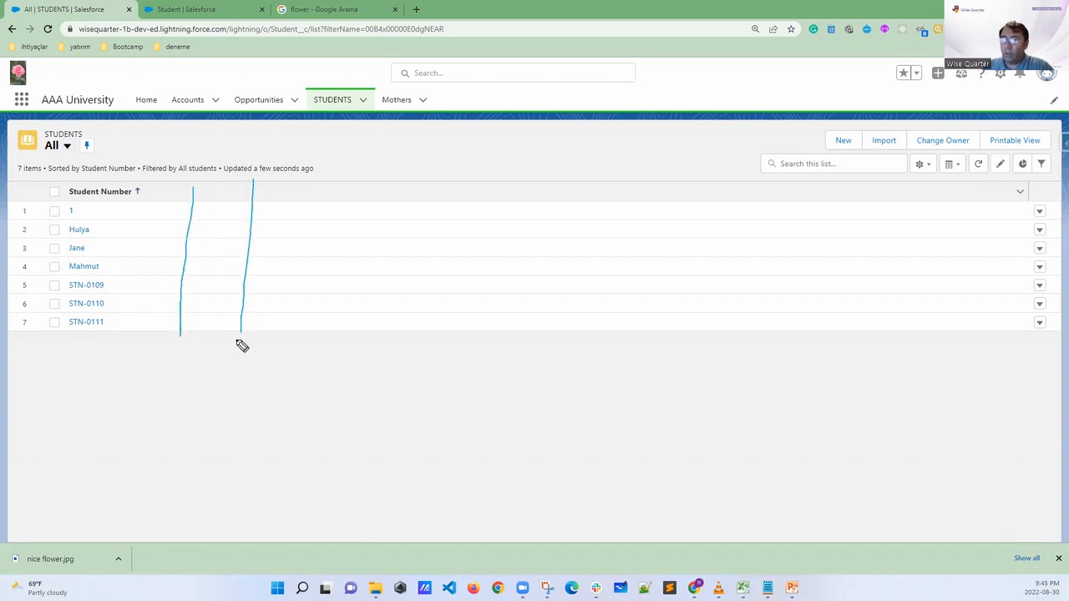
{"action": "left_click_drag", "start_coordinate": [314, 186], "coordinate": [301, 329]}
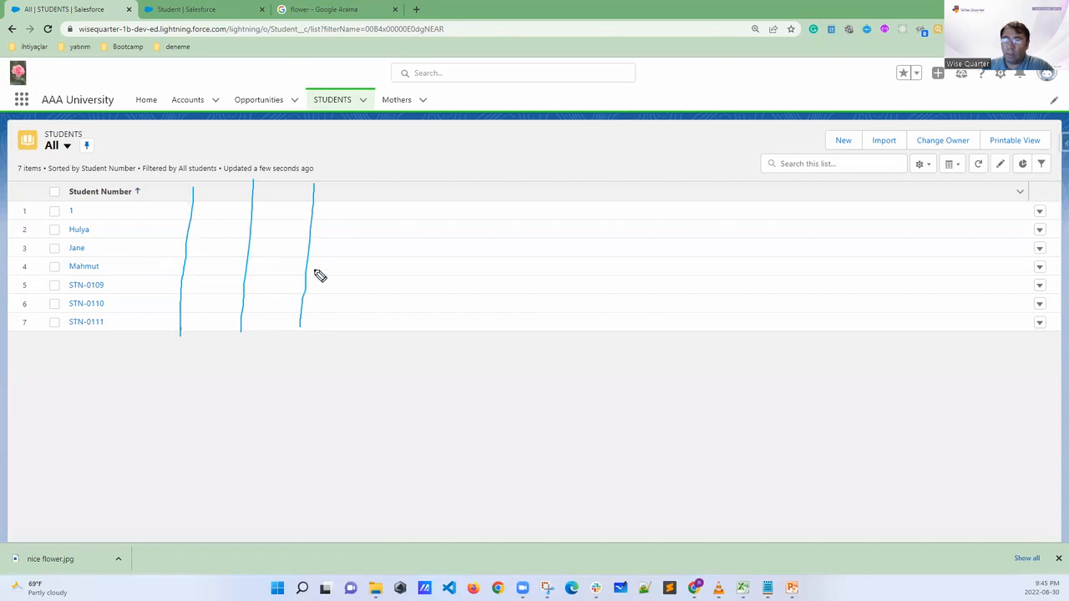
{"action": "key", "text": "Escape"}
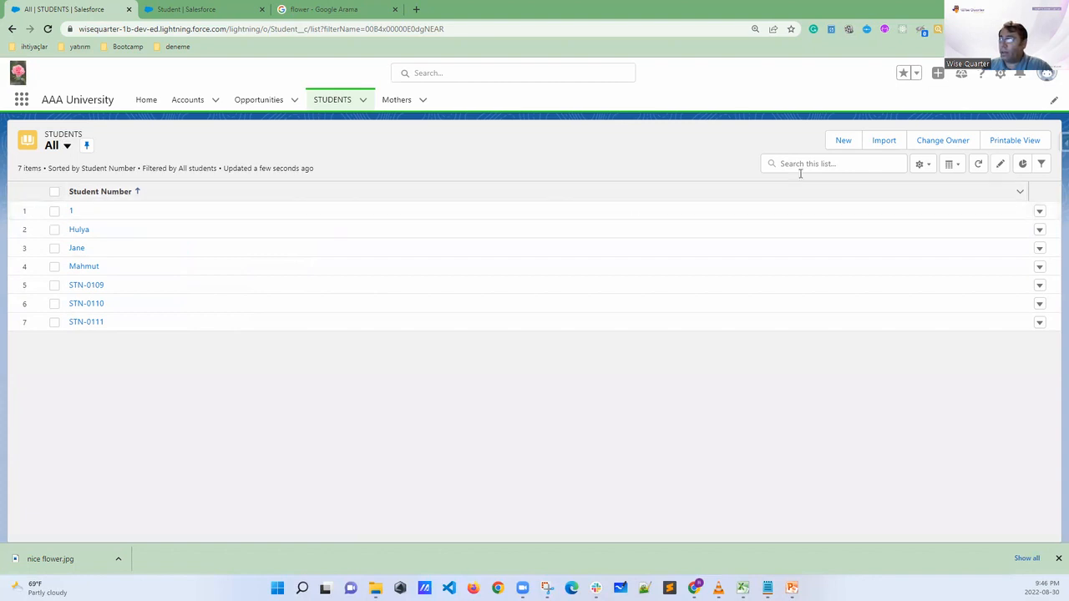
Sketch labelled First Name and Last Name columns beside Student Number on the Students list, and clear the sketch
{"action": "left_click", "coordinate": [921, 165]}
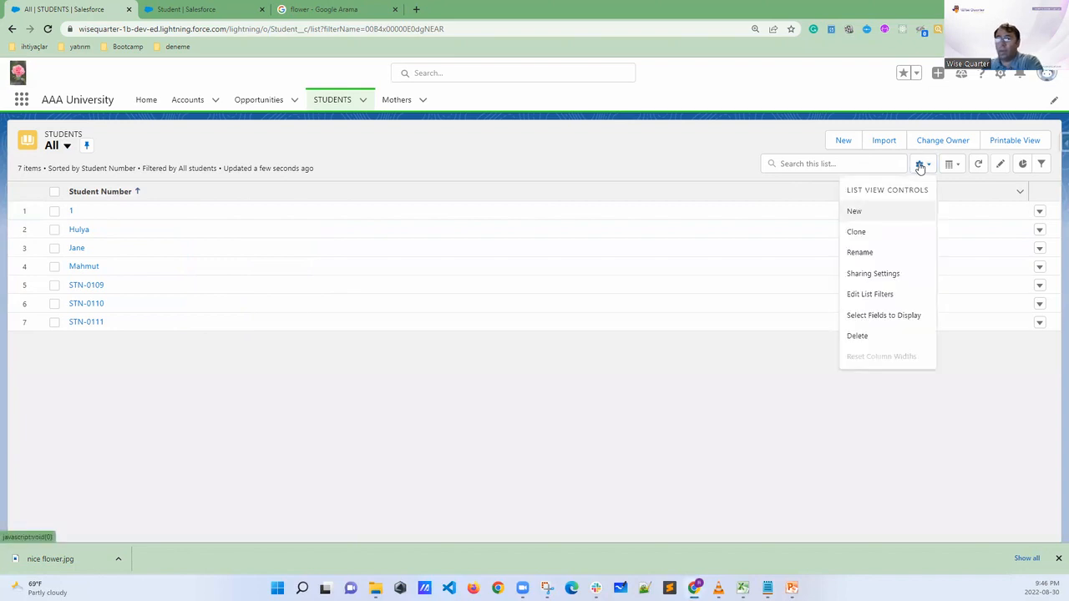
{"action": "key", "text": "Escape"}
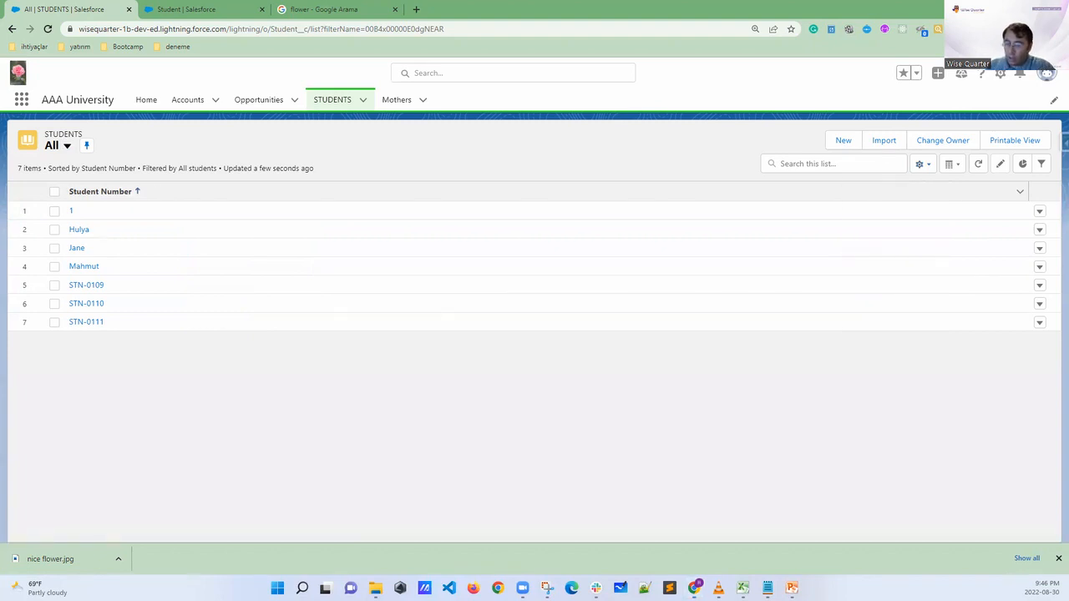
{"action": "left_click_drag", "start_coordinate": [187, 172], "coordinate": [194, 365]}
{"action": "mouse_move", "coordinate": [204, 190]}
{"action": "left_mouse_down"}
{"action": "mouse_move", "coordinate": [215, 198]}
{"action": "mouse_move", "coordinate": [275, 175]}
{"action": "mouse_move", "coordinate": [302, 247]}
{"action": "left_mouse_up"}
{"action": "left_click_drag", "start_coordinate": [309, 295], "coordinate": [308, 382]}
{"action": "left_click_drag", "start_coordinate": [306, 190], "coordinate": [395, 187]}
{"action": "left_click_drag", "start_coordinate": [415, 164], "coordinate": [449, 394]}
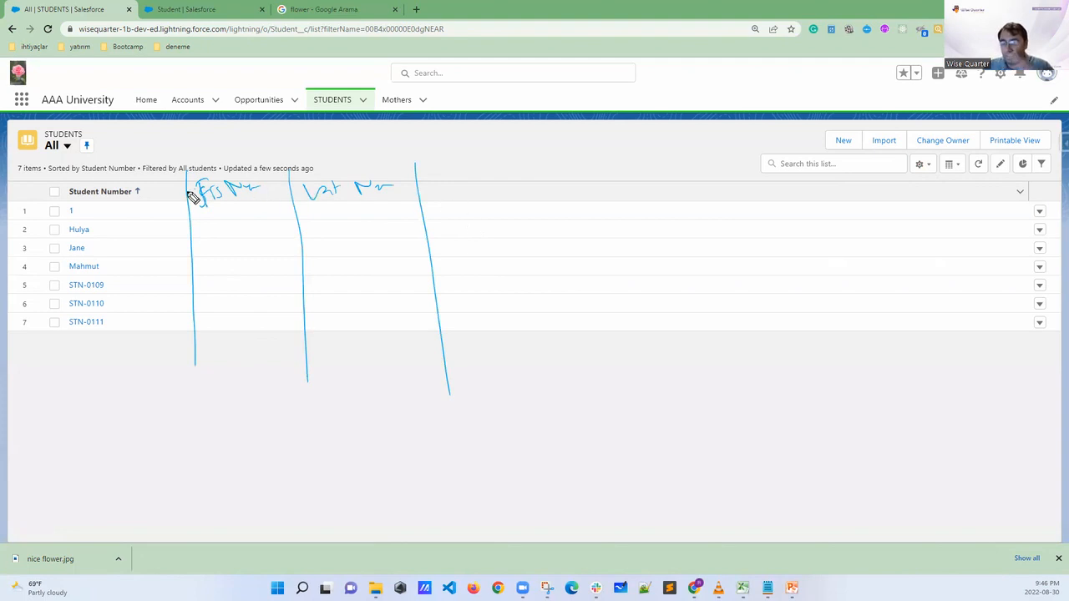
{"action": "key", "text": "Escape"}
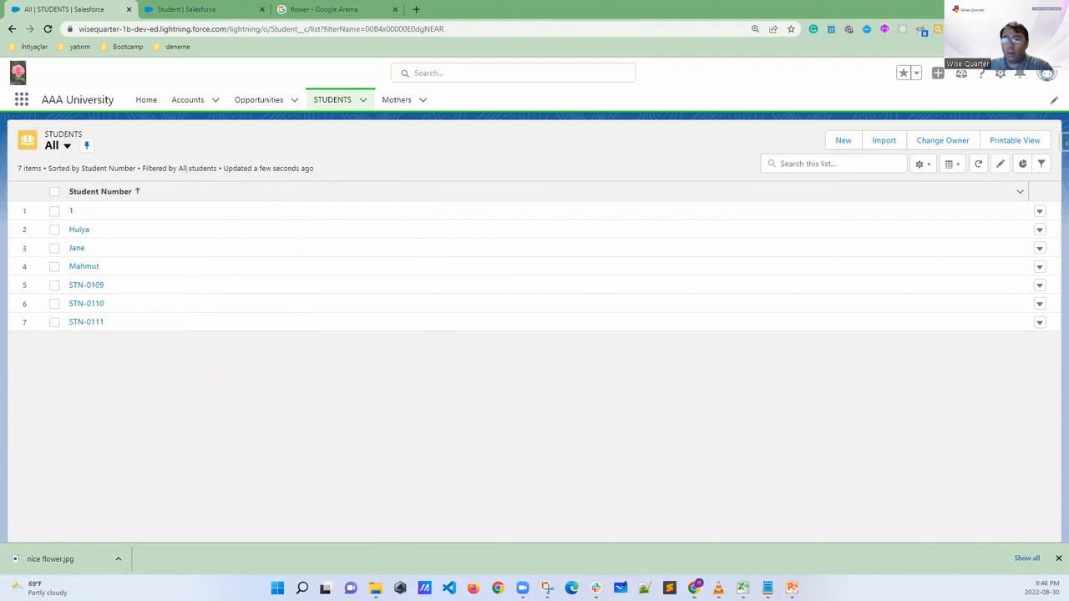
Add First Name and Last Name to the visible fields of the All Students list view
{"action": "left_click", "coordinate": [921, 166]}
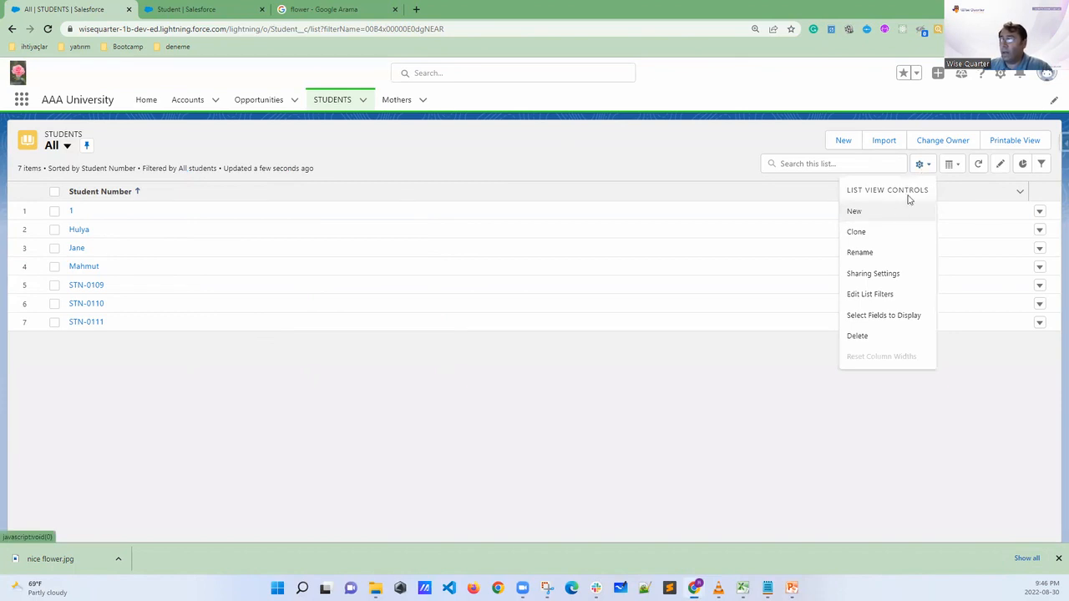
{"action": "left_click", "coordinate": [886, 320]}
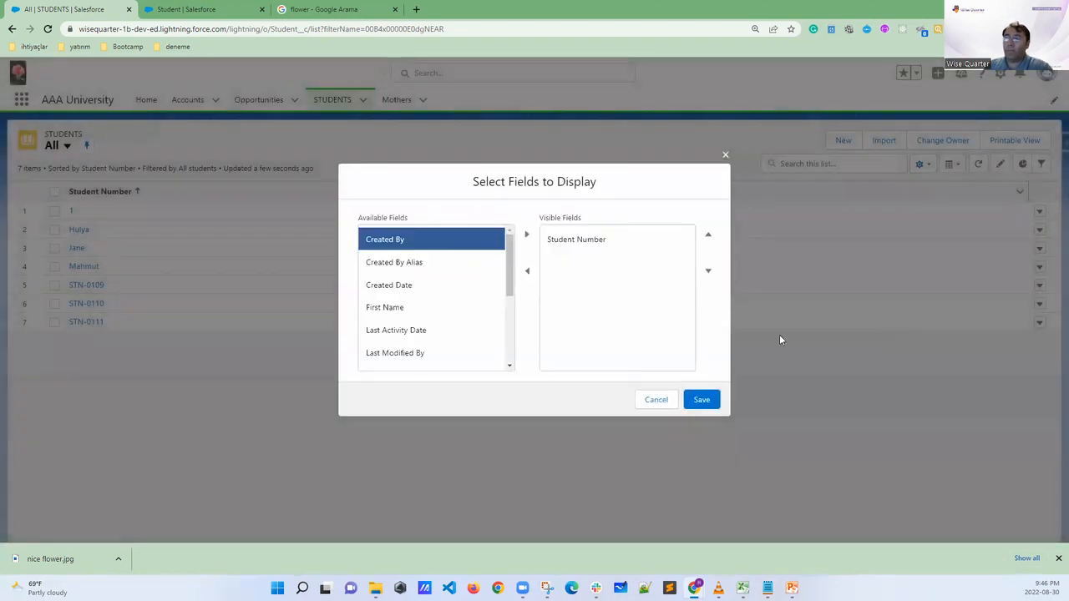
{"action": "left_click", "coordinate": [402, 312]}
{"action": "left_click", "coordinate": [527, 236]}
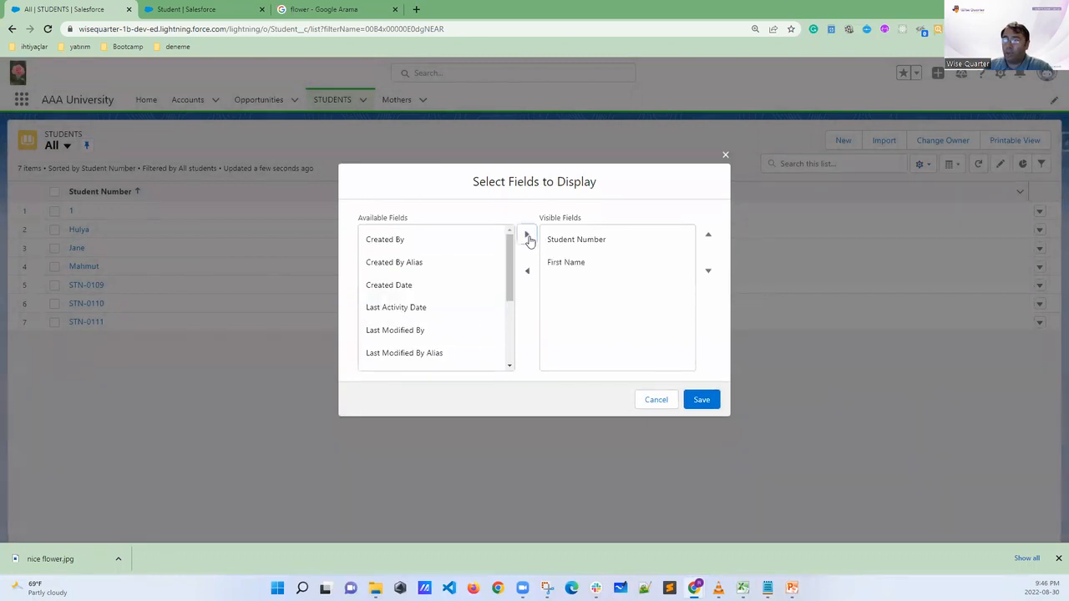
{"action": "left_click_drag", "start_coordinate": [511, 286], "coordinate": [508, 334]}
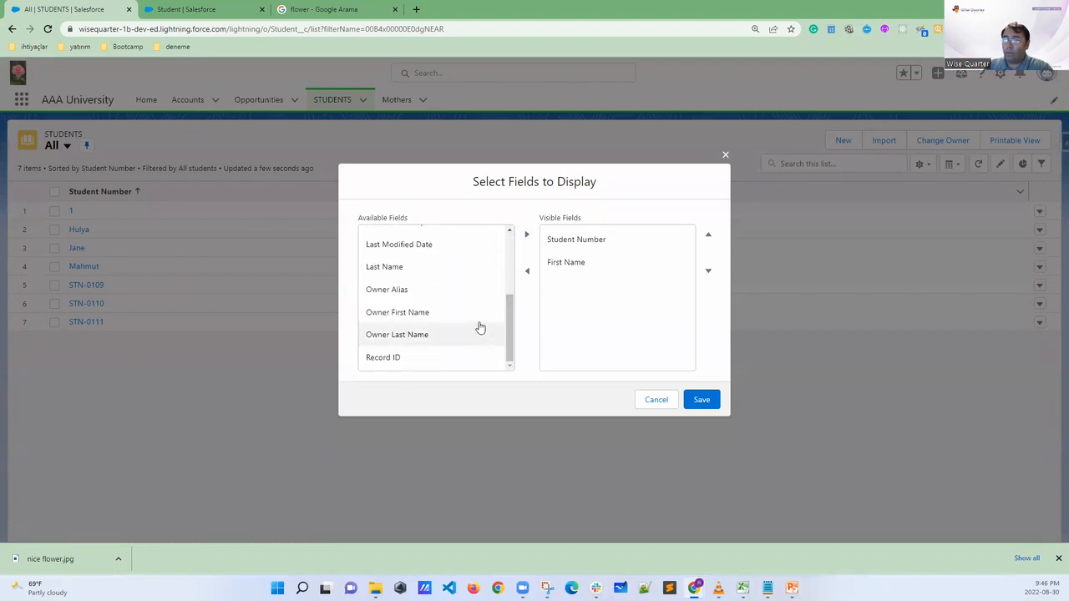
{"action": "left_click", "coordinate": [398, 274]}
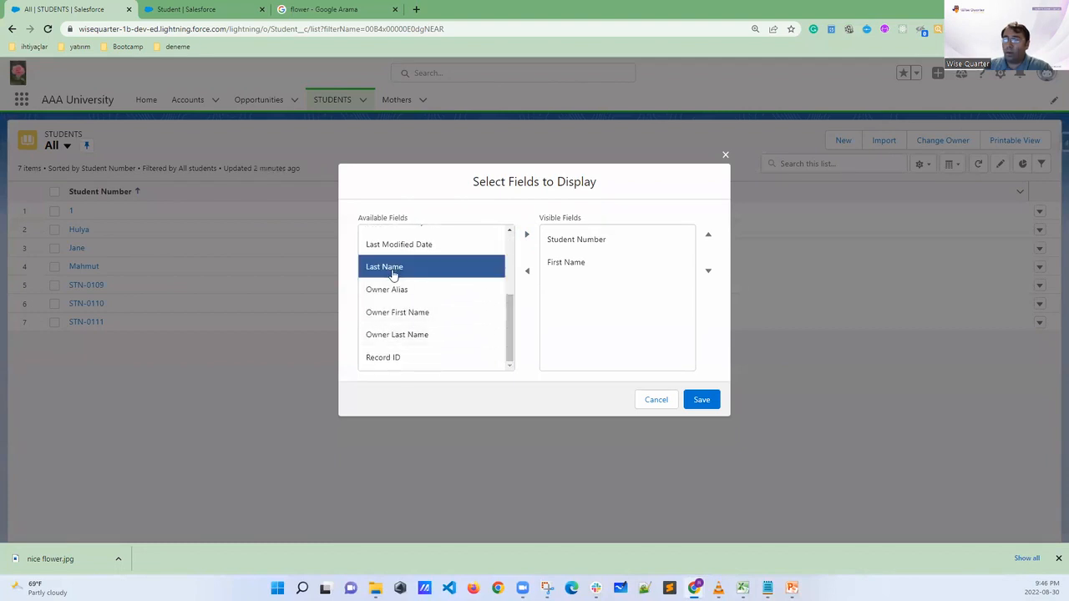
{"action": "left_click", "coordinate": [526, 237]}
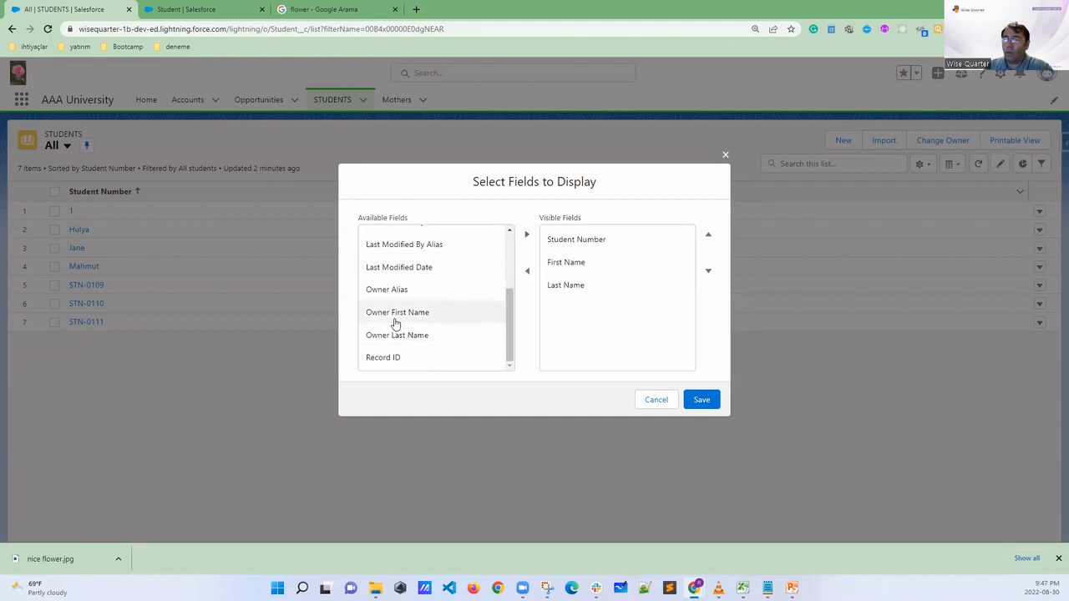
Add Record ID to the visible fields and save the list view's field selection
{"action": "left_click", "coordinate": [394, 359]}
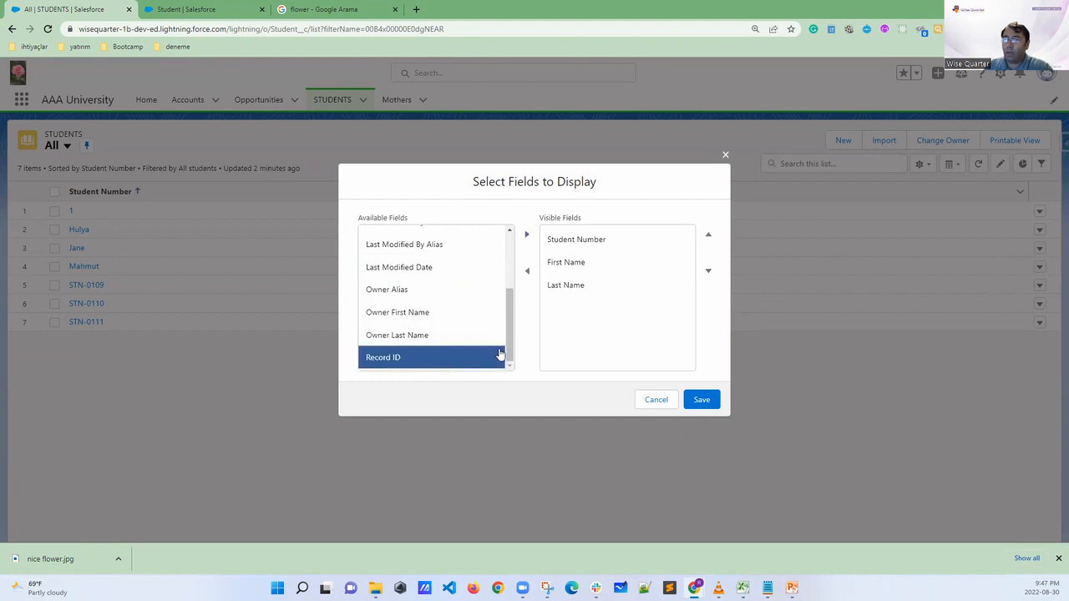
{"action": "left_click", "coordinate": [527, 236]}
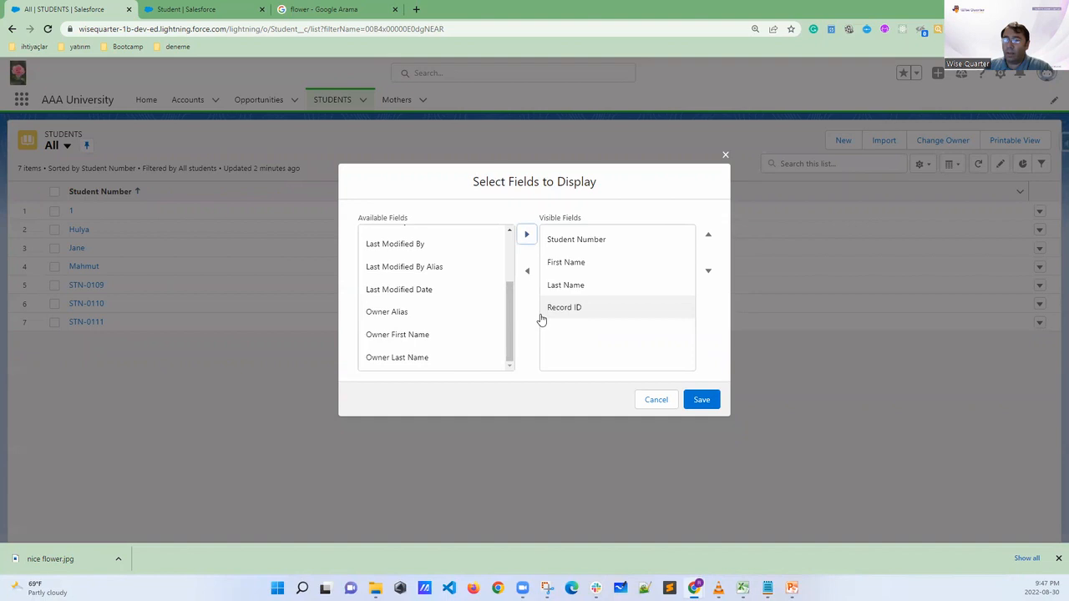
{"action": "left_click", "coordinate": [701, 401]}
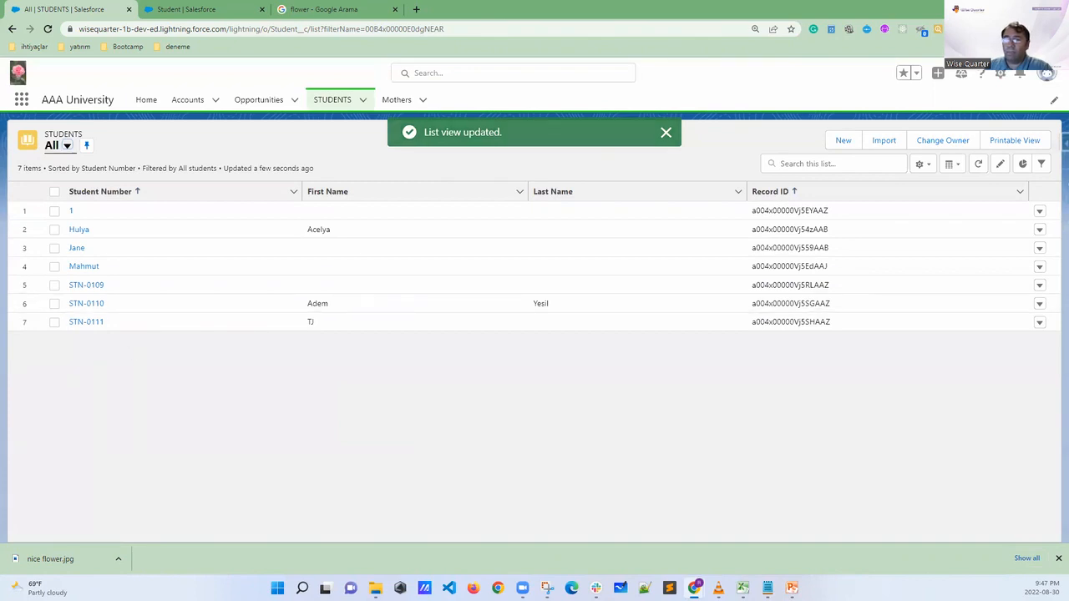
Circle the Record ID column and clear the mark, then tick the First Name, Last Name and Student Number headers
{"action": "mouse_move", "coordinate": [827, 206]}
{"action": "left_mouse_down"}
{"action": "mouse_move", "coordinate": [790, 172]}
{"action": "mouse_move", "coordinate": [742, 246]}
{"action": "mouse_move", "coordinate": [759, 348]}
{"action": "mouse_move", "coordinate": [861, 280]}
{"action": "mouse_move", "coordinate": [789, 174]}
{"action": "left_mouse_up"}
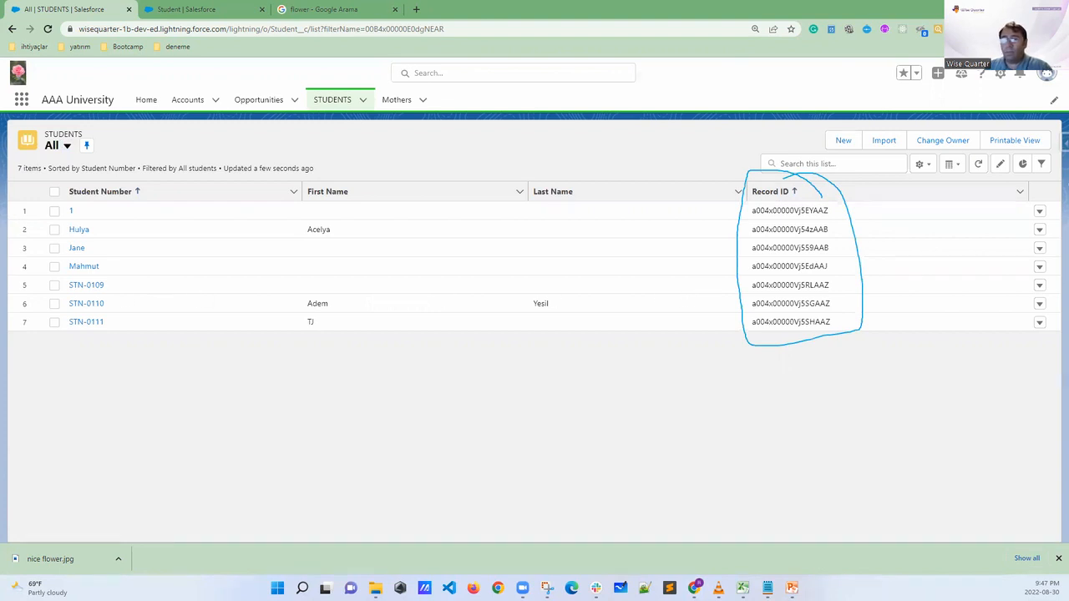
{"action": "key", "text": "Escape"}
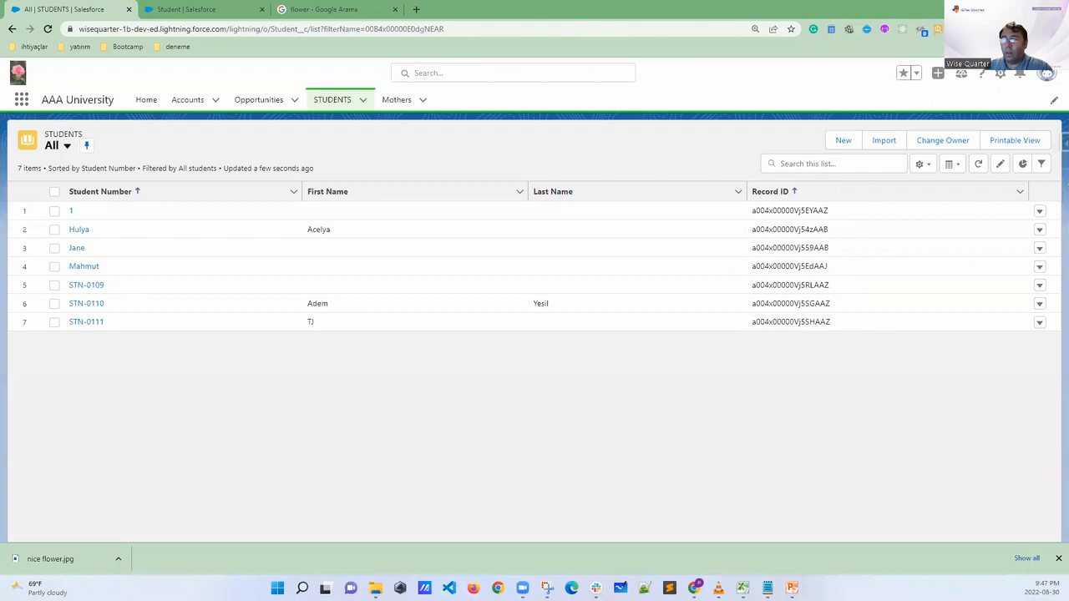
{"action": "left_click_drag", "start_coordinate": [341, 172], "coordinate": [373, 170]}
{"action": "left_click_drag", "start_coordinate": [545, 172], "coordinate": [575, 176]}
{"action": "left_click_drag", "start_coordinate": [119, 188], "coordinate": [160, 166]}
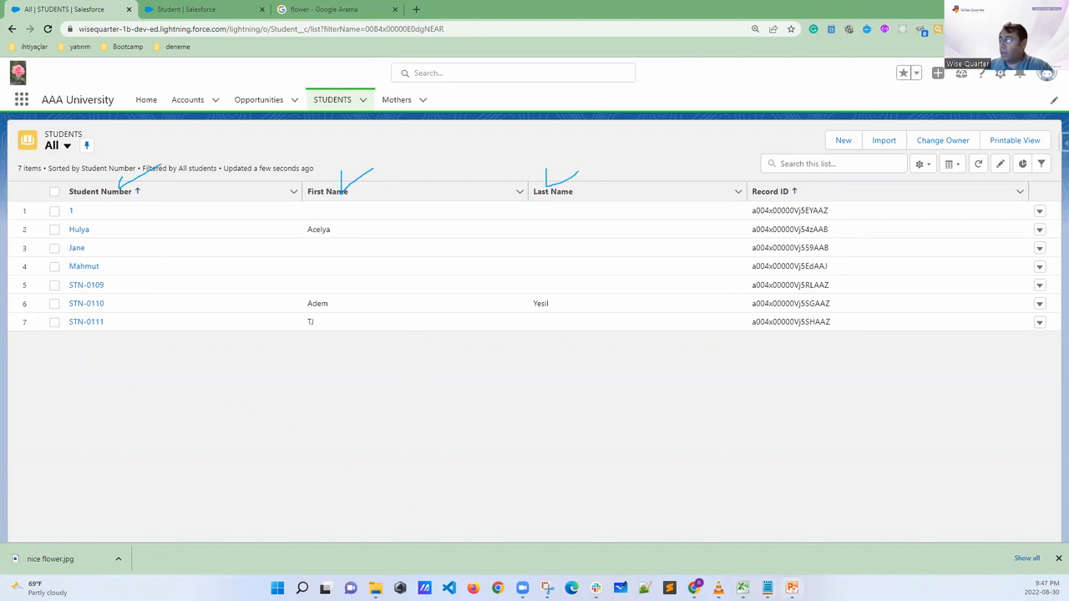
In the School app workbook in Excel, circle Student Name and annotate it as required, tick First Name and Last Name, and clear all marks
{"action": "left_click", "coordinate": [743, 587]}
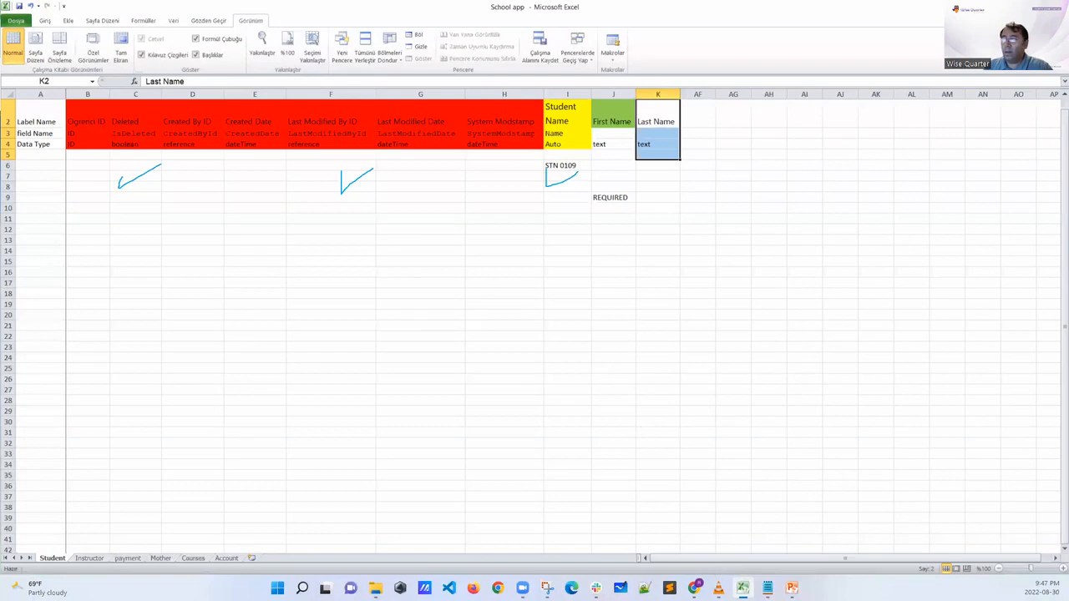
{"action": "mouse_move", "coordinate": [575, 105]}
{"action": "left_mouse_down"}
{"action": "mouse_move", "coordinate": [541, 109]}
{"action": "mouse_move", "coordinate": [534, 167]}
{"action": "mouse_move", "coordinate": [587, 132]}
{"action": "mouse_move", "coordinate": [554, 86]}
{"action": "left_mouse_up"}
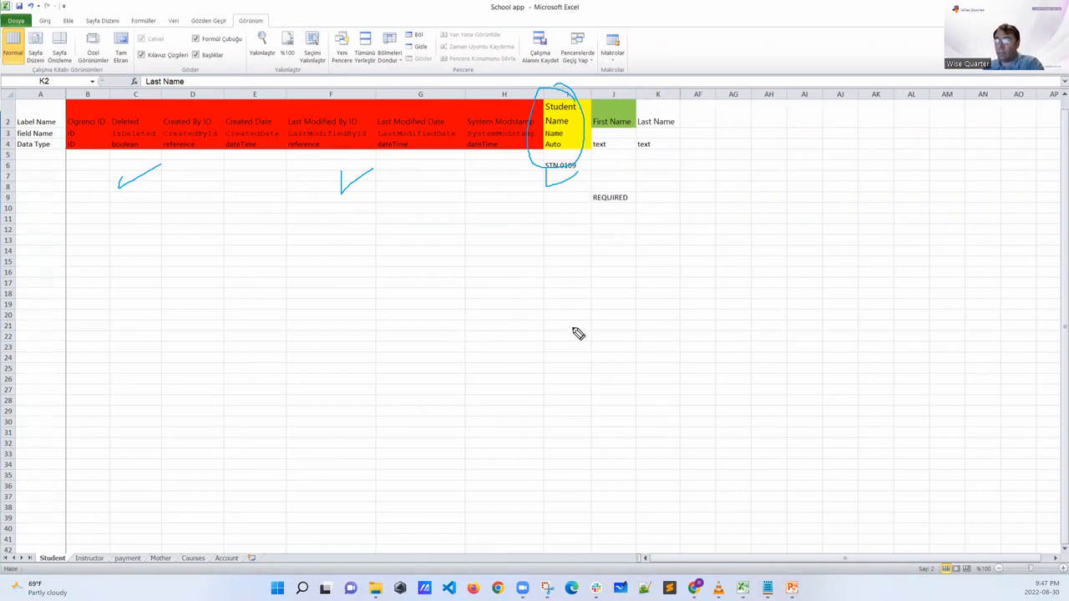
{"action": "mouse_move", "coordinate": [547, 163]}
{"action": "left_mouse_down"}
{"action": "mouse_move", "coordinate": [519, 239]}
{"action": "mouse_move", "coordinate": [496, 267]}
{"action": "mouse_move", "coordinate": [508, 278]}
{"action": "mouse_move", "coordinate": [546, 259]}
{"action": "mouse_move", "coordinate": [561, 264]}
{"action": "left_mouse_up"}
{"action": "left_click_drag", "start_coordinate": [505, 299], "coordinate": [569, 259]}
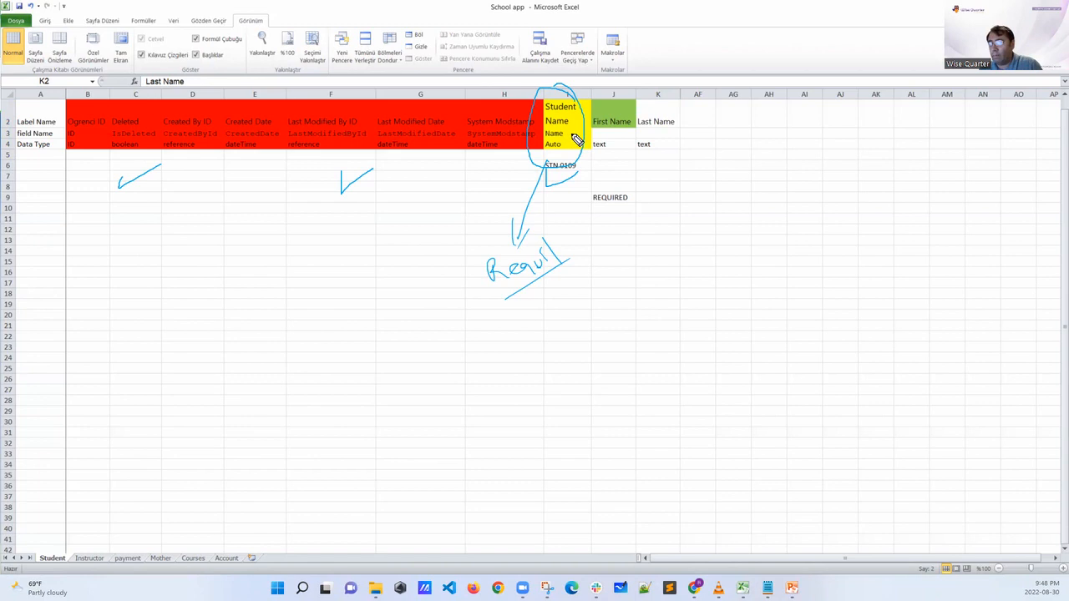
{"action": "left_click_drag", "start_coordinate": [616, 104], "coordinate": [631, 94]}
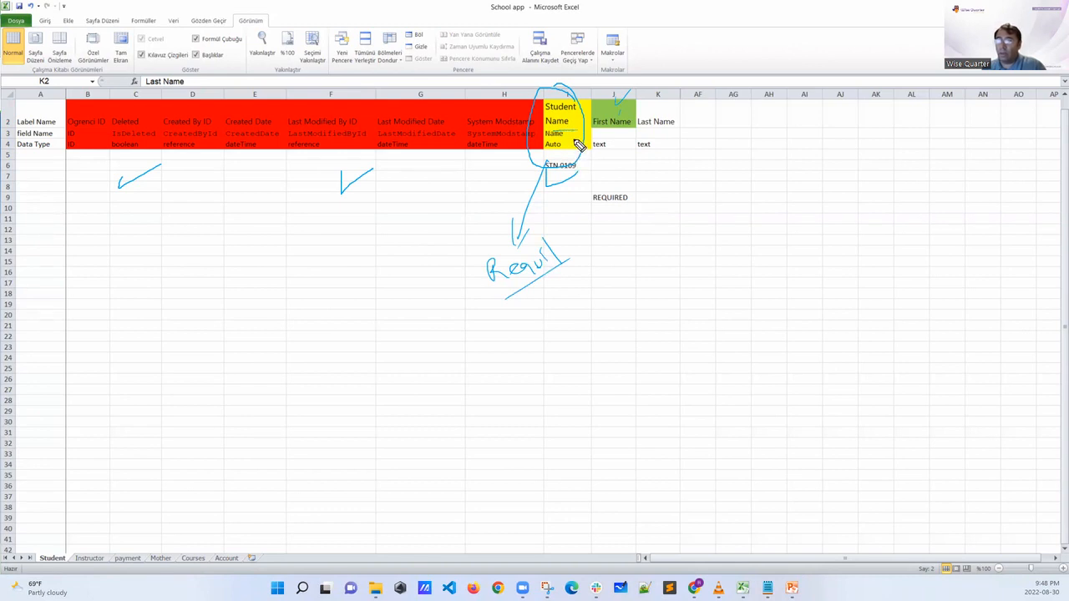
{"action": "left_click_drag", "start_coordinate": [657, 126], "coordinate": [673, 122]}
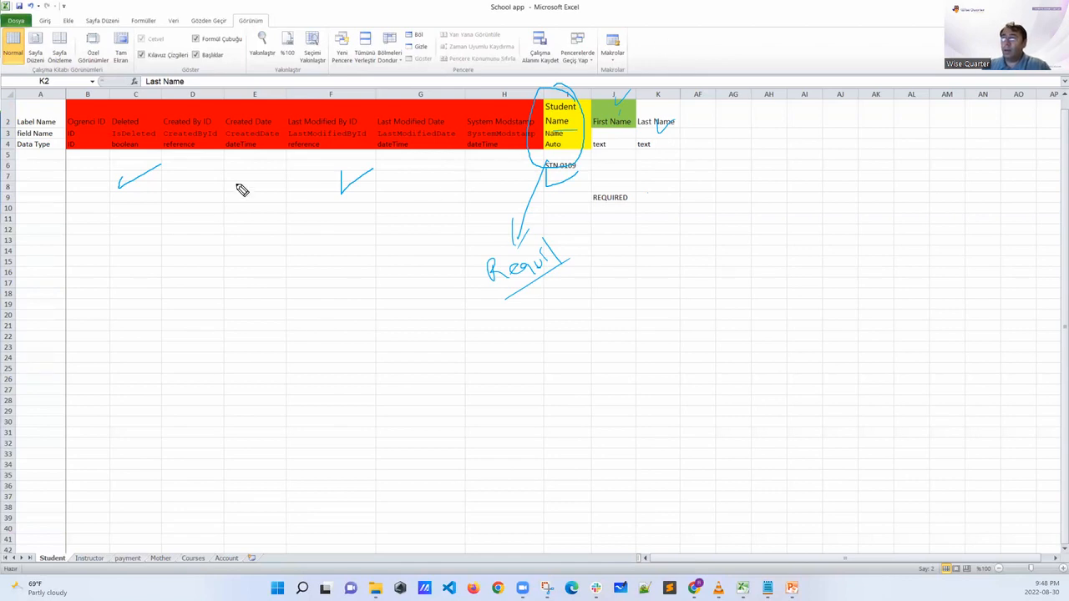
{"action": "key", "text": "Escape"}
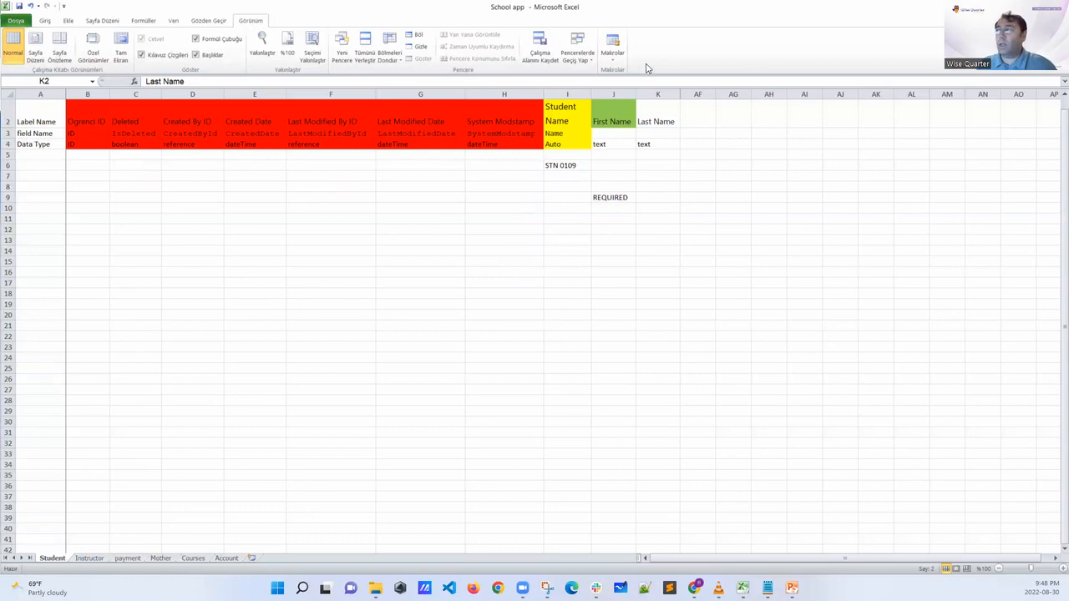
Switch to the 01 DATA MODELS presentation in PowerPoint and show slide 3, YOUR SALESFORCE ORG
{"action": "left_click", "coordinate": [1005, 6]}
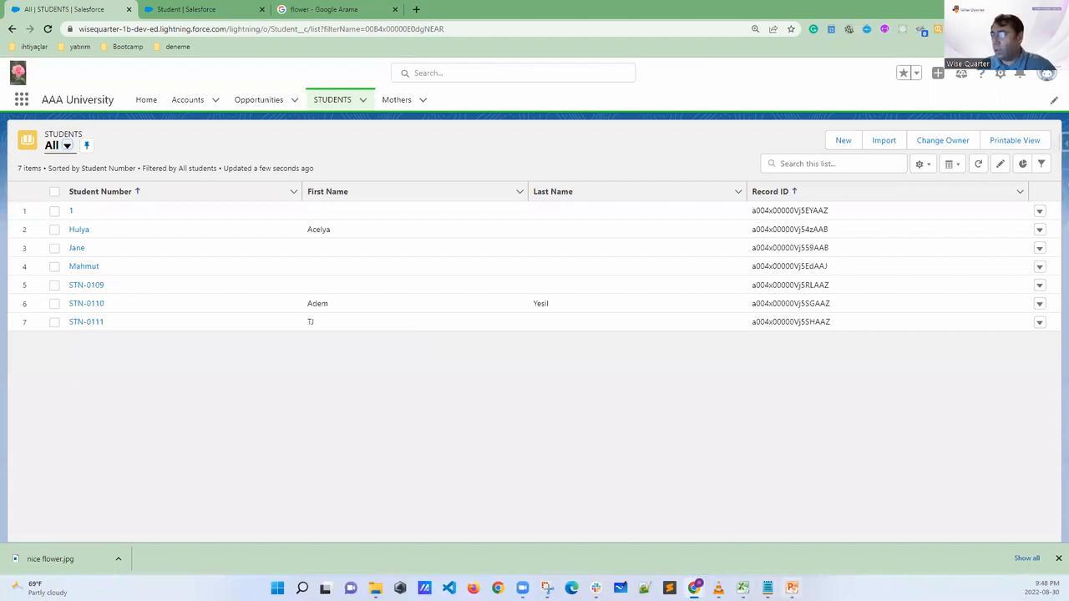
{"action": "left_click", "coordinate": [791, 588]}
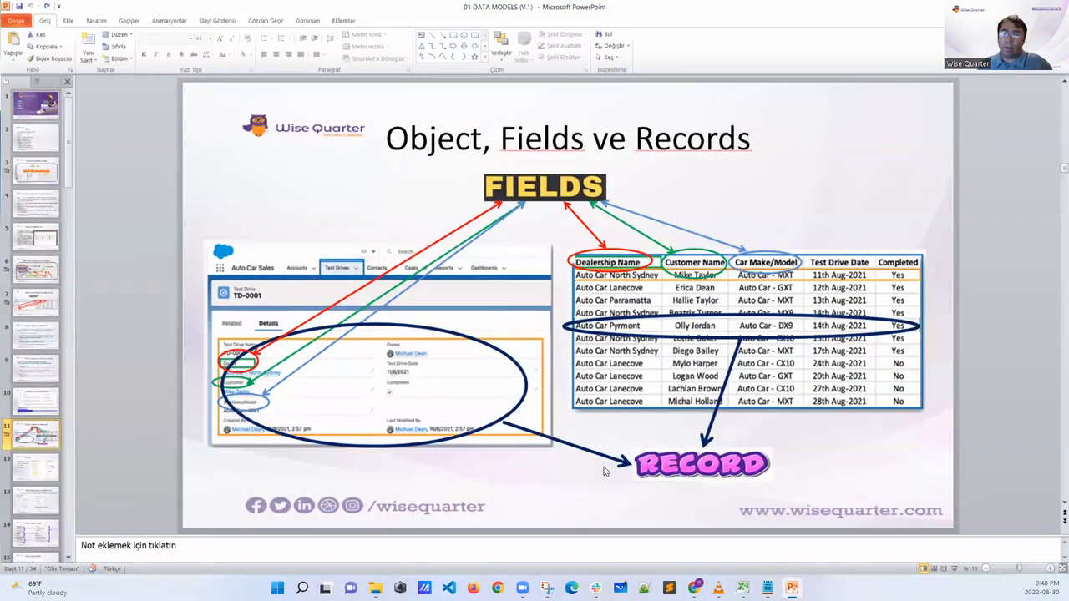
{"action": "left_click", "coordinate": [60, 180]}
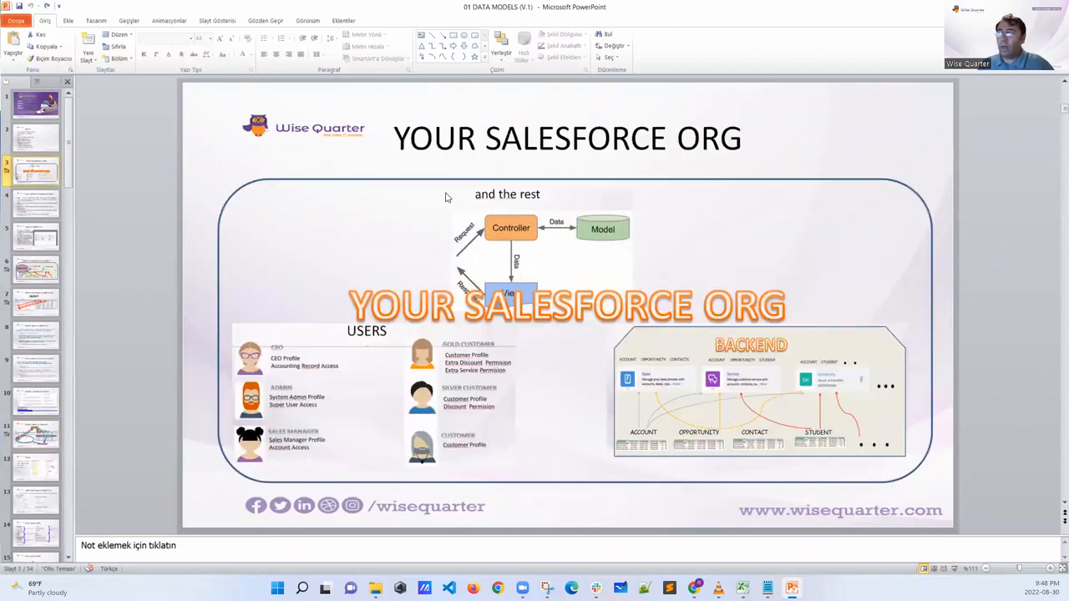